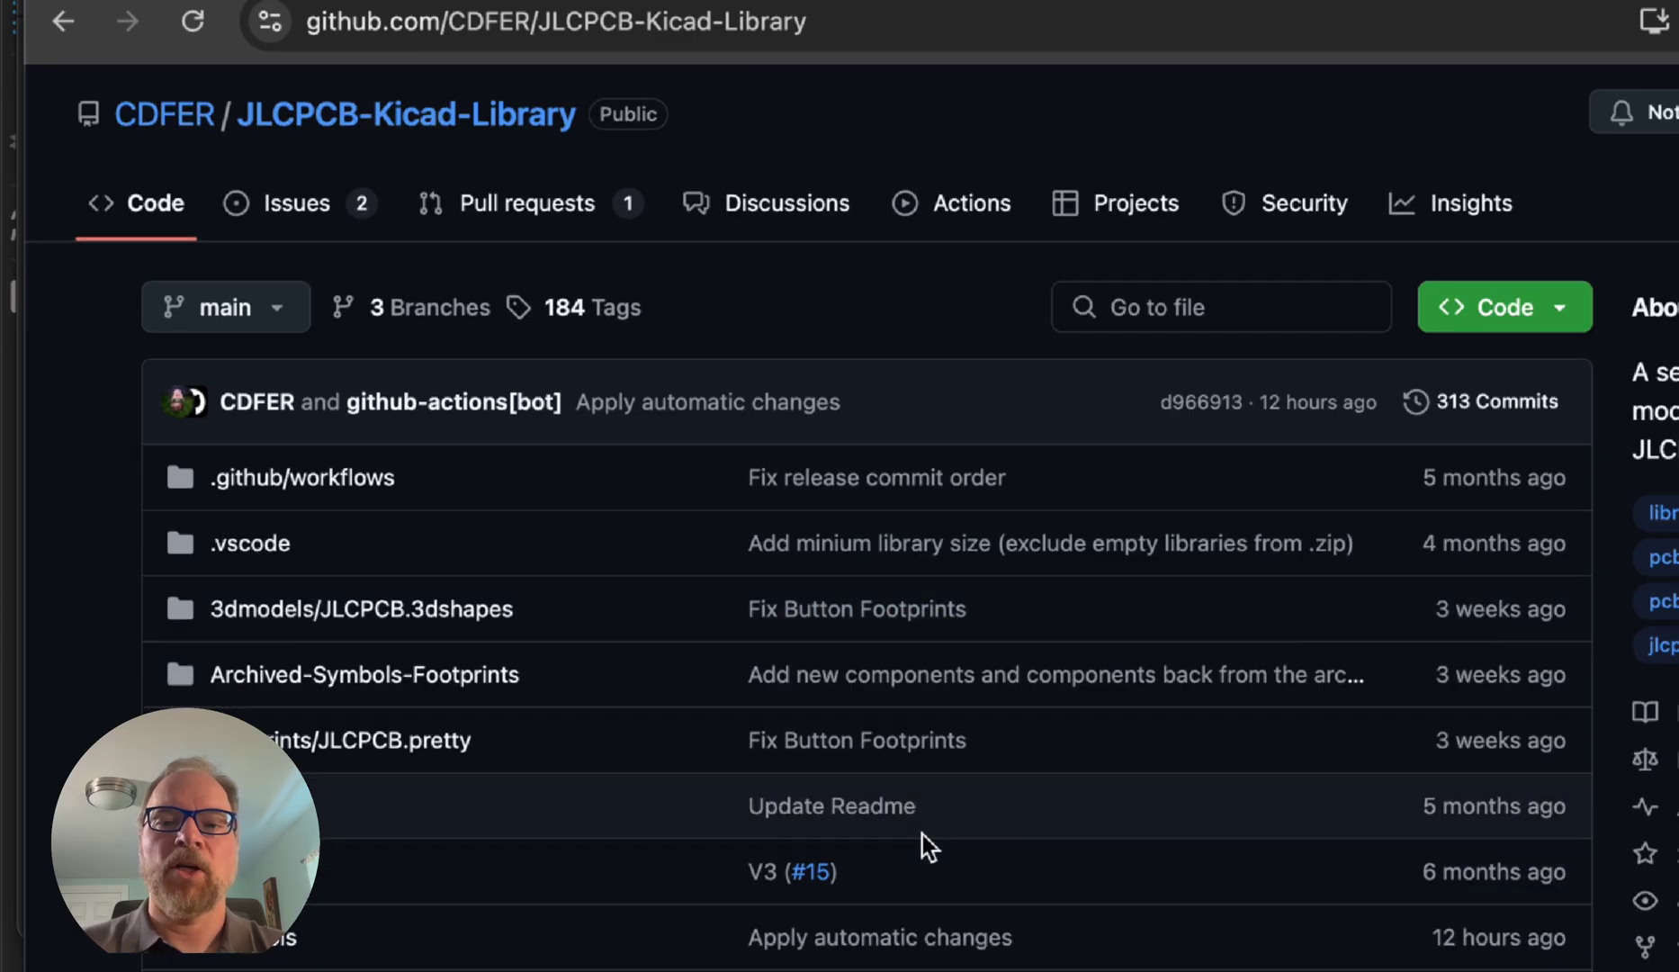
- Copy the custom repository URL from the package manager install section of the JLCPCB-Kicad-Library README
scroll(922, 837, down, 1)
scroll(922, 837, up, 2)
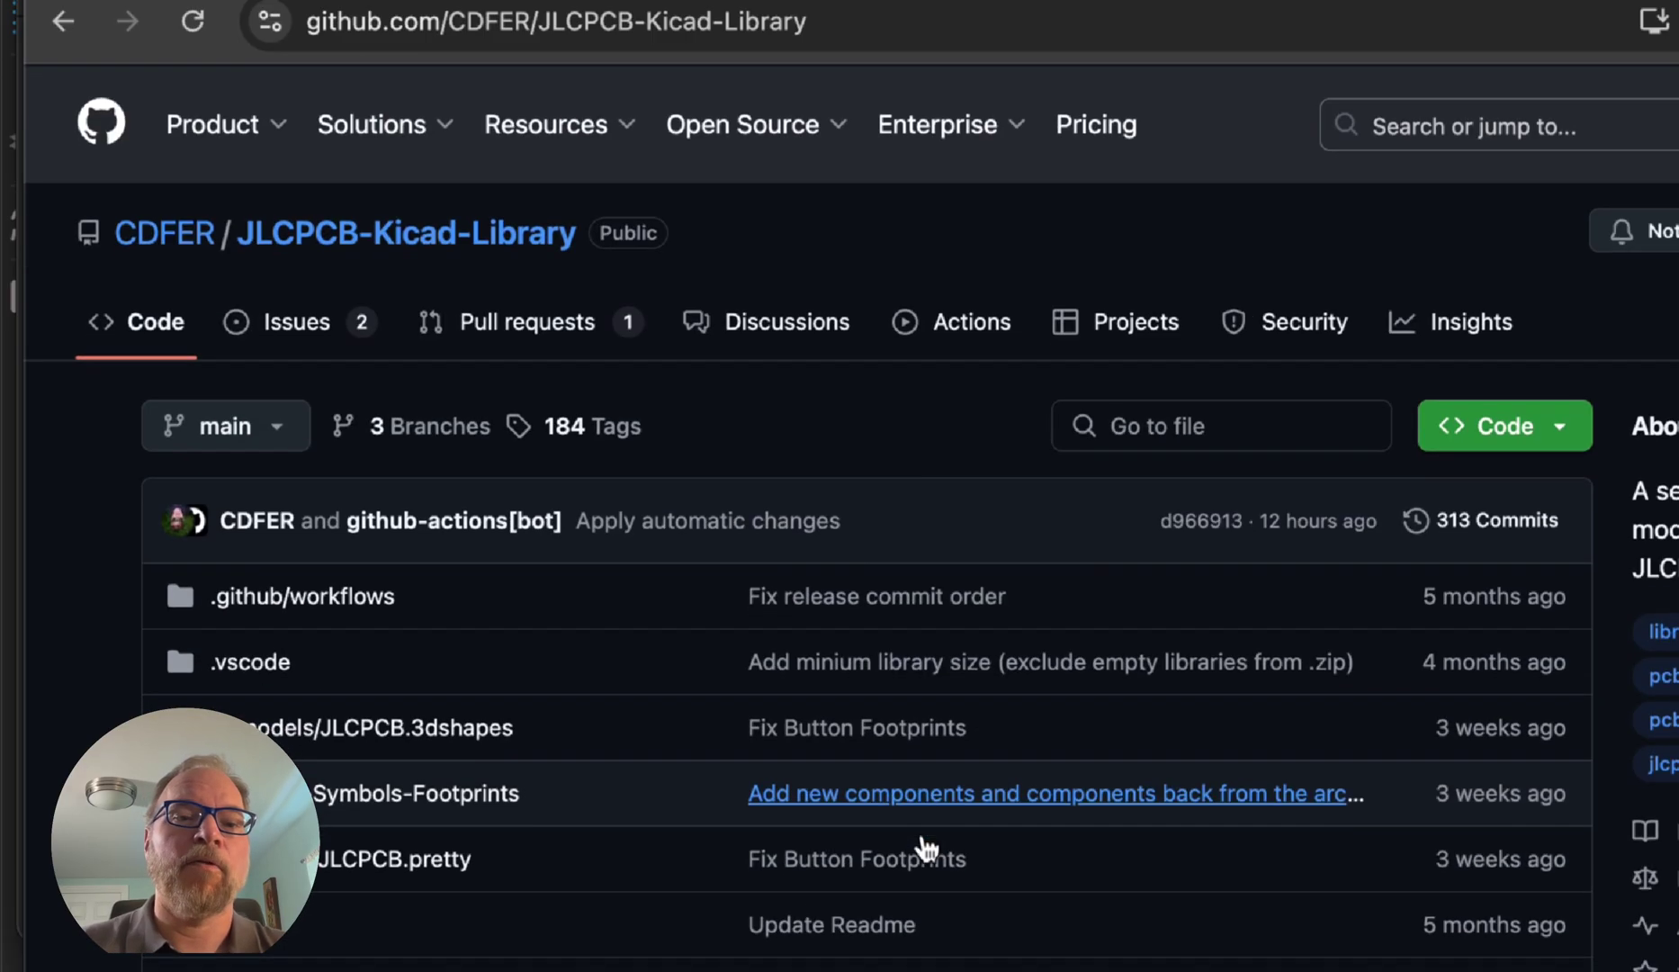
scroll(924, 841, down, 15)
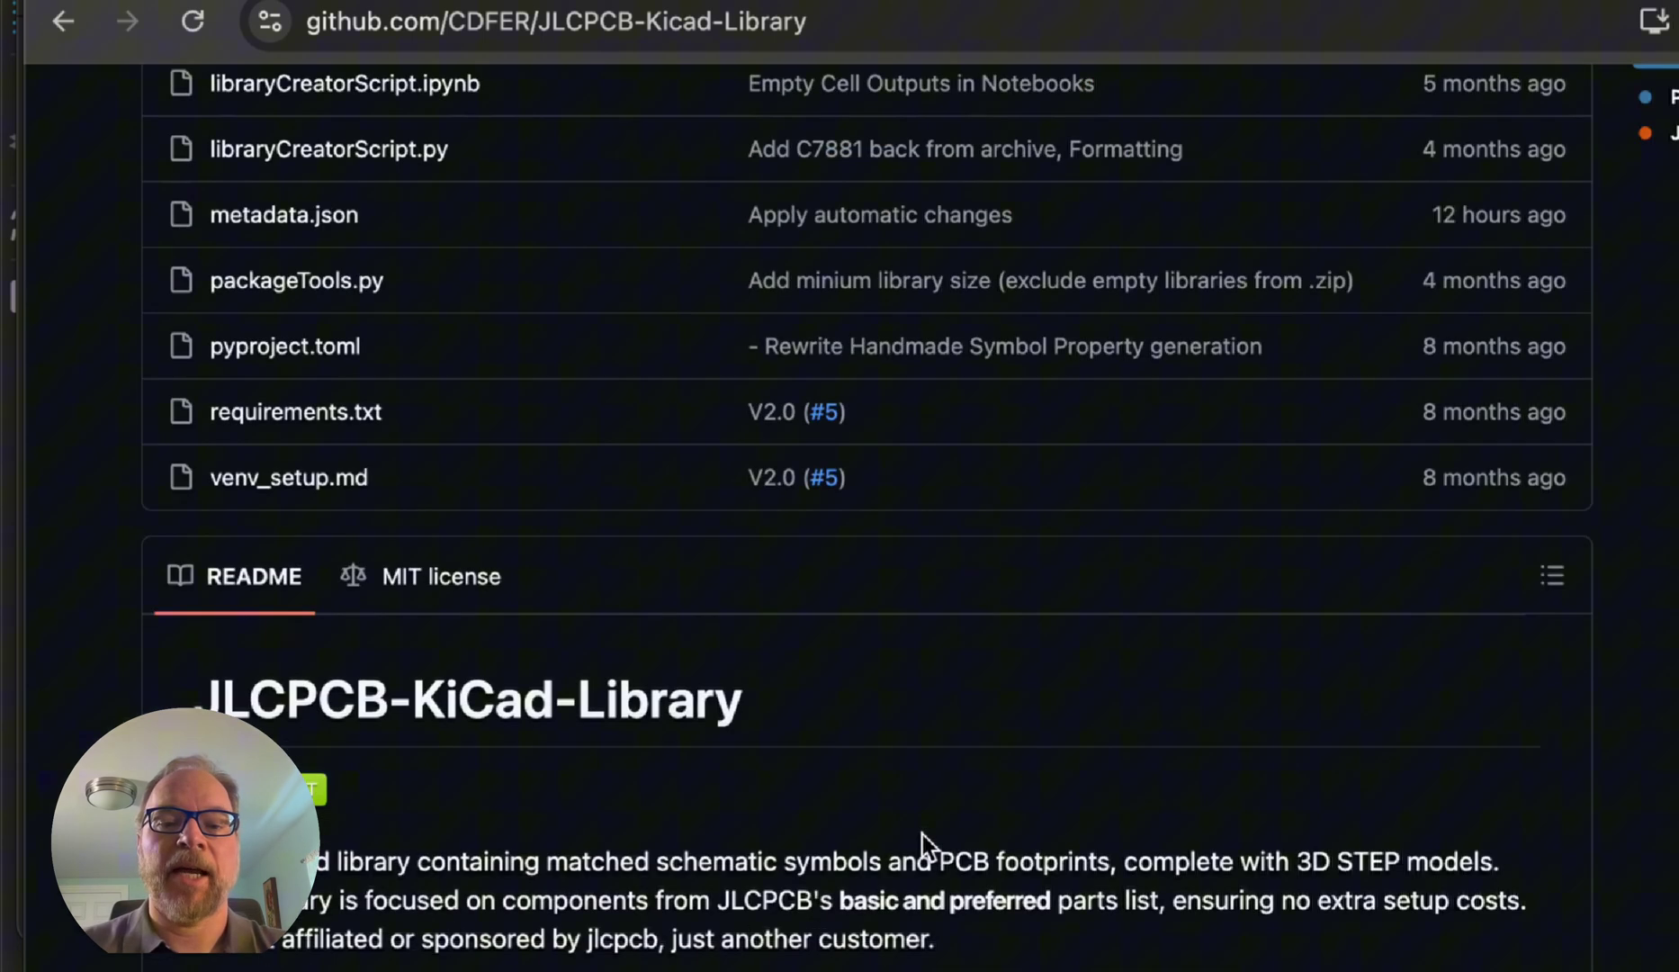
scroll(922, 841, down, 15)
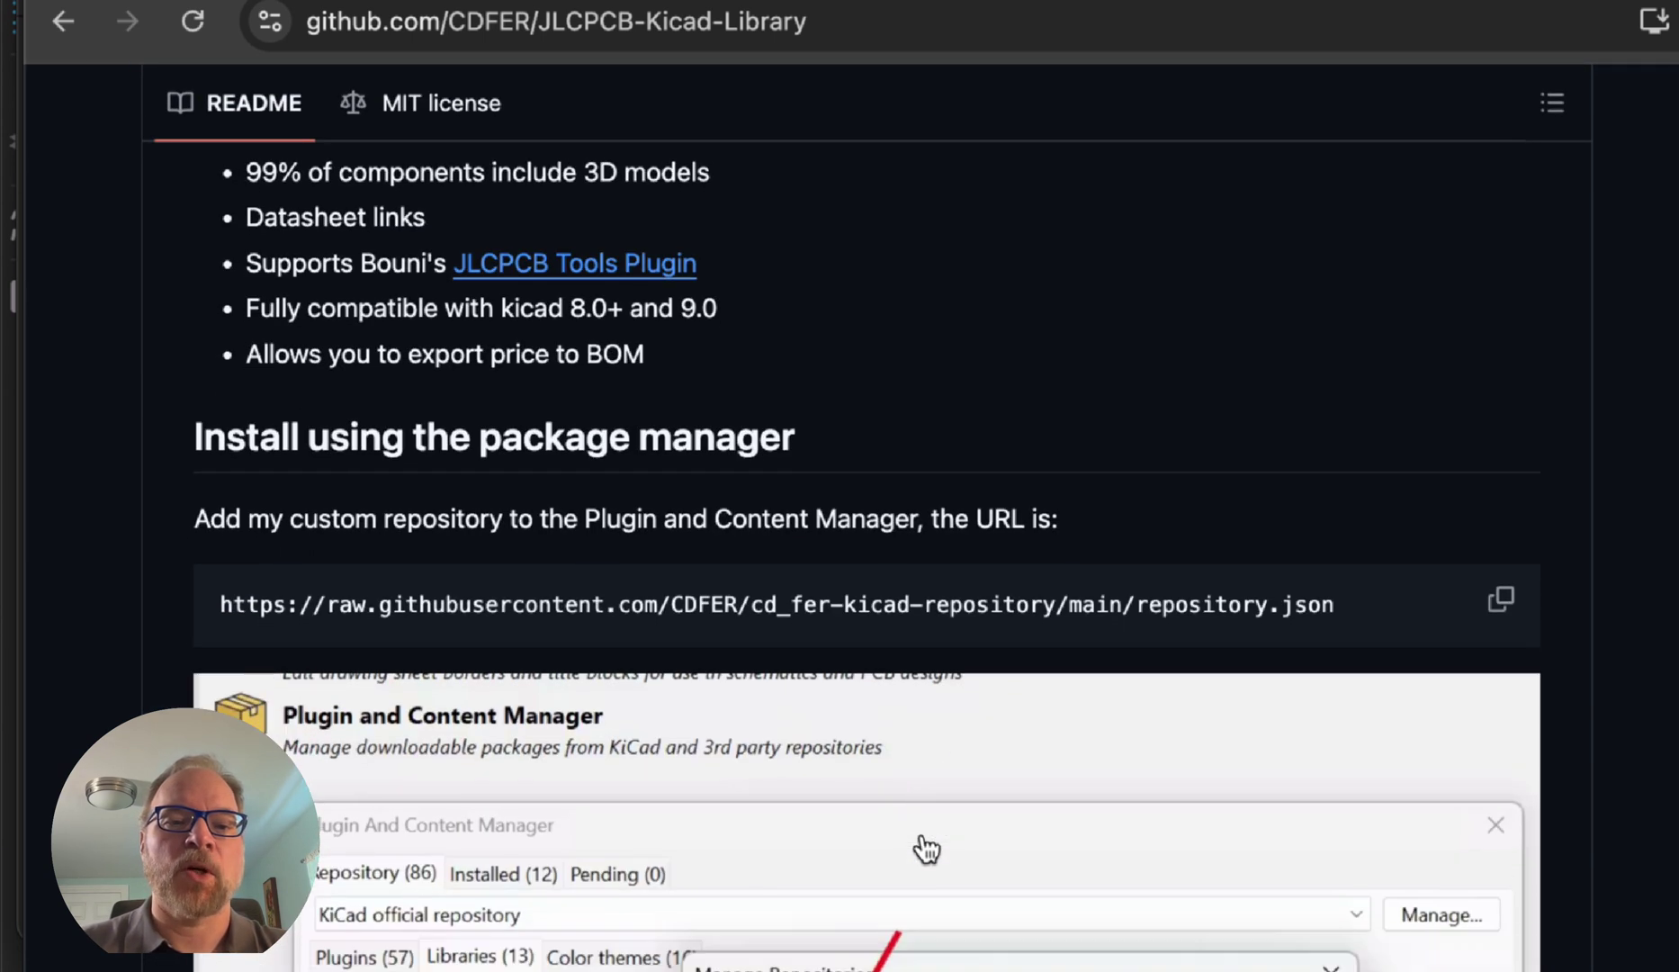
scroll(926, 847, down, 2)
scroll(926, 847, up, 3)
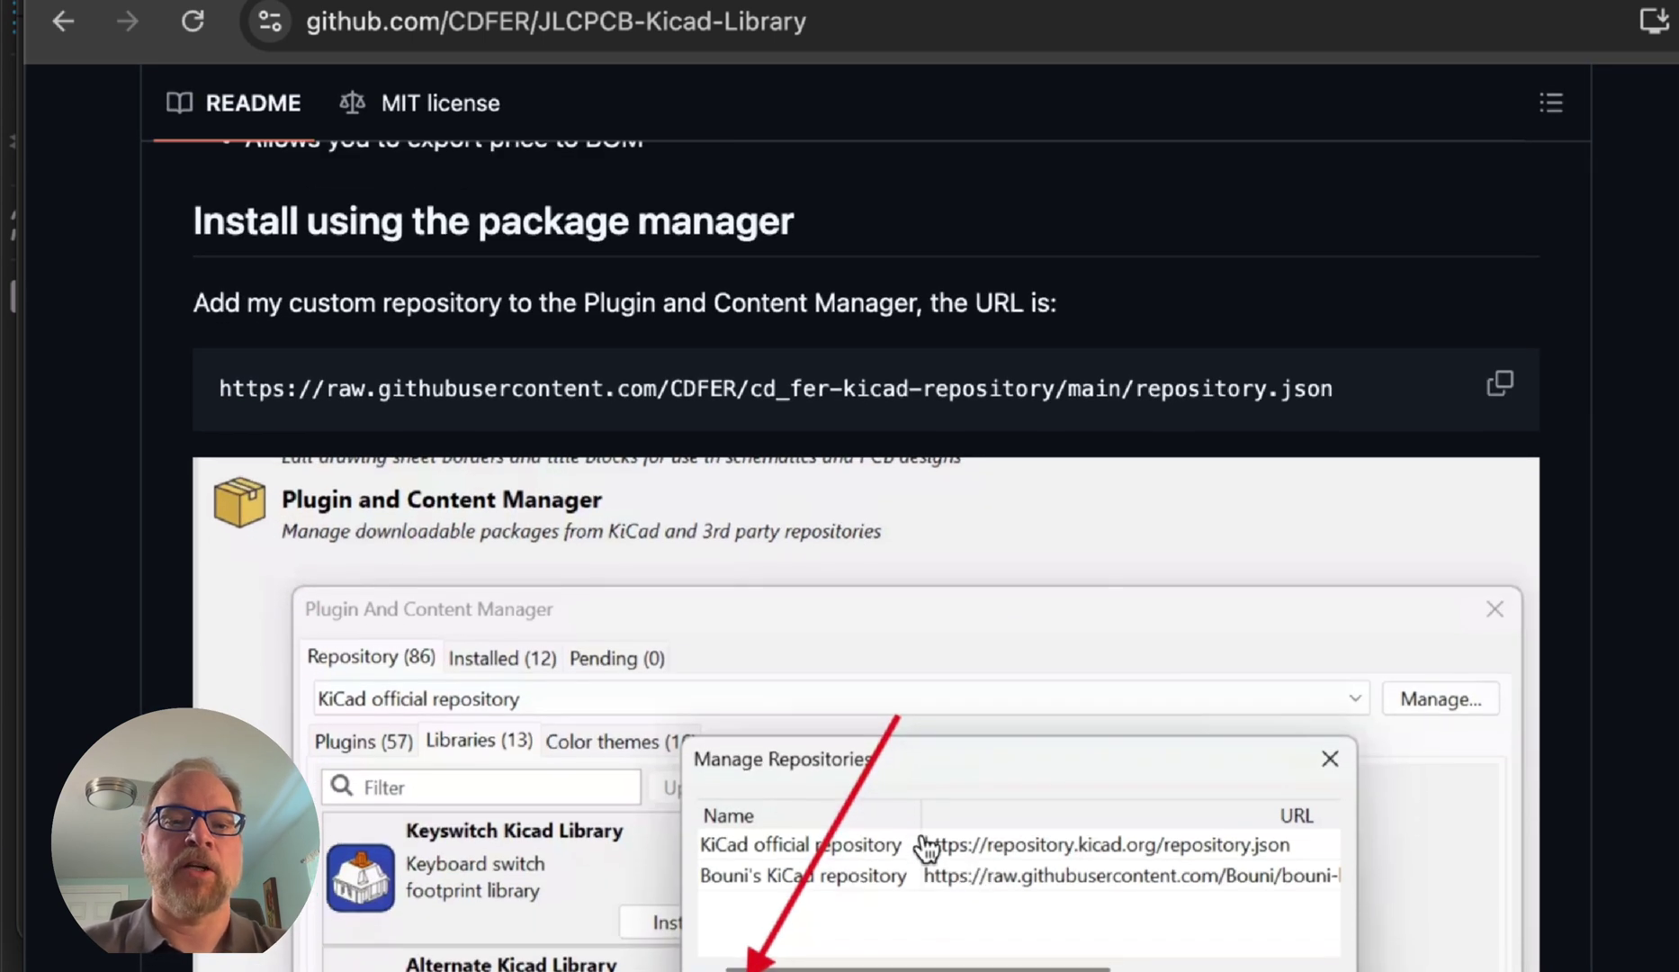
scroll(927, 847, up, 2)
triple_click(1001, 572)
key(super+c)
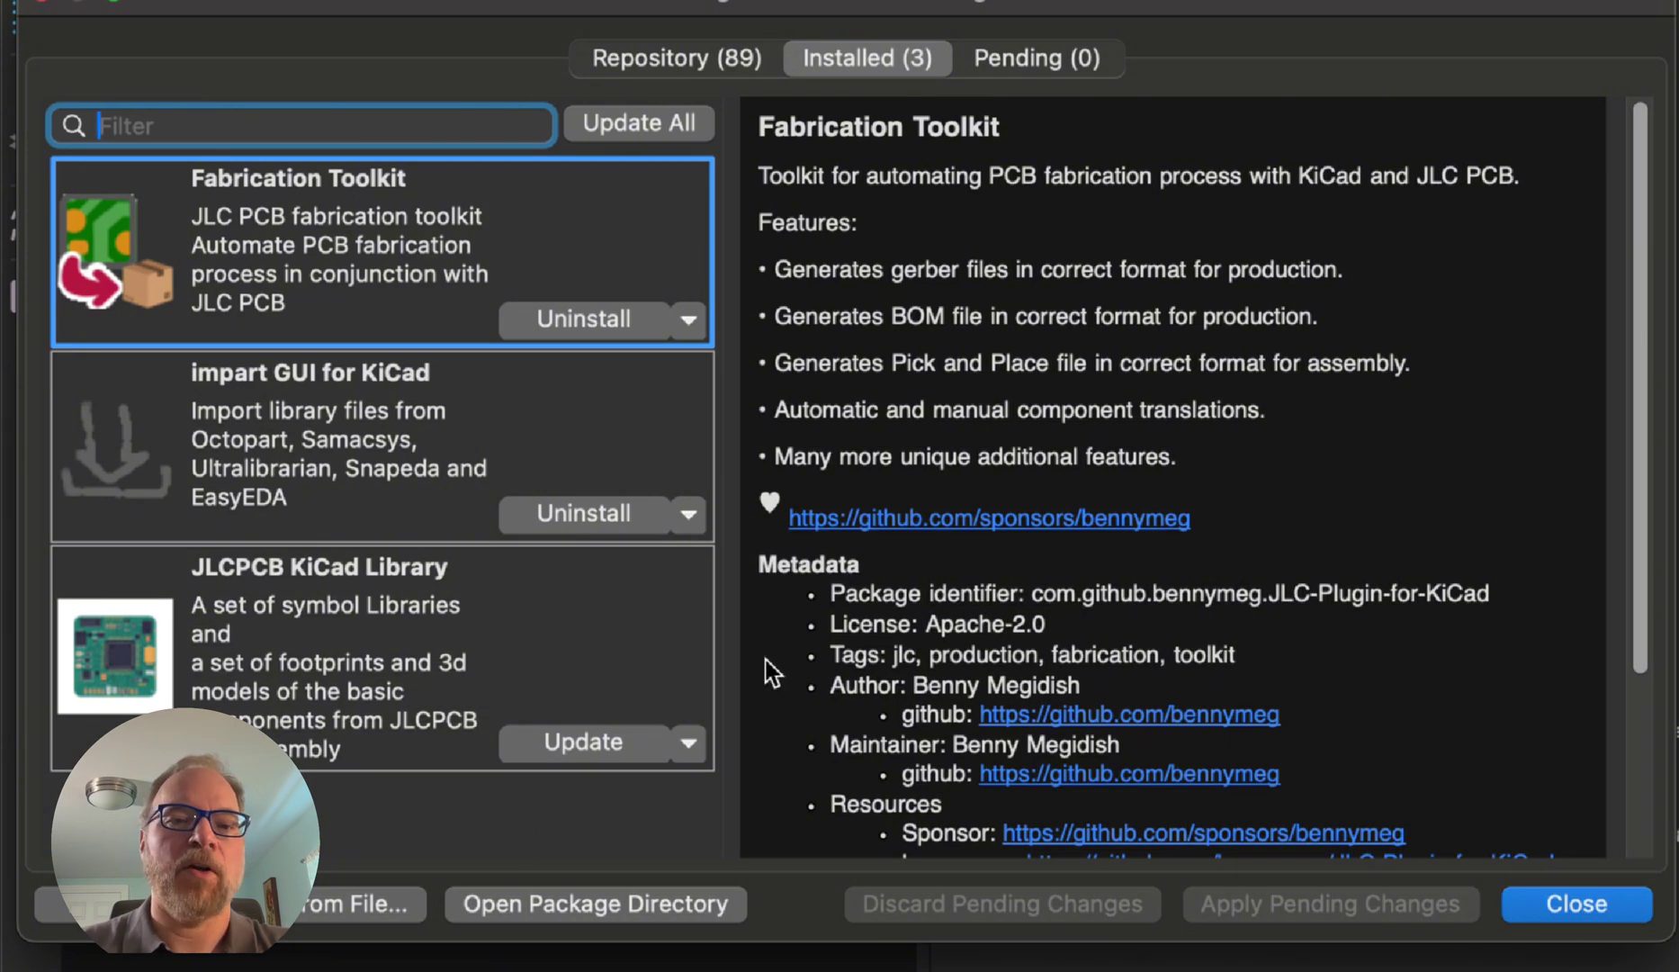
- In KiCad's Plugin and Content Manager, add the copied cd_fer-kicad-repository URL to the managed repositories and save the list
click(673, 59)
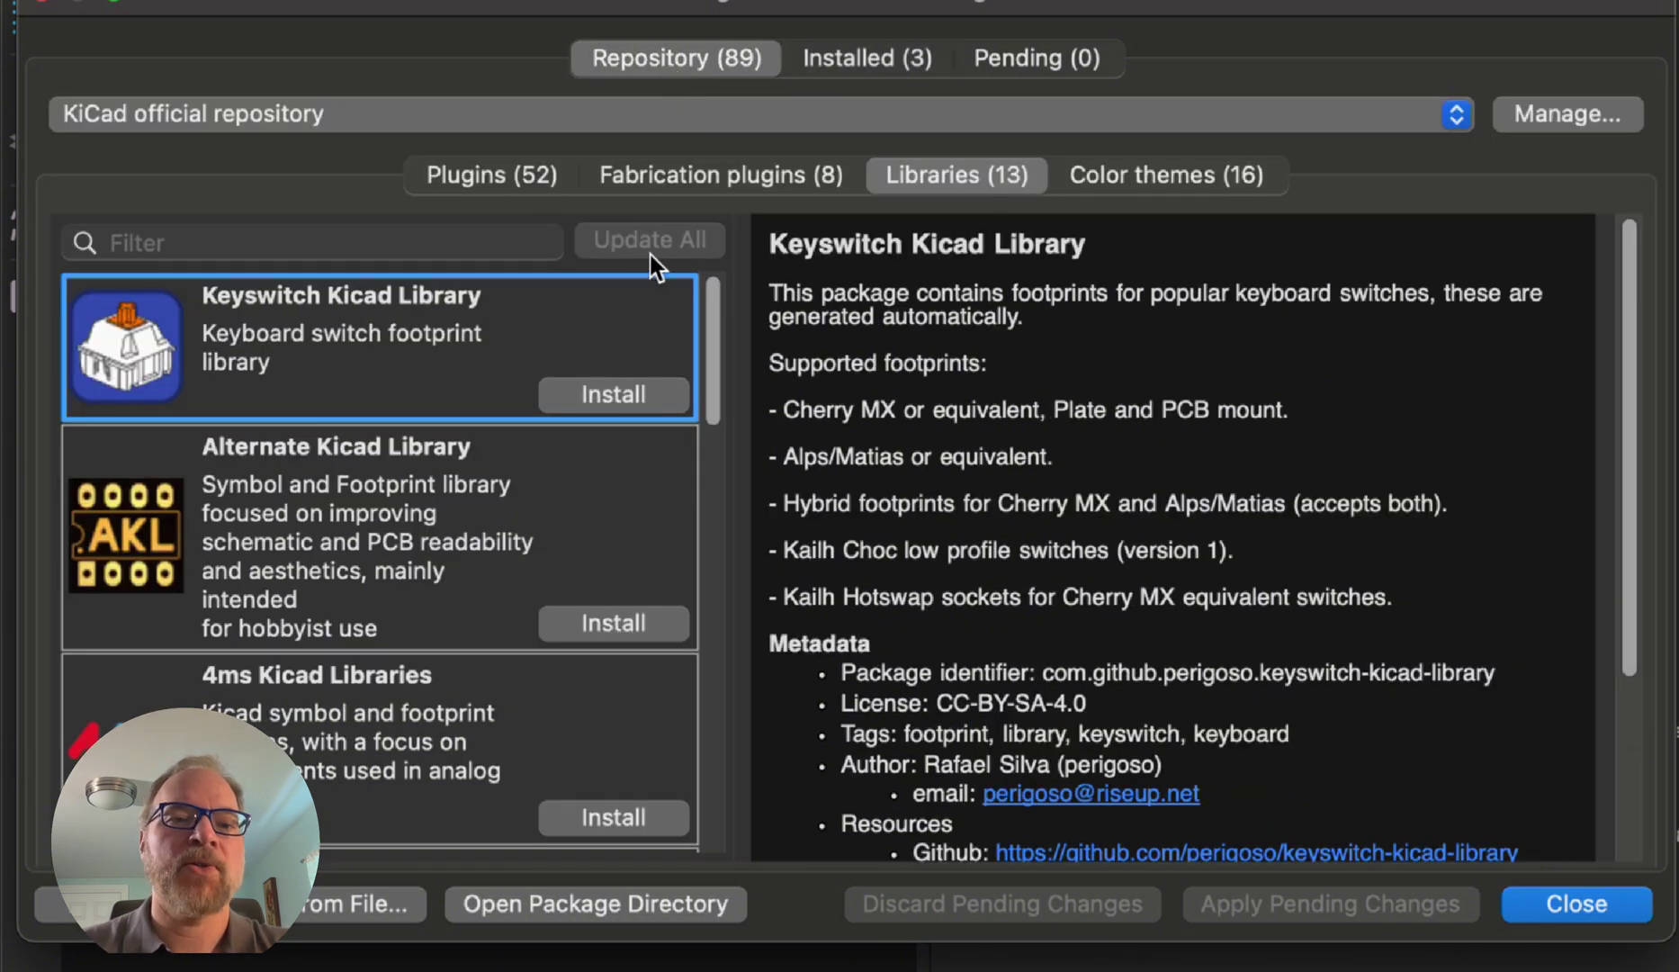
click(1556, 115)
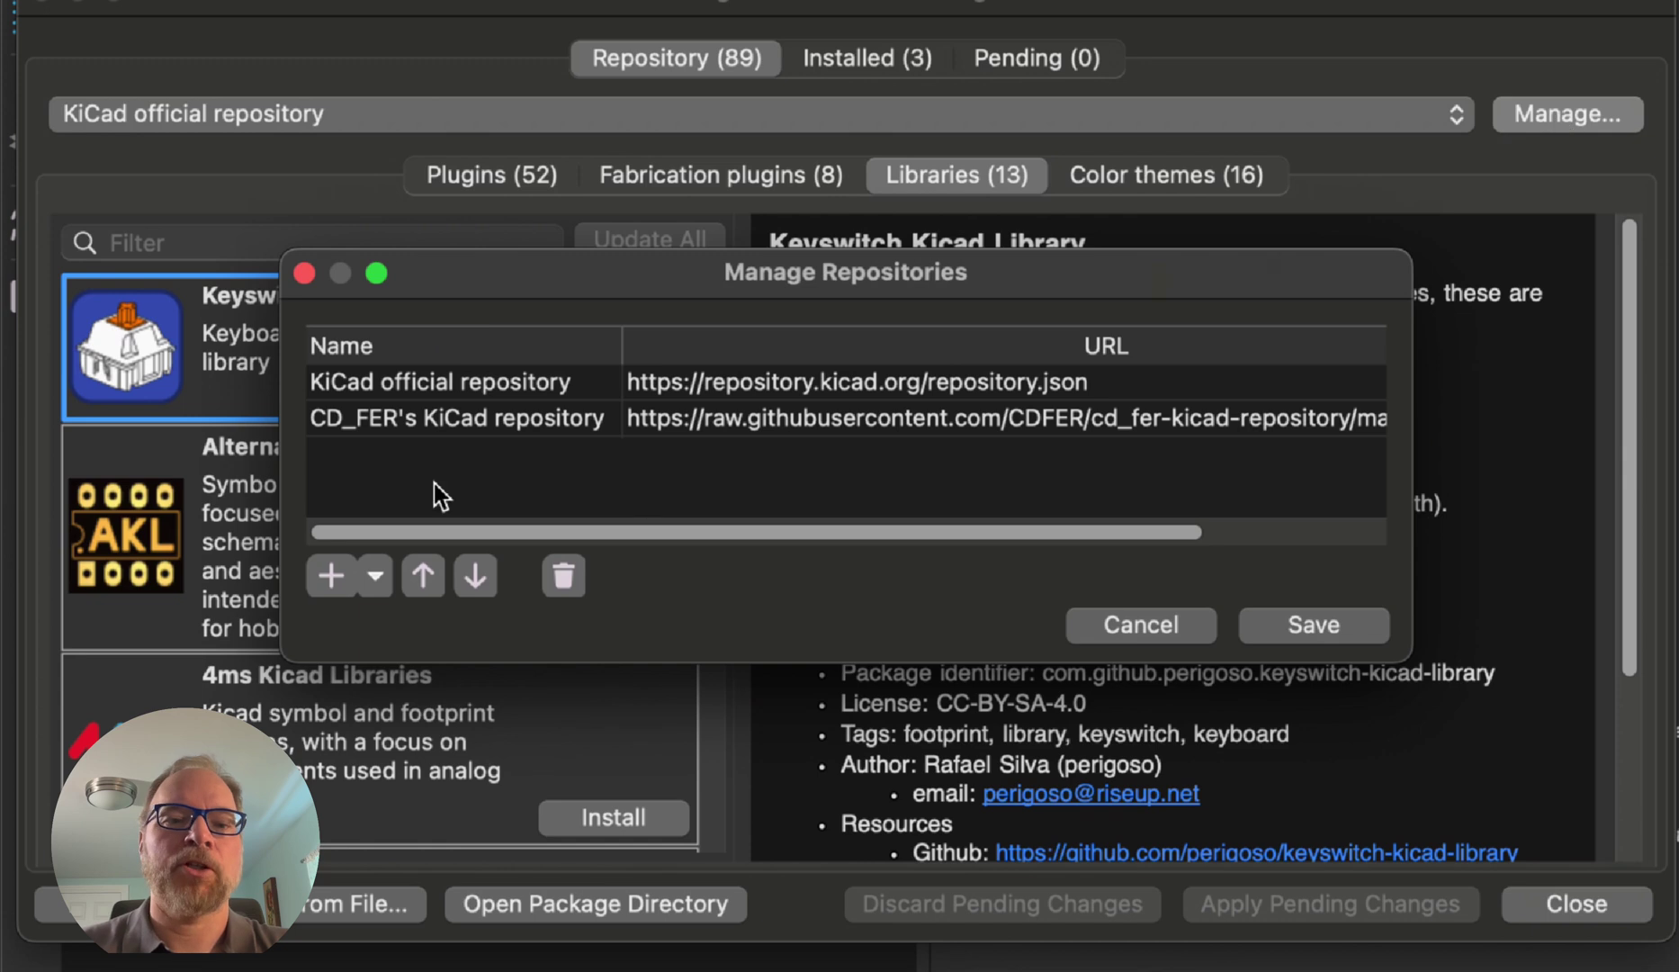
click(456, 423)
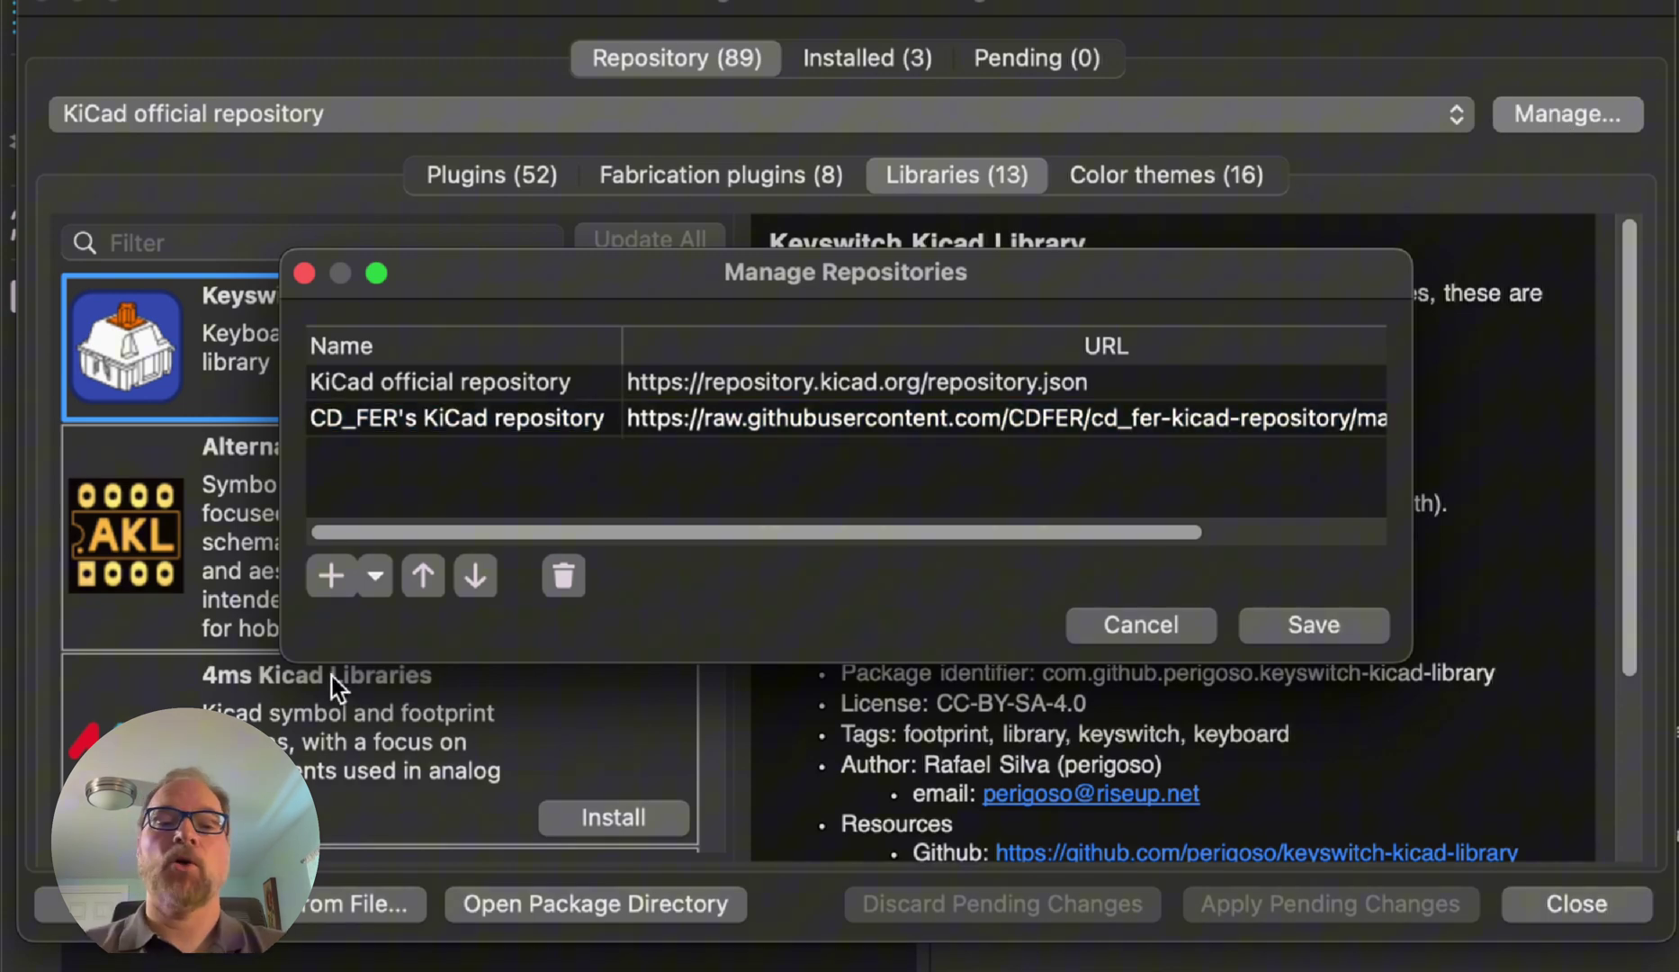
click(322, 579)
key(super+v)
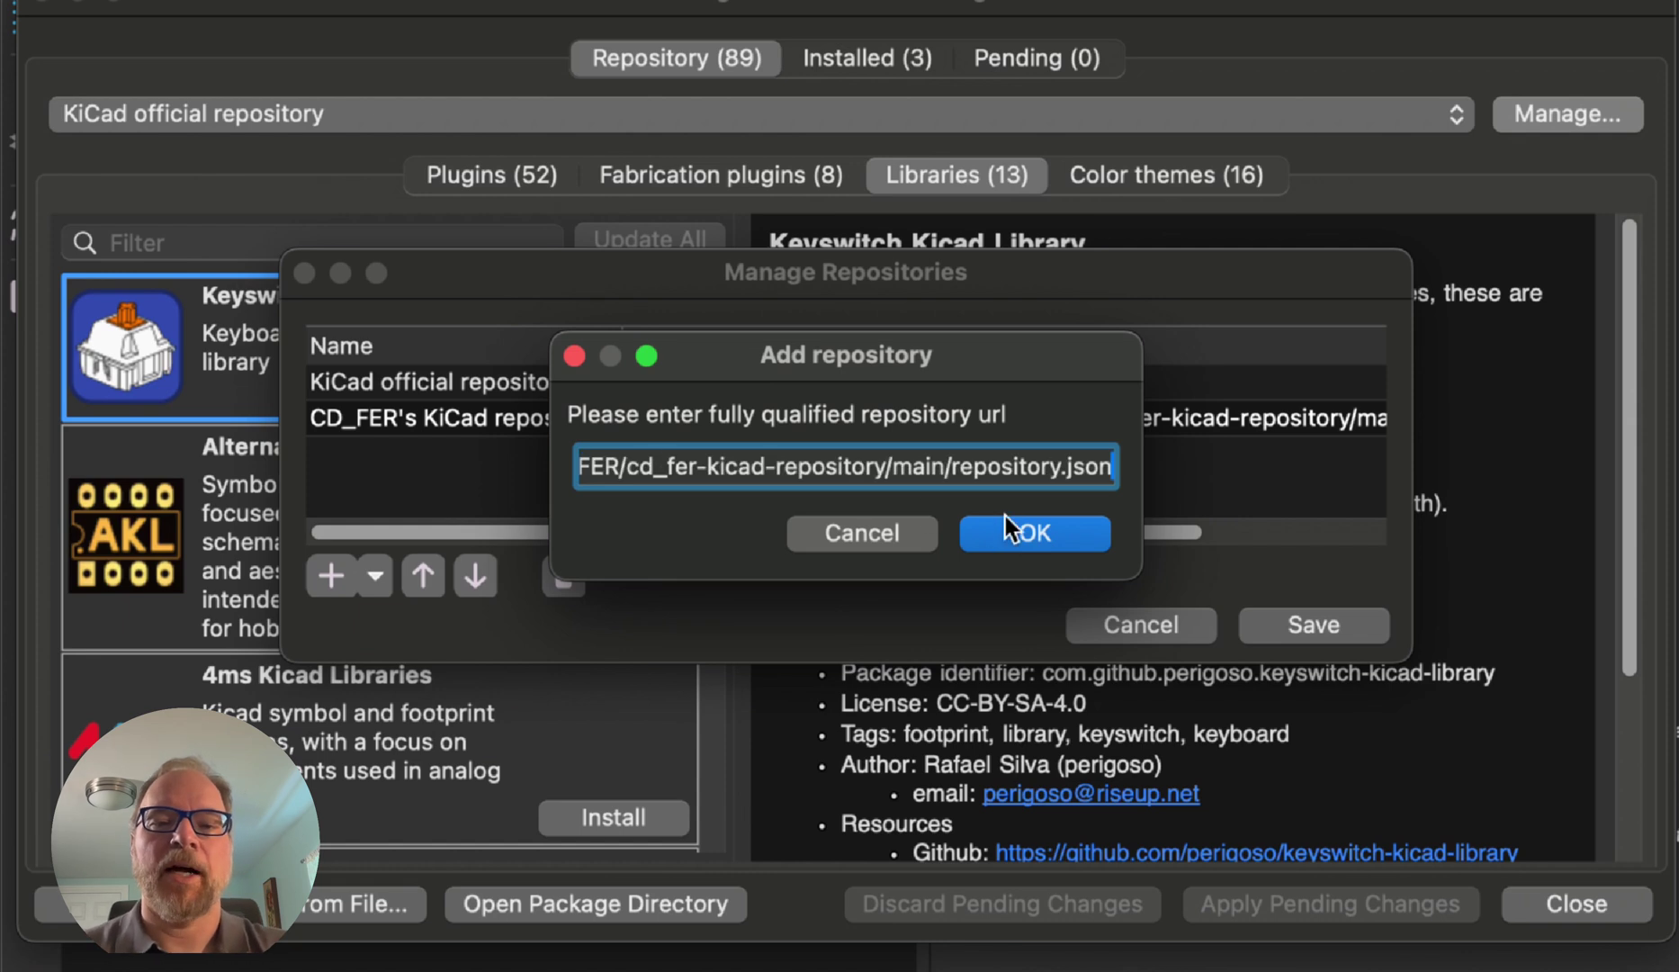
click(1033, 536)
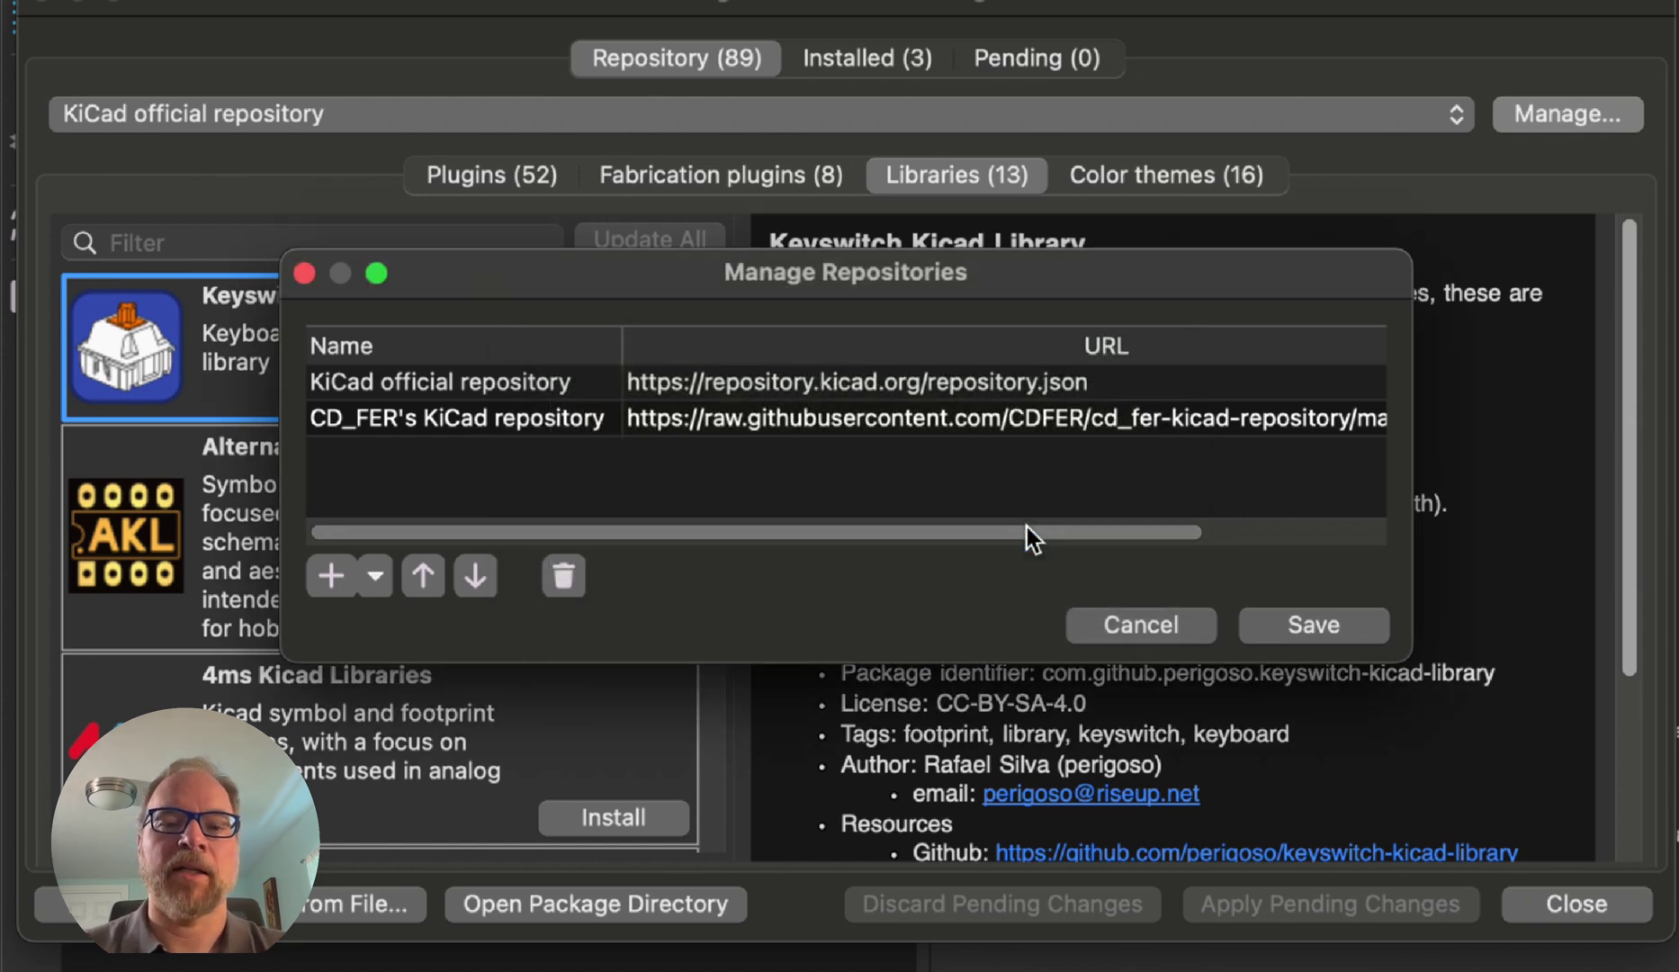
click(1314, 625)
- Select CD_FER's KiCad repository, mark the JLCPCB KiCad Library for update and apply the pending changes
click(1386, 116)
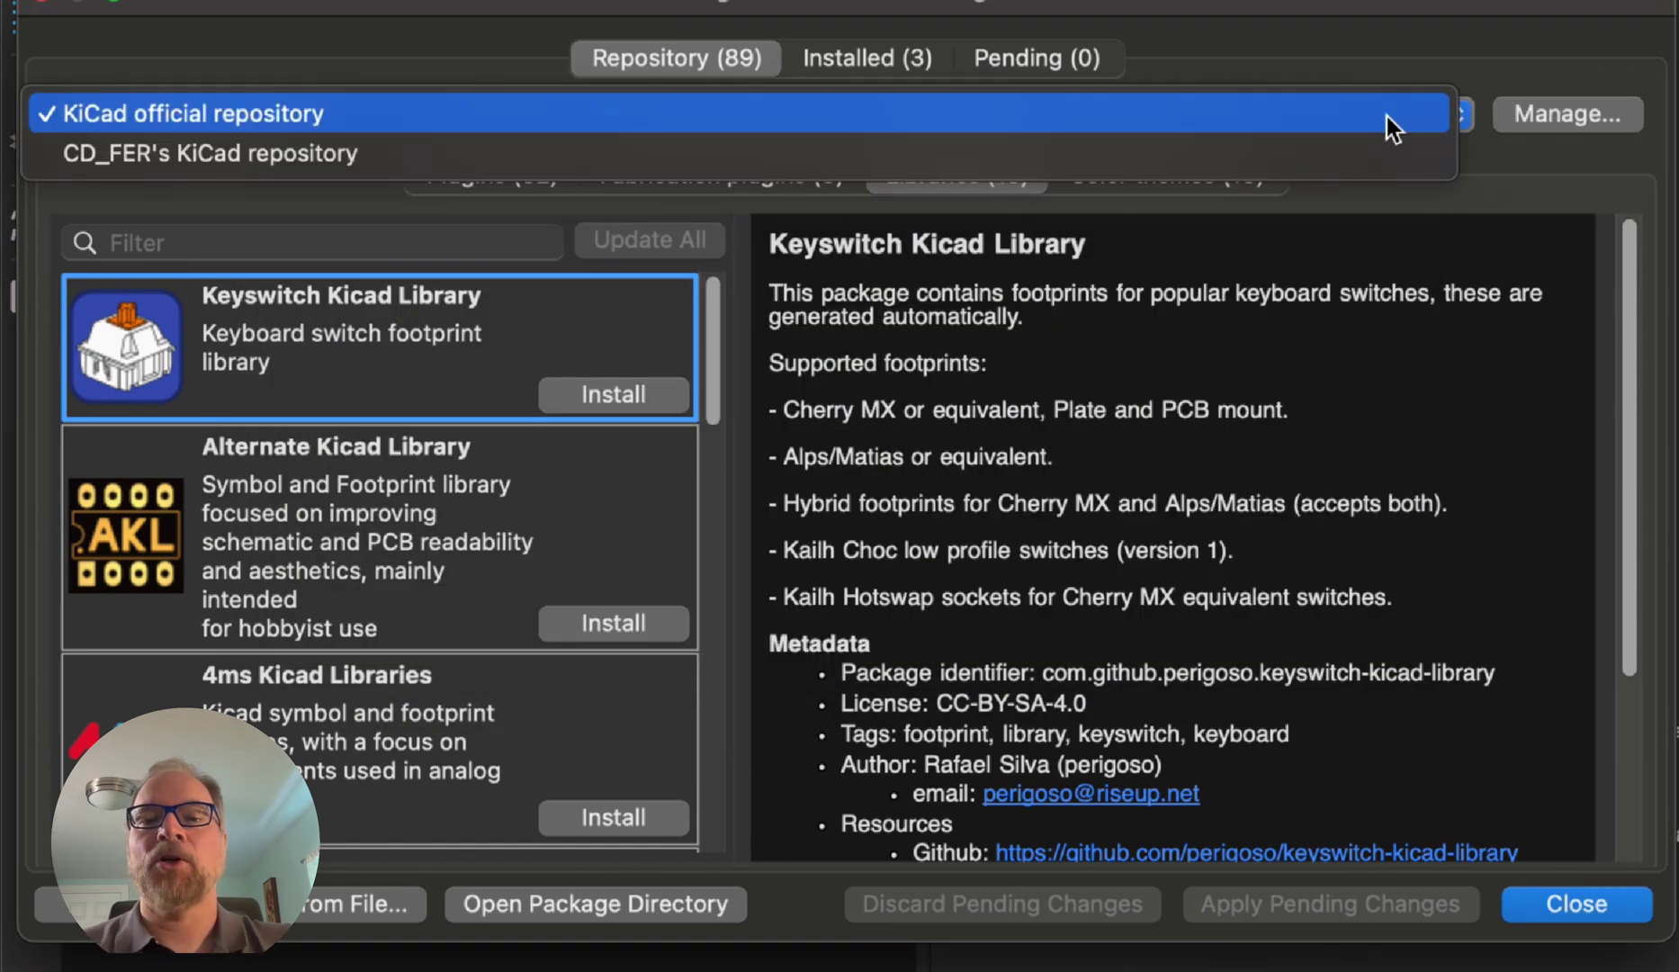
click(1166, 167)
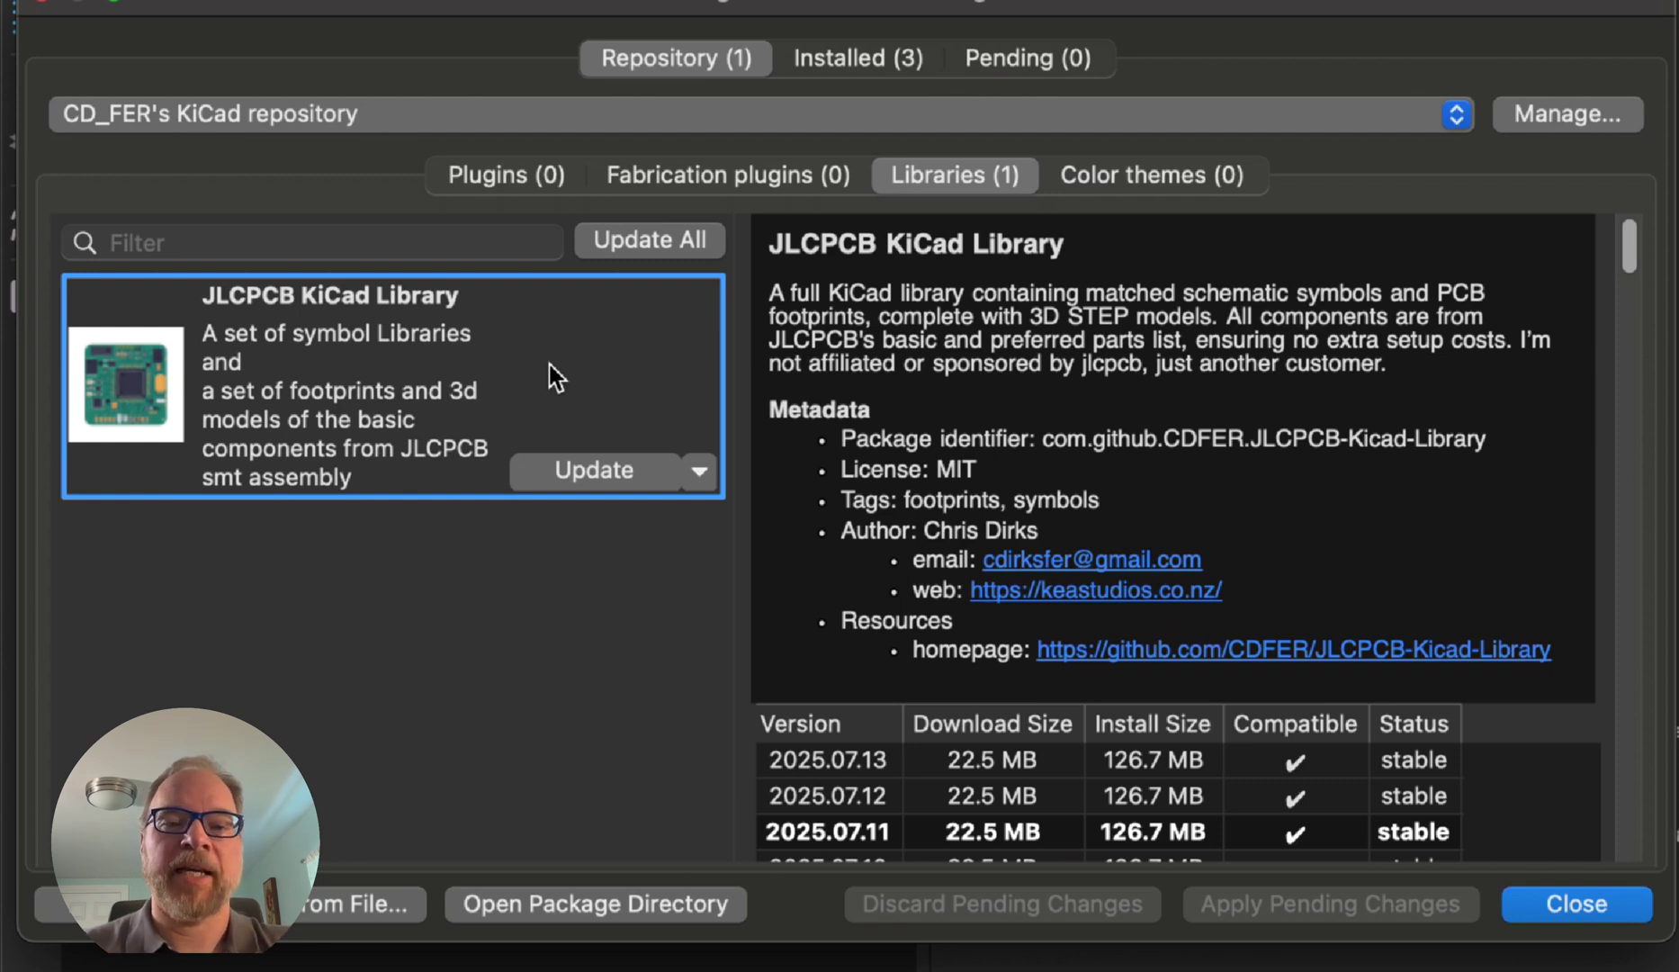
click(618, 475)
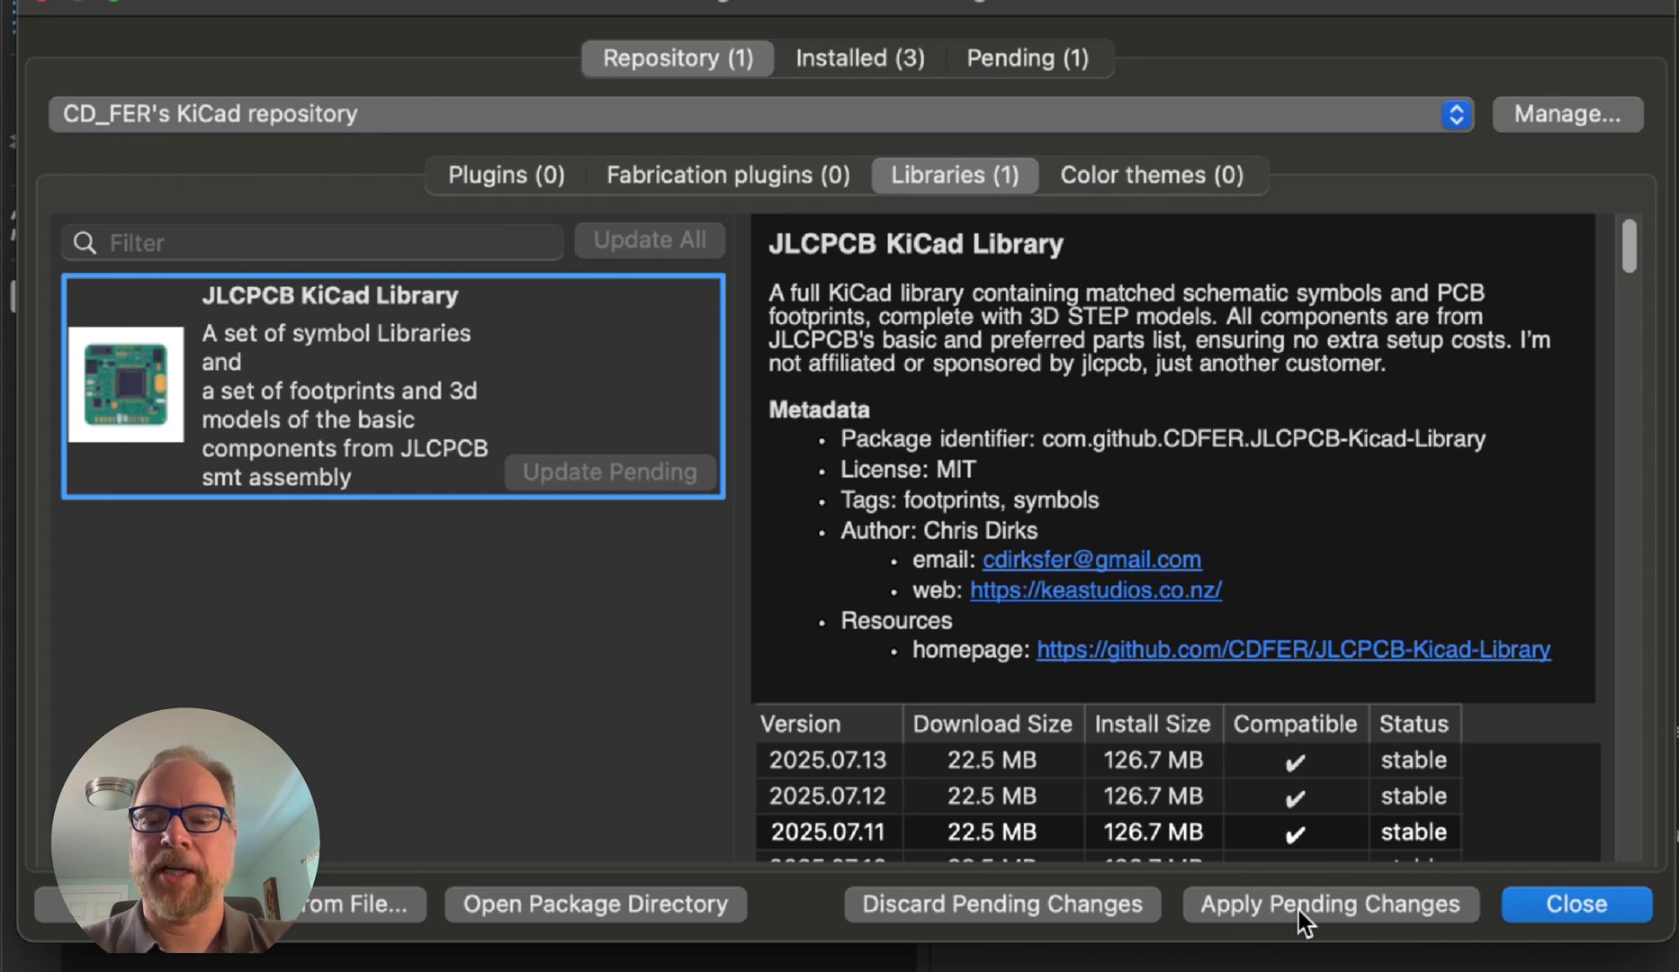
click(1299, 910)
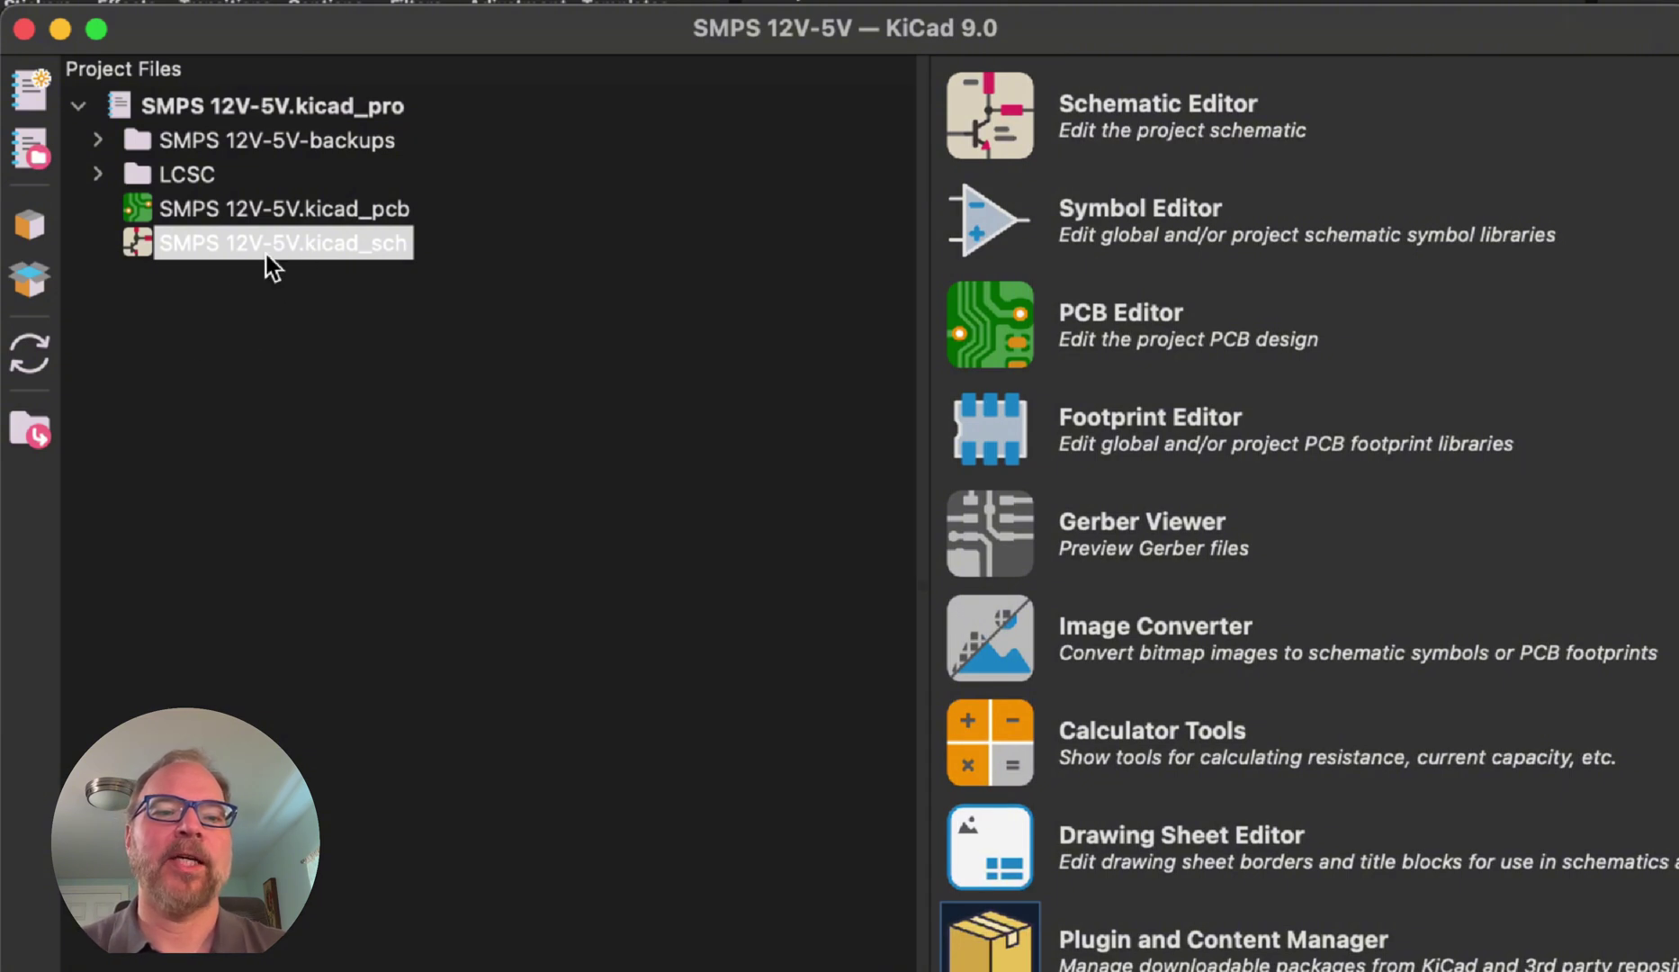
- Open SMPS 12V-5V.kicad_pcb in the PCB Editor and launch the impartGUI external plugin, ready for an LCSC part number
click(278, 213)
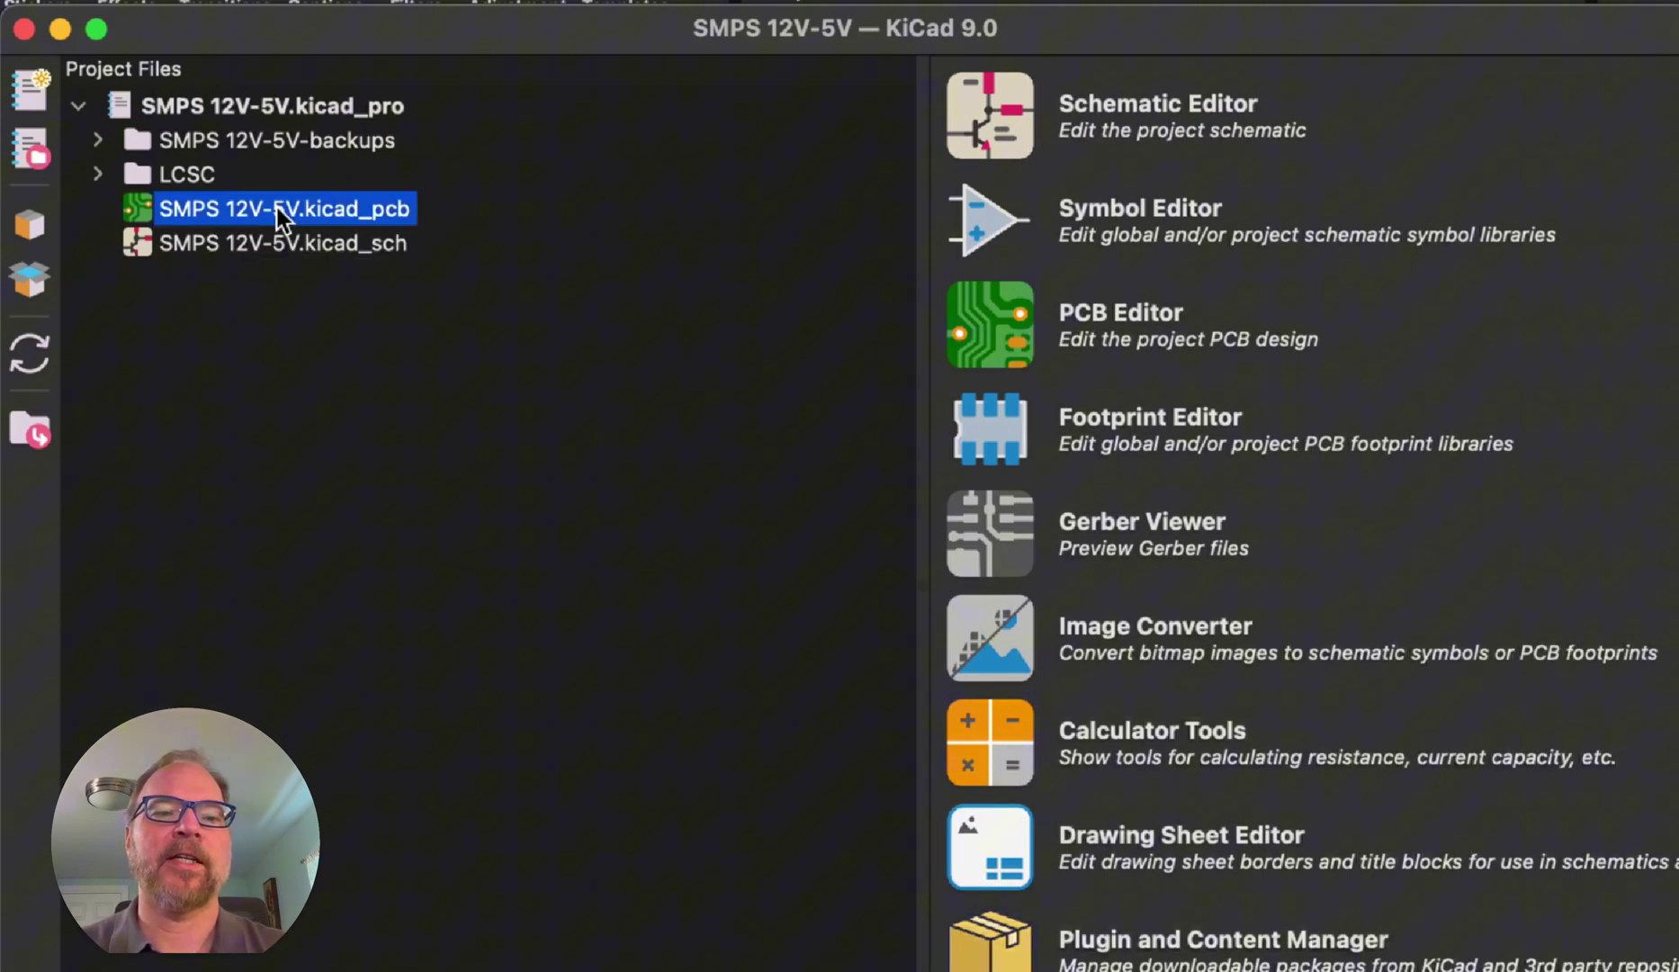
double_click(281, 216)
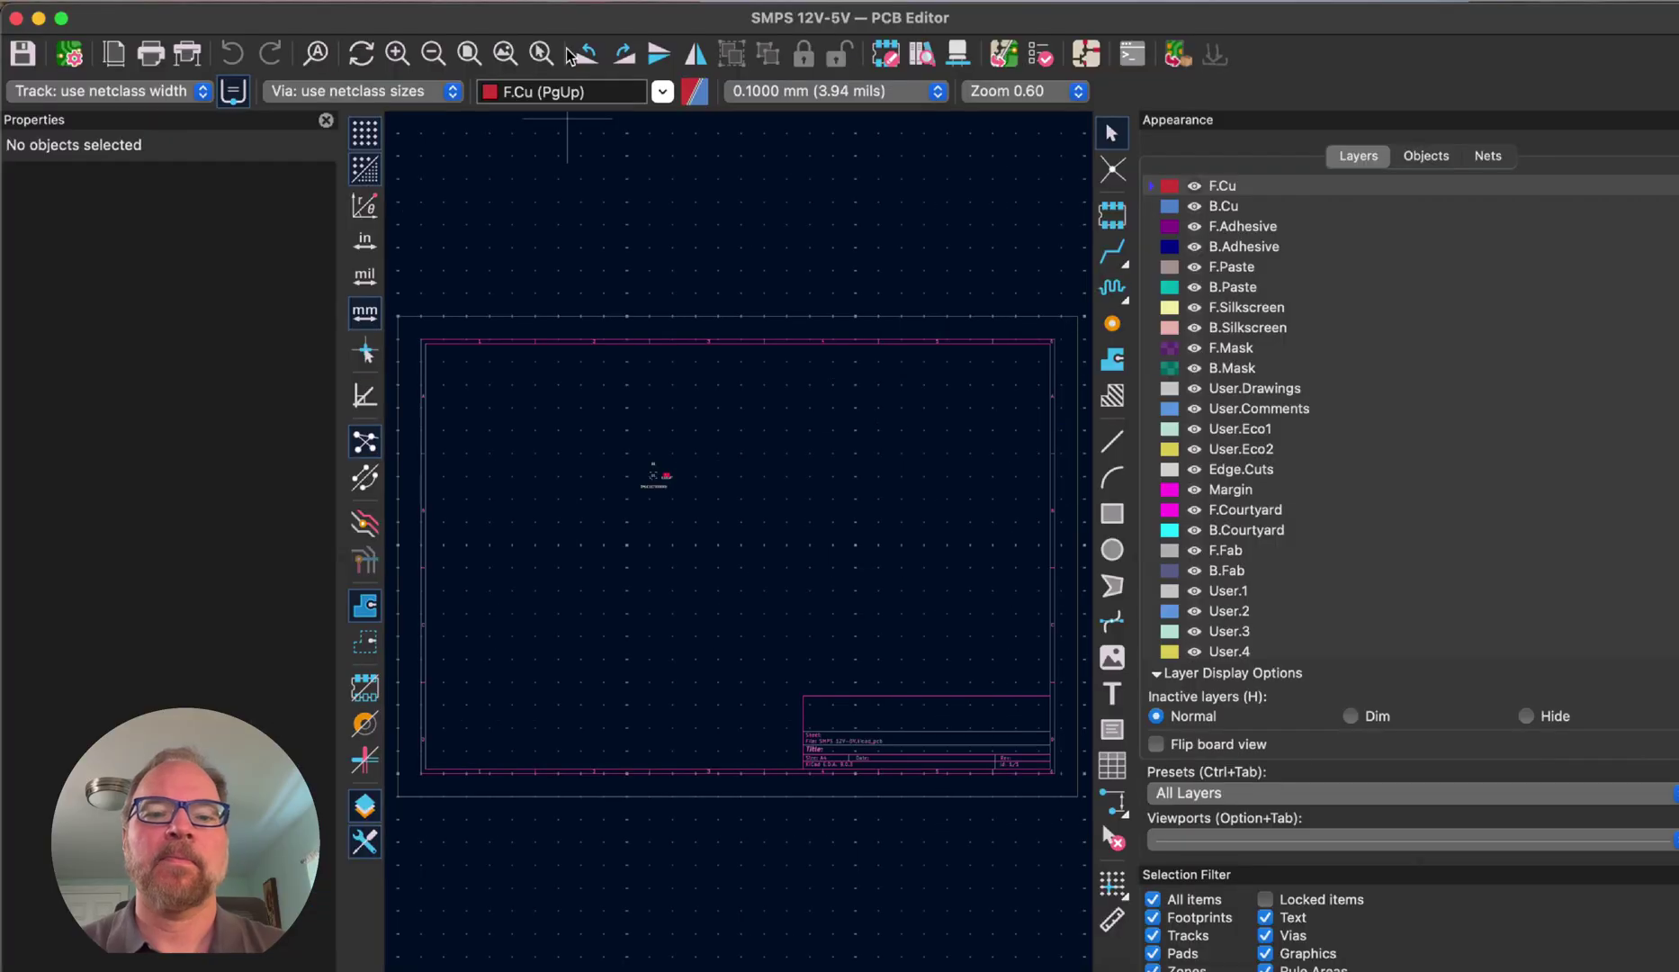
click(405, 1)
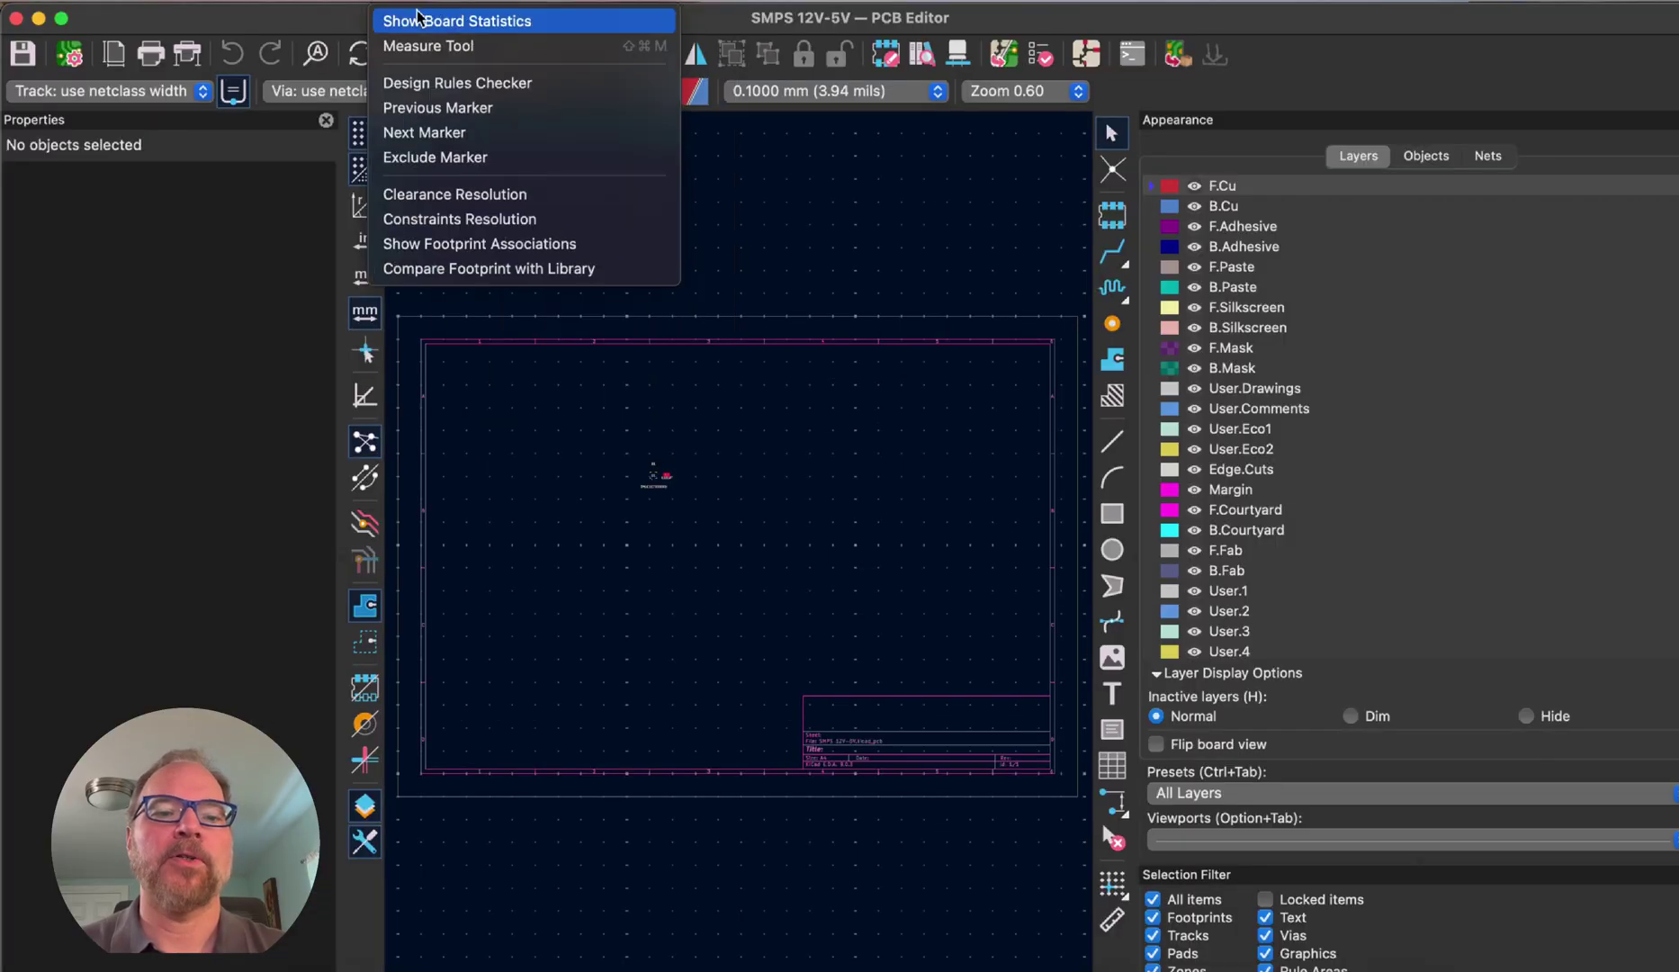
mouse_move(464, 1)
mouse_move(585, 439)
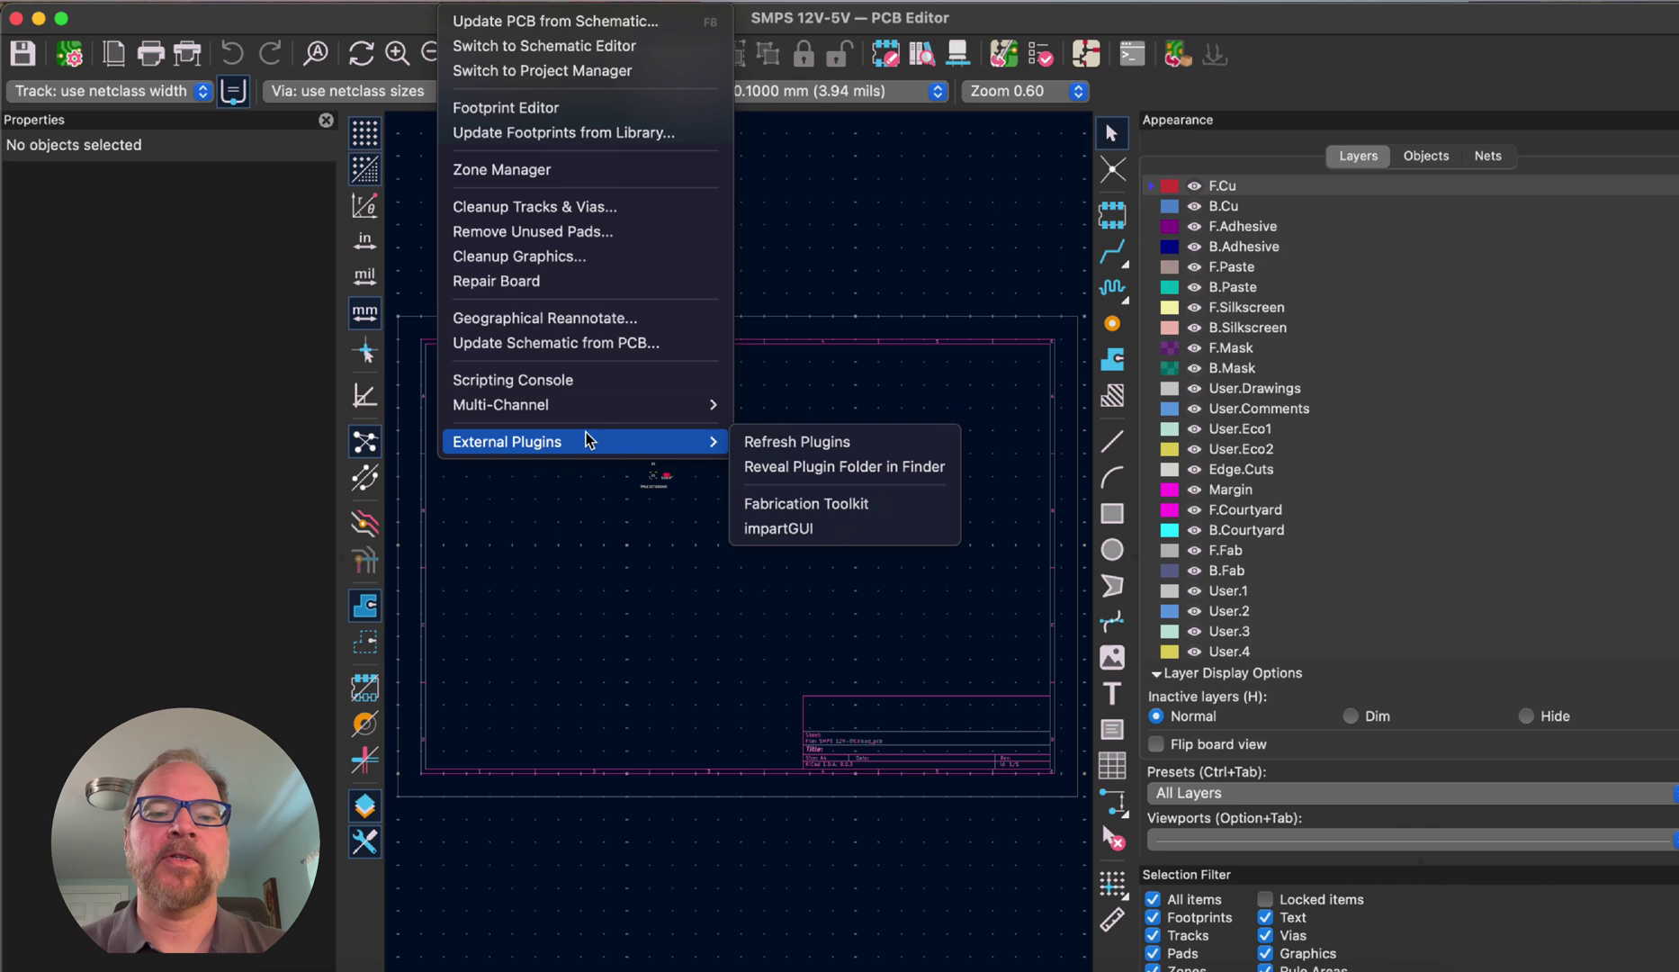
click(765, 528)
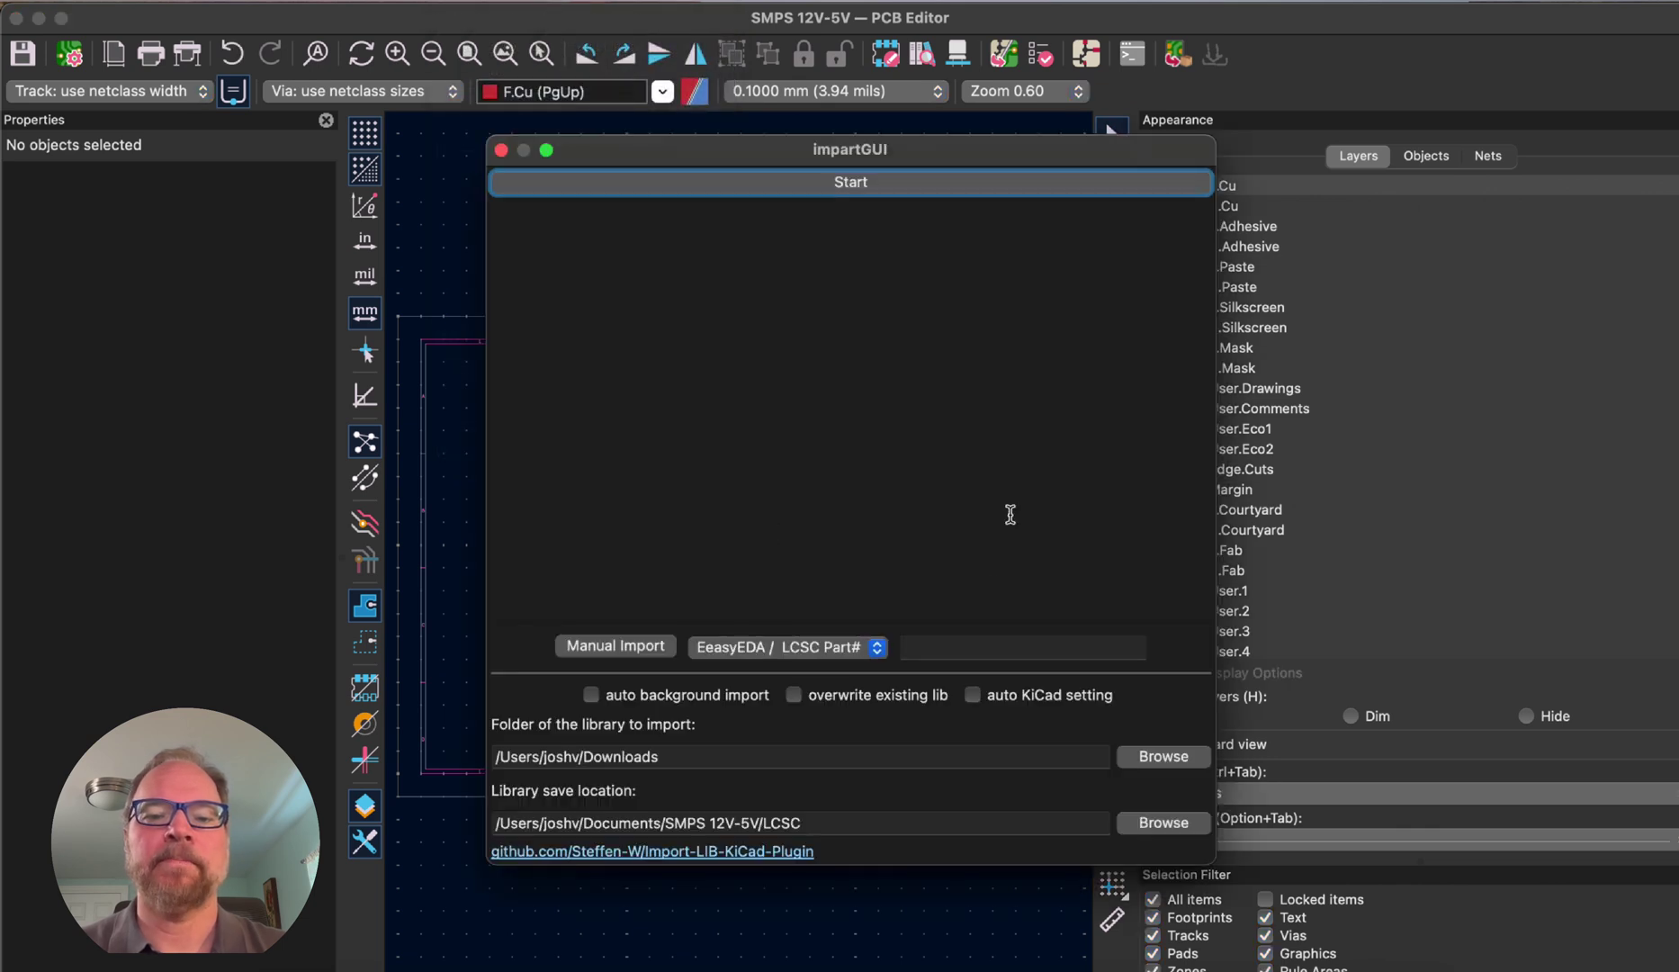
click(944, 648)
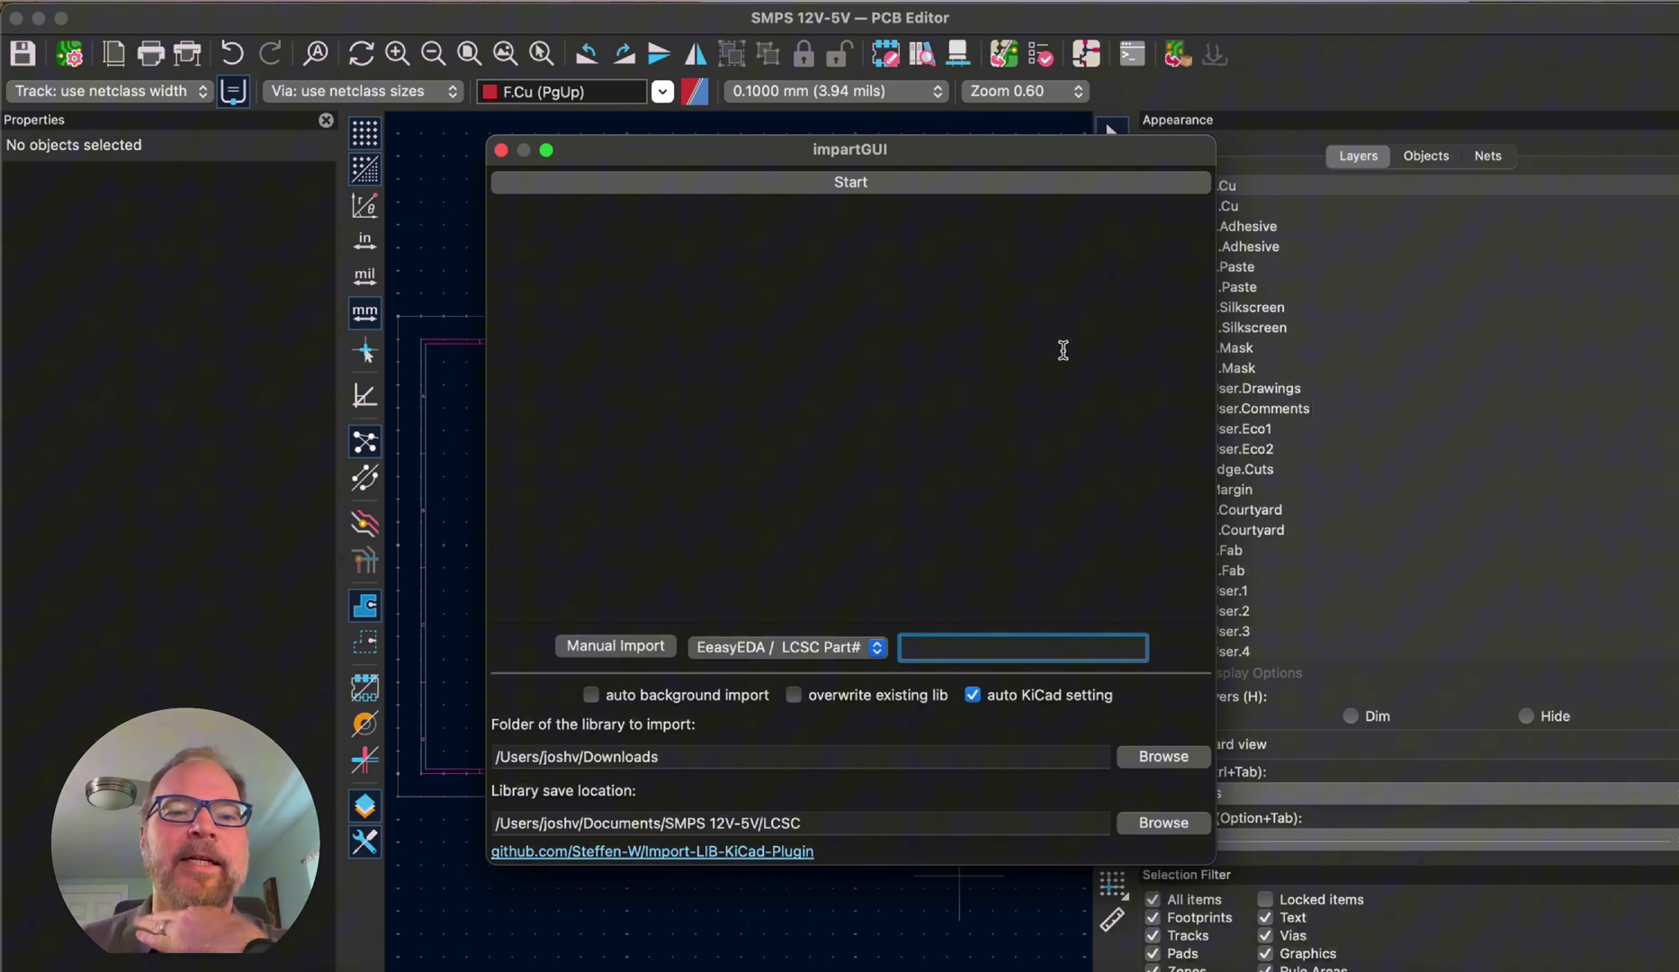
- Switch to the browser, go to lcsc.com and open the product page of the LITEON LTV-247 optoisolator
click(980, 967)
click(651, 169)
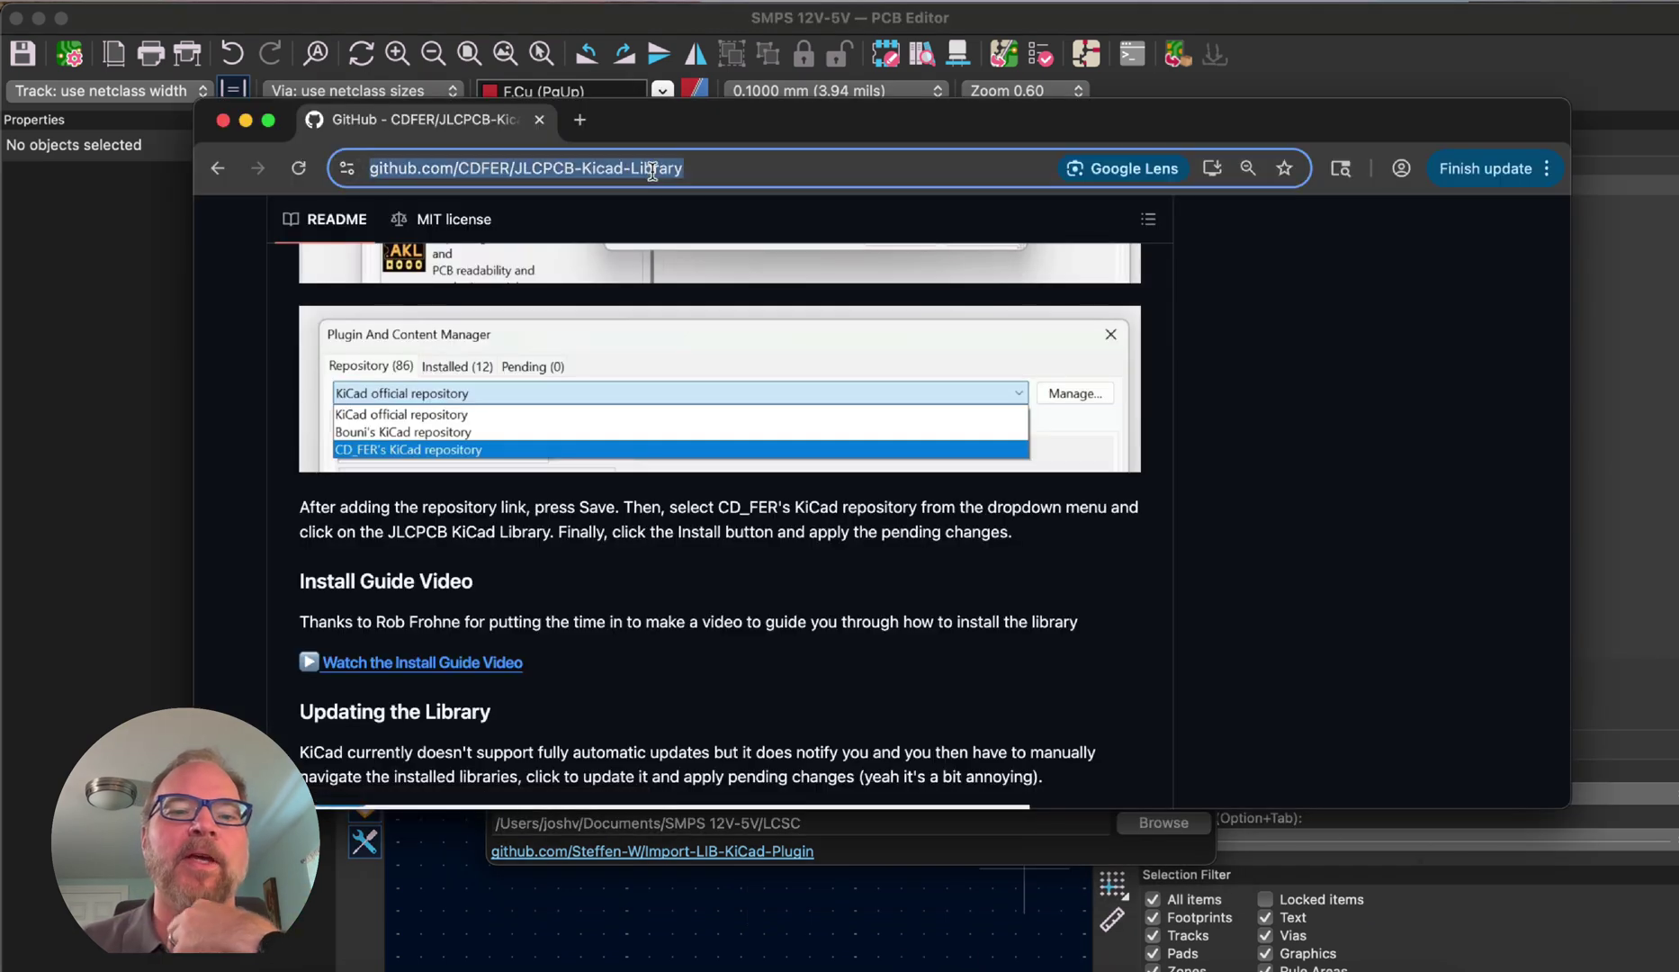
text(lcsc.,)
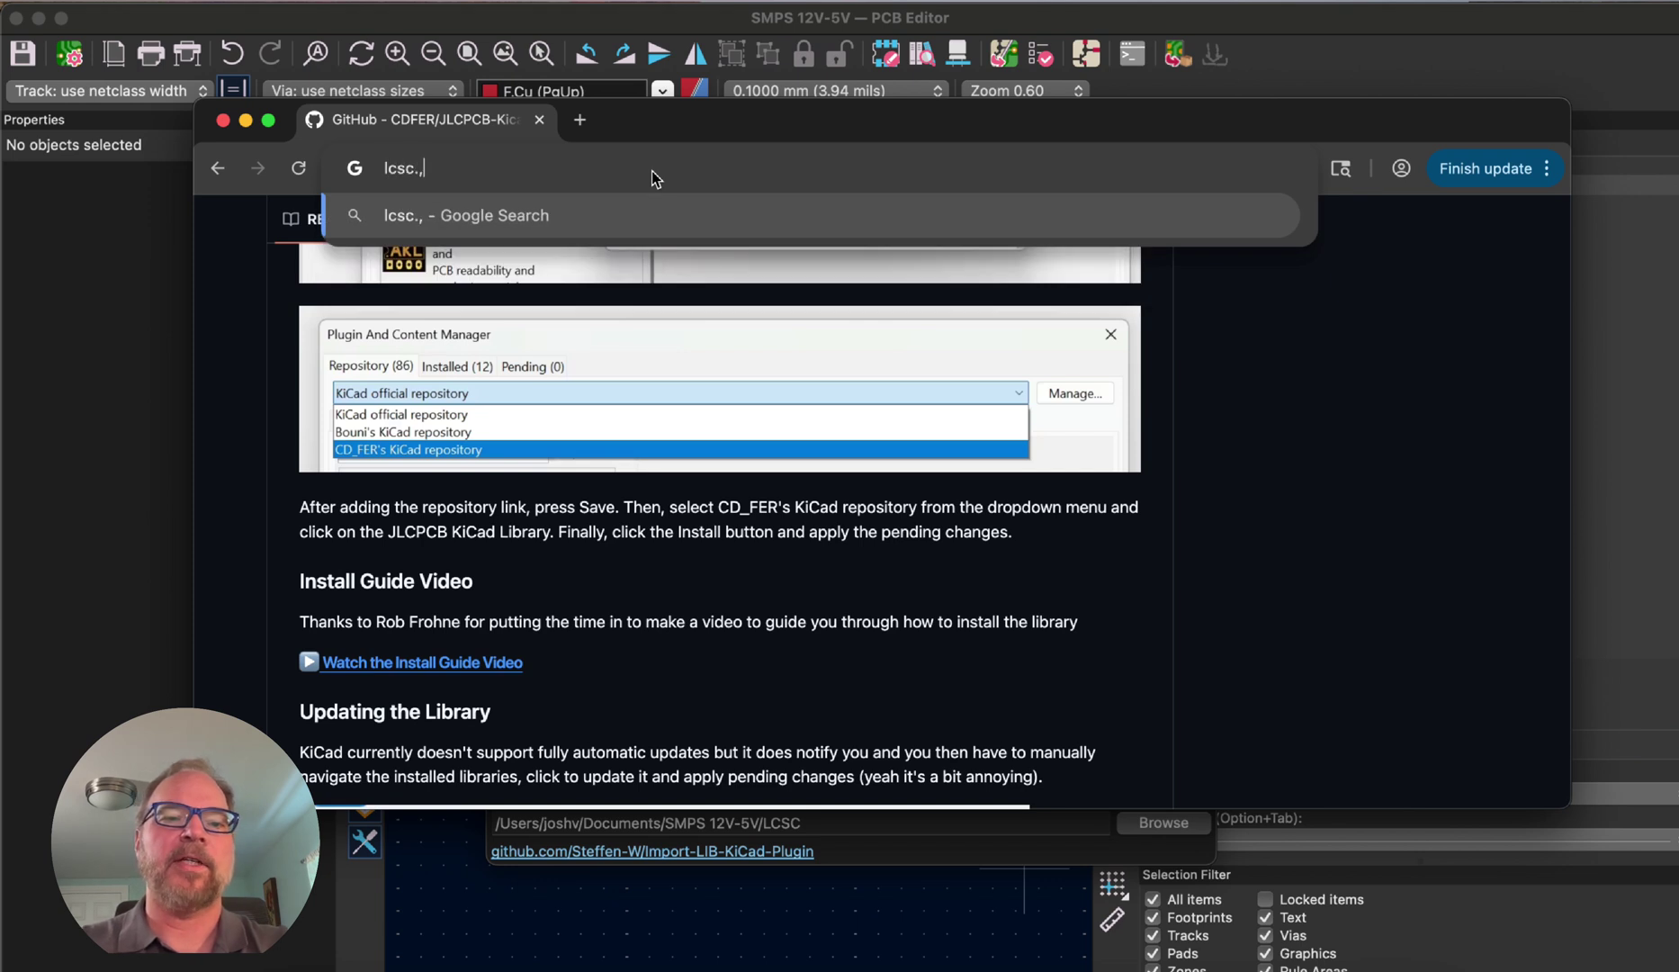
key(BackSpace)
text(com)
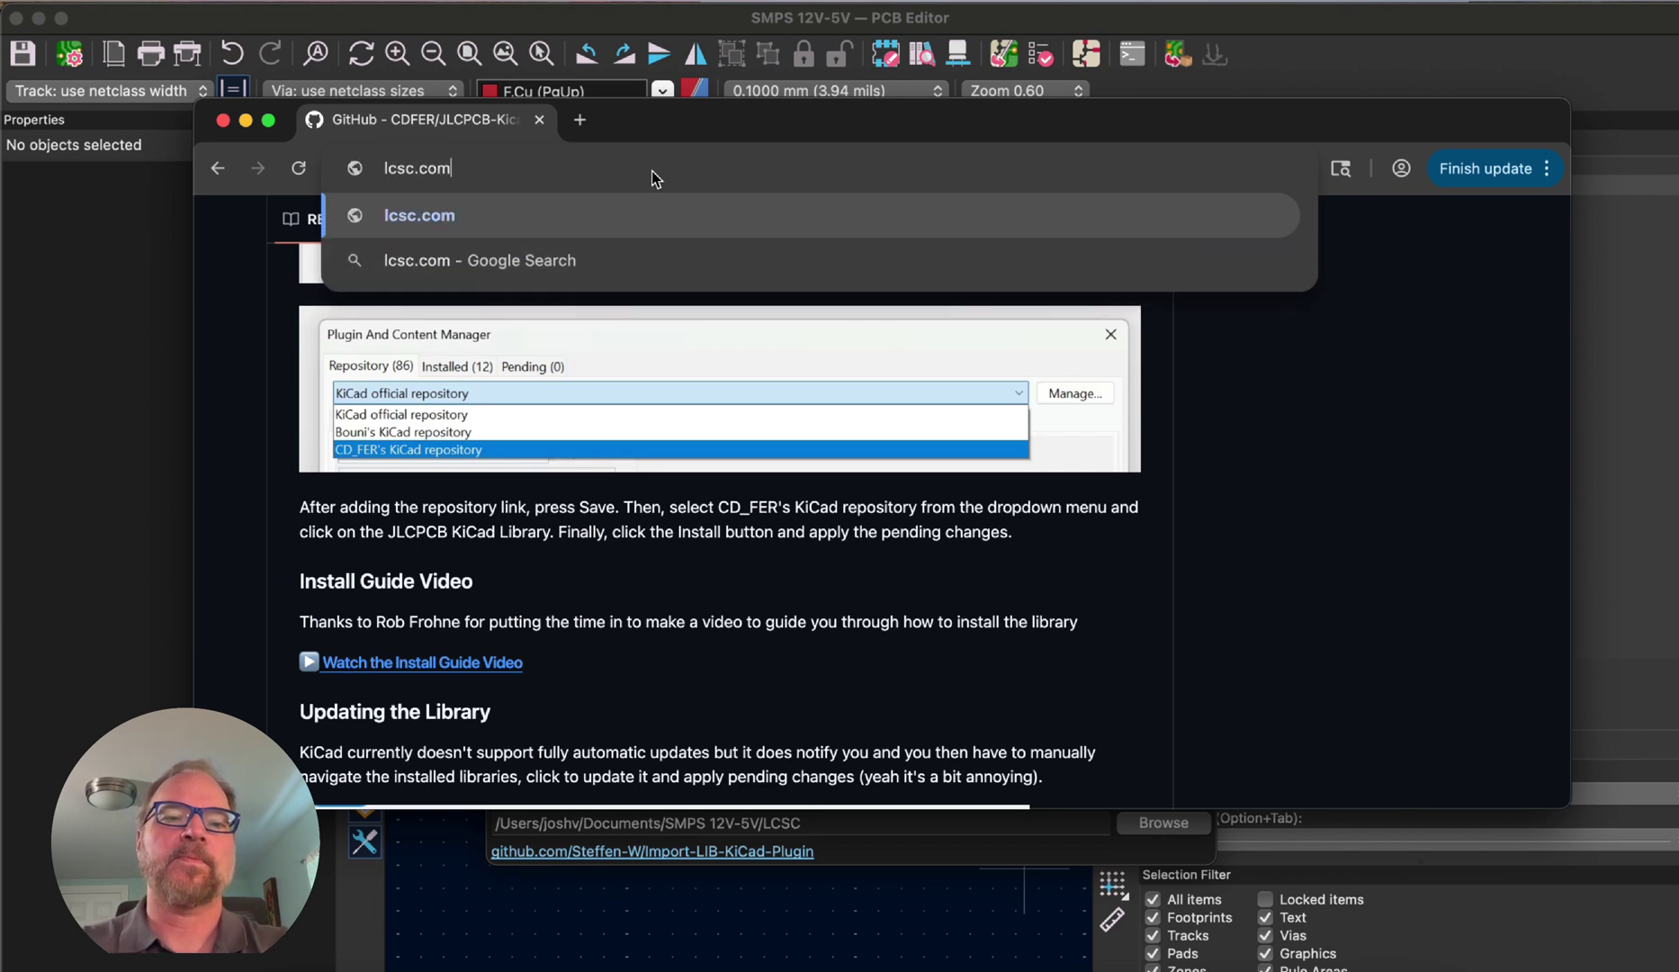
key(Return)
click(957, 379)
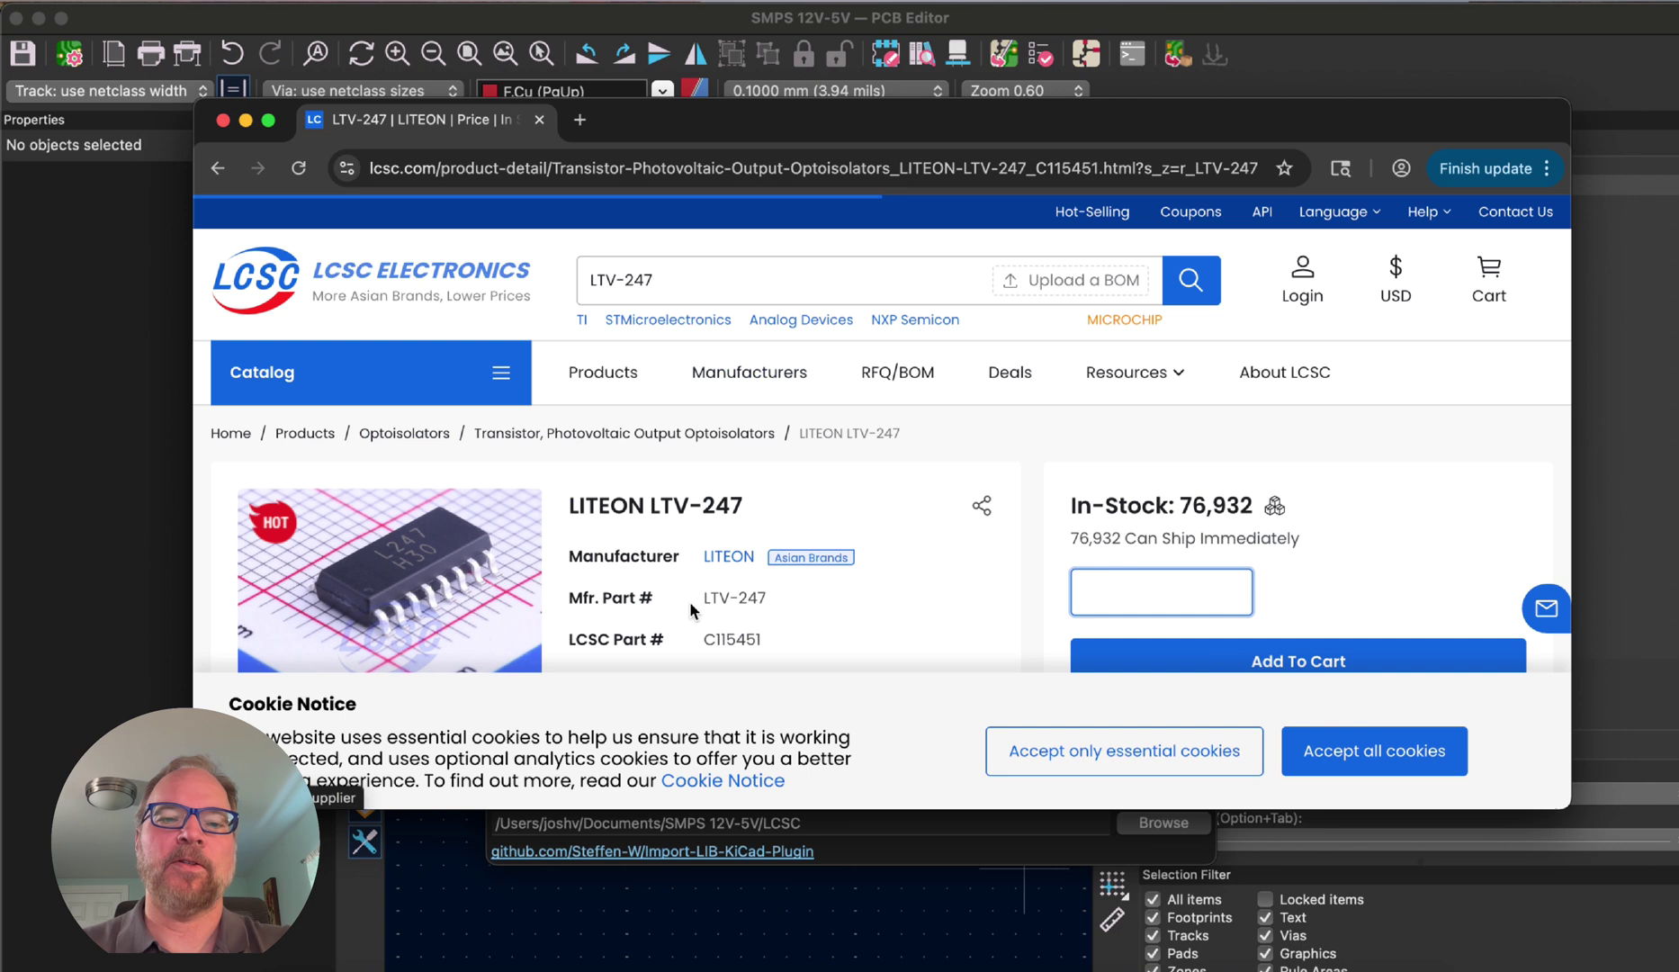
- Copy the LTV-247's LCSC part number C115451 and paste it into impartGUI's part number field in KiCad
scroll(804, 565, down, 3)
scroll(804, 562, up, 1)
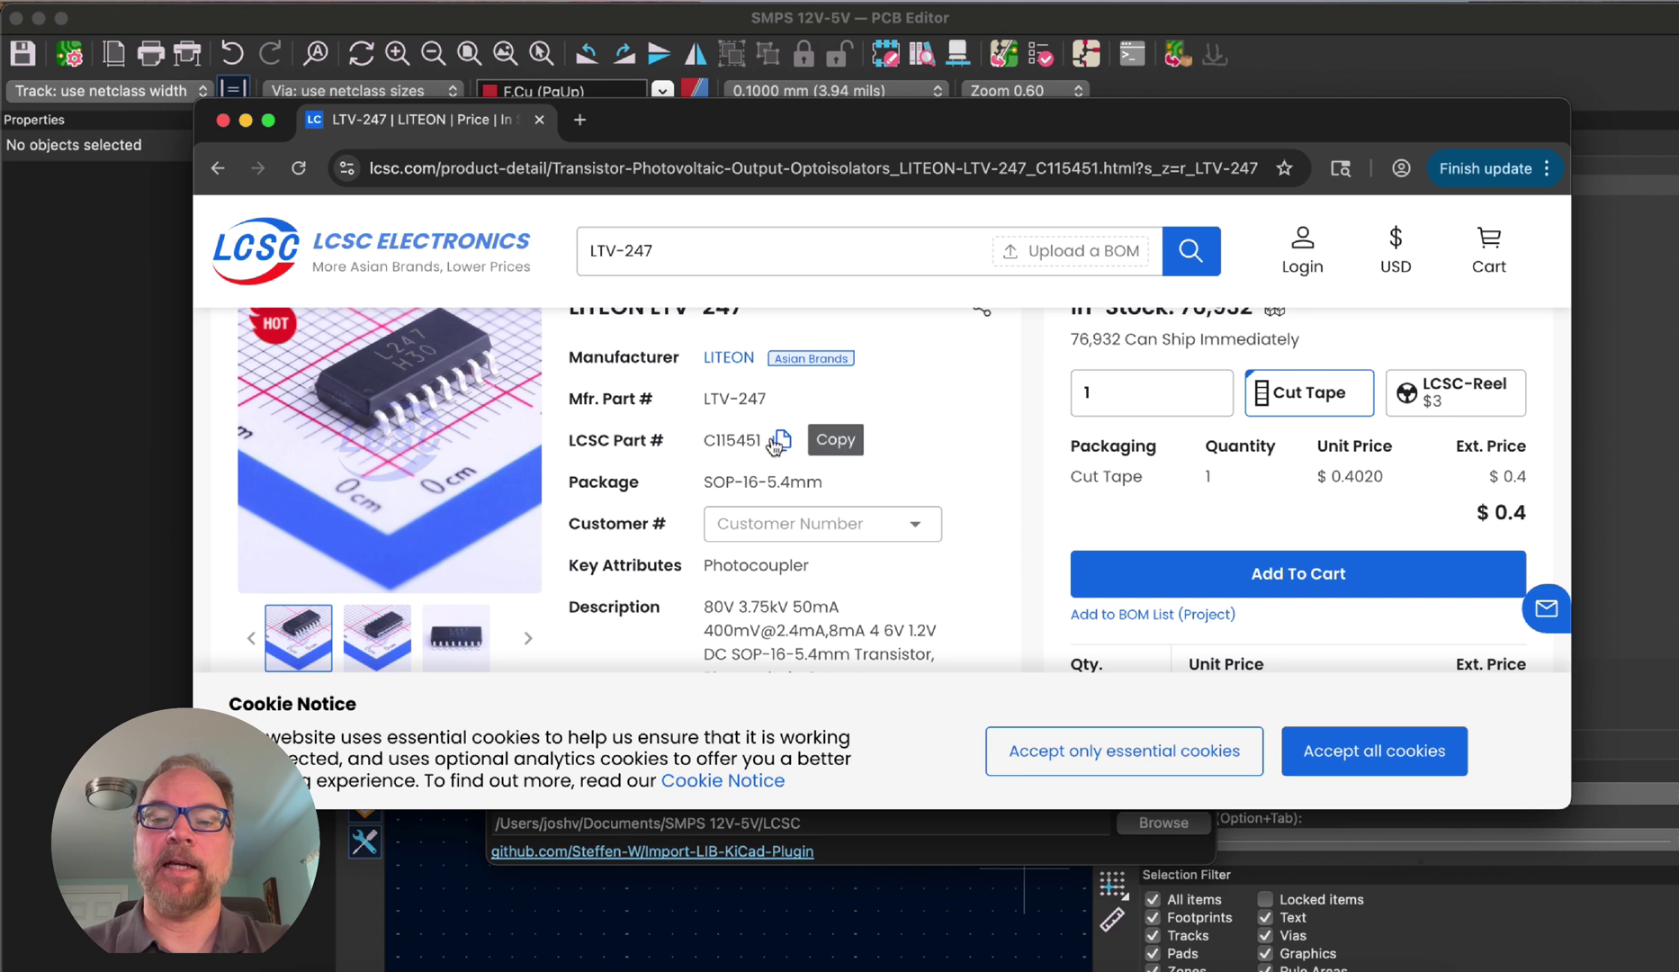
click(779, 441)
key(super+Tab)
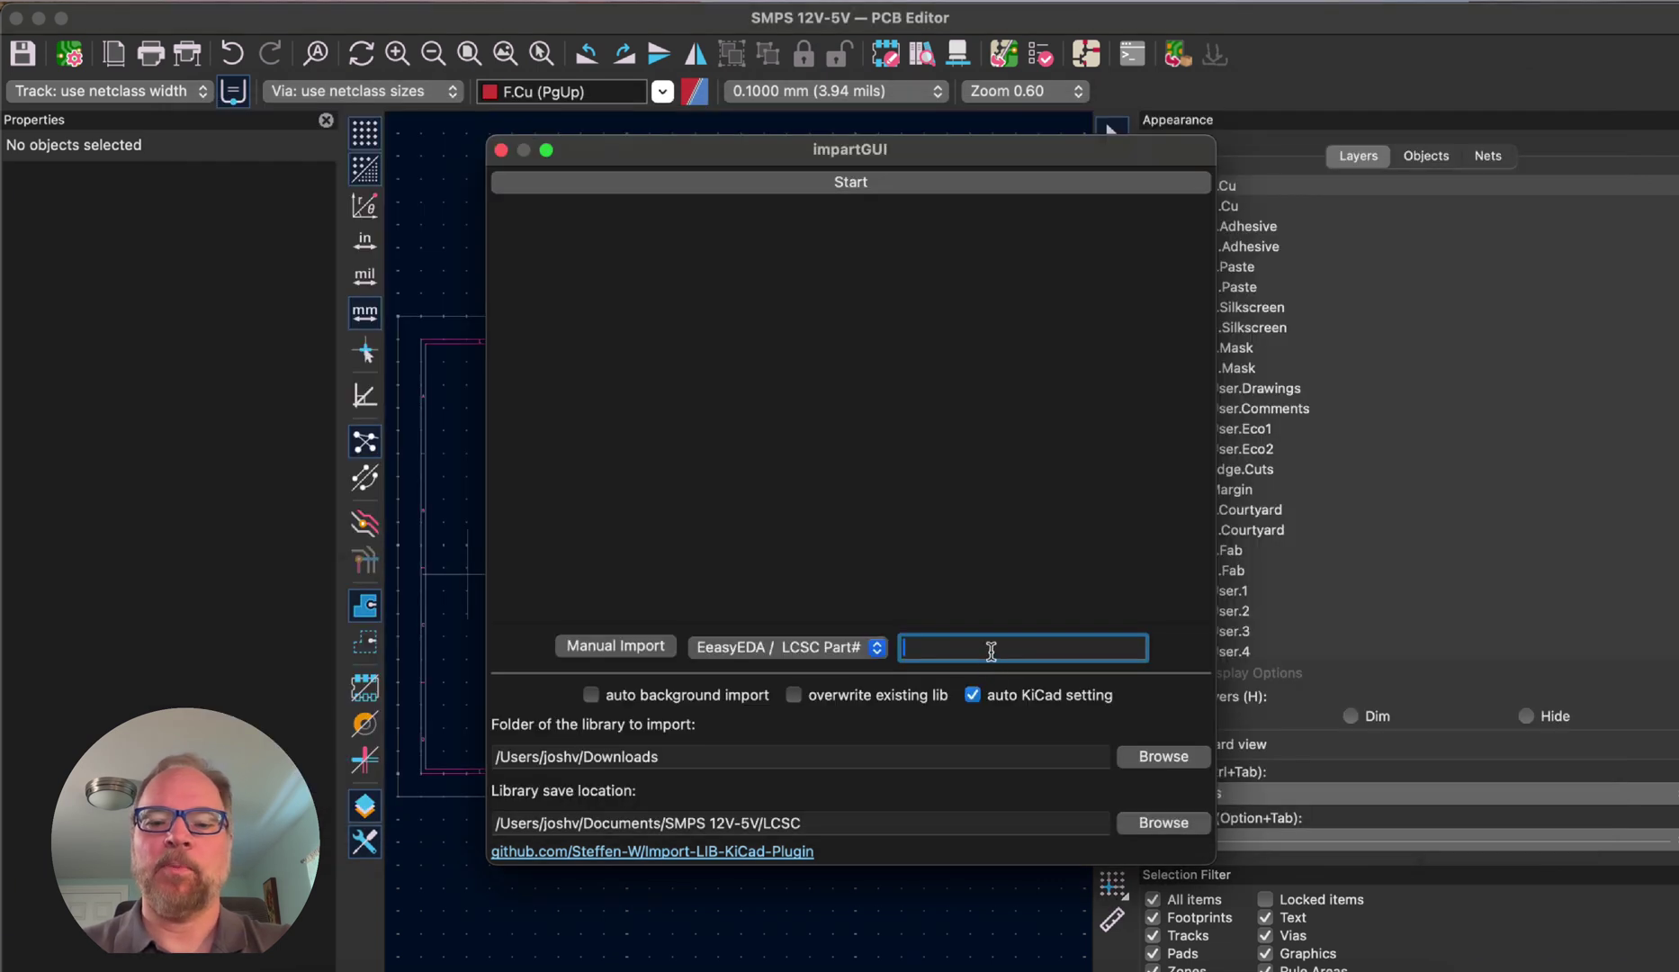
key(super+v)
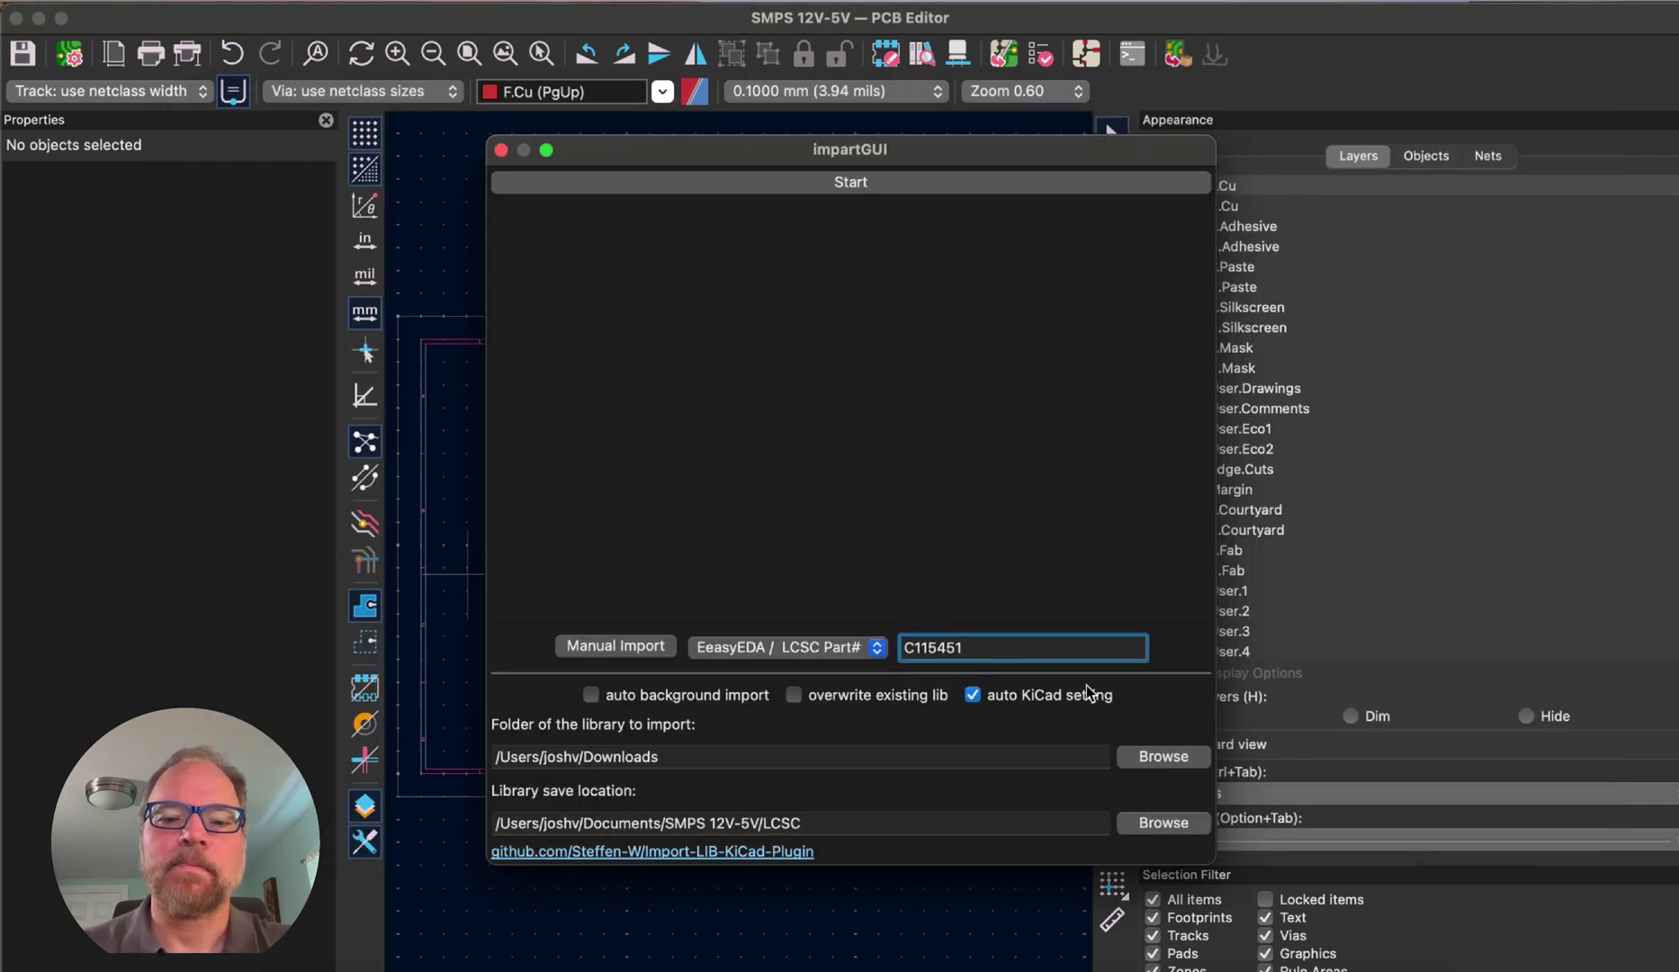
- Manually import part C115451 into the project's LCSC library save location and review the import log
drag(858, 823, 491, 826)
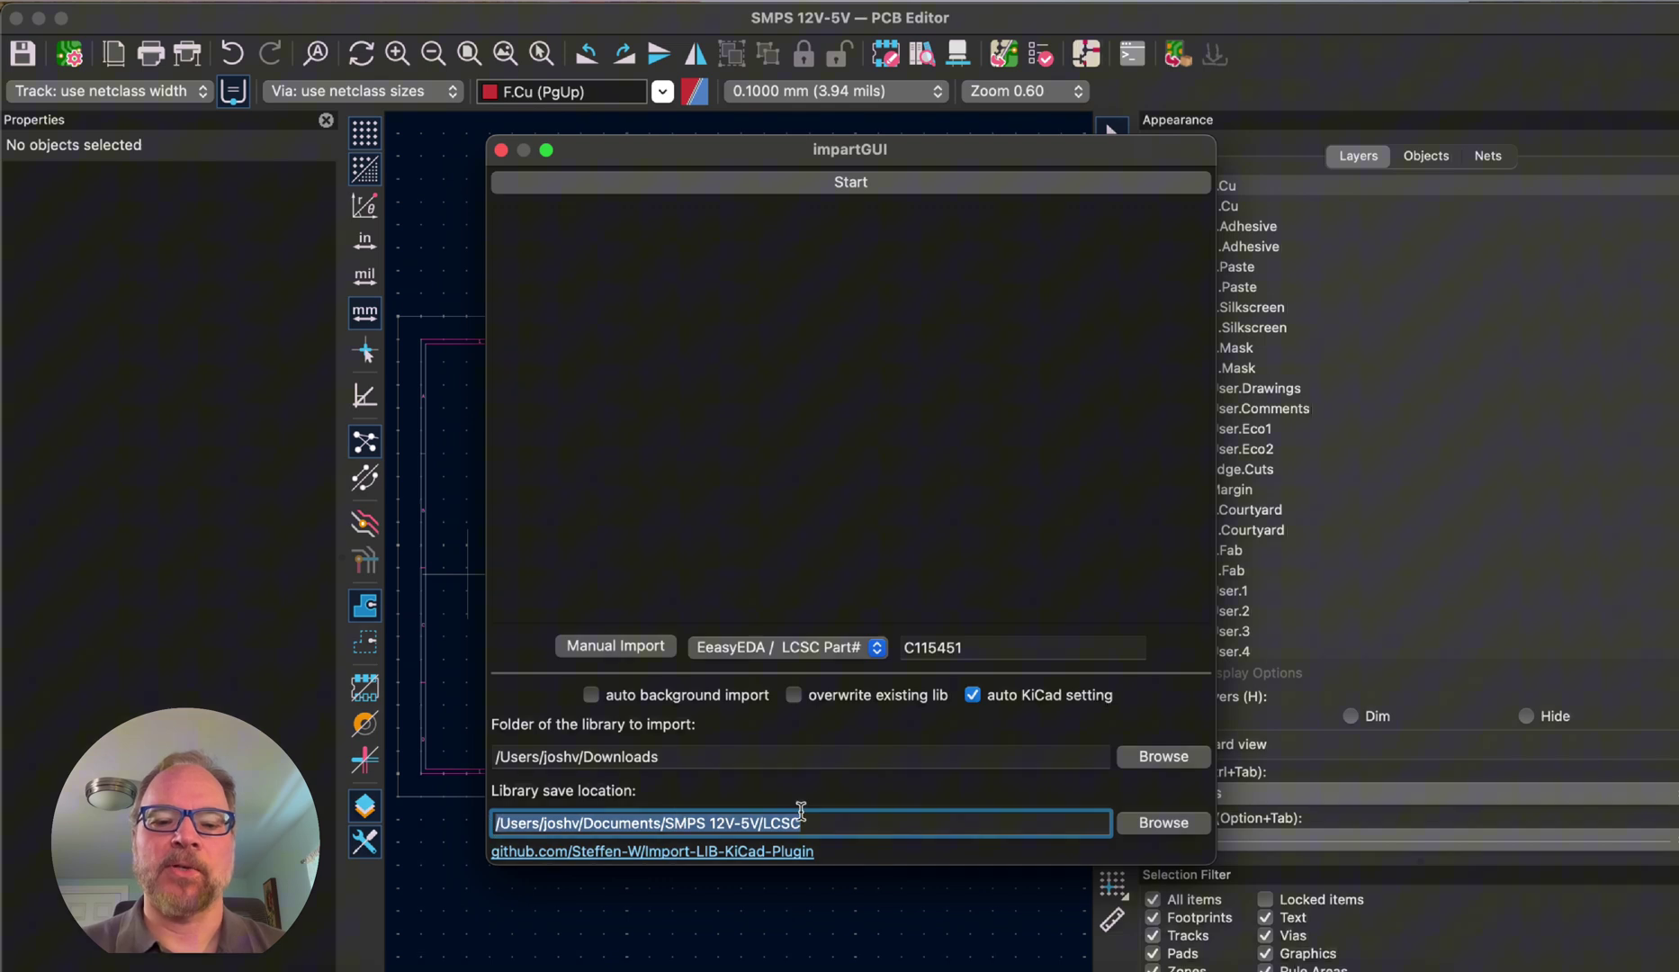
click(846, 822)
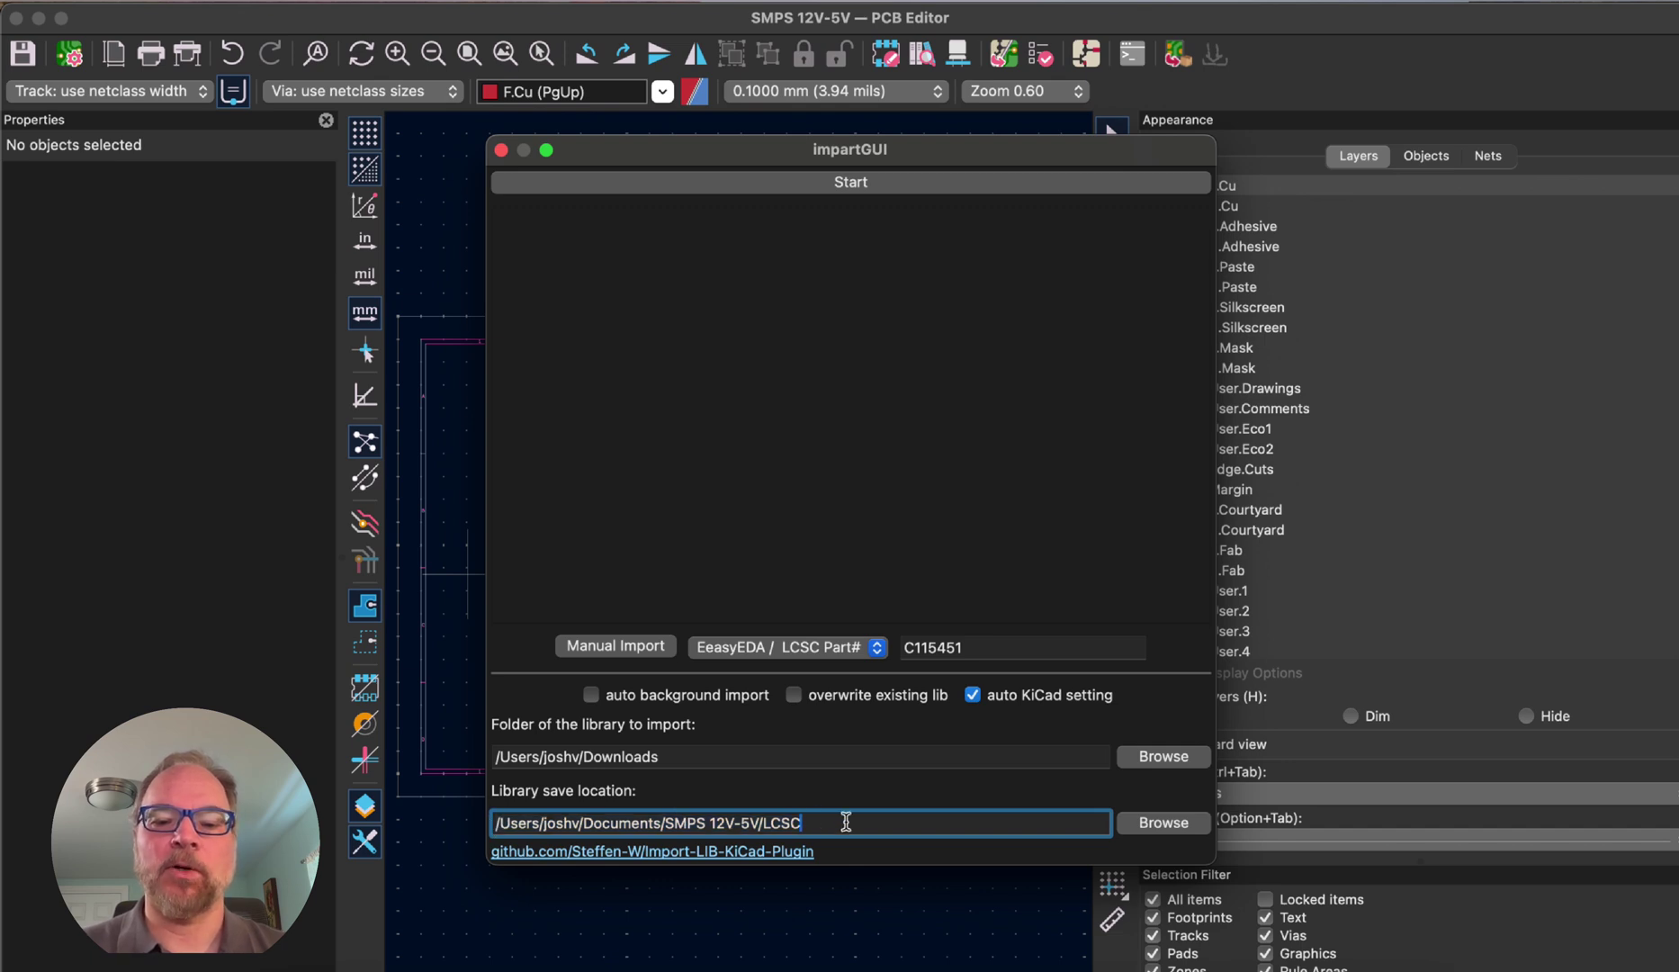
click(622, 650)
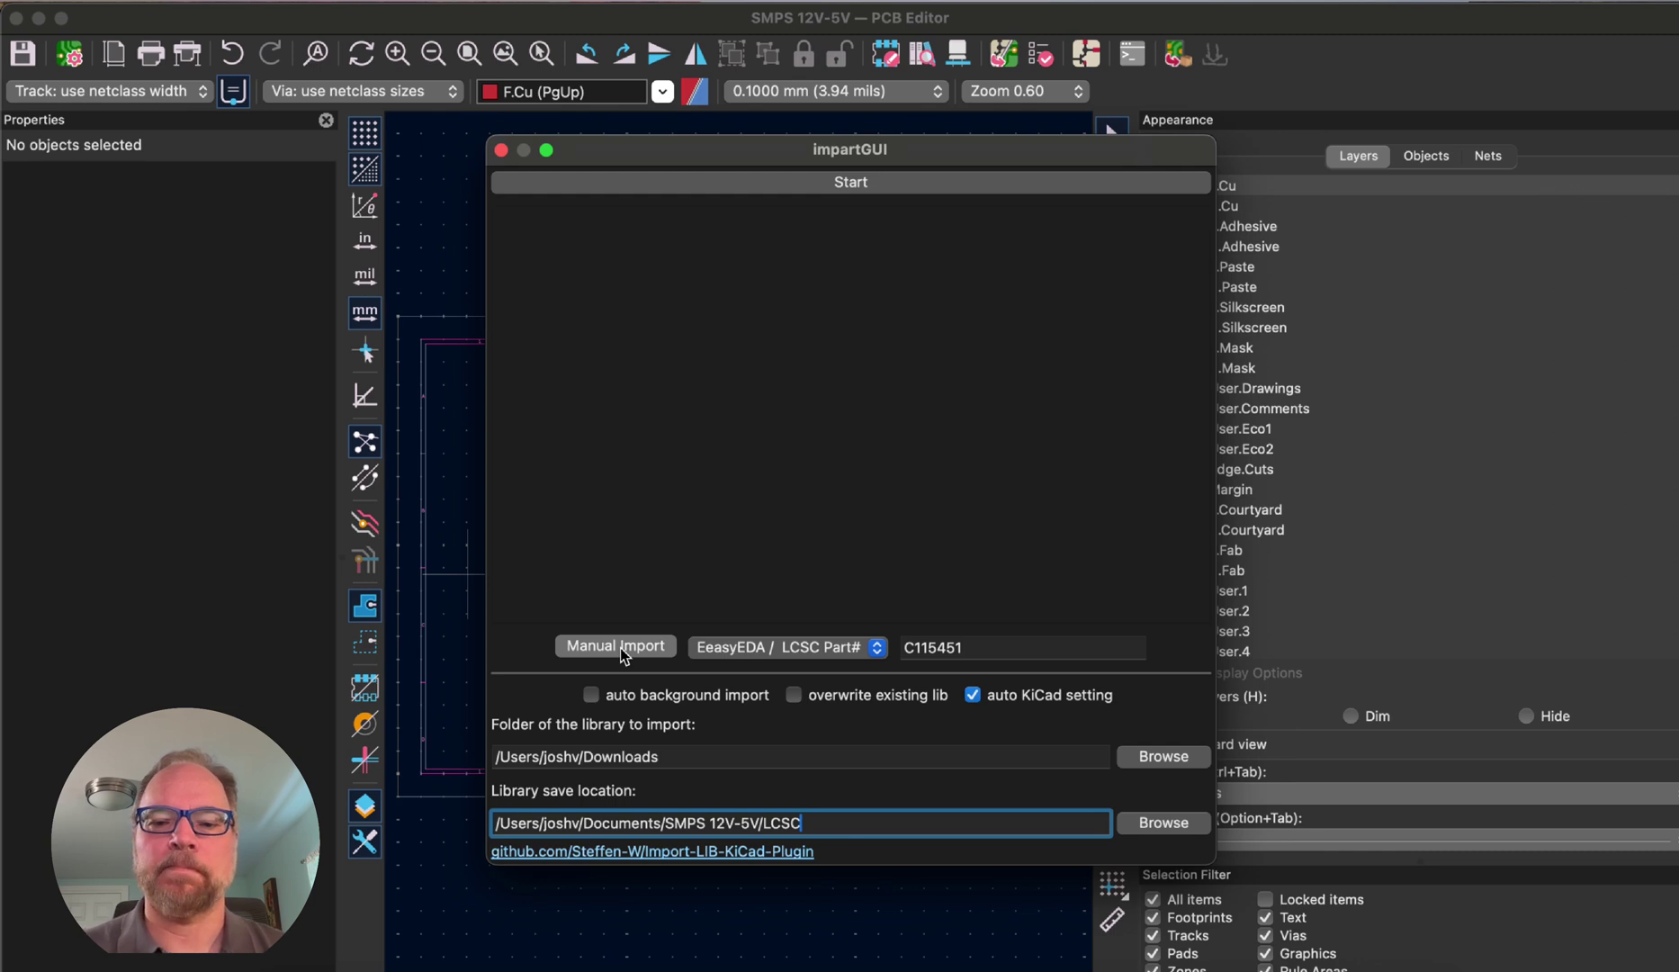
drag(1003, 301, 502, 232)
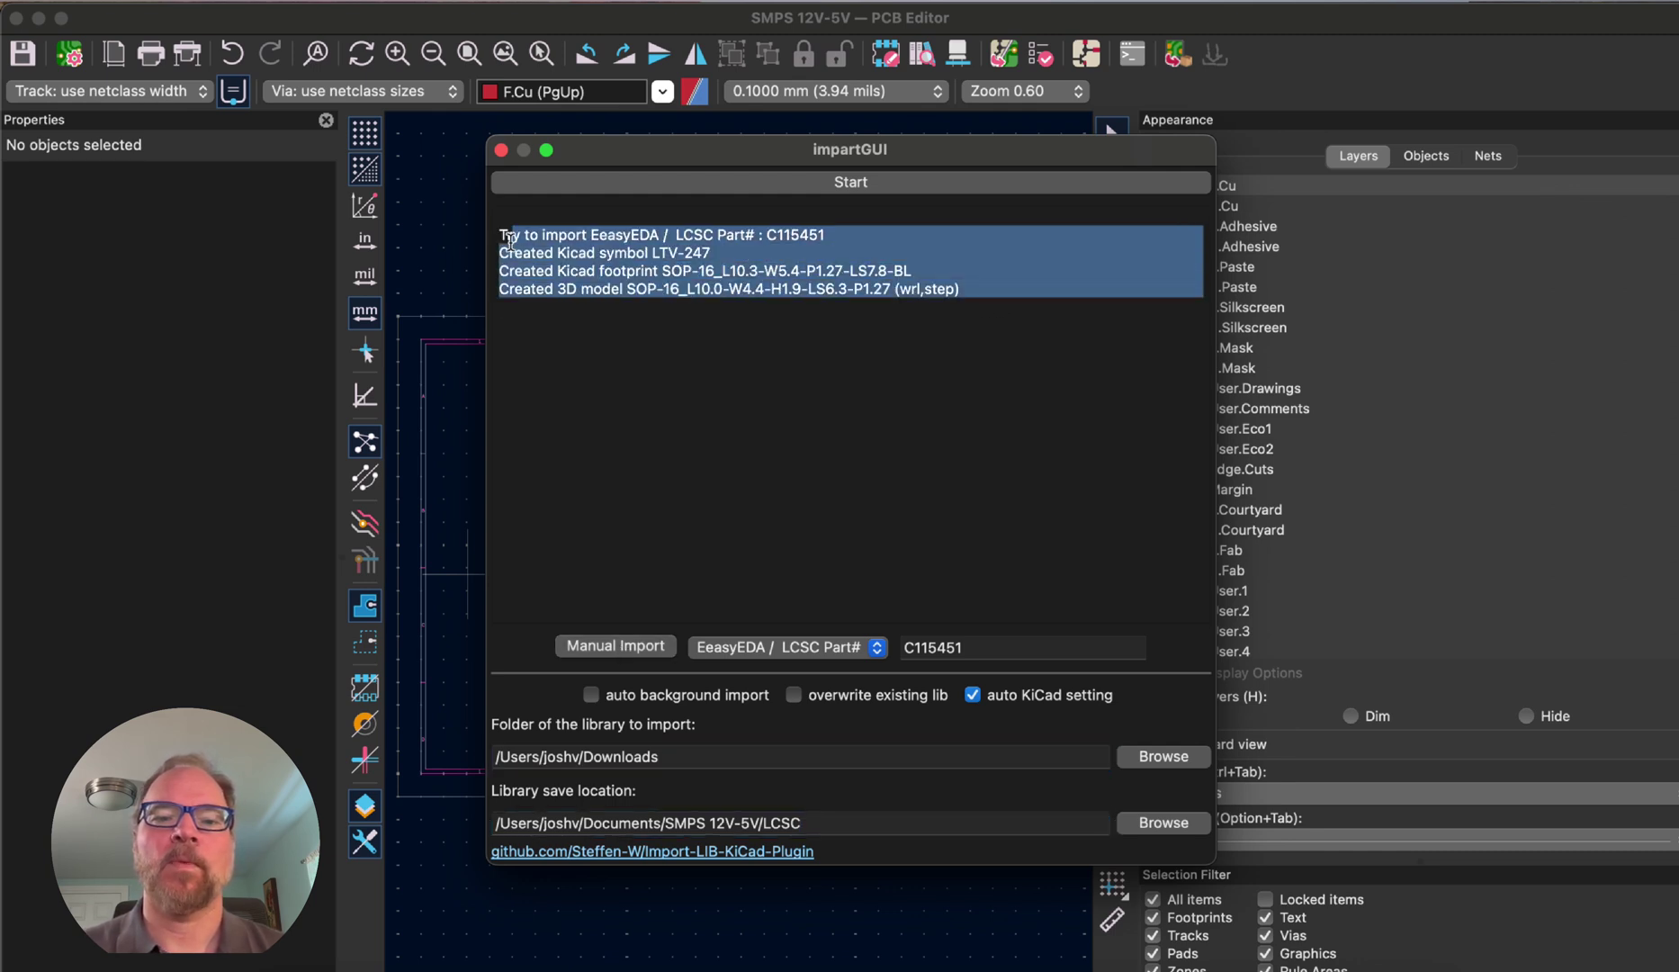
click(765, 252)
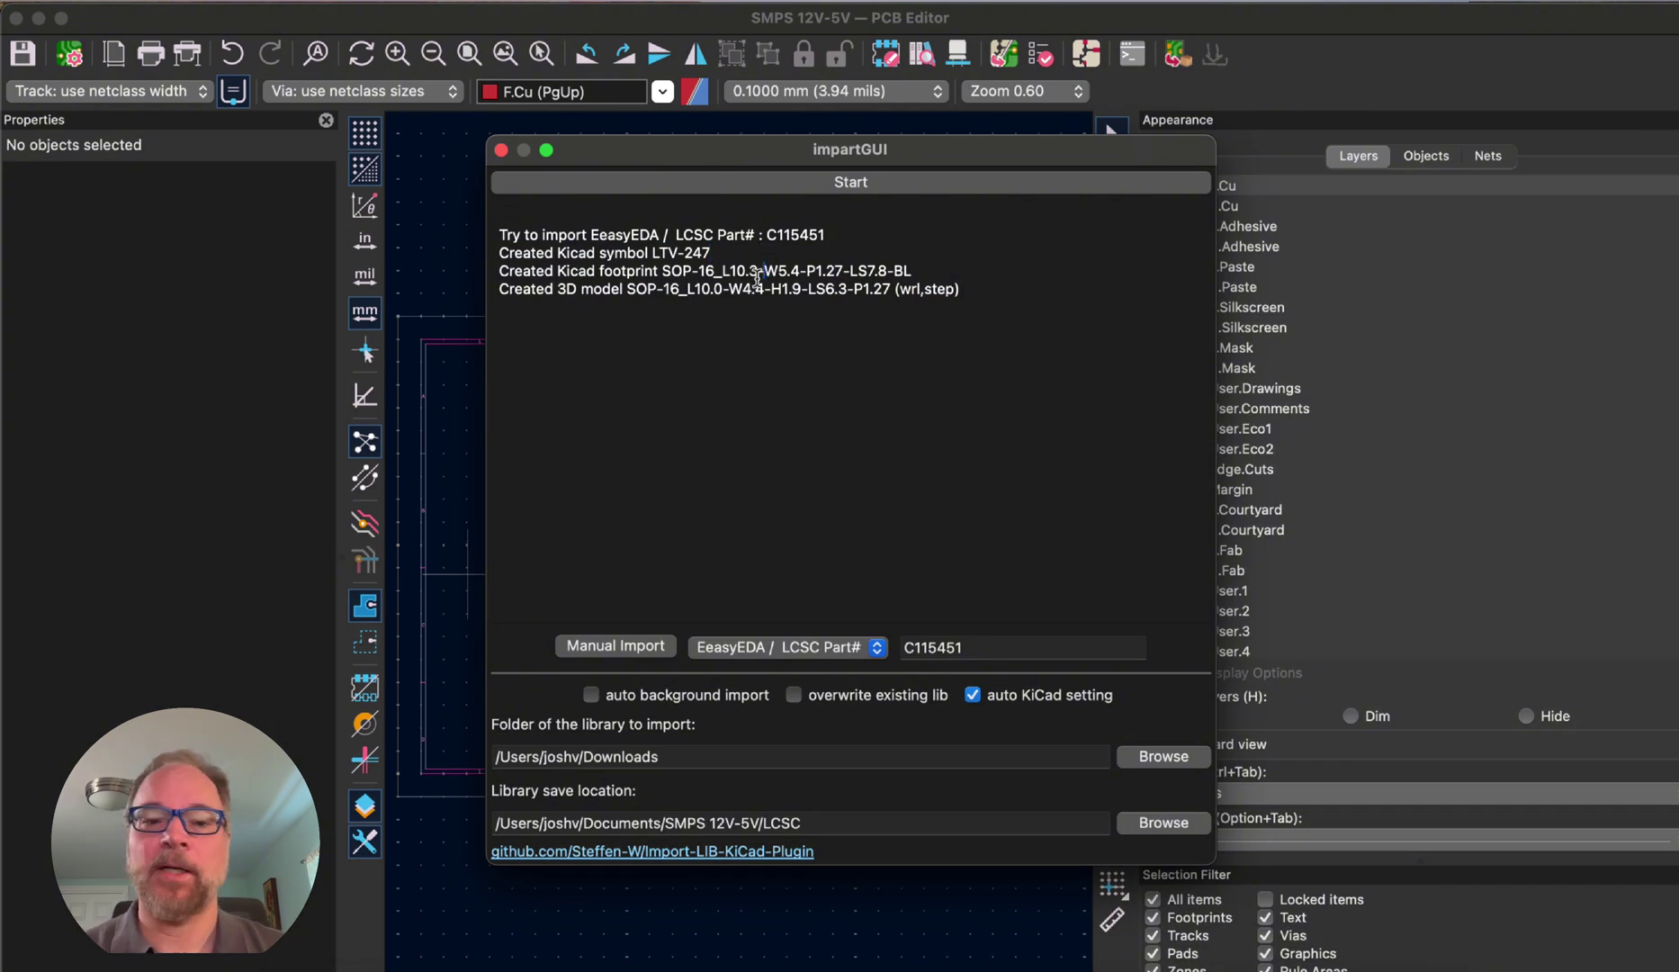
- In Finder, examine the project's LCSC folder for the EasyEDA symbol file and the footprints inside EasyEDA.pretty
click(315, 965)
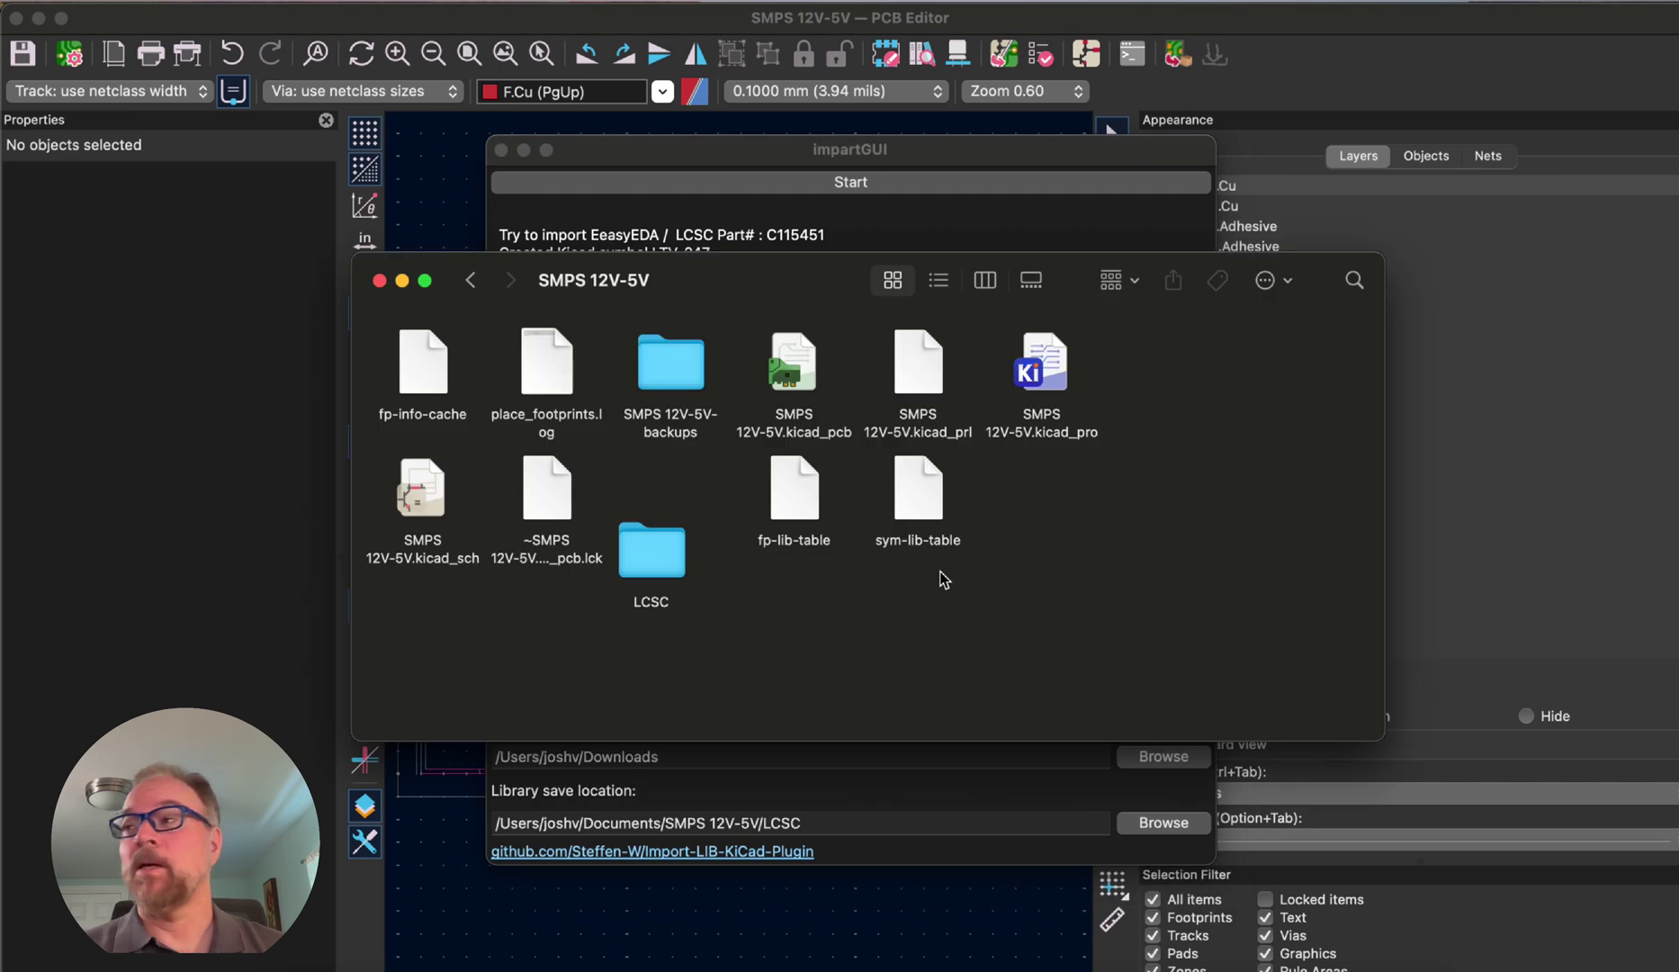
double_click(650, 564)
click(546, 382)
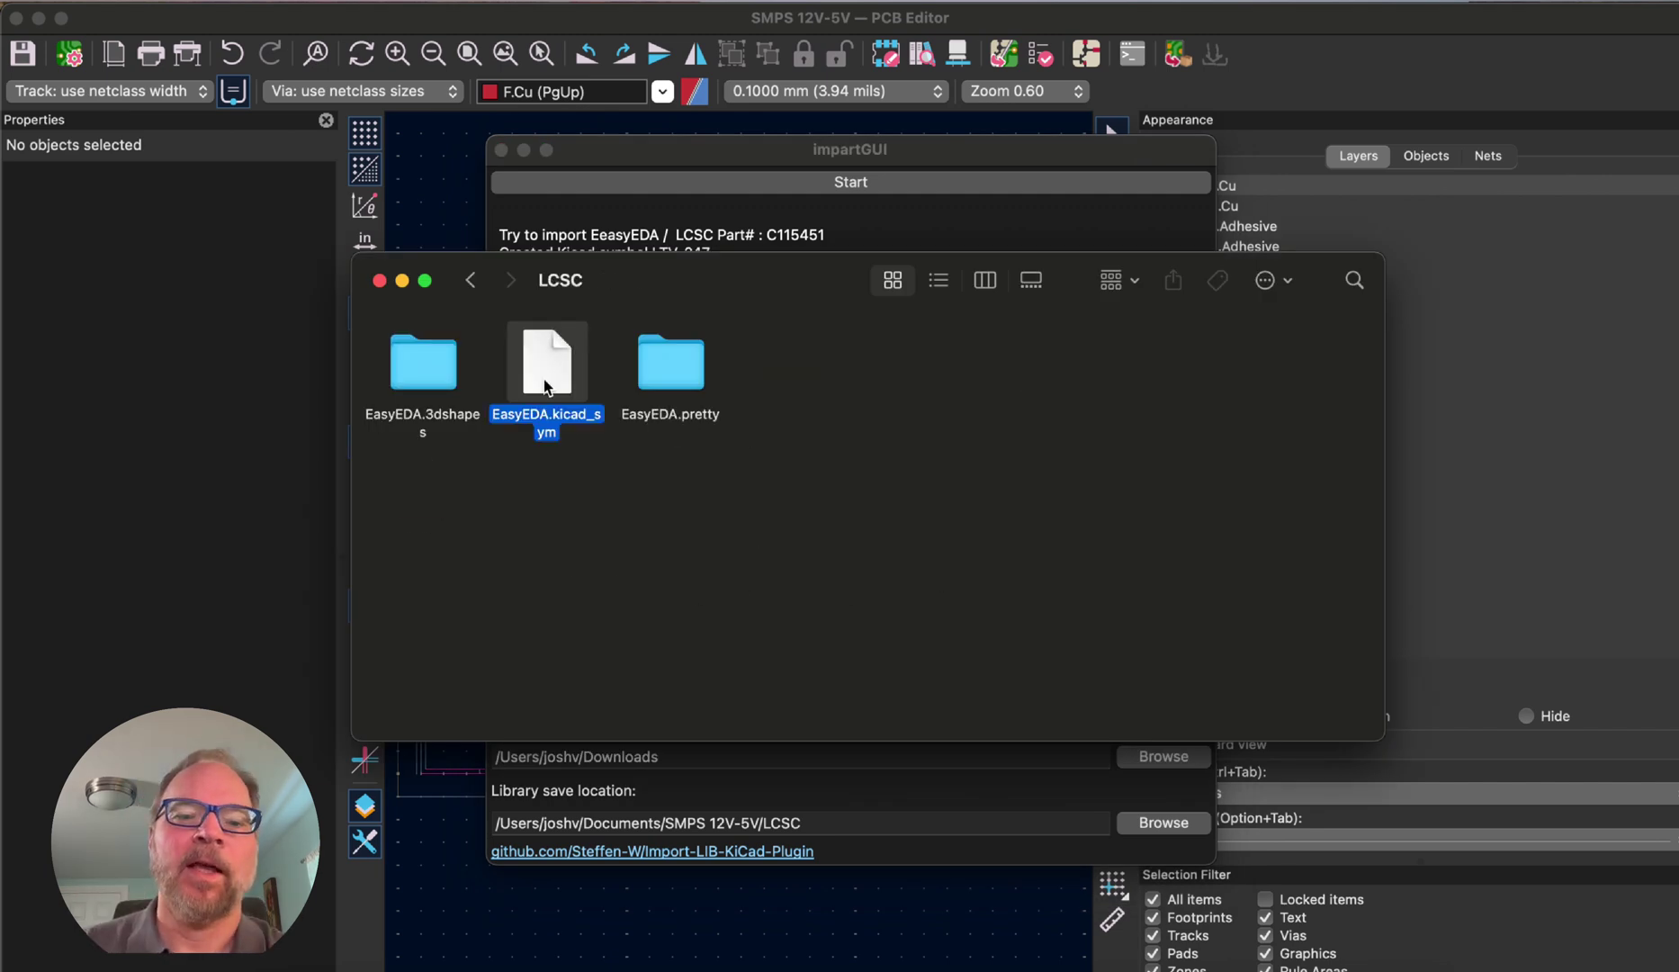
double_click(670, 376)
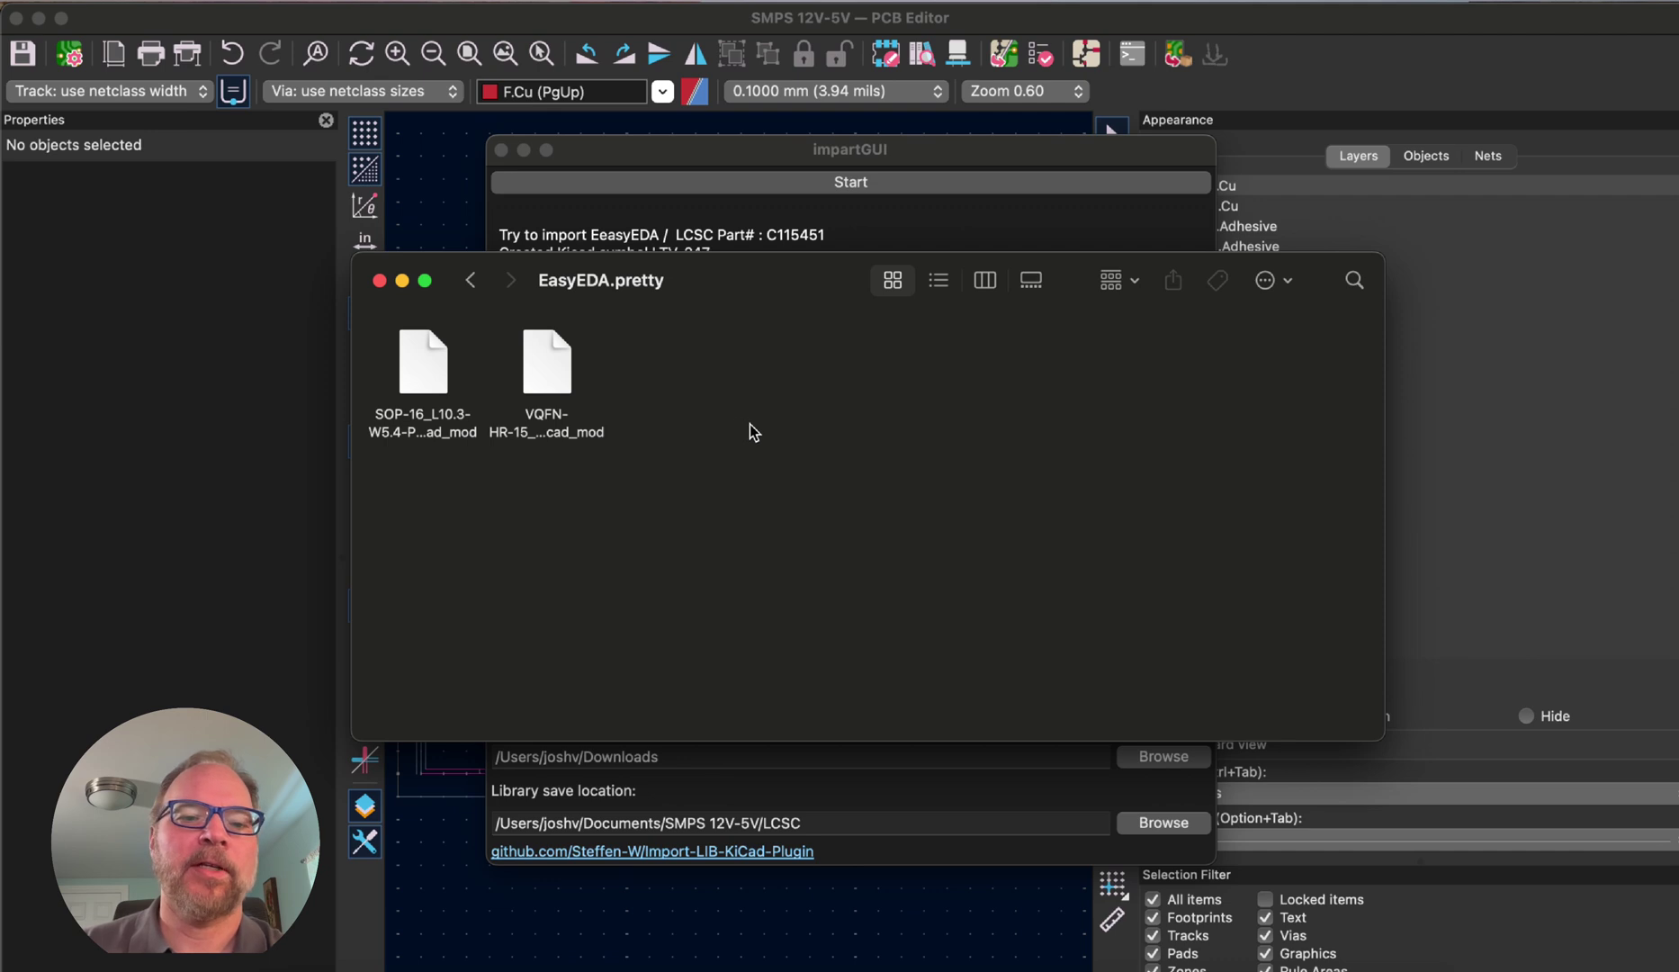
- In Finder, examine the LCSC folder's EasyEDA.3dshapes and the SMPS 12V-5V project folder that contains it
click(470, 280)
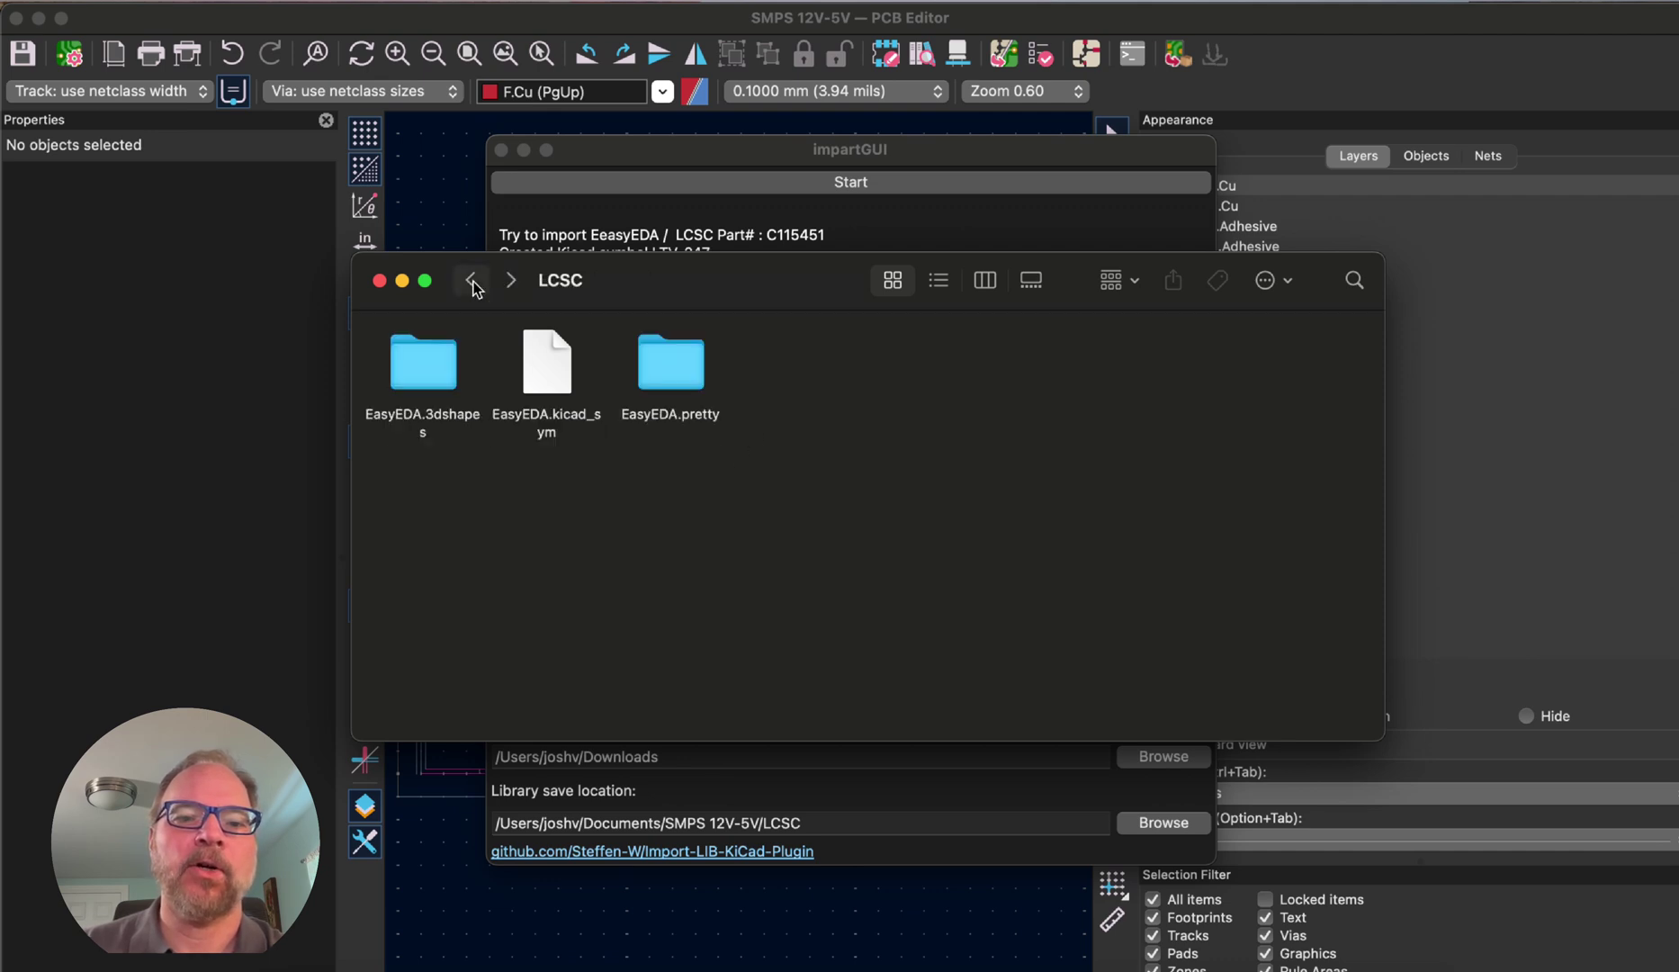
double_click(416, 376)
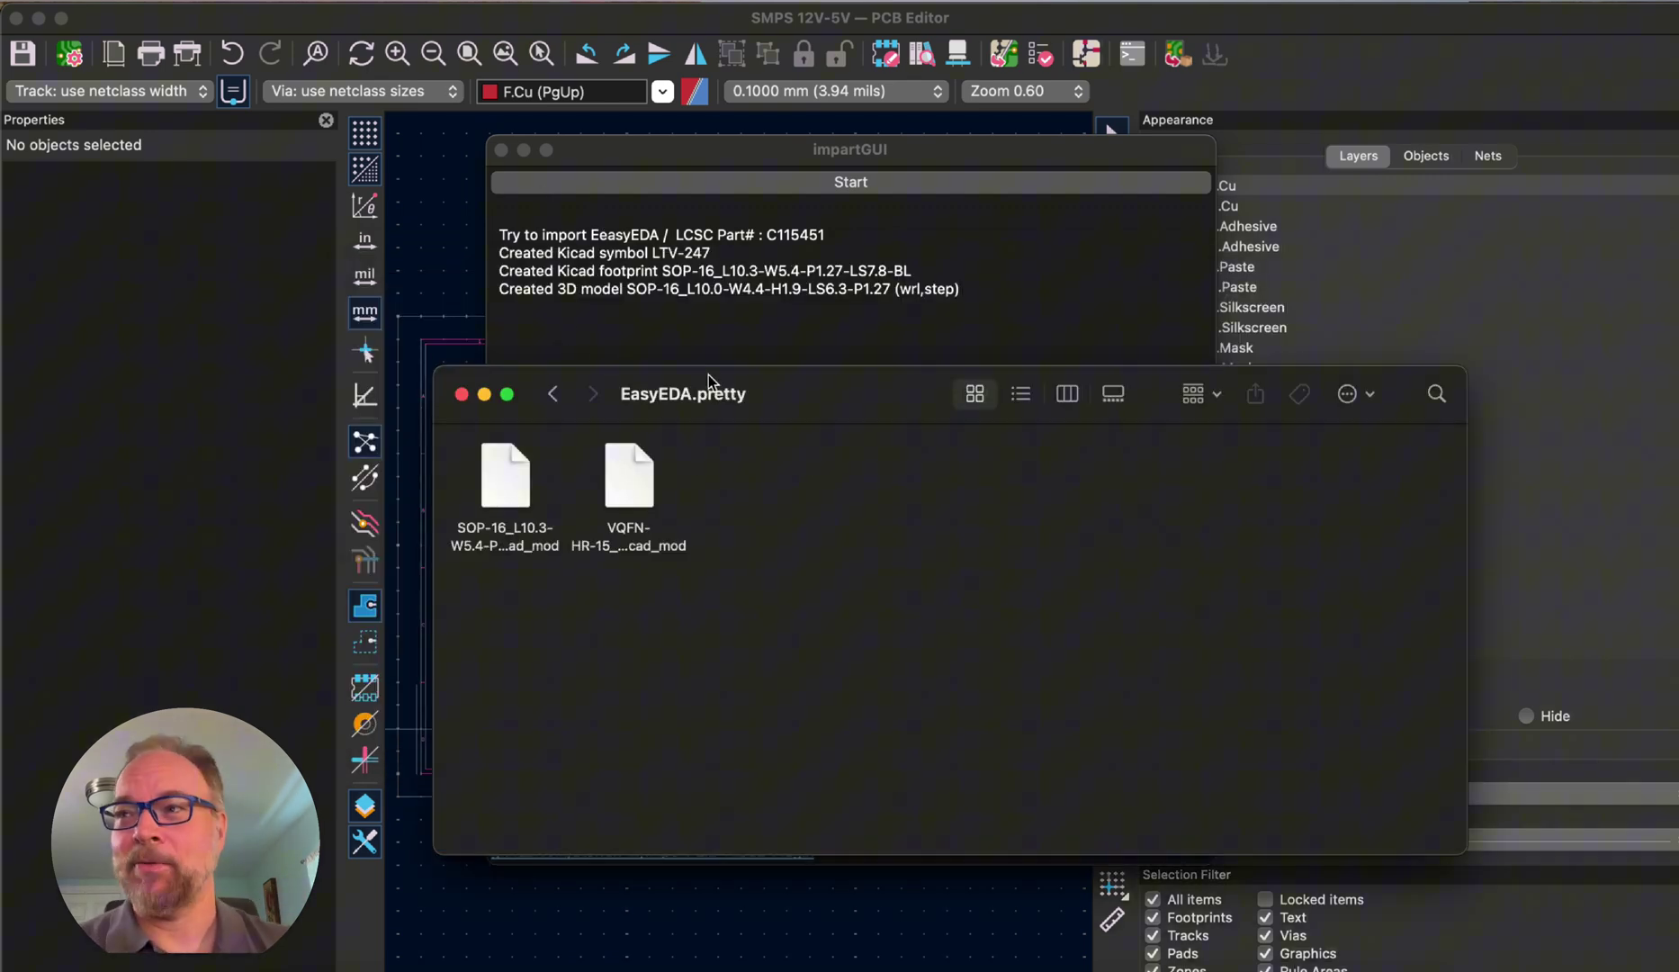
click(552, 396)
click(552, 396)
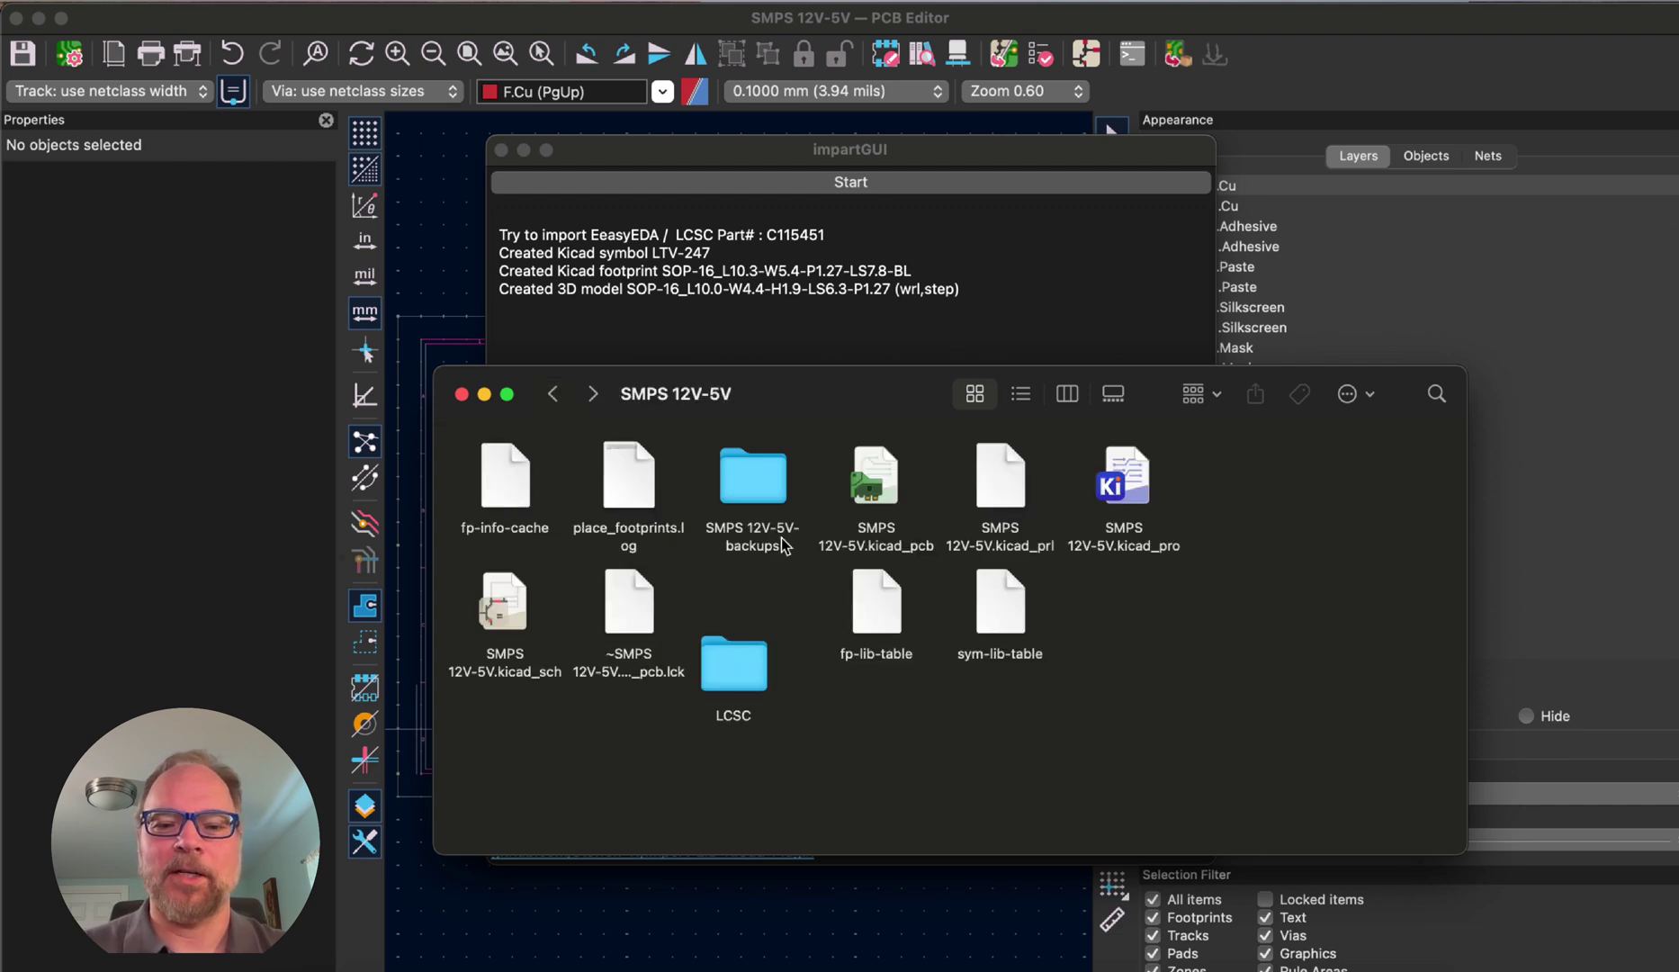
click(731, 663)
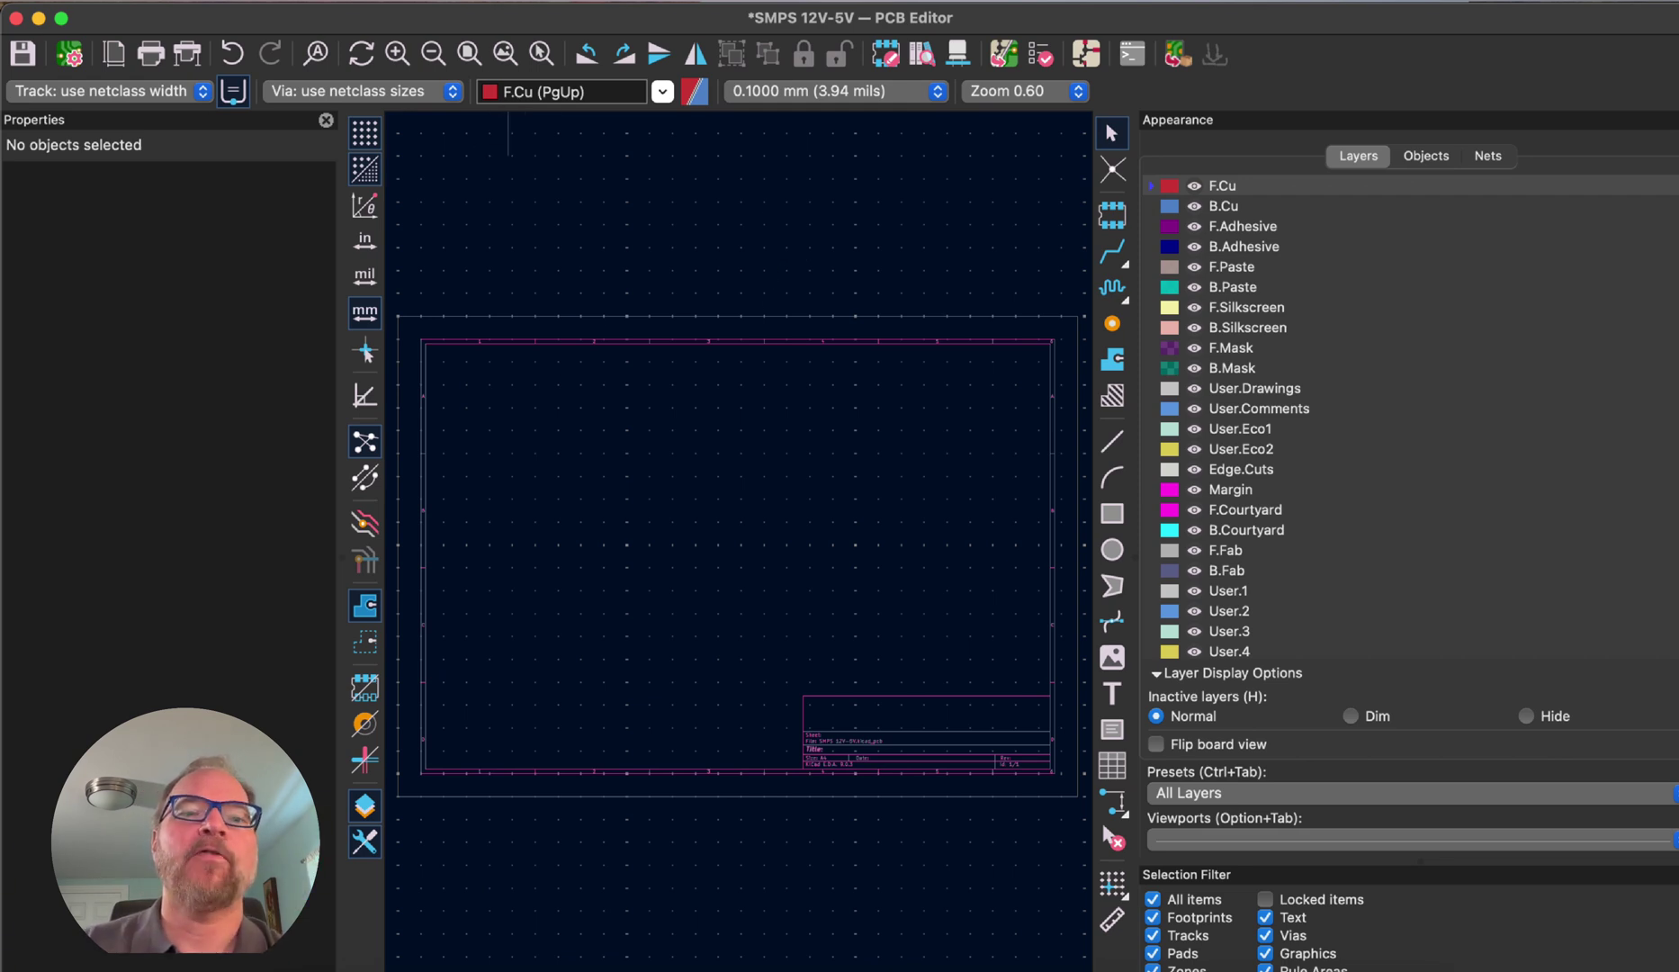
- Review the global and project-specific footprint libraries, checking the EasyEDA nickname and its ${KIPRJMOD}/LCSC/EasyEDA.pretty path
click(535, 1)
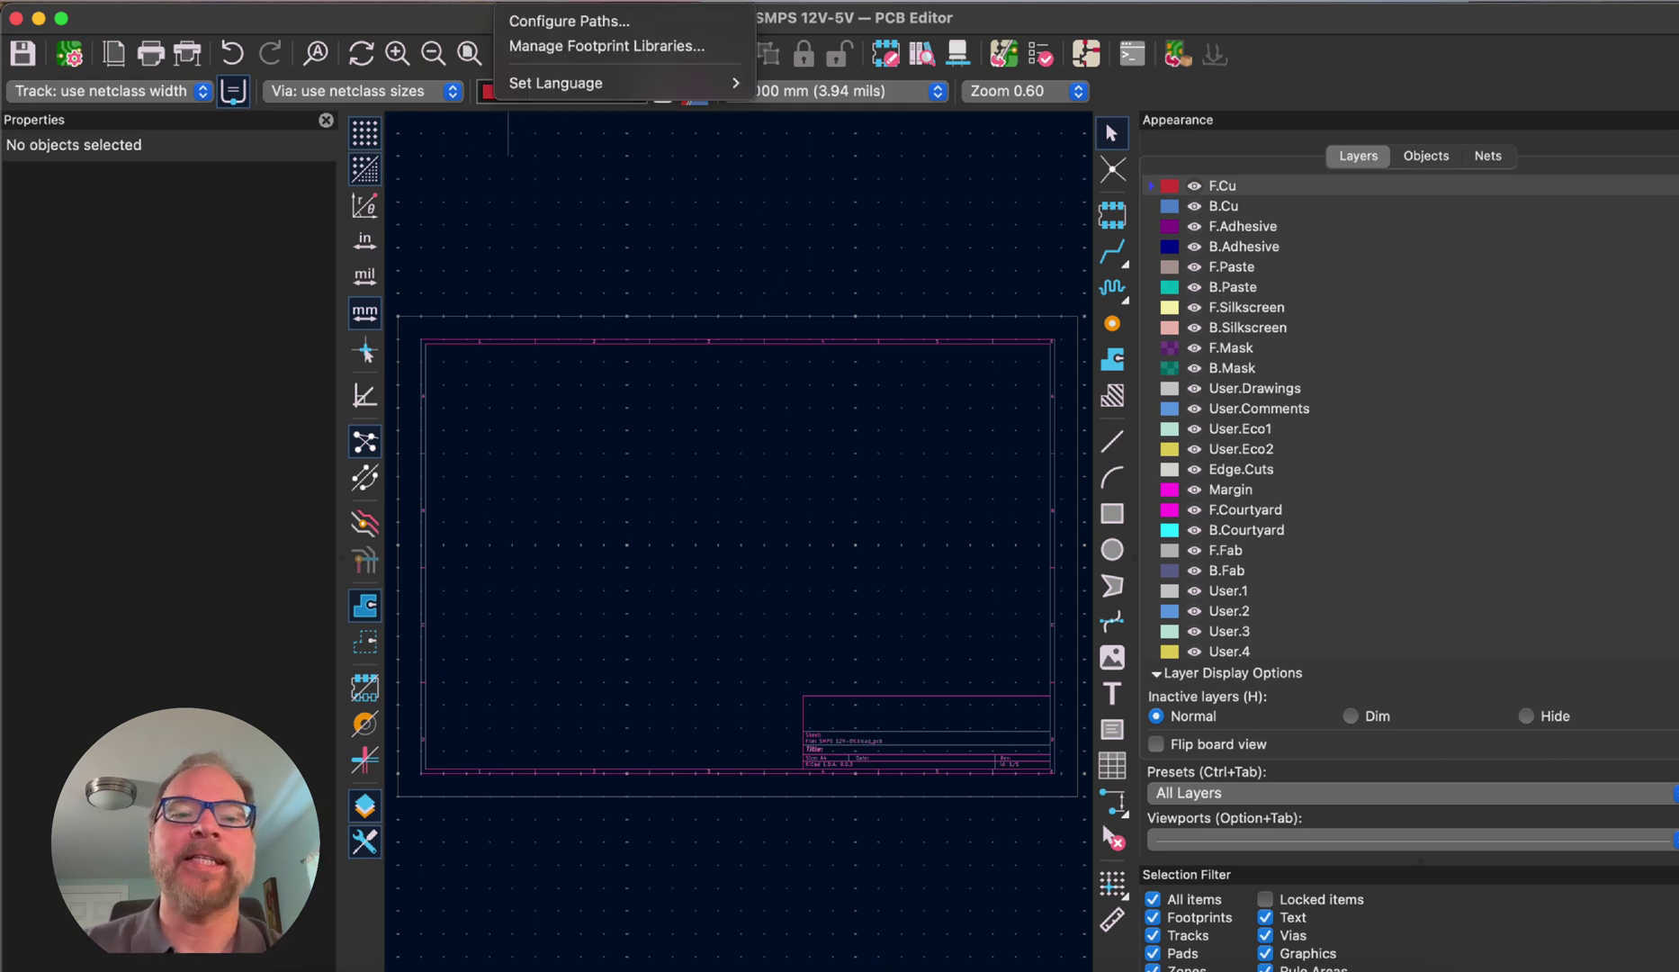
click(537, 47)
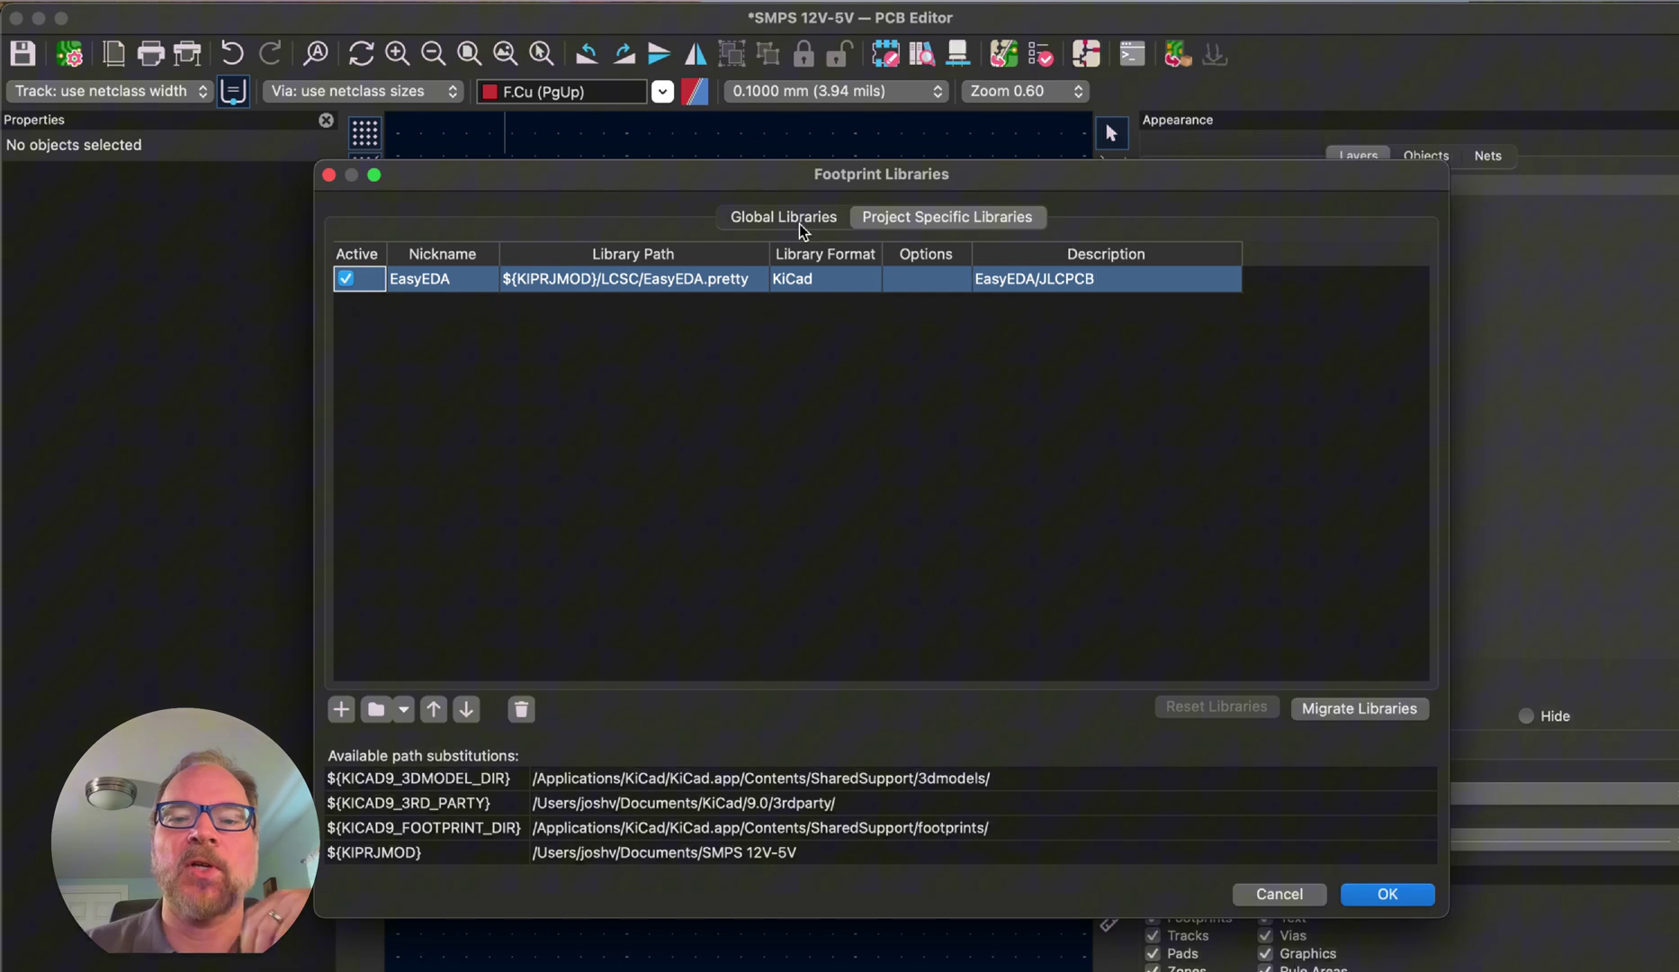
click(804, 227)
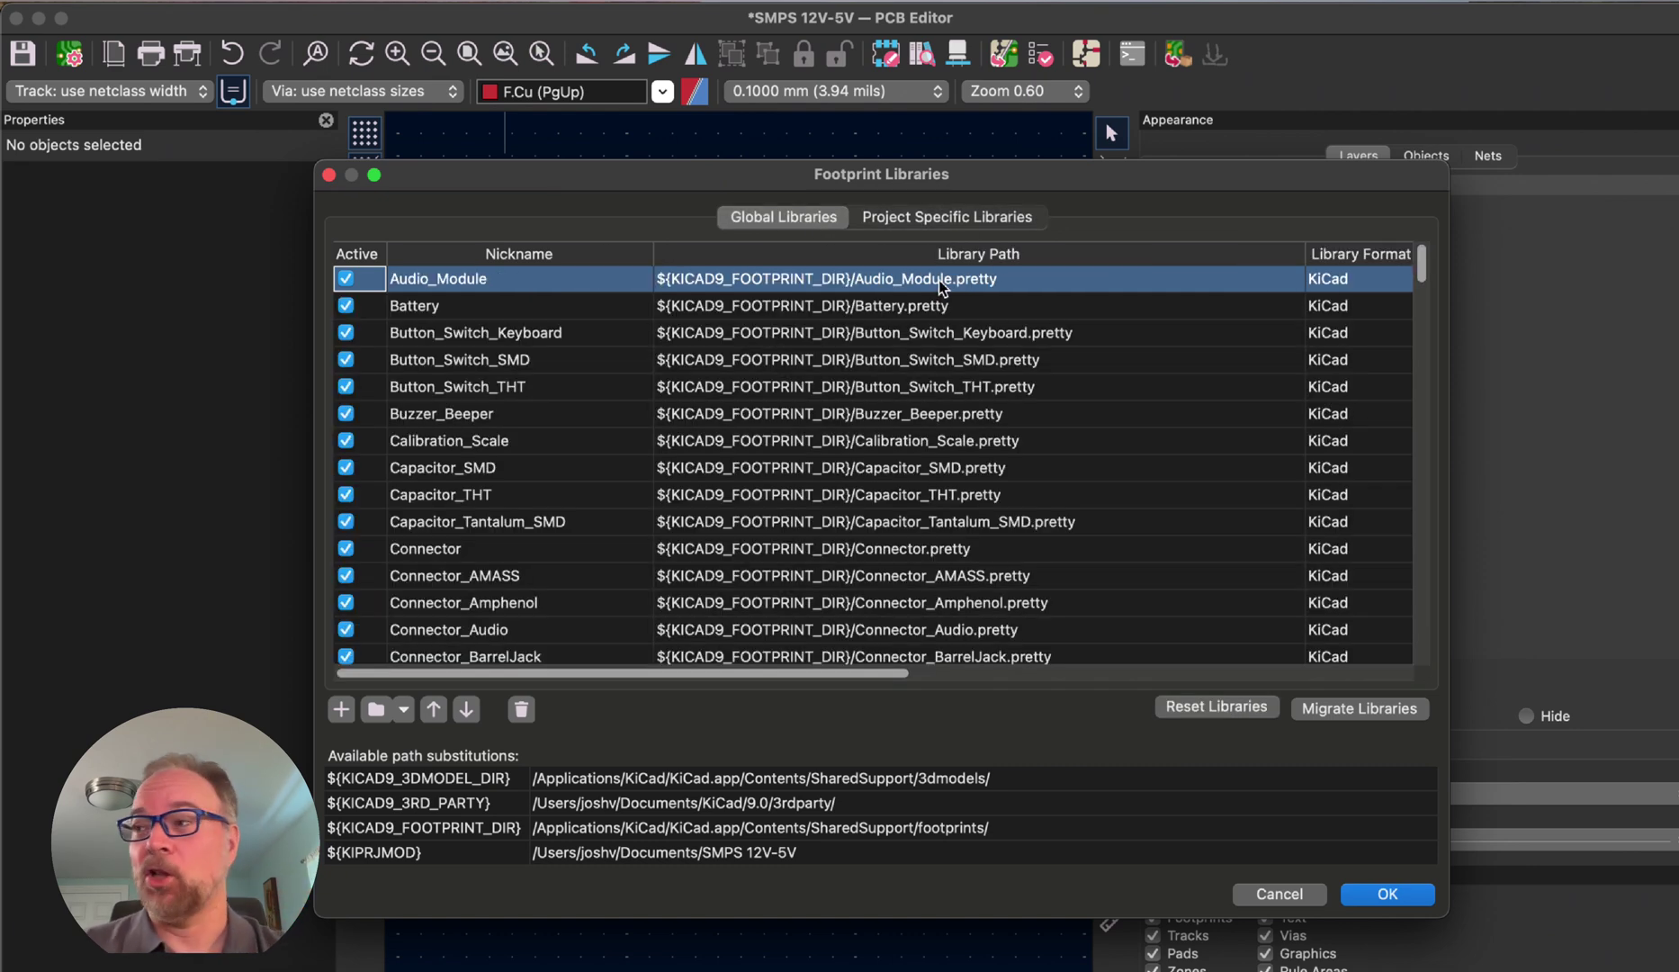
click(942, 216)
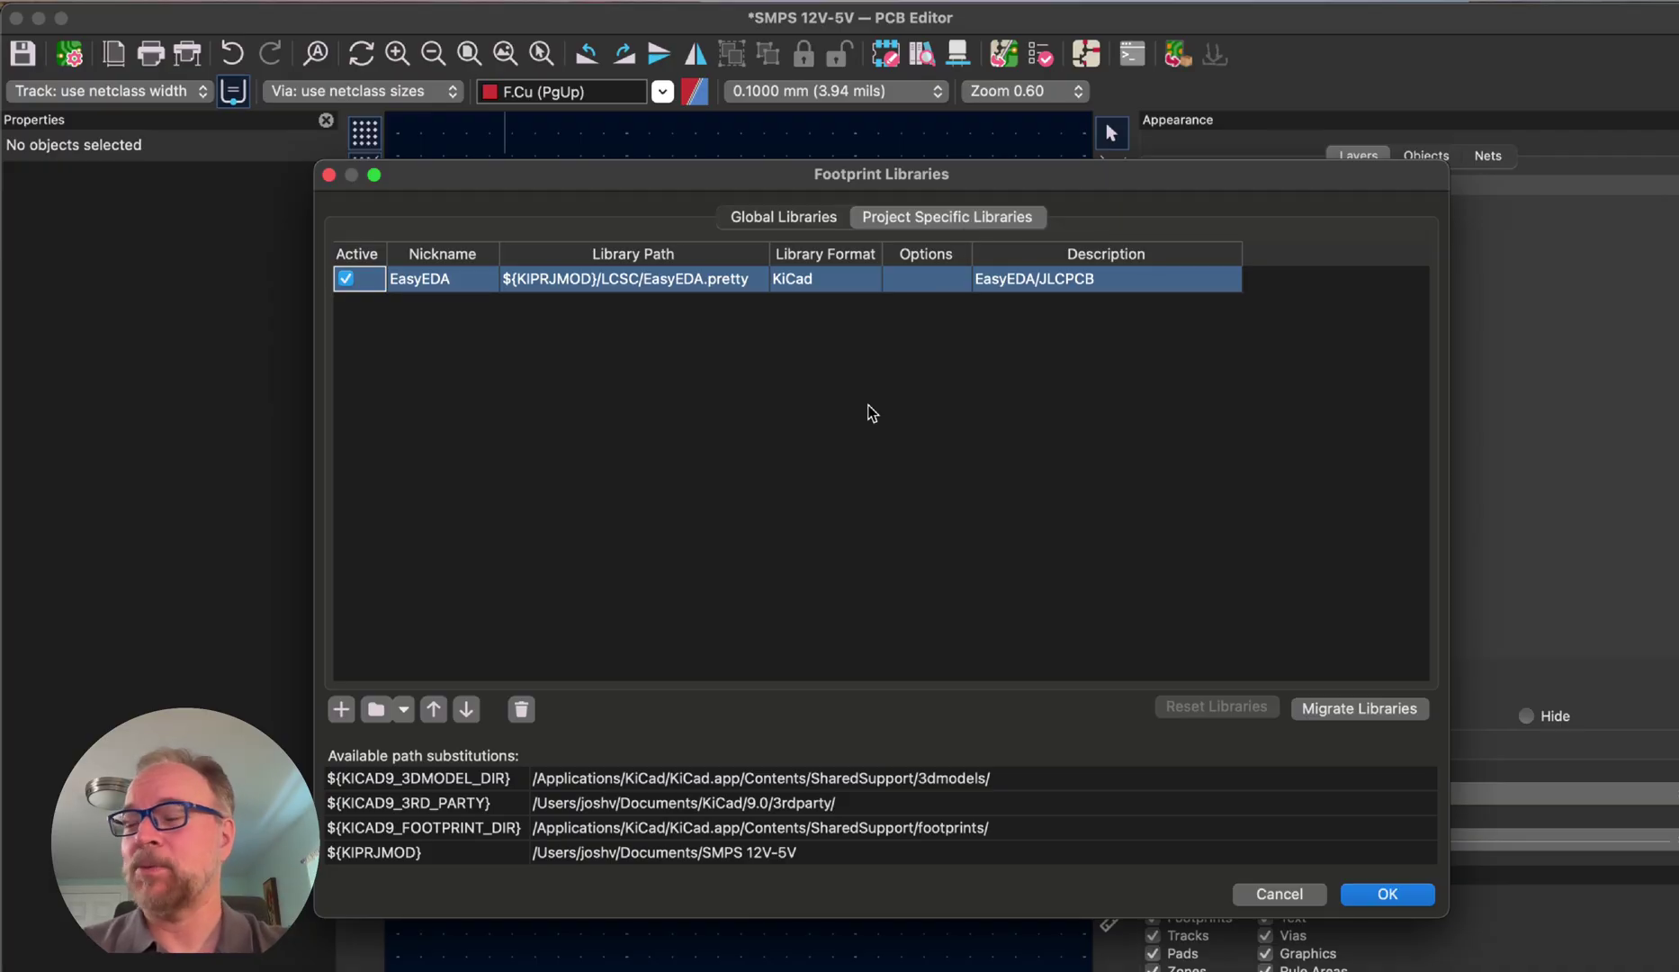
double_click(461, 289)
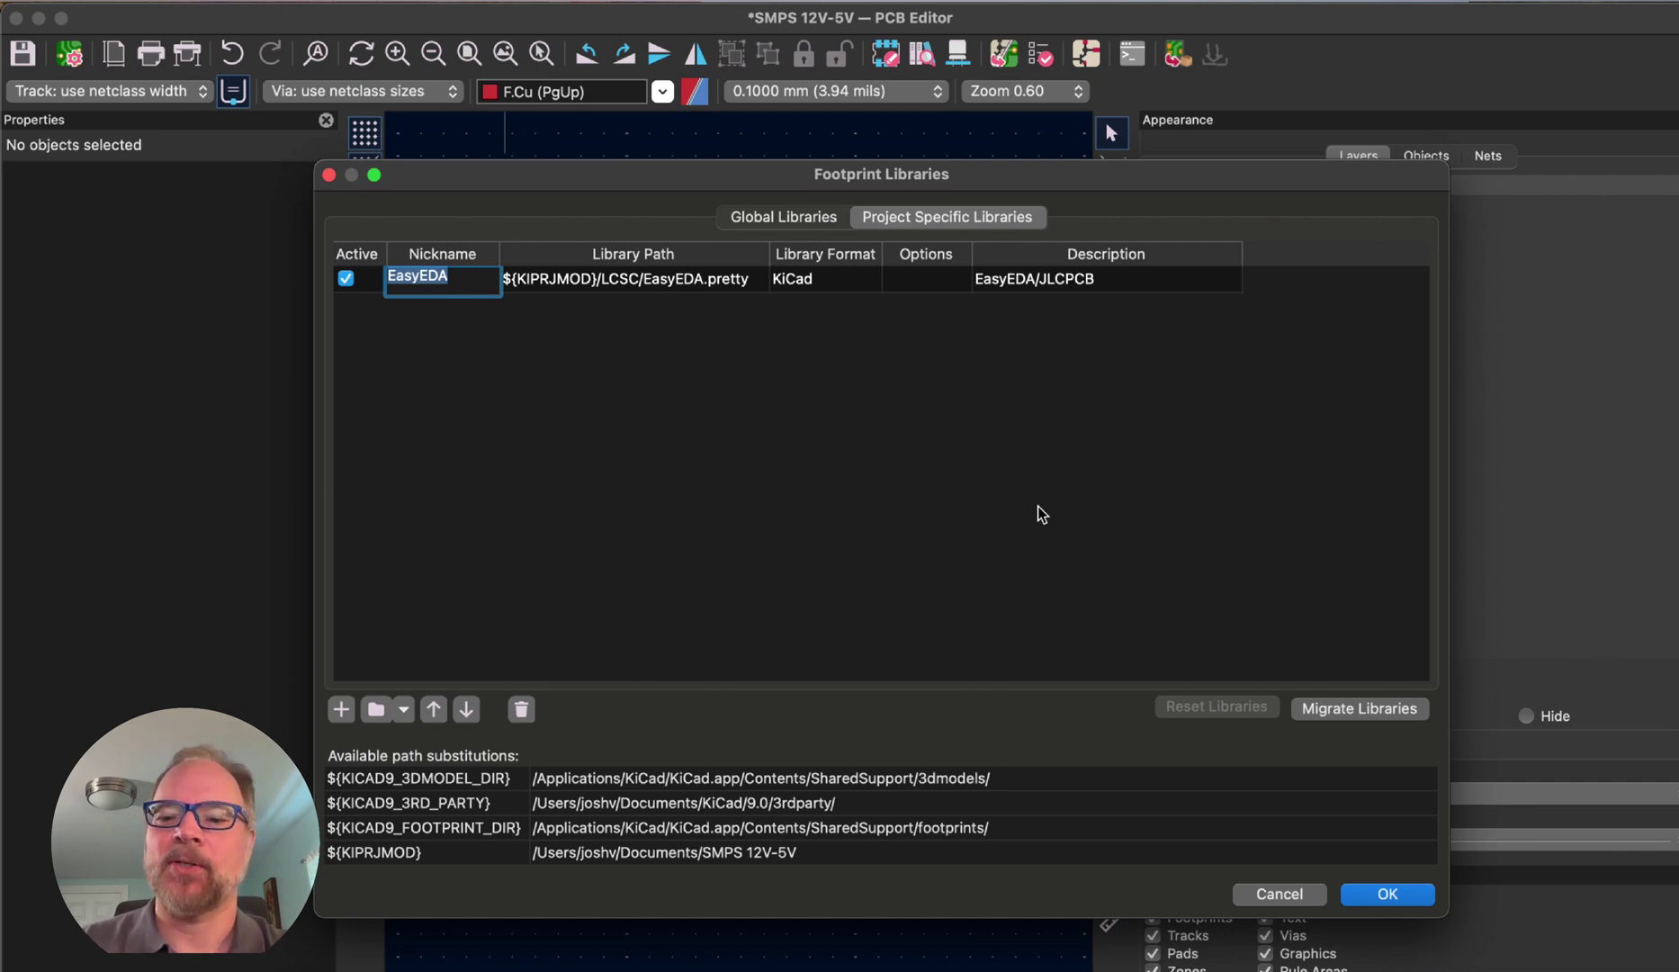
click(1386, 894)
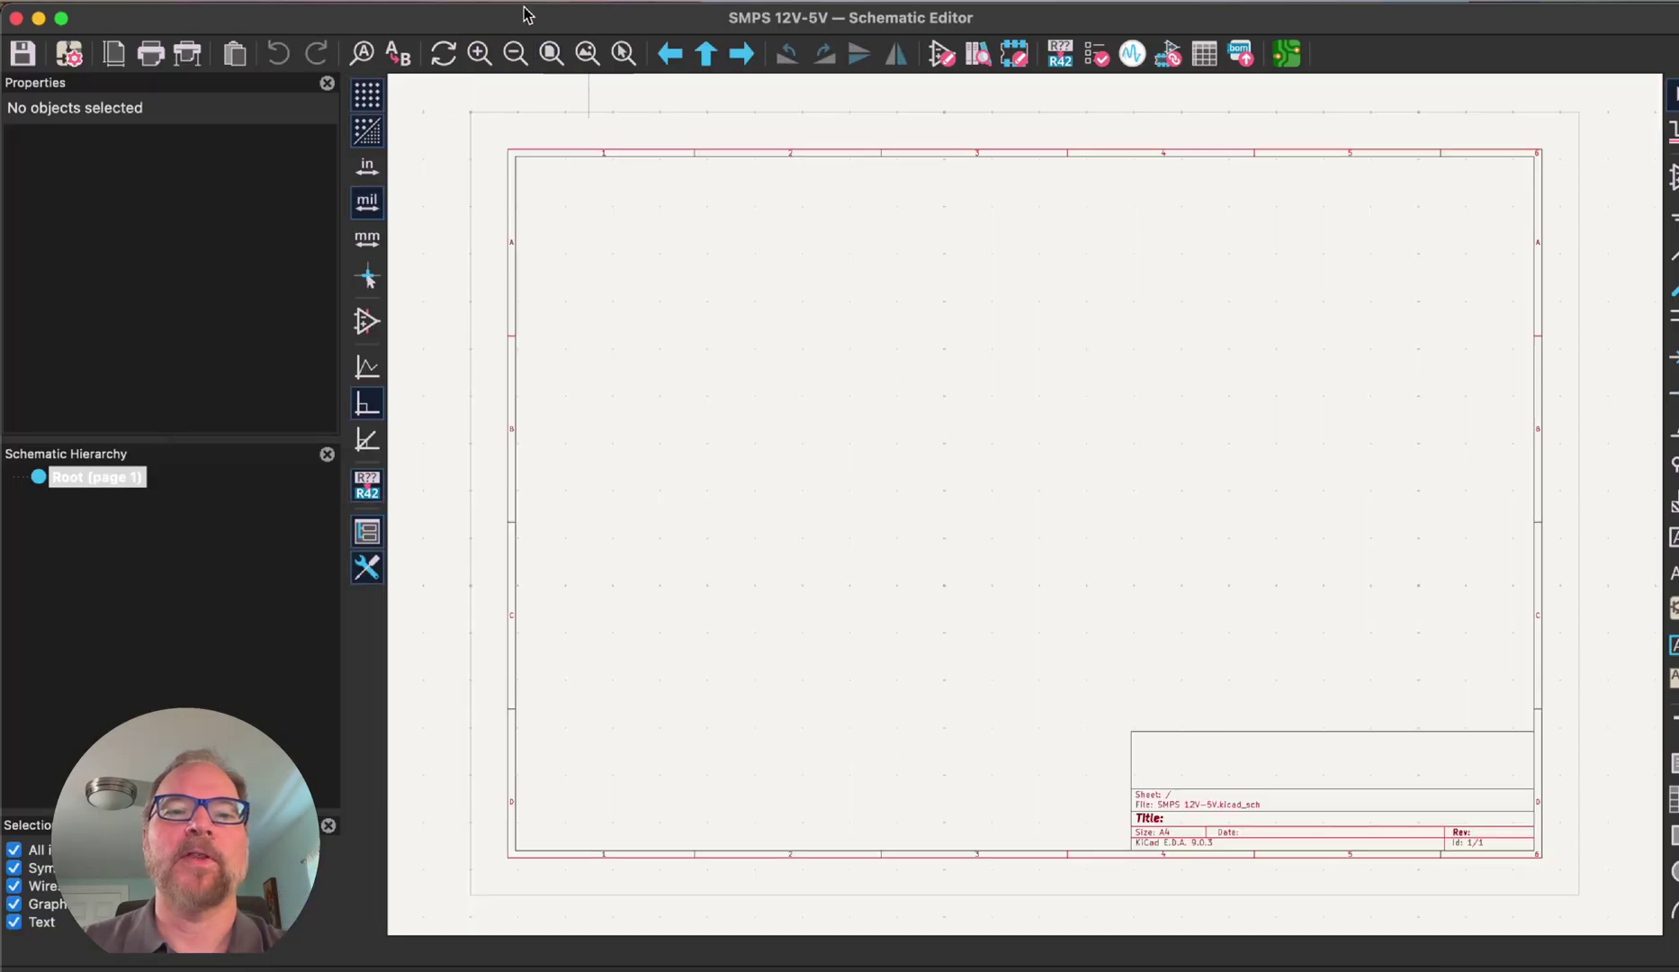
- In the Schematic Editor, review the project-specific symbol libraries and check which file in the LCSC folder the EasyEDA library path points to
click(454, 1)
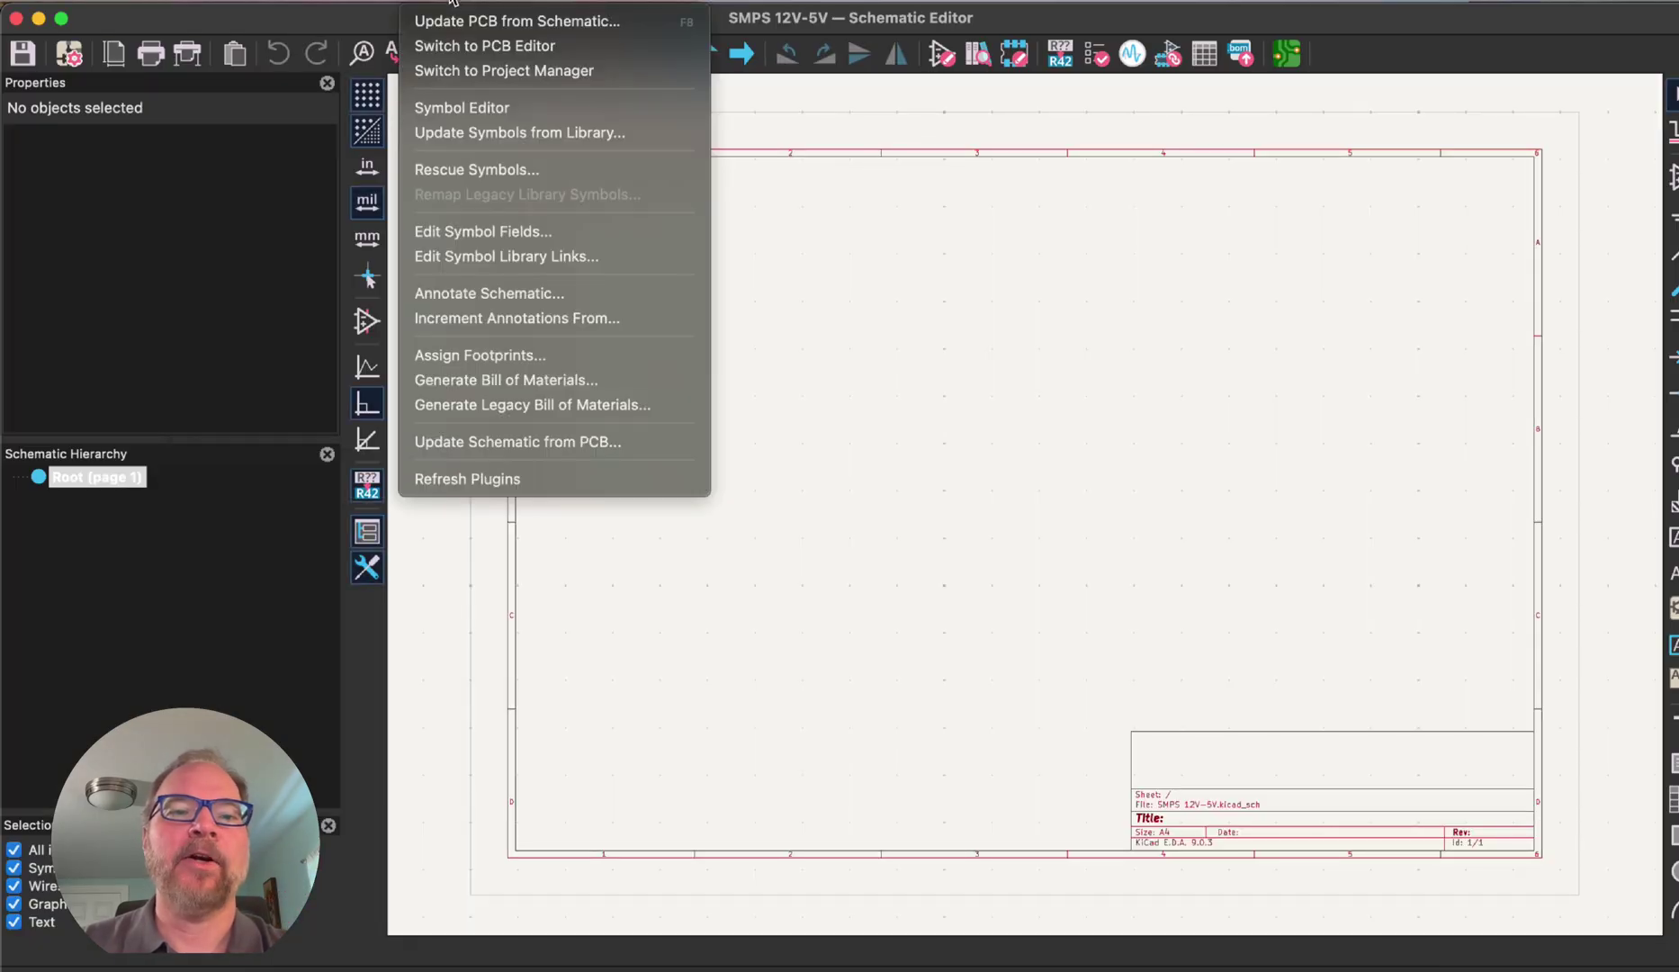
mouse_move(504, 1)
click(531, 45)
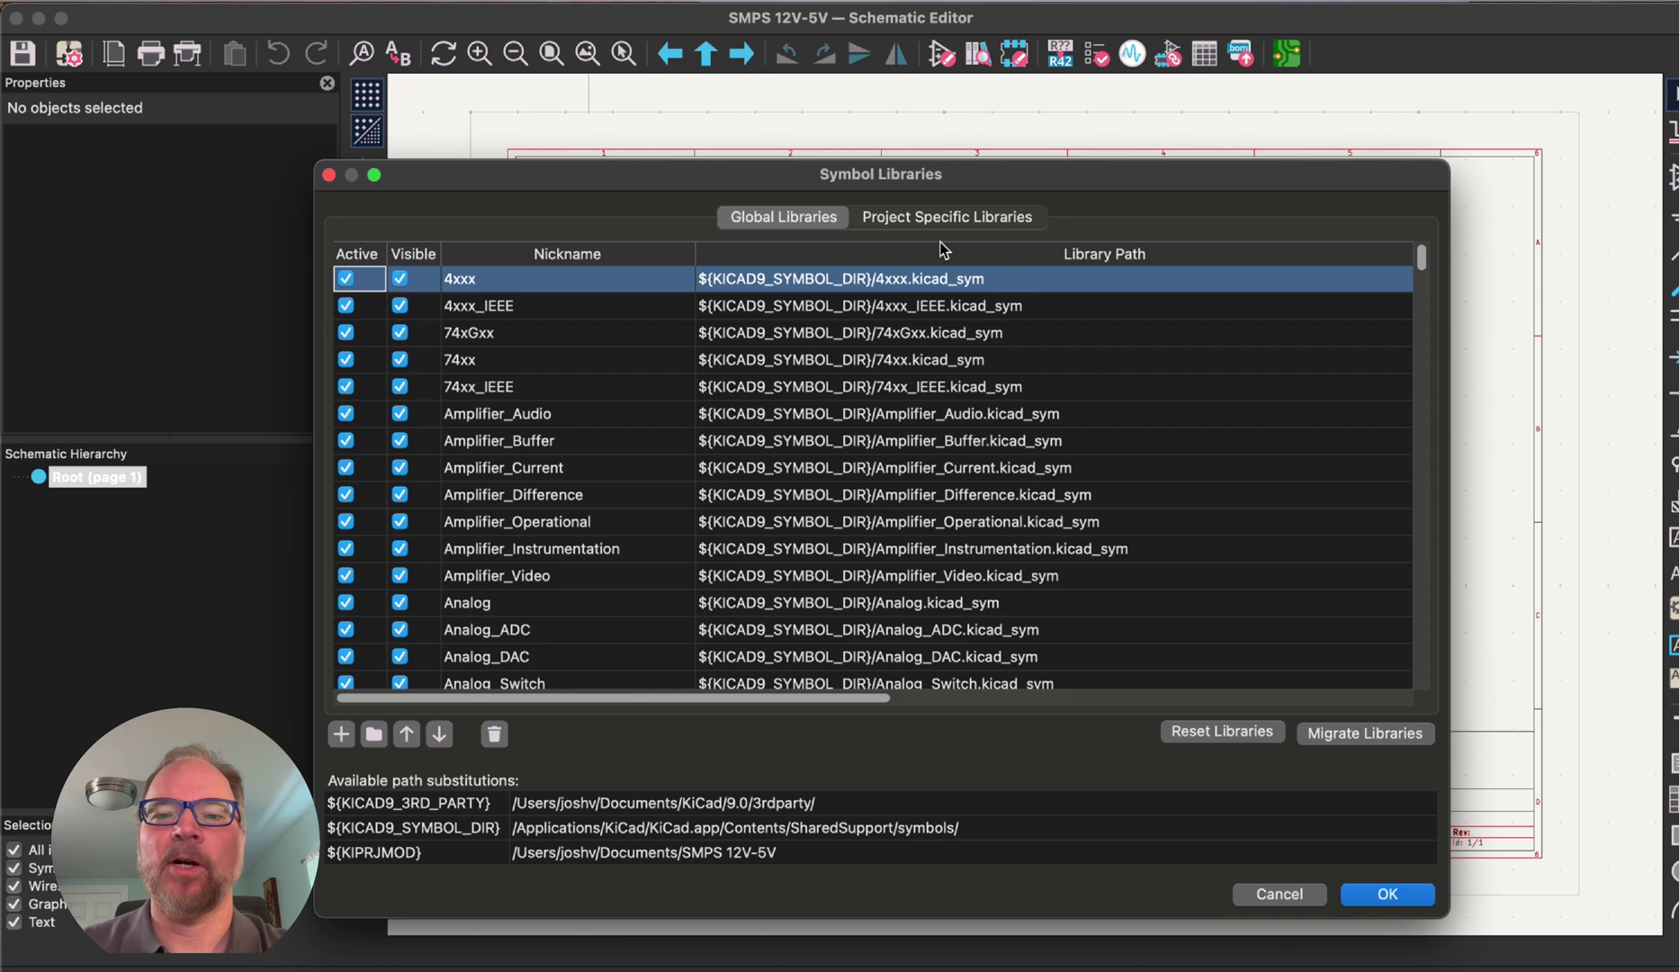
click(908, 221)
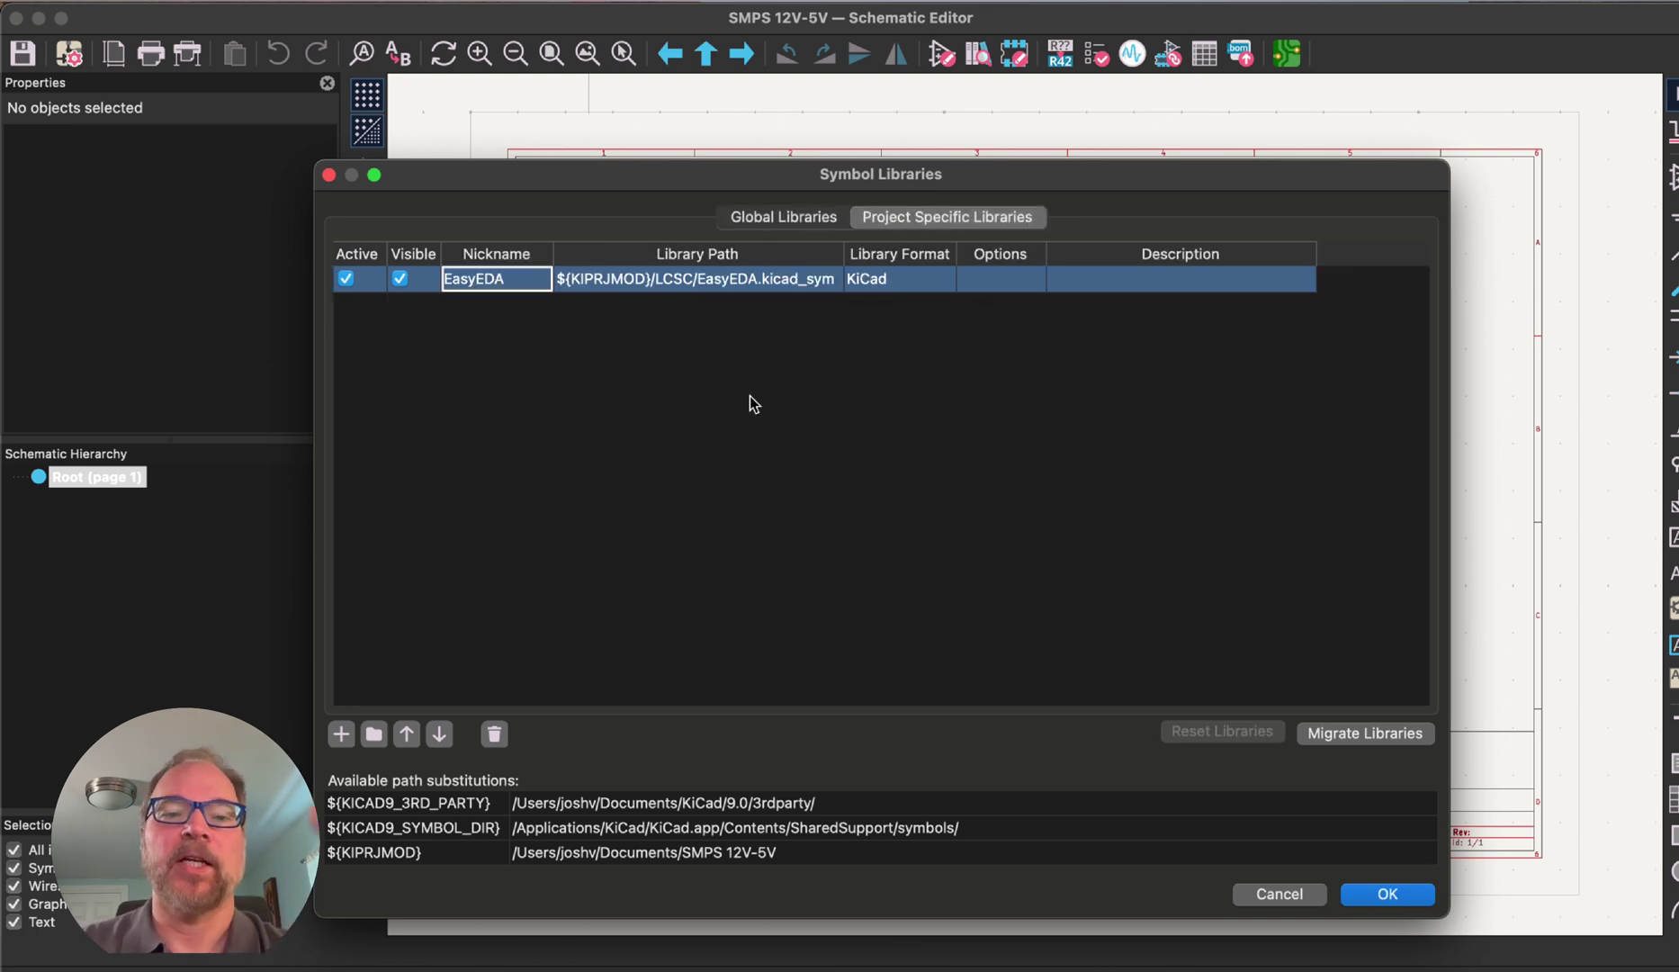
click(810, 280)
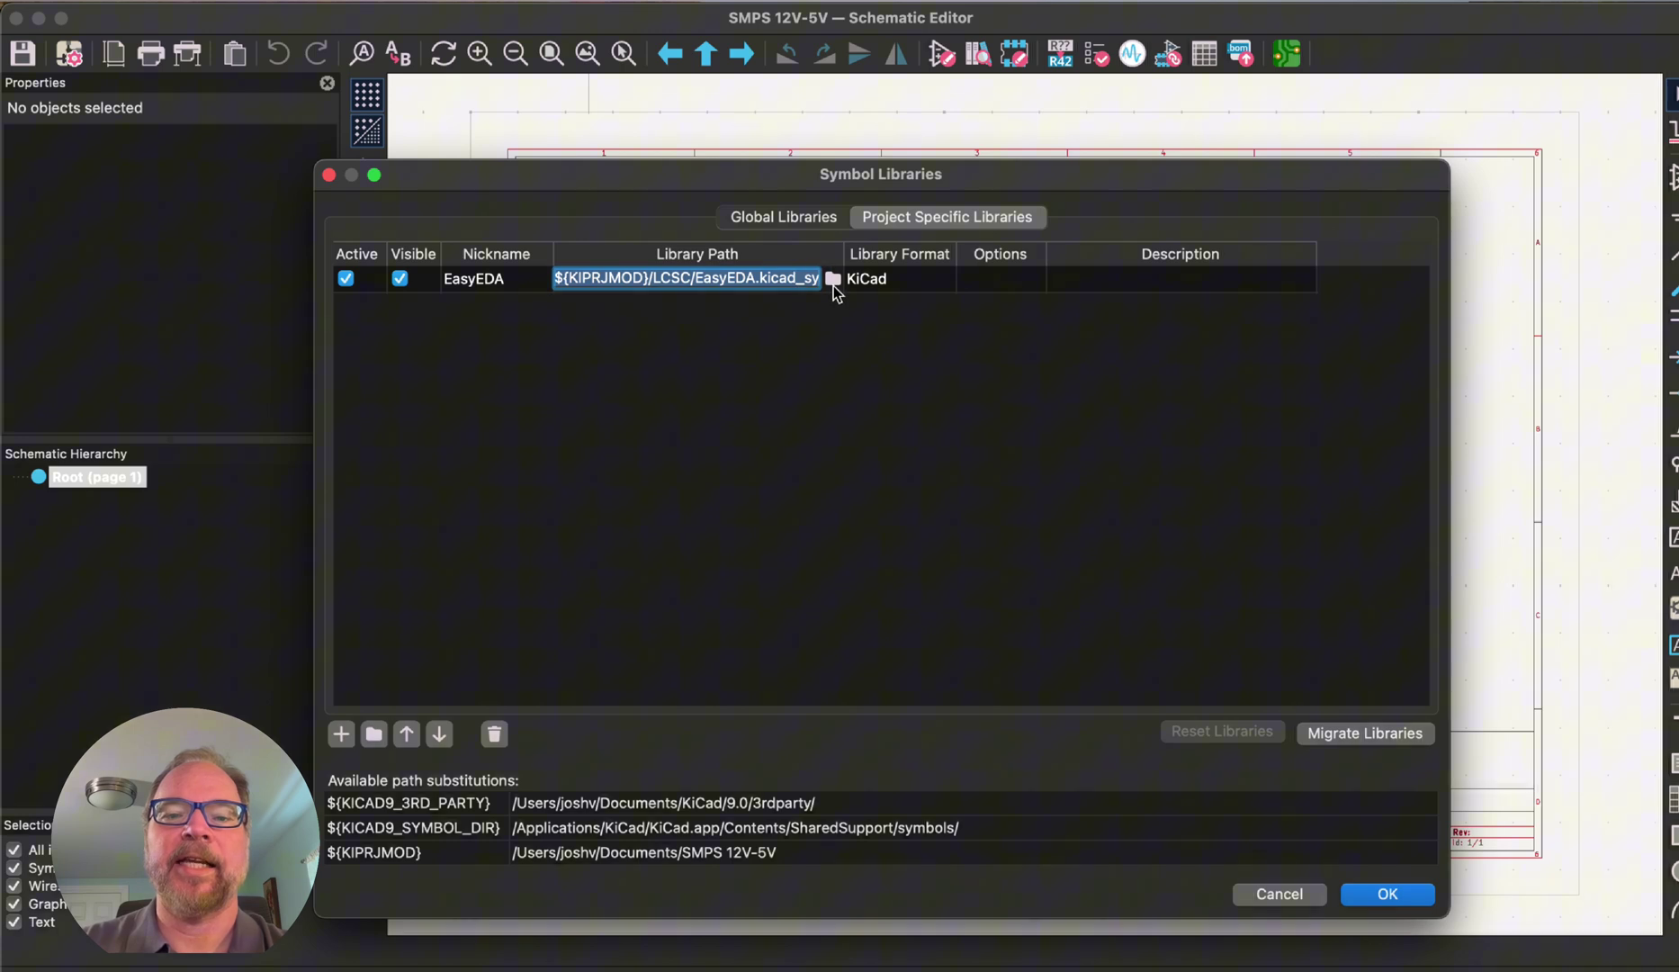
click(831, 280)
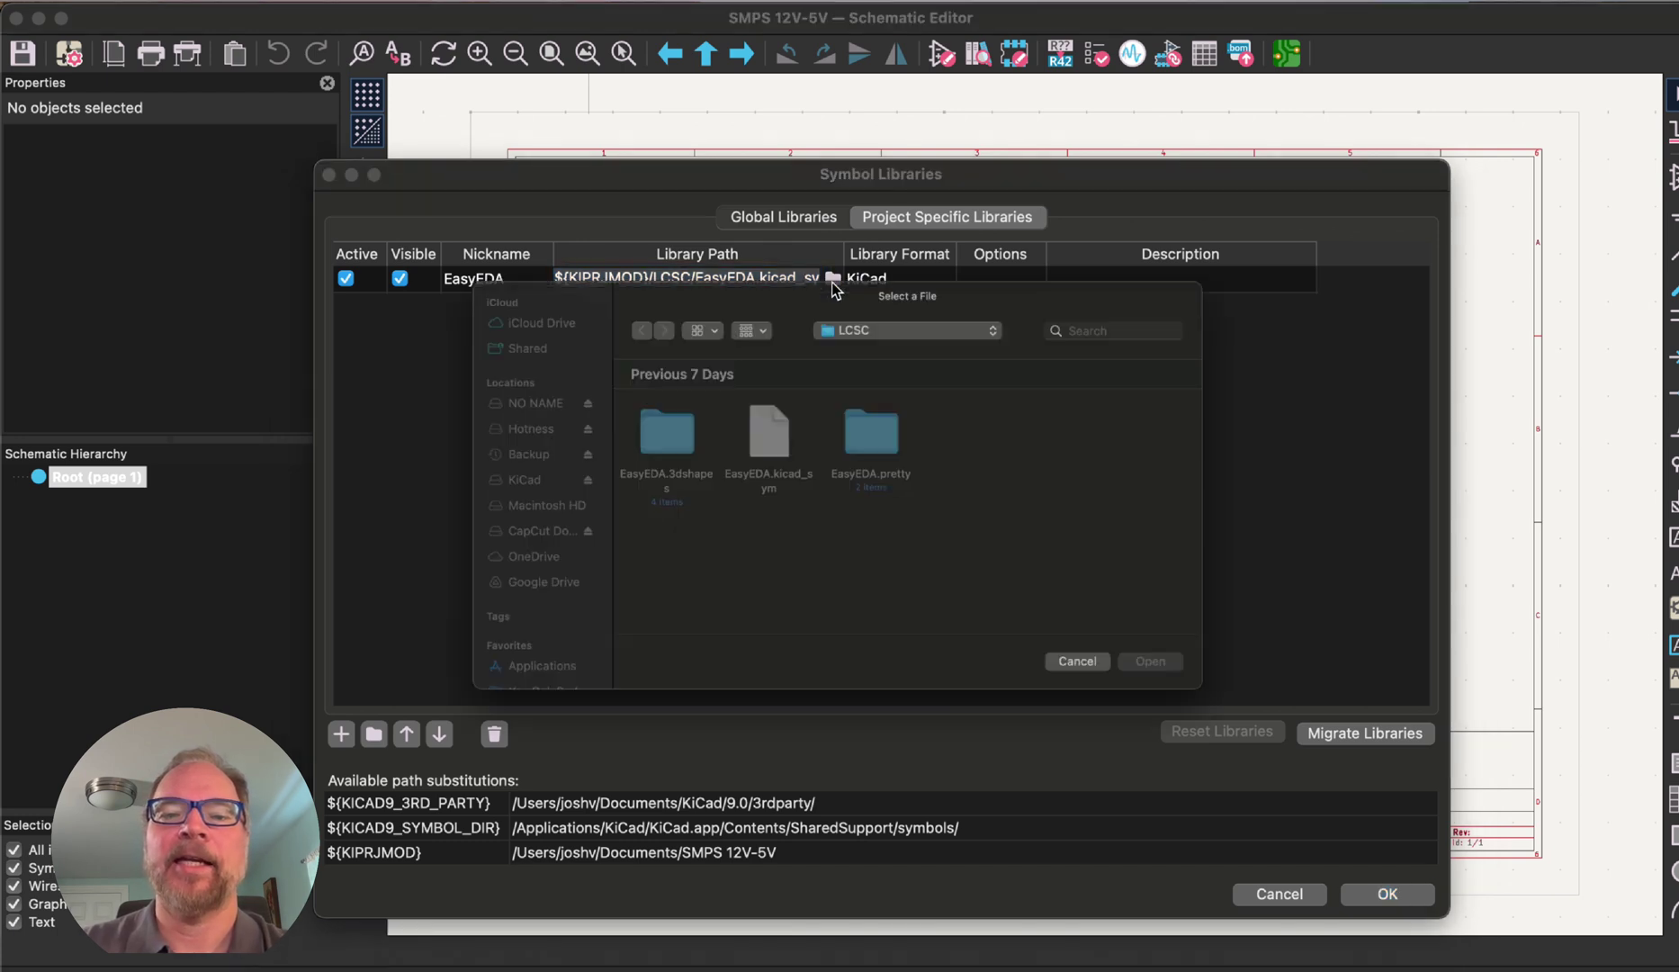
click(1134, 707)
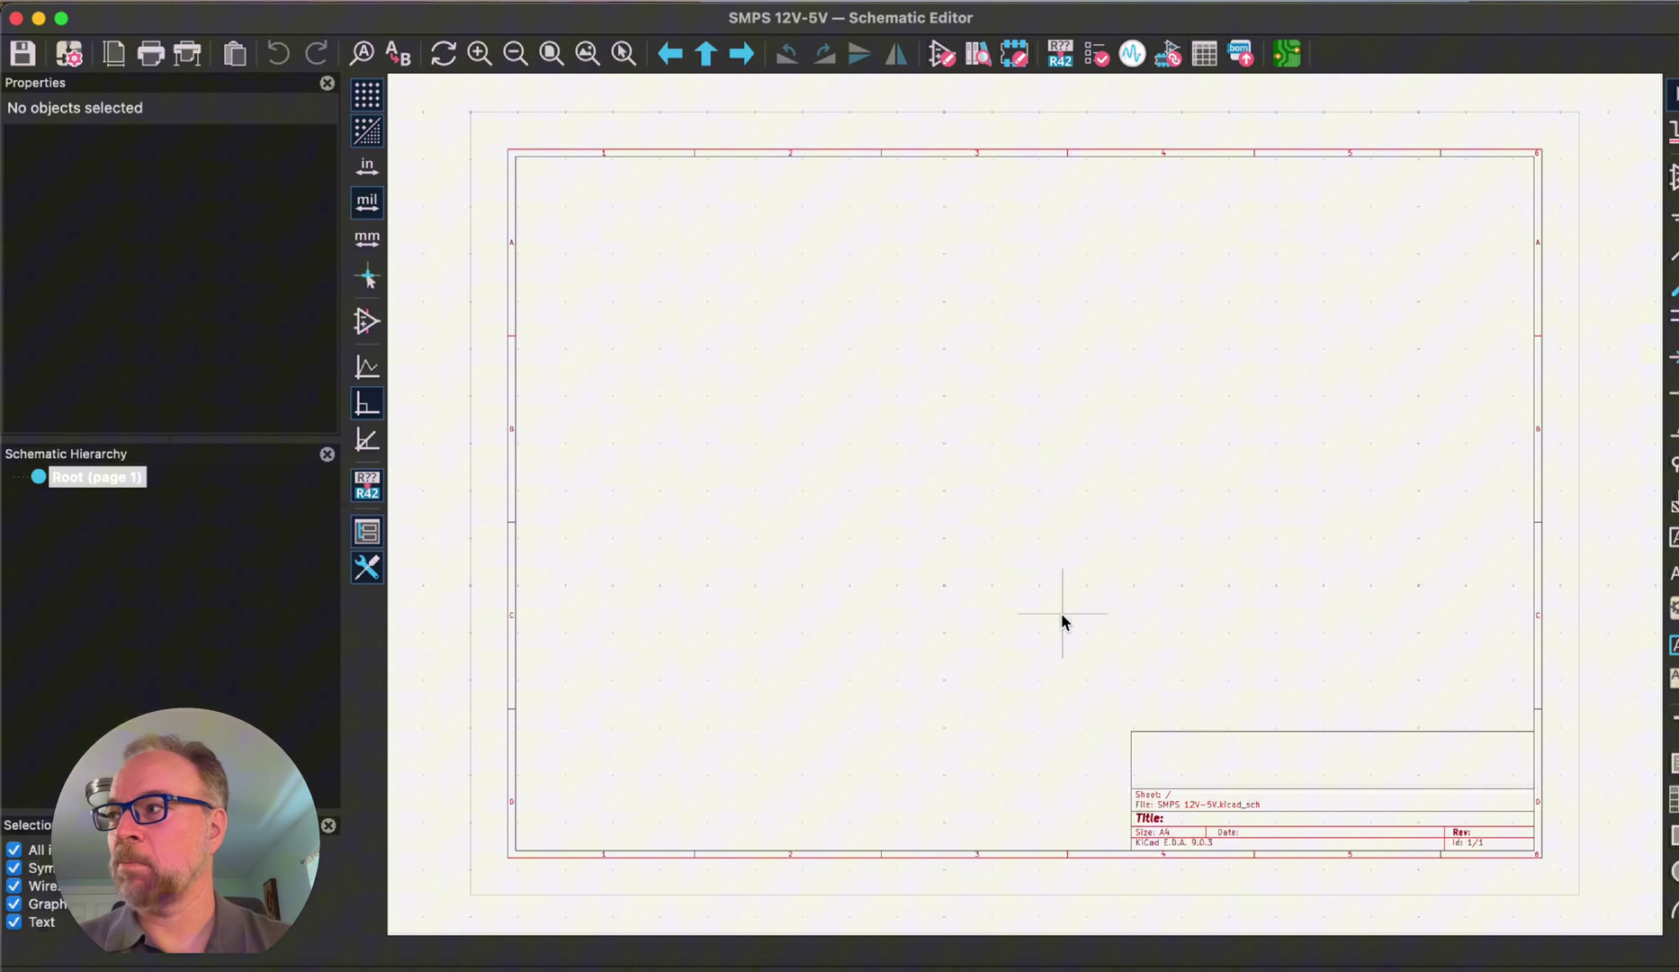
- Find the EasyEDA LTV-247 symbol using part number C115451 copied from its LCSC product page, and place copies of it on the schematic
click(319, 2)
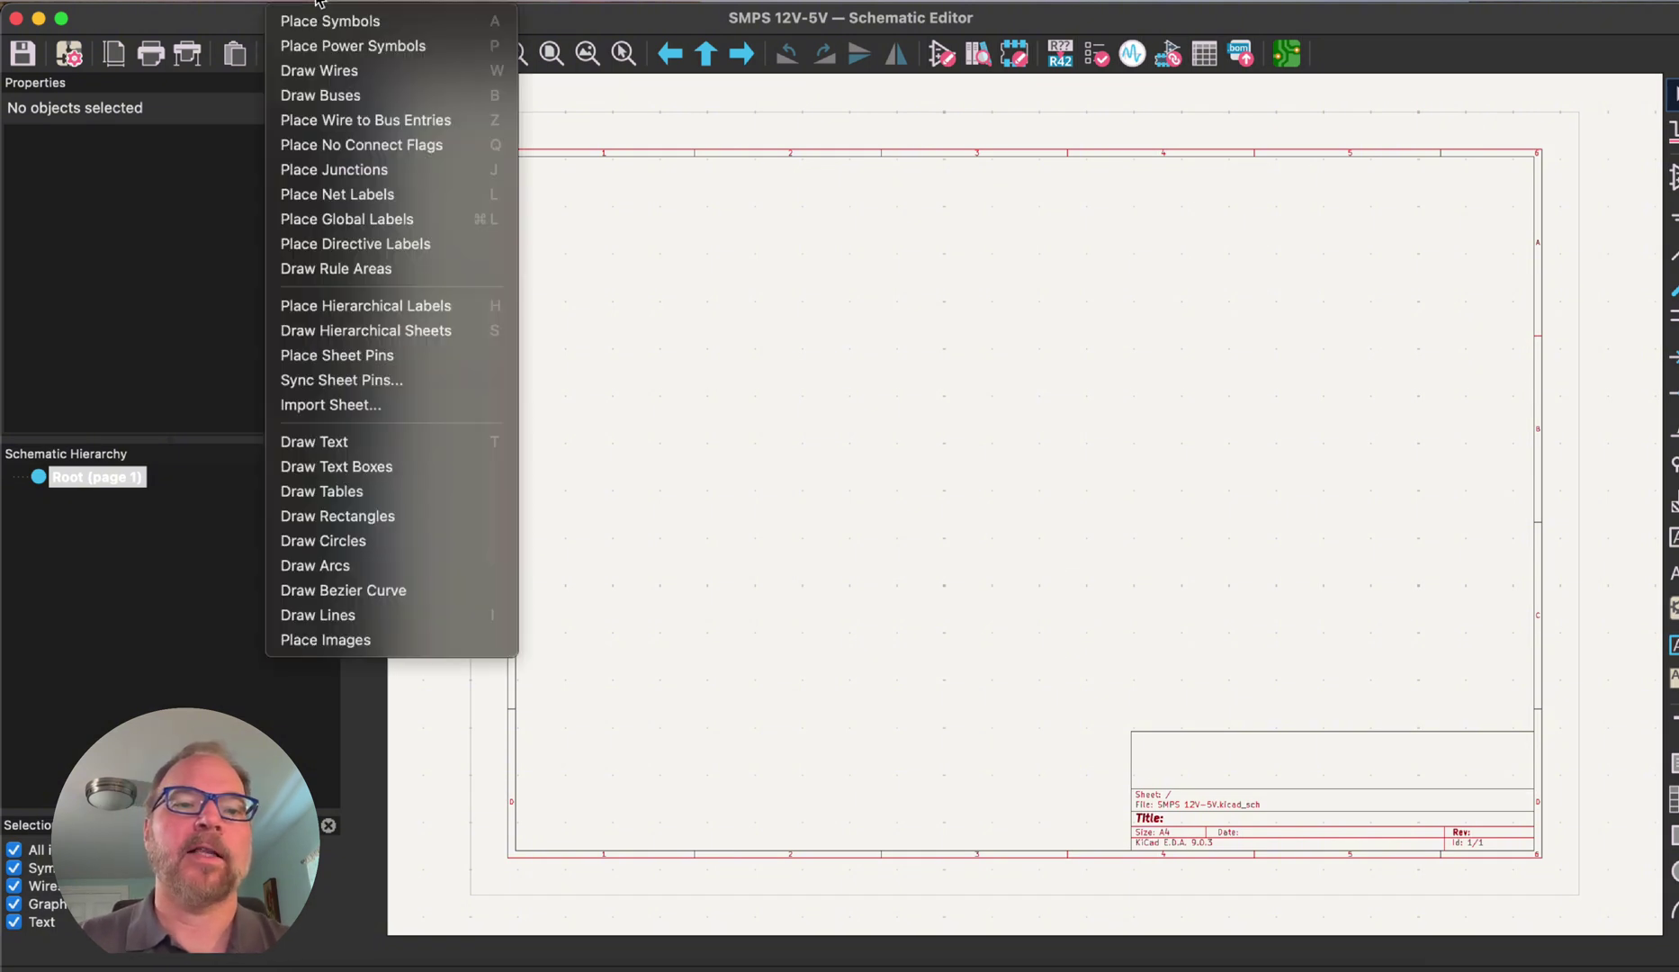
click(324, 21)
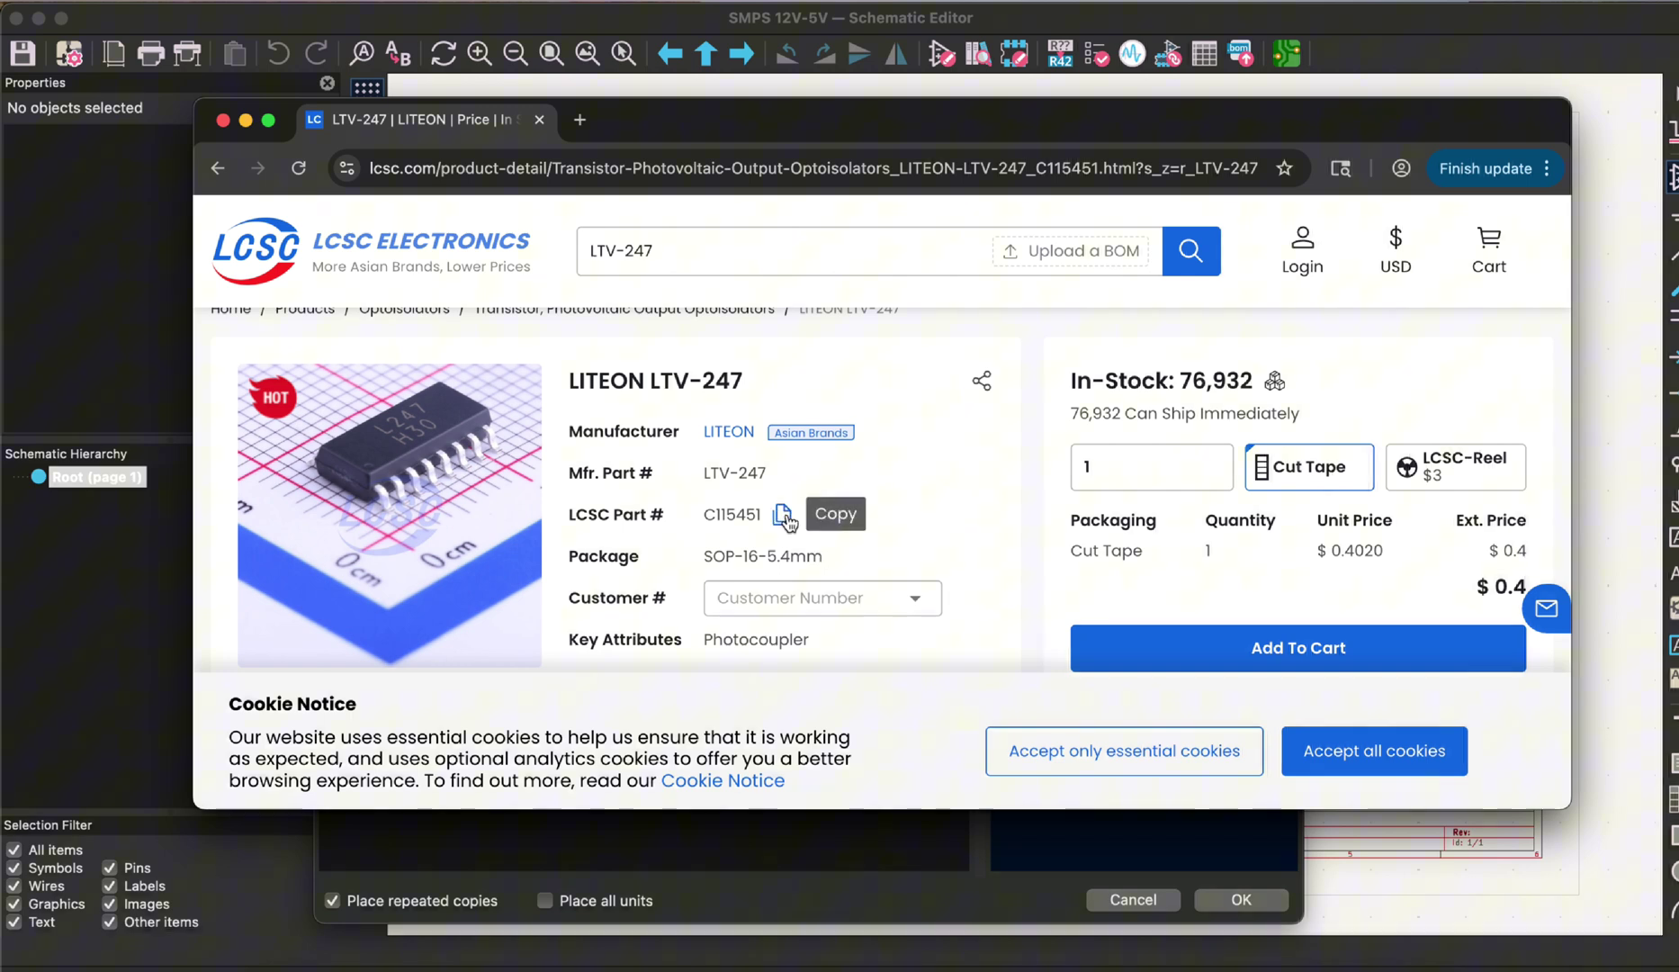
click(784, 516)
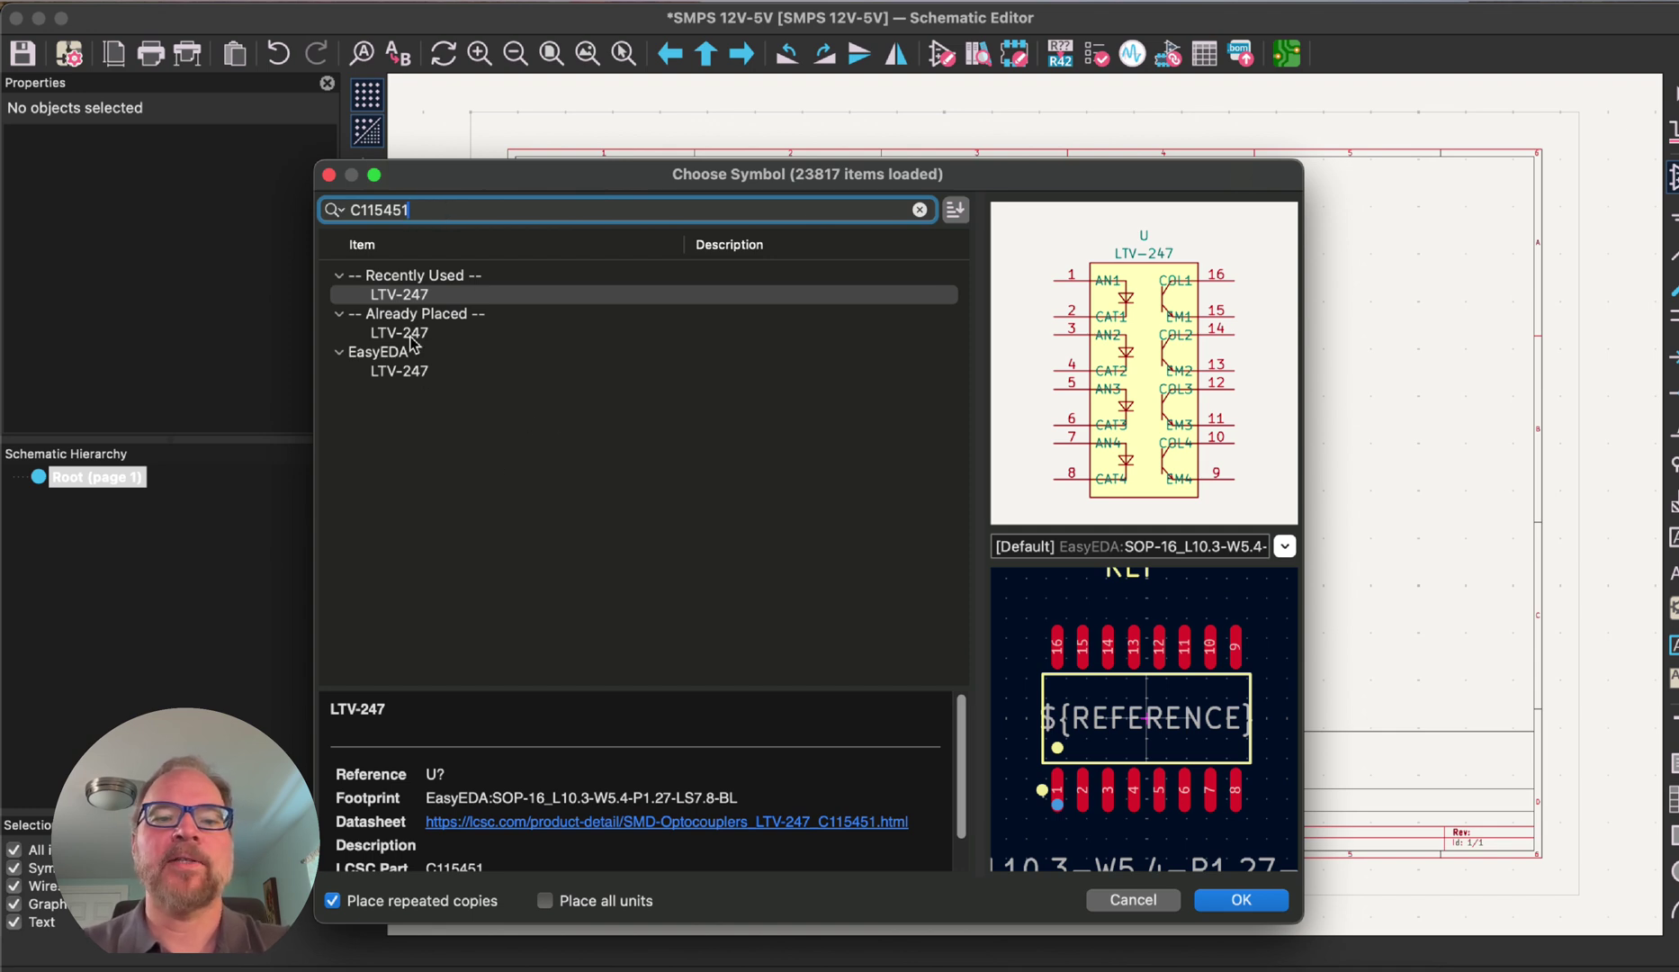
click(396, 372)
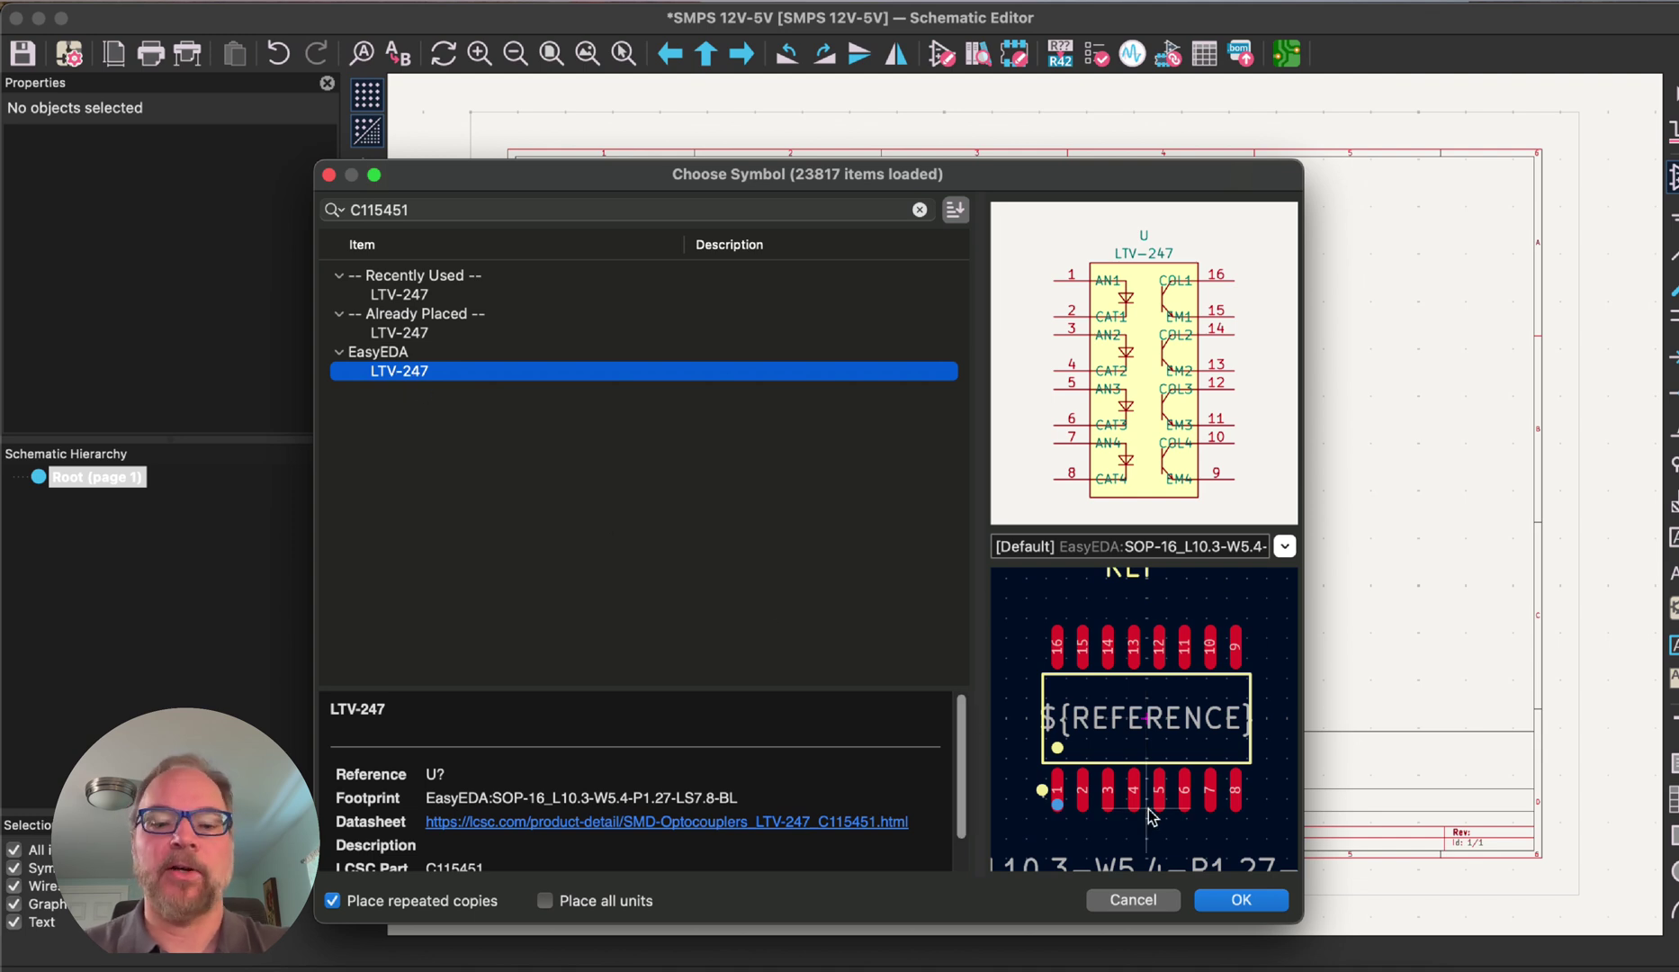
click(1240, 899)
click(875, 364)
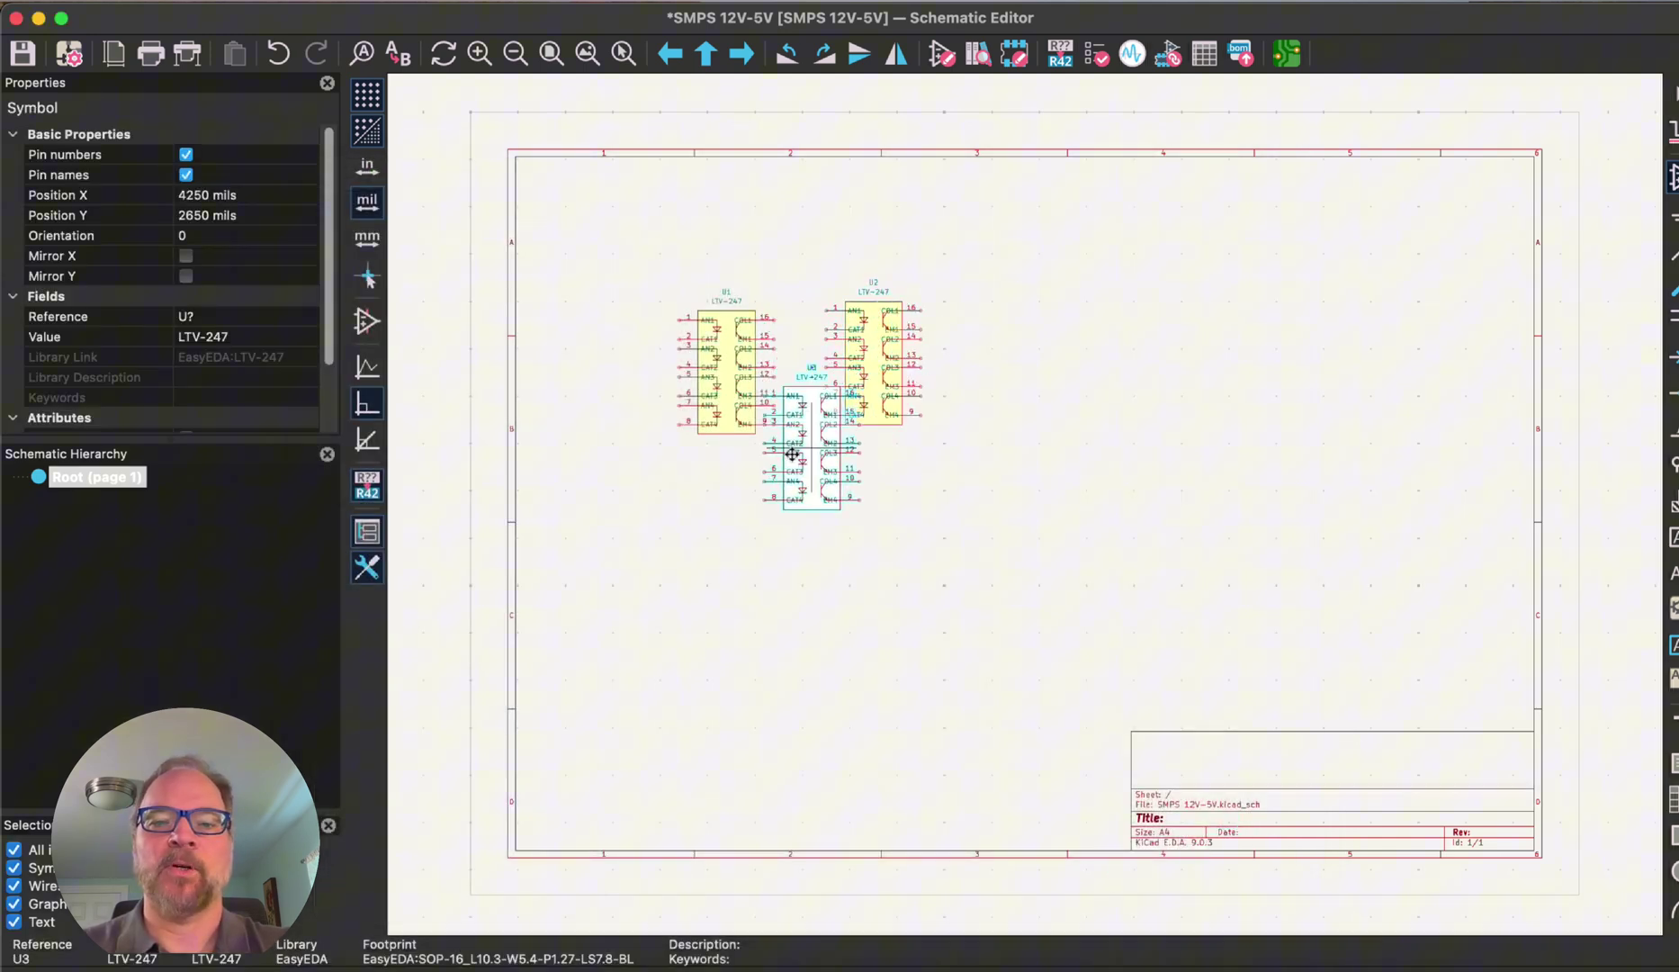
key(Escape)
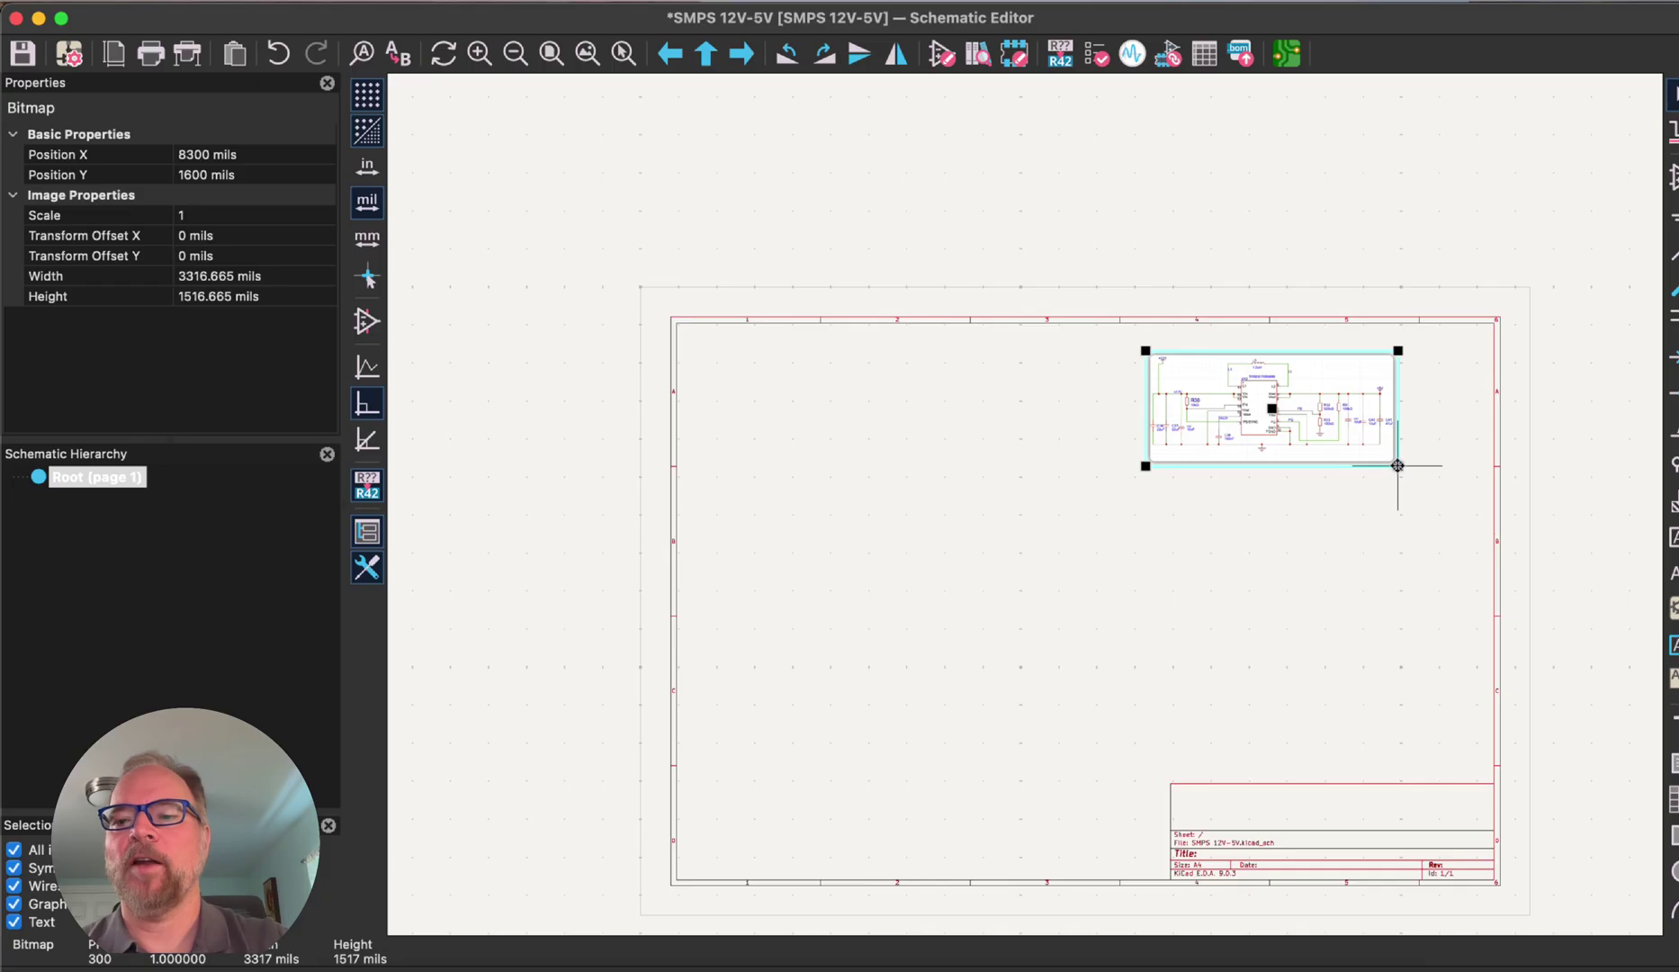
- Enlarge the reference circuit image to about 5206 by 2381 mils, position it in the sheet's upper-right corner, and examine the circuit
drag(1397, 465, 1470, 499)
drag(1384, 330, 1408, 382)
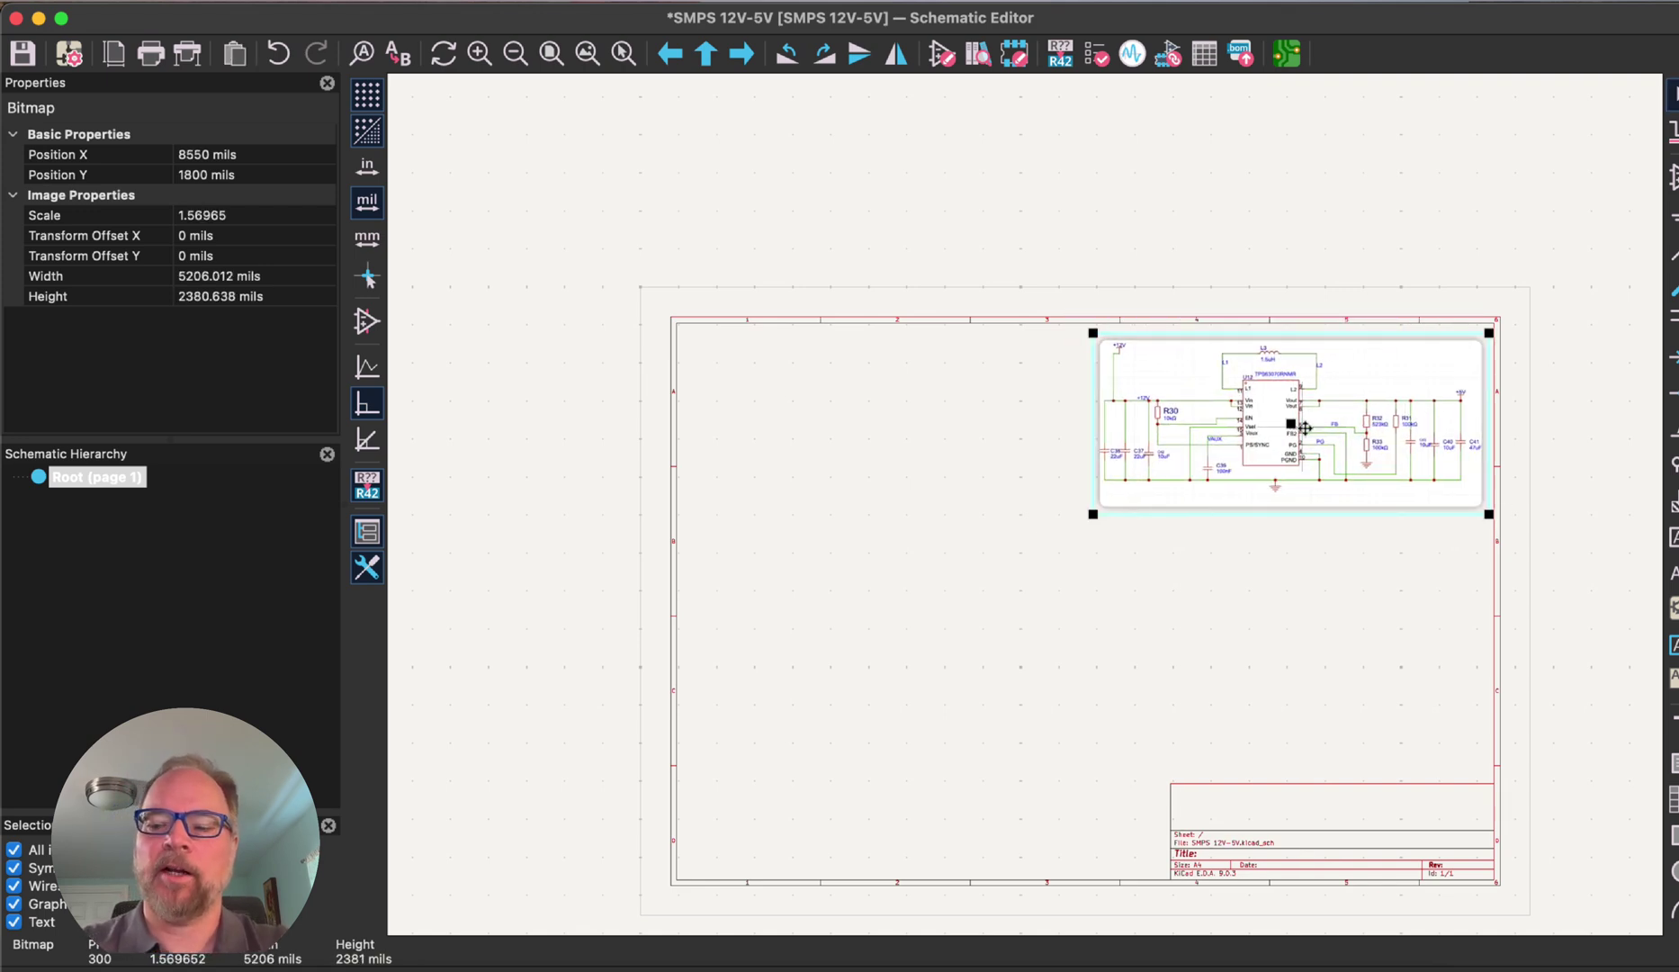
scroll(1304, 428, down, 3)
scroll(1026, 504, up, 8)
scroll(1026, 506, down, 2)
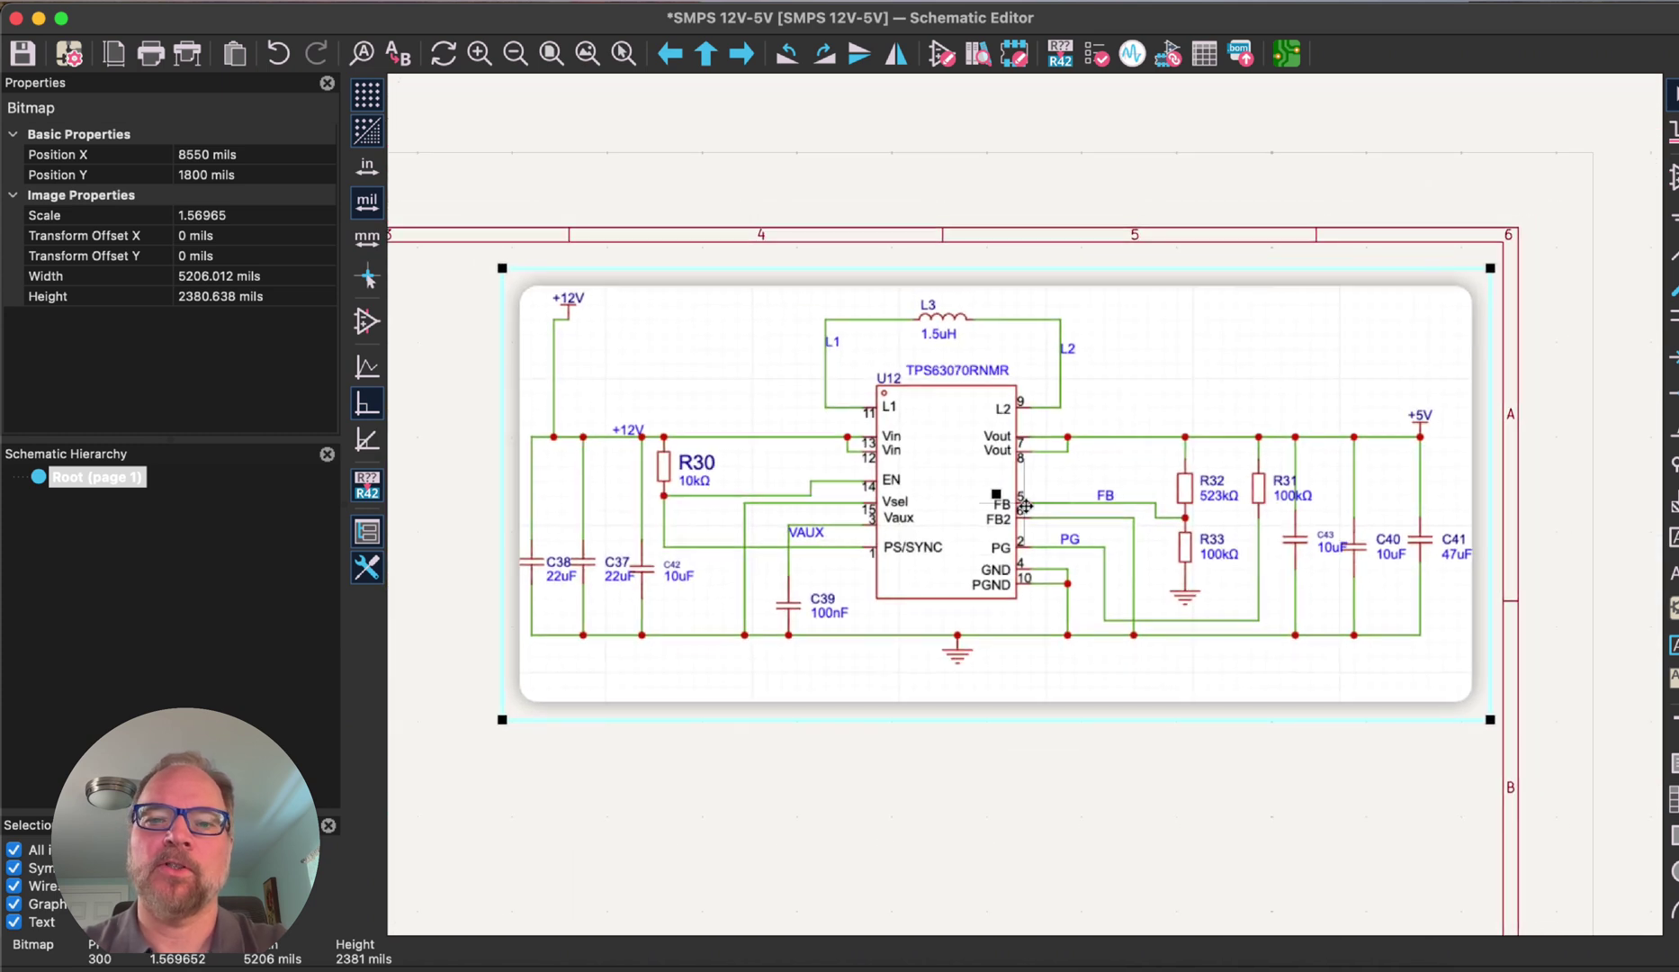
scroll(1025, 506, down, 1)
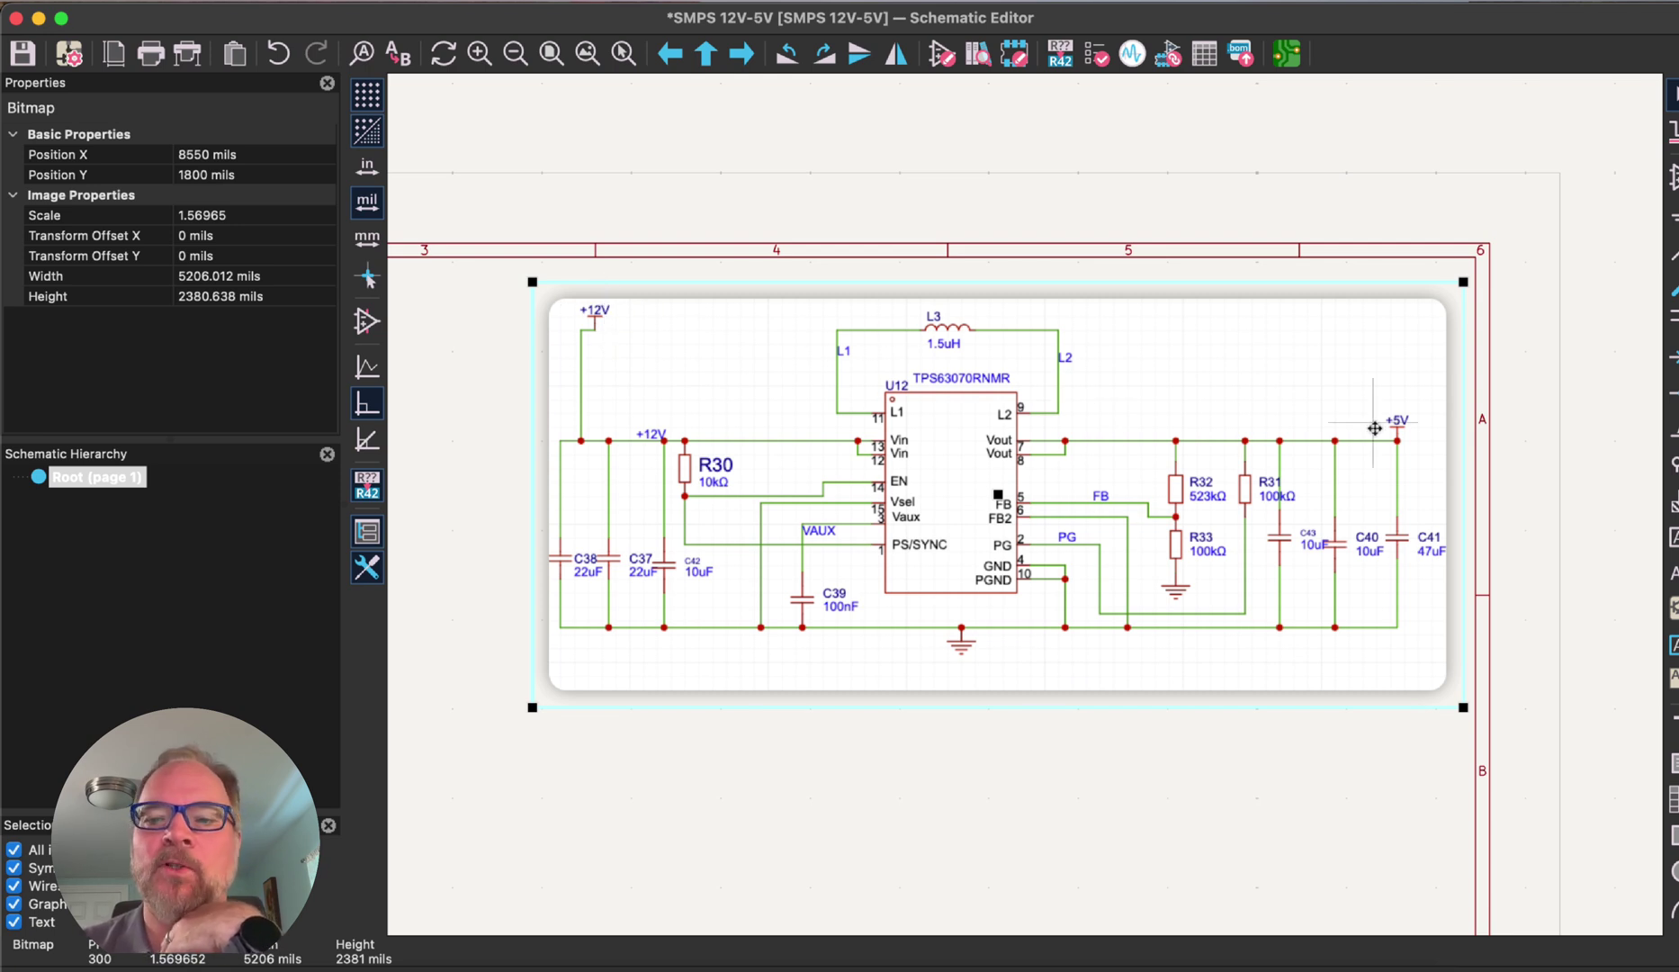
scroll(909, 576, down, 1)
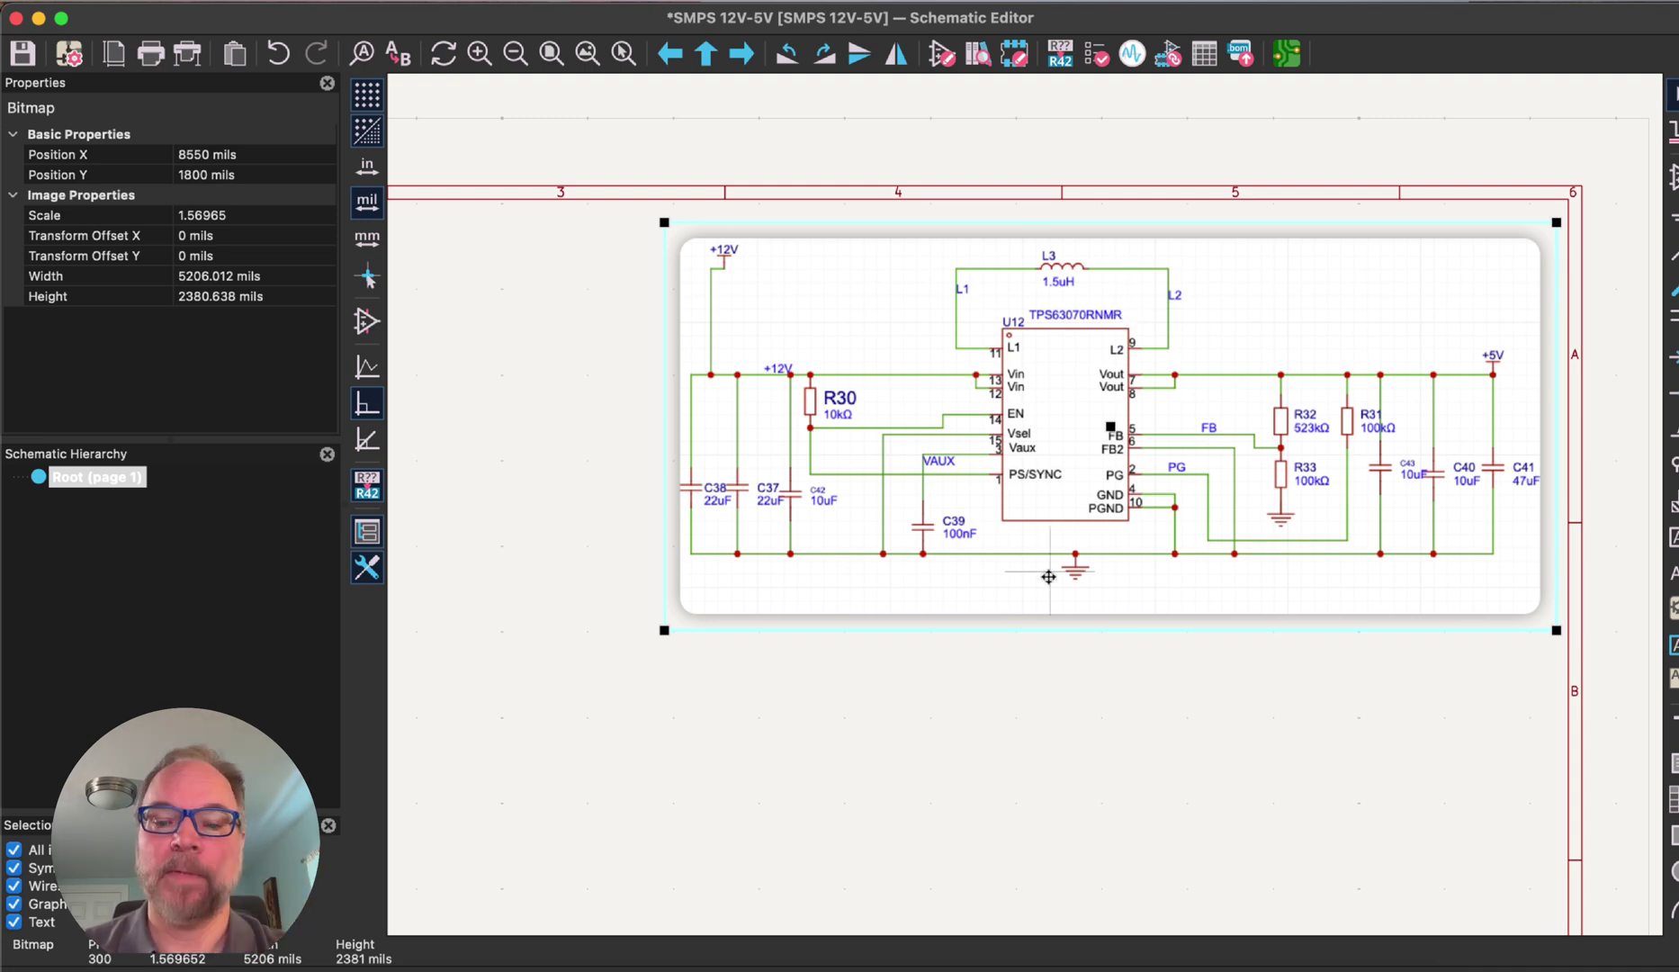
- Switch to the PCB Editor and manually import LCSC part C109322 with the impartGUI plugin
click(424, 1)
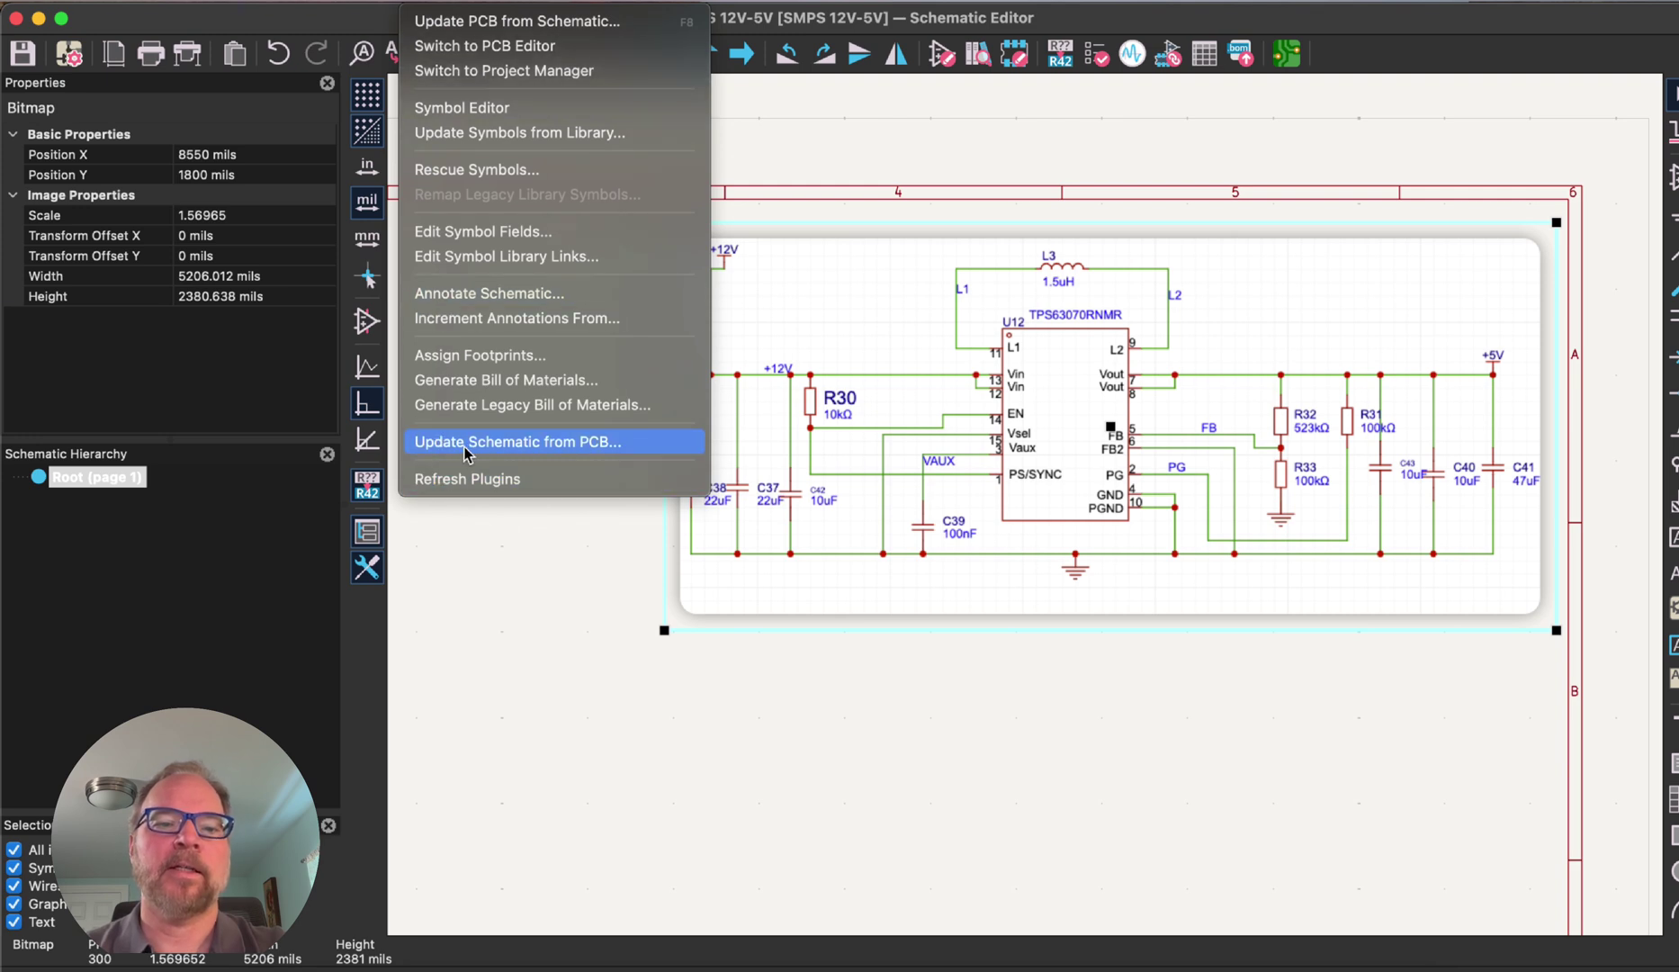
click(486, 45)
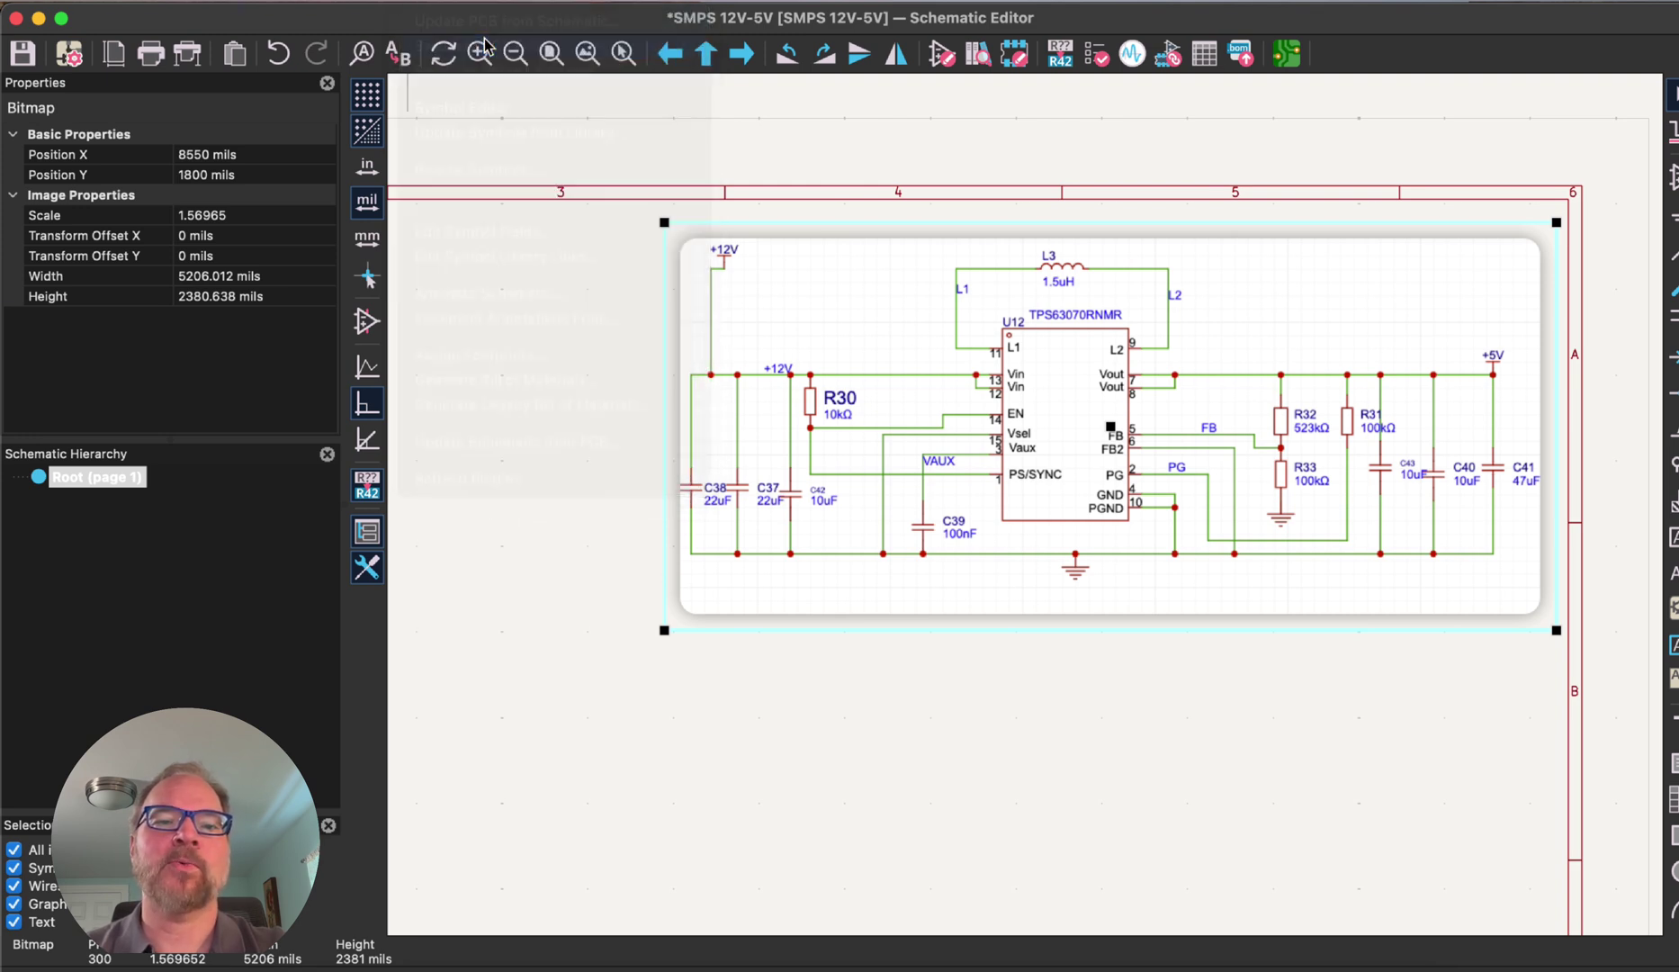
click(466, 0)
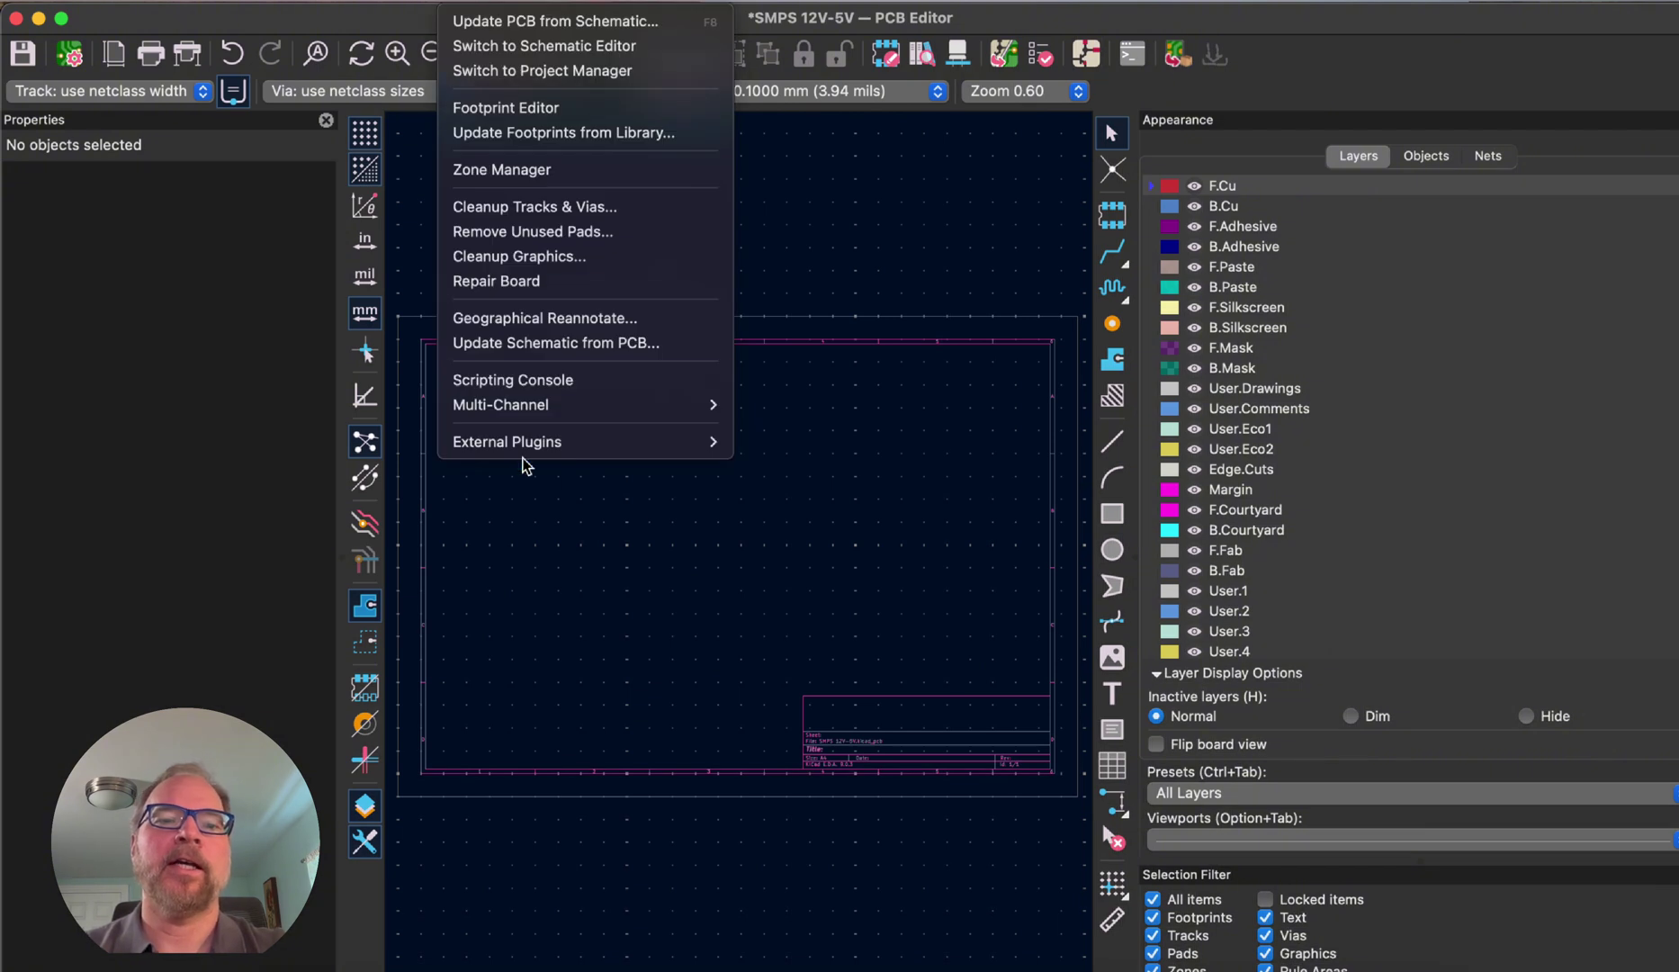
mouse_move(531, 448)
click(789, 529)
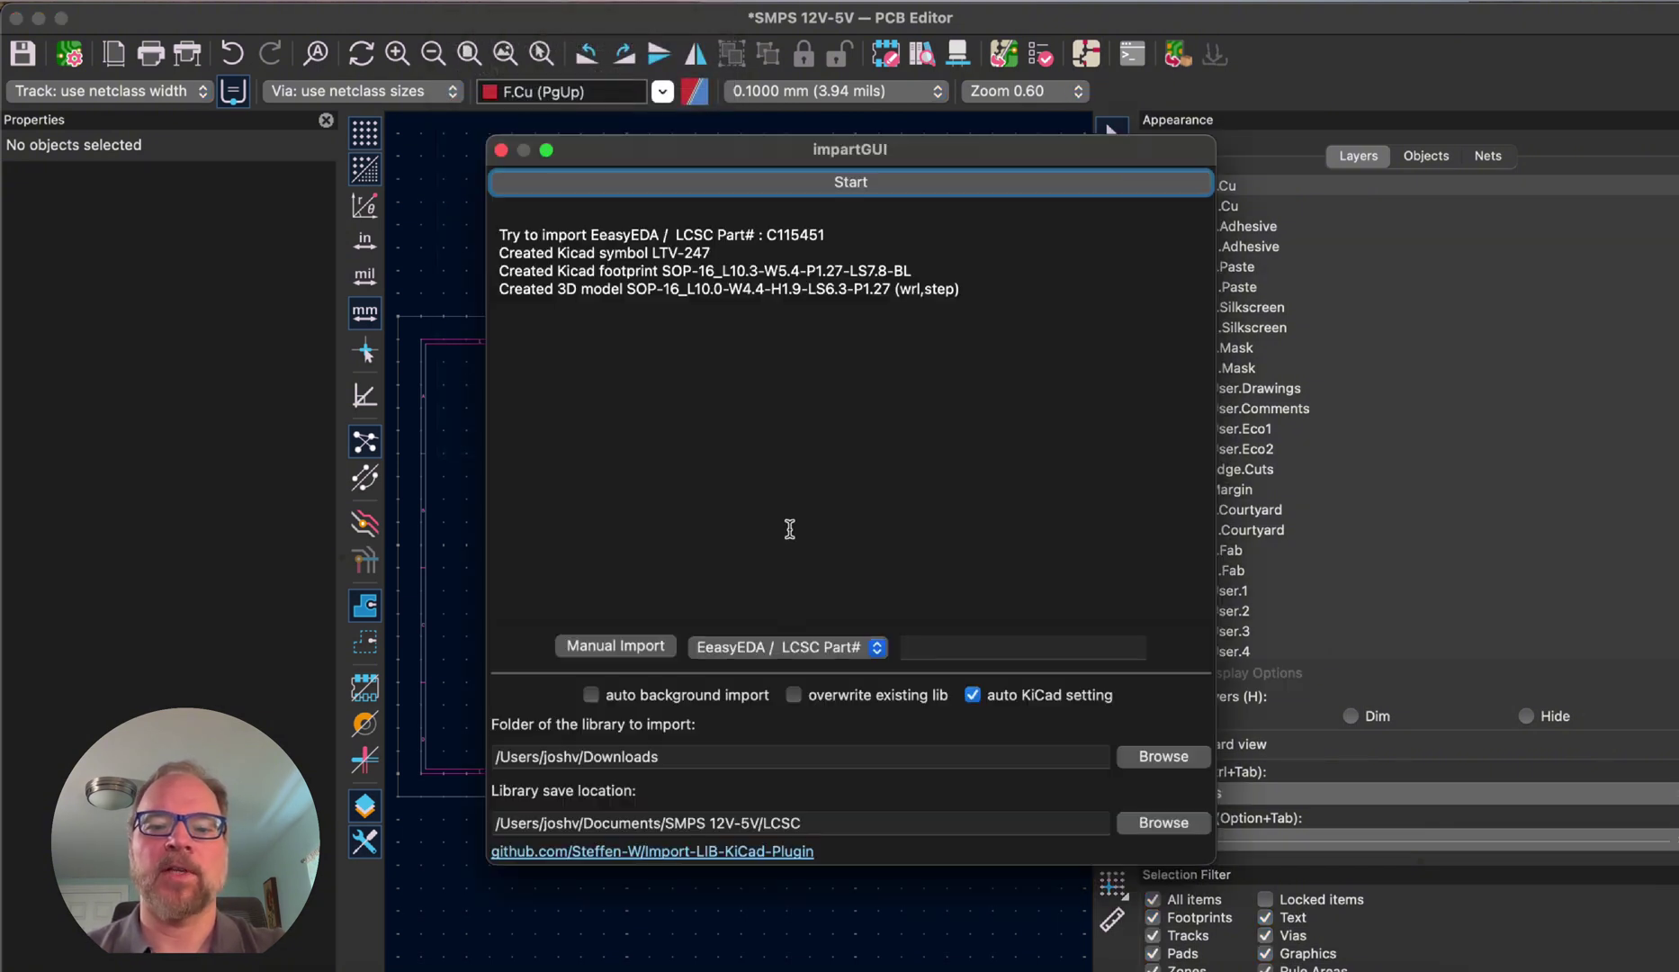
click(972, 652)
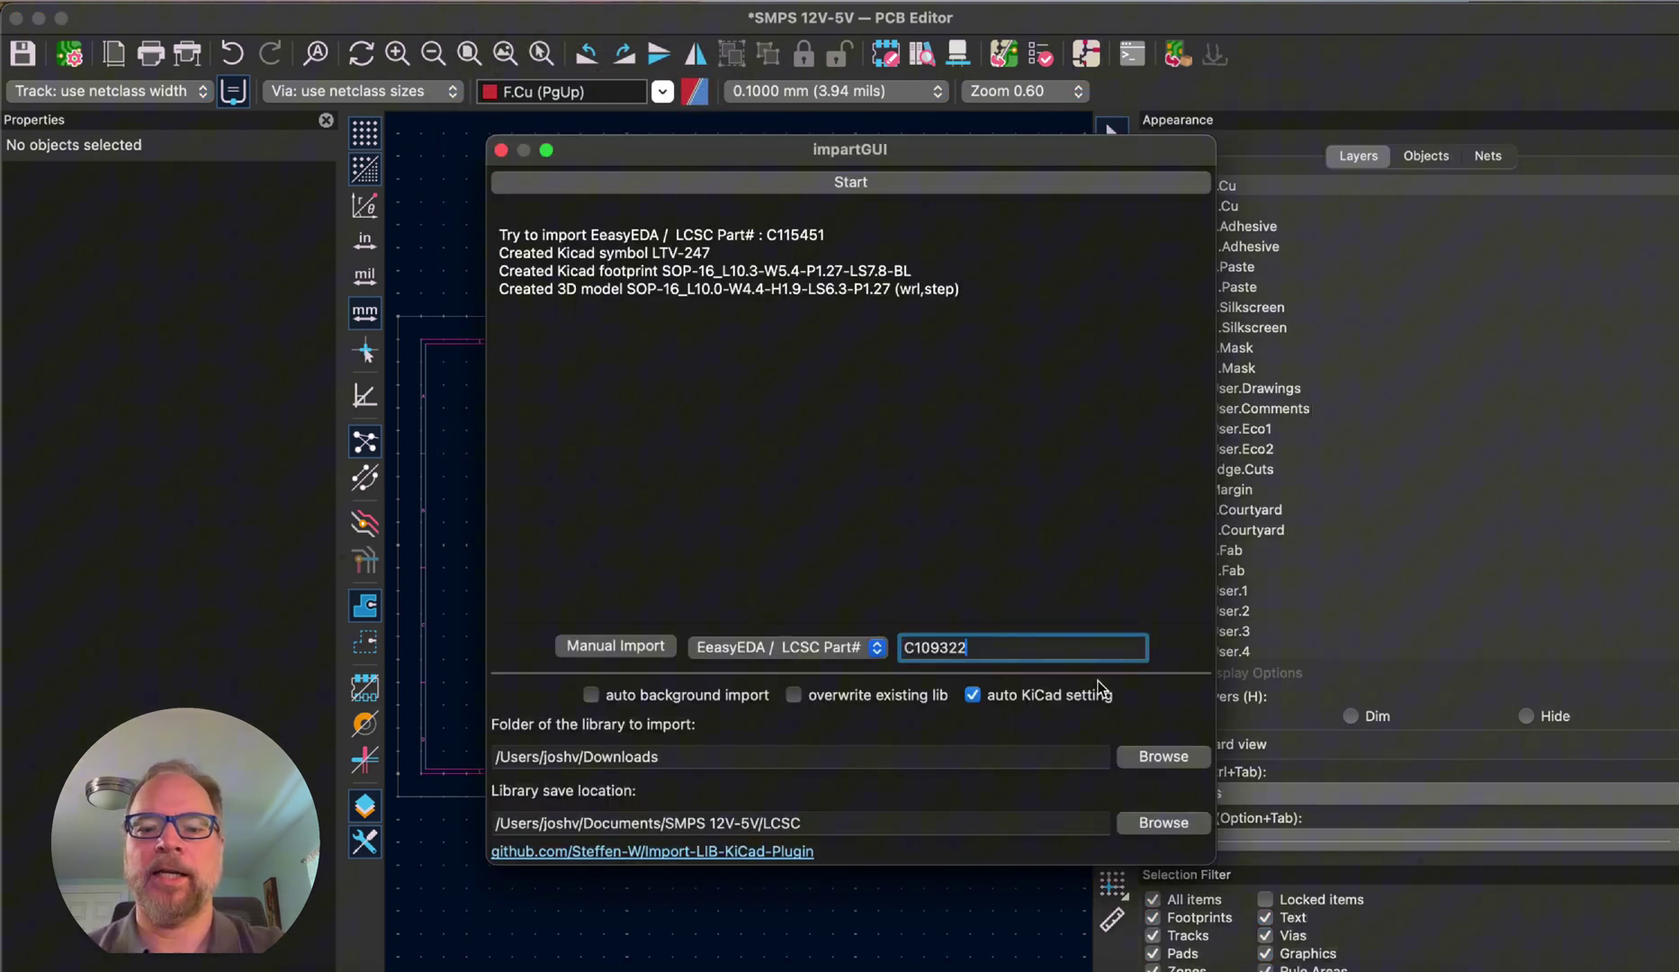
click(621, 647)
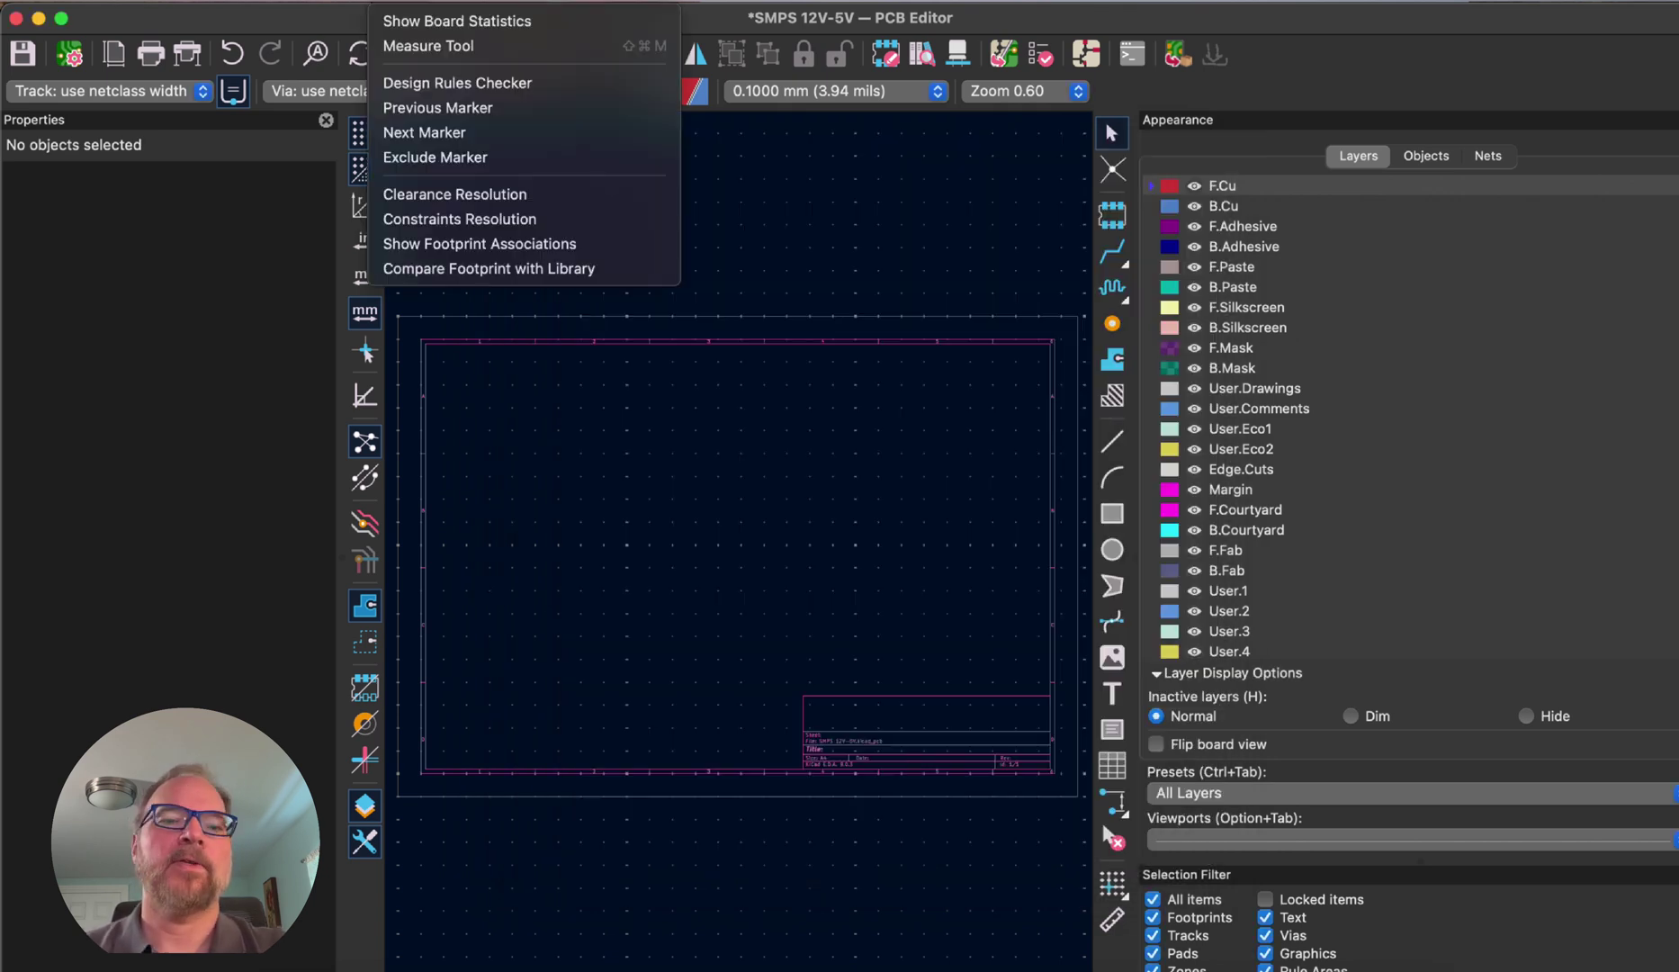
- Switch to the Schematic Editor and pick the EasyEDA symbol TPS63070RNMR by searching for part number C109322
mouse_move(456, 1)
click(457, 47)
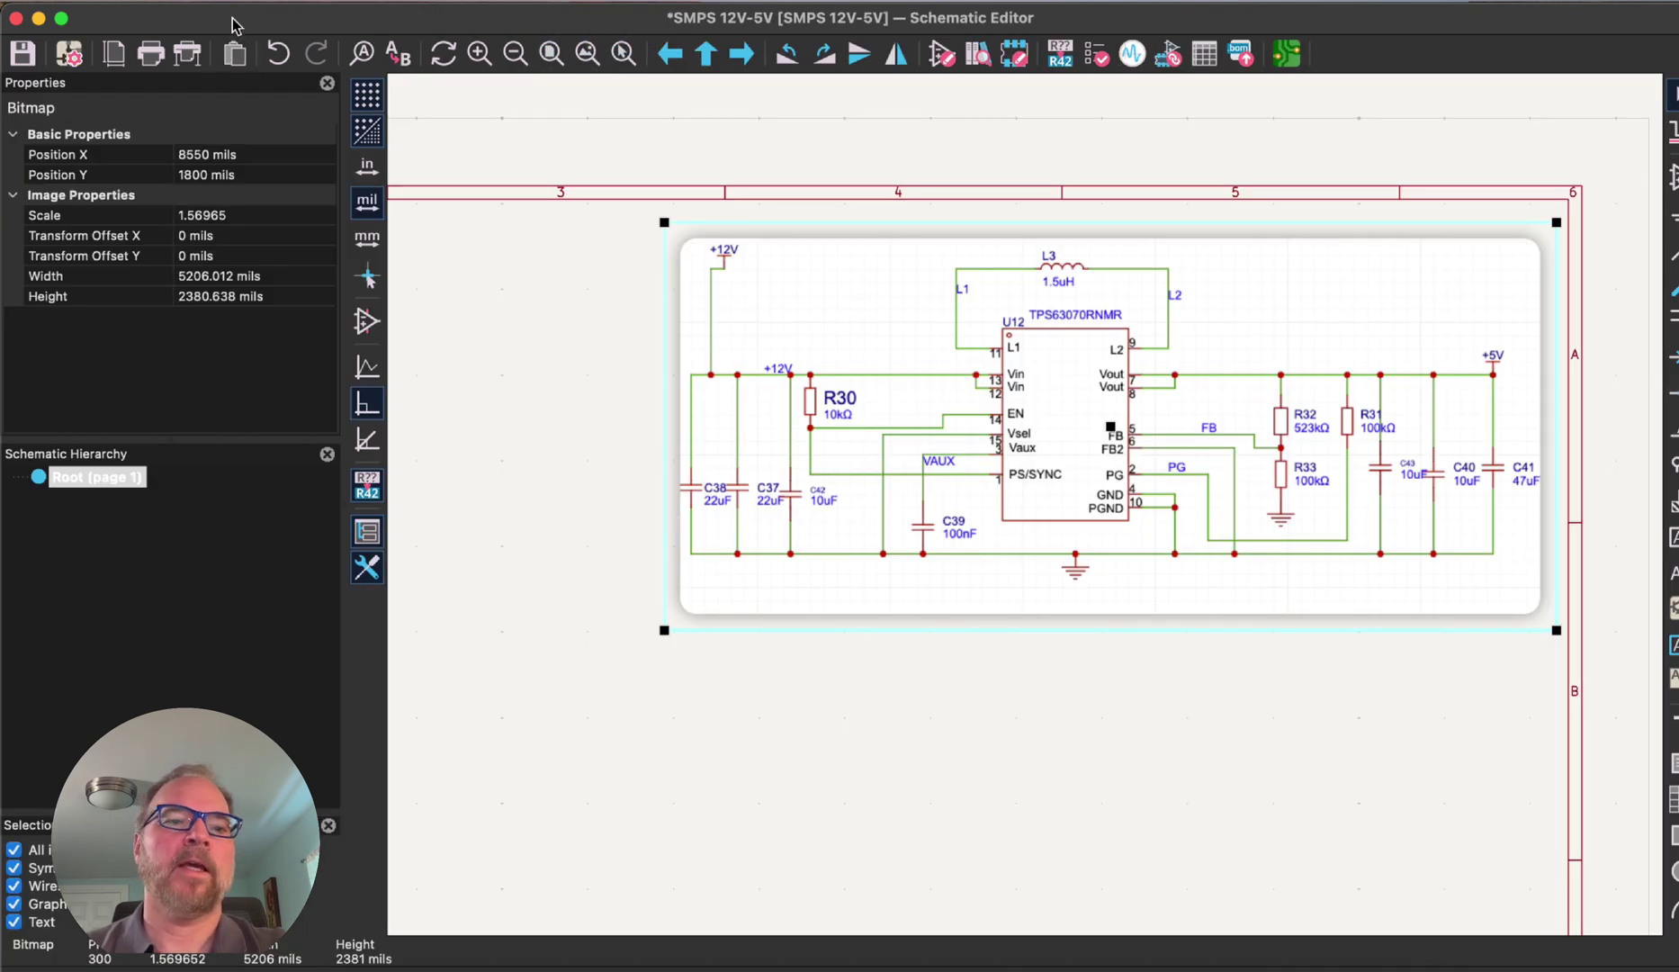
click(297, 4)
click(326, 25)
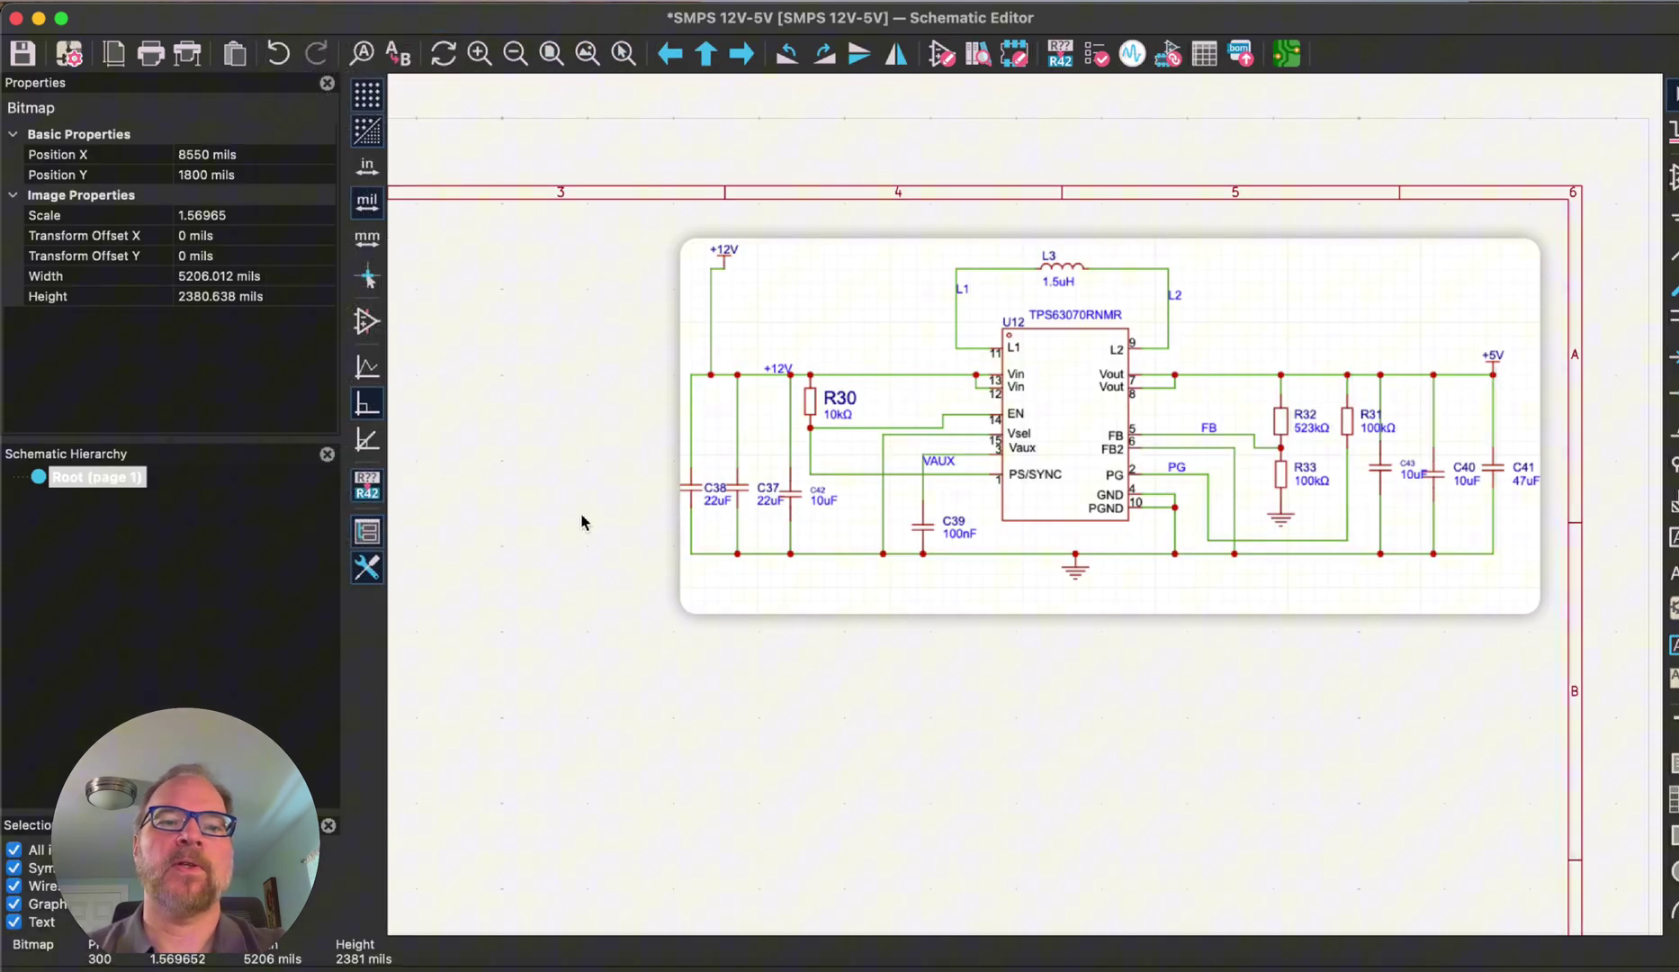
key(super+v)
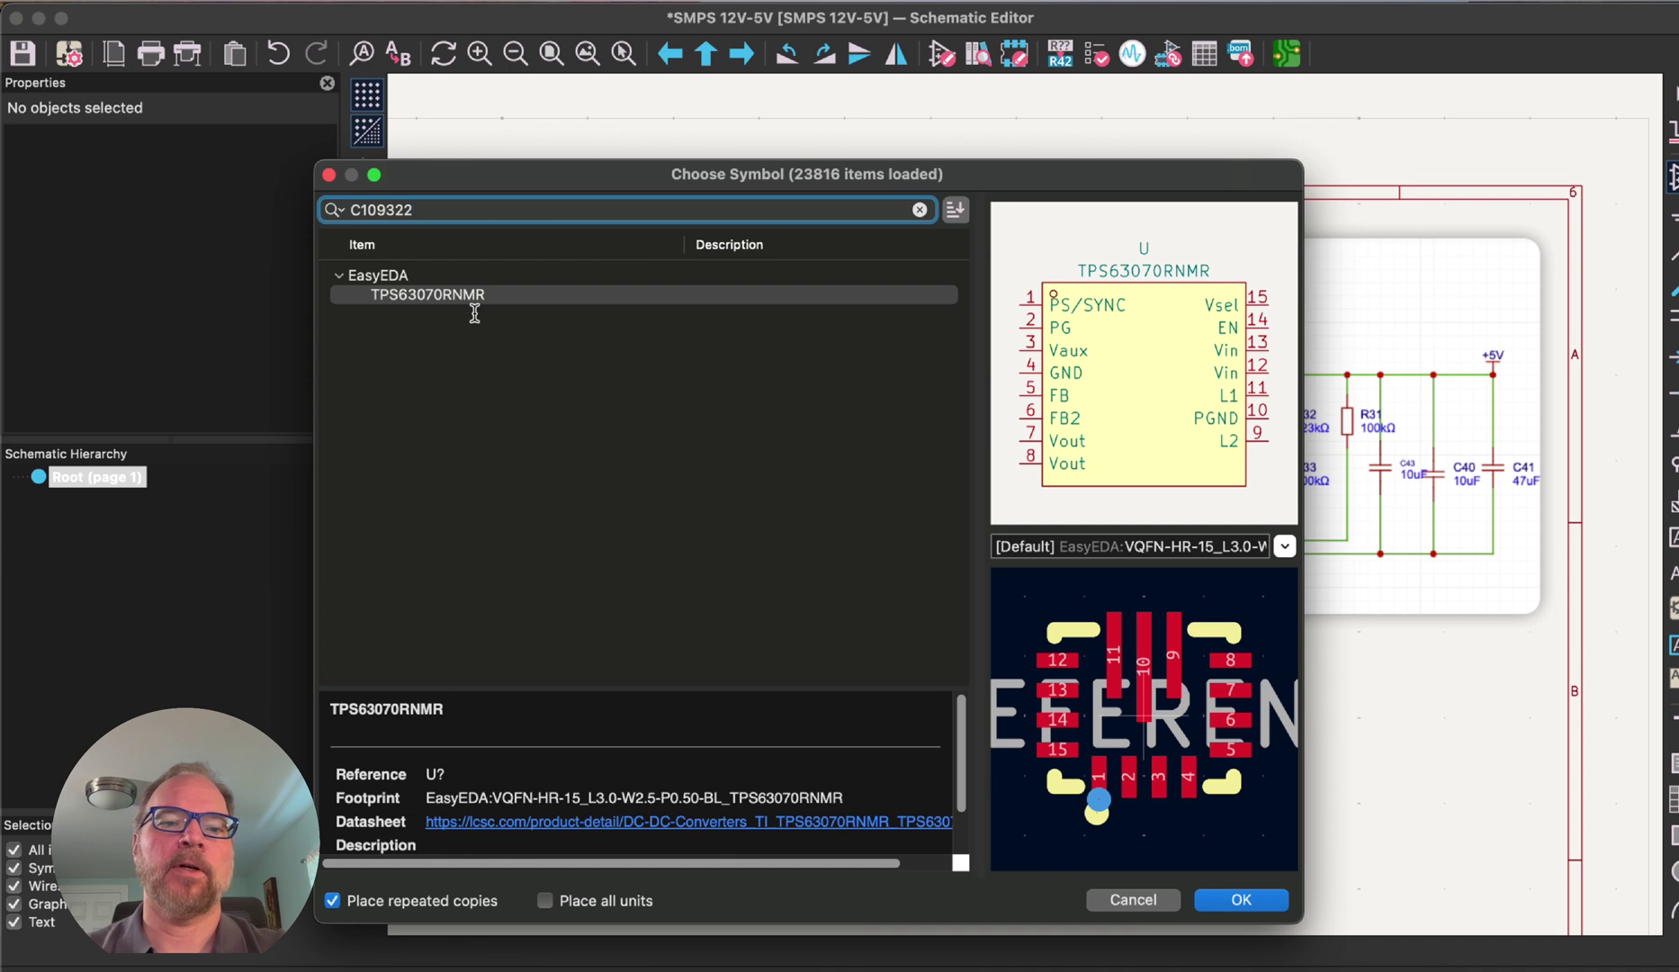
click(463, 306)
double_click(464, 305)
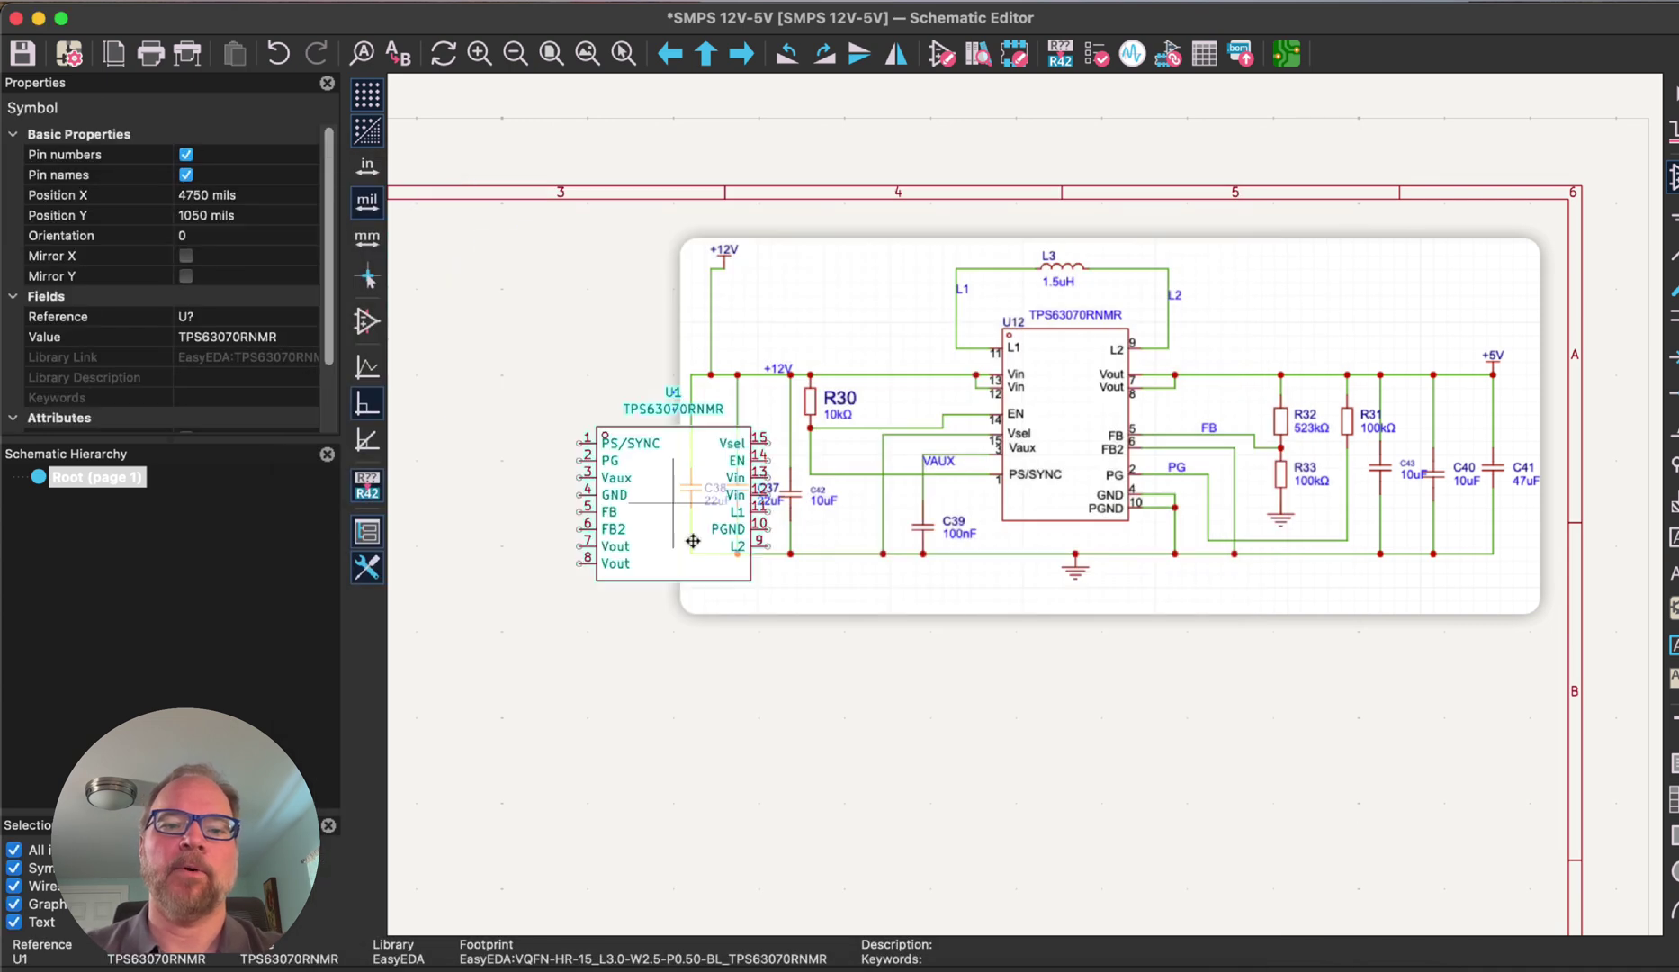
- Place one TPS63070RNMR symbol on the sheet just below the reference circuit image
scroll(712, 806, down, 3)
scroll(1026, 506, up, 5)
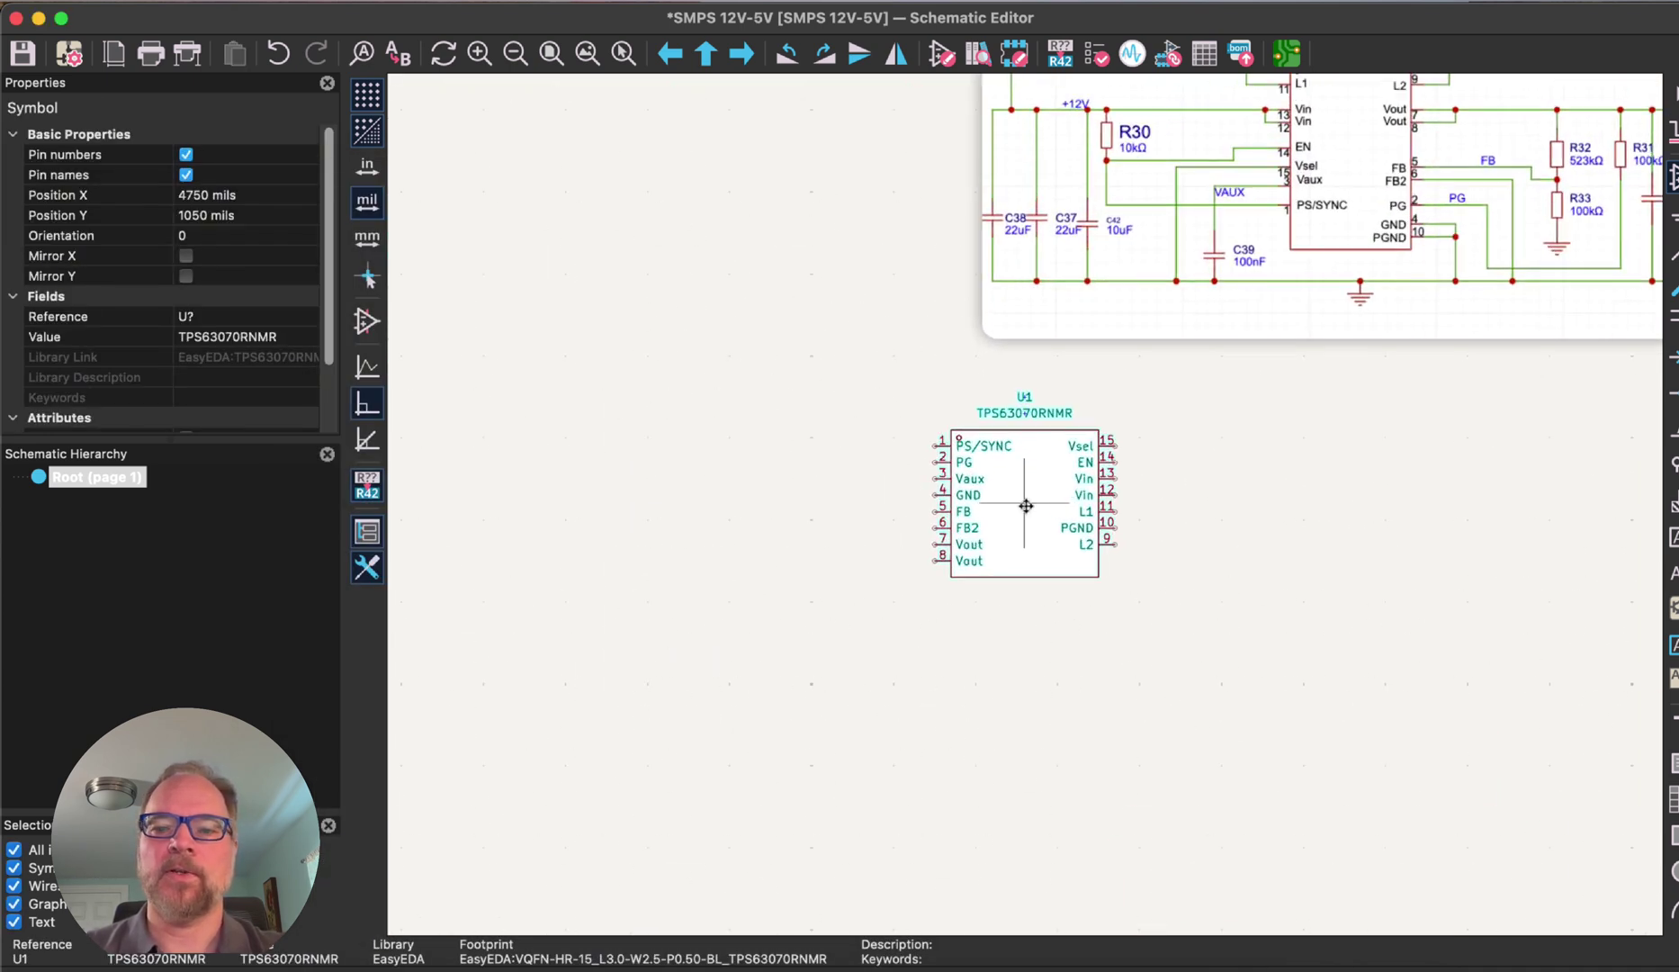
scroll(1025, 506, down, 7)
scroll(1026, 506, down, 1)
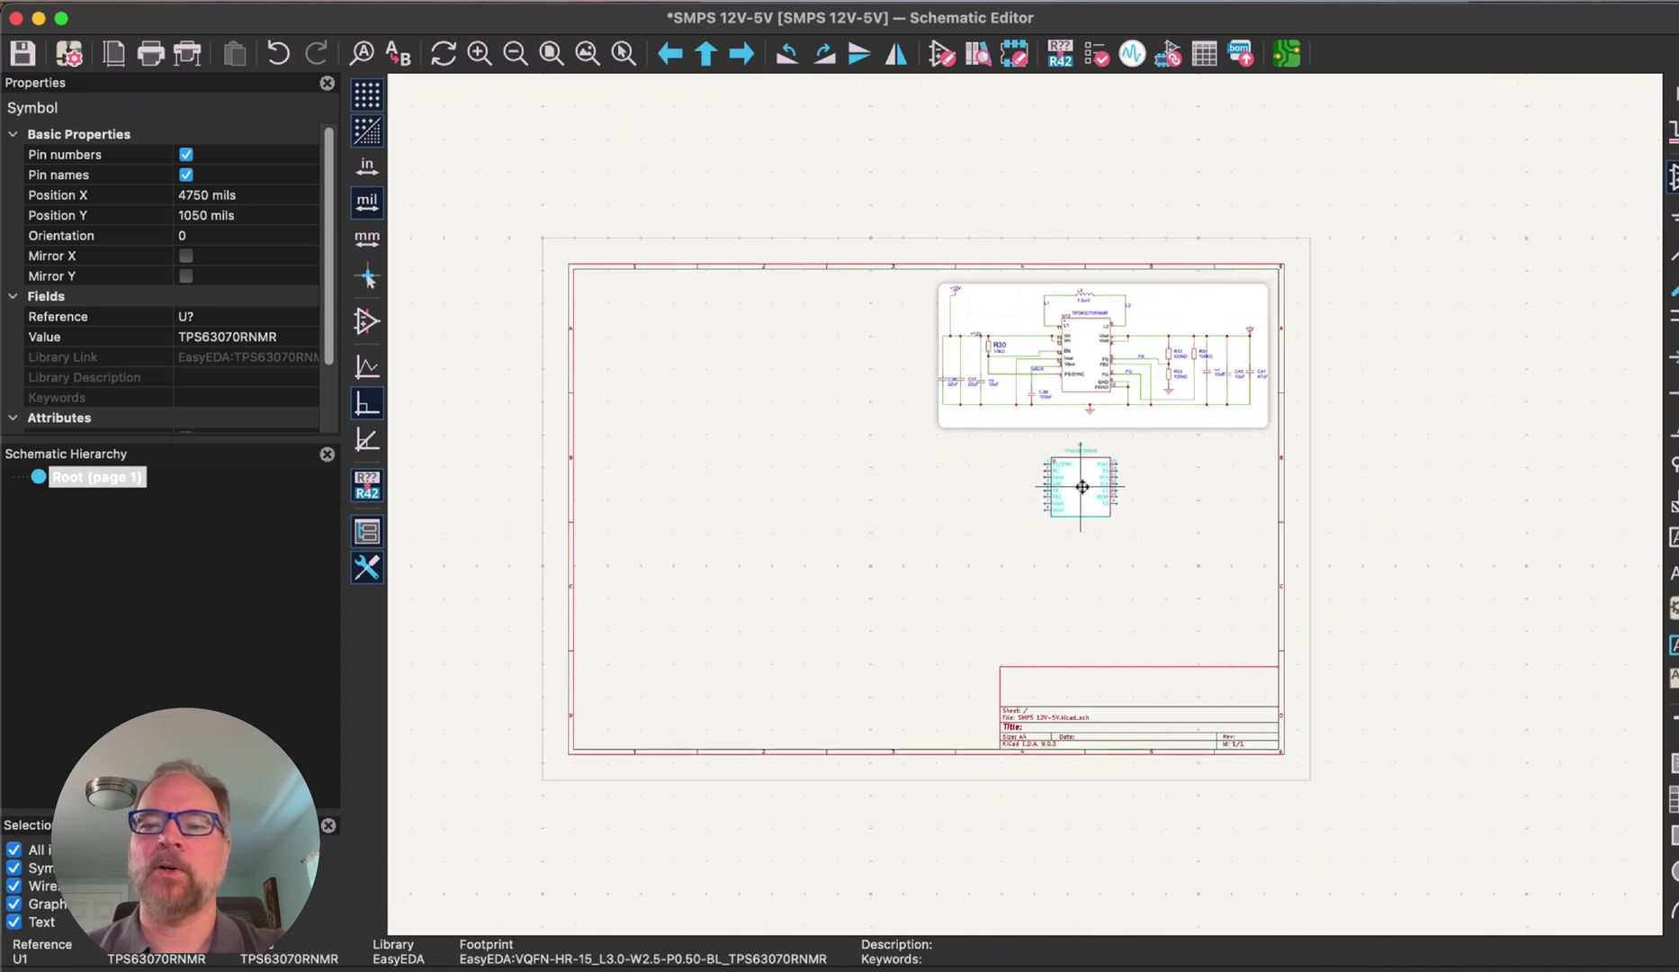
scroll(1085, 487, down, 1)
click(1027, 506)
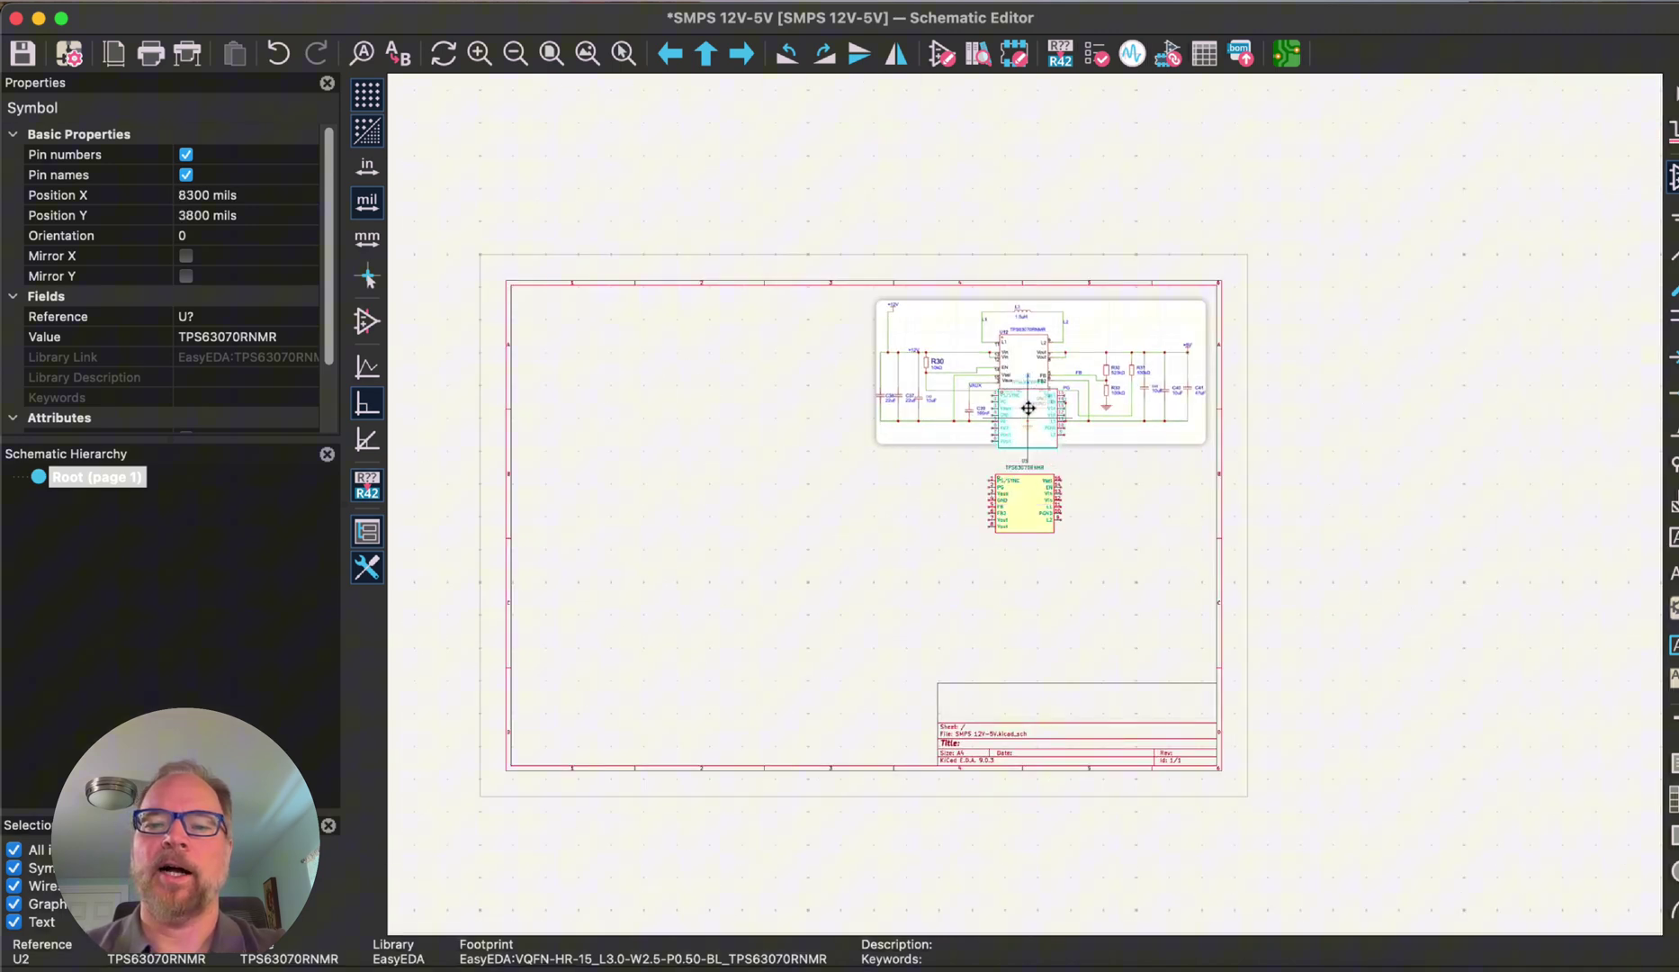
key(Escape)
- Open U1's symbol from the schematic for editing, without opening the library version
scroll(1017, 401, up, 2)
scroll(1027, 510, up, 2)
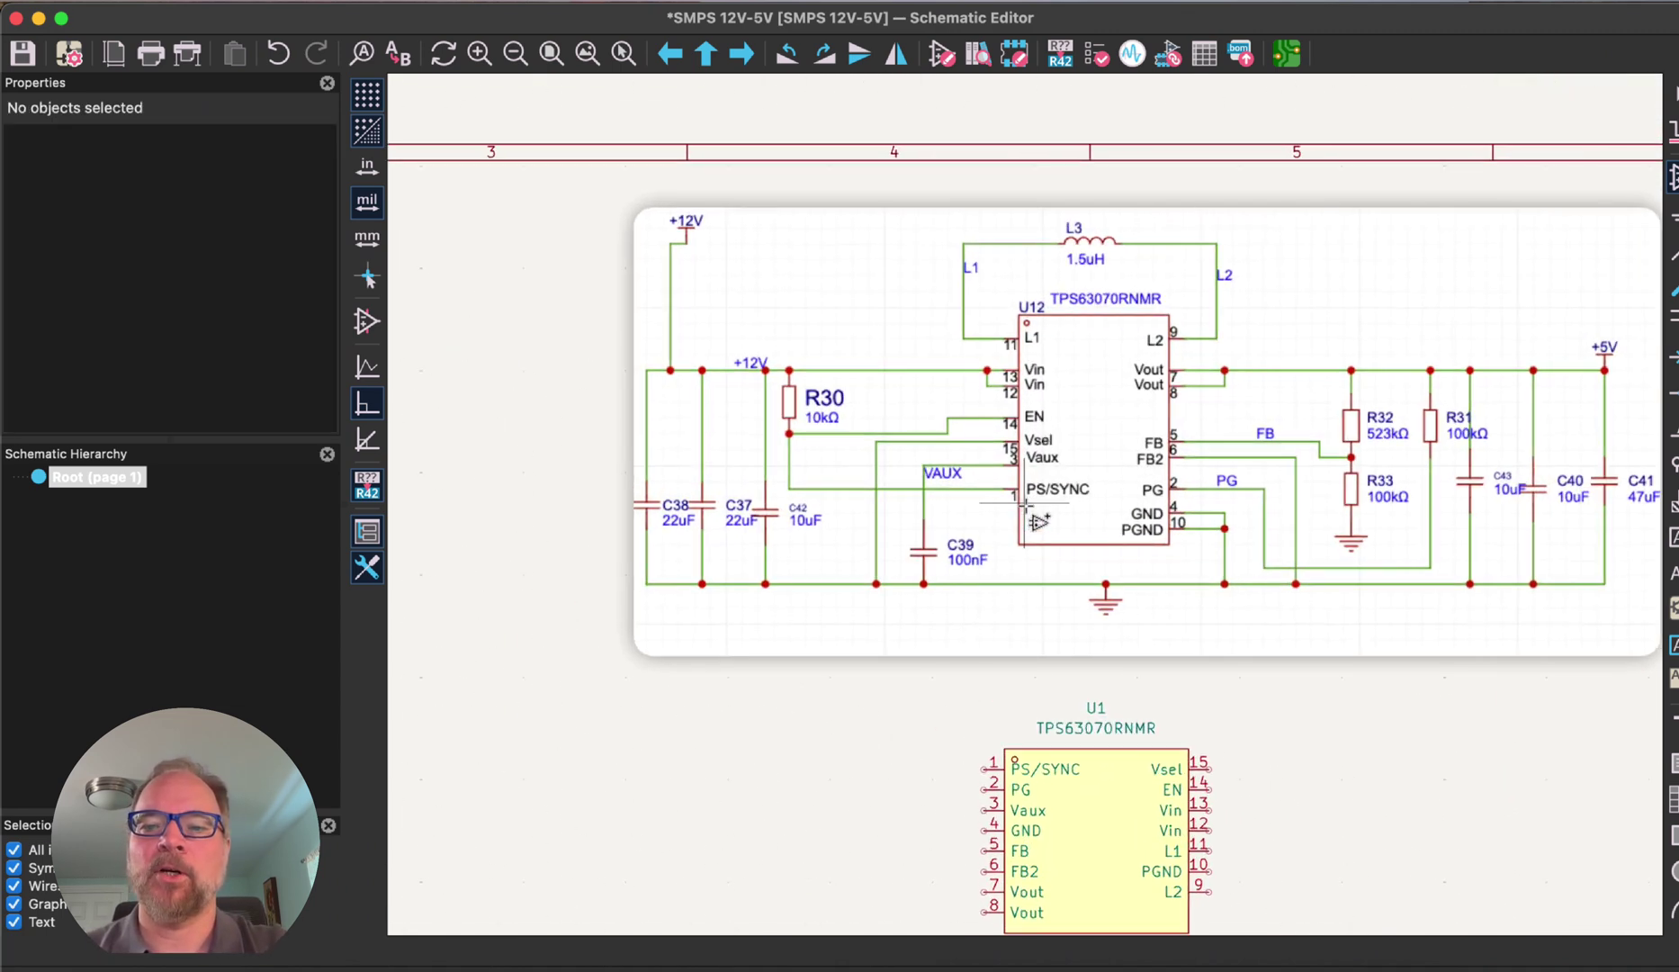
scroll(1044, 634, right, 1)
scroll(1044, 634, down, 1)
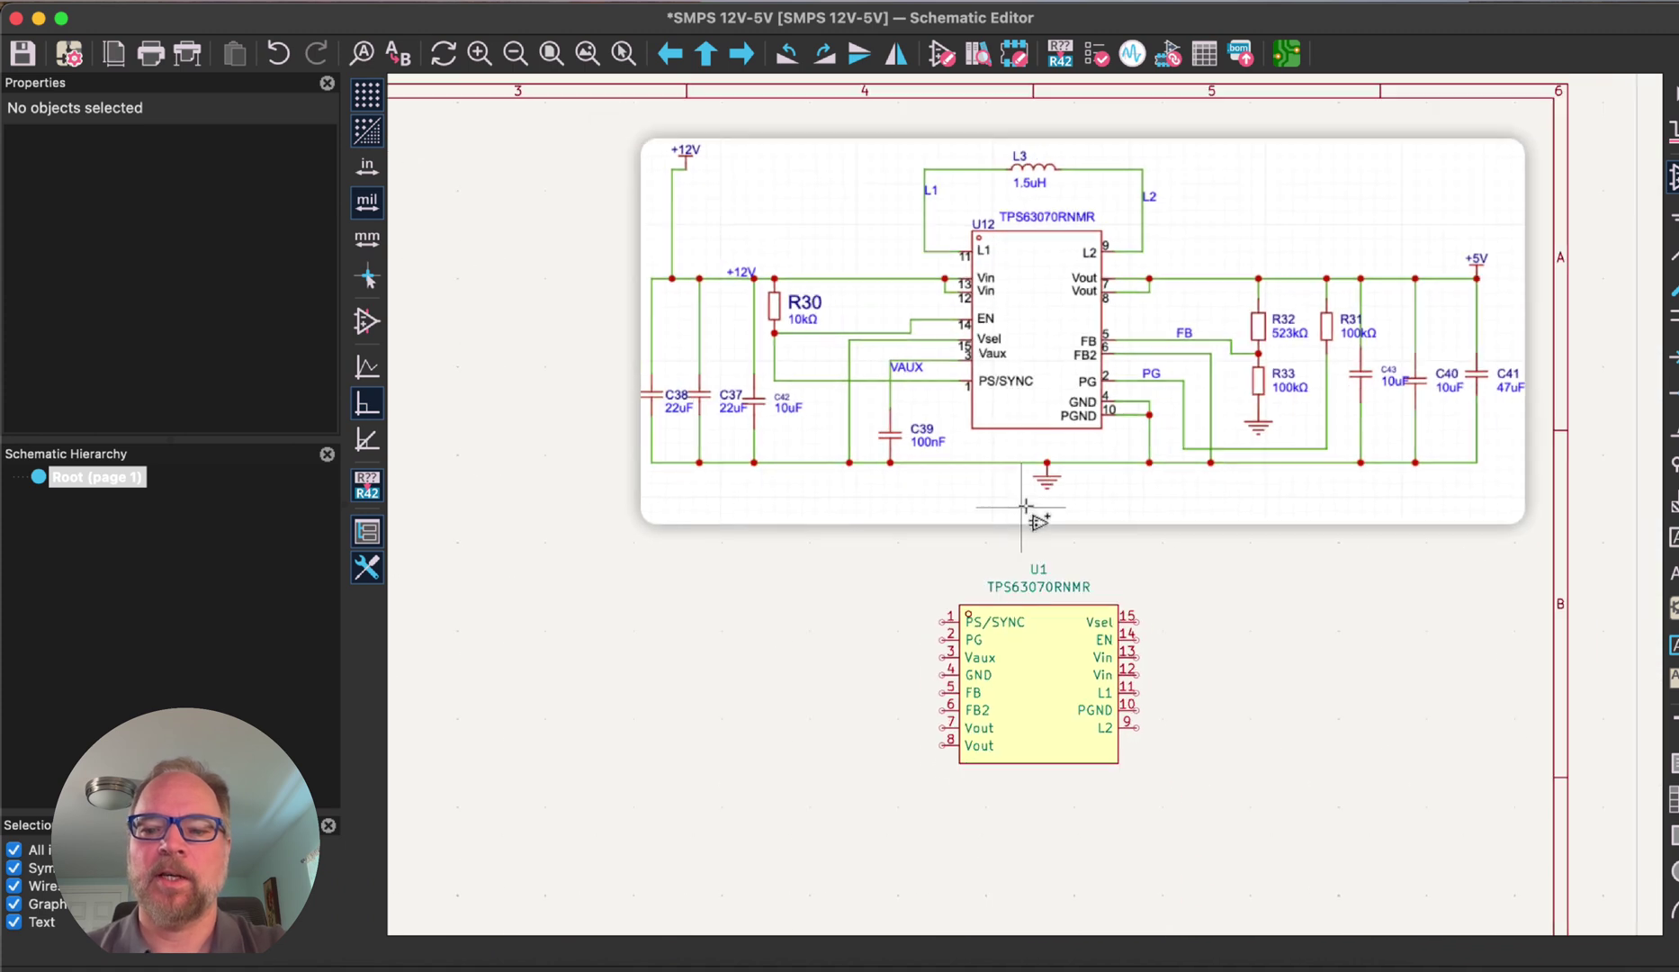
scroll(1042, 500, up, 1)
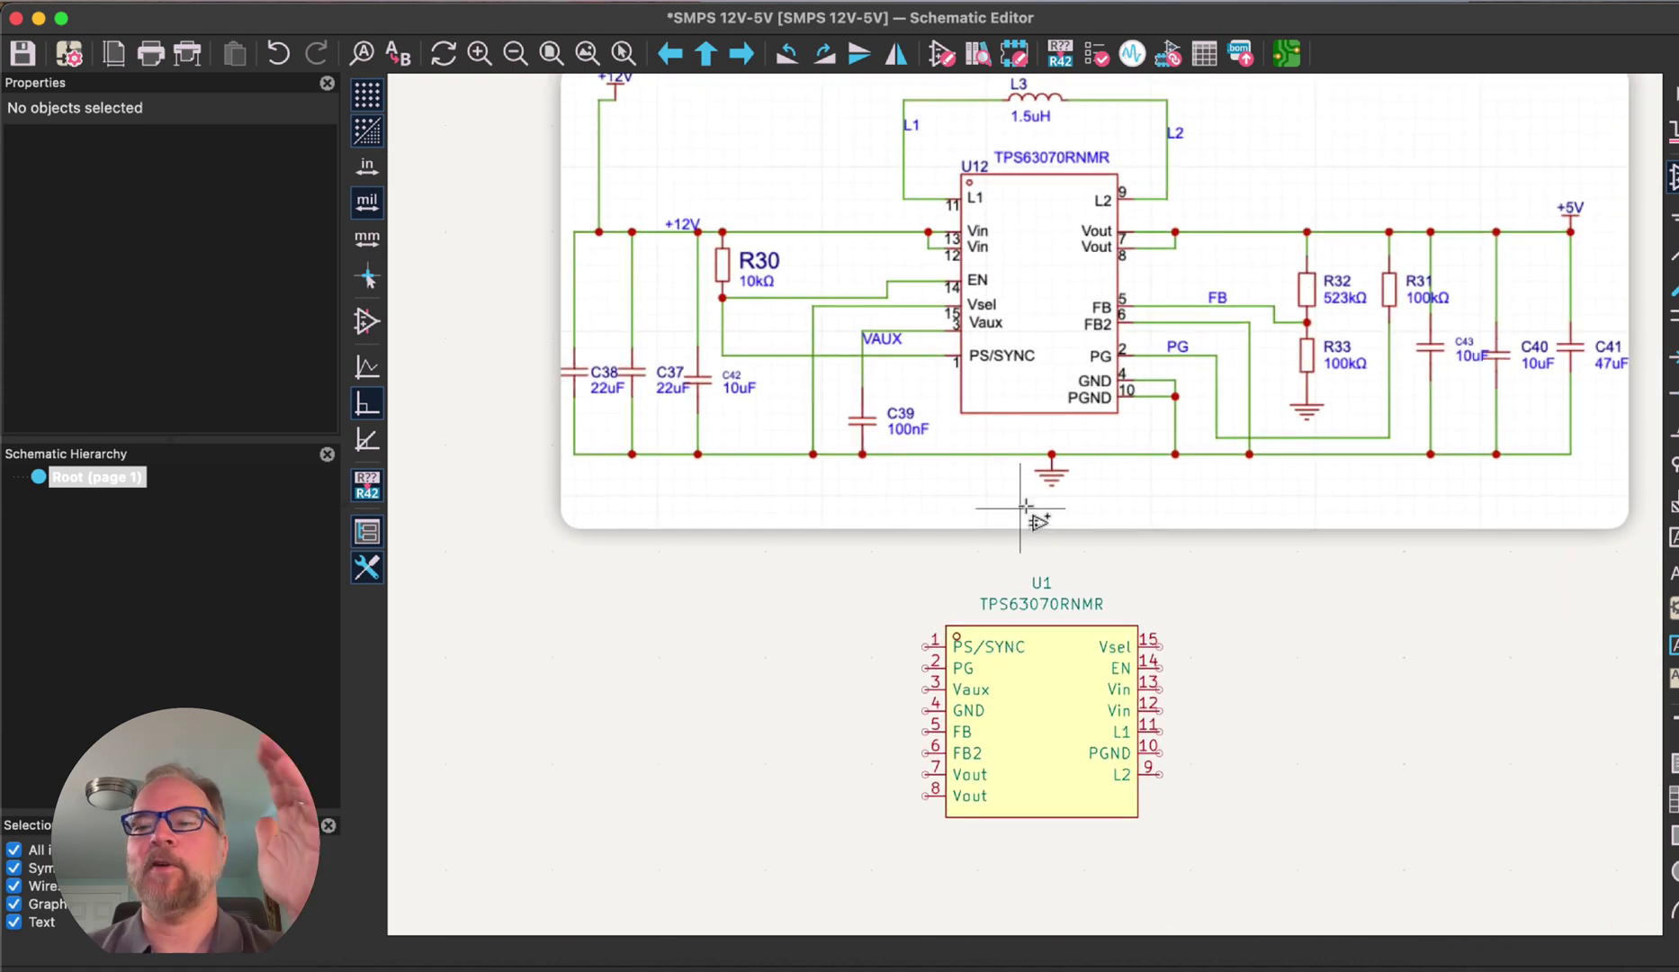
scroll(1025, 505, down, 3)
scroll(1026, 506, down, 1)
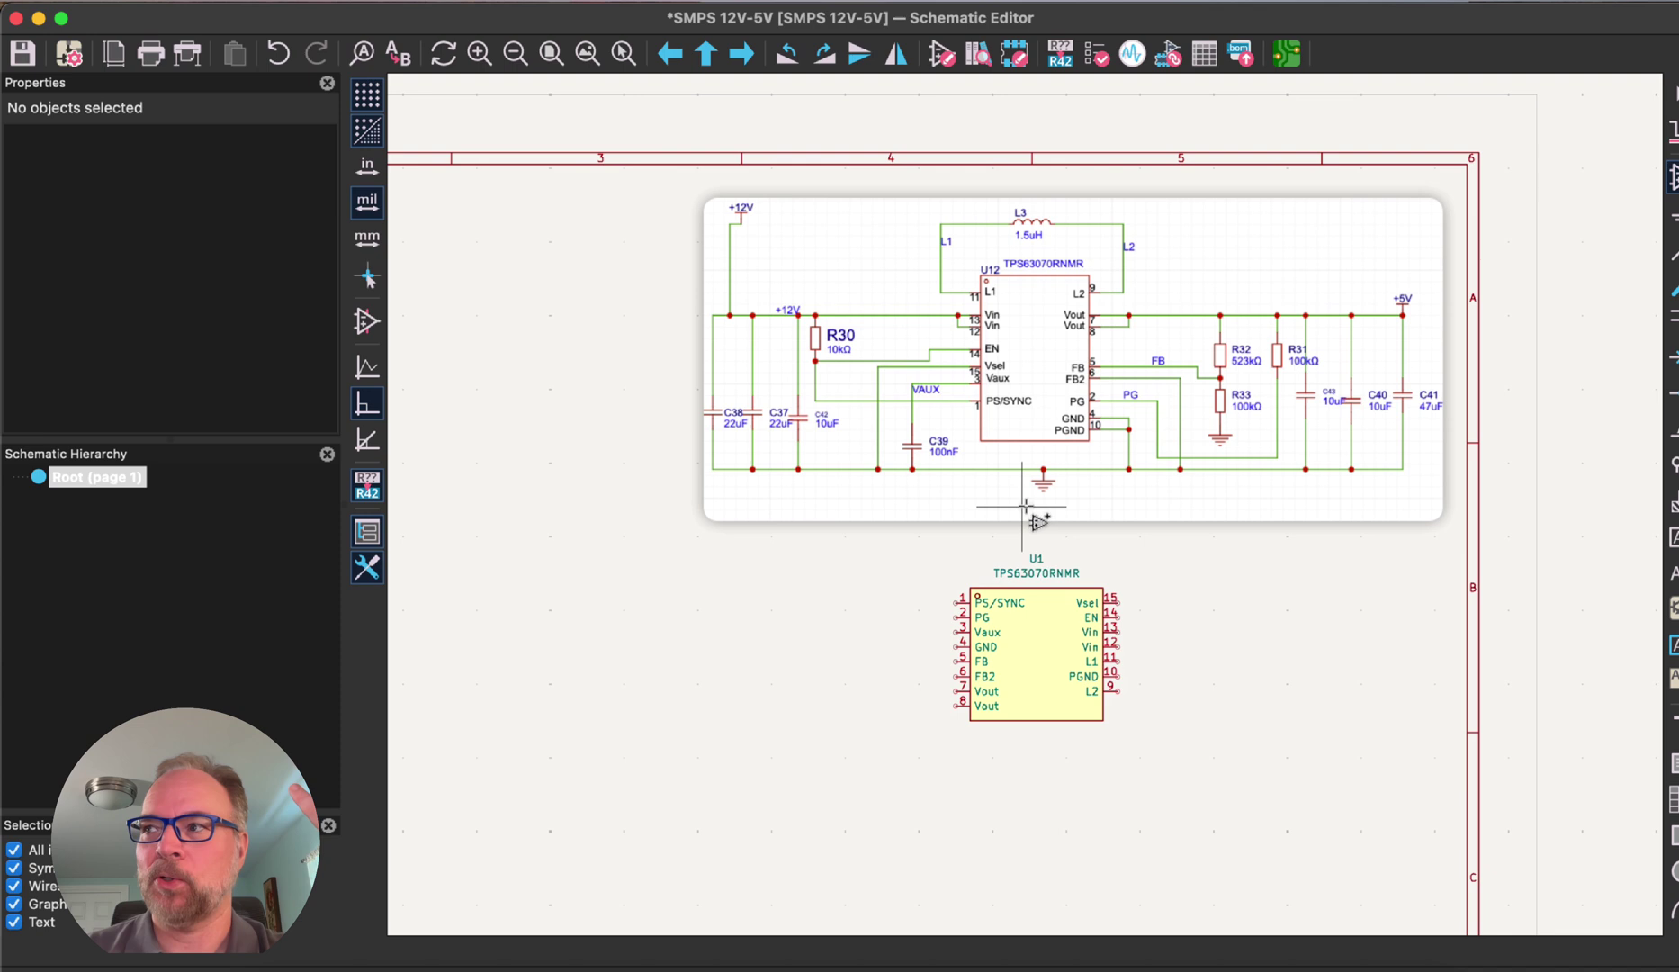
scroll(1026, 507, up, 2)
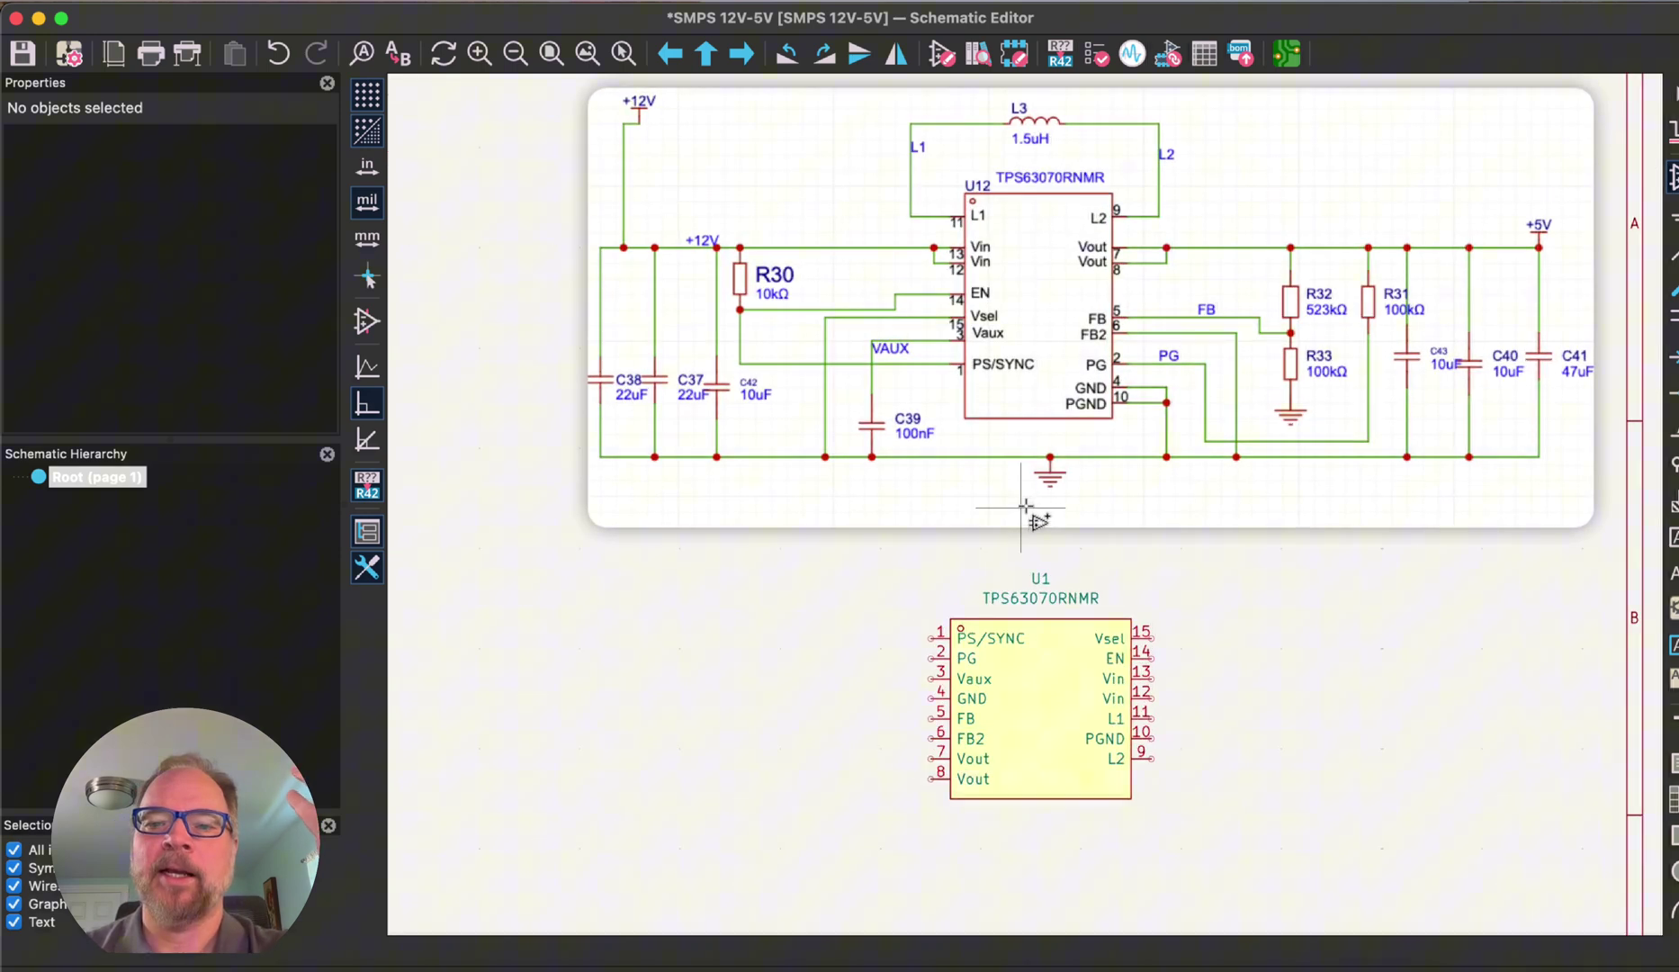
click(1008, 725)
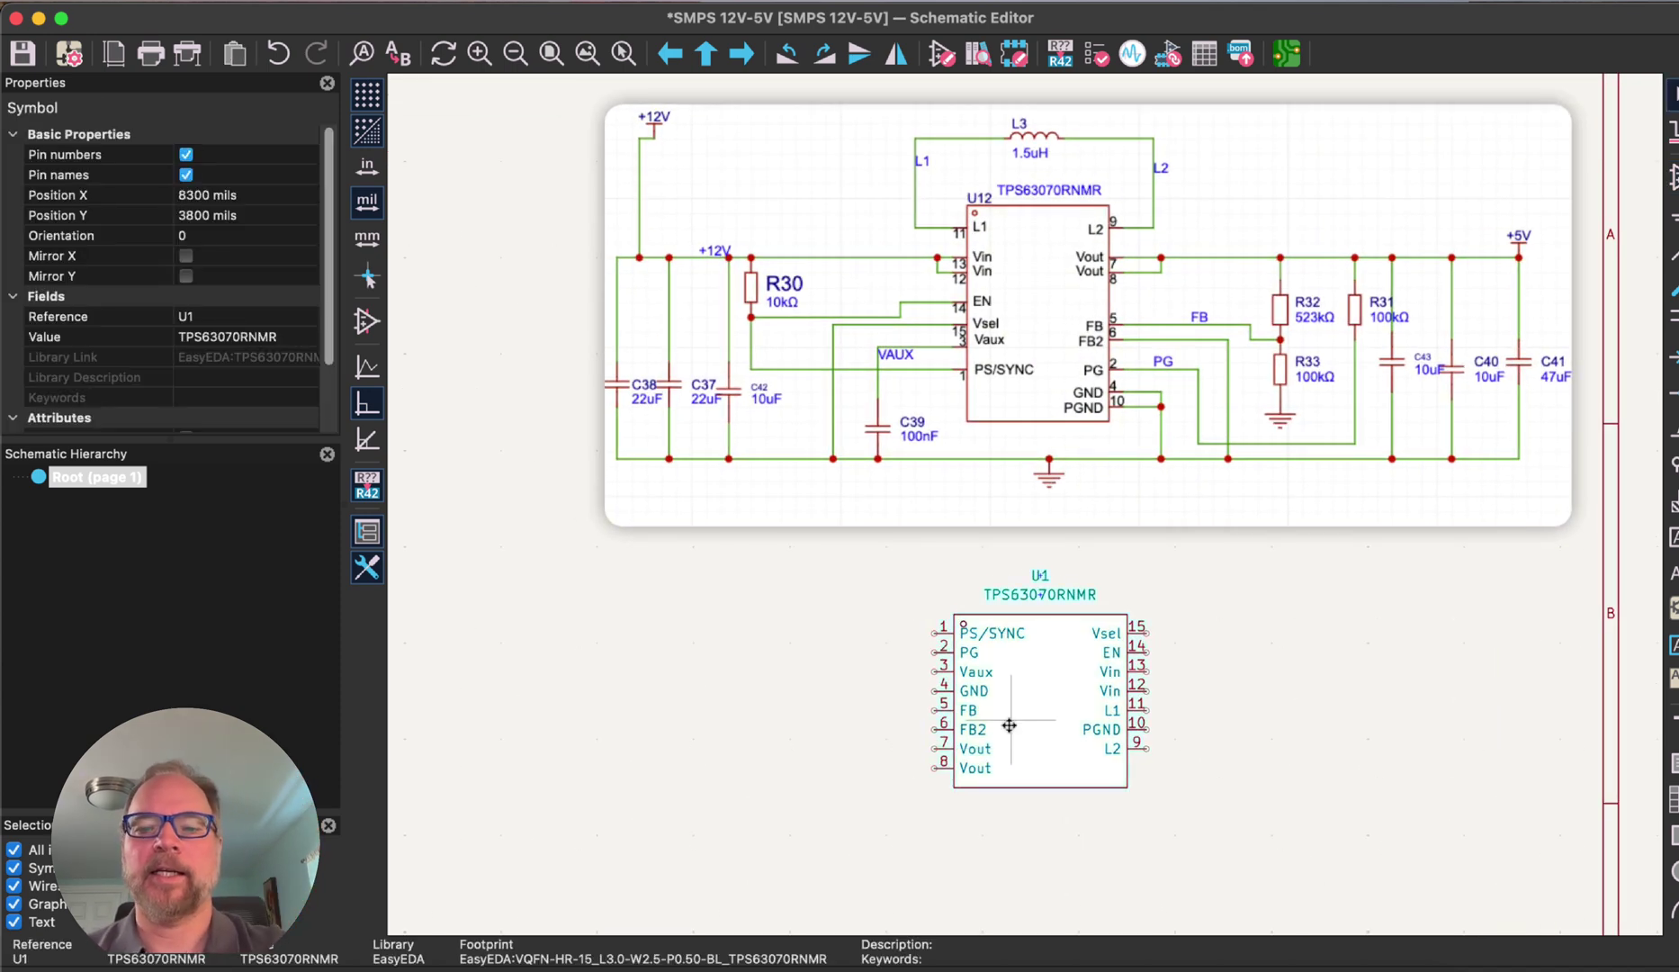
double_click(1010, 730)
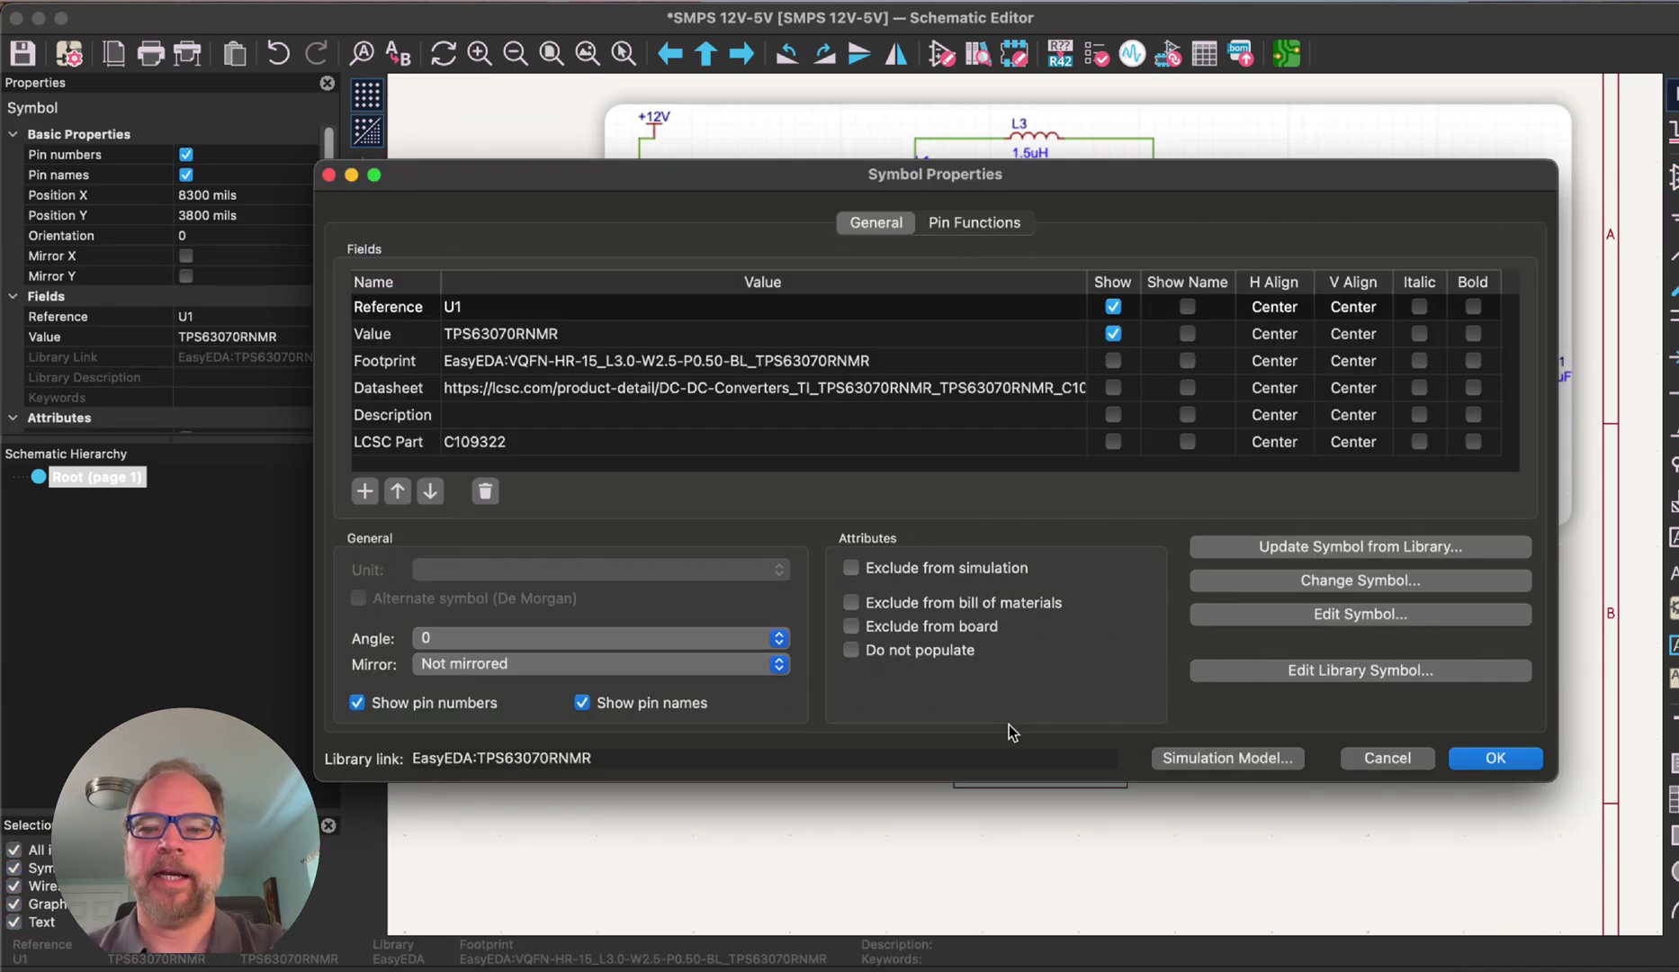
click(1343, 615)
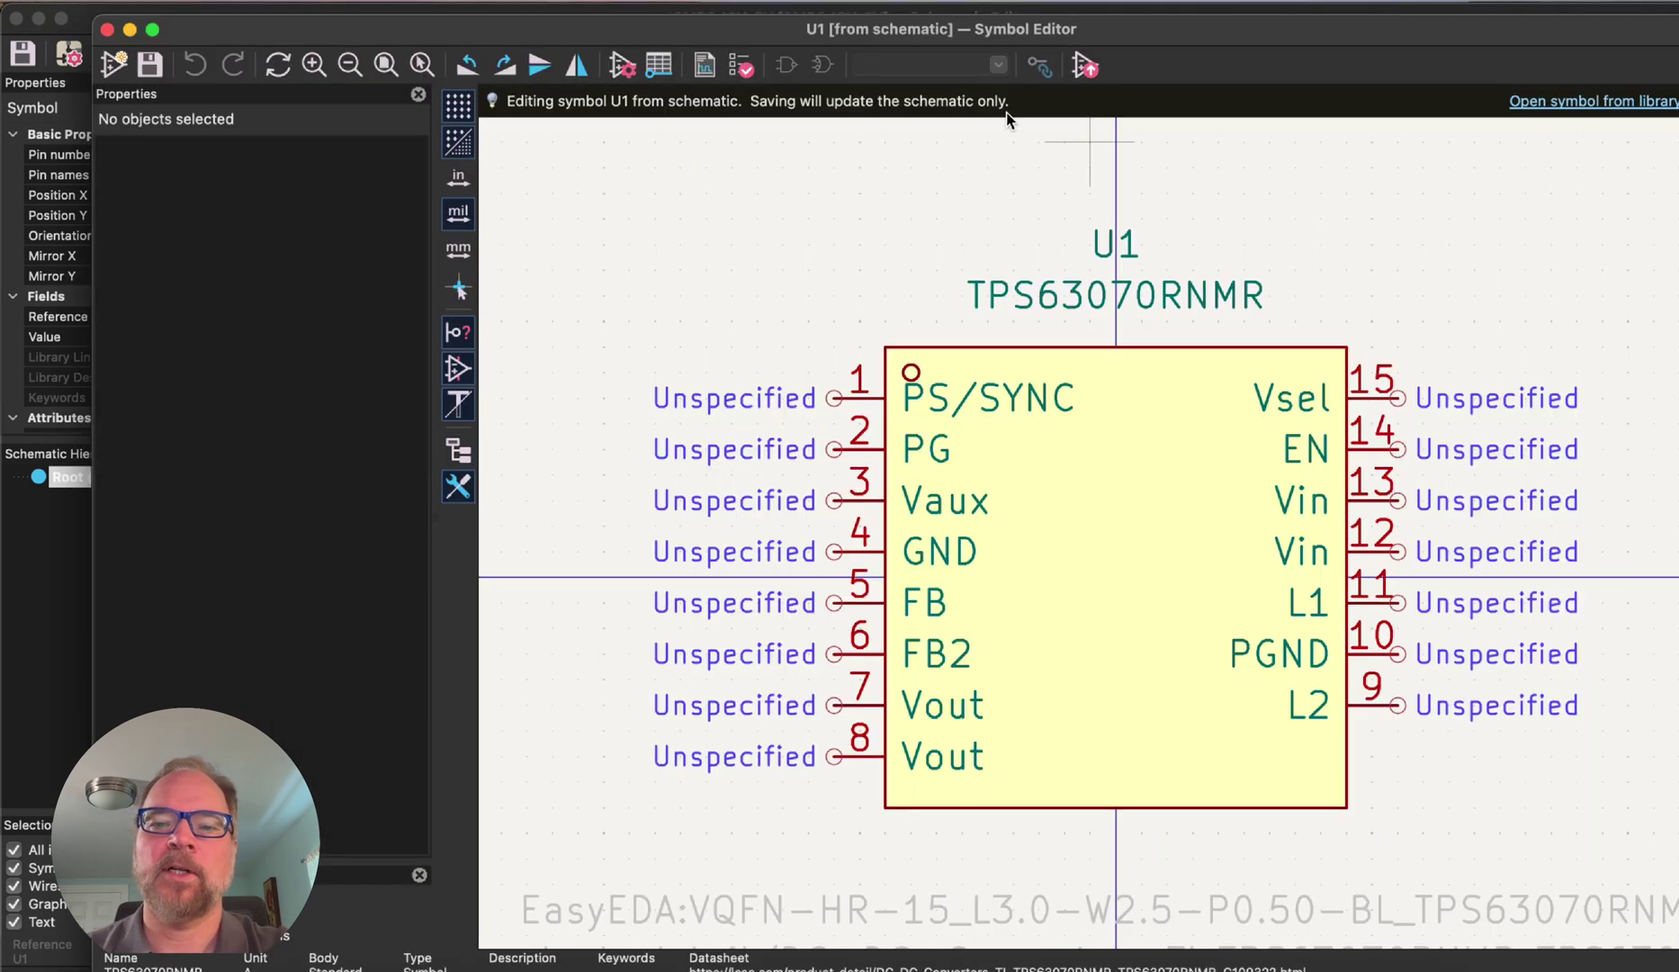
drag(811, 34, 752, 141)
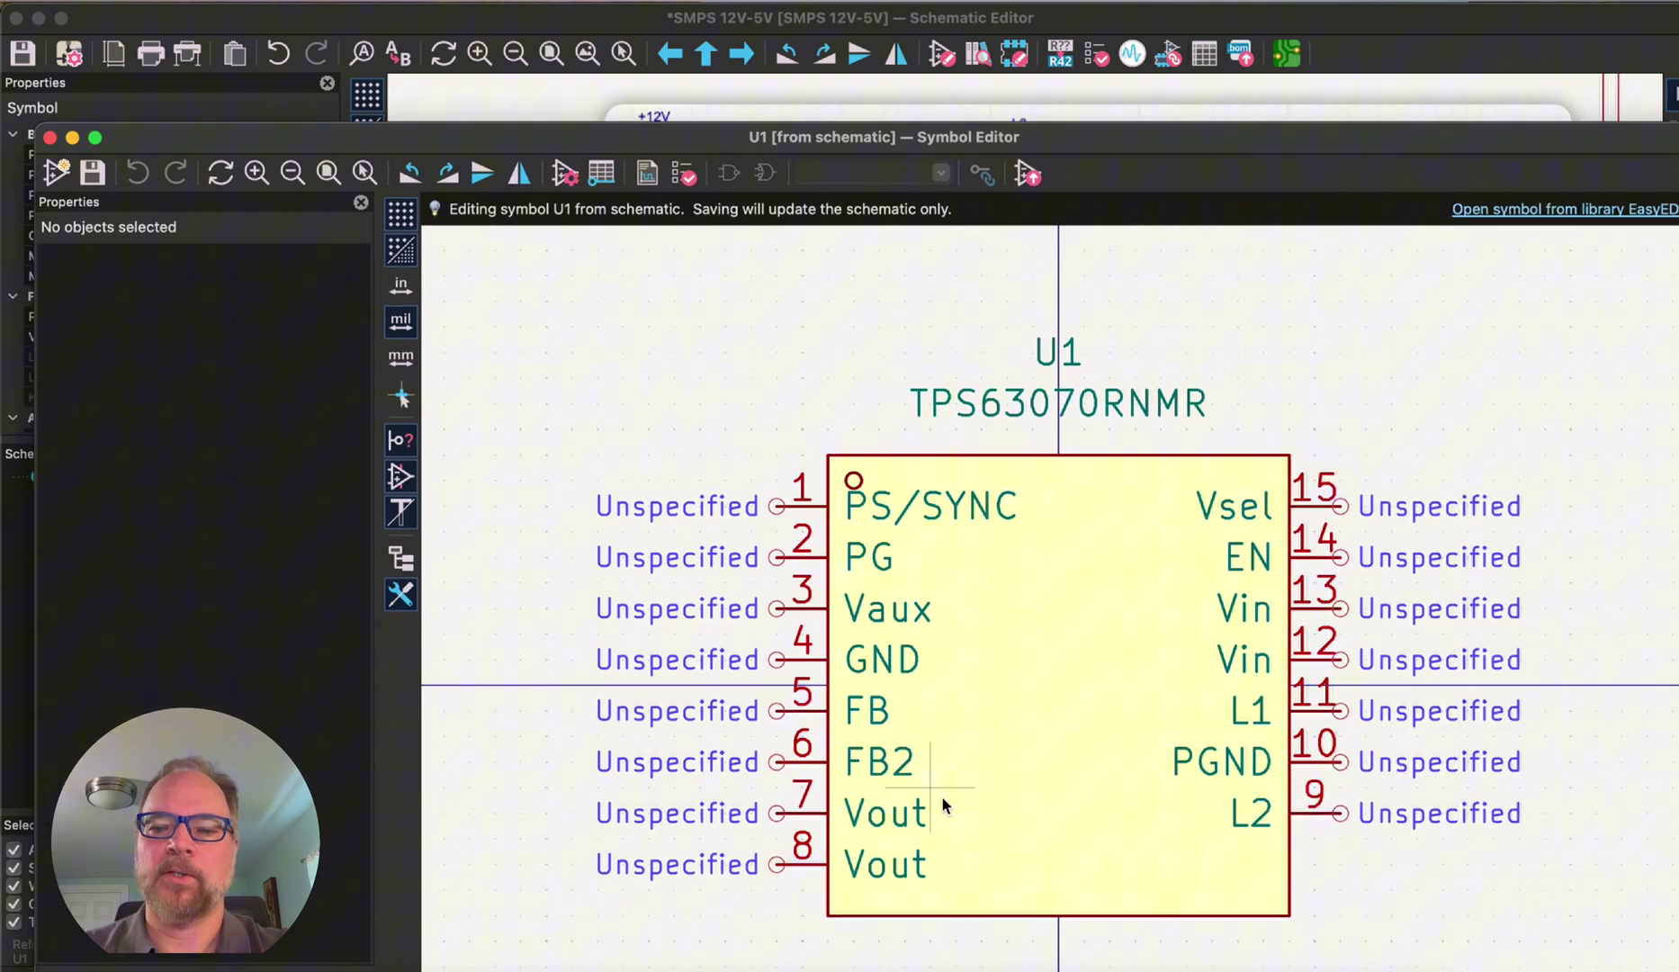
- Move pins 1 to 8 clear of U1's body and put L1 pin 11 and Vin pins 12 and 13 at its upper-left edge
click(1317, 713)
drag(1322, 706, 814, 435)
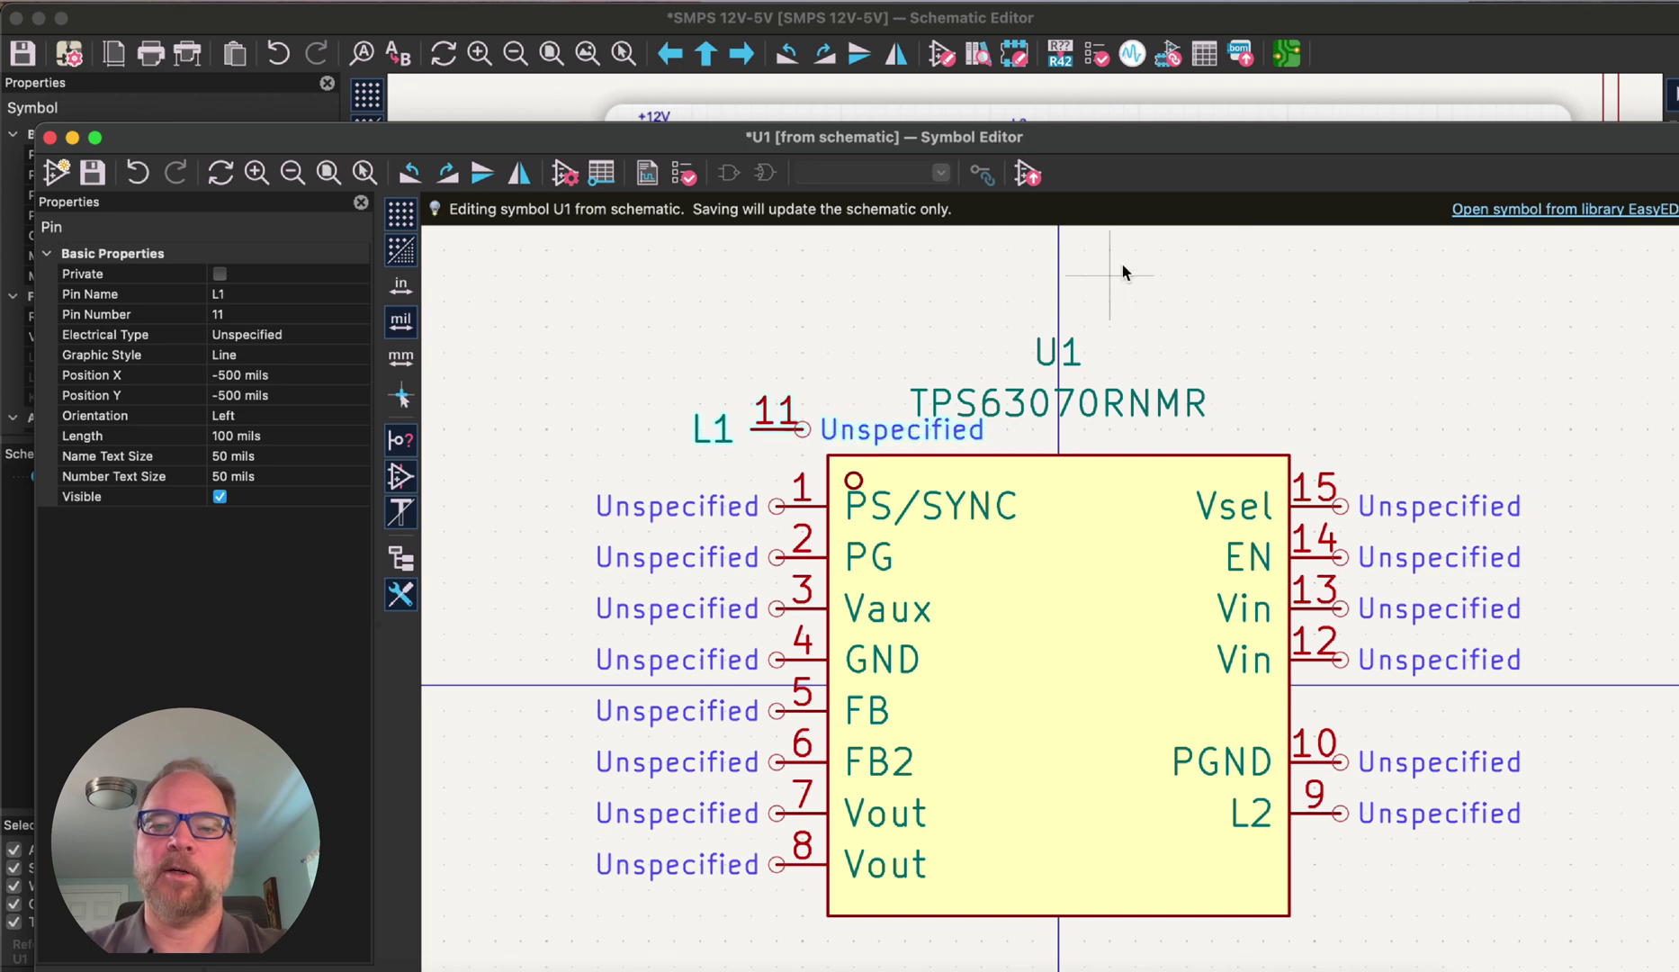
drag(1215, 135, 1279, 531)
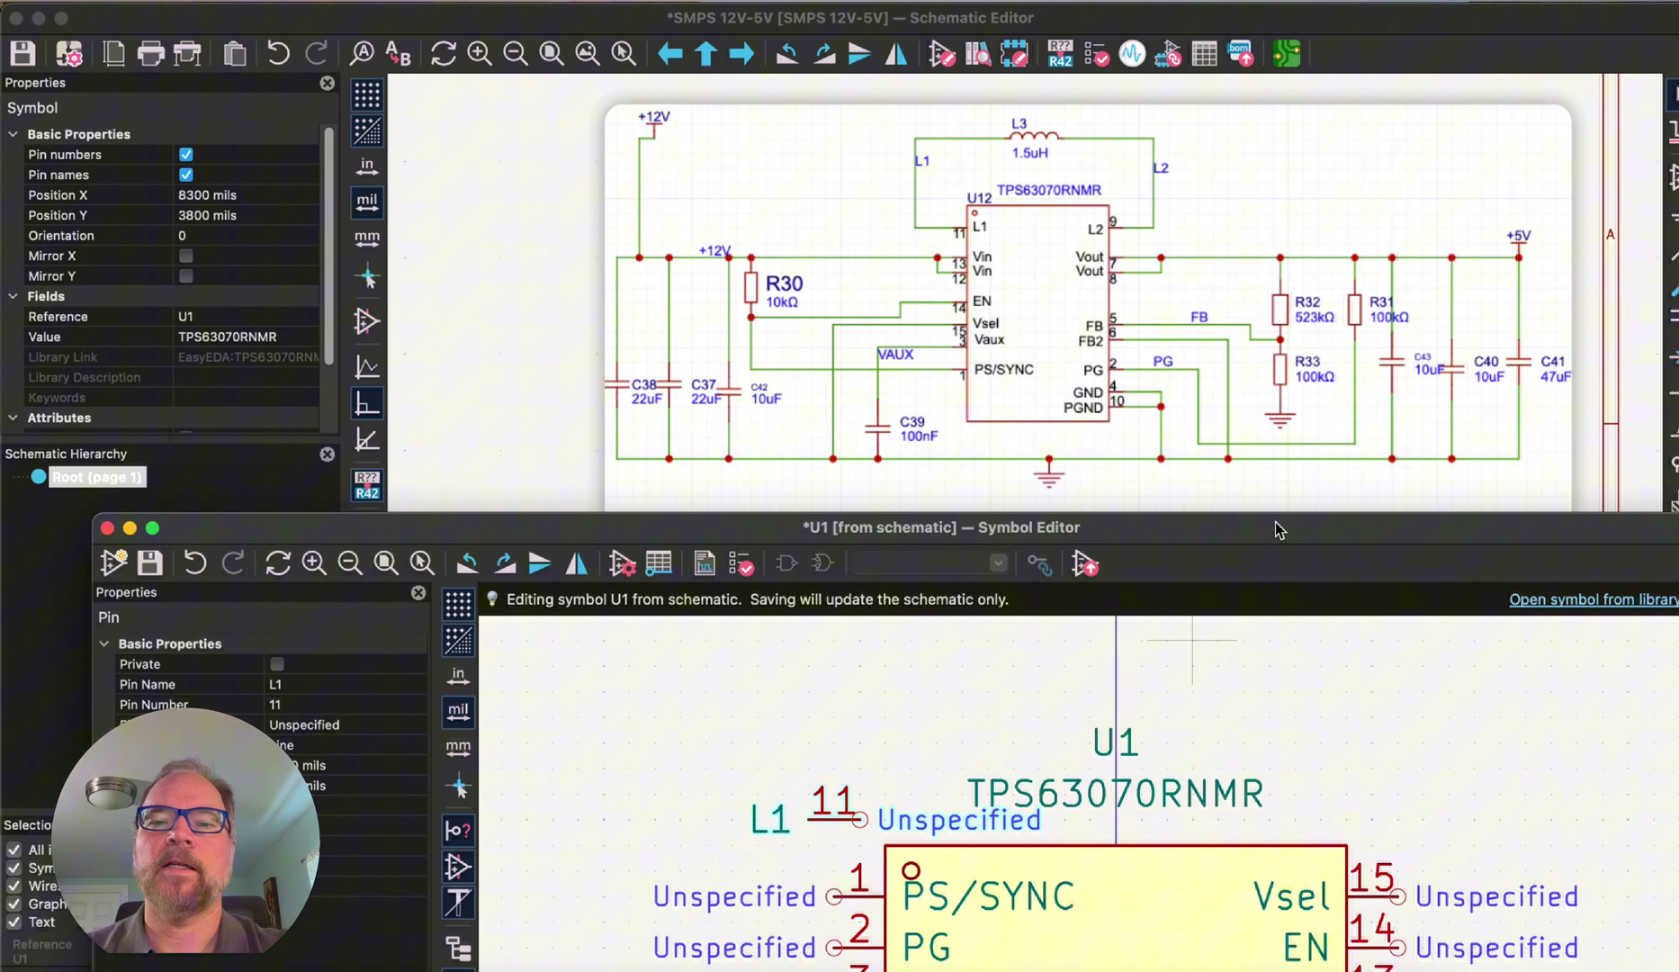
drag(1275, 522, 1166, 110)
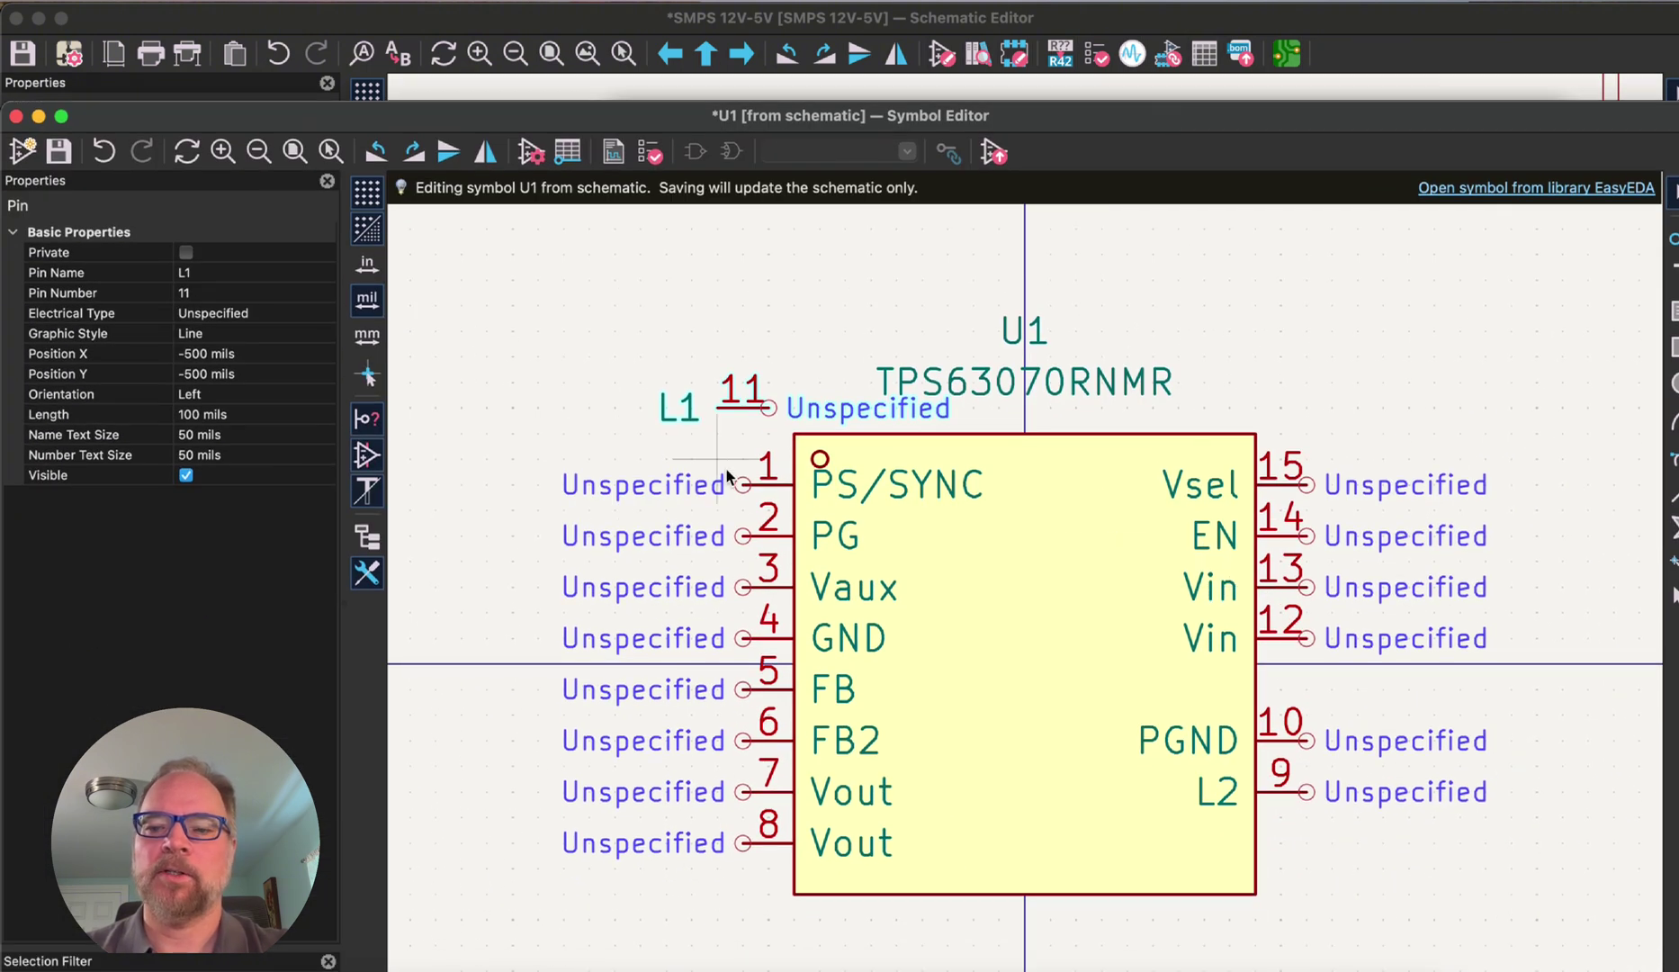
drag(831, 486, 700, 621)
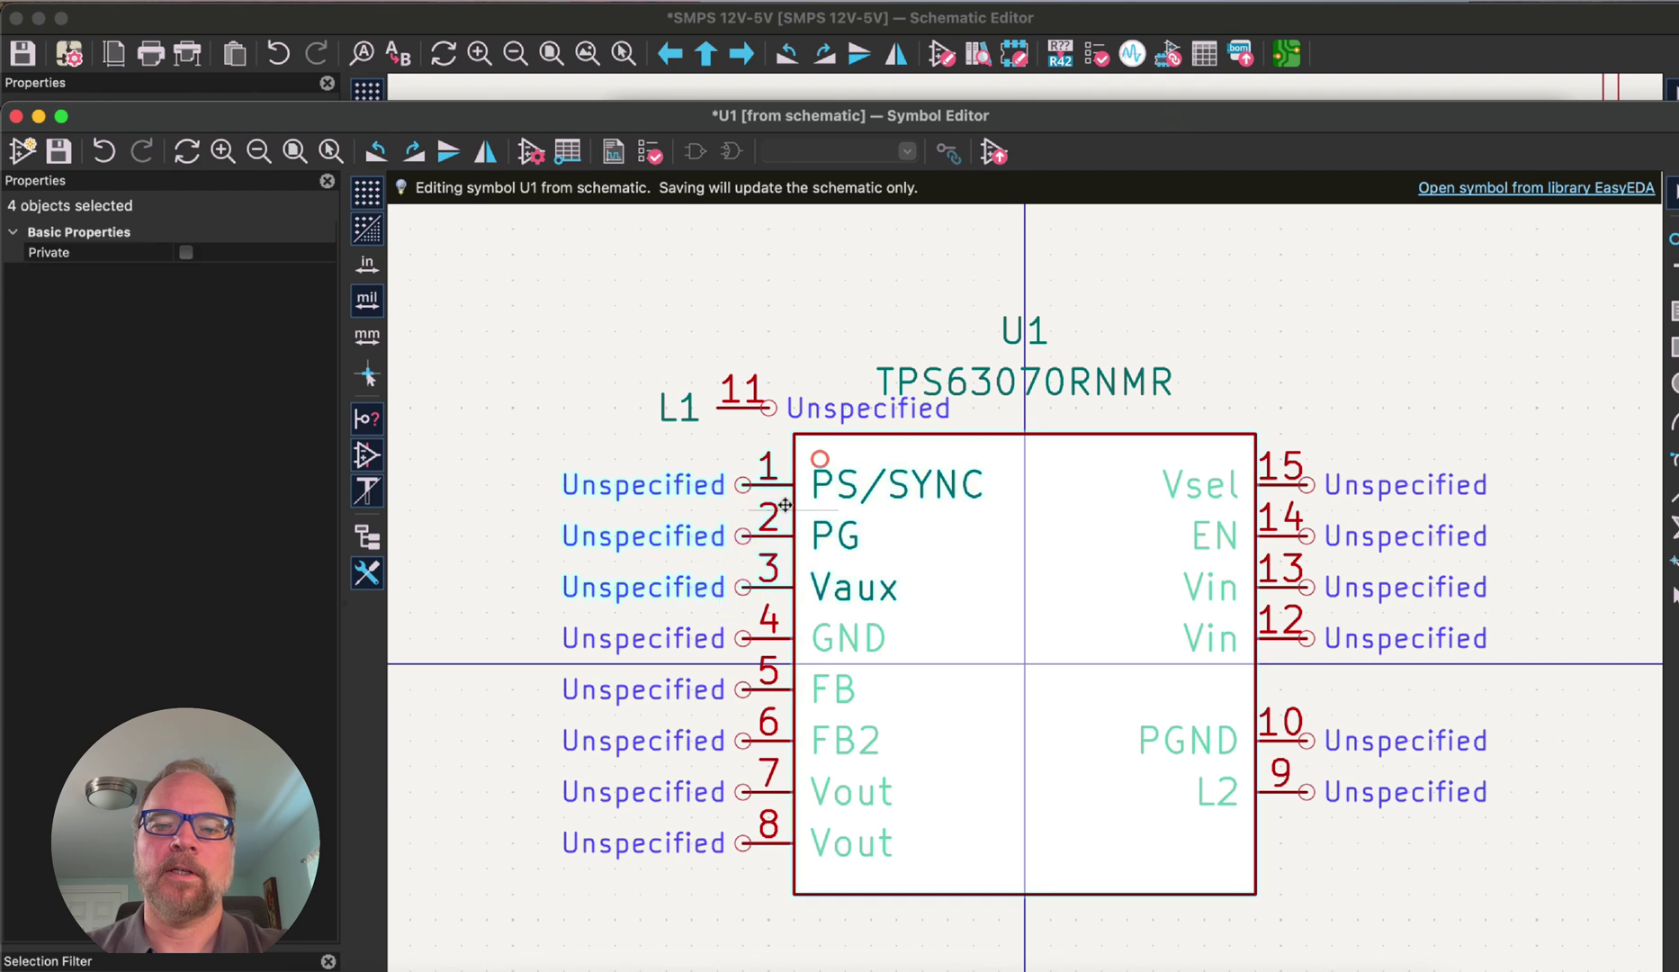
click(735, 477)
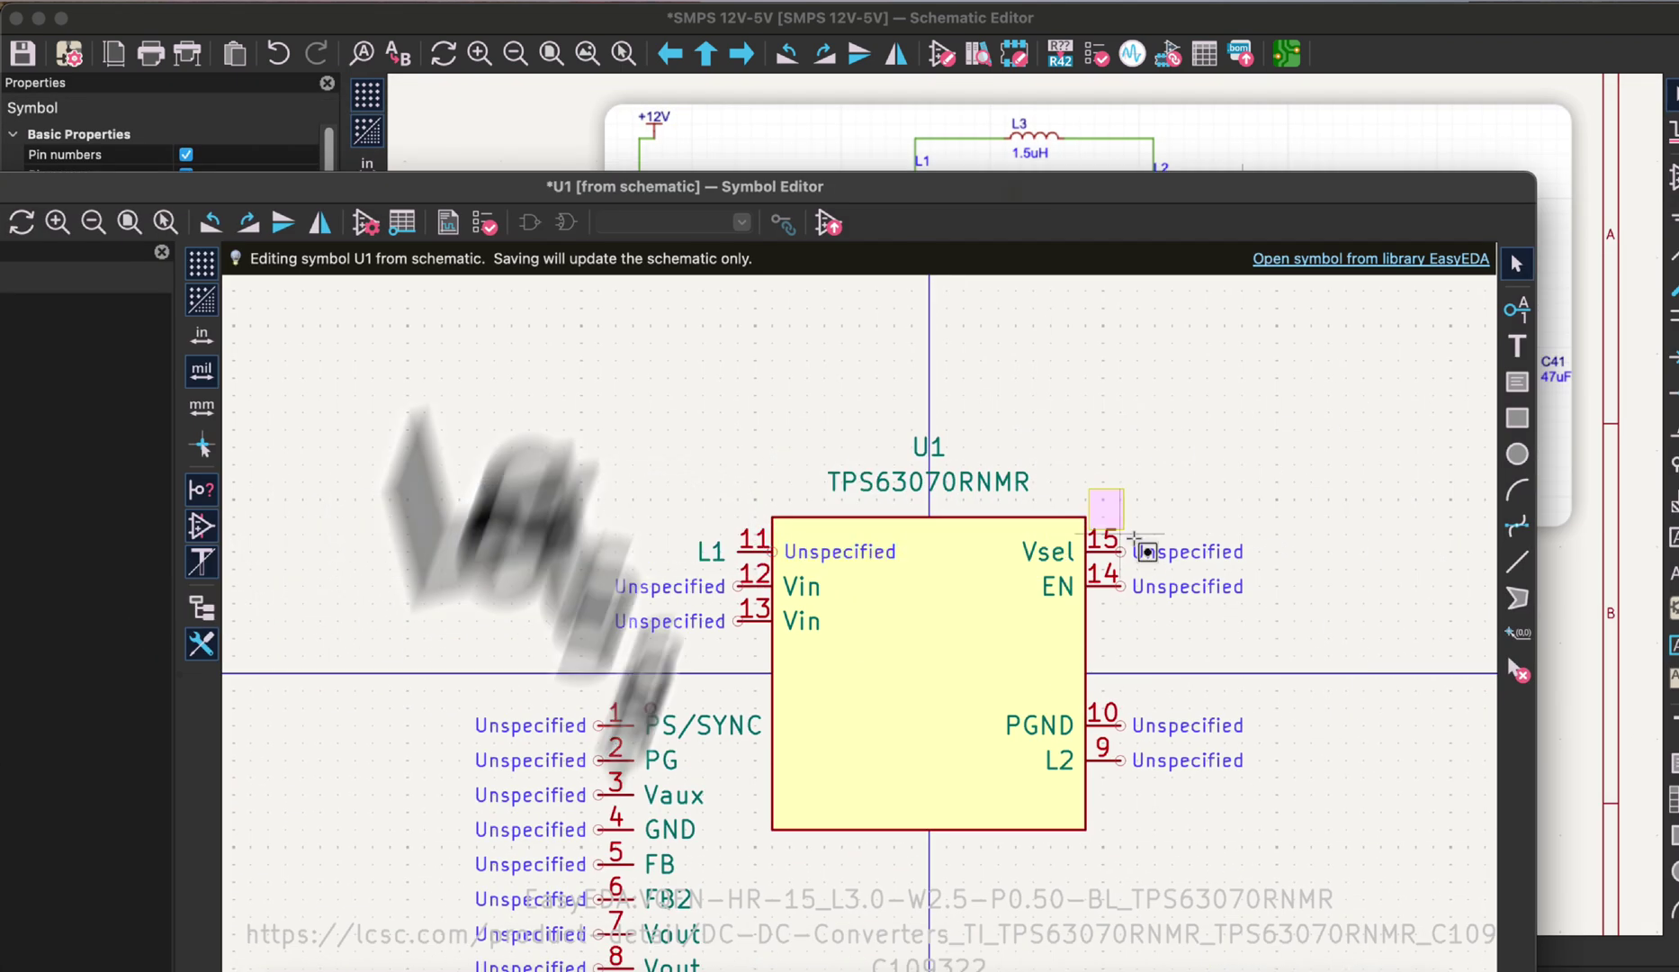
- Move Vsel pin 15 and EN pin 14 clear of the body and put L2 pin 9 at the top of its right edge
drag(1135, 538, 1328, 689)
drag(1103, 760, 1102, 551)
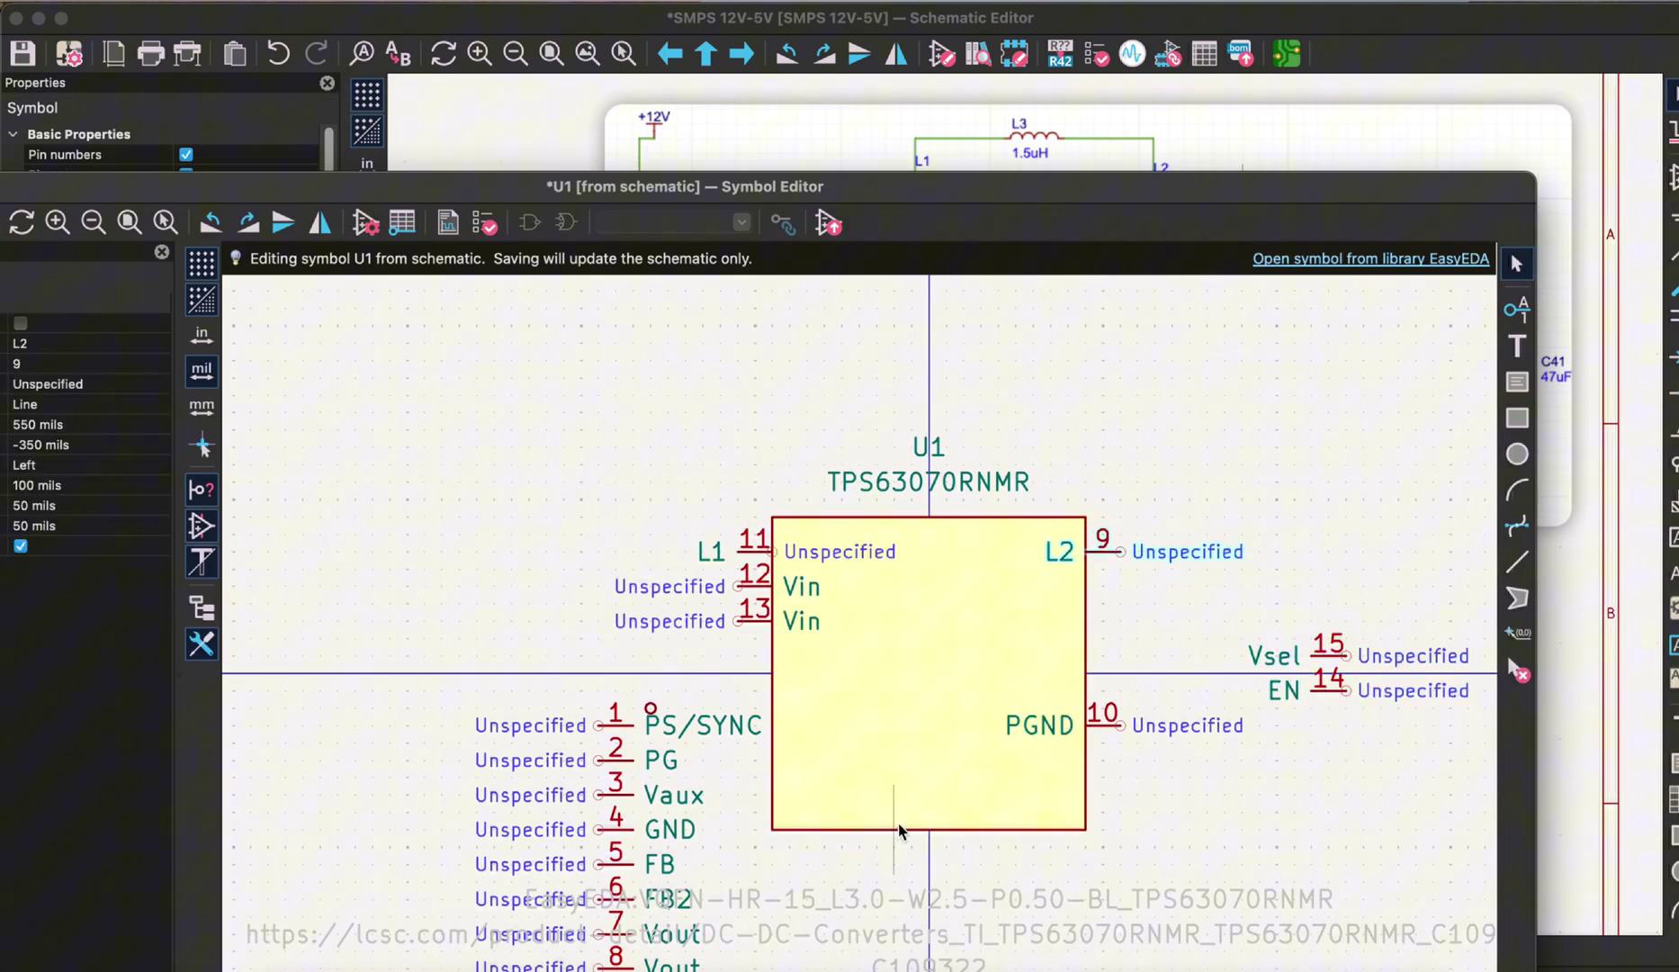
- Stretch the symbol's body rectangle downward to make room for more pins per side
click(900, 829)
drag(929, 830, 929, 970)
drag(1062, 193, 1084, 84)
- Move Vout pins 7 and 8 and feedback pins 5 and 6 to the body's right edge, and lower PGND pin 10
drag(590, 802, 681, 888)
drag(630, 826, 1118, 513)
drag(1138, 81, 1066, 132)
drag(1054, 667, 1054, 822)
drag(661, 791, 572, 854)
drag(575, 806, 1062, 668)
drag(1020, 139, 986, 176)
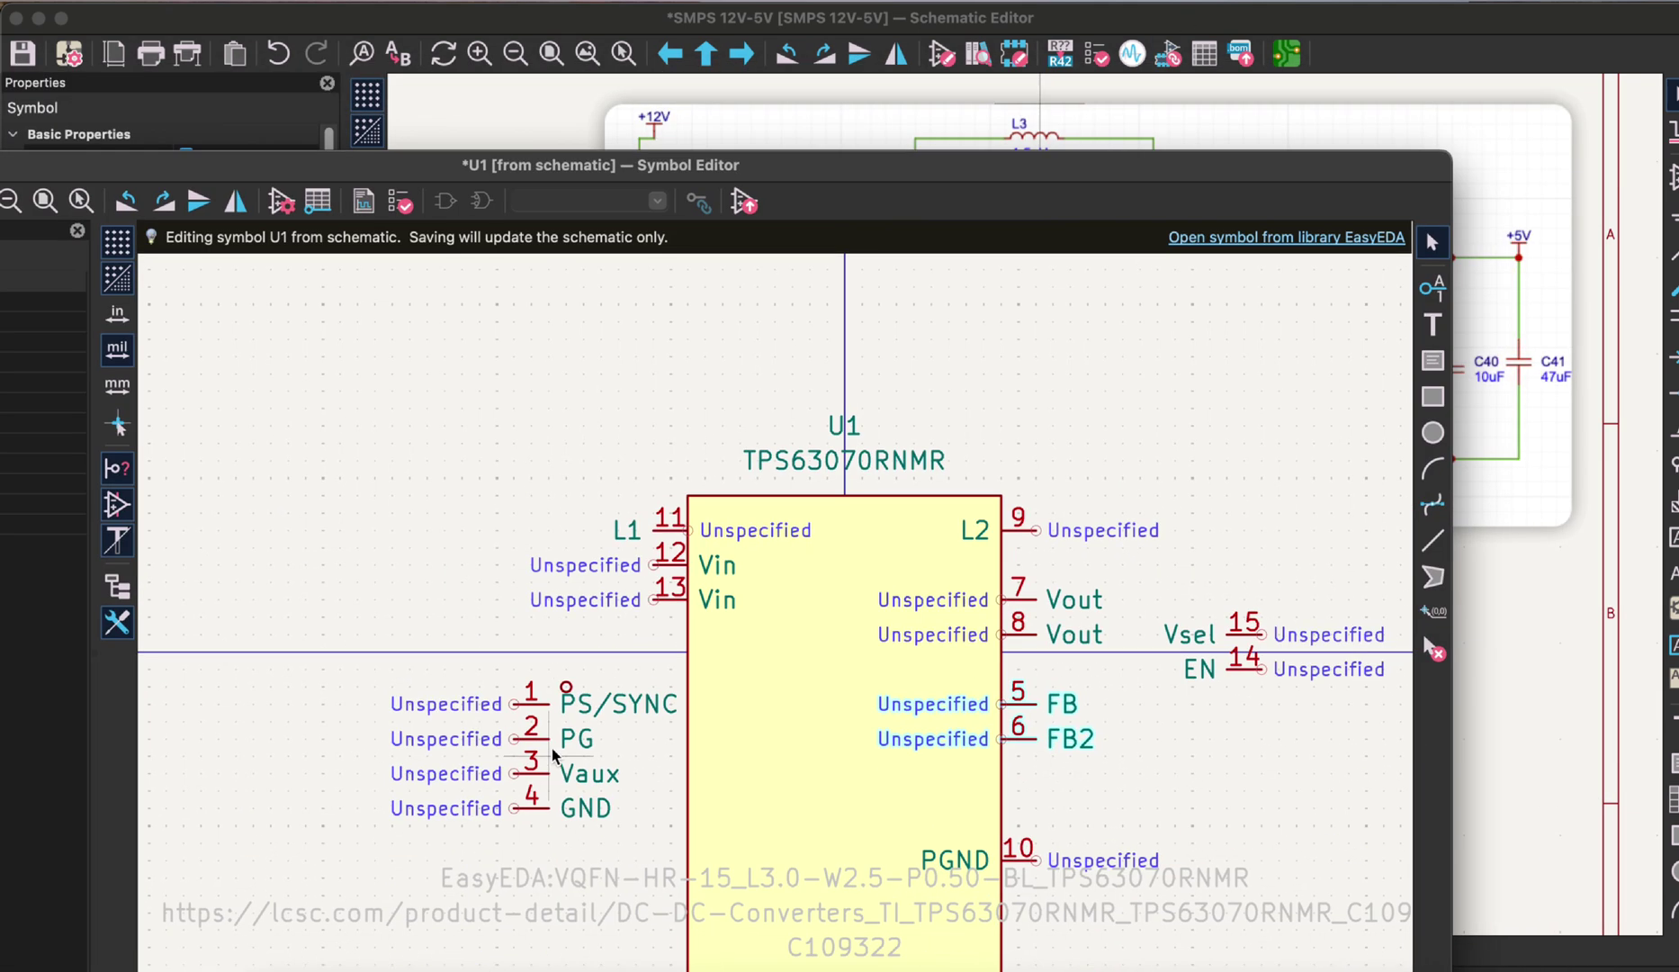
- Move PG pin 2 and GND pin 4 to the right edge around PGND pin 10, mirroring GND horizontally
drag(547, 739, 1034, 826)
click(1212, 123)
drag(1034, 18, 1035, 629)
click(1034, 539)
scroll(1046, 762, down, 4)
drag(432, 643, 689, 704)
key(x)
- Mirror Vout pins 7 and 8 and FB and FB2 pins 5 and 6 horizontally and align them to the right edge
click(691, 534)
key(x)
drag(670, 536, 689, 535)
key(x)
drag(673, 552, 694, 588)
key(x)
key(x)
drag(679, 607, 698, 607)
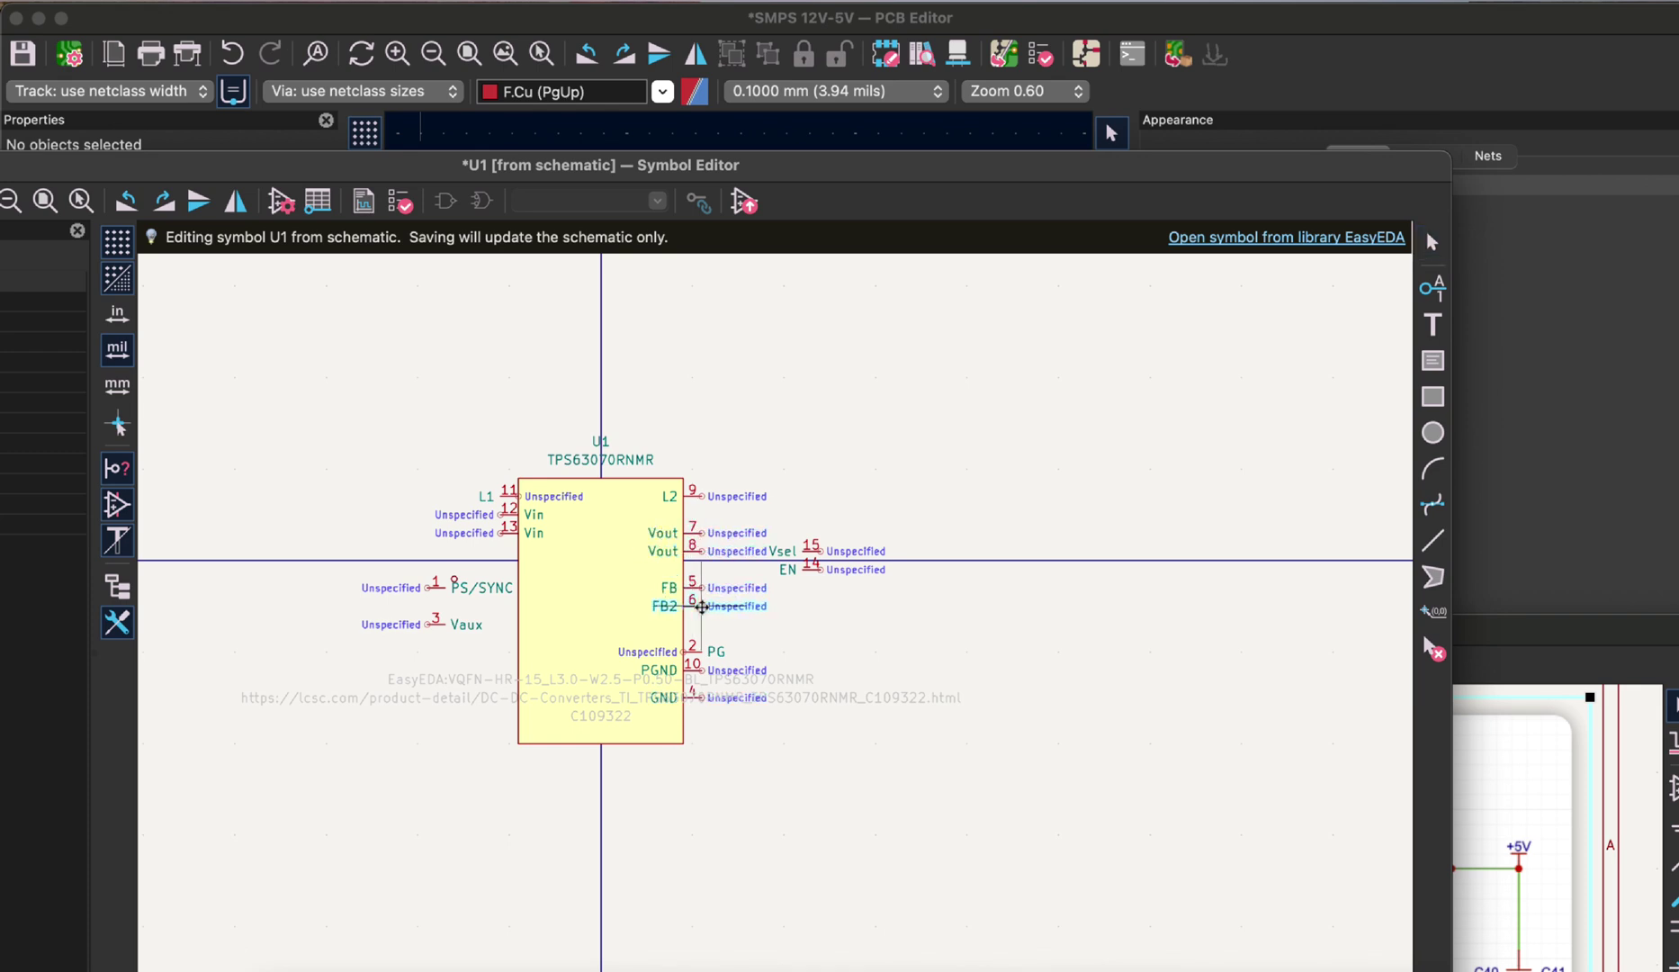
- Move PS/SYNC pin 1 and Vaux pin 3 to the lower part of the body's left edge, following the reference circuit
drag(948, 166, 1044, 802)
drag(908, 627, 905, 81)
drag(781, 80, 808, 18)
drag(1080, 801, 1263, 189)
click(810, 613)
drag(811, 612, 883, 694)
drag(804, 650, 895, 660)
scroll(1141, 675, down, 5)
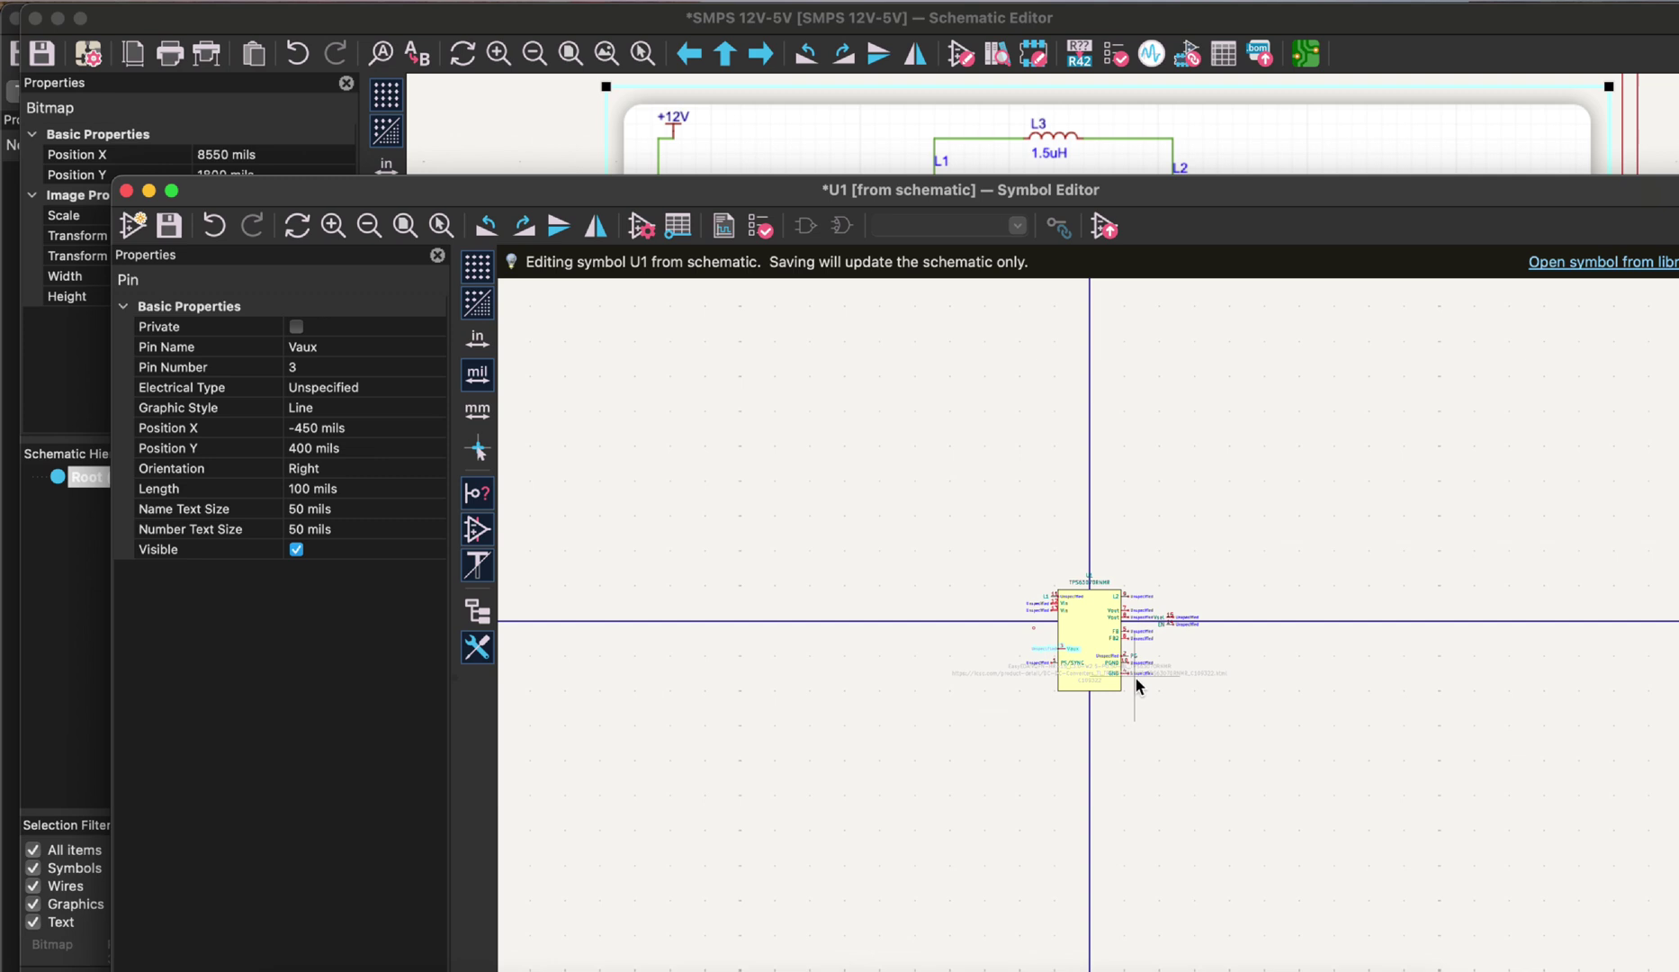
scroll(1136, 681, up, 5)
- Mirror EN pin 14 and Vsel pin 15 onto the left edge below the Vin pins, and align Vaux beneath them
drag(1266, 195, 1289, 240)
key(x)
drag(1309, 524, 911, 594)
key(x)
drag(1279, 547, 878, 572)
drag(915, 629, 892, 640)
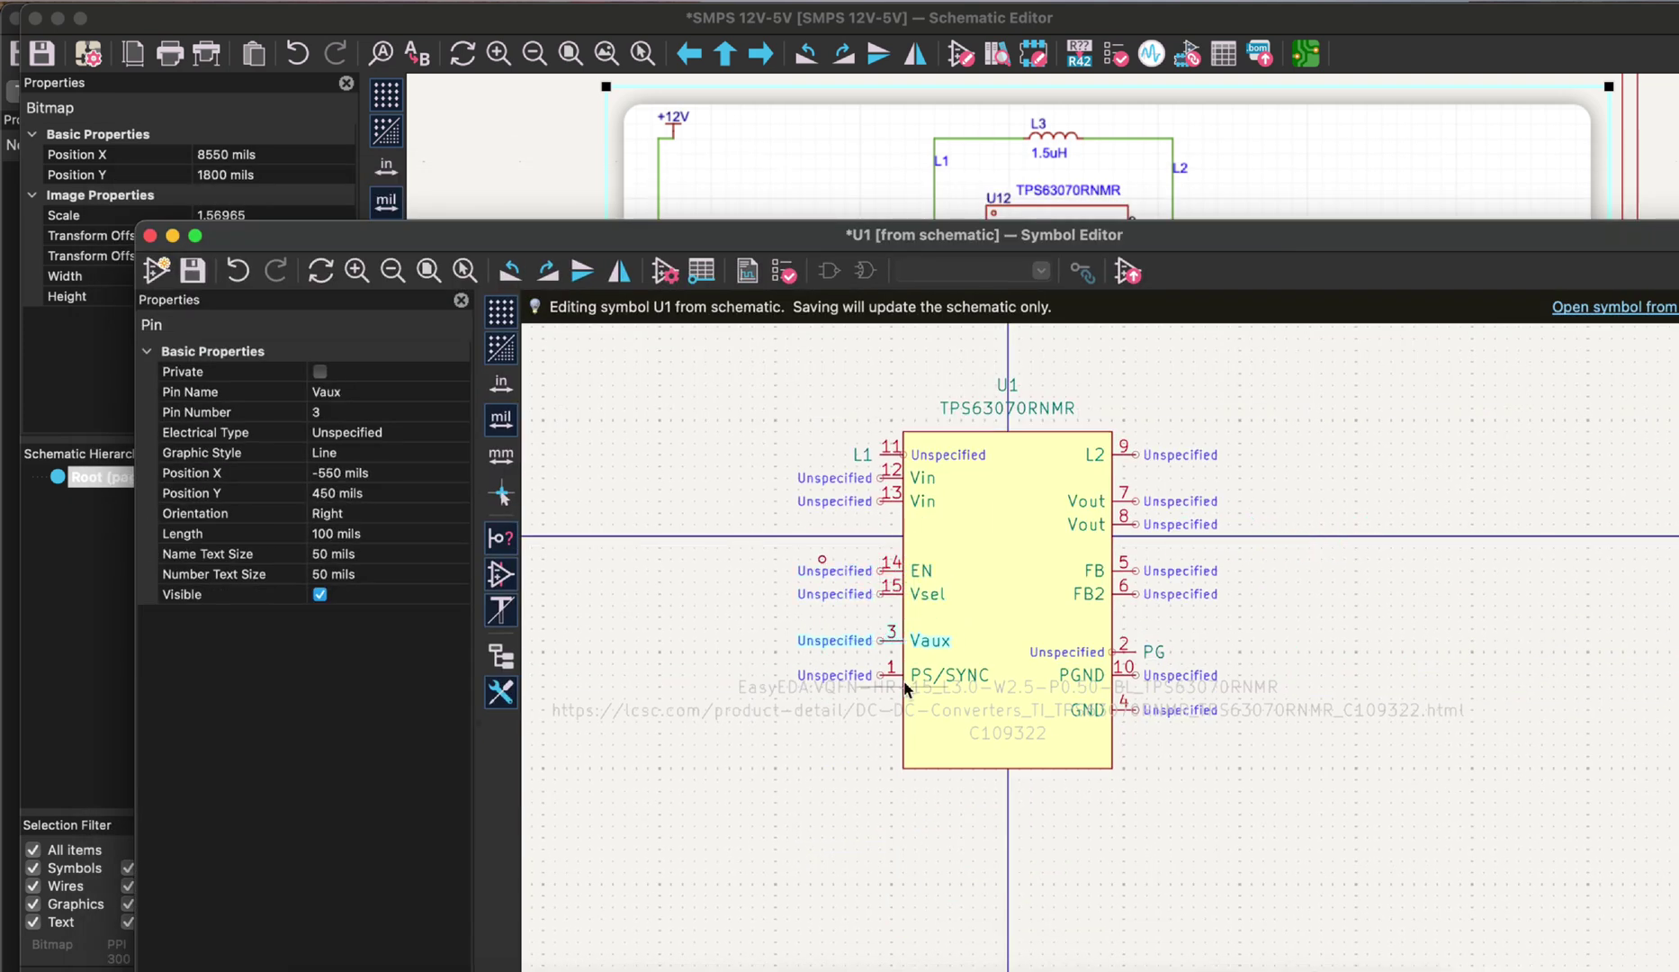
- Lower Vin pins 12 and 13 slightly, and mirror L1 pin 11 so it attaches properly to the left edge
drag(1211, 242, 1225, 270)
drag(949, 486, 868, 533)
drag(889, 519, 889, 542)
key(x)
drag(909, 473, 887, 474)
- Space out the PS/SYNC, Vaux and Vsel pins farther down the body's left edge
drag(909, 694, 909, 751)
double_click(907, 660)
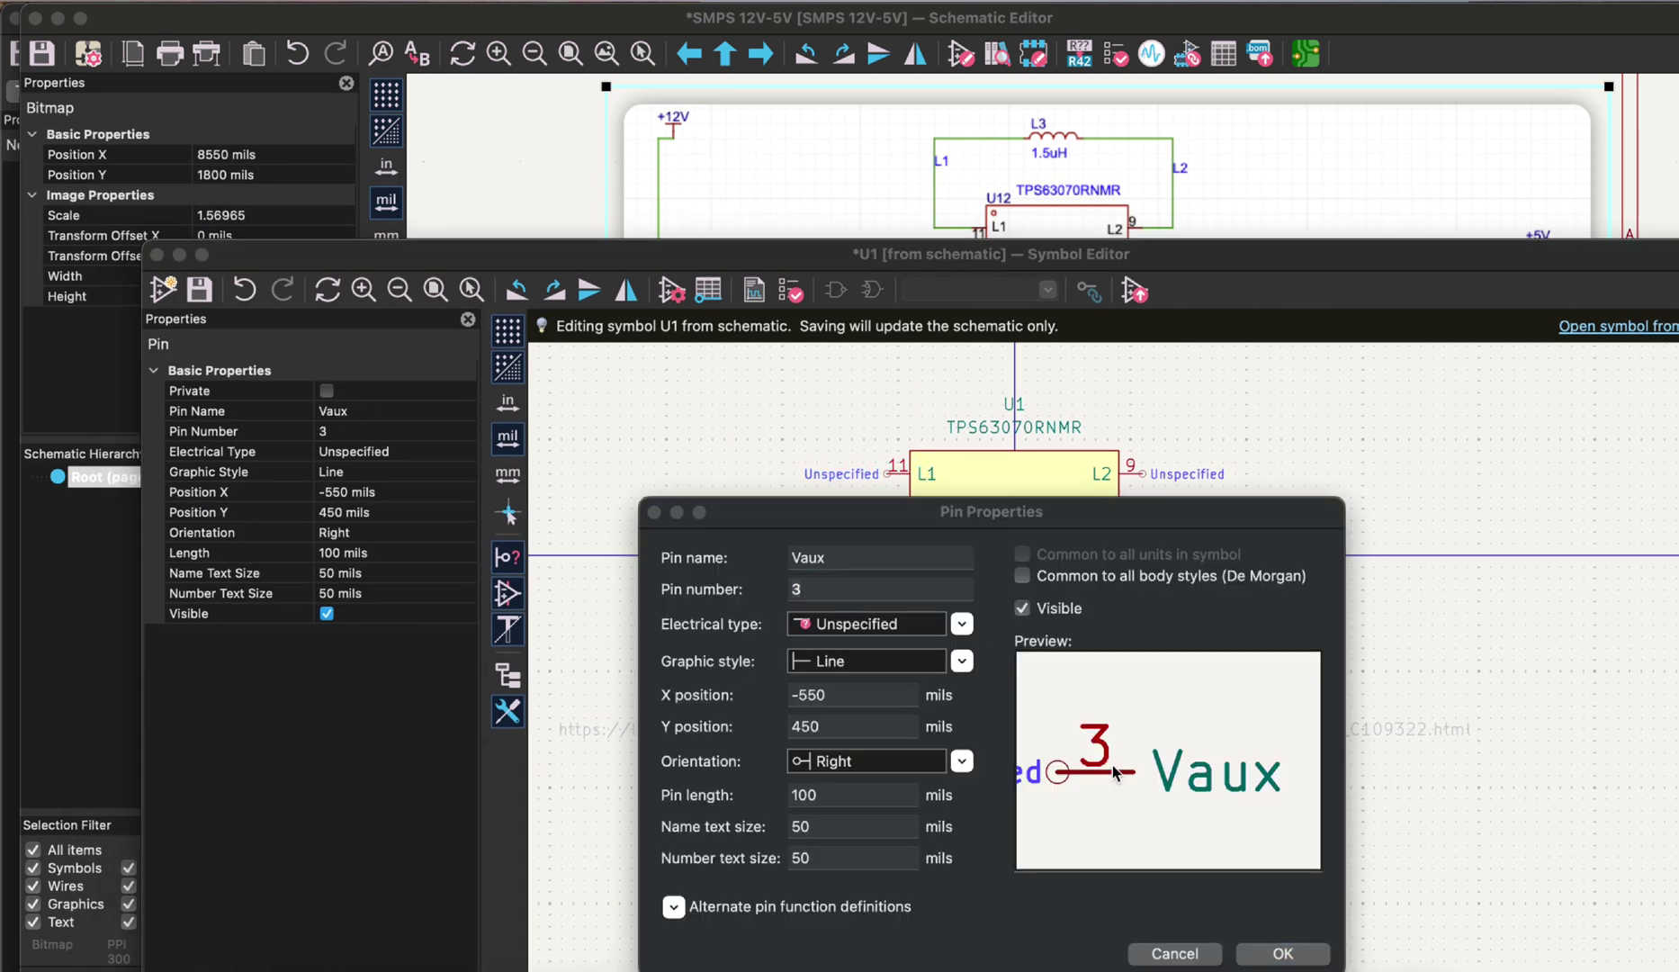
drag(903, 659, 903, 706)
mouse_move(890, 613)
mouse_down()
mouse_move(890, 646)
mouse_move(889, 613)
mouse_up()
- Space out the PGND and GND pins on the lower right edge, and mirror PG pin 2 into line above them
drag(1237, 249, 1187, 282)
click(1076, 763)
drag(1221, 285, 1219, 384)
drag(1078, 827, 1082, 862)
click(1083, 803)
drag(1156, 394, 1161, 362)
key(x)
drag(1082, 772, 1106, 783)
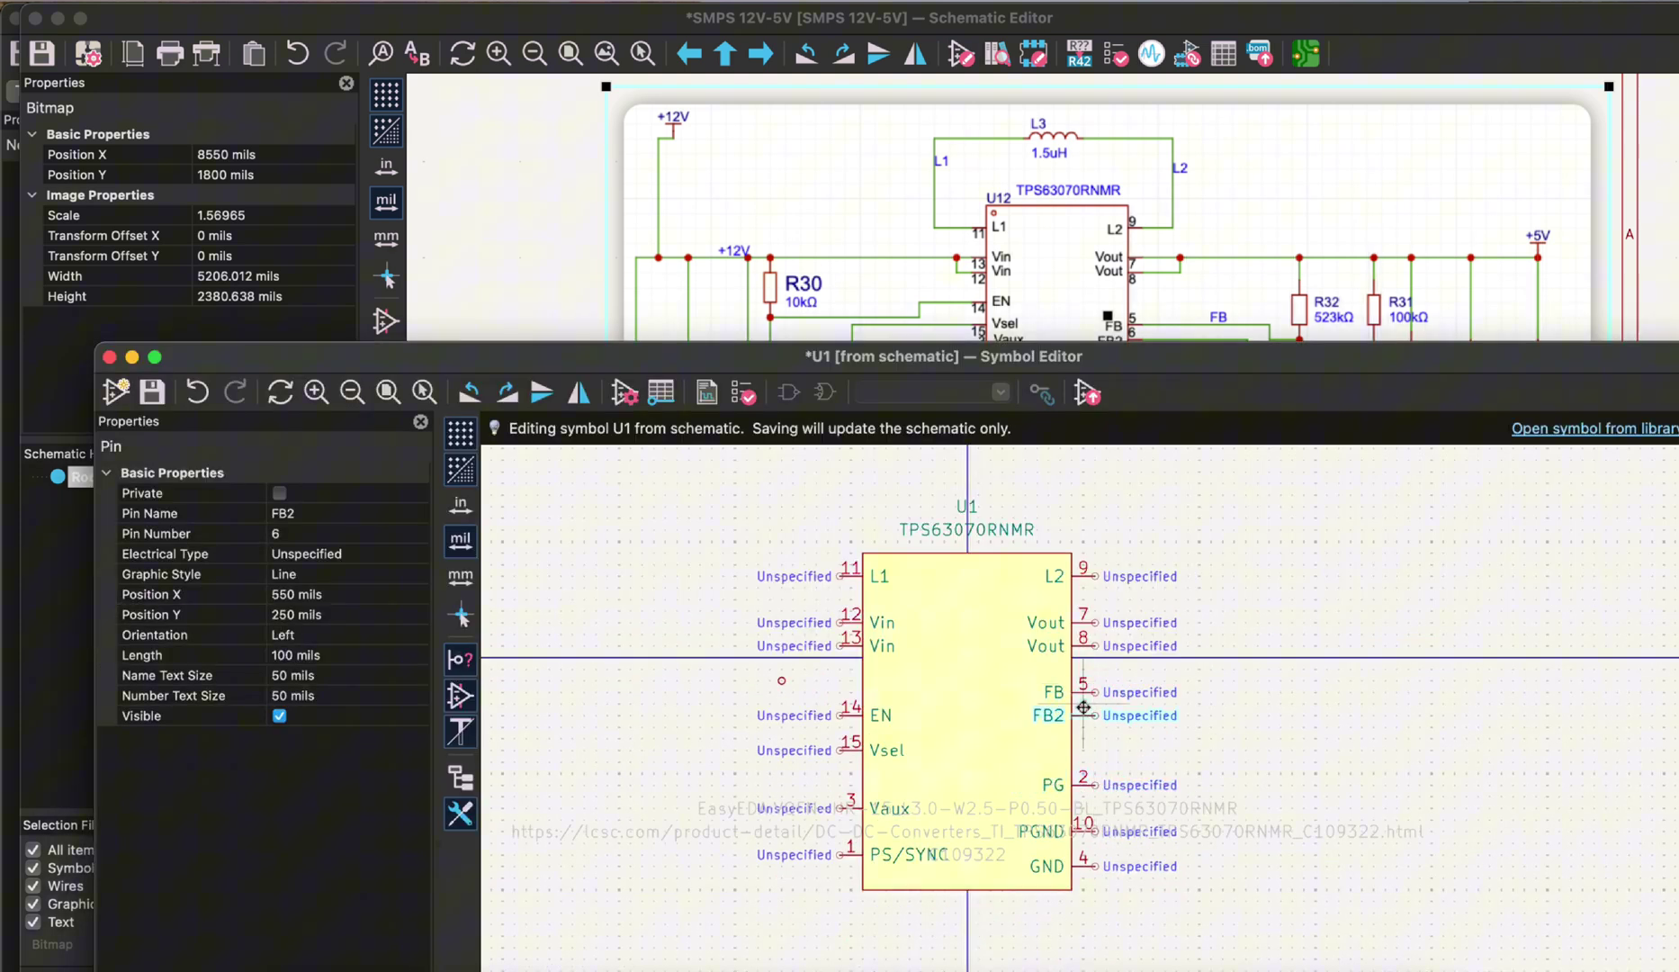
- Lower the FB and FB2 pins on the right edge with more spacing, and save the edited symbol to the schematic
drag(1083, 714, 1083, 738)
drag(1083, 691, 1083, 702)
drag(1231, 367, 1134, 38)
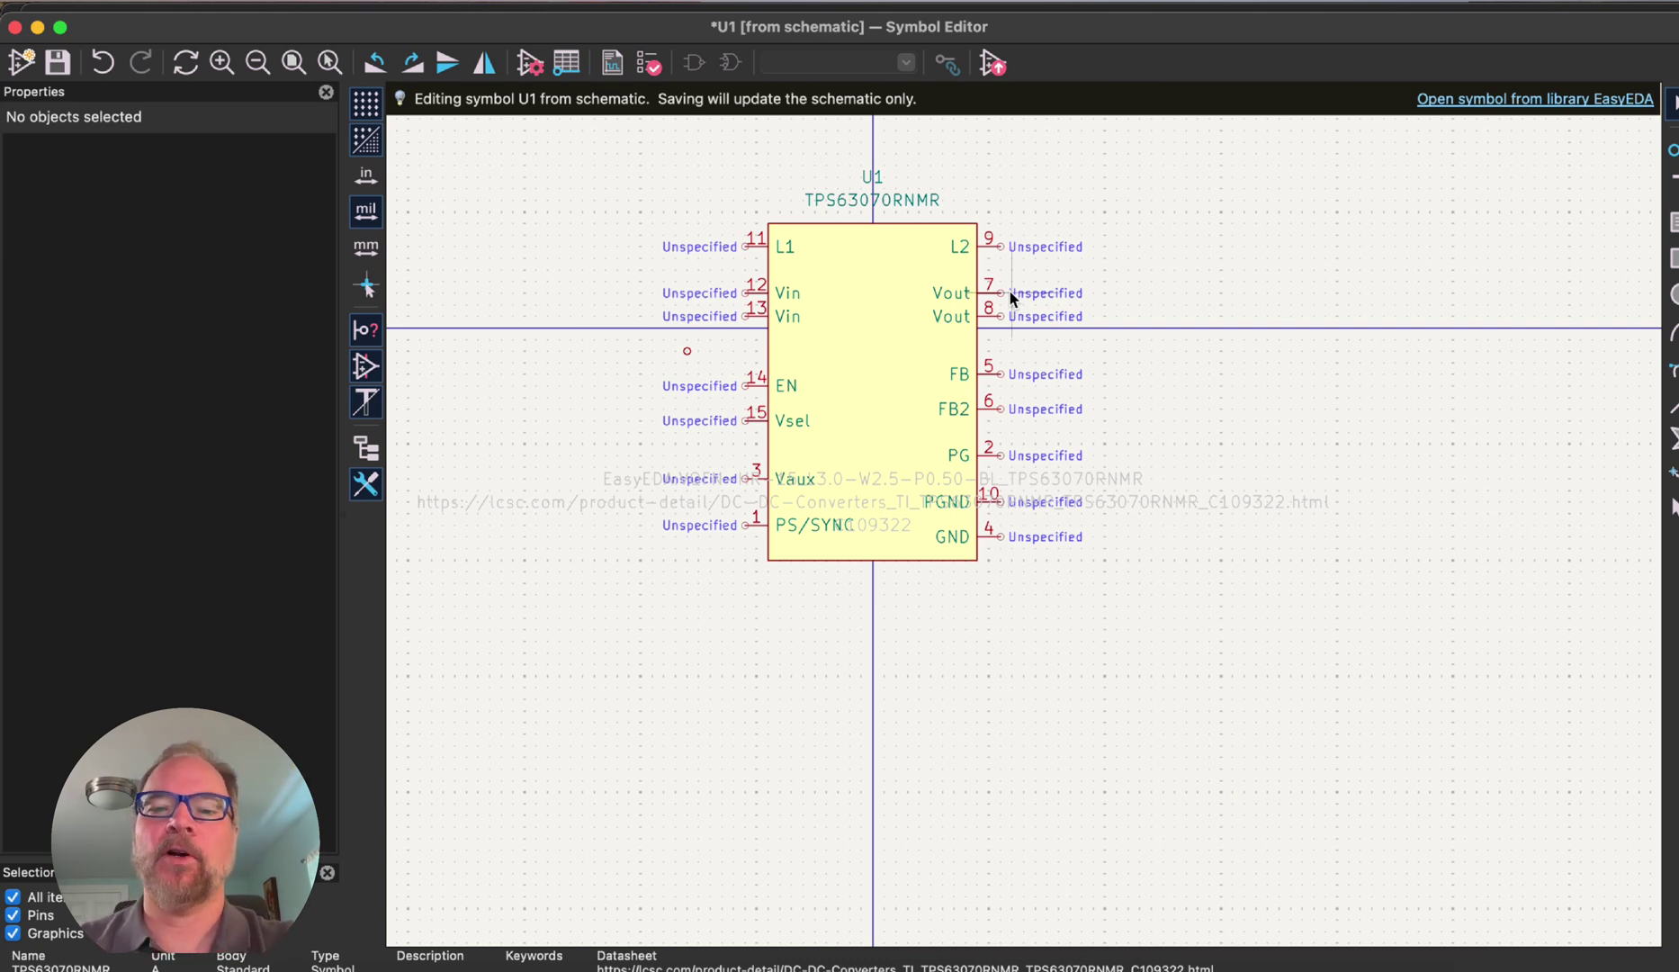
click(49, 69)
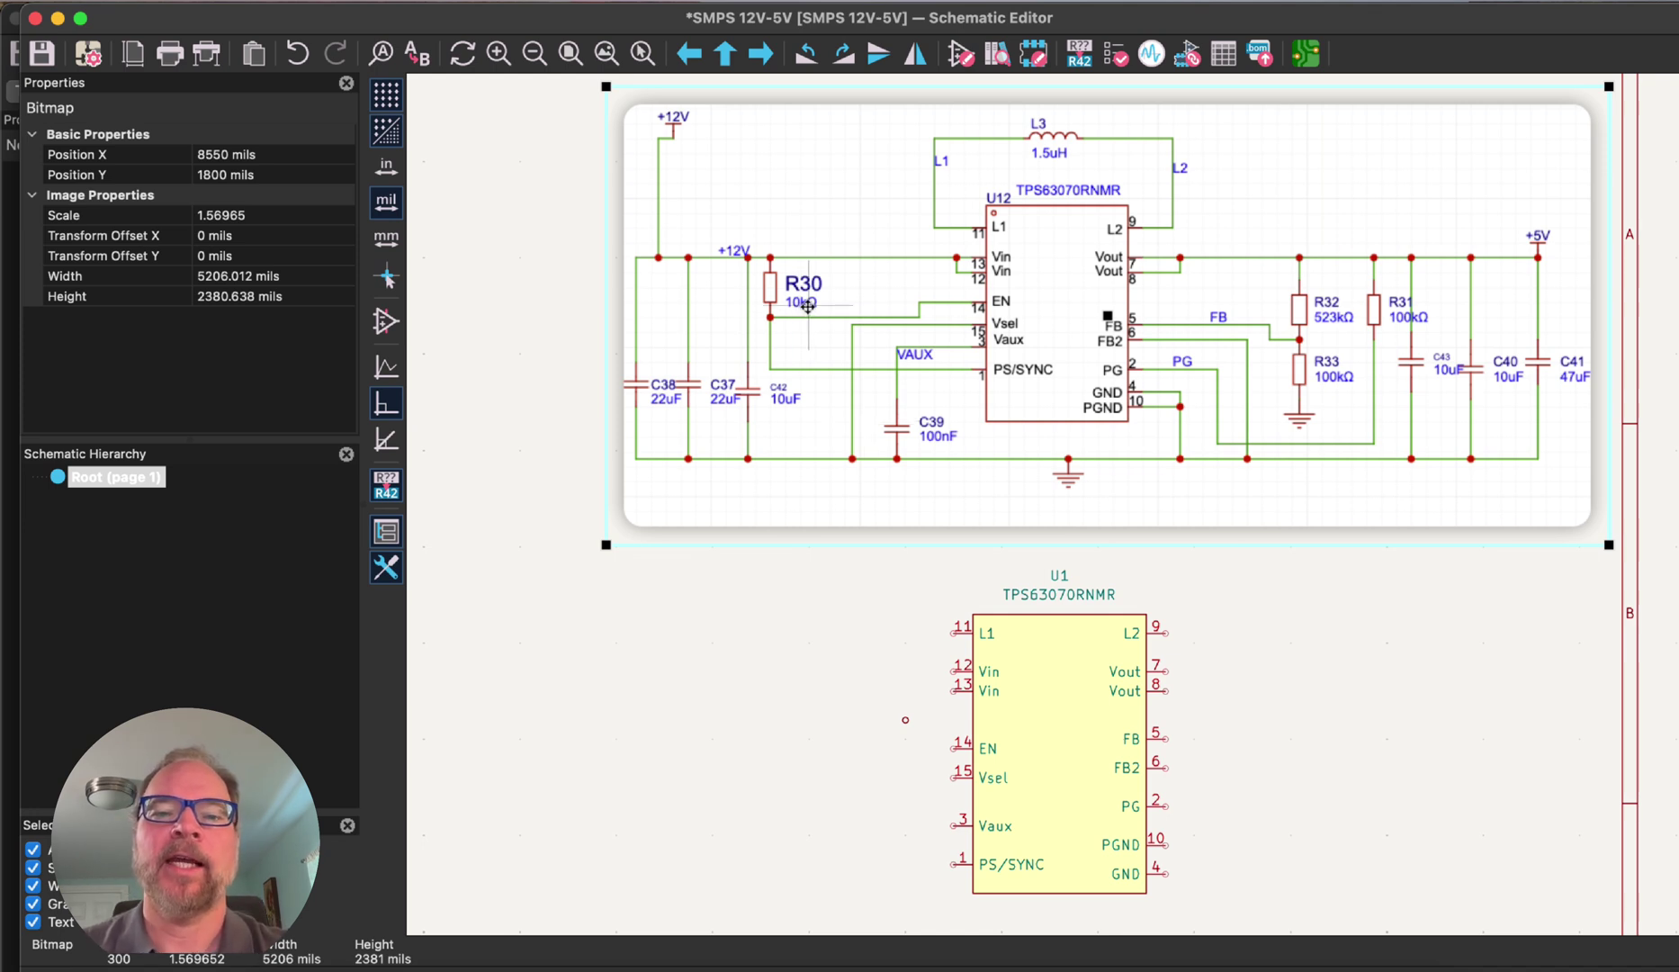
- Place a 0603,10kΩ resistor from PCM_JLCPCB-Resistors to the left of the TPS63070RNMR symbol
click(297, 4)
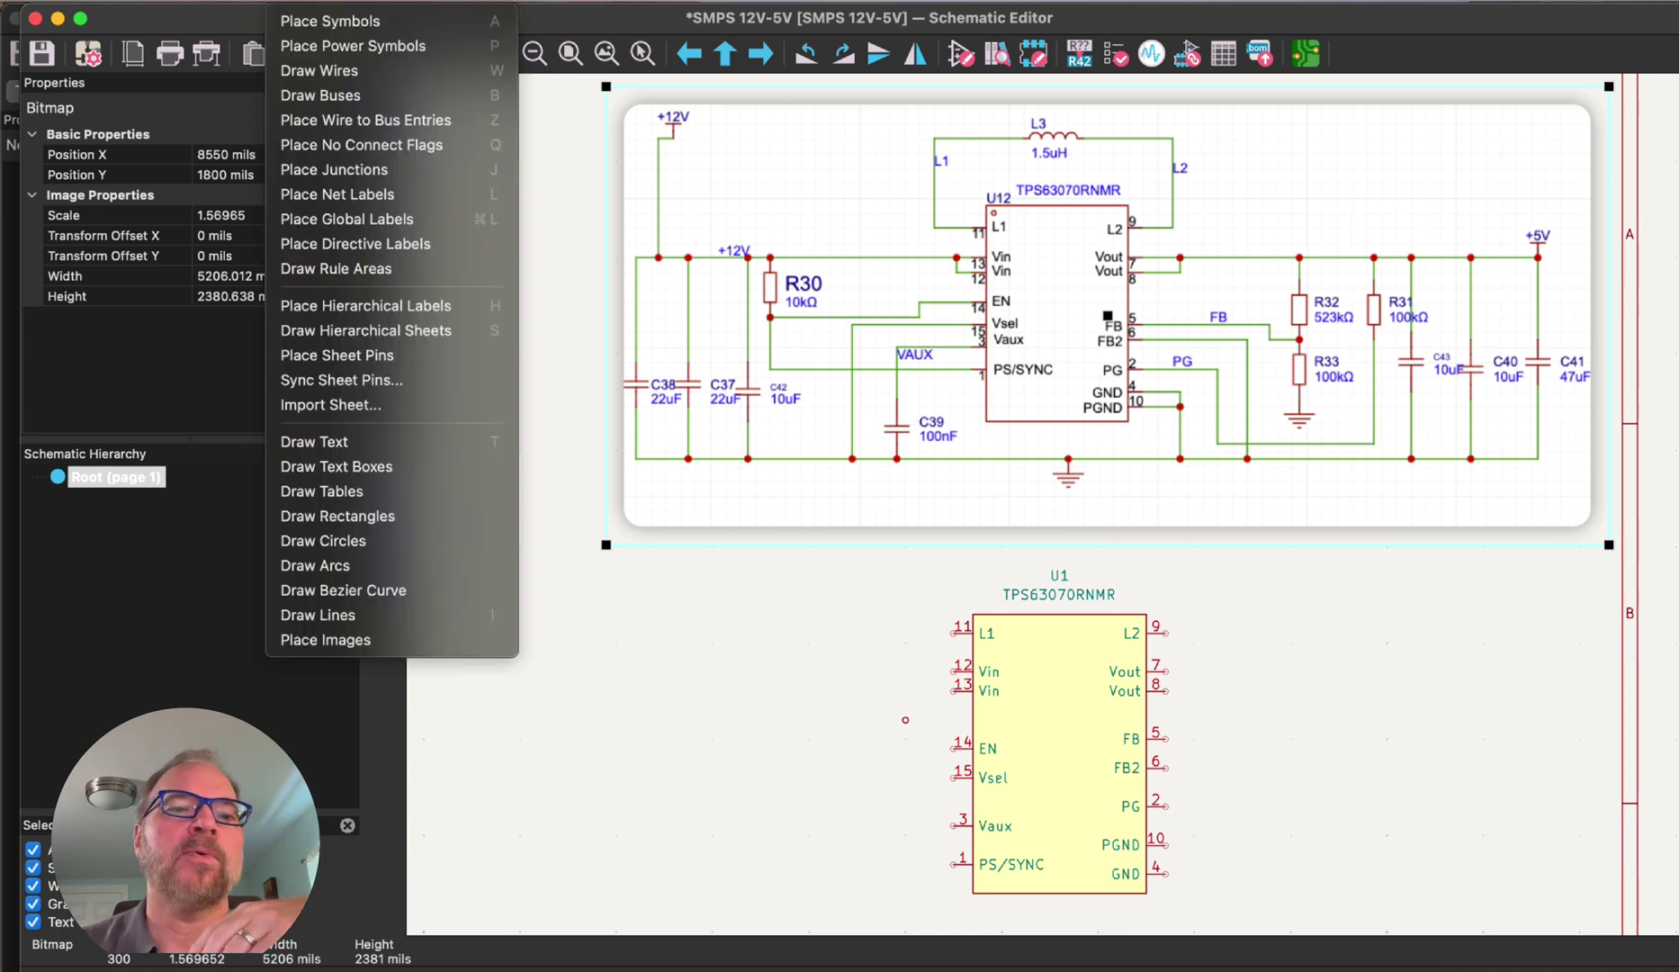
click(303, 20)
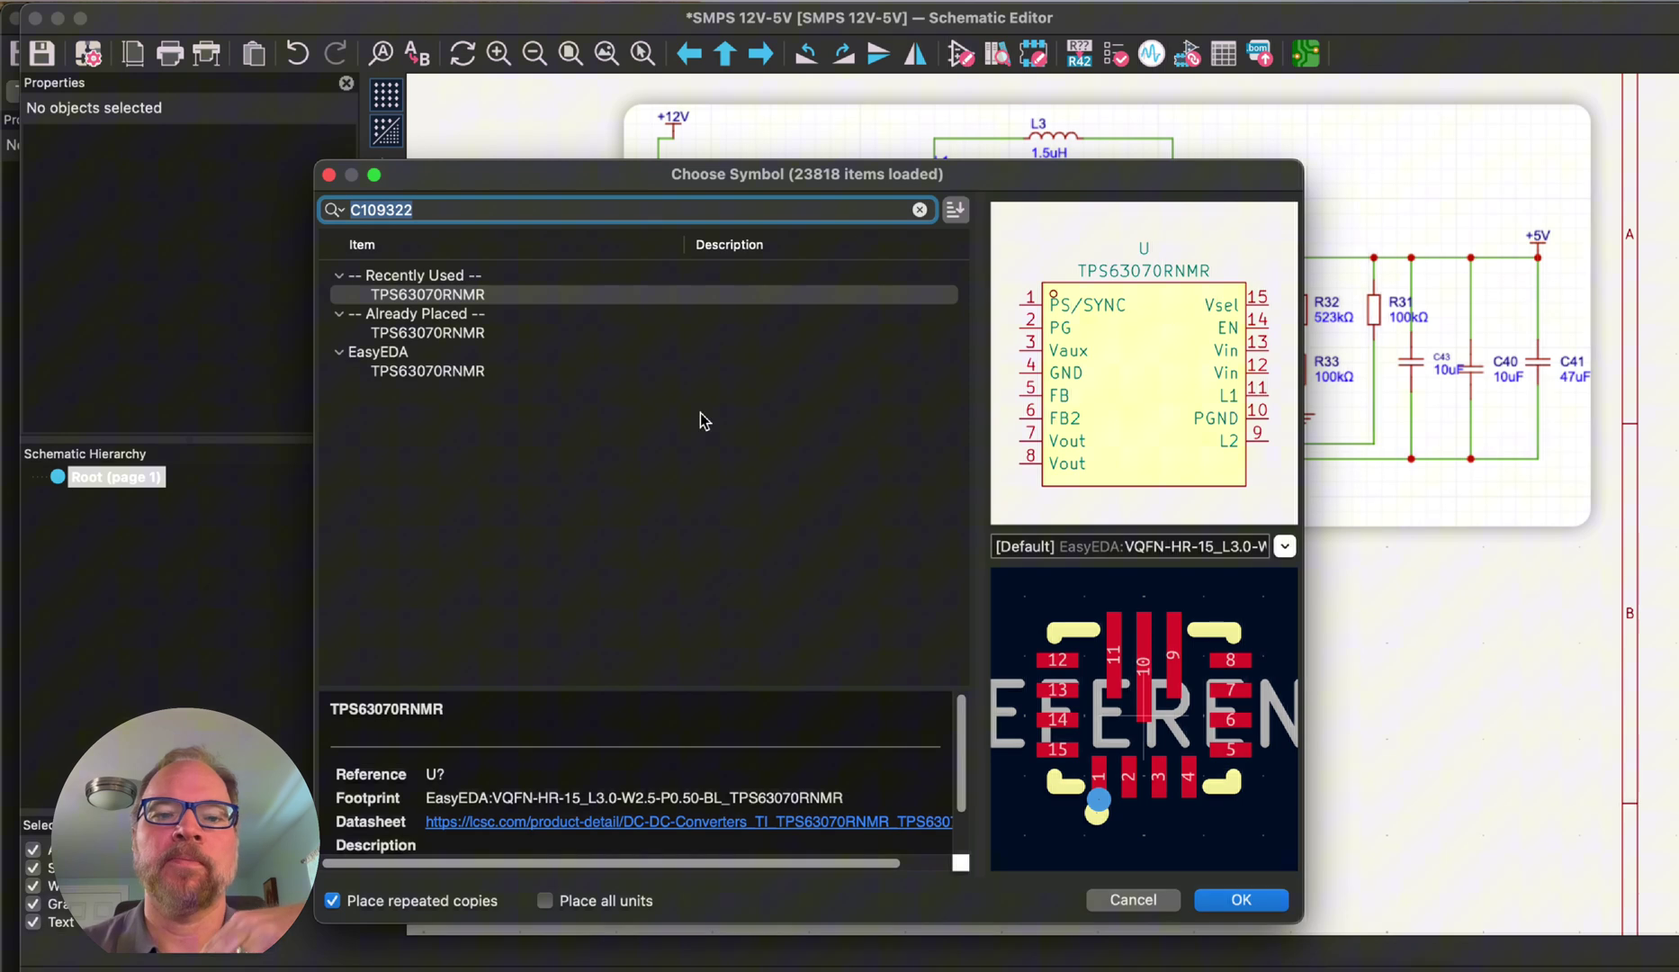
text(19k)
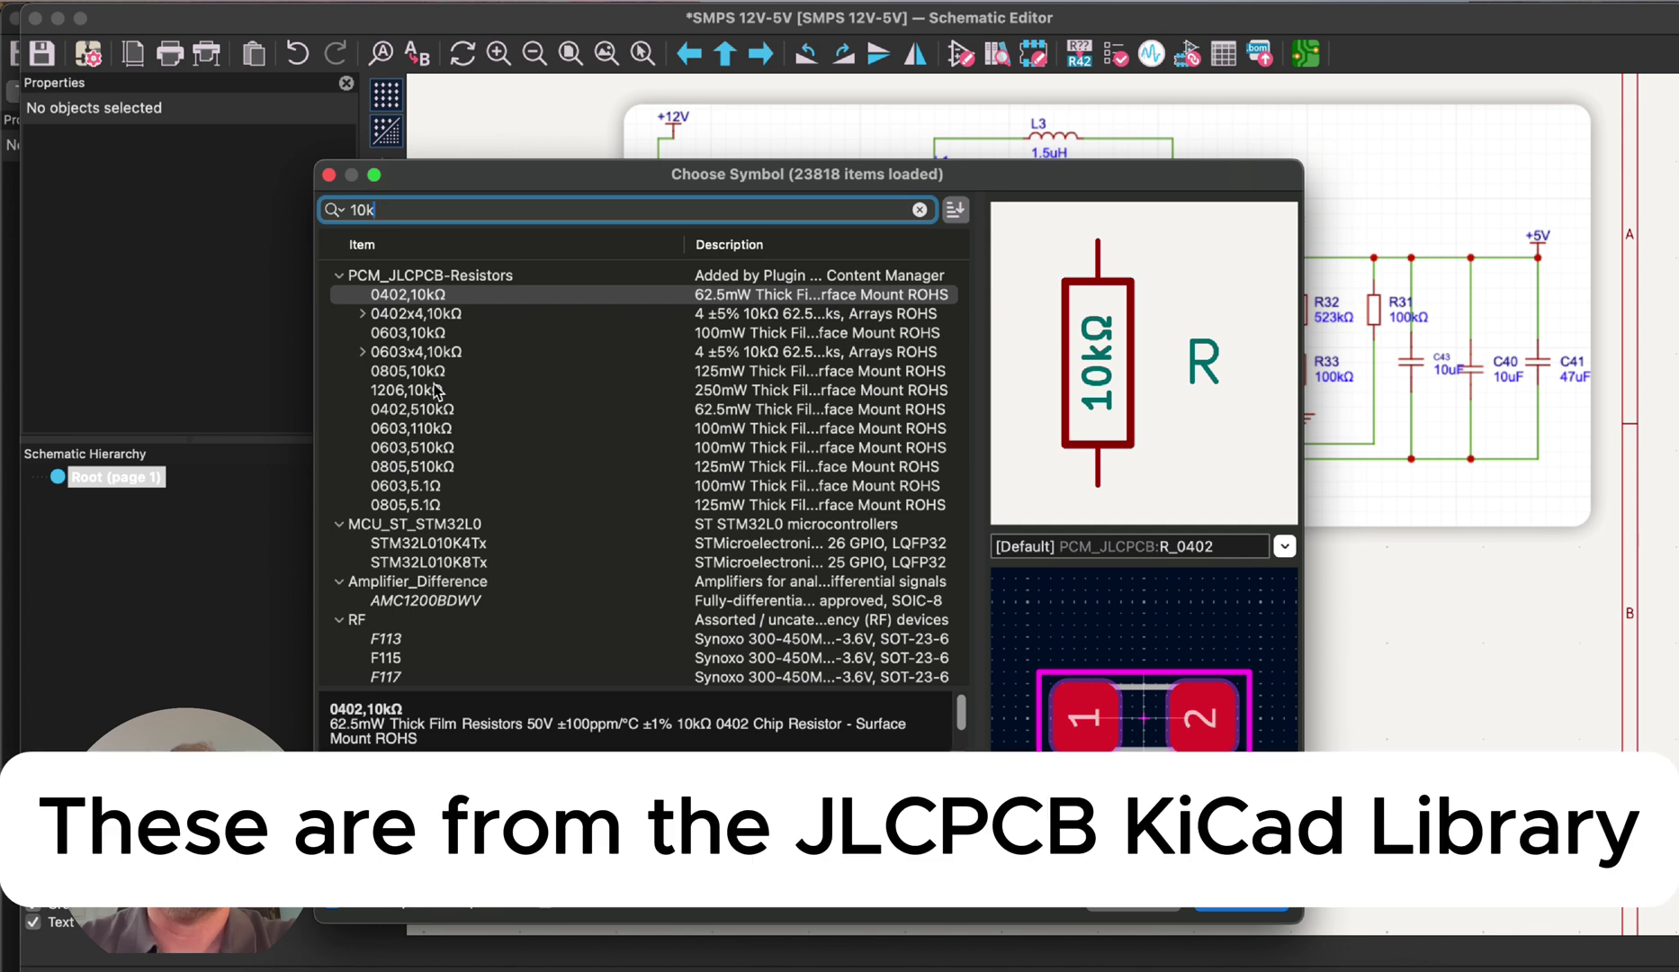
click(436, 336)
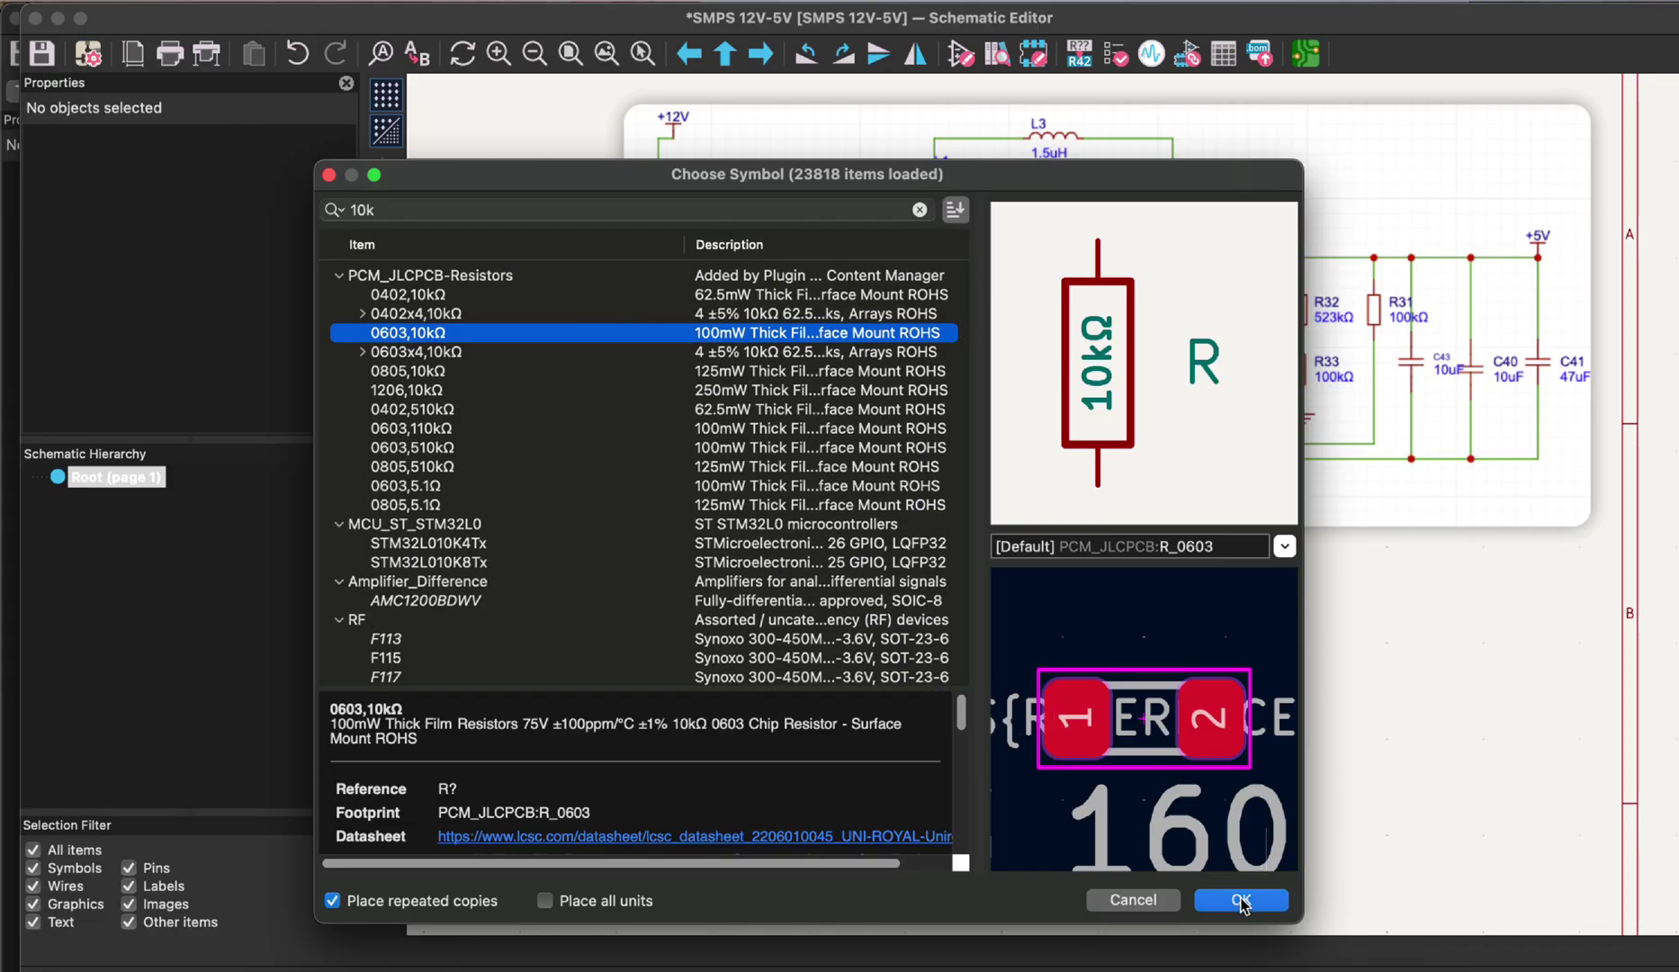
click(1241, 900)
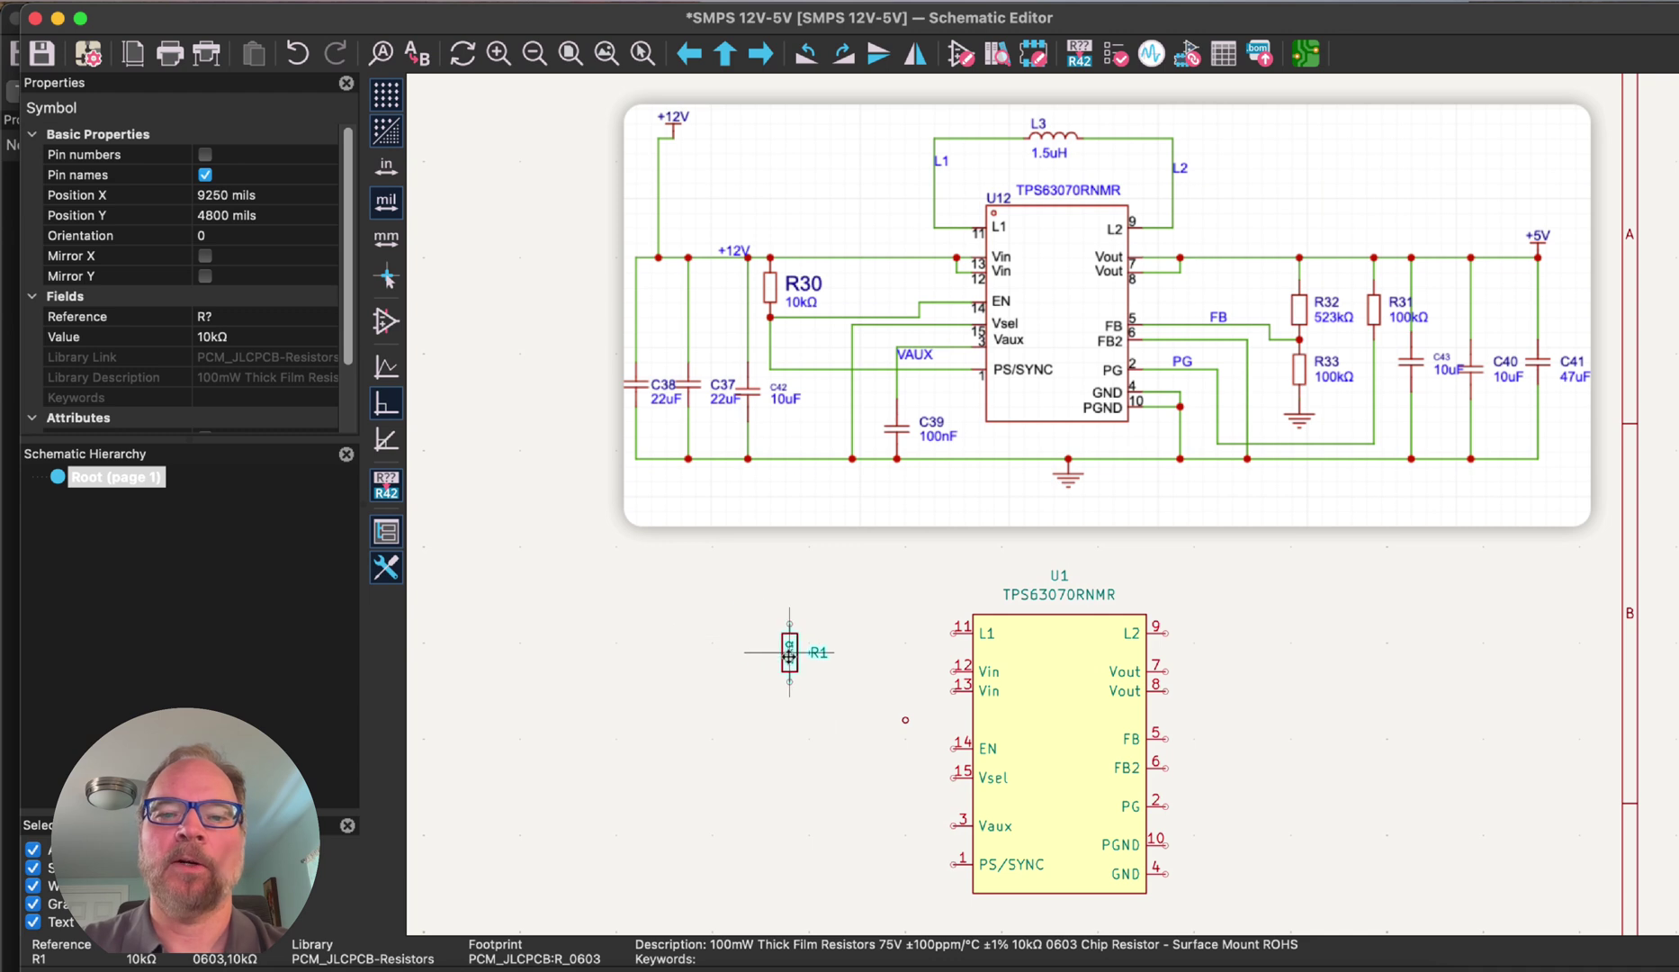
click(788, 656)
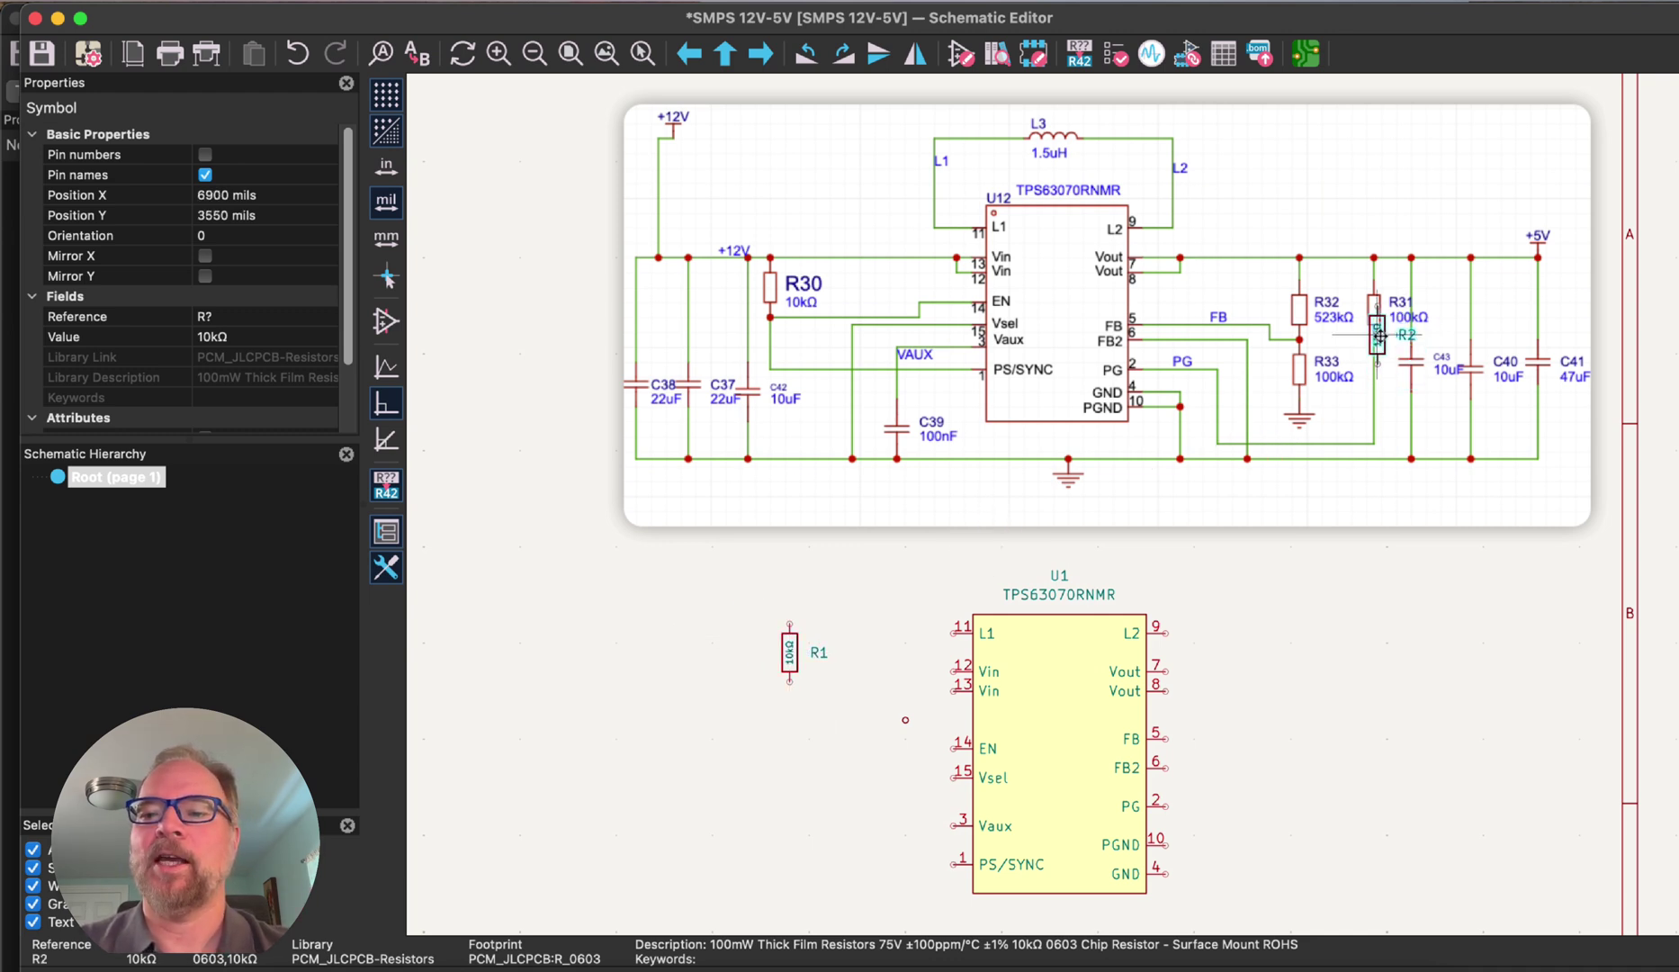
- Place two 0603,100kΩ resistors to the right of the TPS63070RNMR, one of them directly below the 523kΩ resistor
click(290, 0)
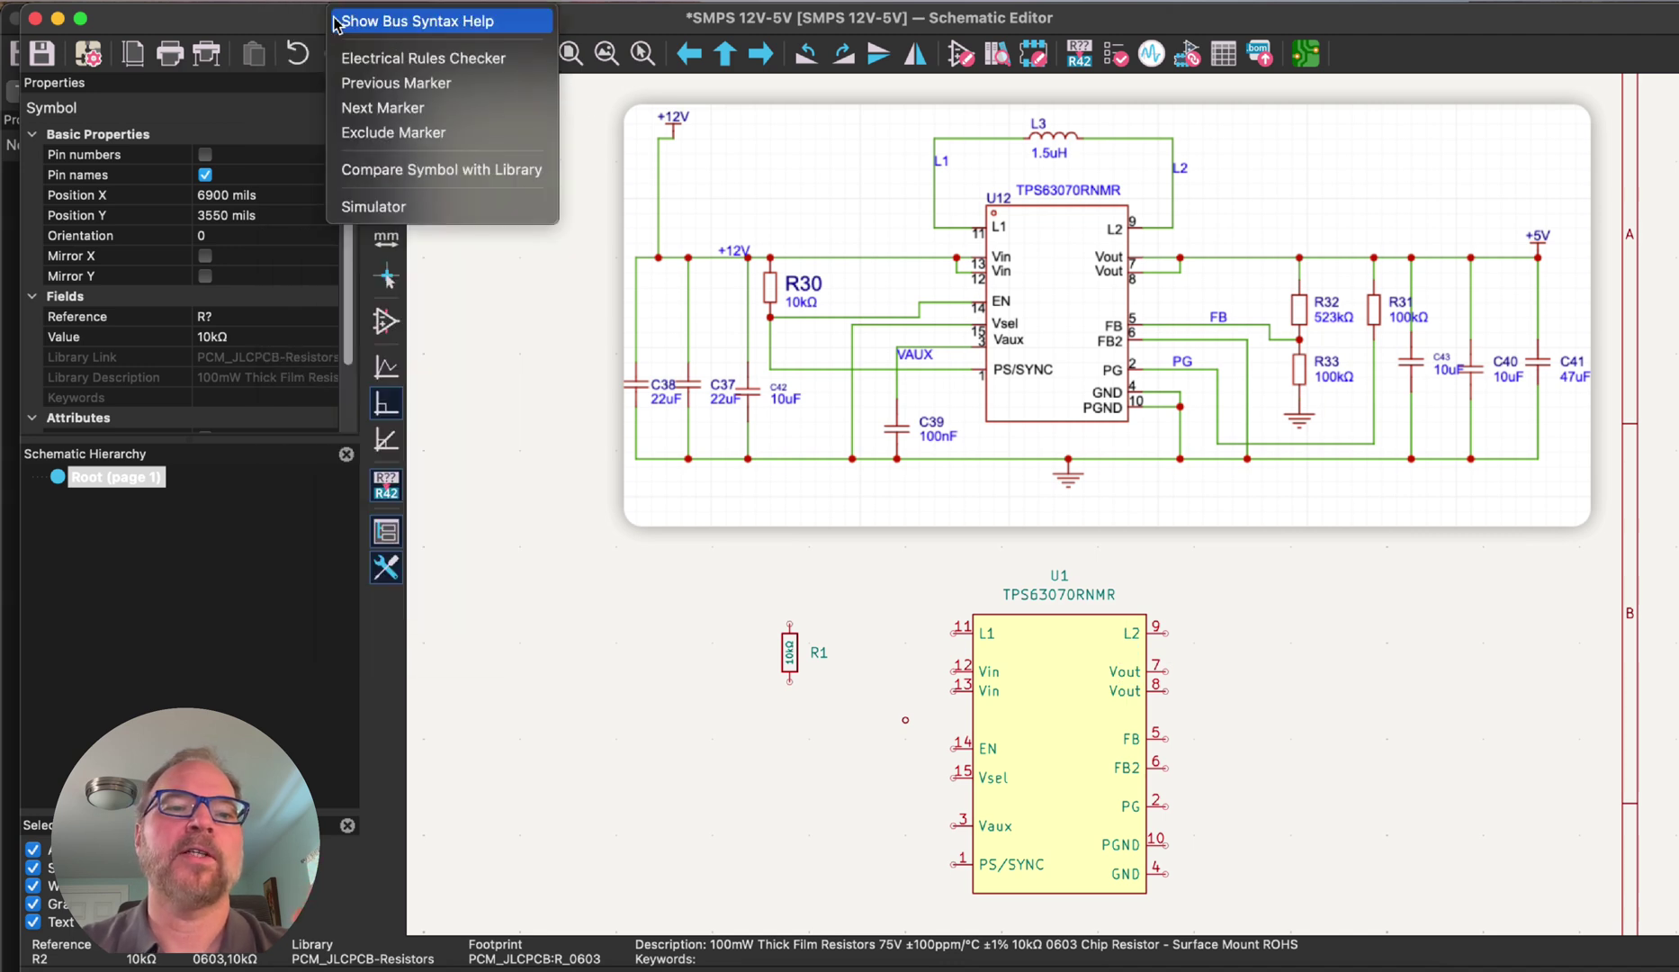
click(331, 21)
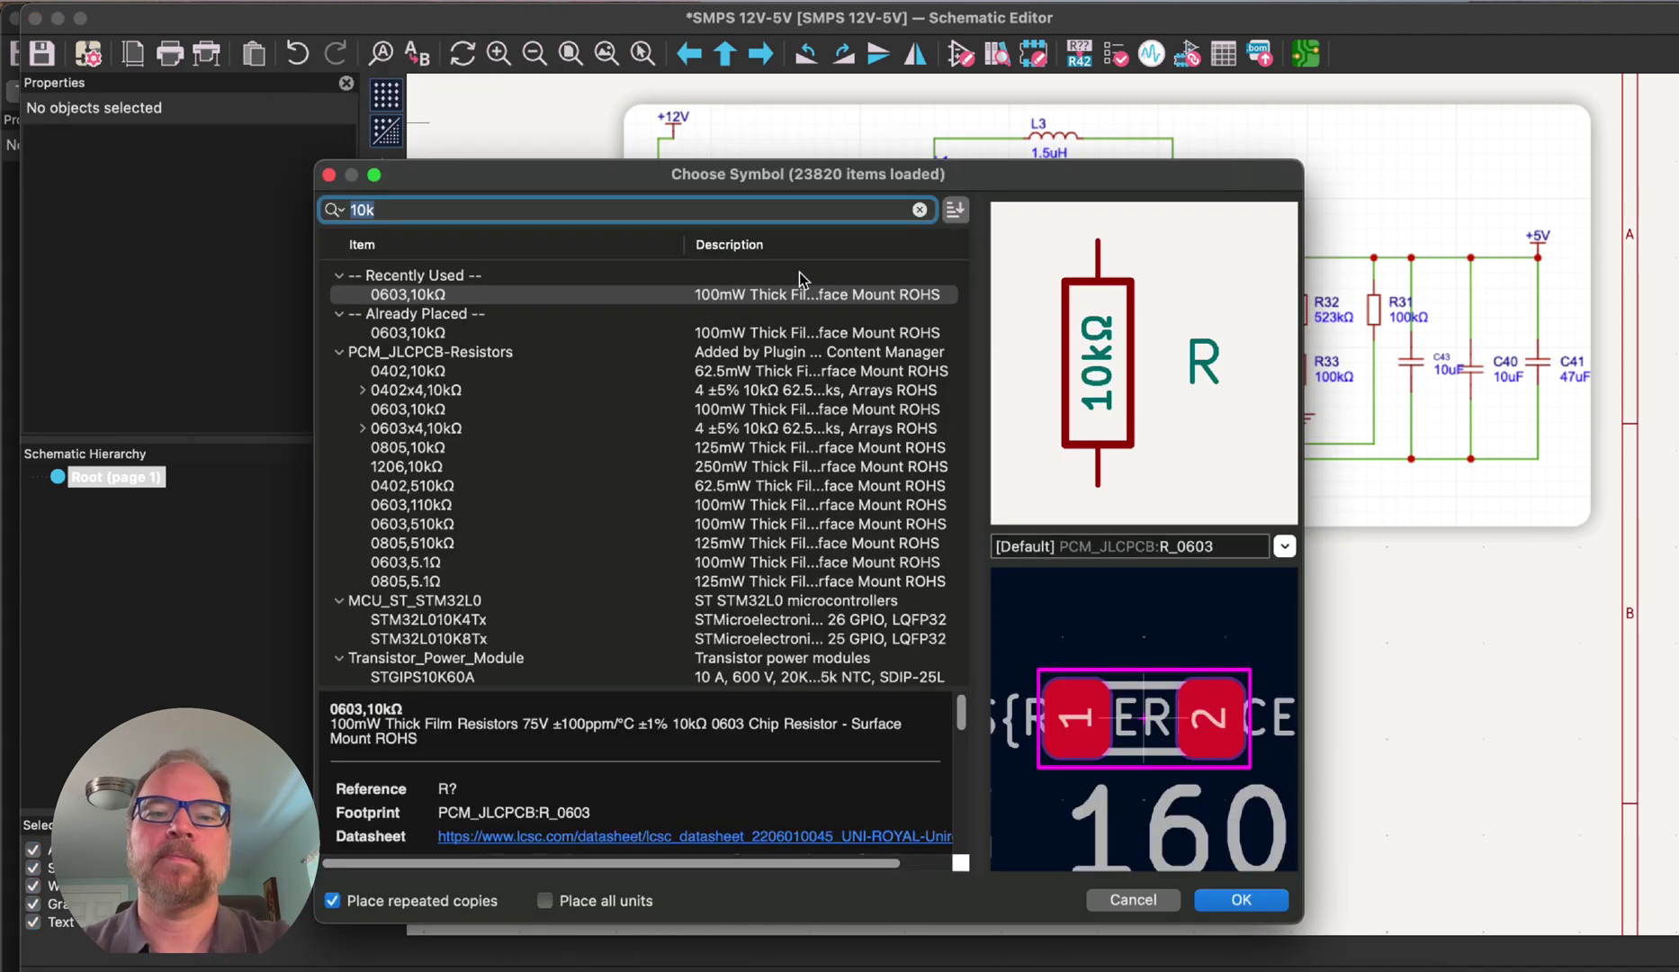
text(100k)
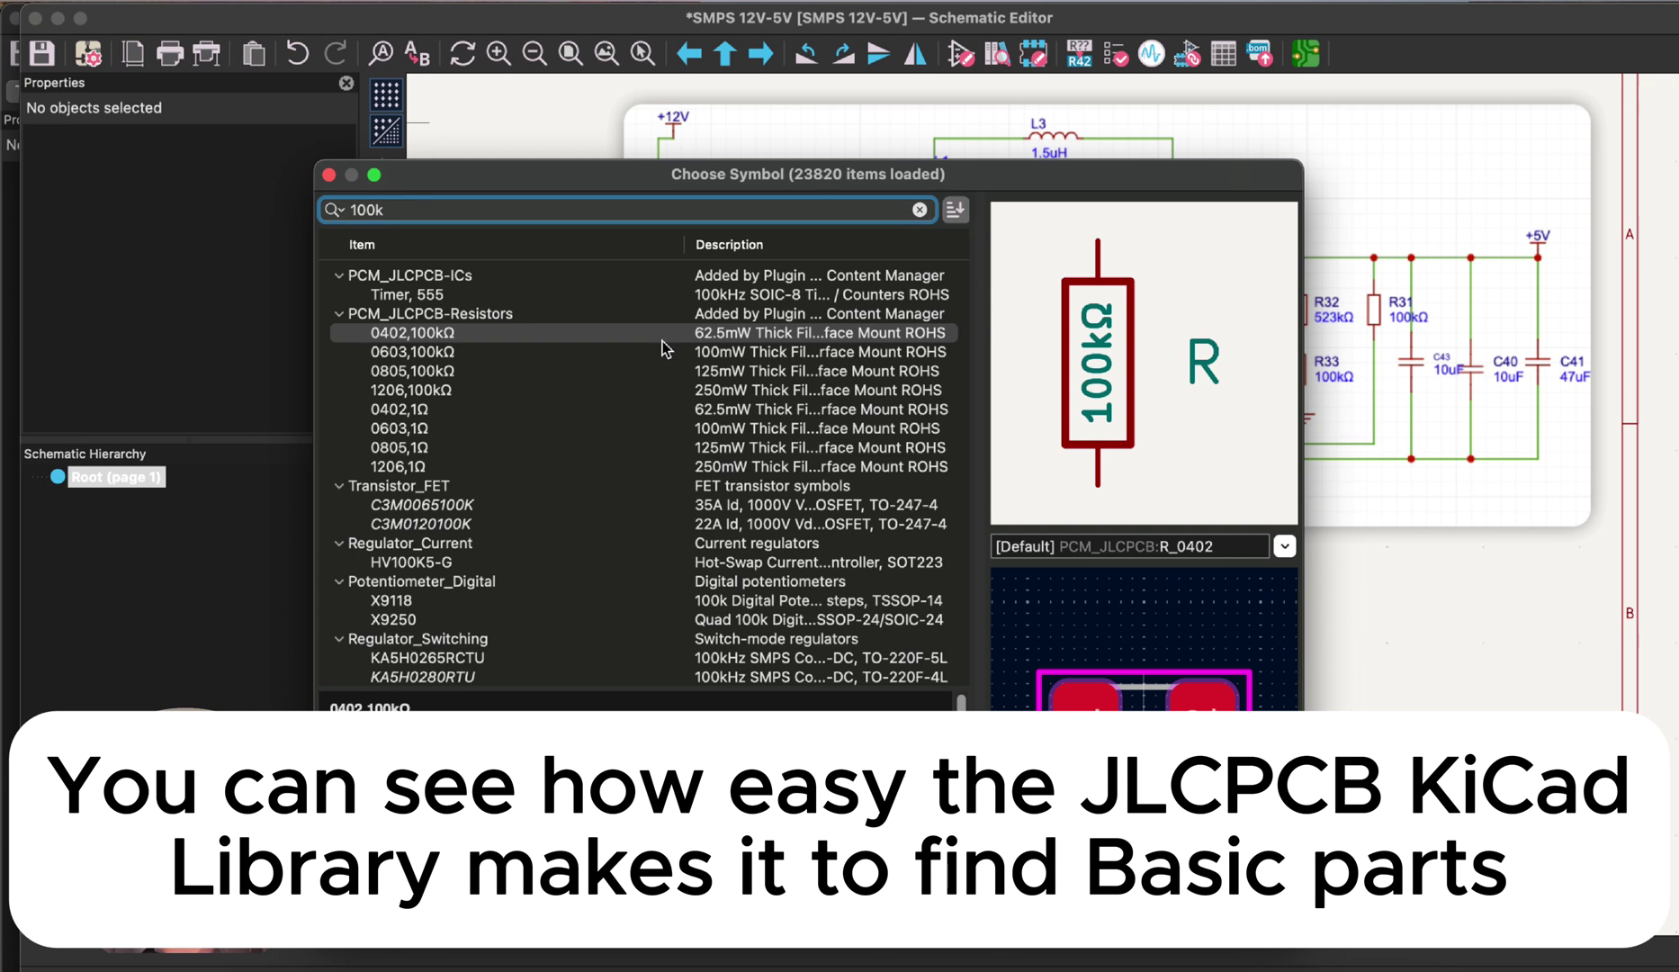
click(433, 351)
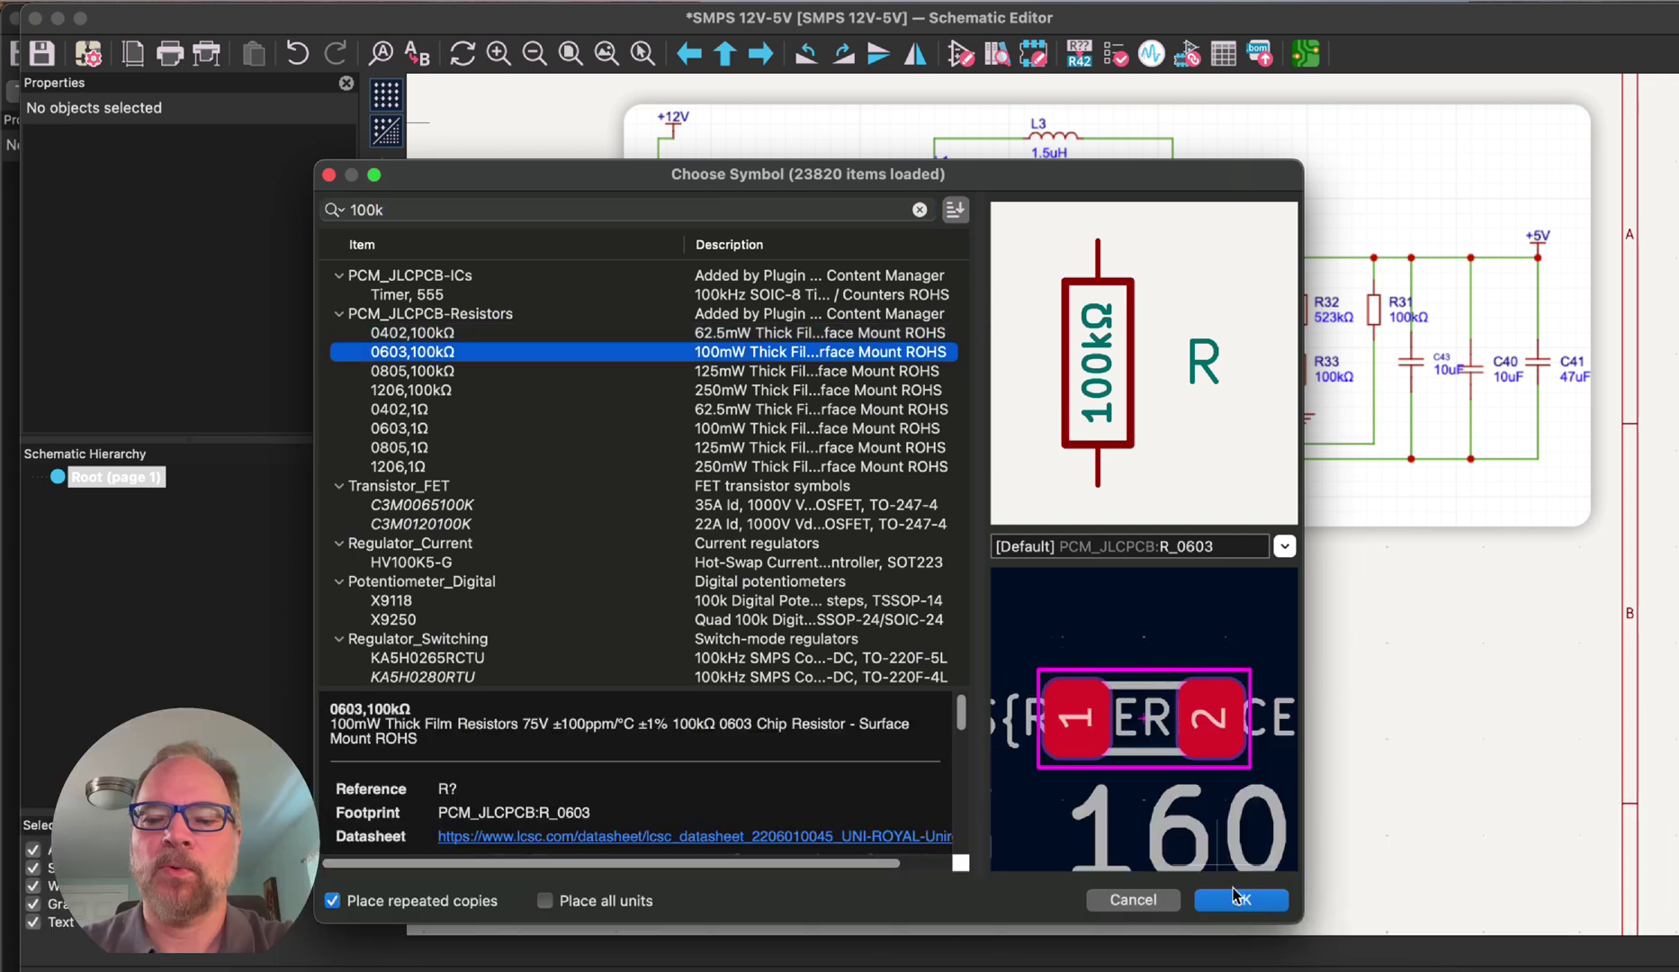
click(1238, 896)
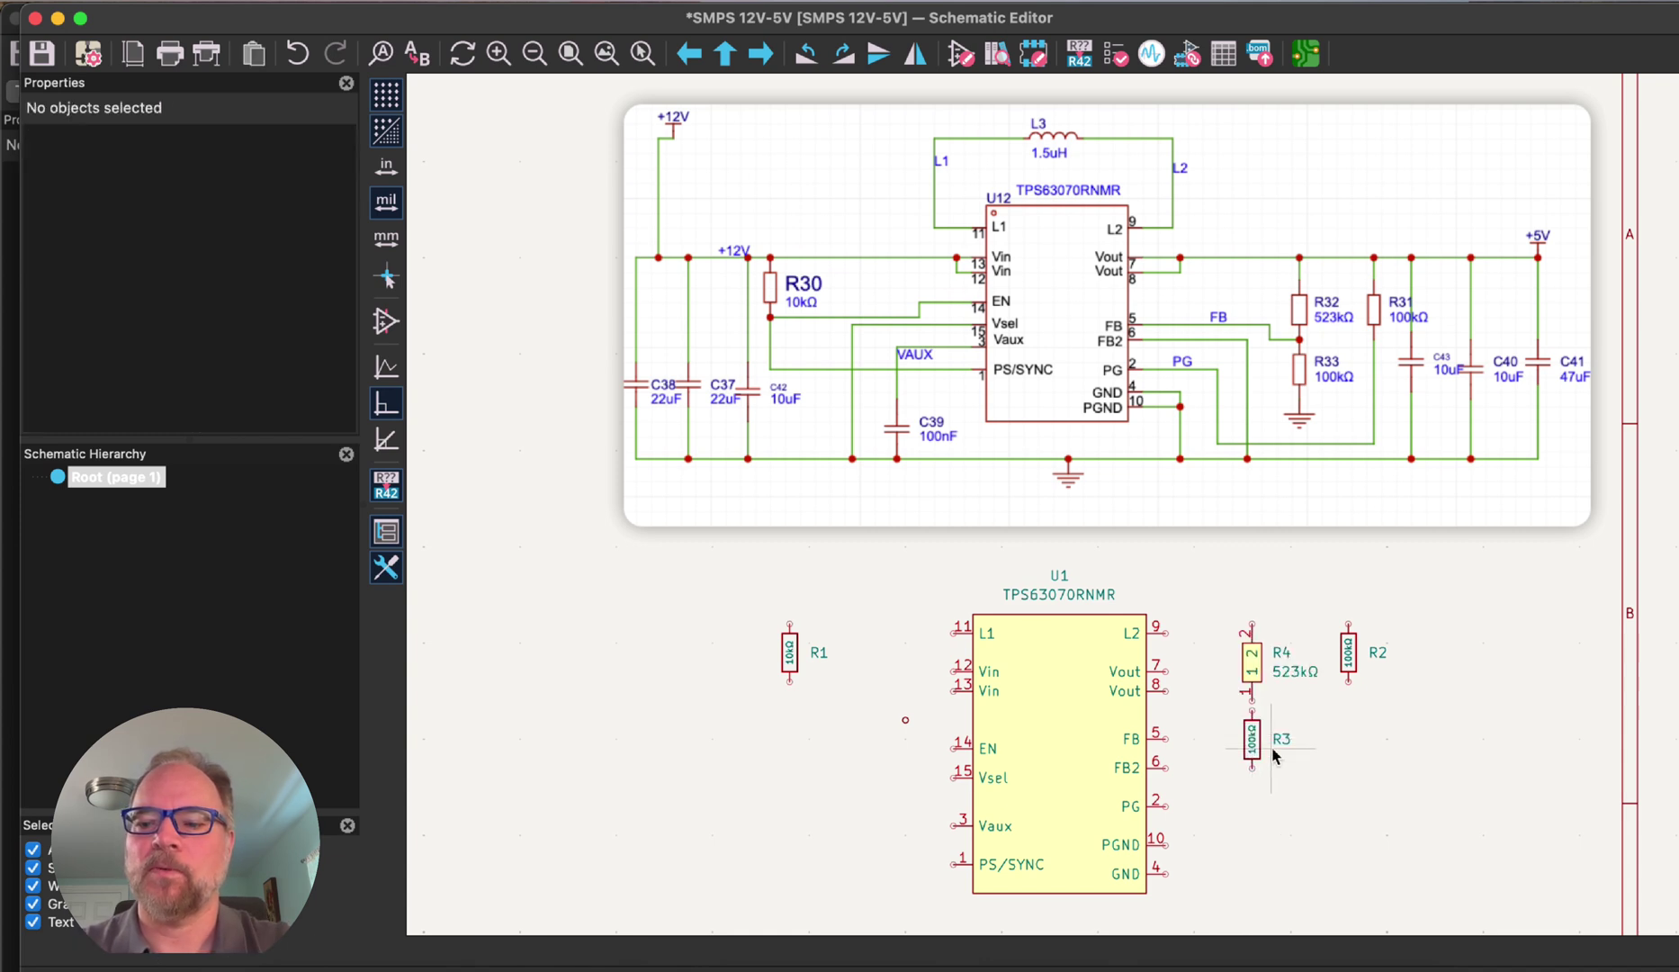
click(1254, 745)
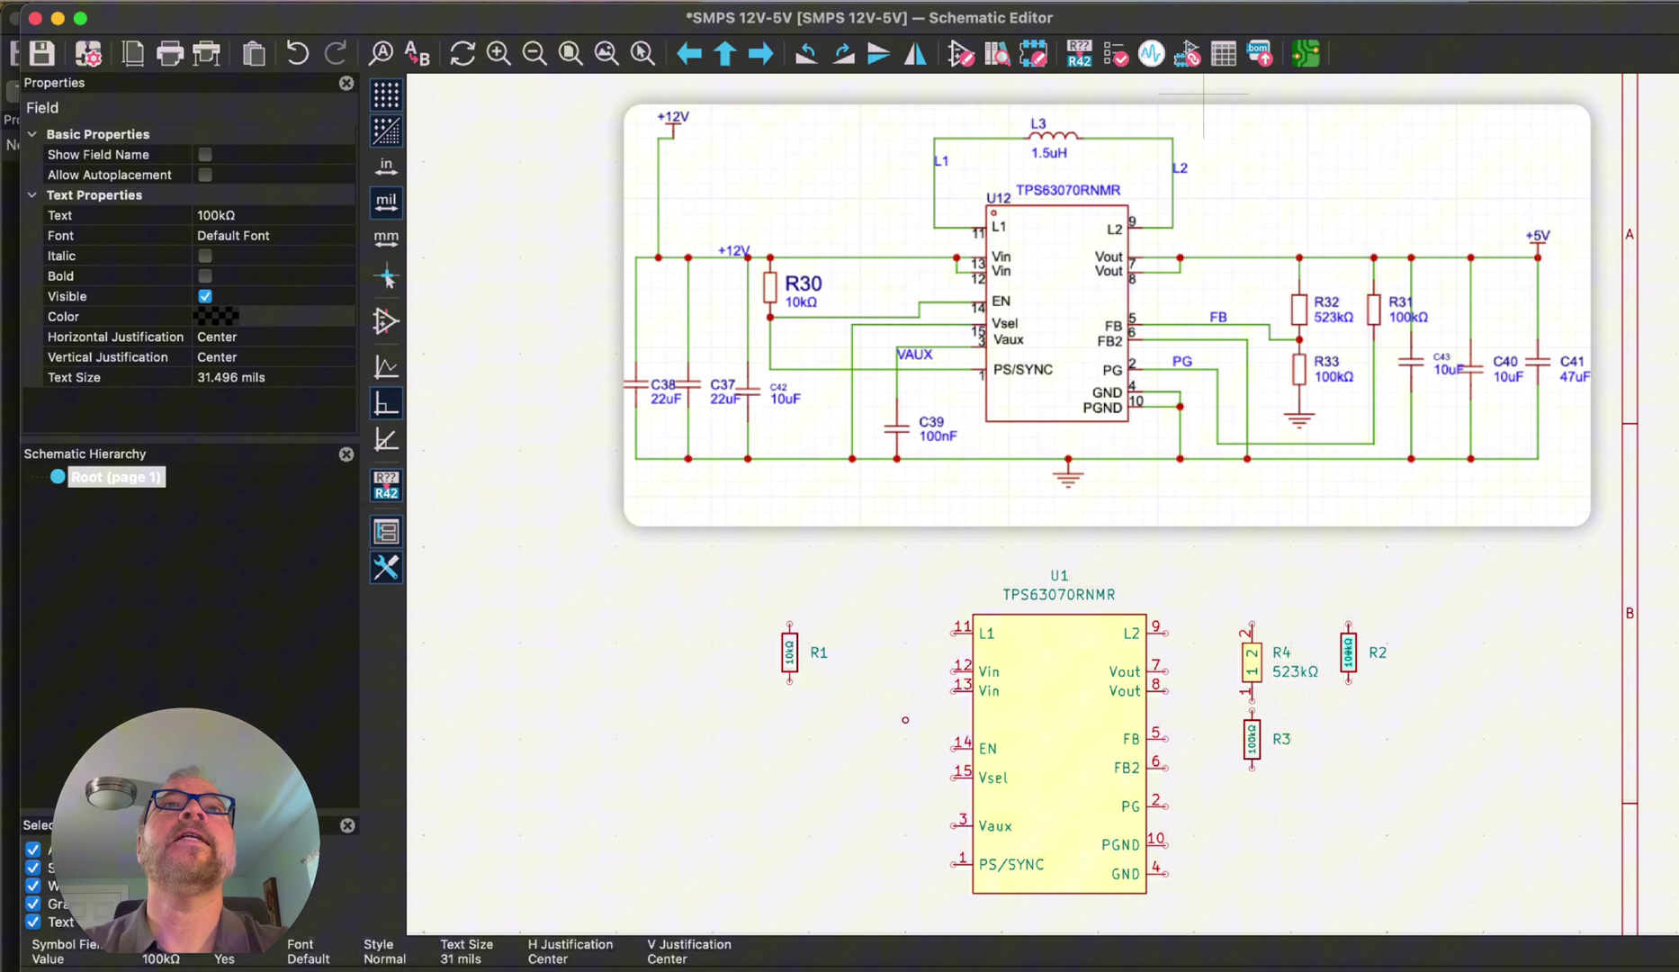
- Switch to the PCB Editor and import LCSC part C2885888 with the impartGUI plugin
click(1188, 56)
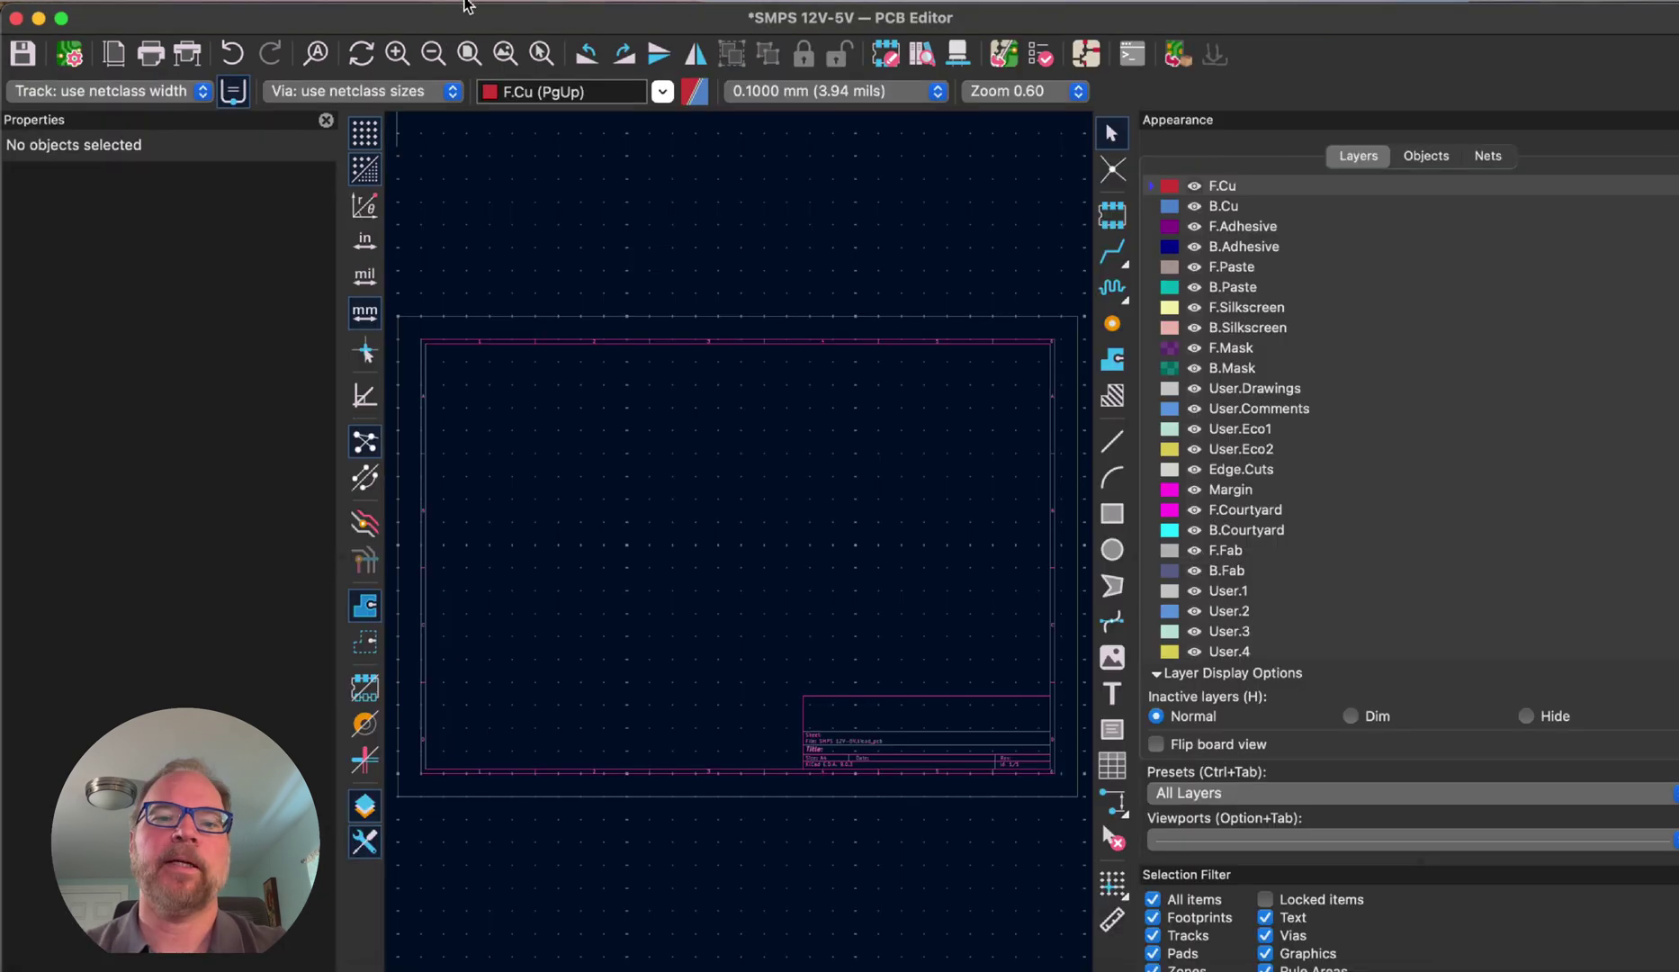
click(468, 2)
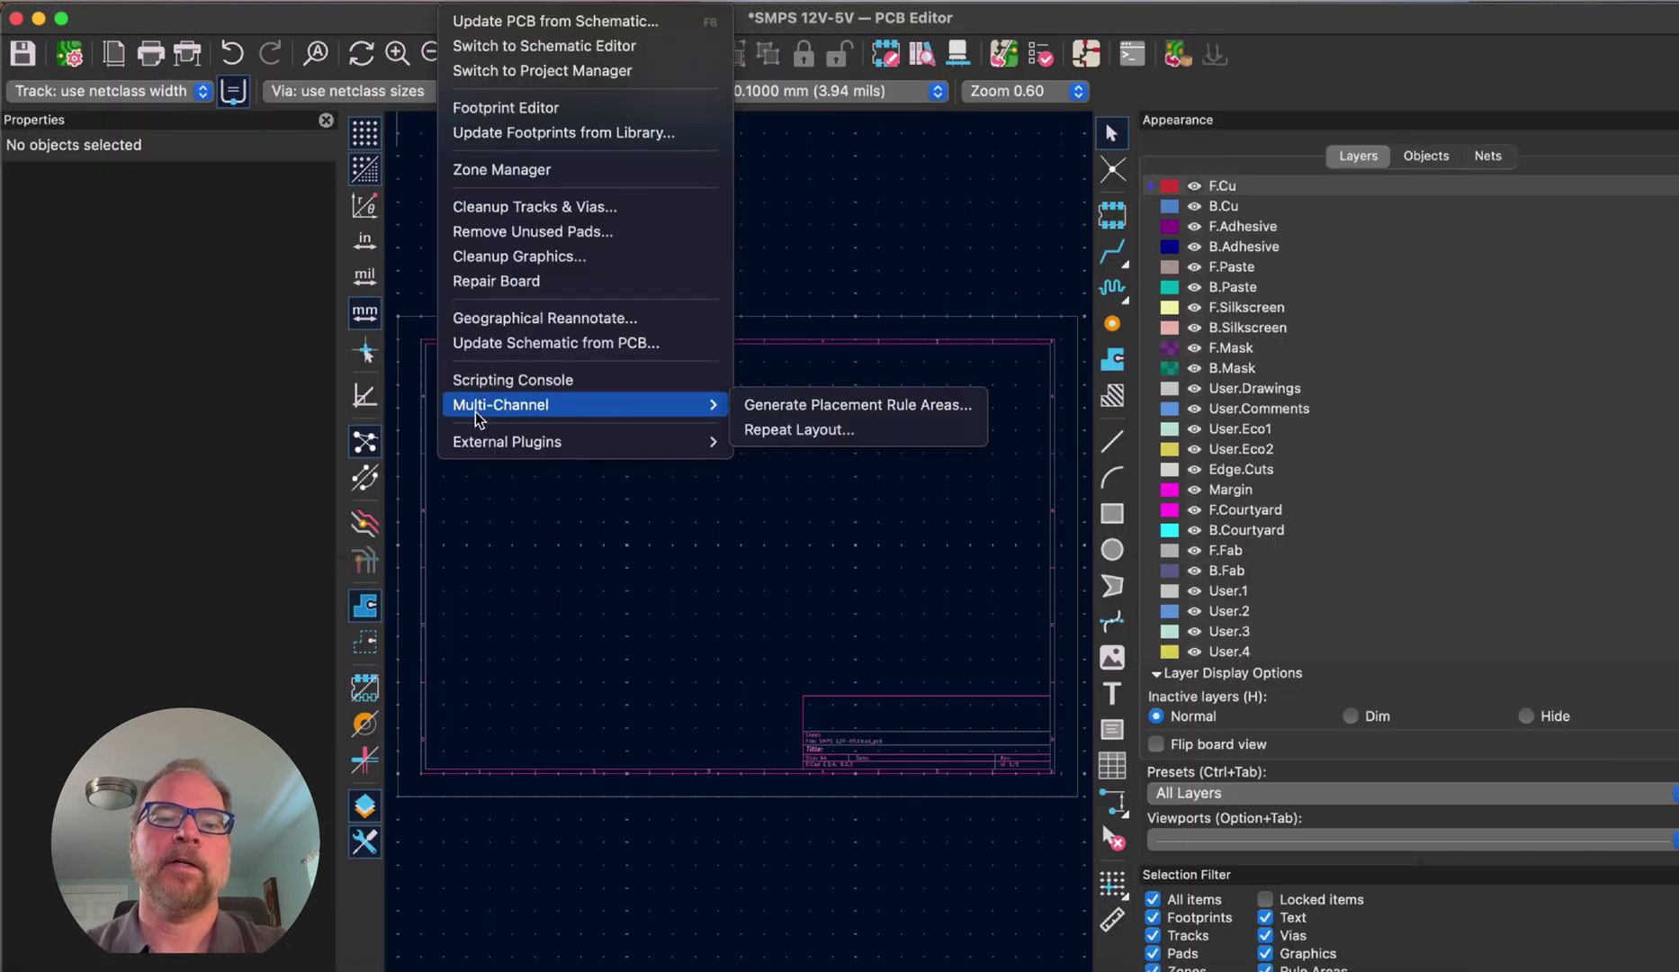
mouse_move(480, 432)
click(798, 528)
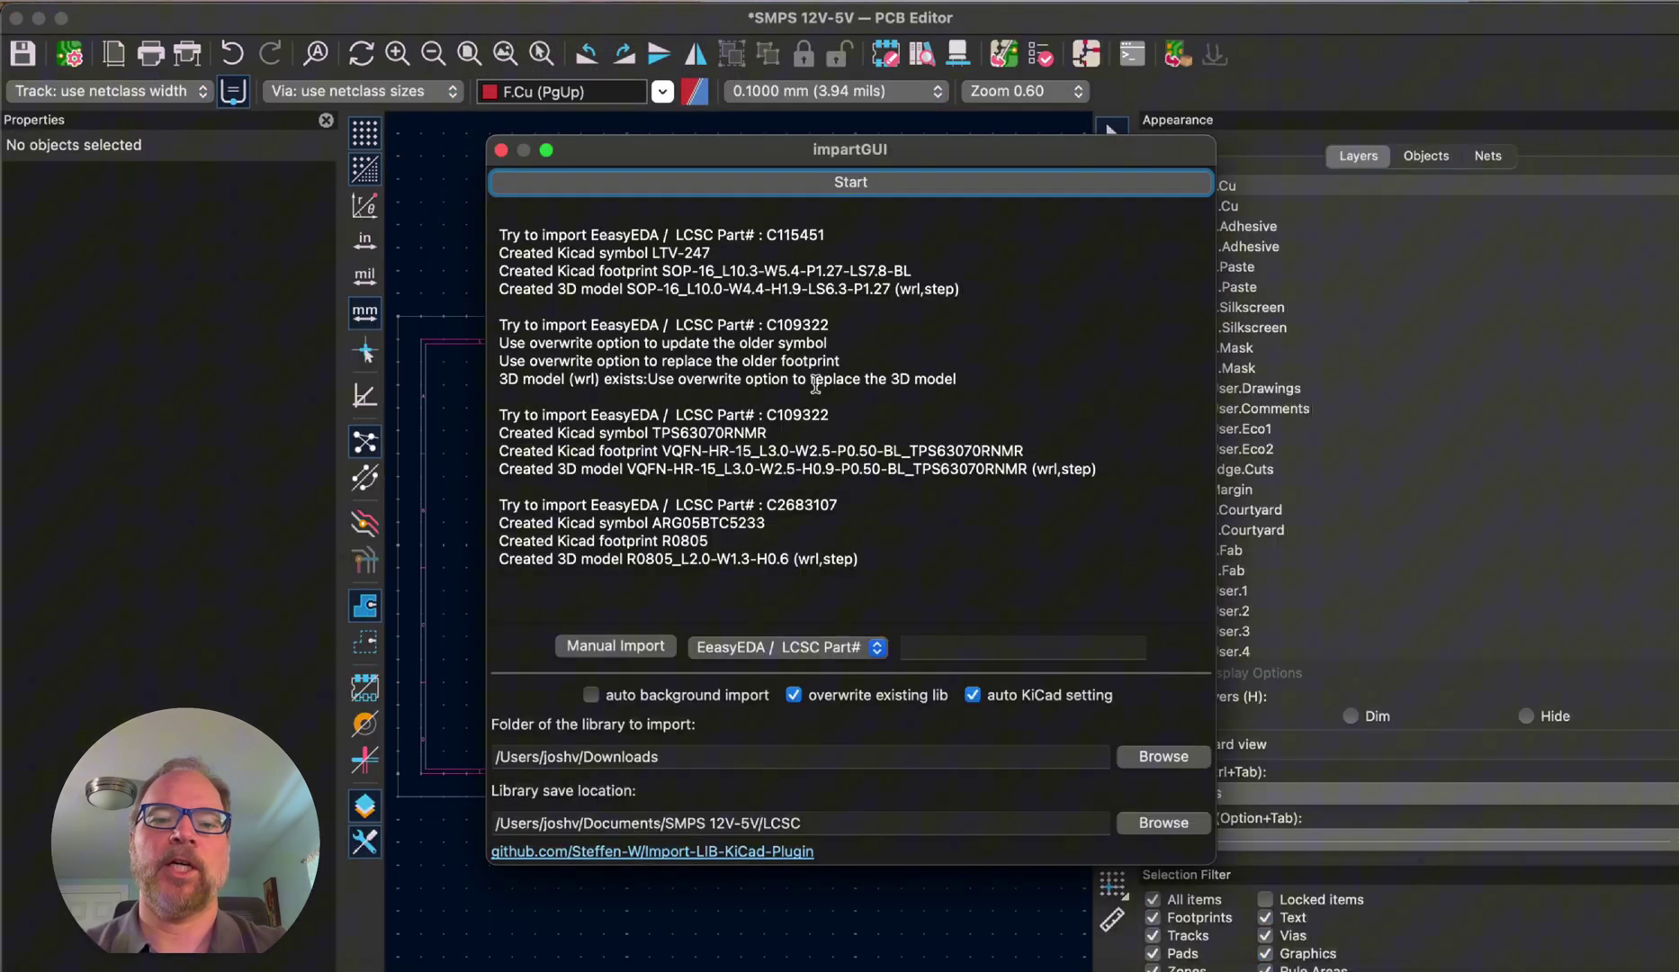
click(1042, 646)
text(C2885888)
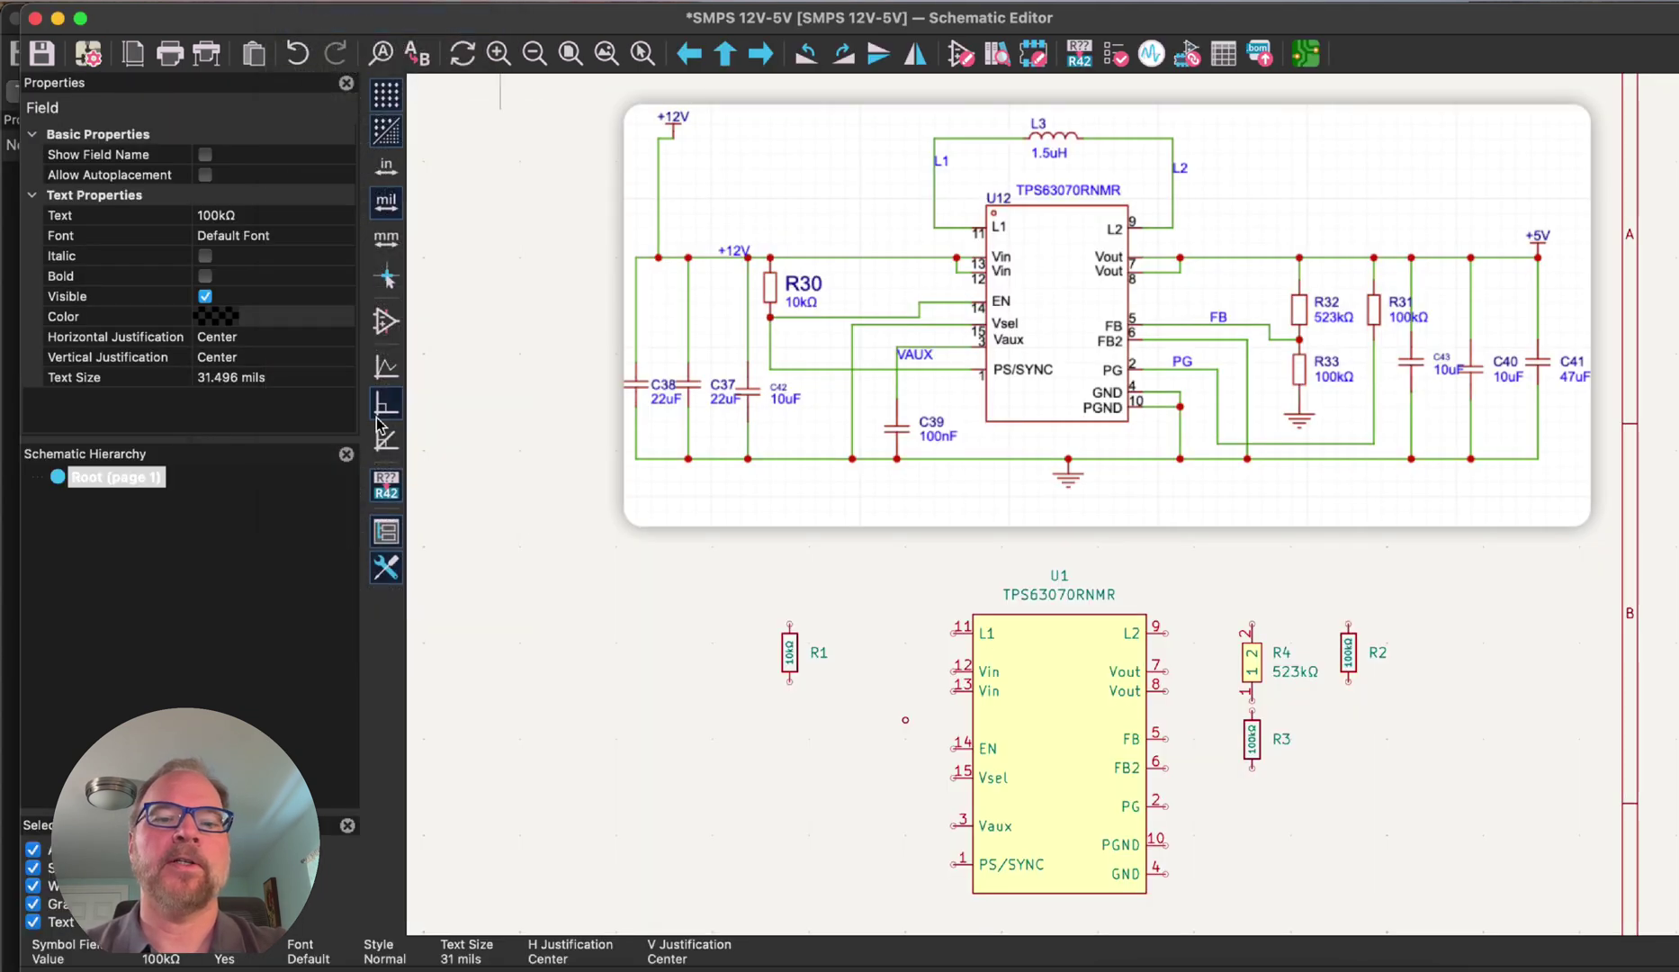
- Back in the Schematic Editor, find part C2885888 and place the MLI2012F-1R5KT inductor just above the TPS63070RNMR
key(a)
text(C2885888)
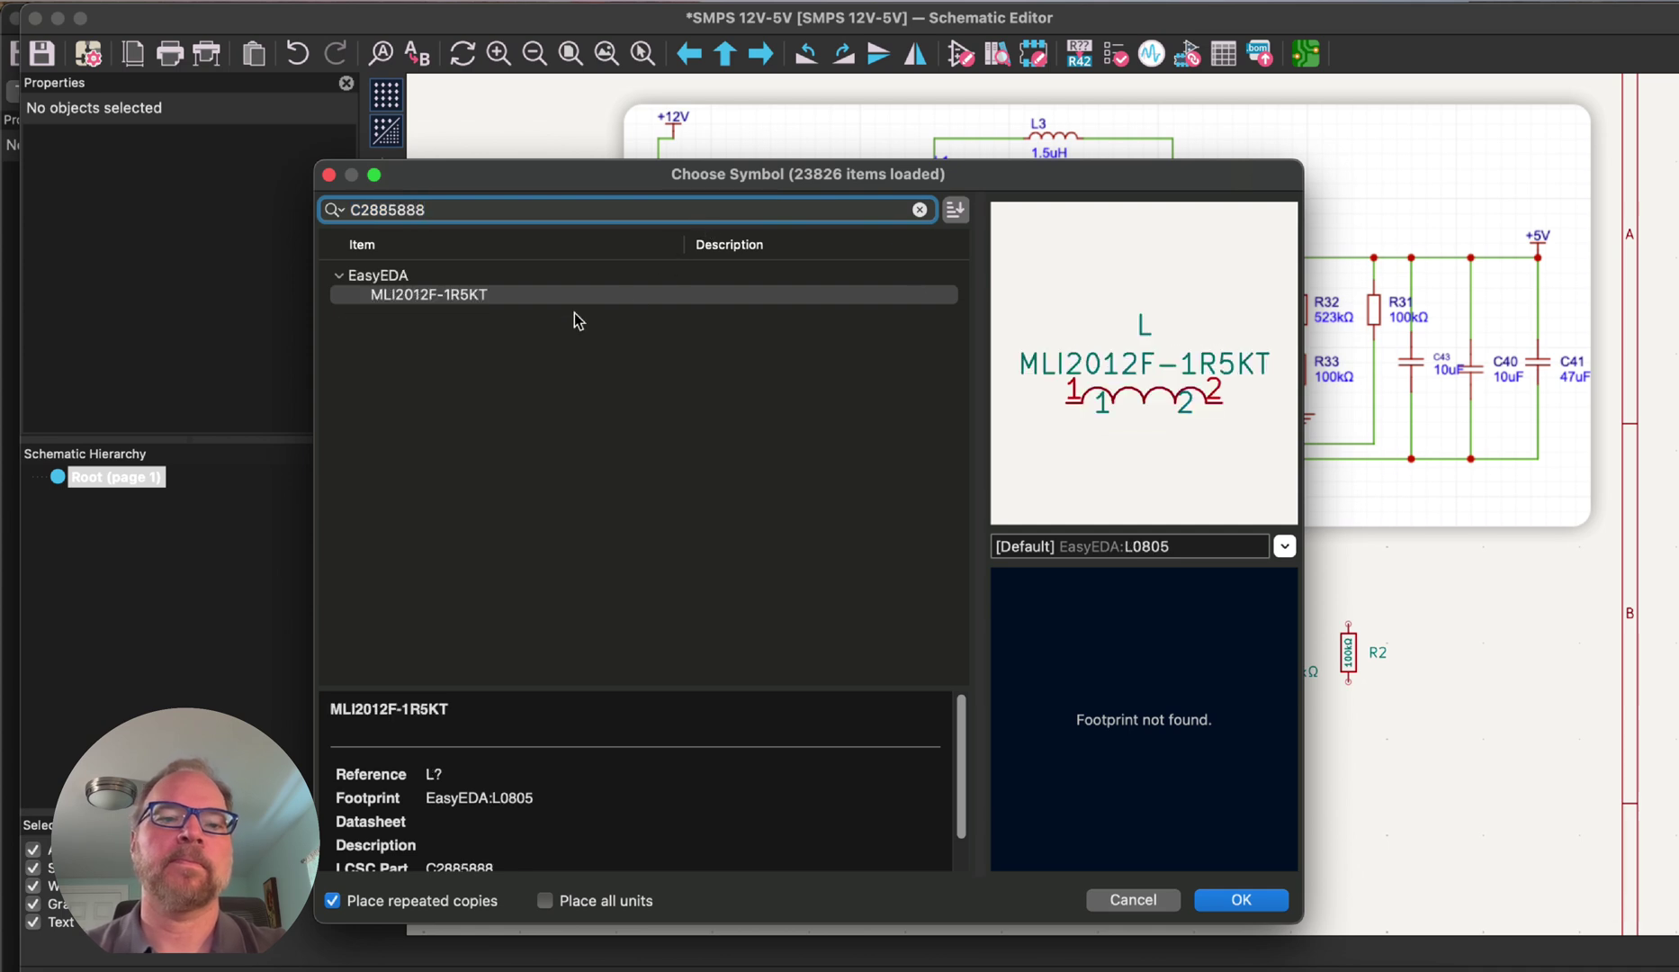
click(513, 297)
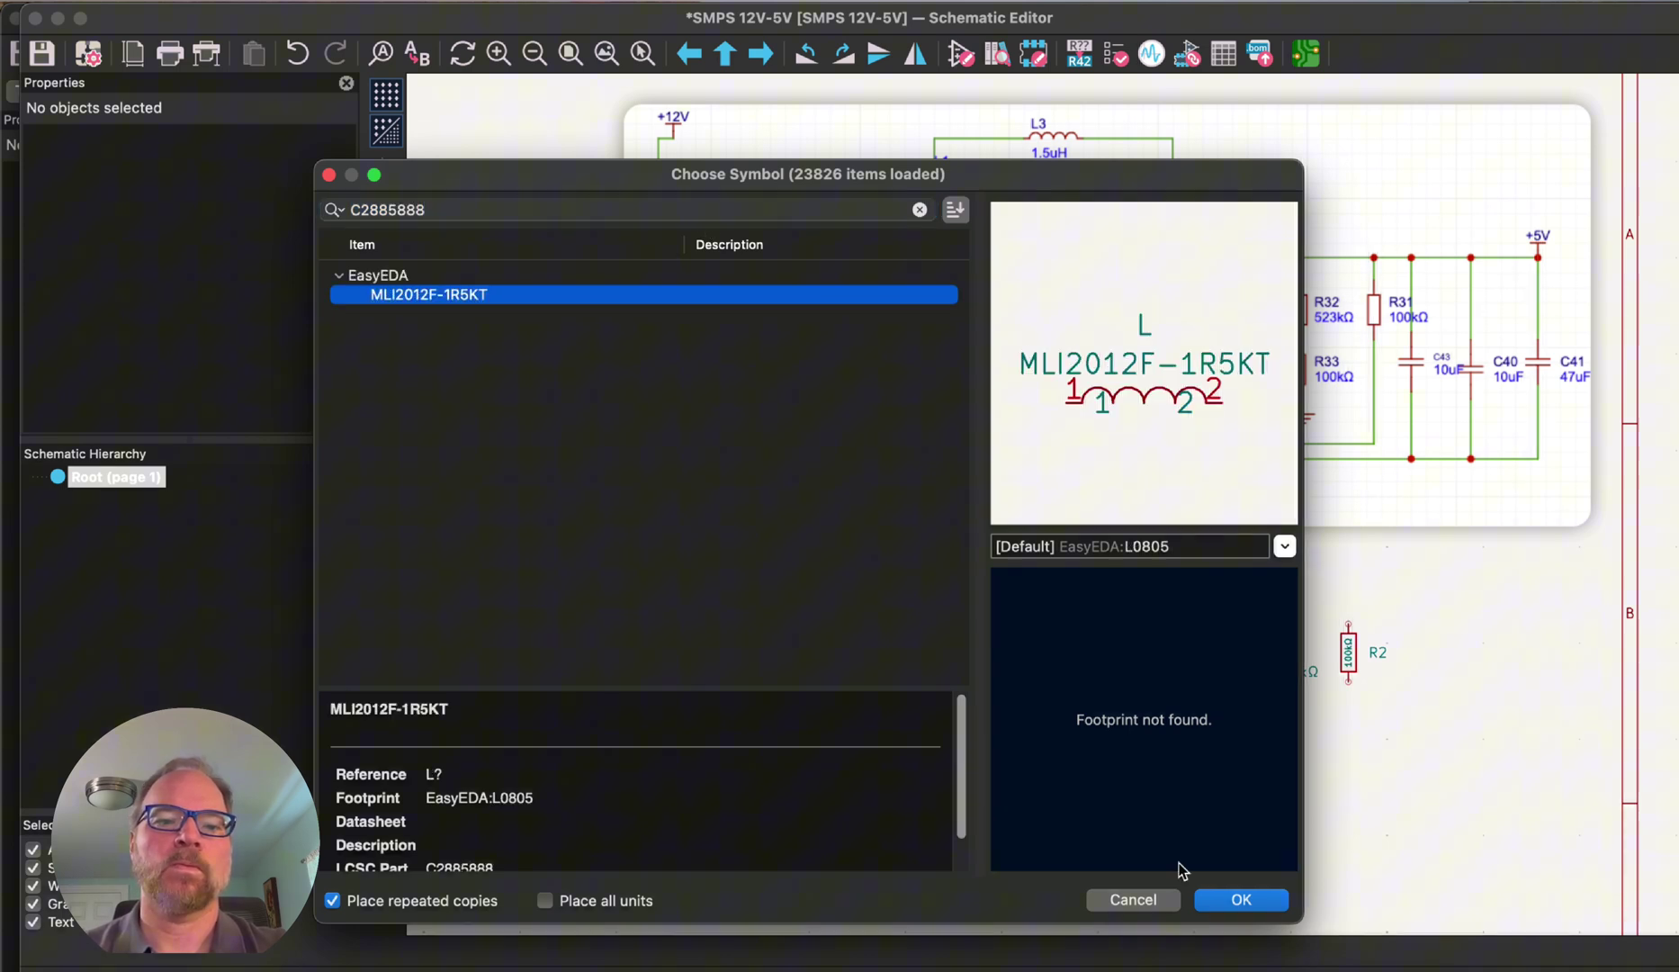
click(1237, 899)
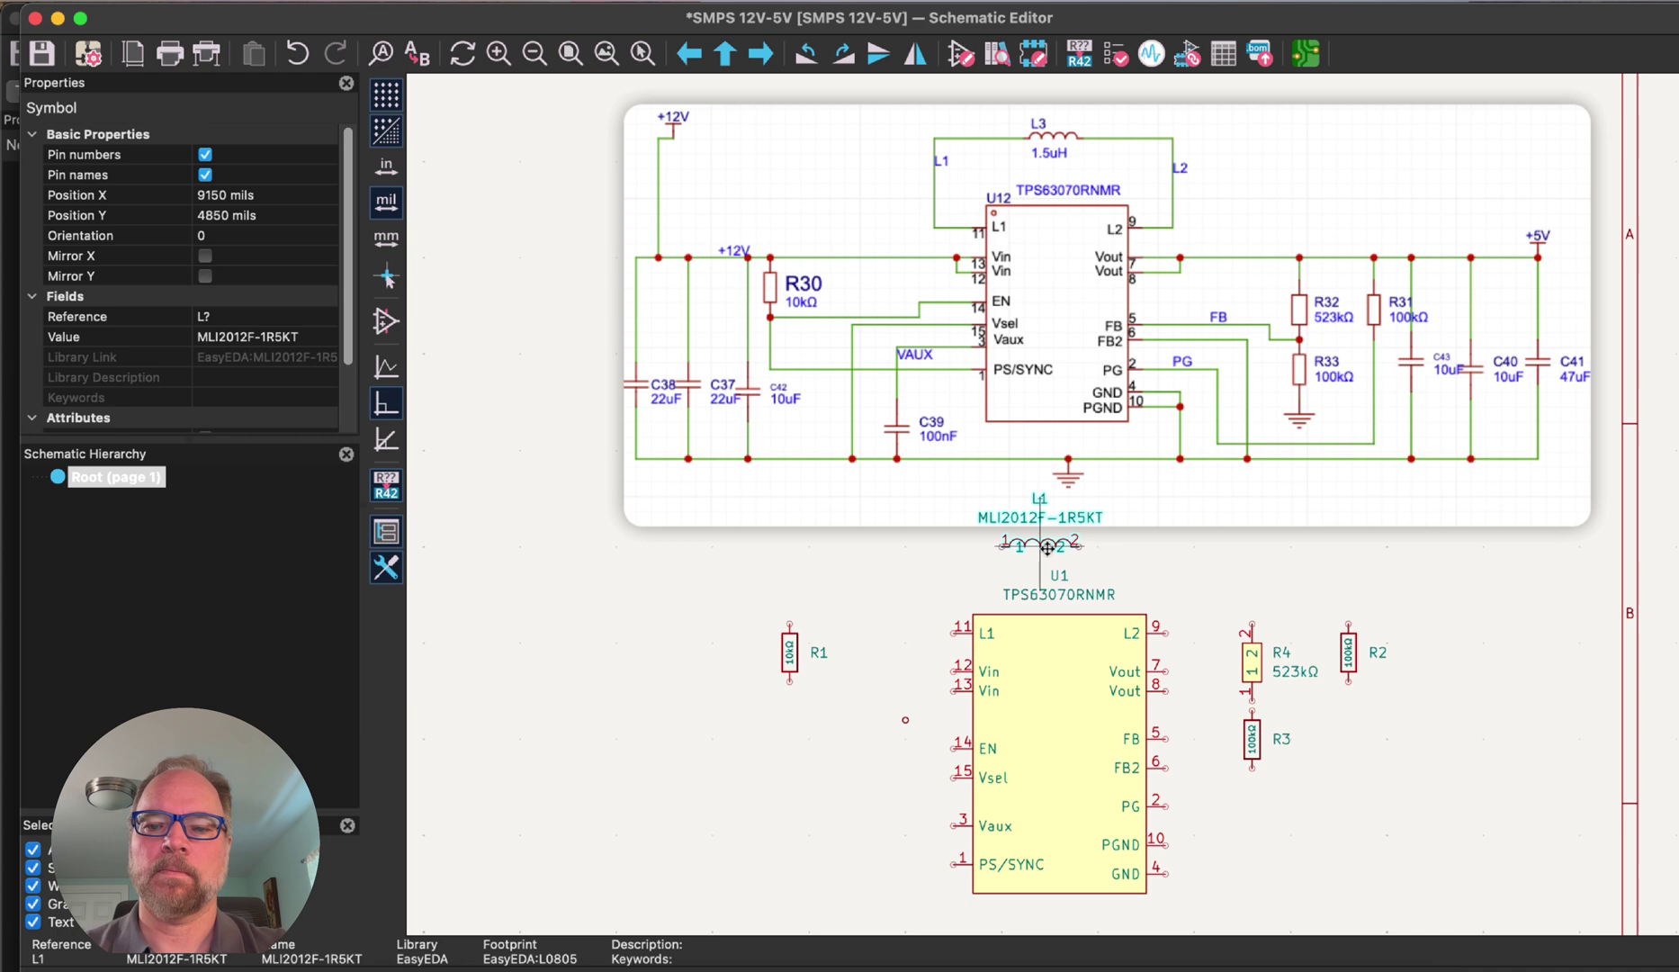
click(1050, 545)
key(Escape)
- Move all the placed symbols together down and left, clear of the reference image
scroll(1057, 520, down, 3)
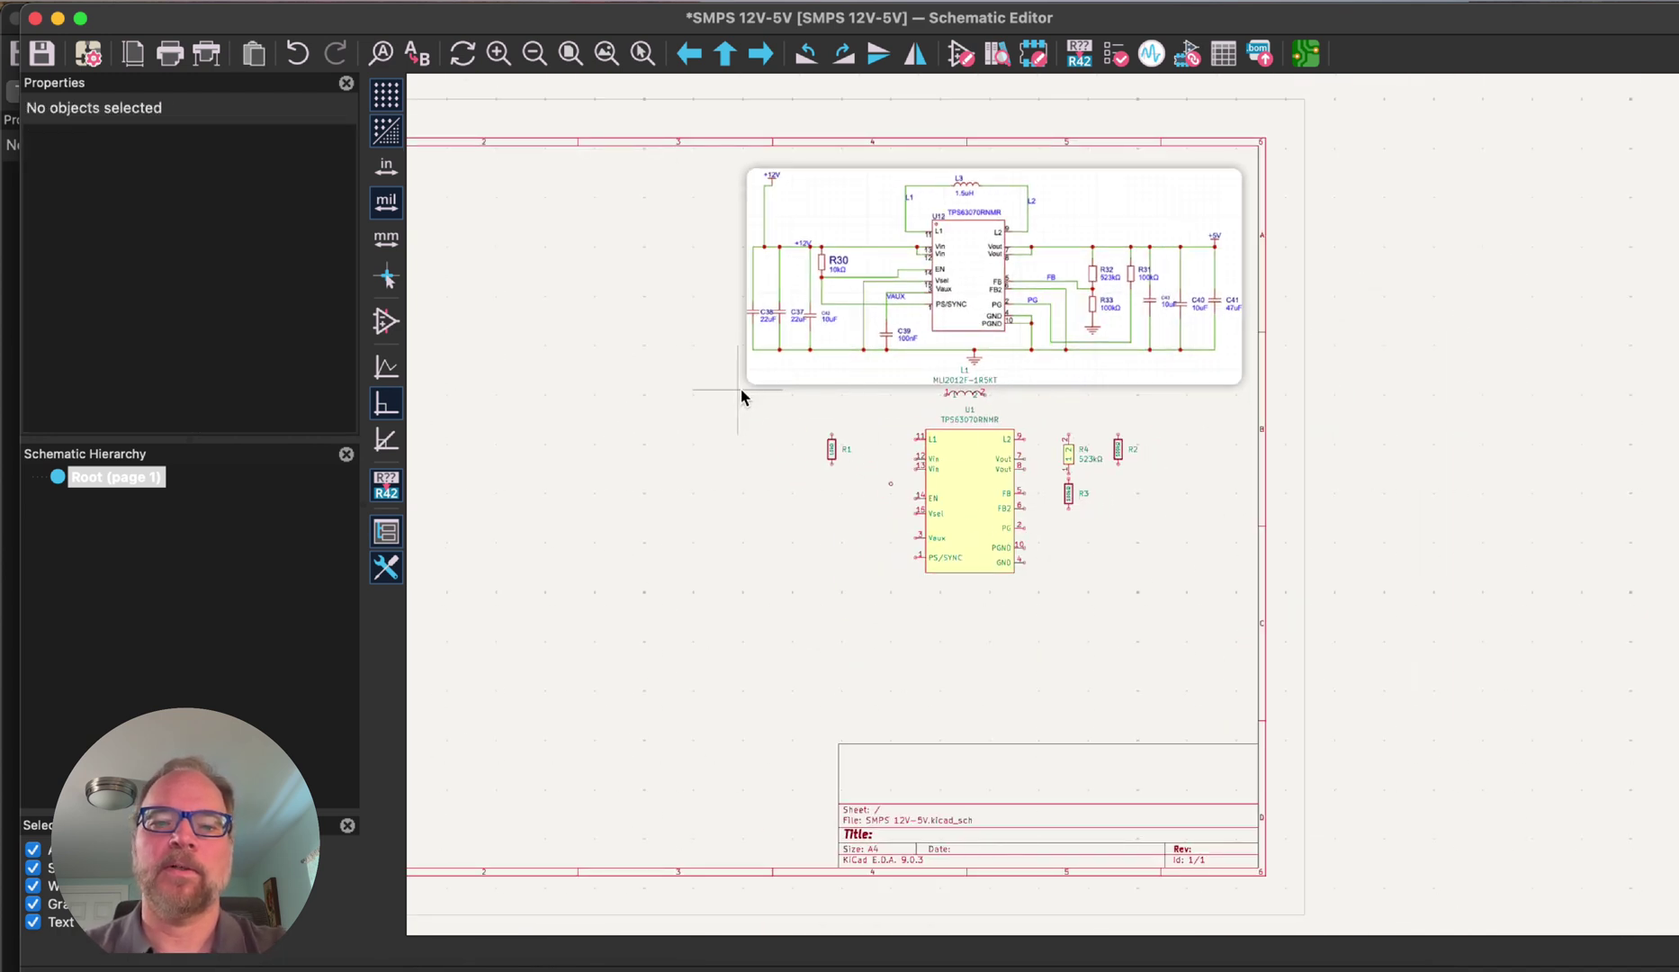
drag(740, 395, 1183, 623)
drag(978, 469, 910, 551)
click(961, 450)
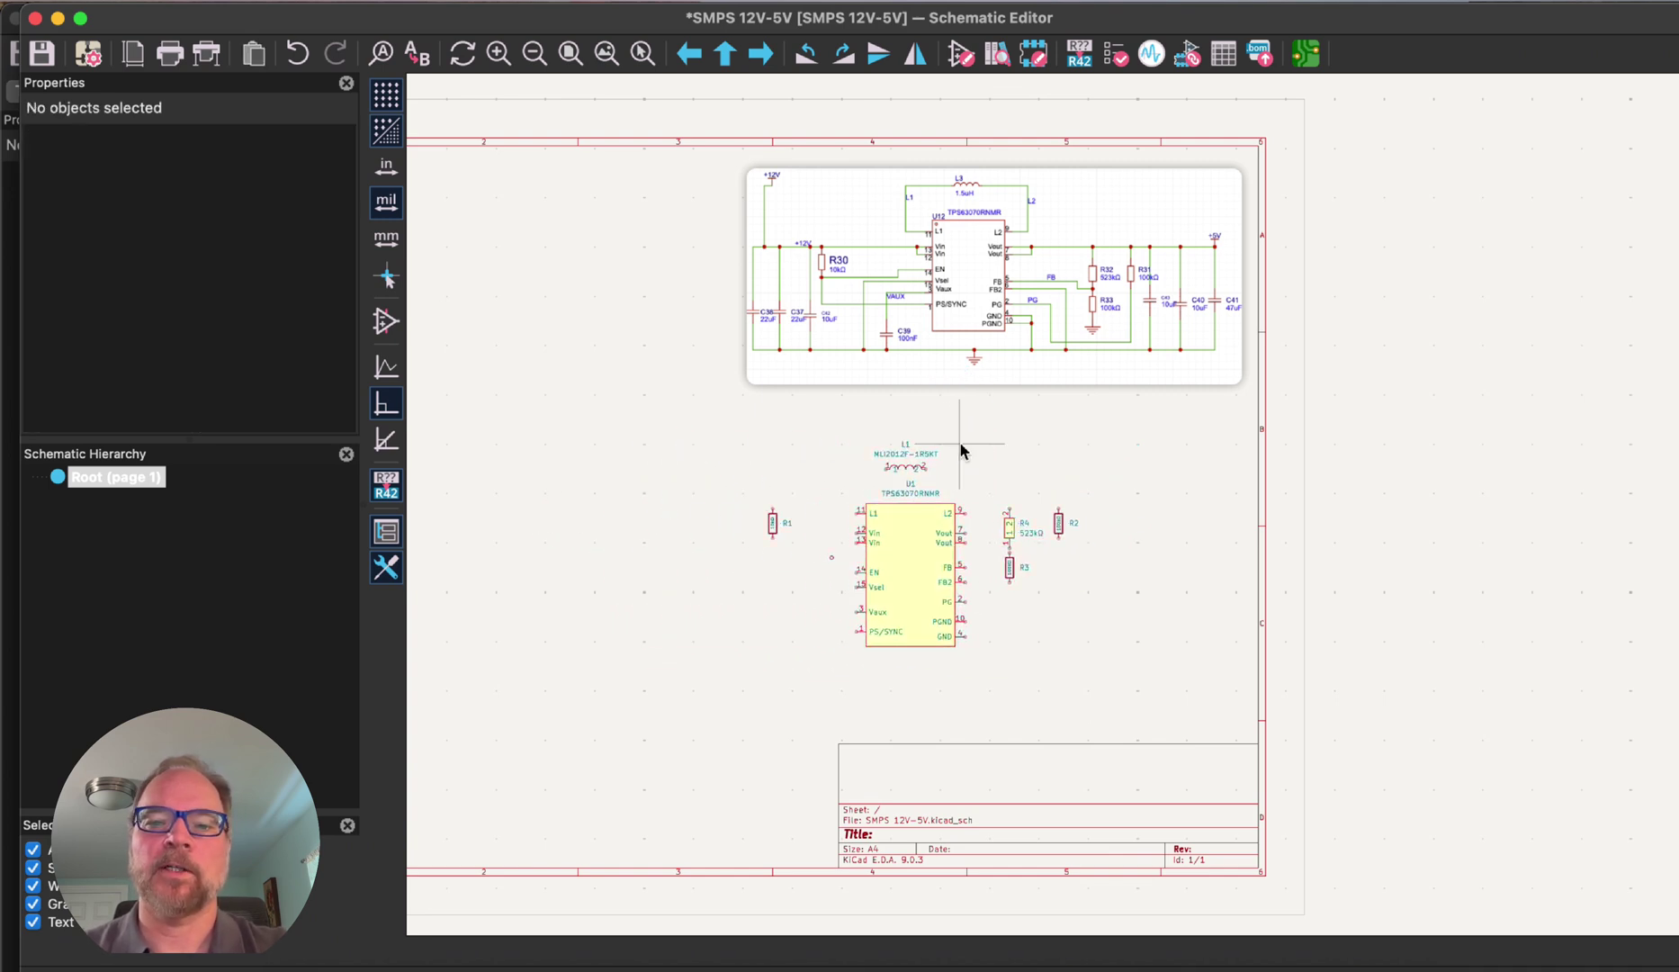
- Move the L1 inductor slightly up and right to leave more space above the TPS63070RNMR label
click(912, 442)
click(917, 475)
click(914, 470)
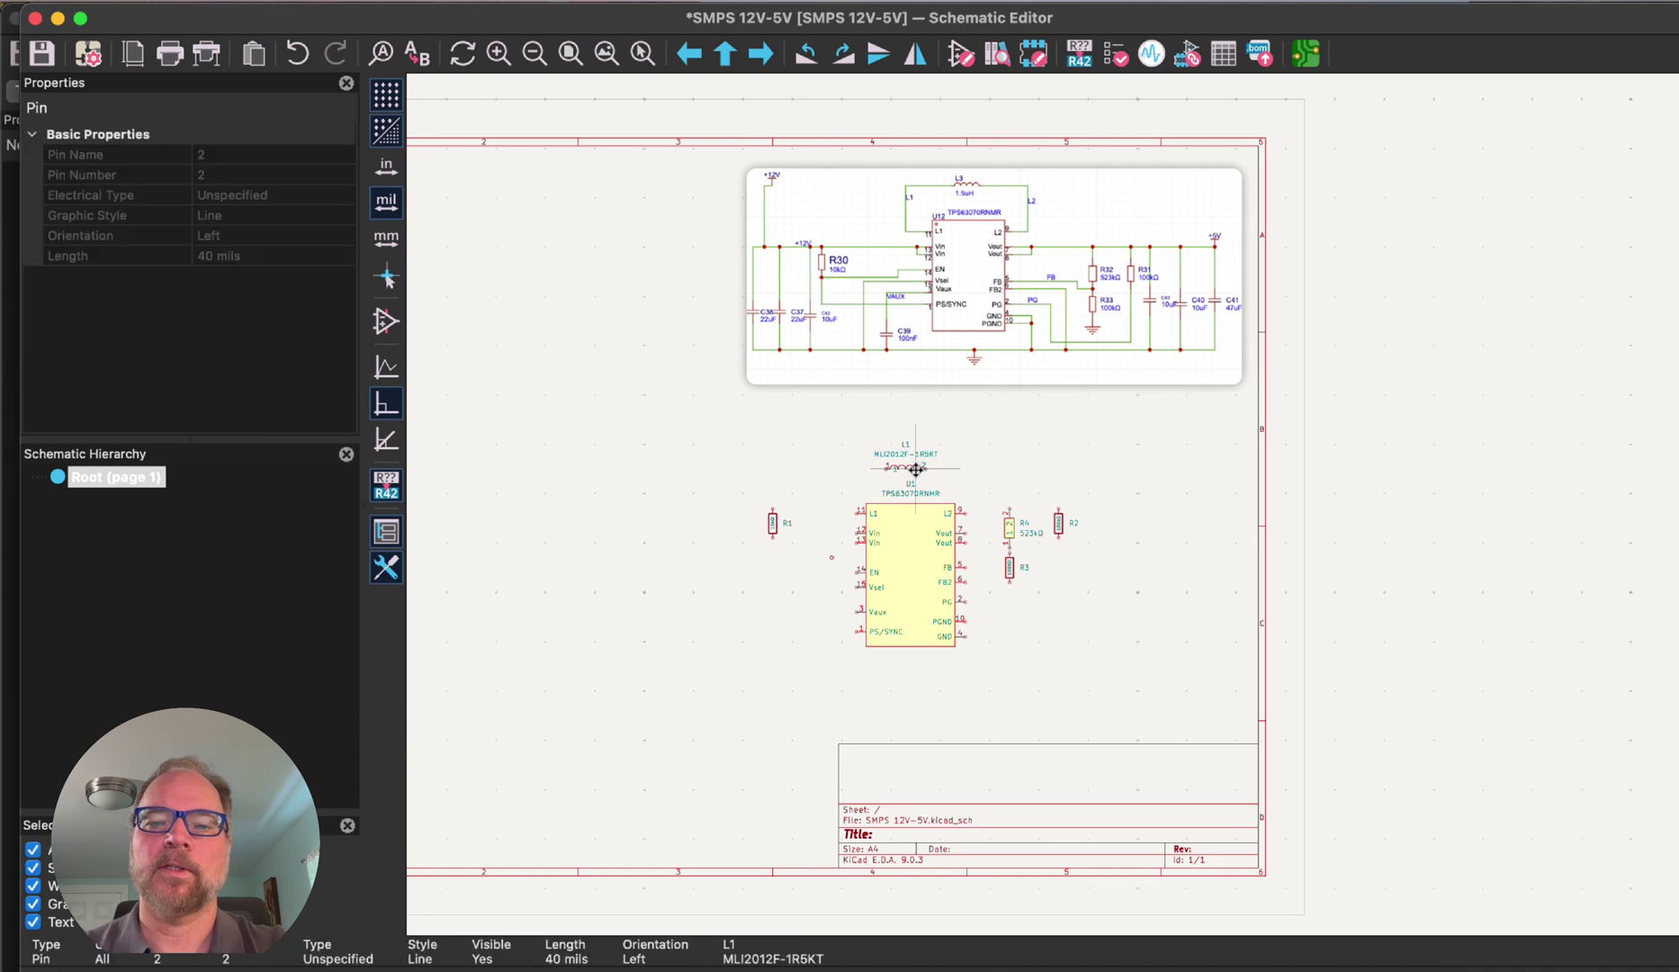
click(906, 469)
drag(906, 469, 916, 459)
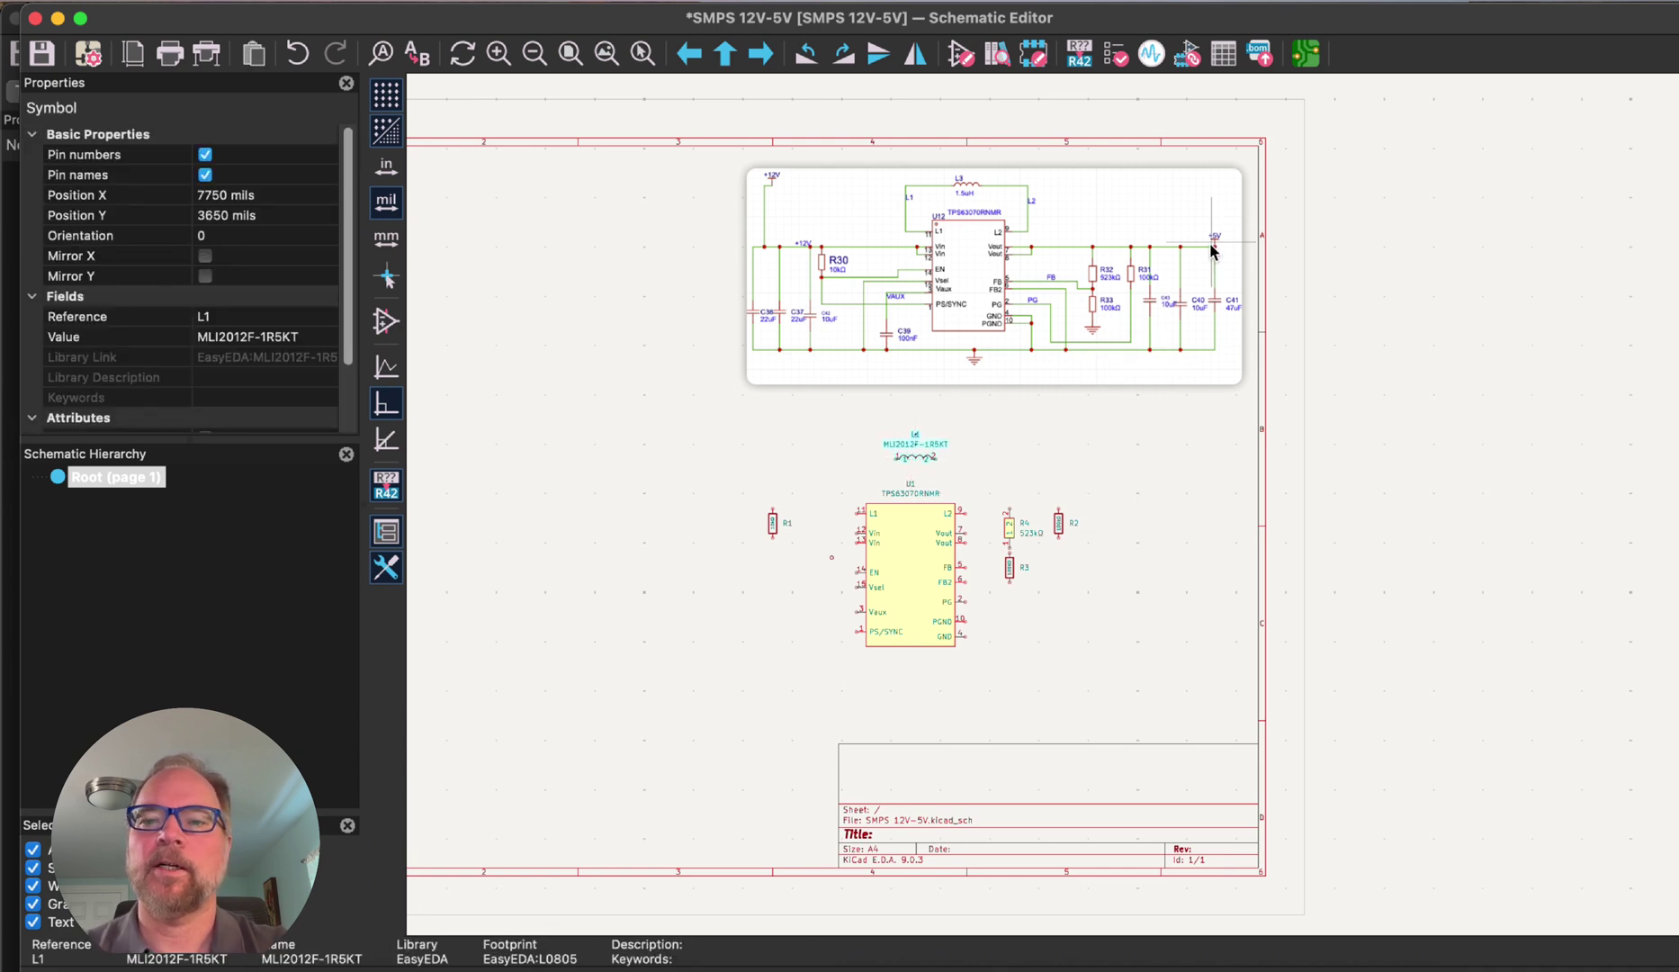
- Place two 0805,22uF 25V capacitors from PCM_JLCPCB-Capacitors side by side, below and left of the 10kΩ resistor
scroll(1212, 250, up, 4)
scroll(1049, 504, down, 3)
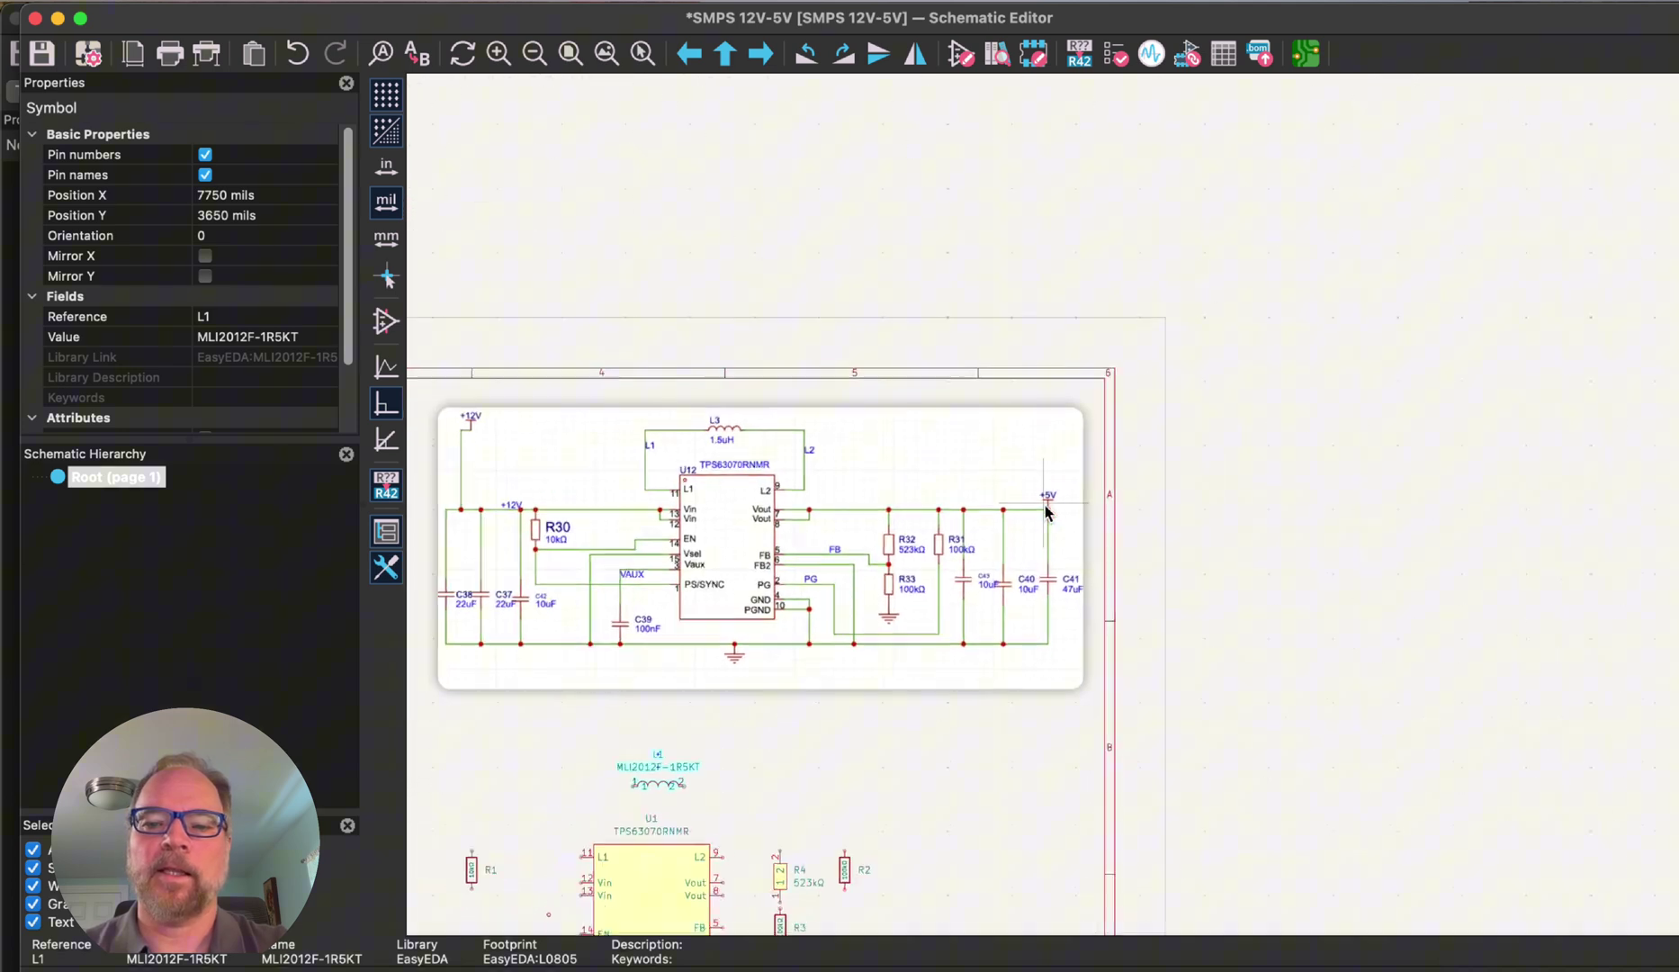
scroll(1046, 511, down, 1)
scroll(1047, 512, down, 1)
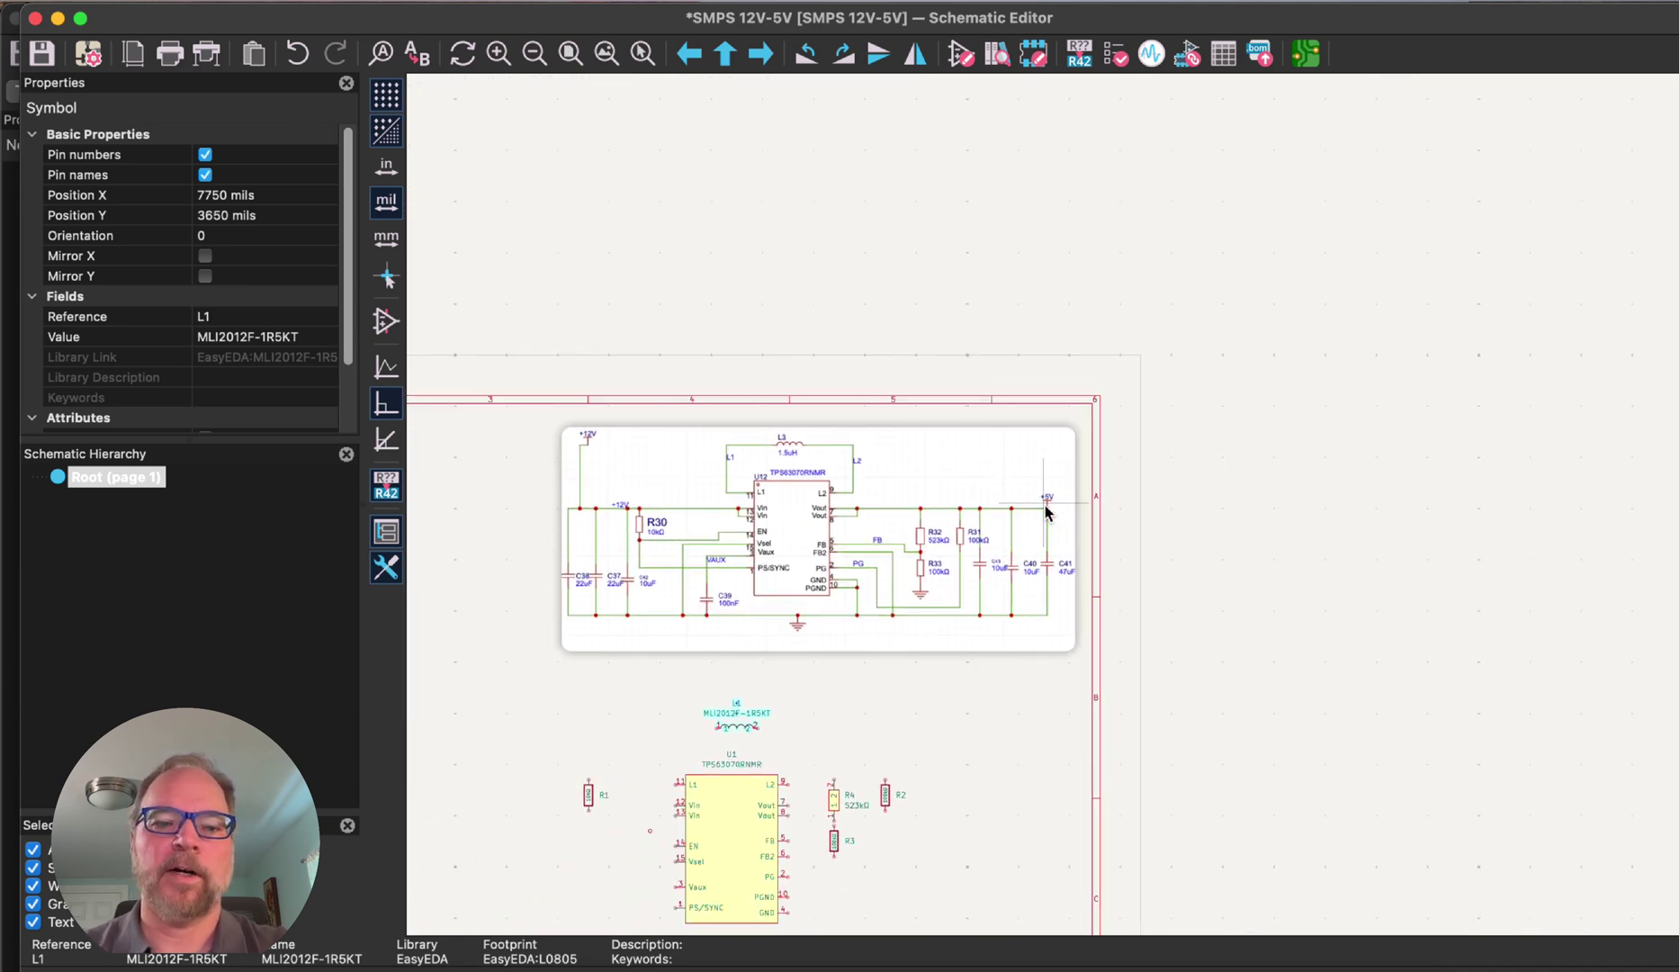
scroll(675, 575, up, 4)
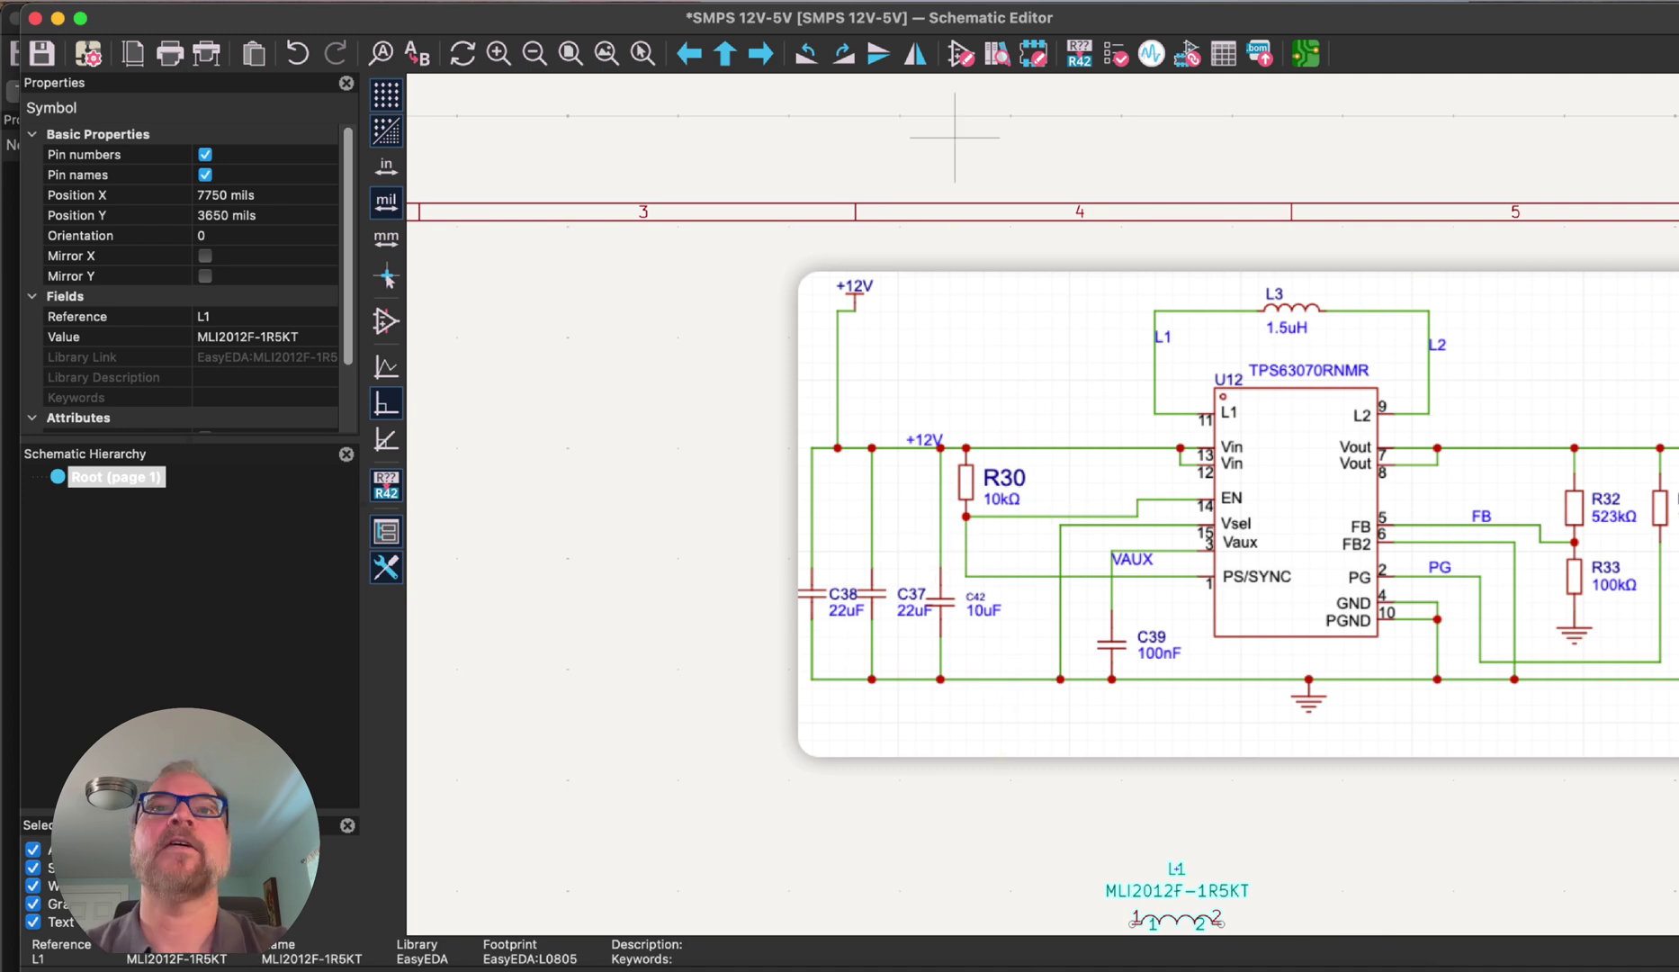
scroll(1046, 512, down, 1)
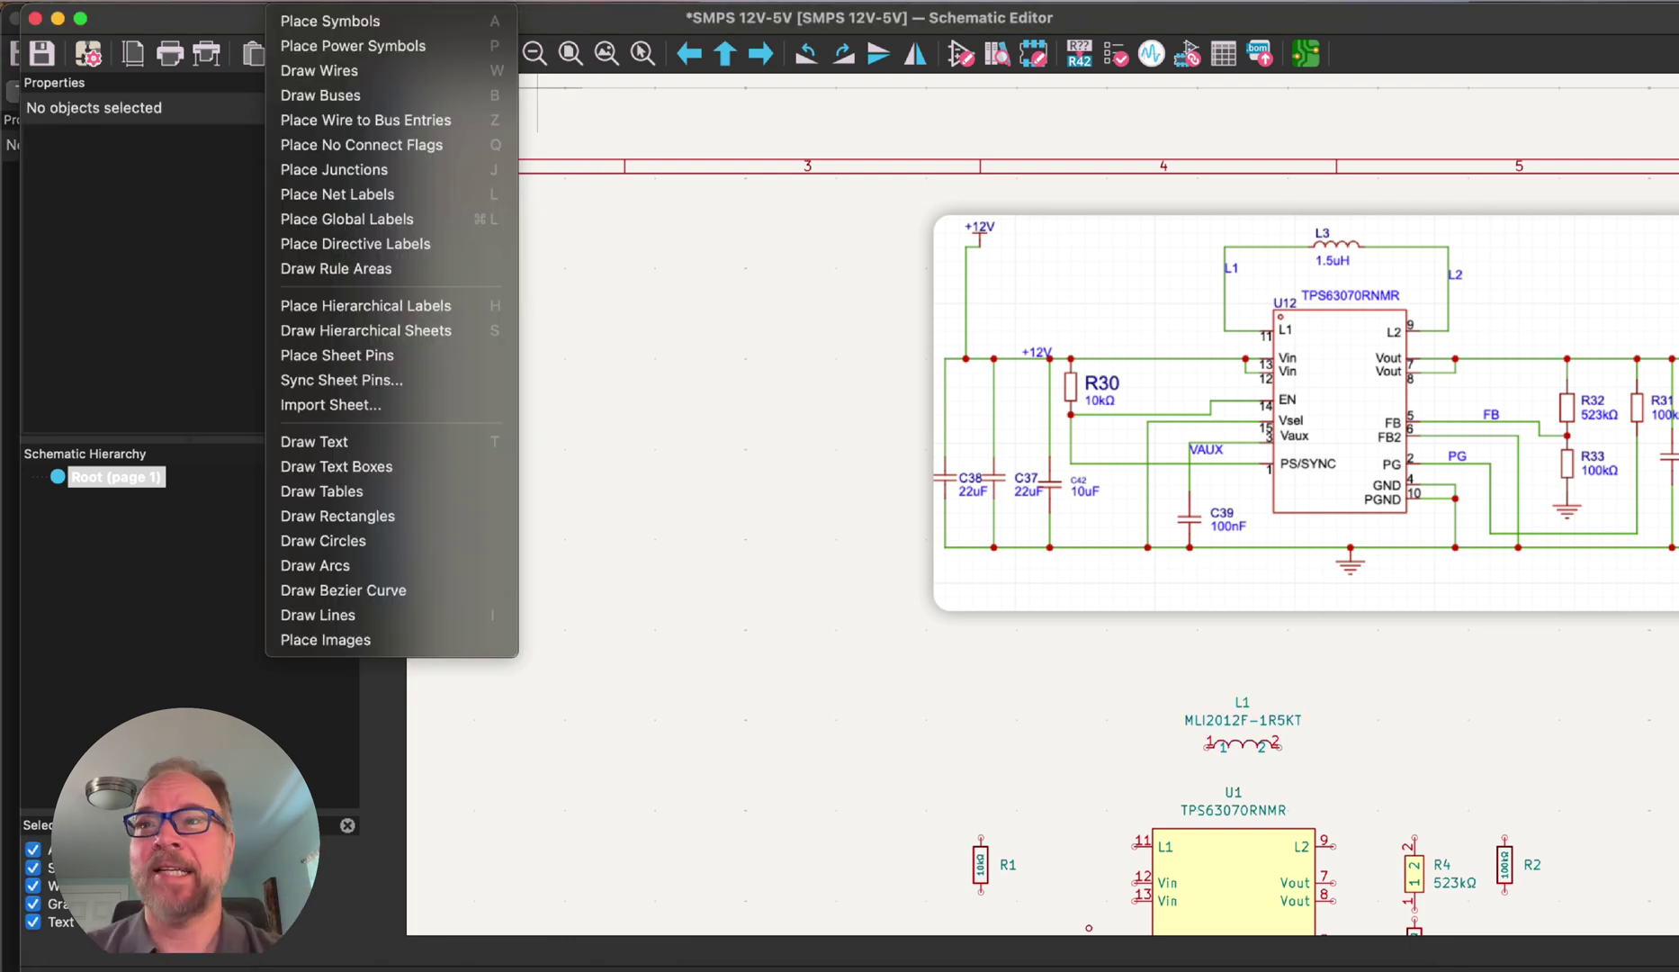
click(310, 22)
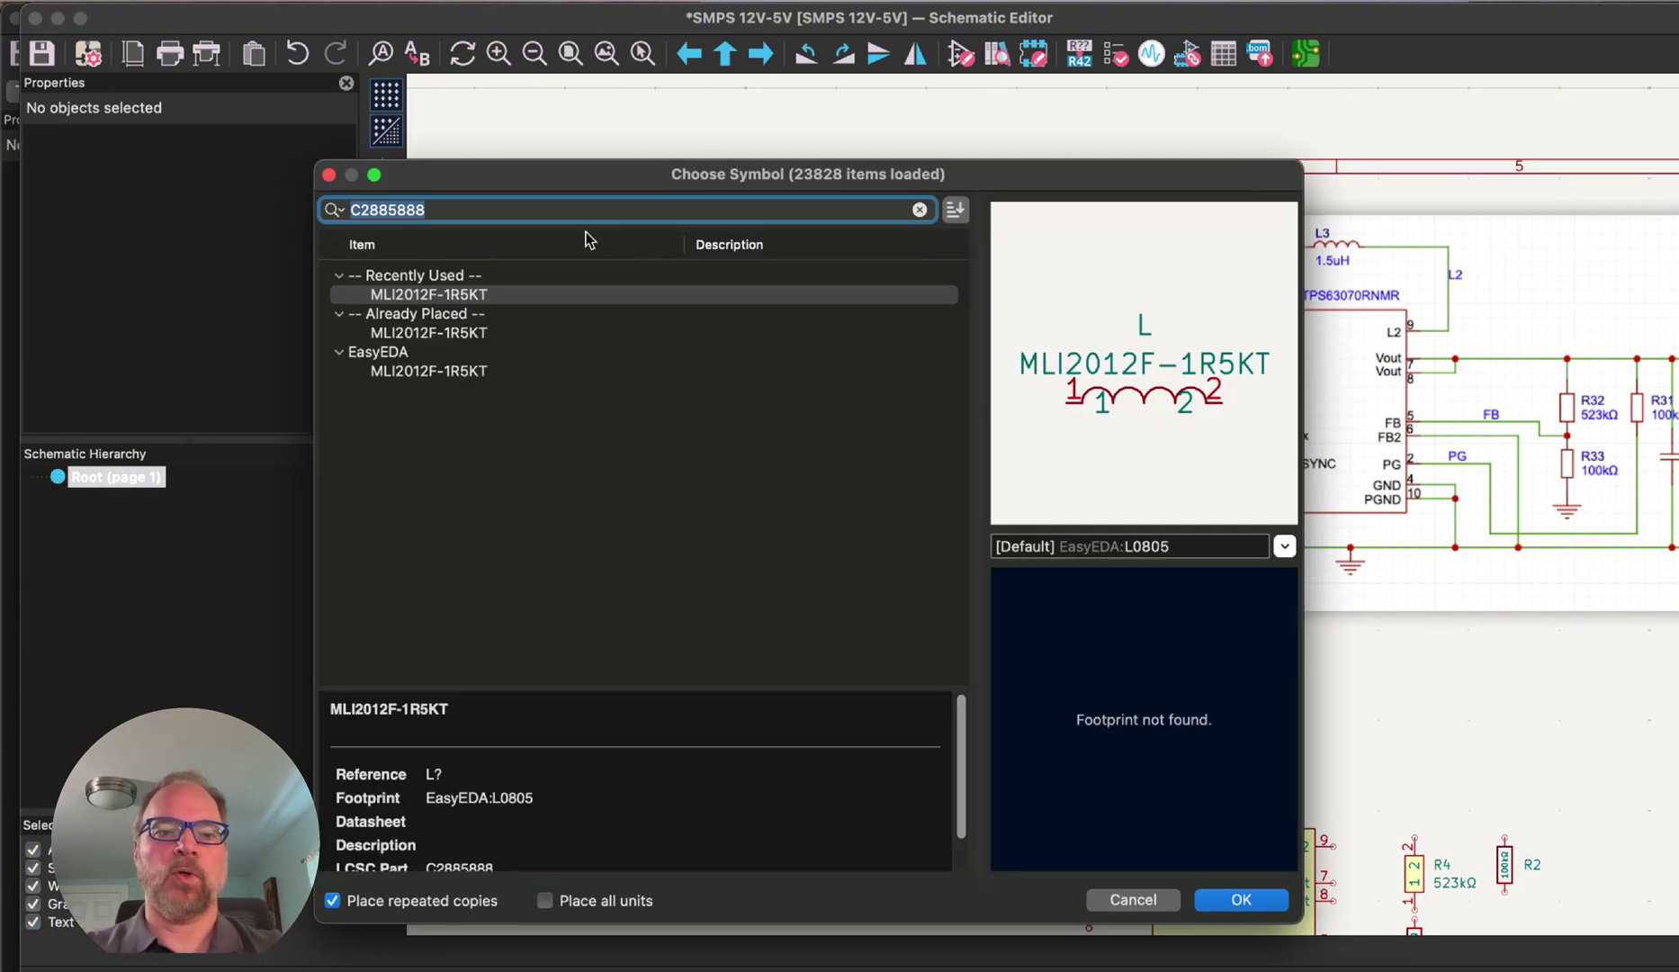
text(22uF)
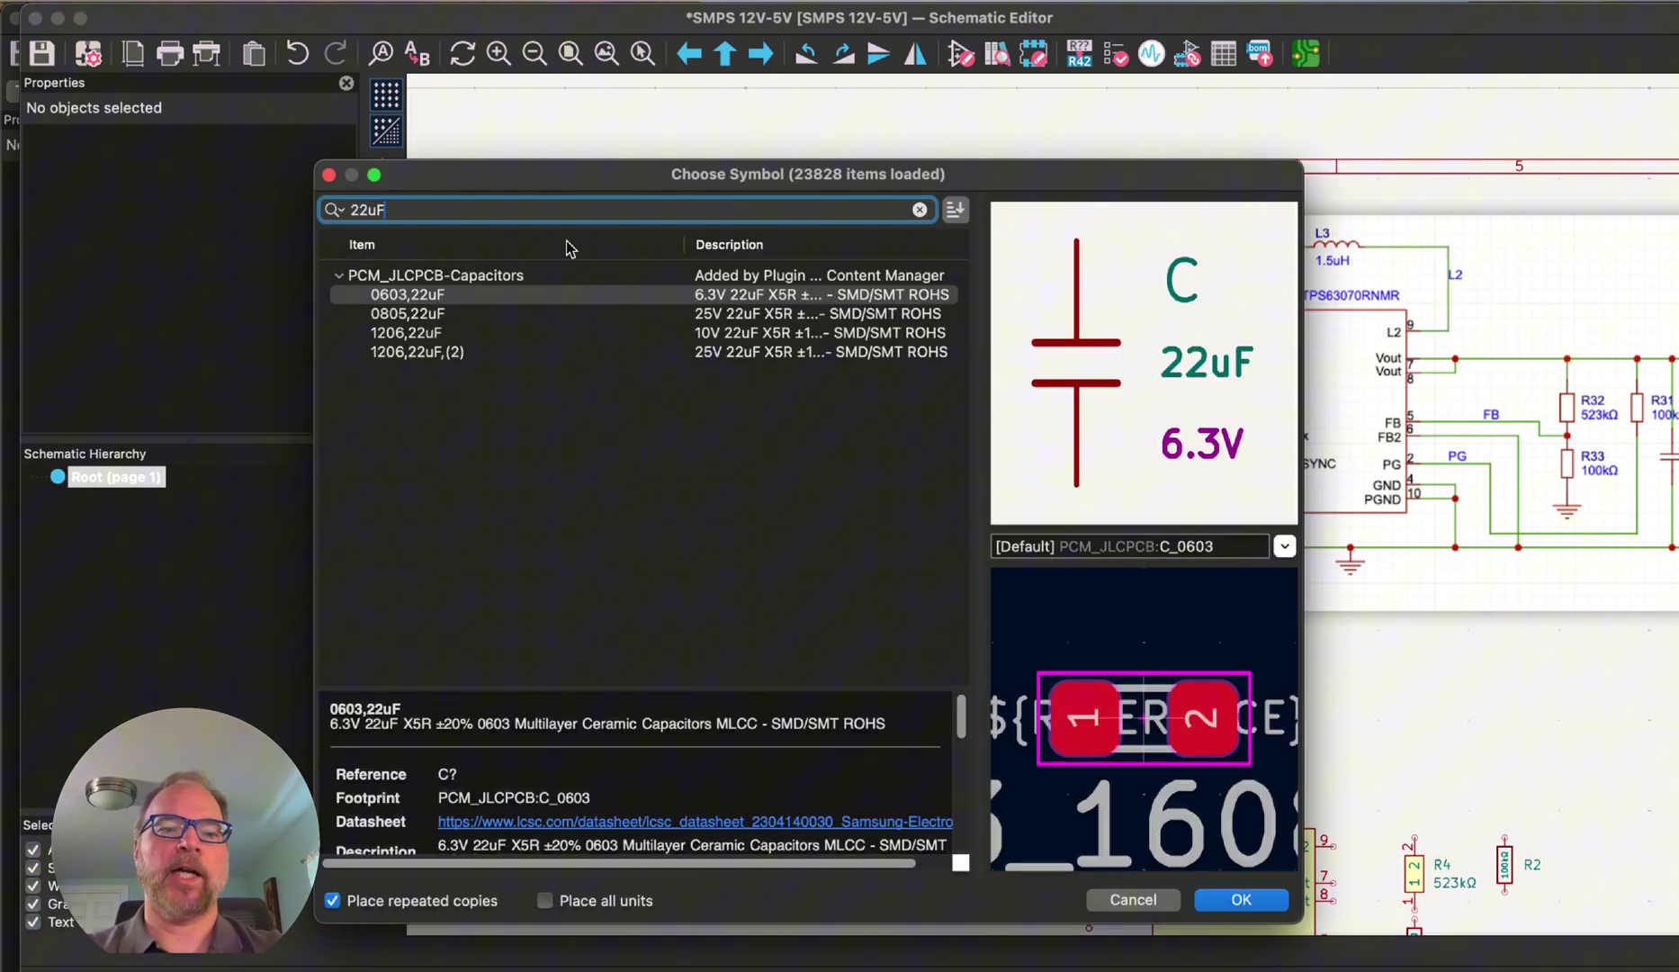
key(Tab)
click(427, 315)
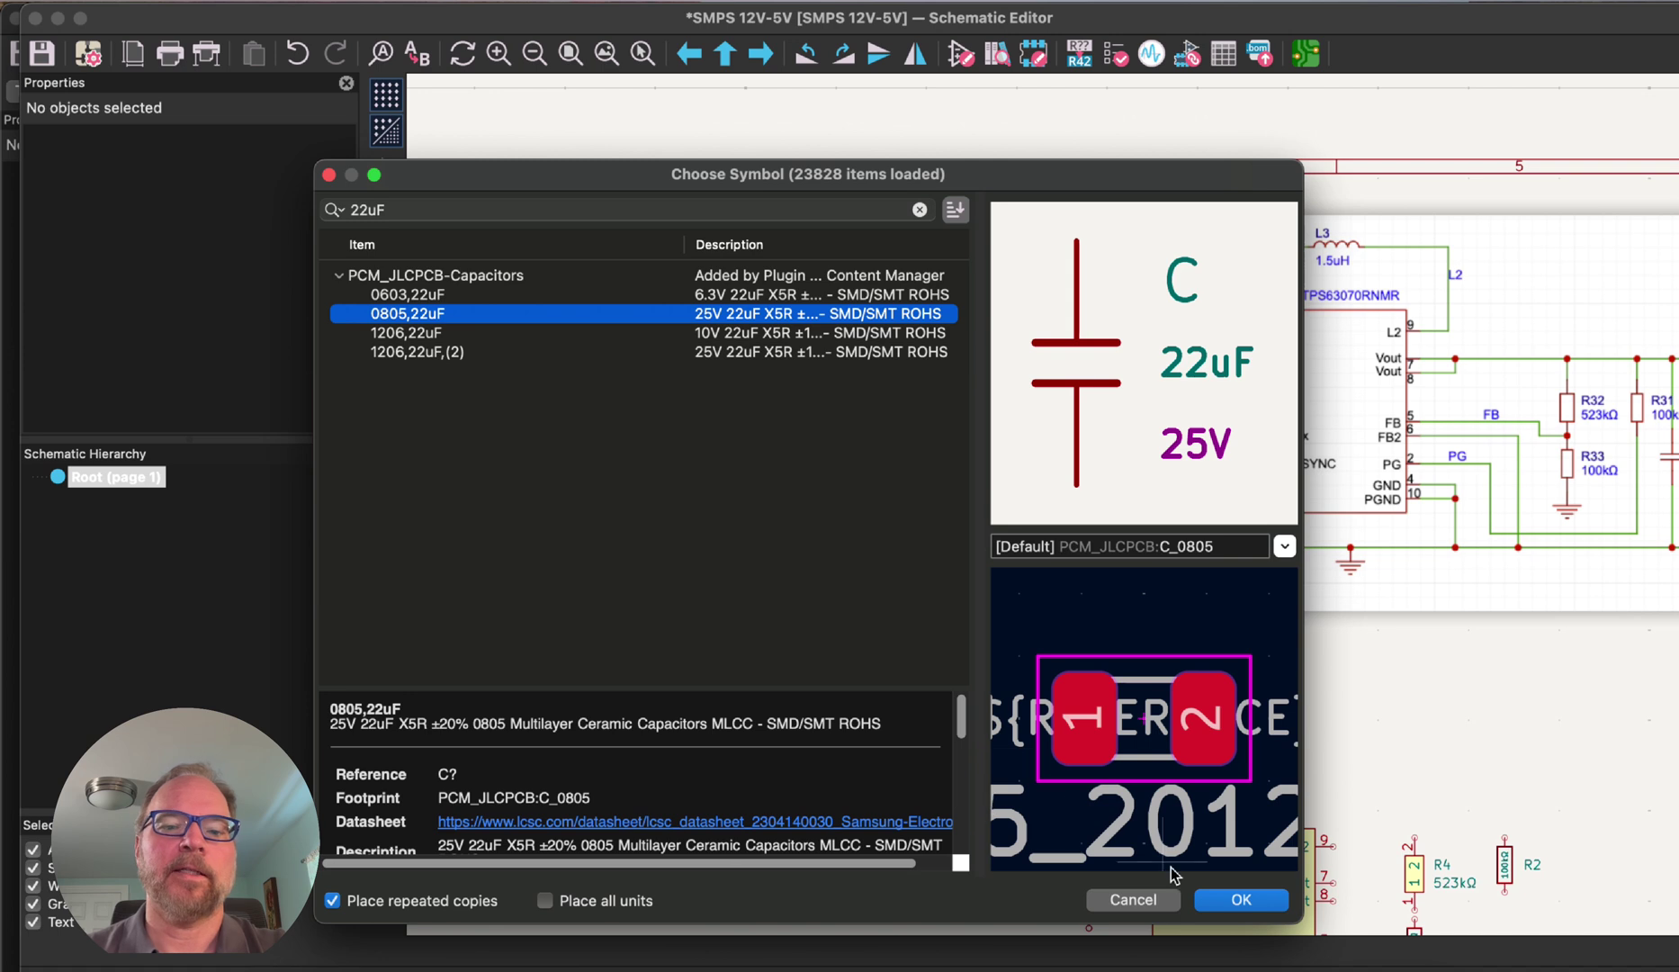
click(1241, 901)
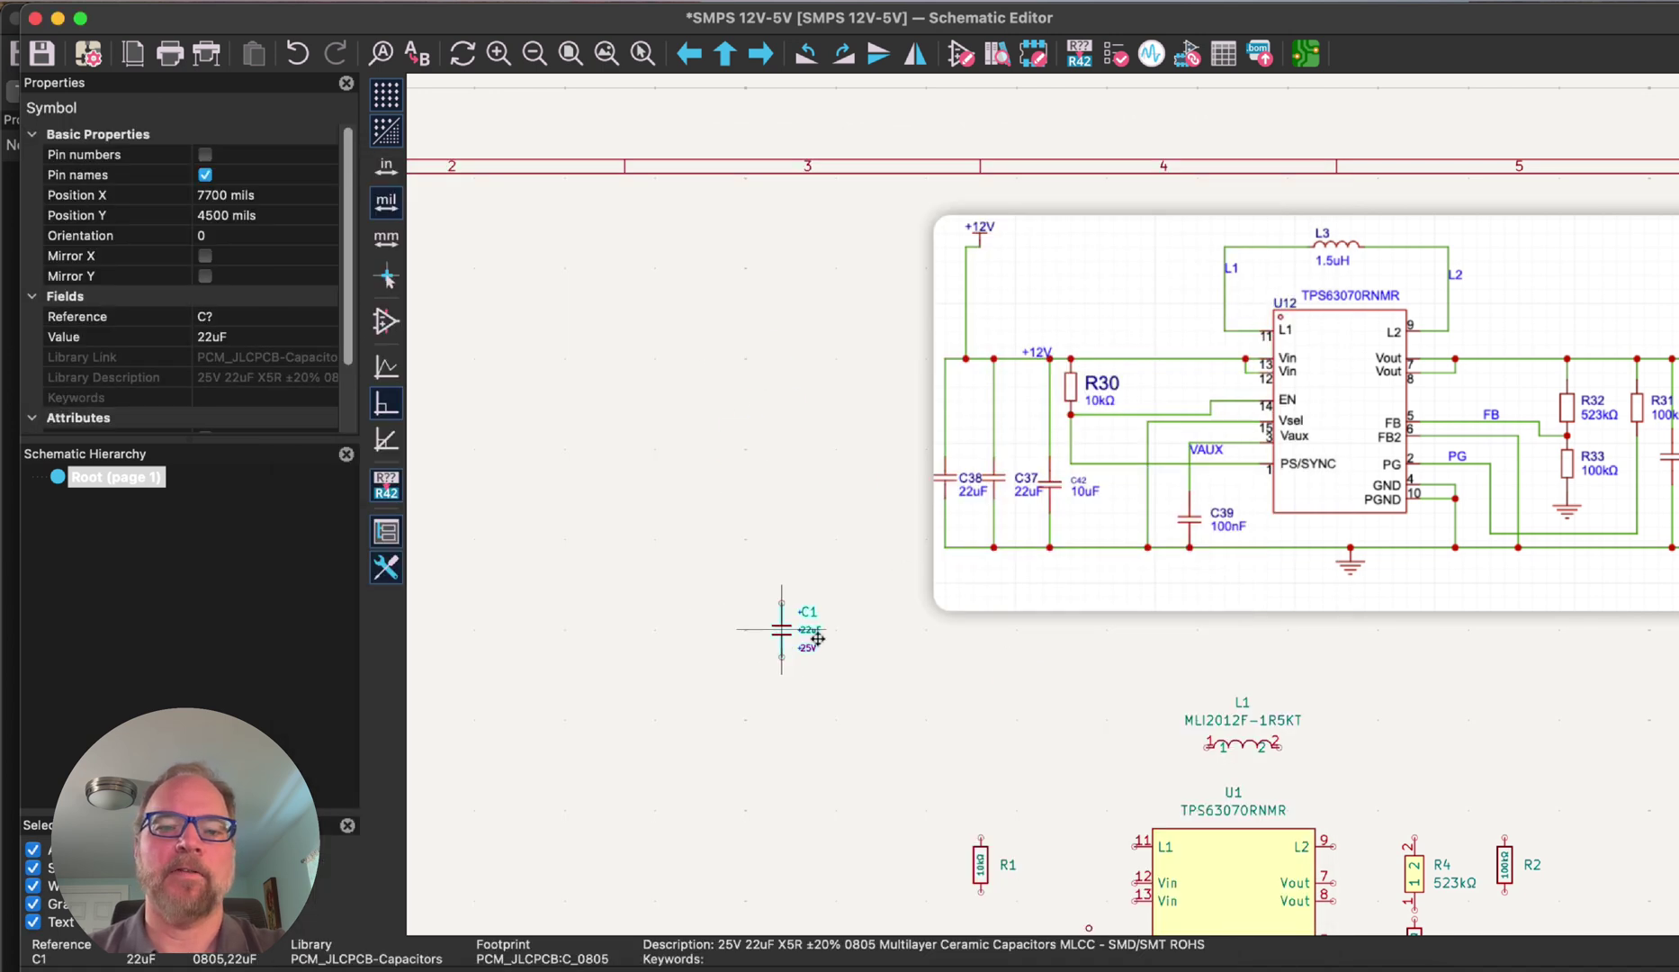
scroll(862, 773, down, 4)
scroll(1045, 503, up, 1)
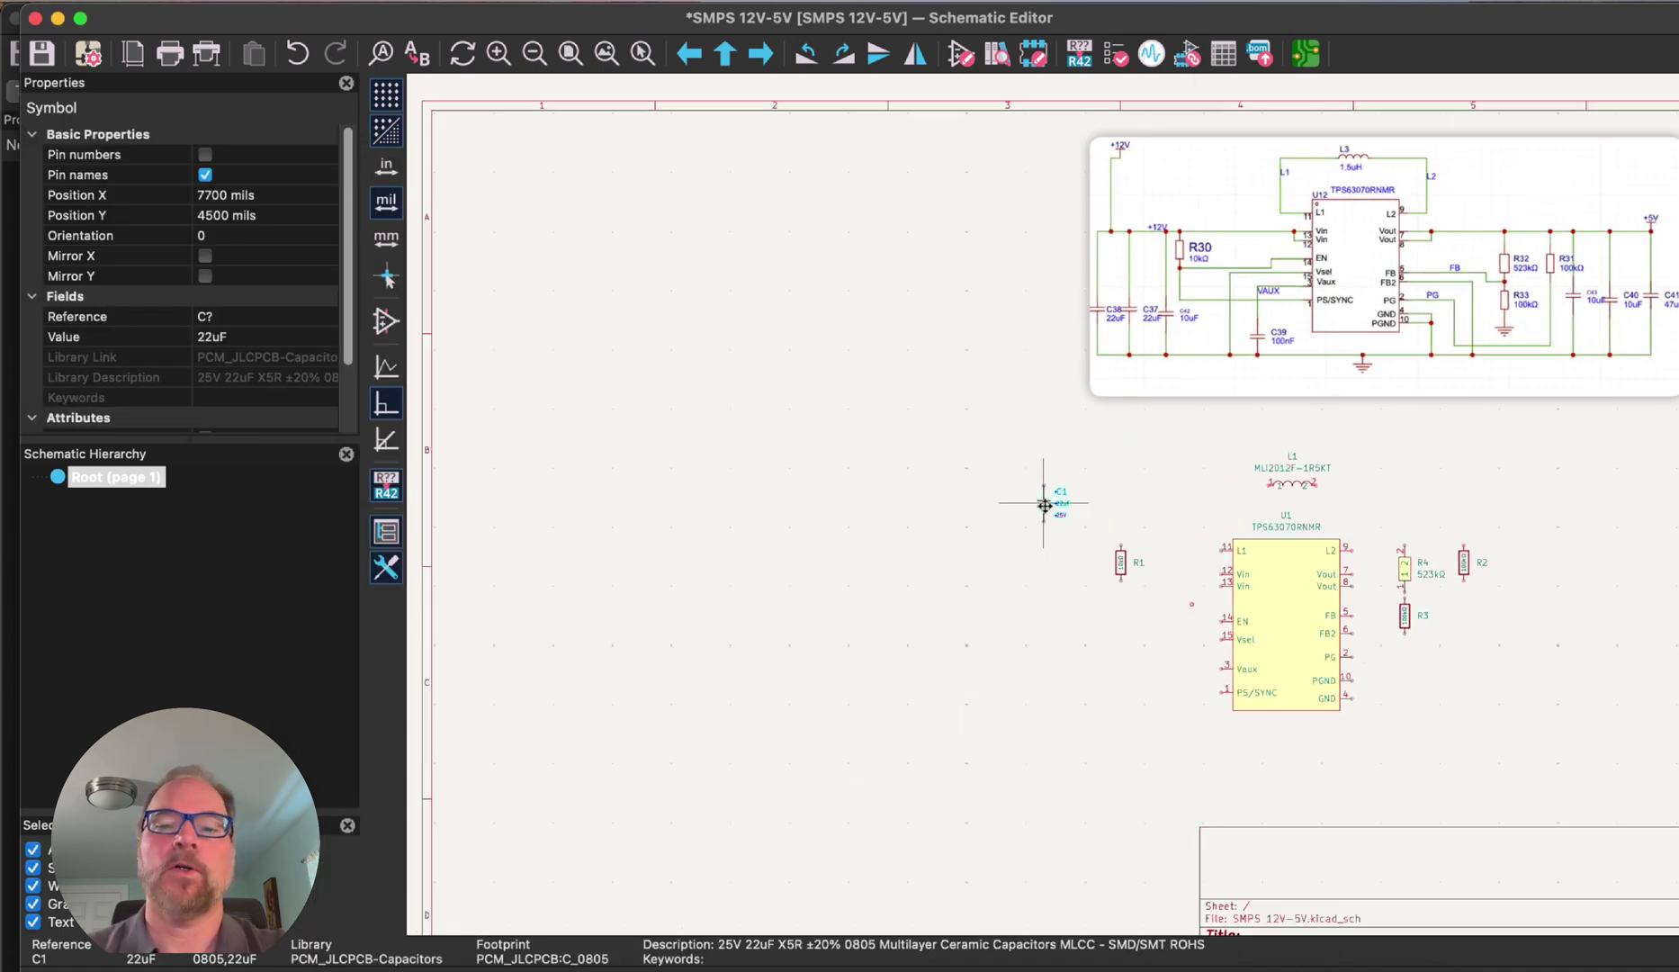
scroll(1045, 503, down, 1)
click(1056, 659)
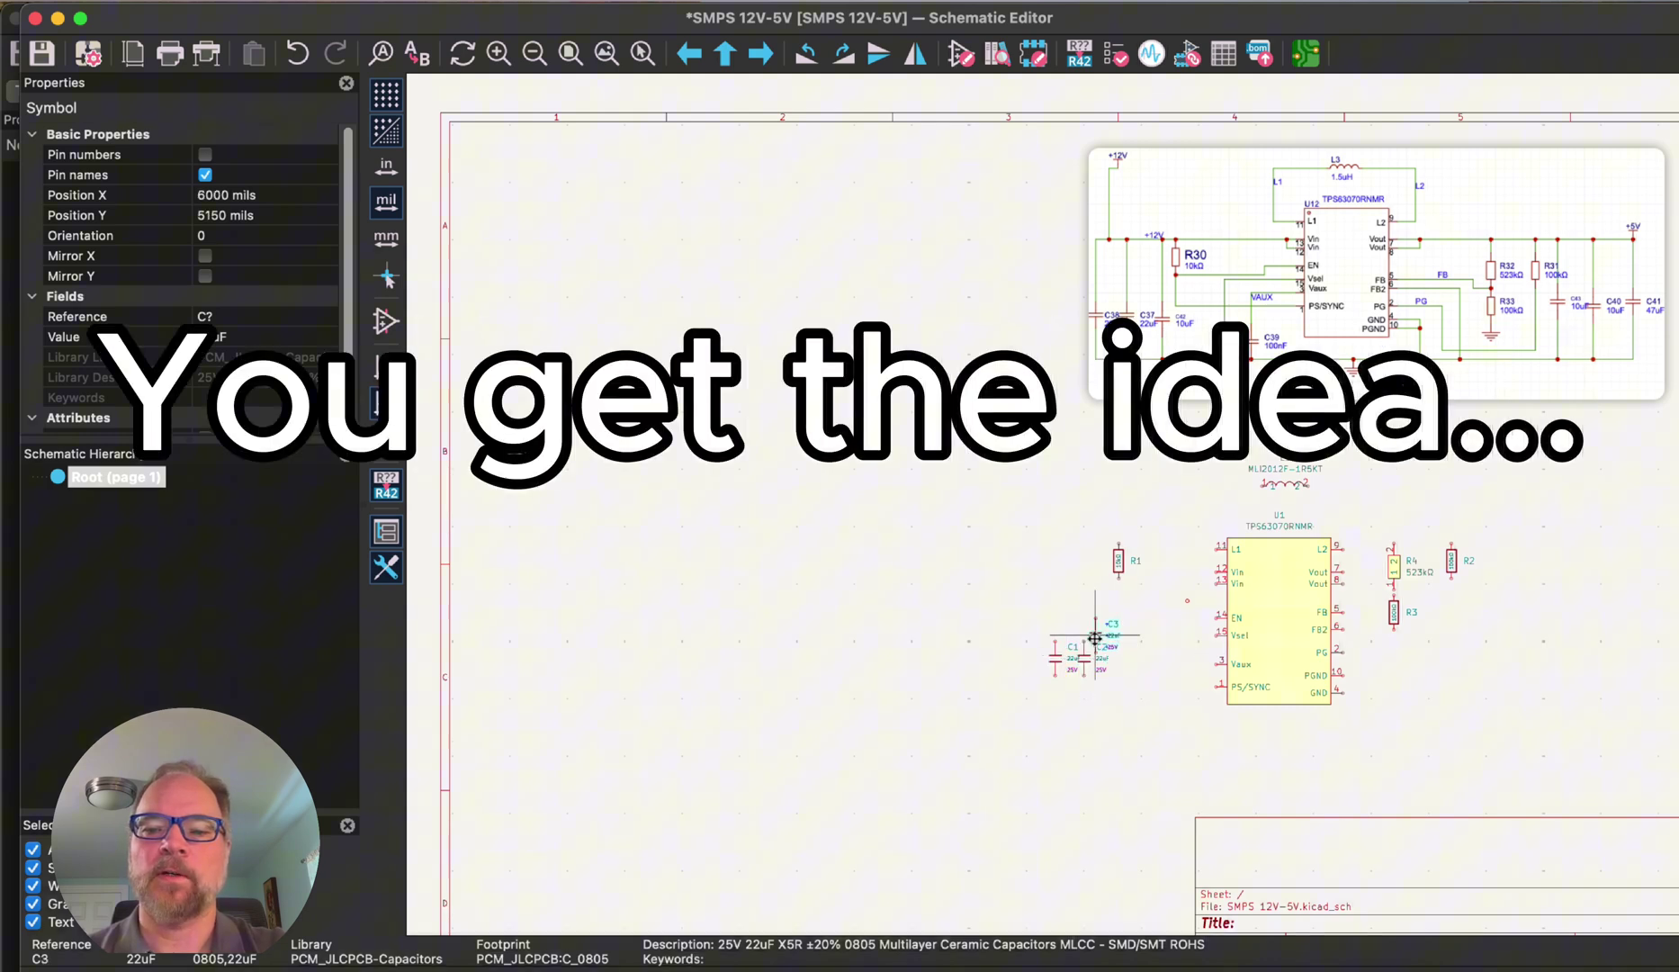
- Place two 0603,10uF,(2) 25V capacitors, one just right of the two 22uF capacitors and one right of R3
scroll(1129, 662, up, 4)
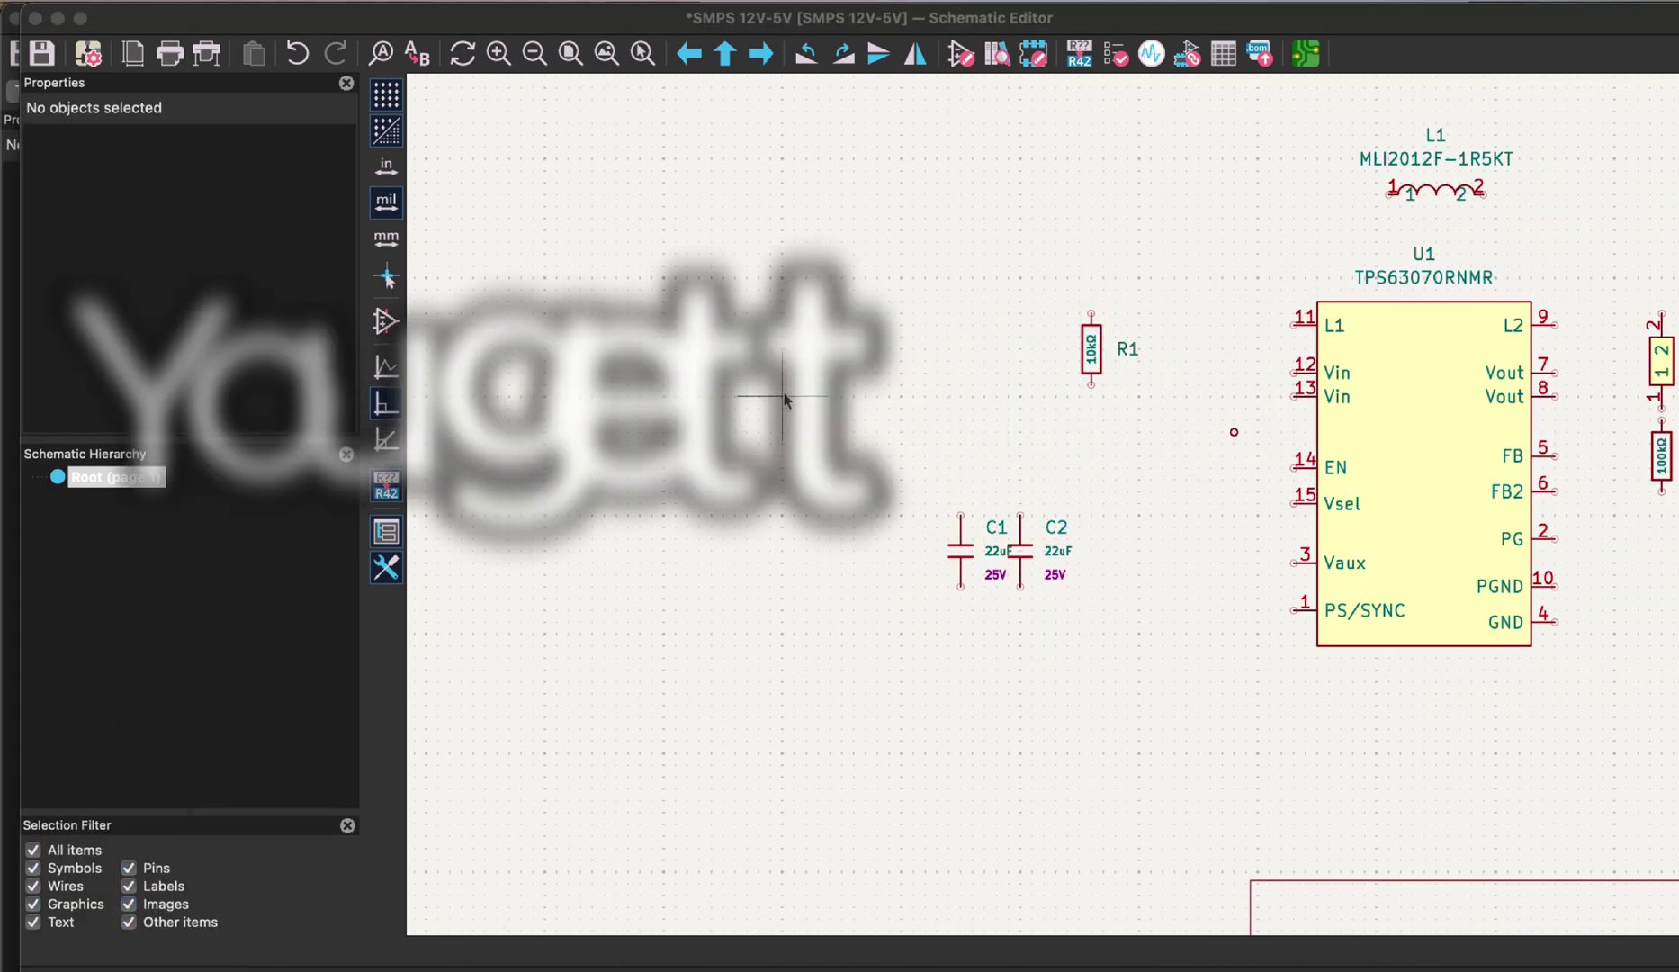
text(a10uF)
double_click(435, 351)
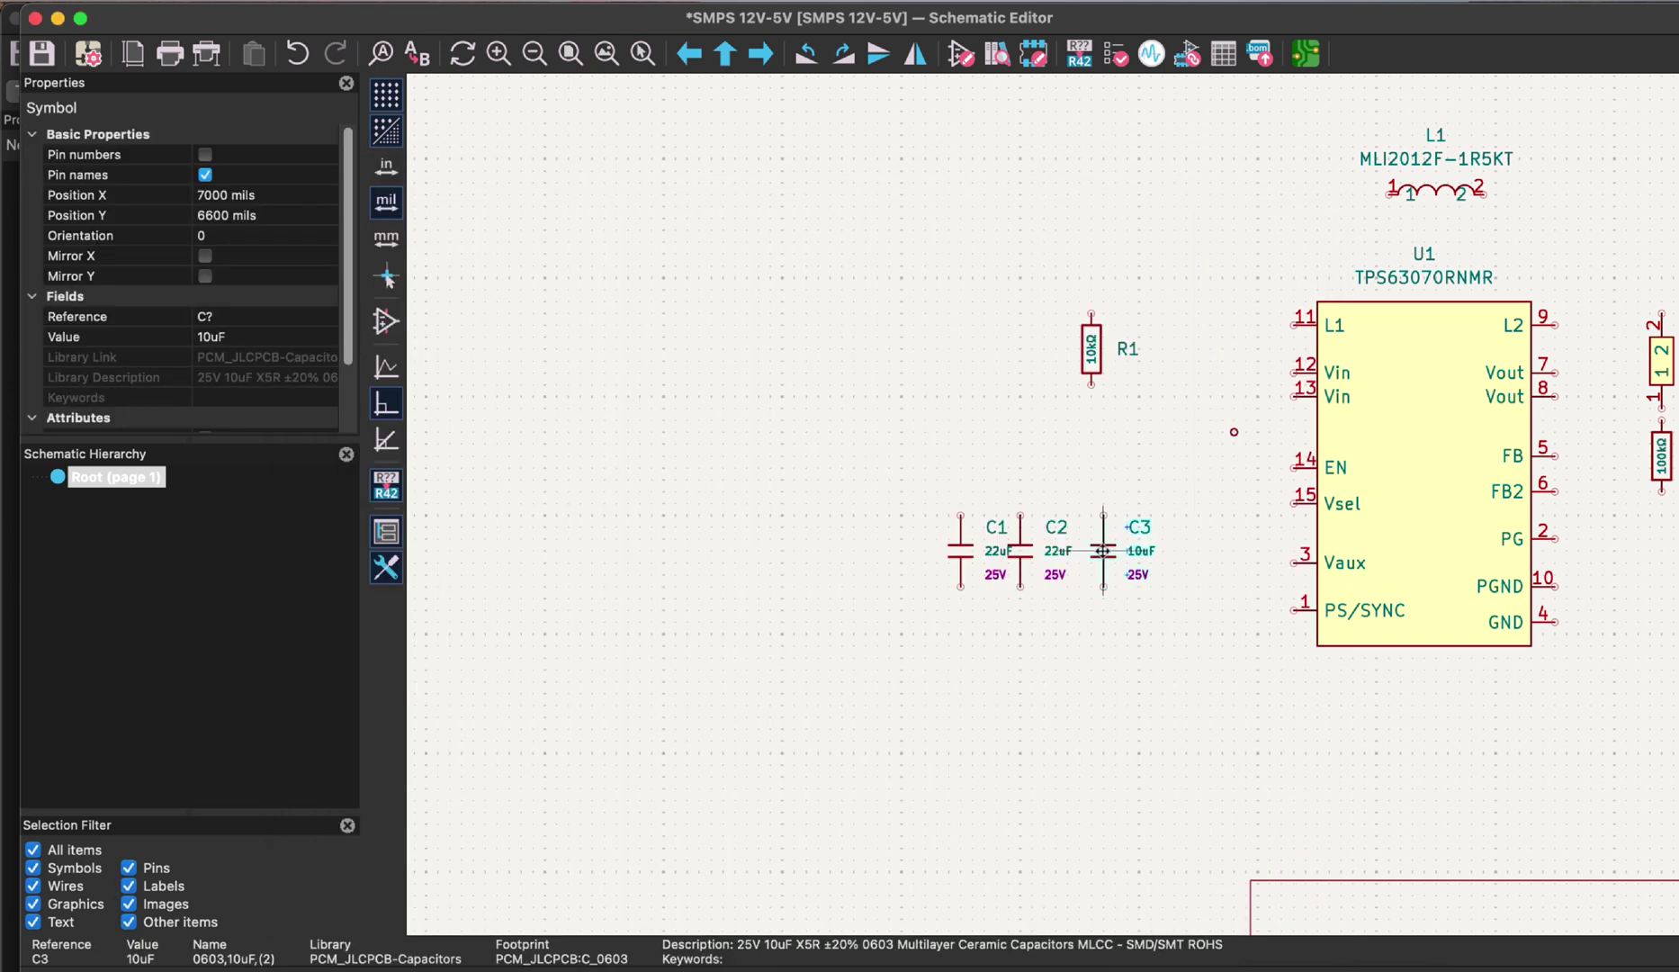
click(1105, 550)
scroll(1233, 527, down, 2)
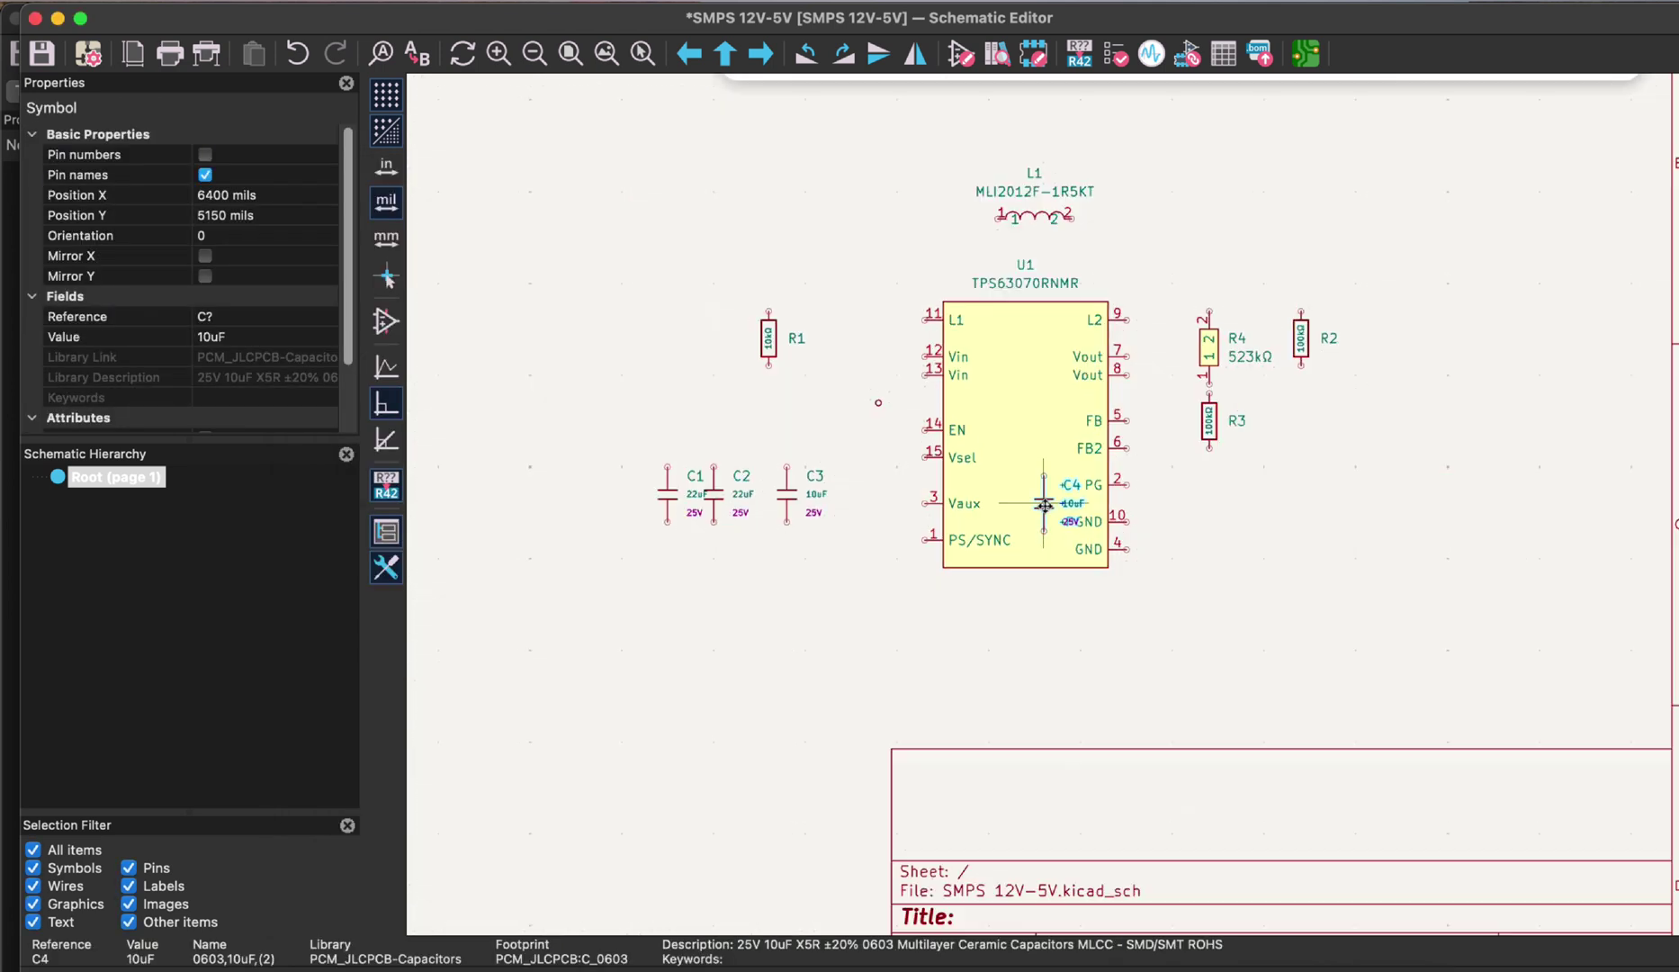
click(1273, 477)
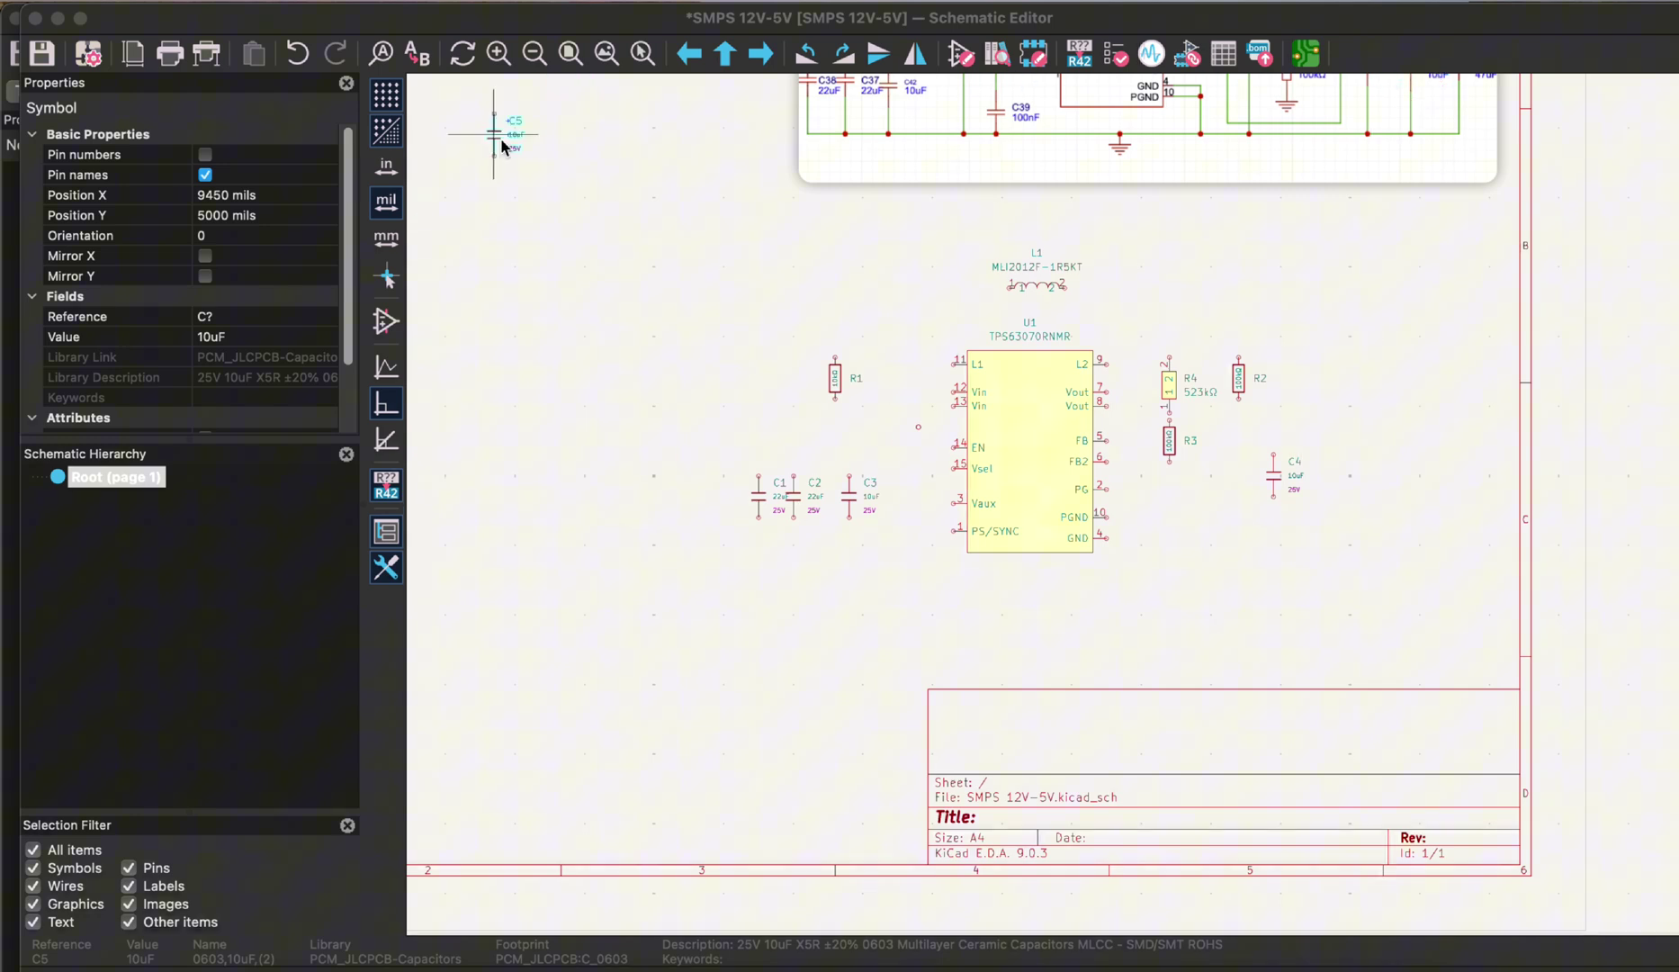
key(Escape)
- Place two 0805,10uF,(2) 50V capacitors side by side to the right of C4
double_click(443, 430)
click(1343, 477)
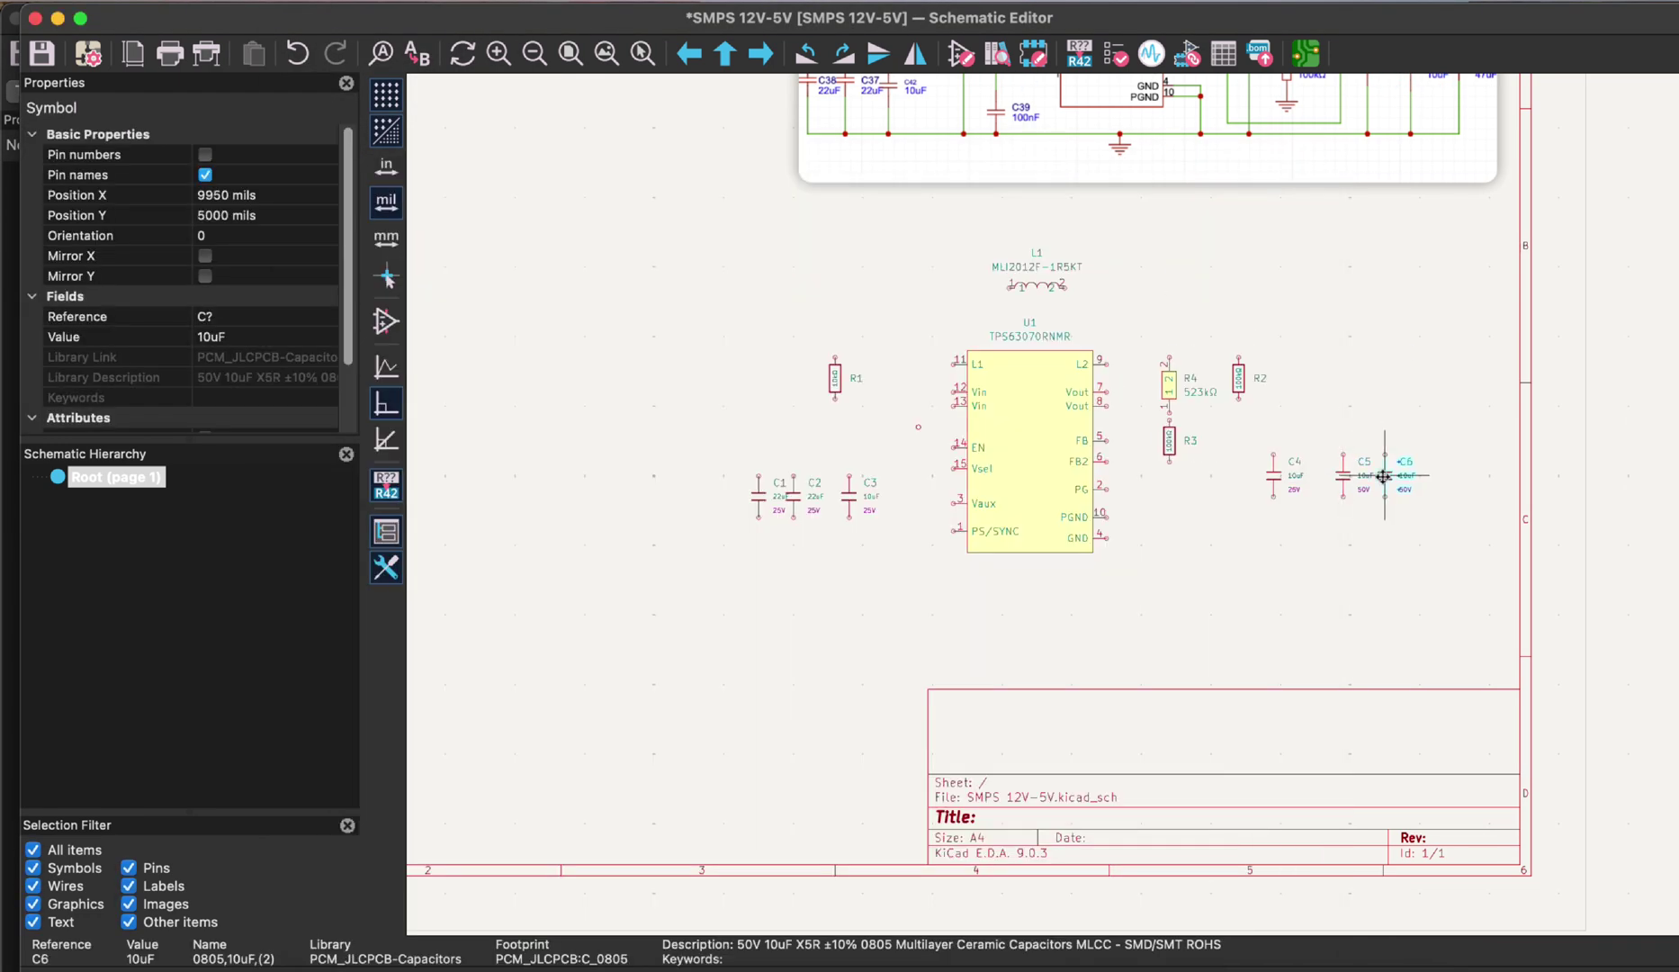
click(1377, 477)
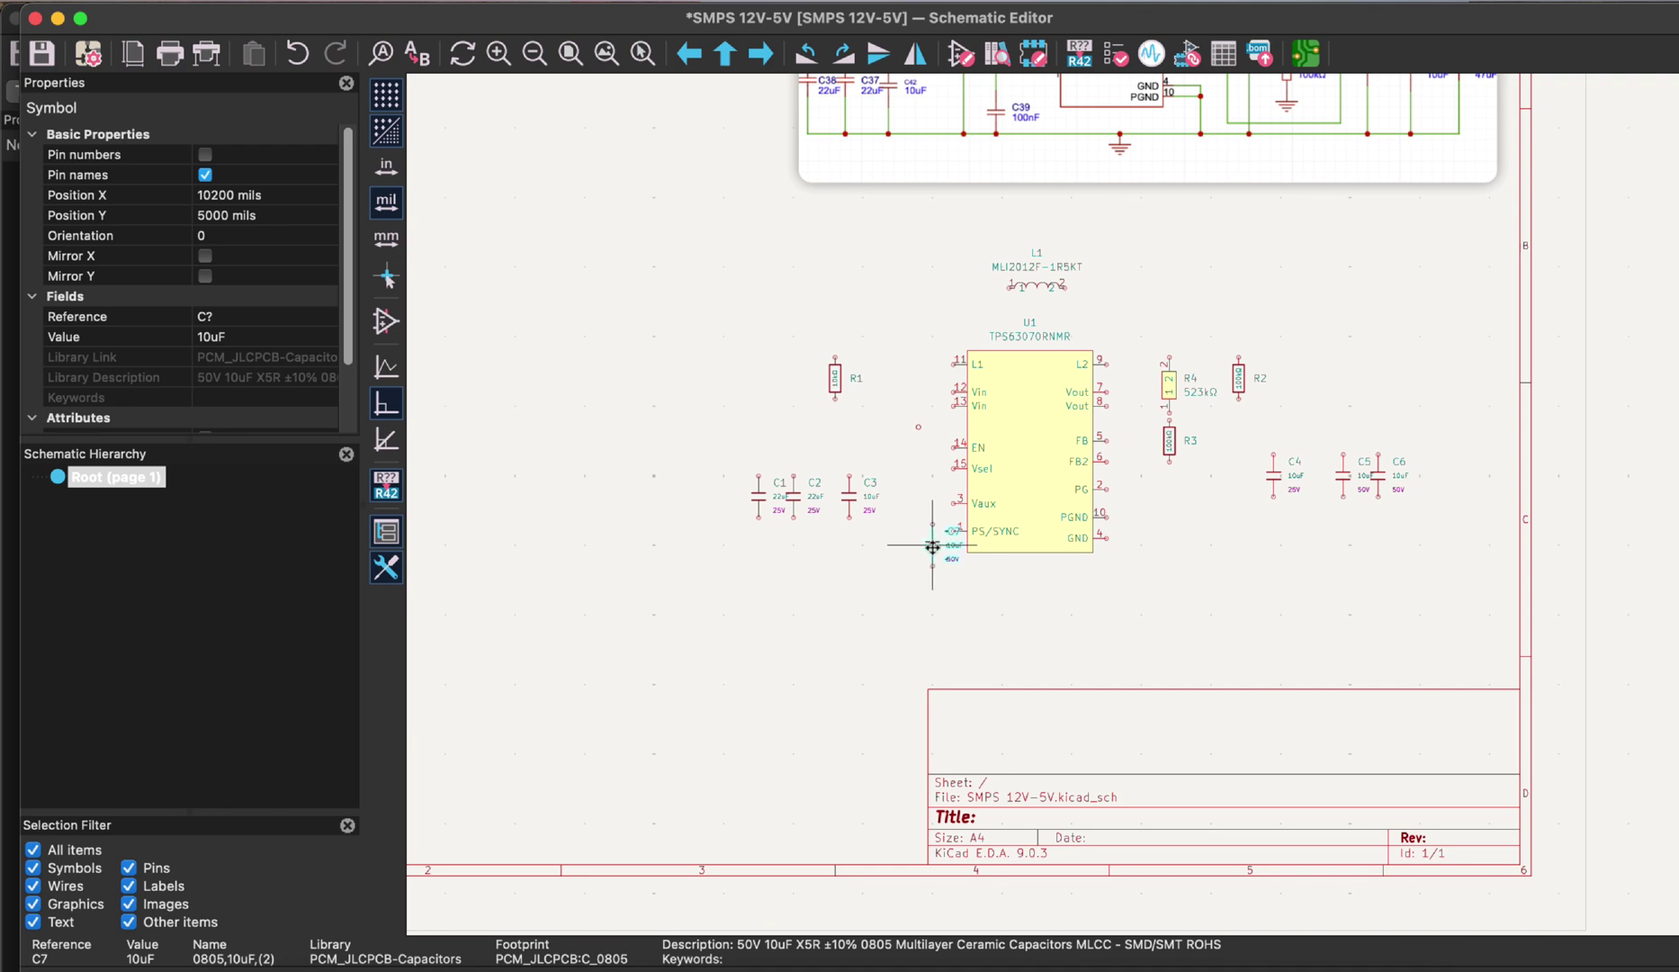
key(Escape)
- Find 100nF and place the 0402,100nF 16V capacitor beside the PS/SYNC pin of the TPS63070RNMR
click(611, 184)
text(100nF)
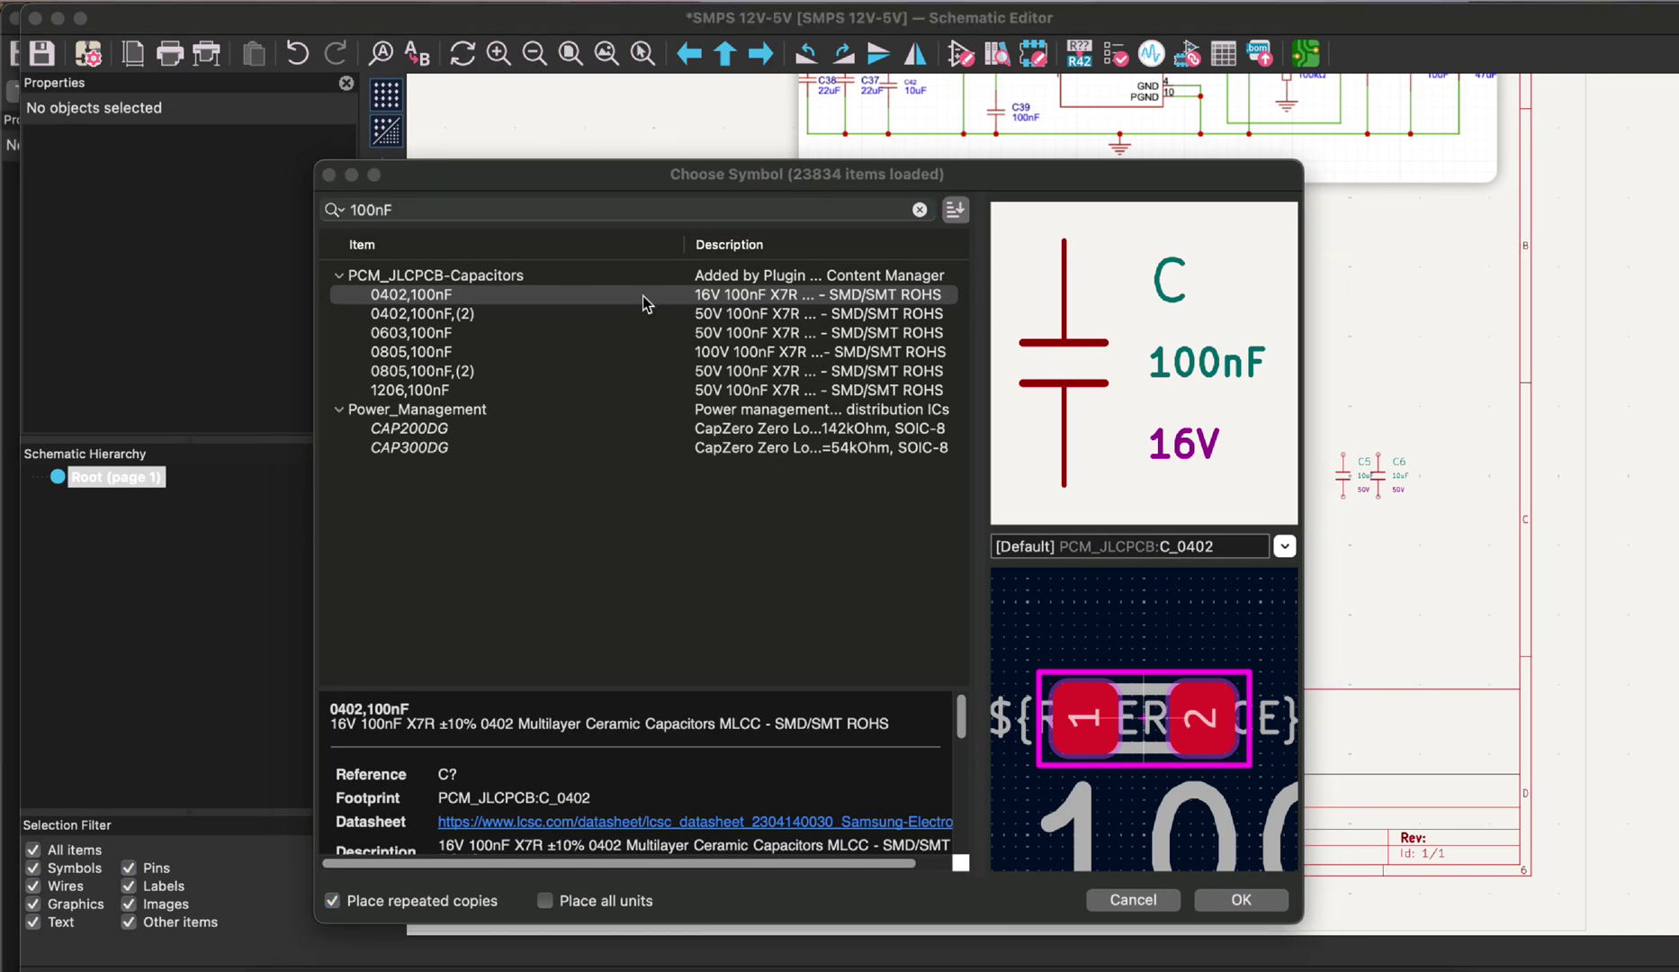
double_click(642, 303)
click(899, 531)
key(Escape)
- Wire the MLI2012F-1R5KT inductor between the L1 and L2 pins of the TPS63070RNMR
scroll(817, 270, up, 3)
key(w)
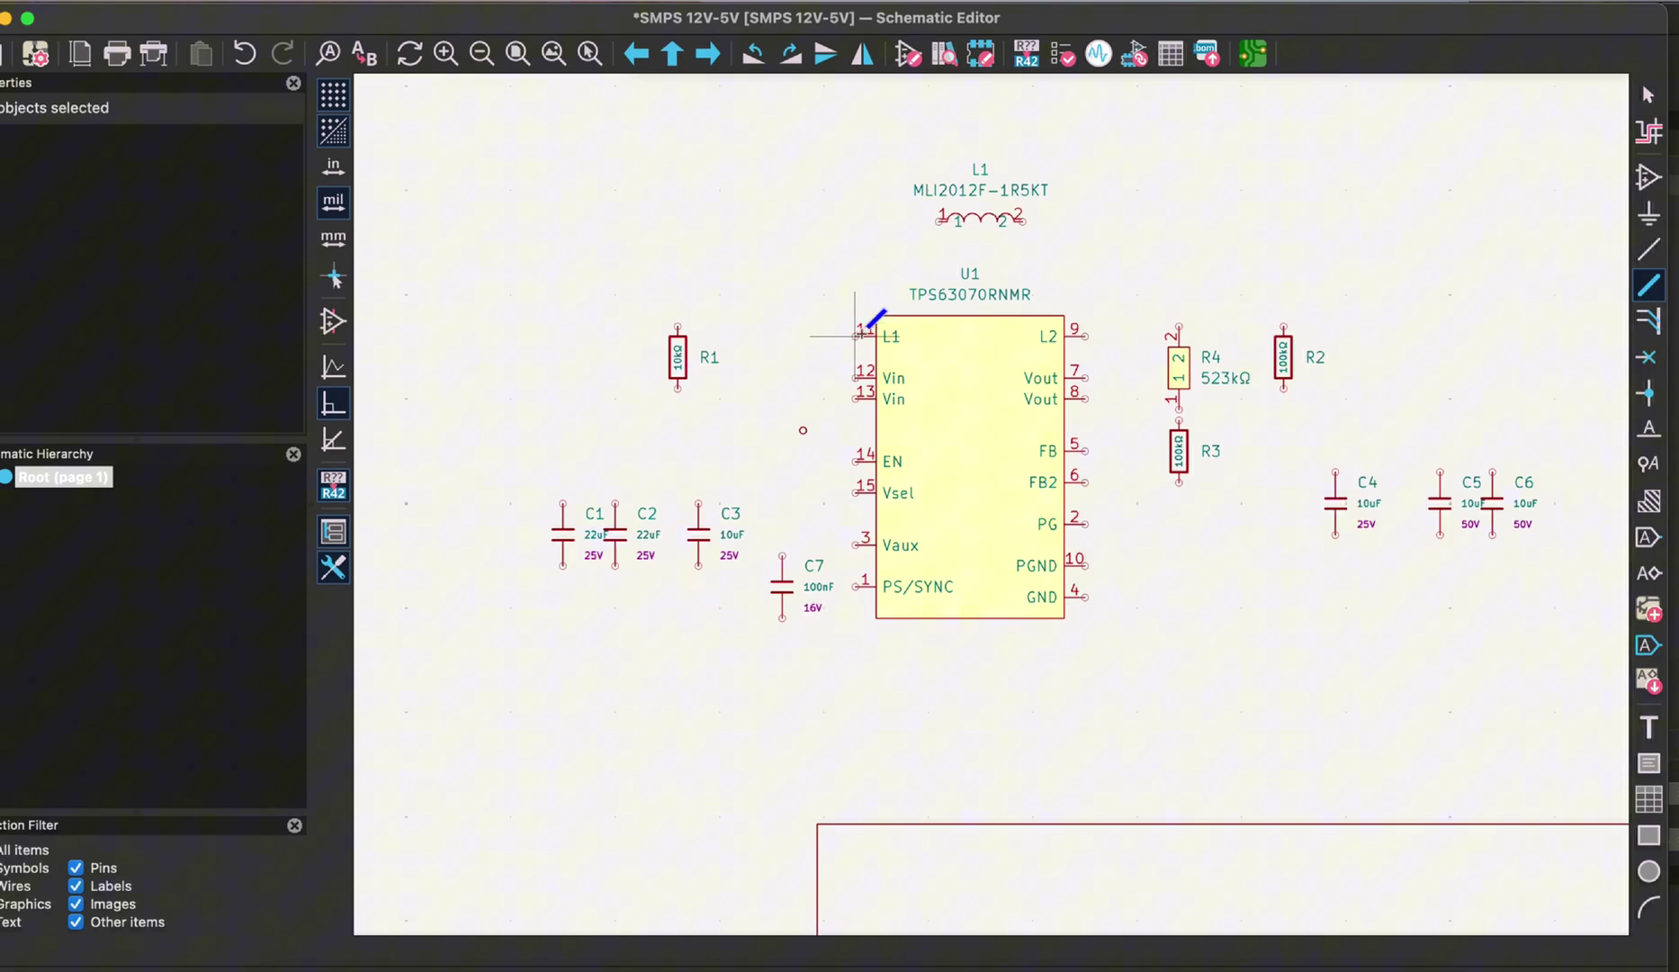
click(782, 222)
click(938, 221)
click(1022, 221)
click(1158, 222)
click(1085, 336)
- Shift R4, R3 and R2 downward and move C4, C5 and C6 up and right with wider, even spacing
drag(1179, 368, 1189, 516)
click(1288, 356)
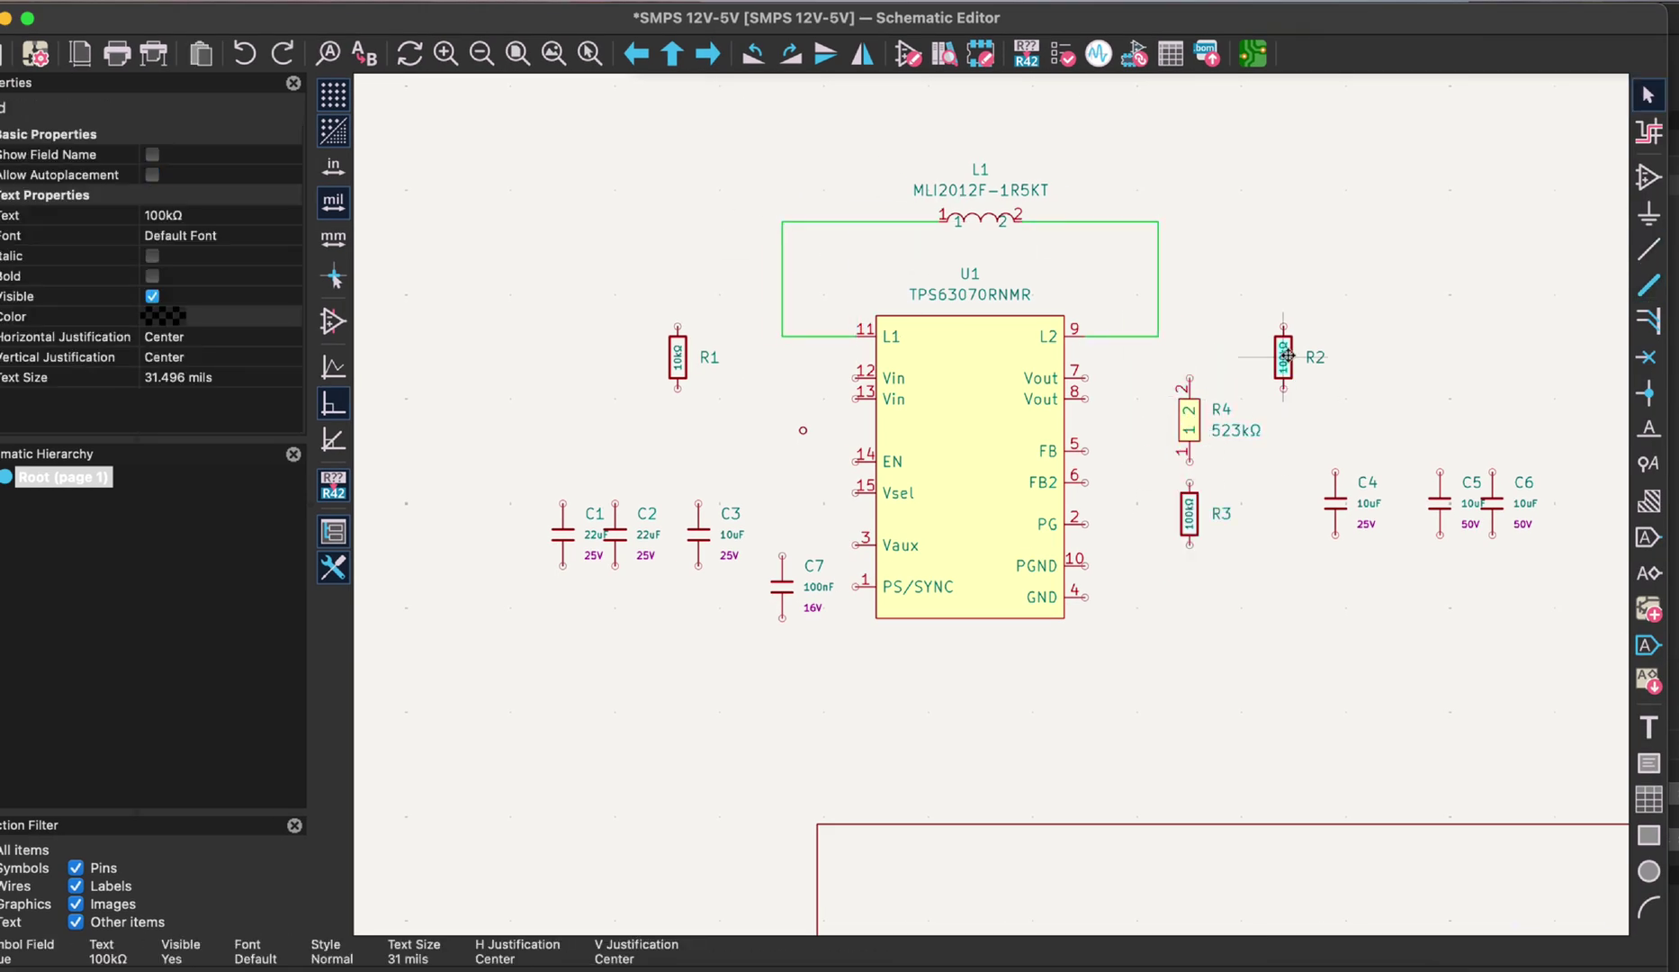
drag(1287, 357, 1297, 409)
drag(1336, 504, 1367, 483)
drag(1439, 504, 1513, 483)
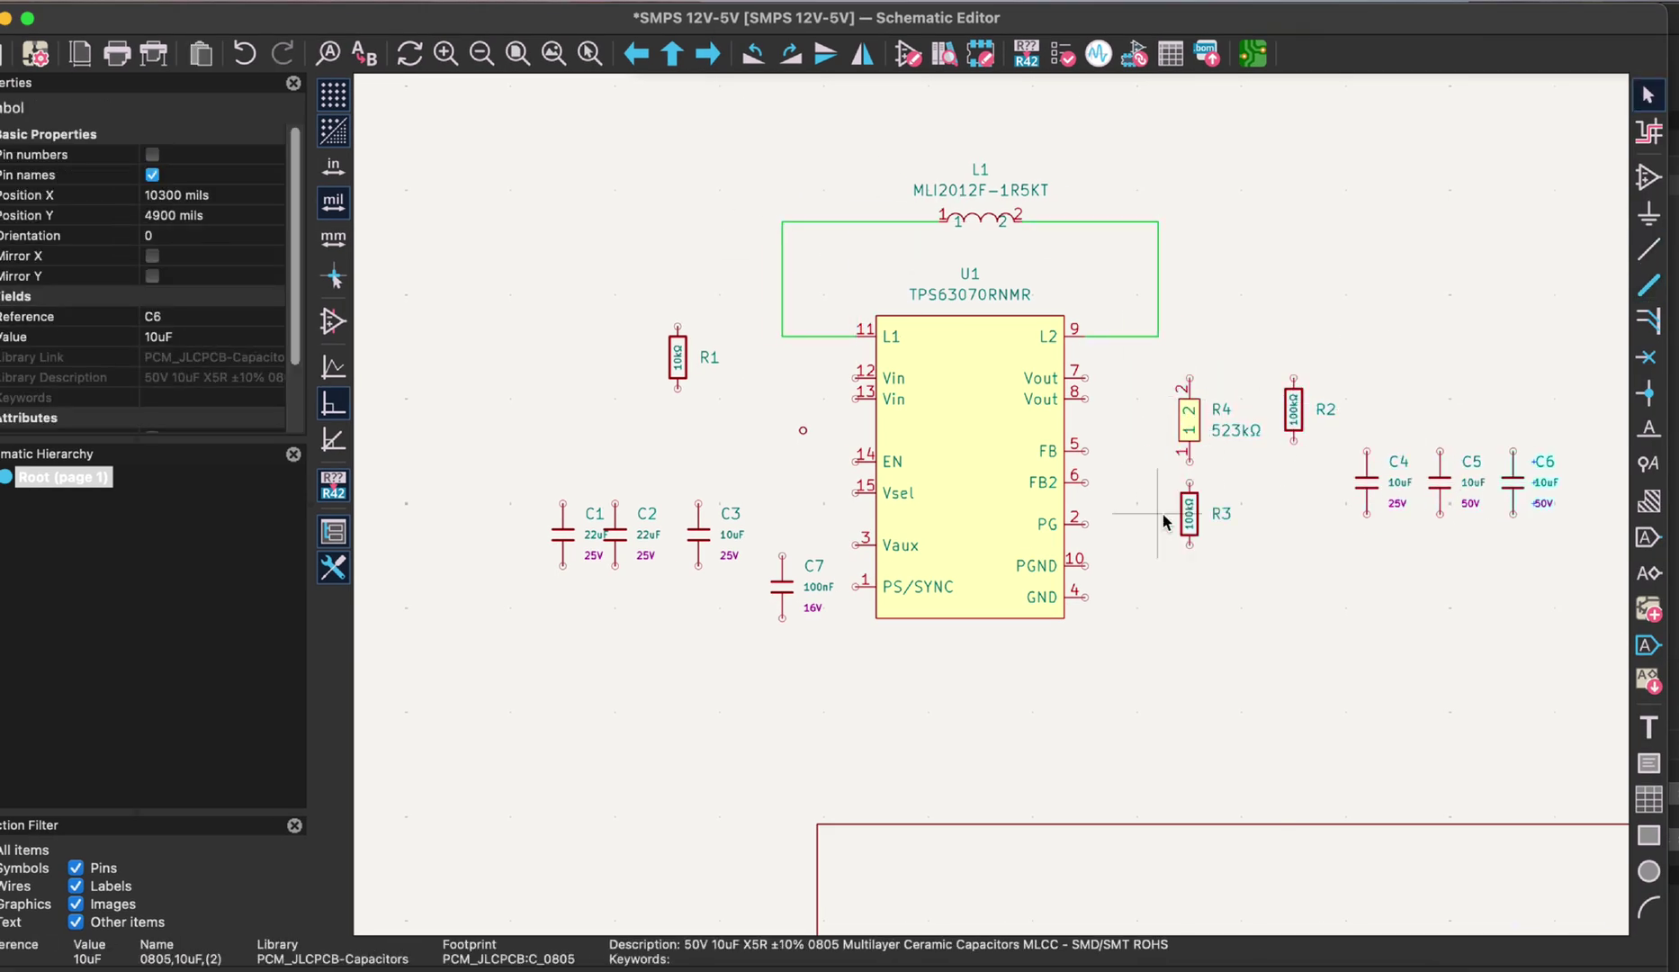
- Join both Vout pins and run the output rail across R4 and R2 to C6's upper pin
key(w)
click(1189, 378)
click(1085, 398)
click(1116, 378)
click(1513, 452)
- Run the ground rail from C6's lower pin beneath the chip to C1, and tie PGND to it
click(1513, 691)
click(564, 566)
click(1085, 566)
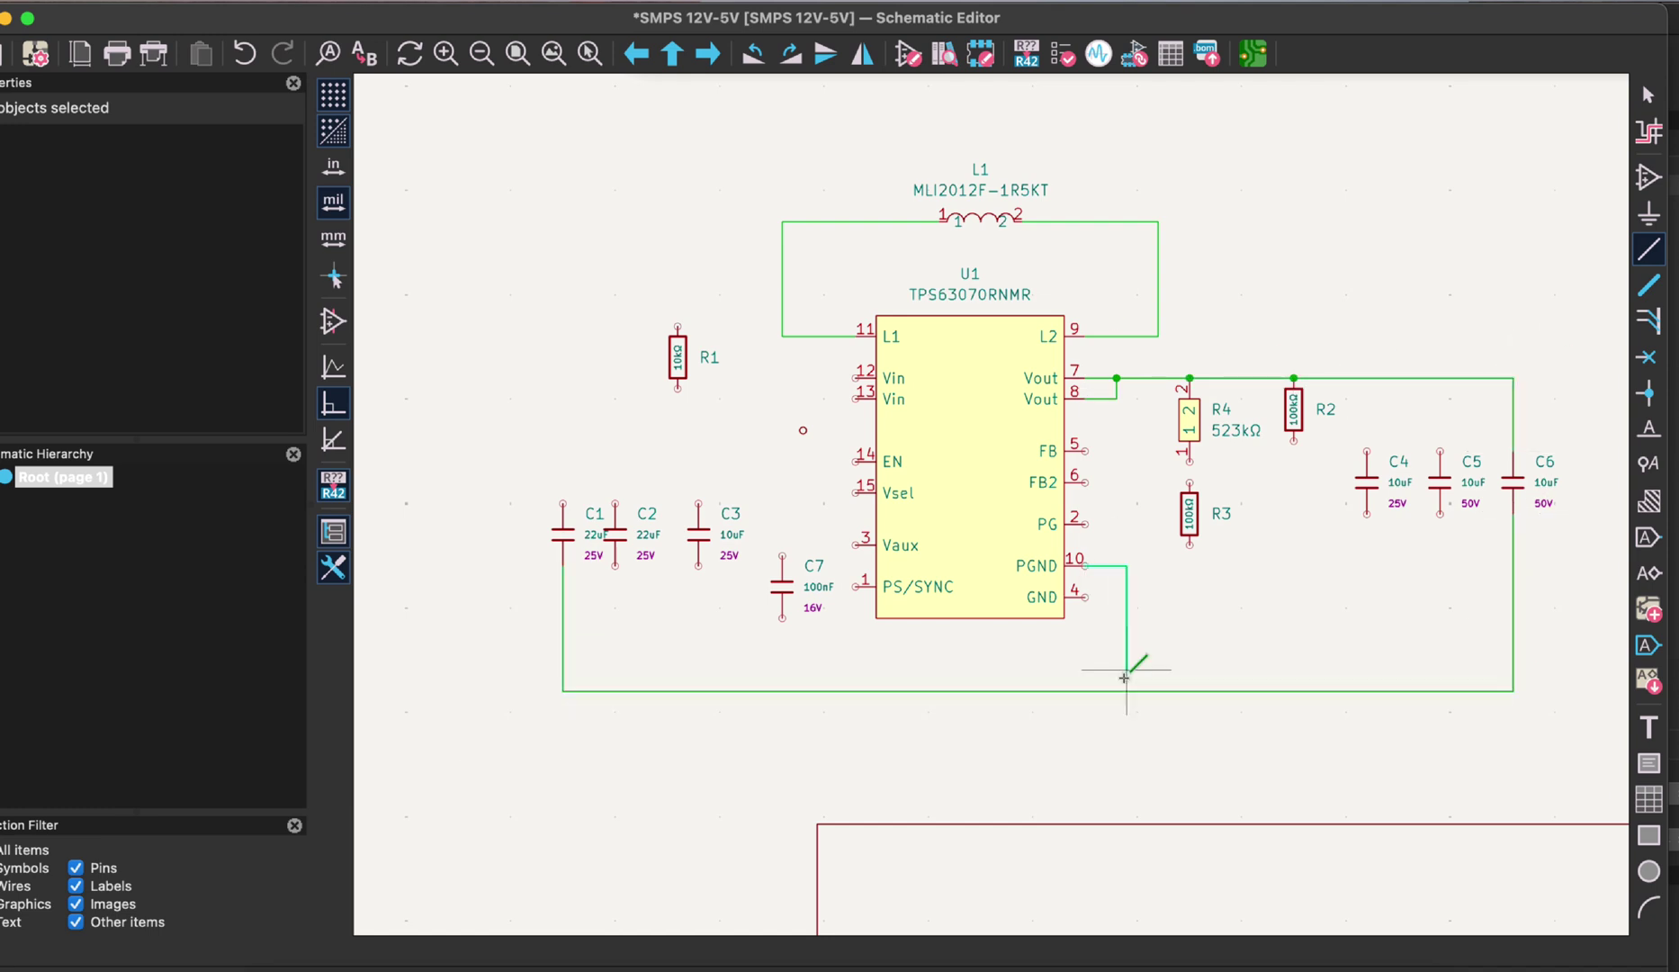
click(1126, 691)
- Place a GND power symbol on the ground rail beneath the TPS63070RNMR
key(p)
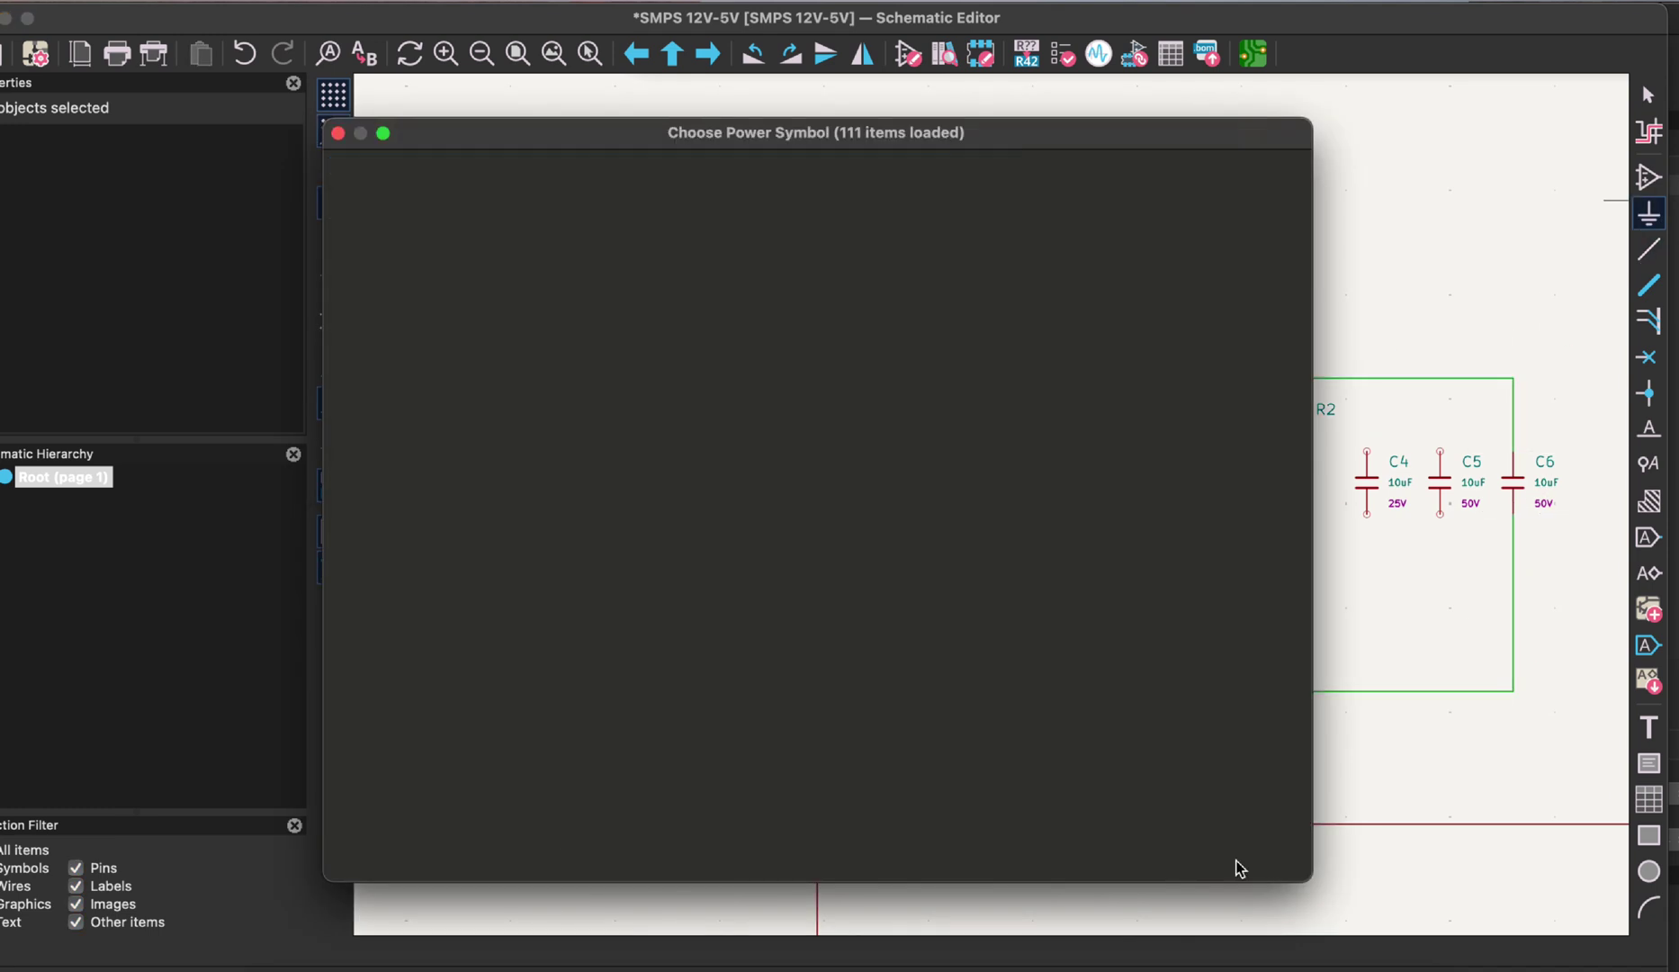
click(1236, 861)
click(970, 691)
- Wire FB to the junction between R4 and R3, FB2 to the ground rail, and PG to R2
click(1648, 250)
click(1085, 451)
click(1190, 473)
click(1085, 484)
click(1147, 690)
click(1189, 420)
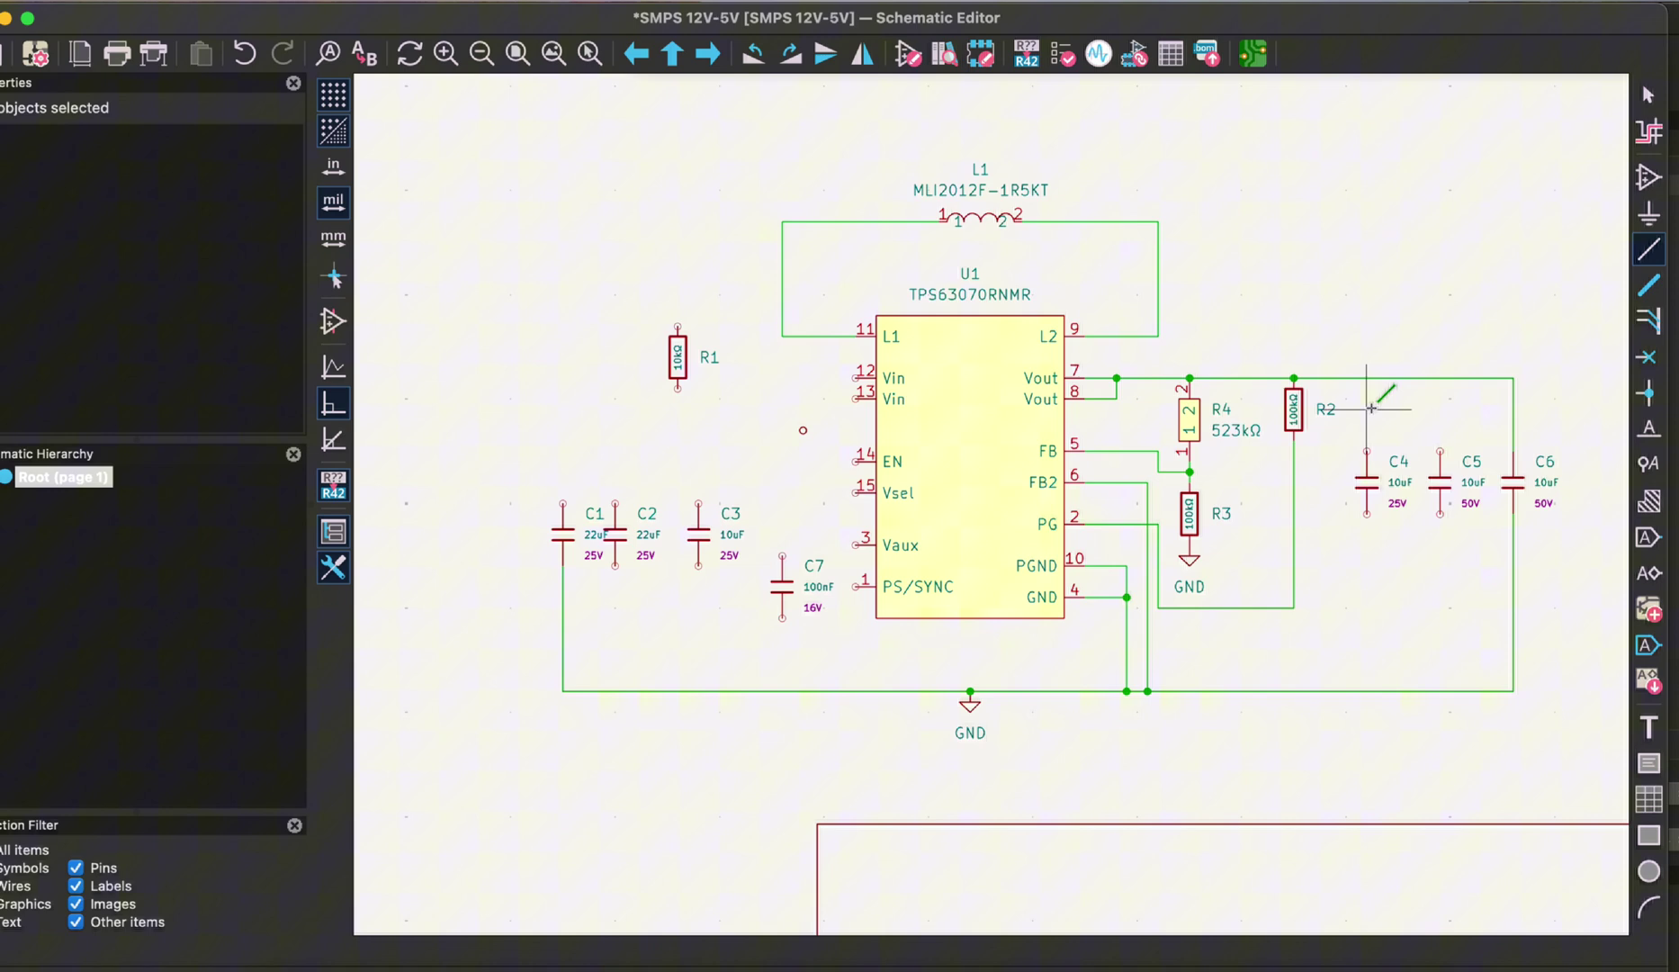
- Connect C4 and C5 between the output and ground rails, and join the two Vin pins
click(1367, 378)
click(1367, 691)
click(1440, 378)
click(1440, 691)
click(856, 399)
click(856, 378)
- Move R1 and C7 closer into position and wire Vaux through C7 to the ground rail
drag(678, 357, 751, 410)
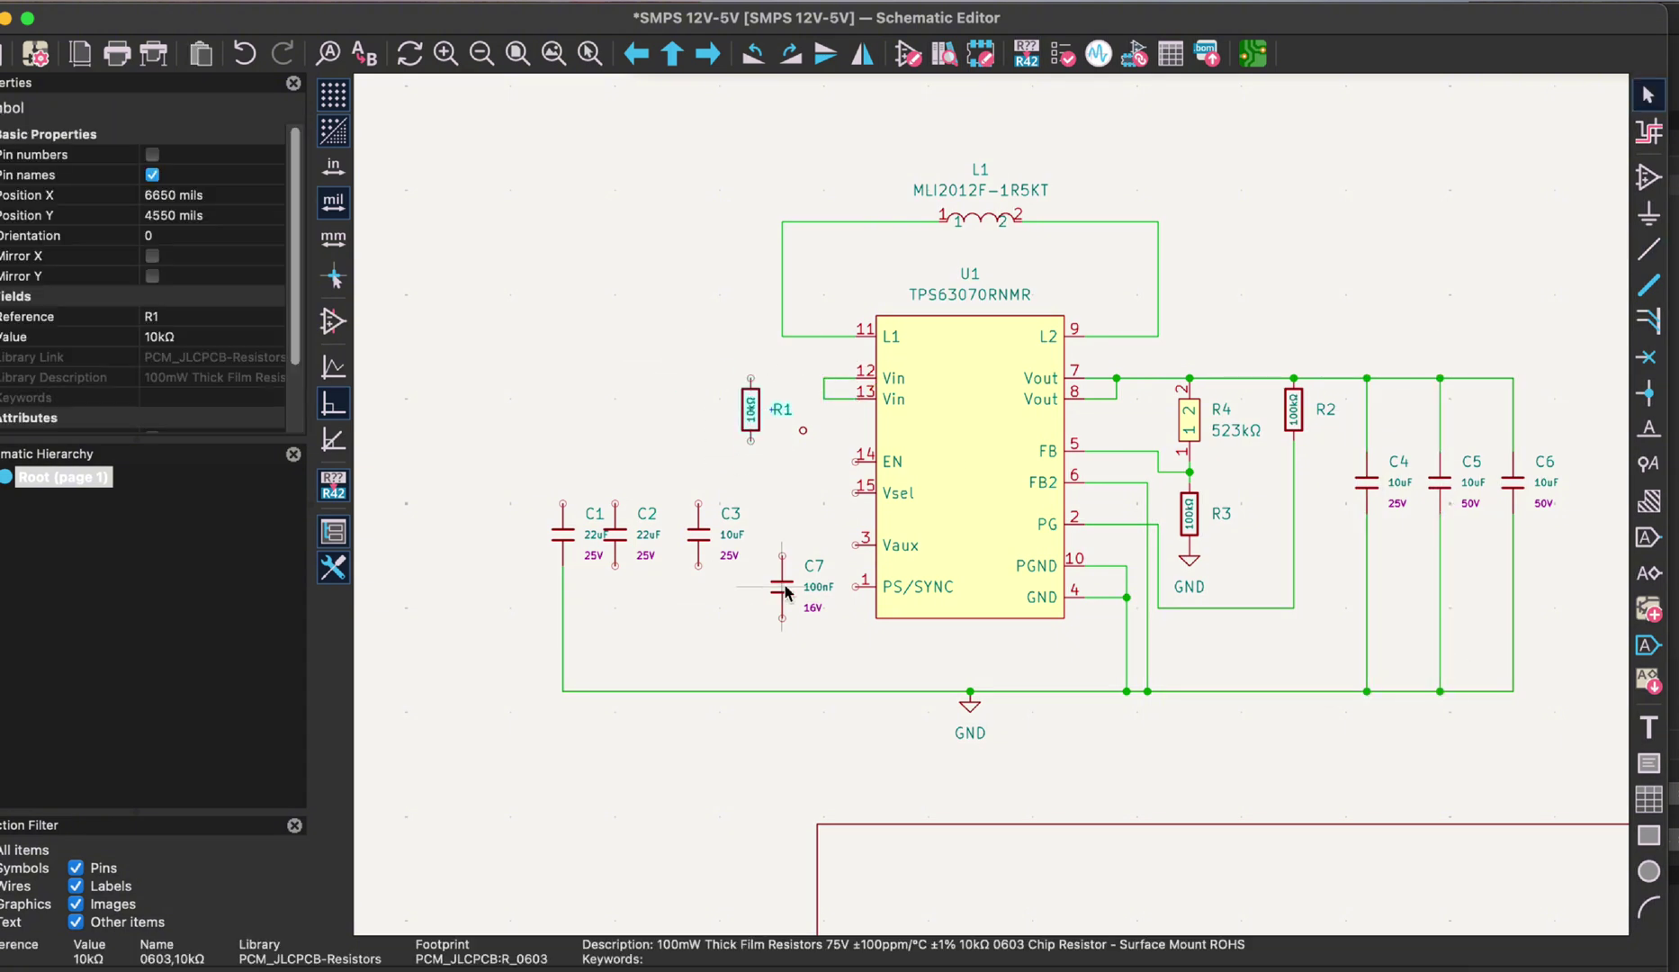
drag(786, 592, 803, 639)
click(1648, 249)
click(856, 546)
click(803, 588)
click(803, 649)
click(802, 691)
- Run the input rail from Vin to C1, and wire EN and PS/SYNC to R1 and Vsel to the ground rail
click(824, 378)
click(563, 504)
click(750, 462)
click(856, 587)
click(855, 493)
click(771, 691)
- Connect C3 and C2 between the input rail and the ground rail
click(698, 378)
click(698, 504)
click(698, 566)
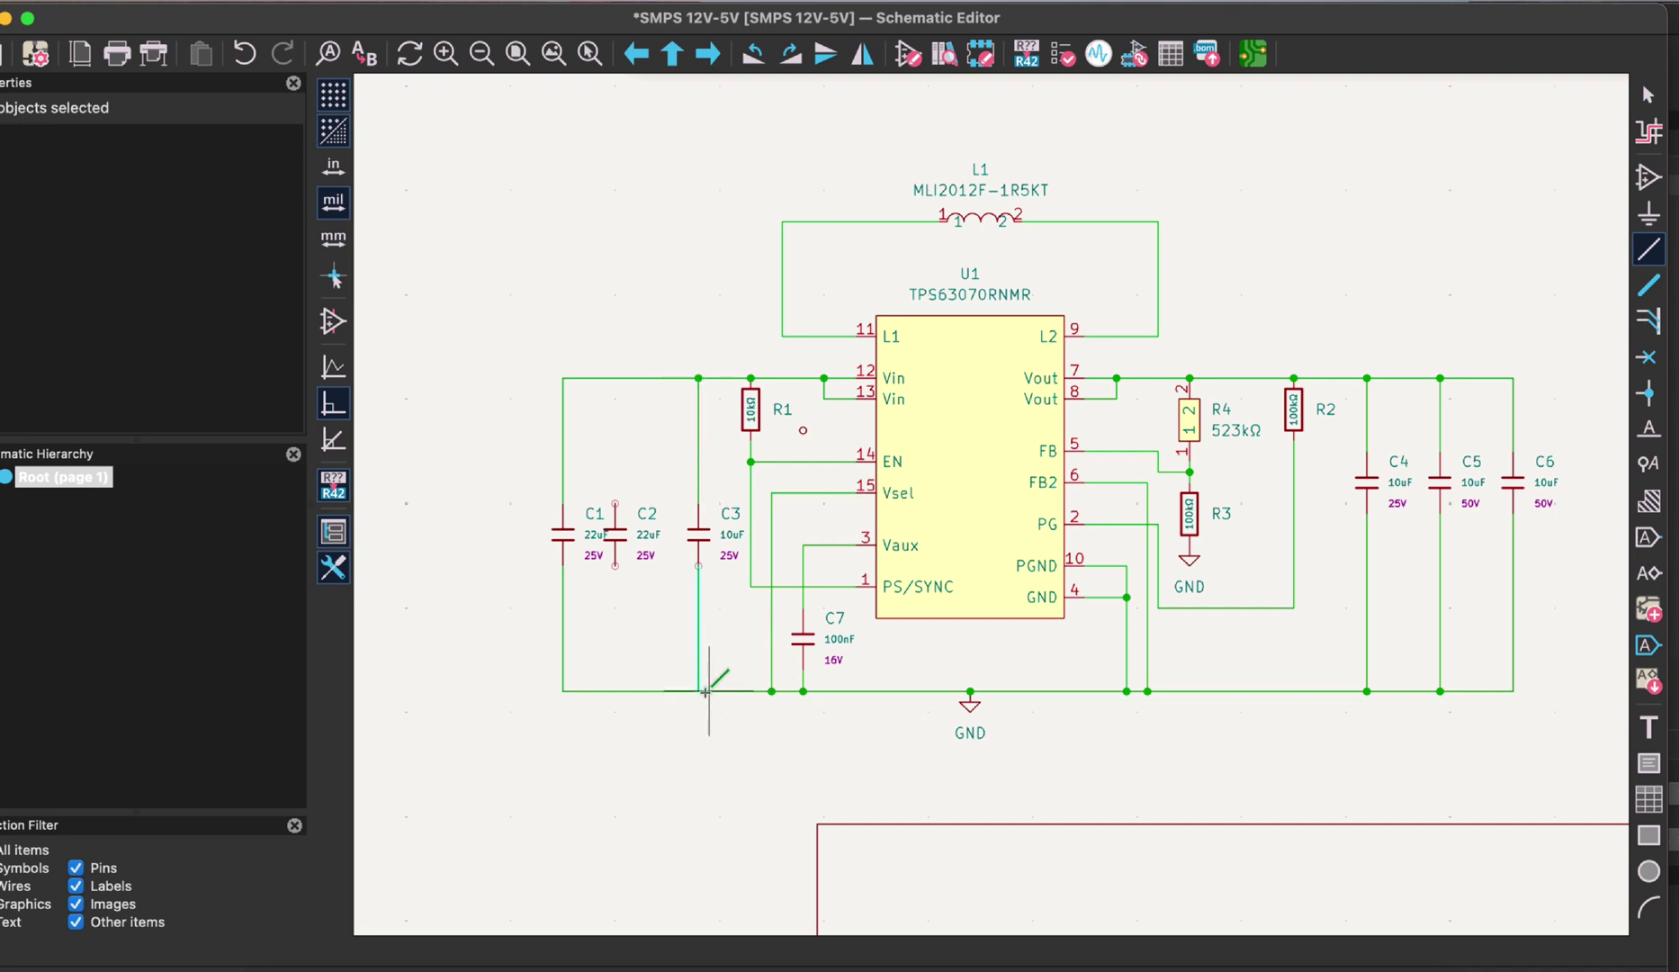
click(698, 691)
click(615, 566)
- Place a +12V power symbol on the input rail above C1 and a +5V one on the output rail above C6
click(1648, 214)
text(+12)
double_click(438, 329)
click(563, 378)
click(1513, 378)
click(1512, 336)
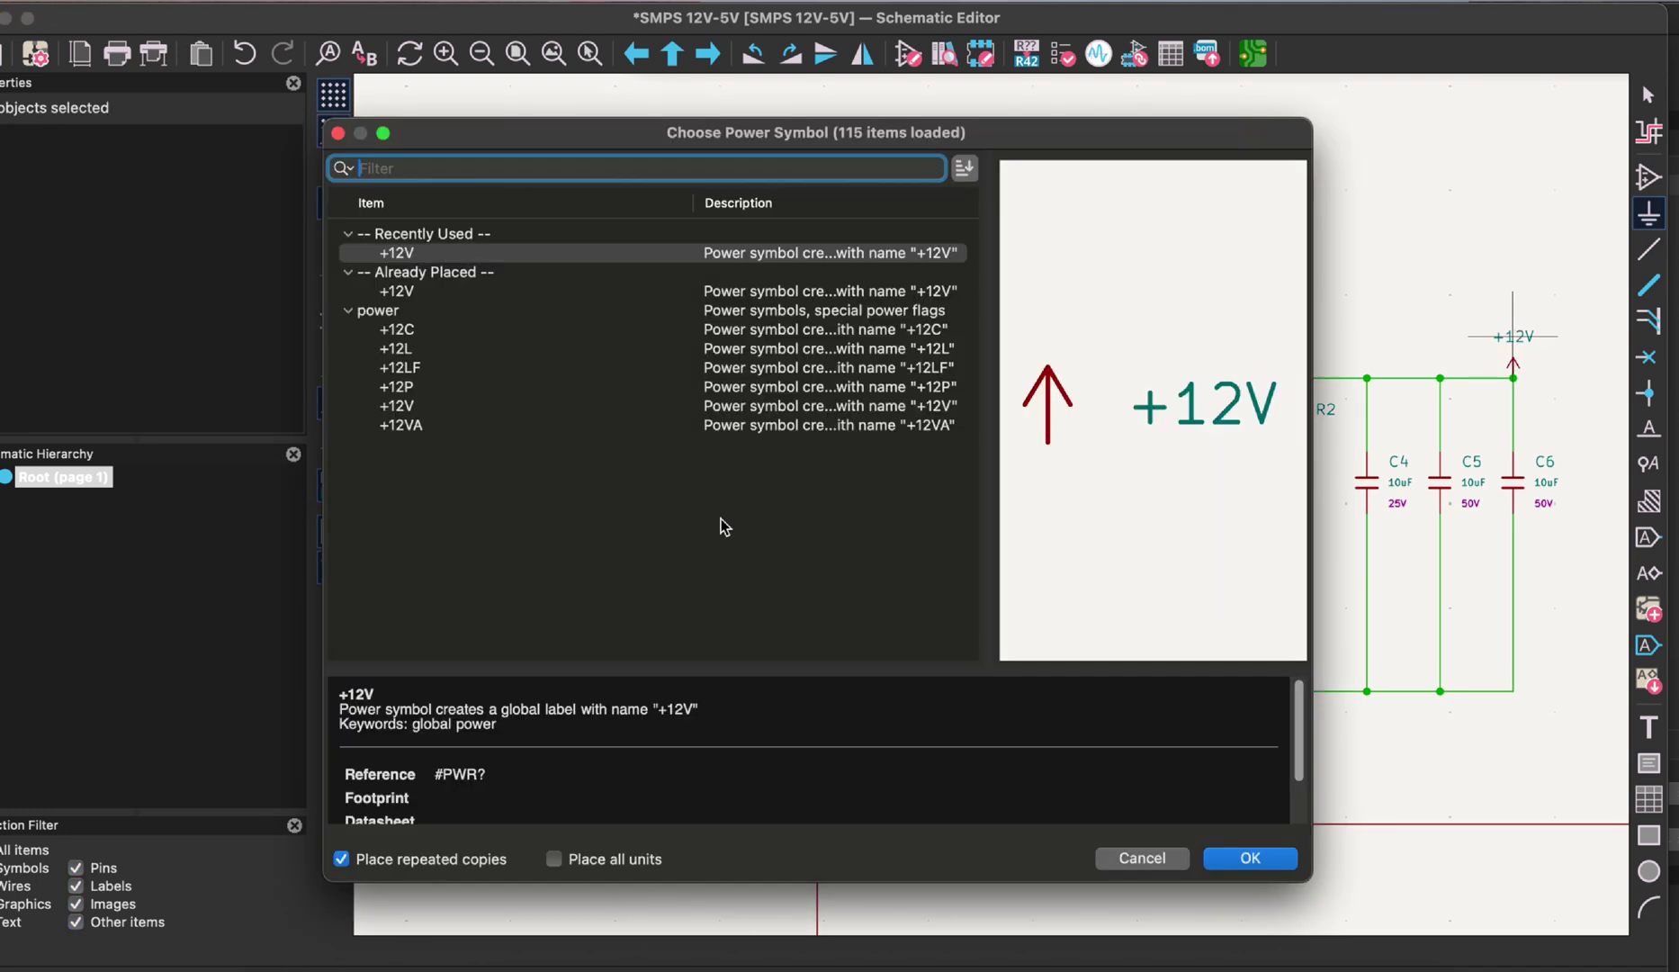
key(Escape)
- Add global labels L1 and L2 to the wires on either side of the inductor
scroll(719, 526, down, 5)
scroll(1031, 632, up, 5)
key(ctrl+l)
click(1031, 632)
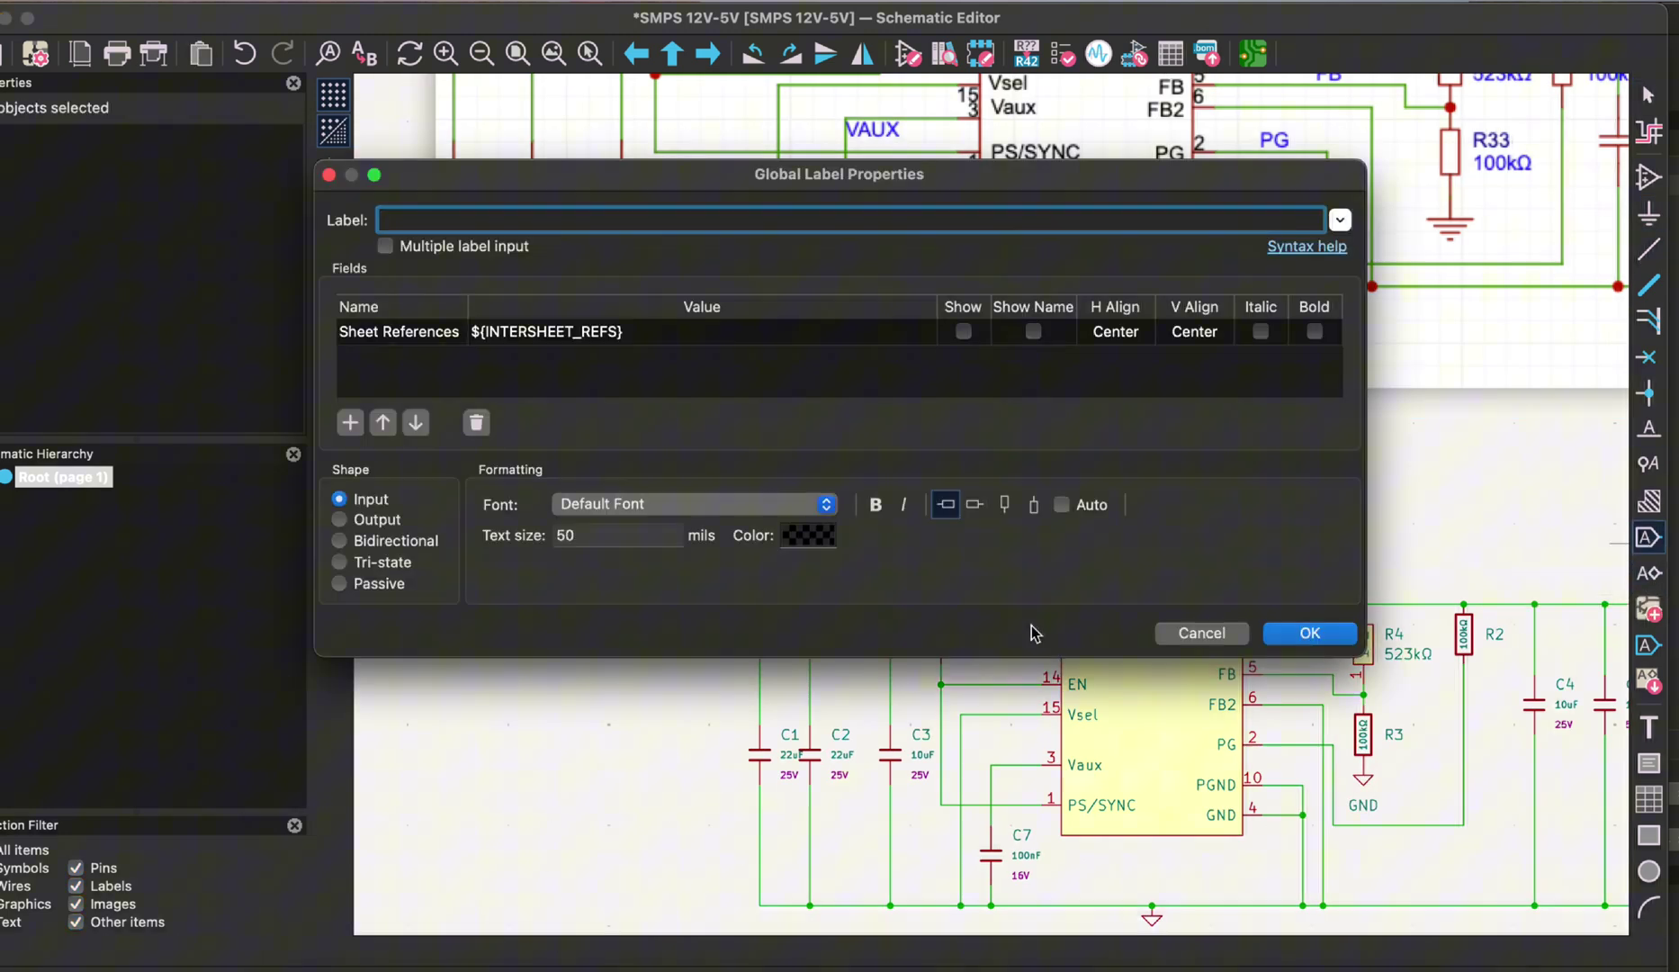
text(L1)
key(Return)
click(970, 524)
scroll(1334, 534, down, 1)
text(L2)
click(957, 520)
click(1648, 573)
- Replace the 10uF capacitor C6 at the end of the output rail with the 0805,47uF 6.3V capacitor
scroll(985, 581, down, 3)
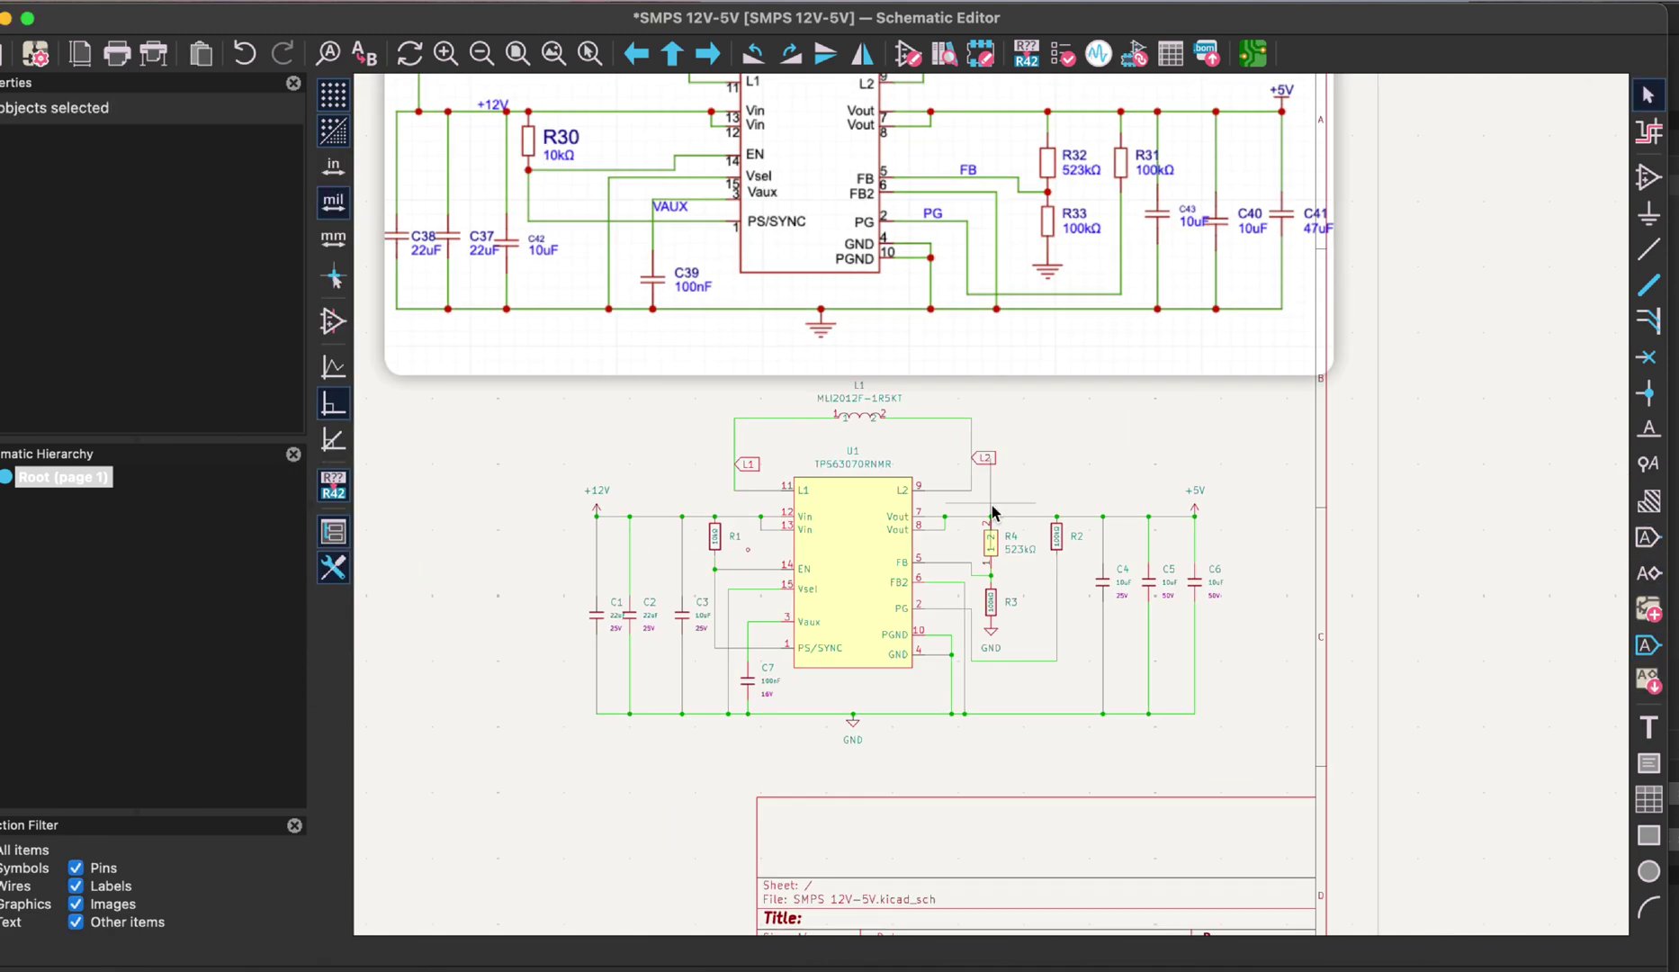
scroll(992, 512, up, 3)
scroll(994, 508, down, 3)
scroll(994, 513, up, 3)
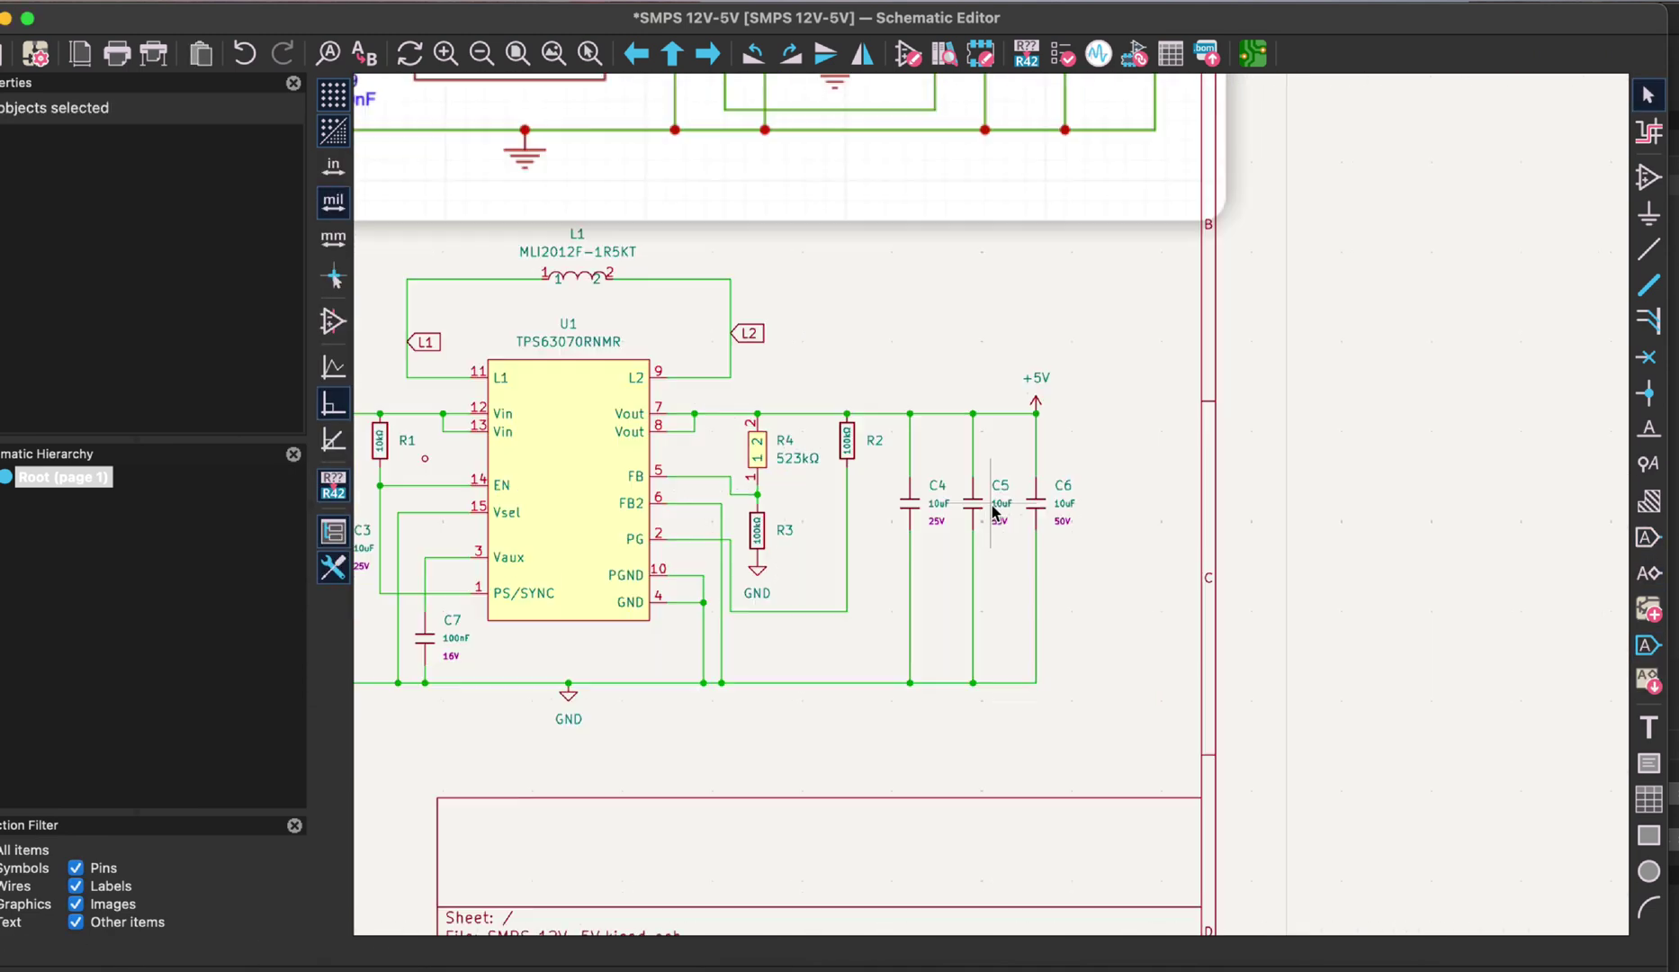
scroll(992, 512, down, 3)
click(930, 783)
key(Delete)
text(a47uF)
double_click(431, 259)
click(929, 783)
click(993, 498)
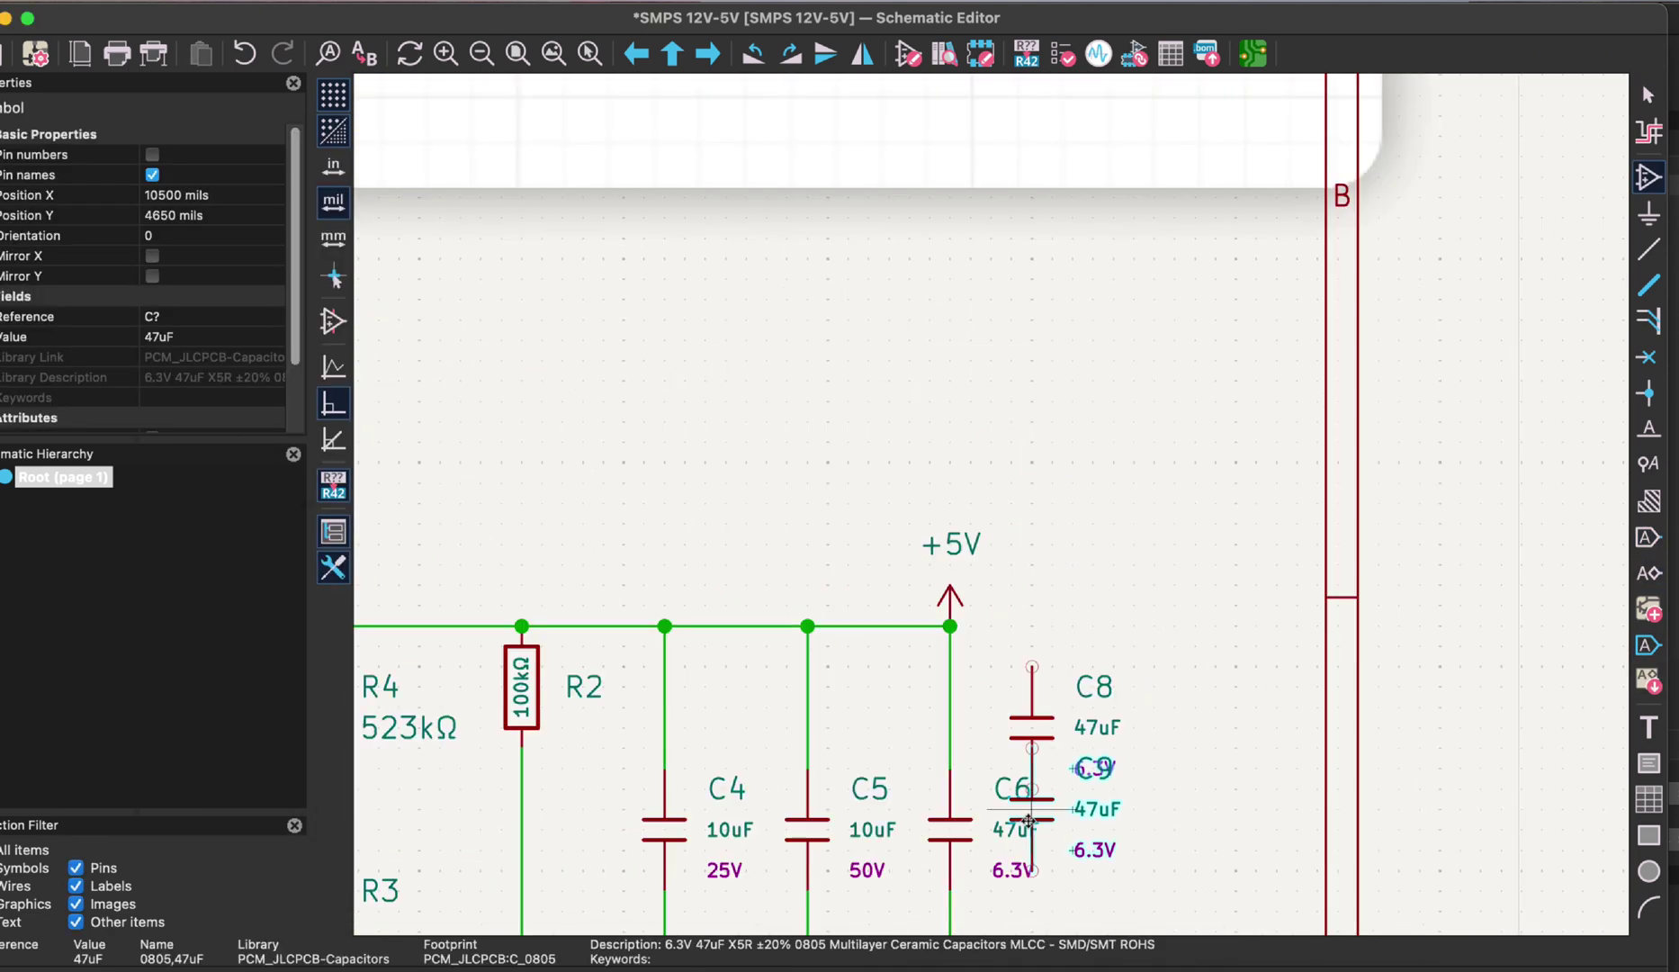
key(Escape)
key(Escape)
- Check the wired schematic against the reference image, from the input capacitors to the +5V output
scroll(1029, 821, down, 5)
scroll(648, 360, up, 2)
scroll(914, 761, down, 2)
scroll(1115, 554, up, 3)
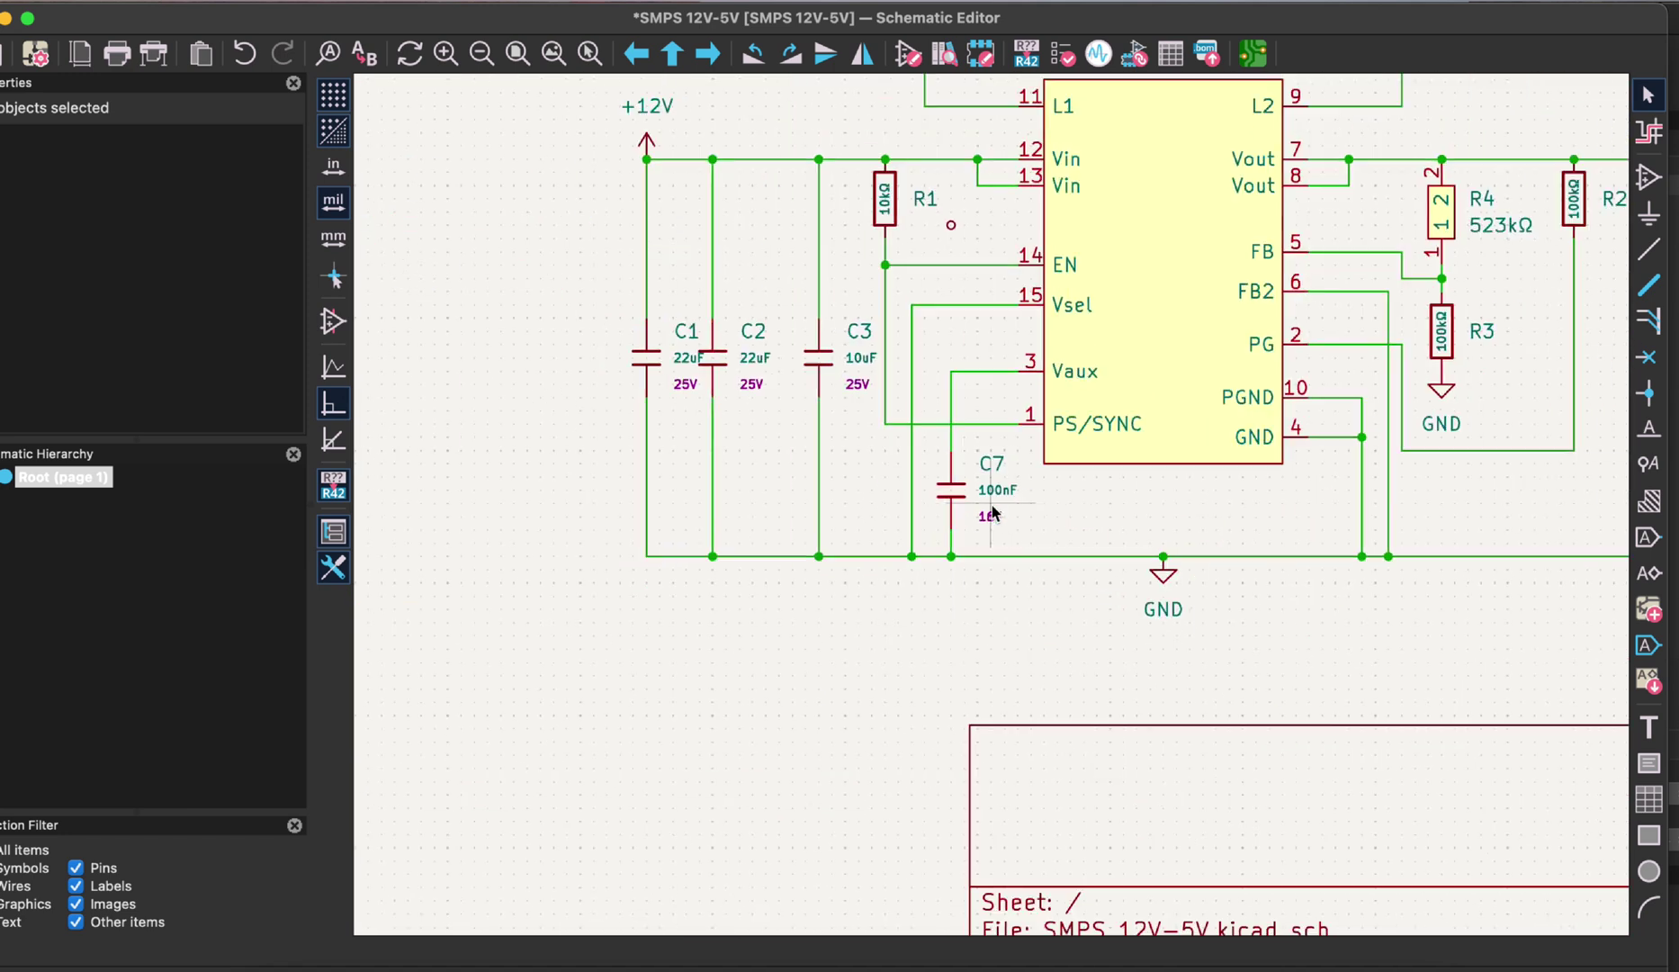
scroll(992, 512, down, 3)
scroll(993, 508, up, 1)
scroll(993, 512, down, 1)
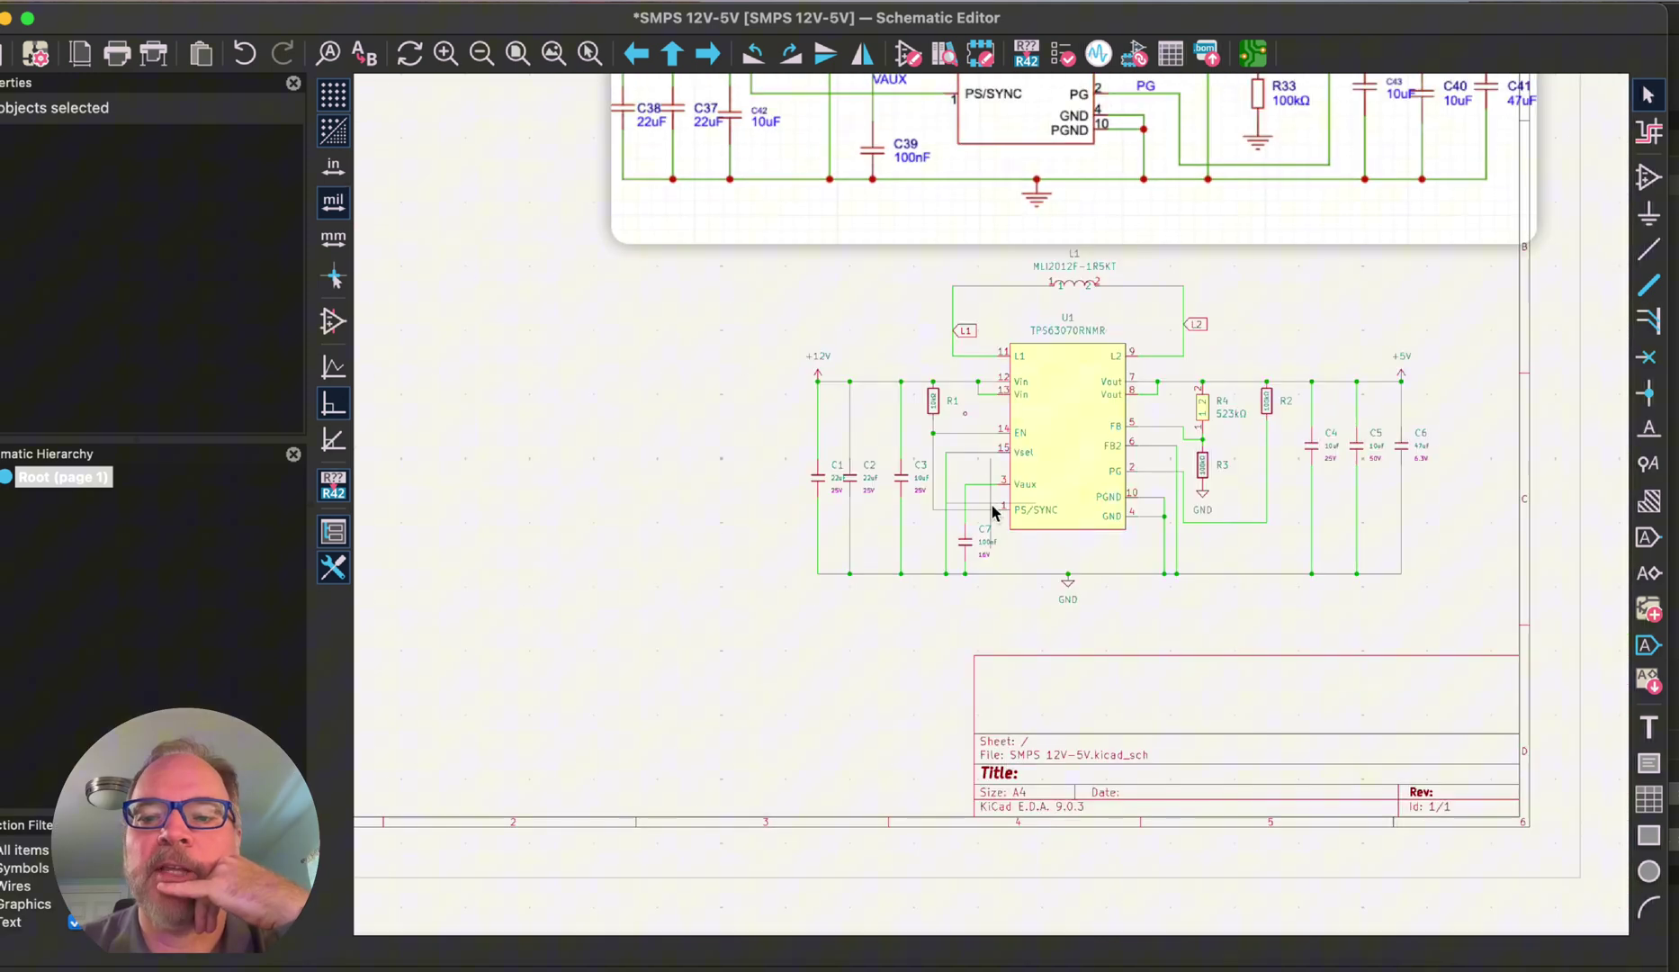
scroll(995, 511, down, 2)
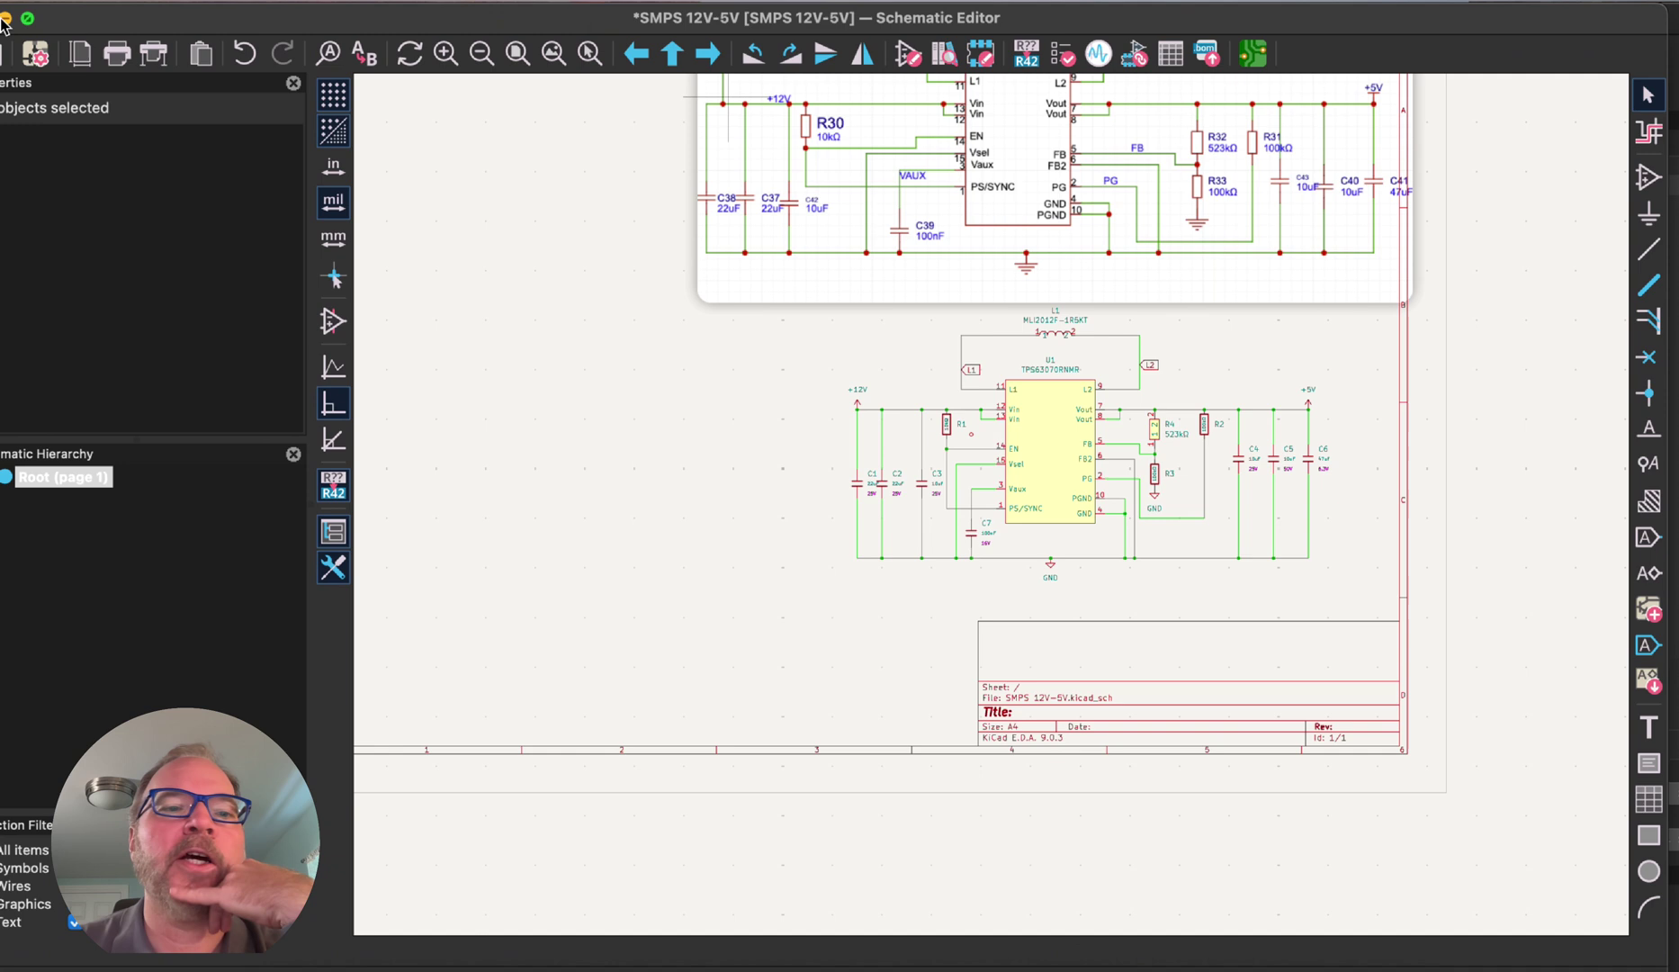
- Switch to the PCB Editor, start Update PCB from Schematic and review the list of changes
click(1, 54)
click(419, 1)
click(447, 24)
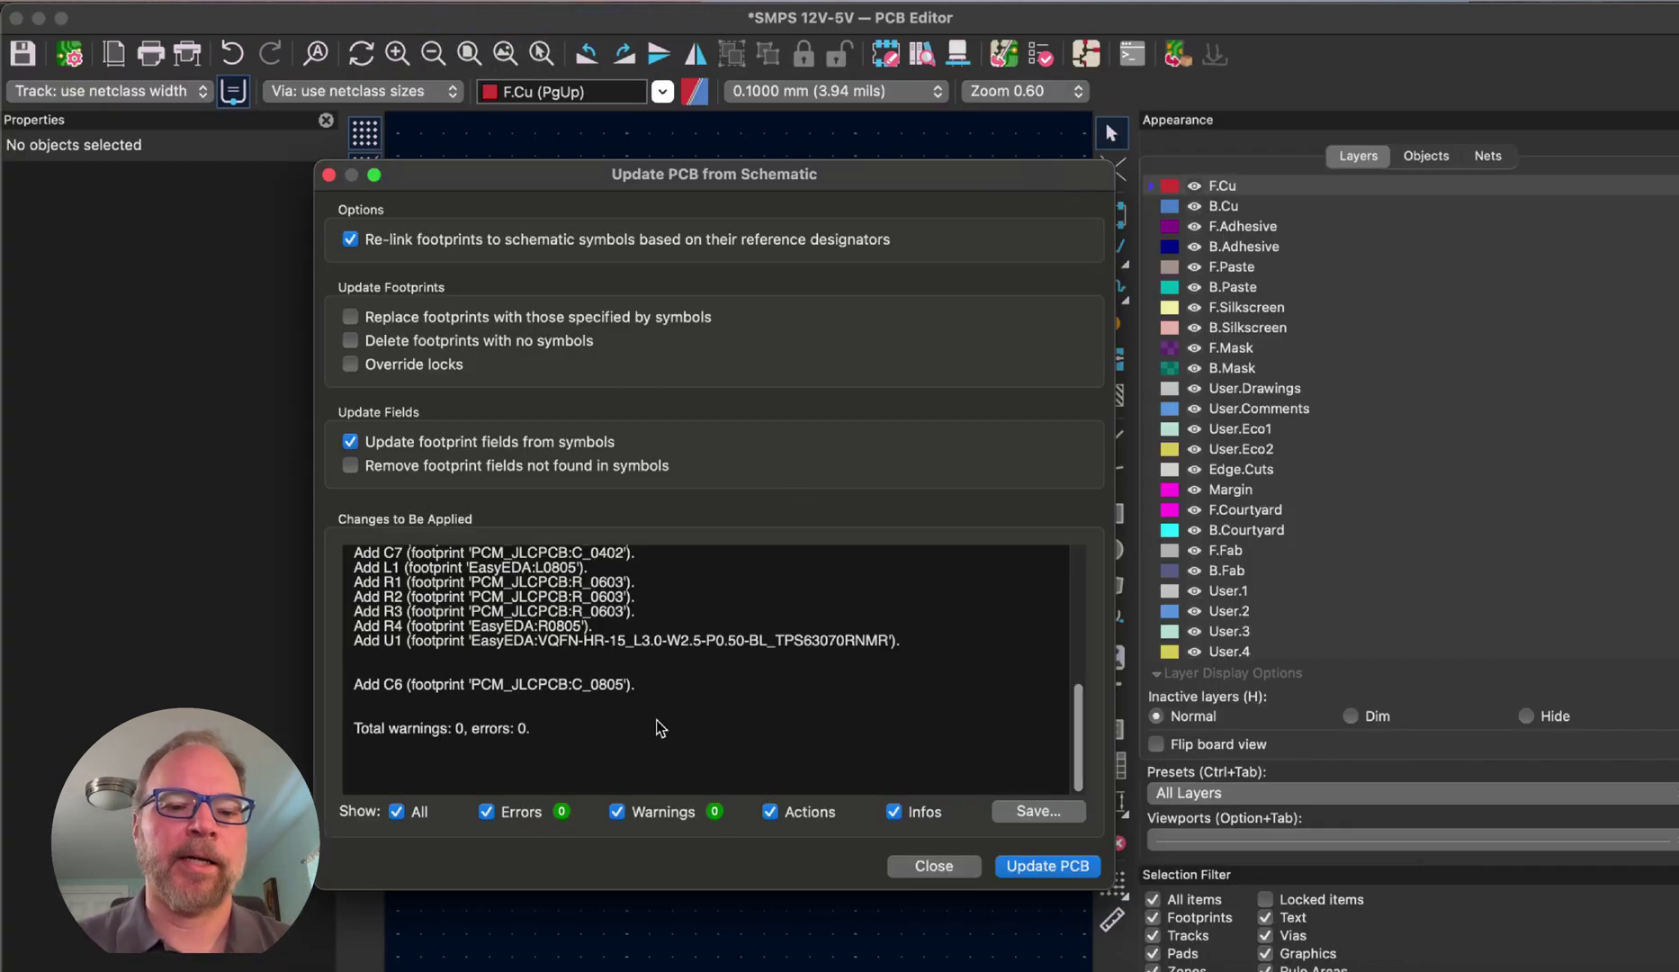
scroll(660, 726, up, 6)
scroll(710, 701, down, 4)
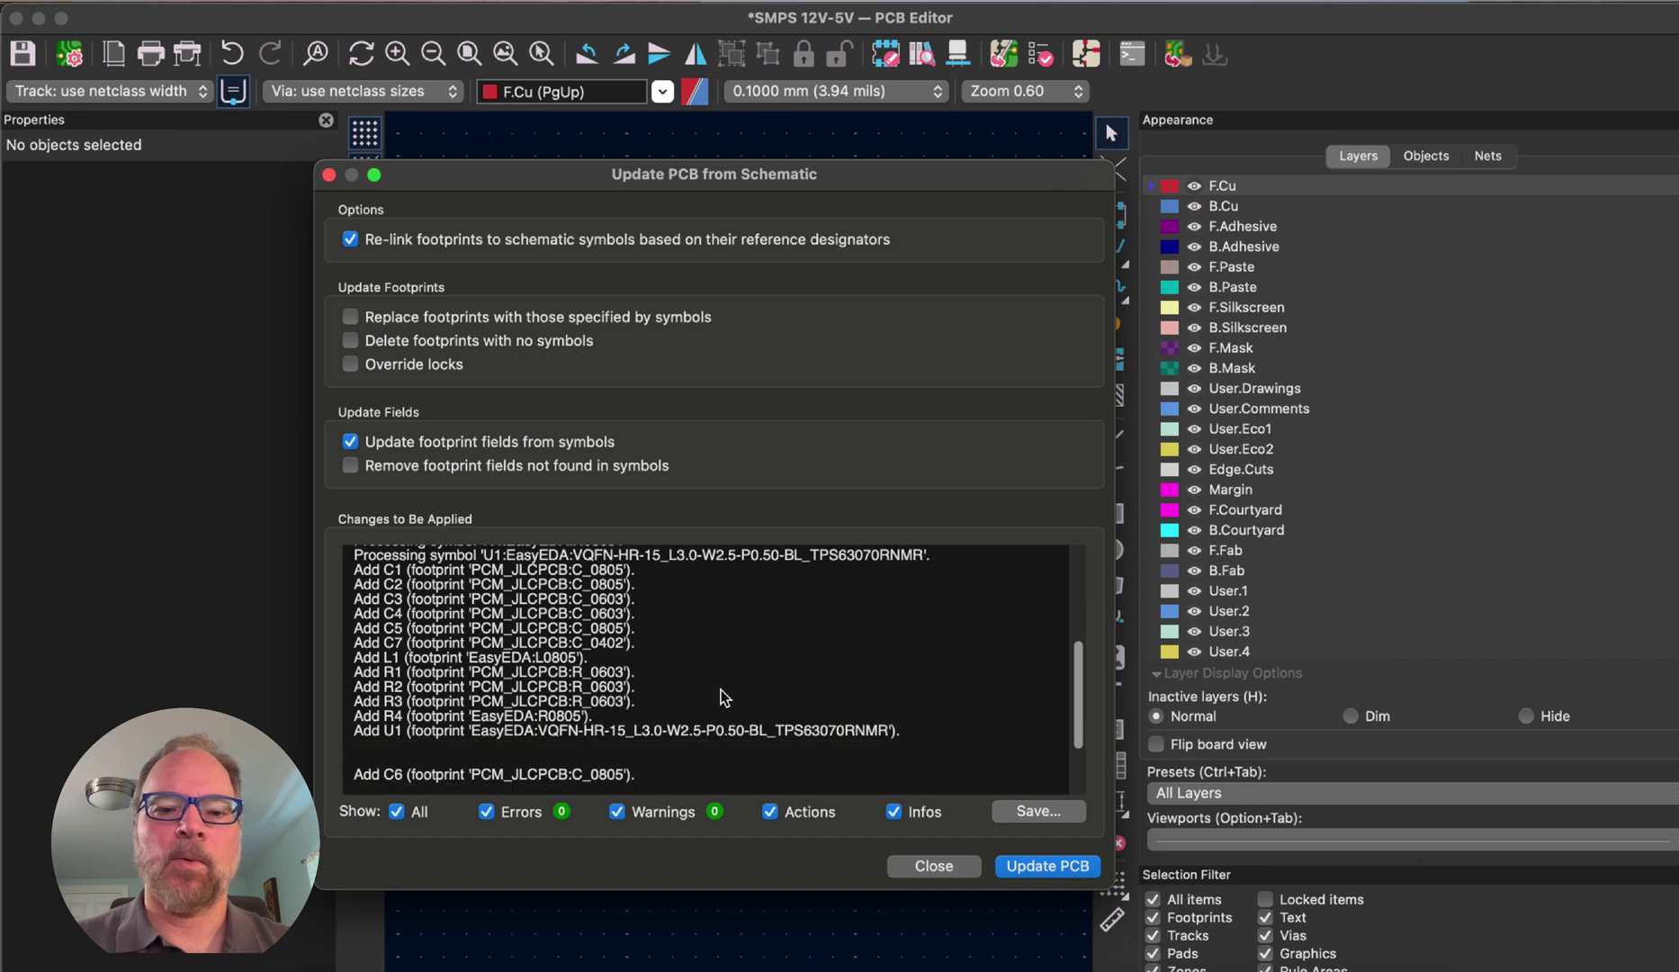
scroll(722, 697, down, 2)
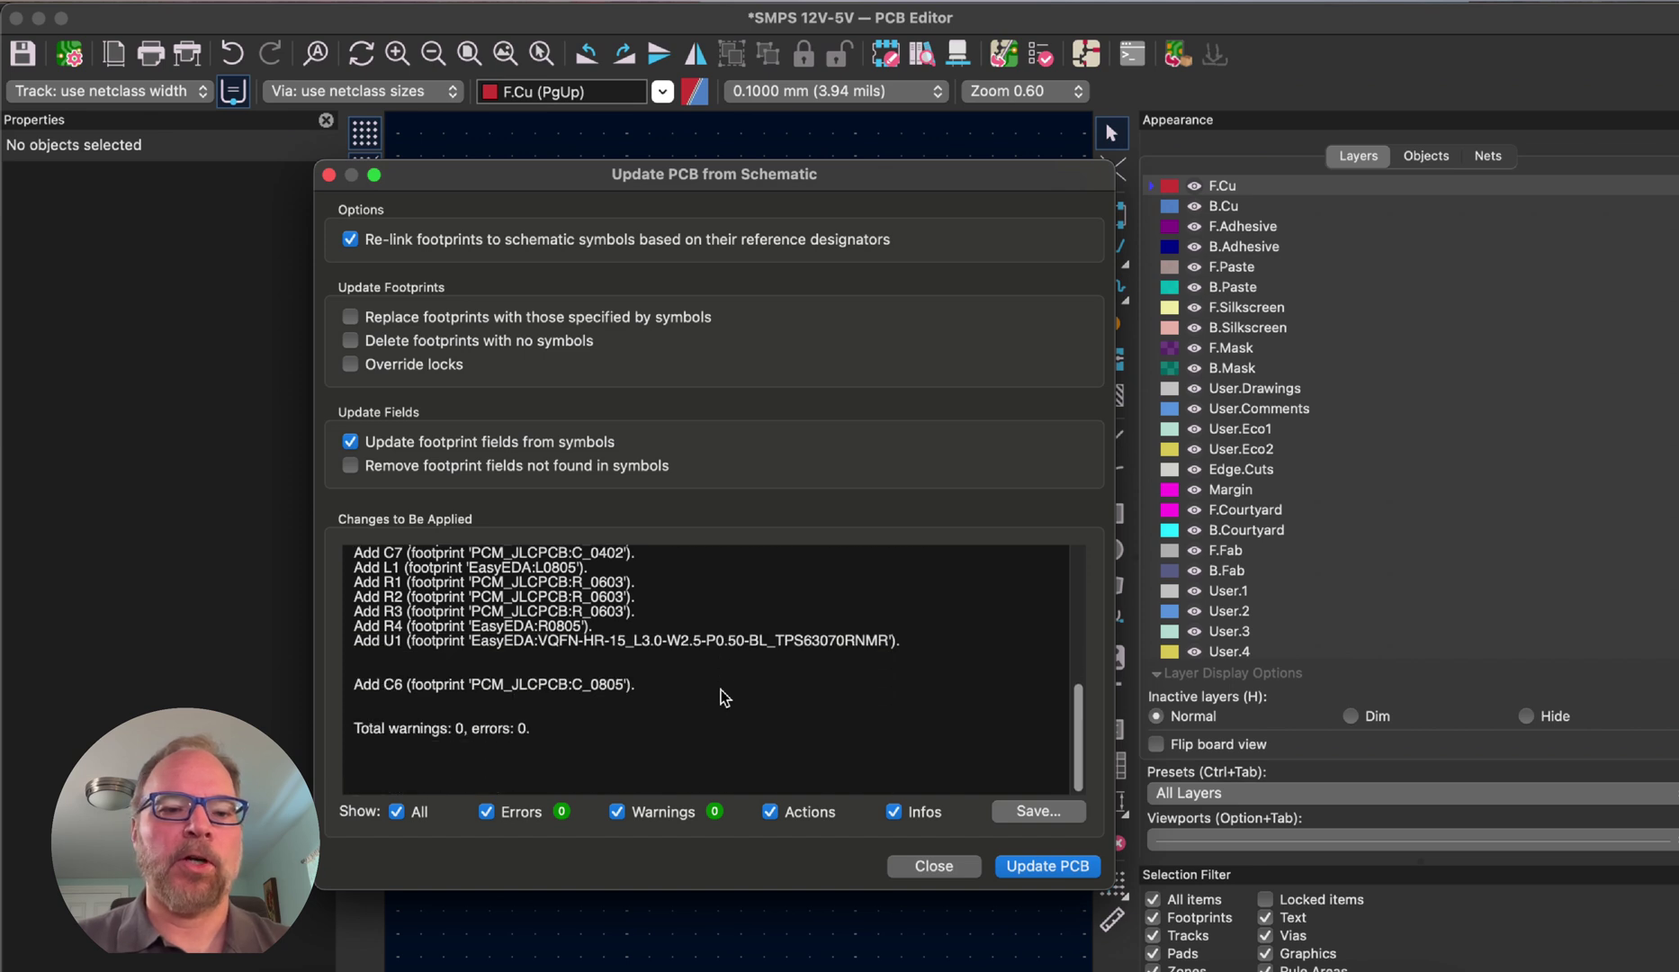
- Apply the schematic changes to the board and place the new footprints in the upper-left area of the sheet
click(1039, 870)
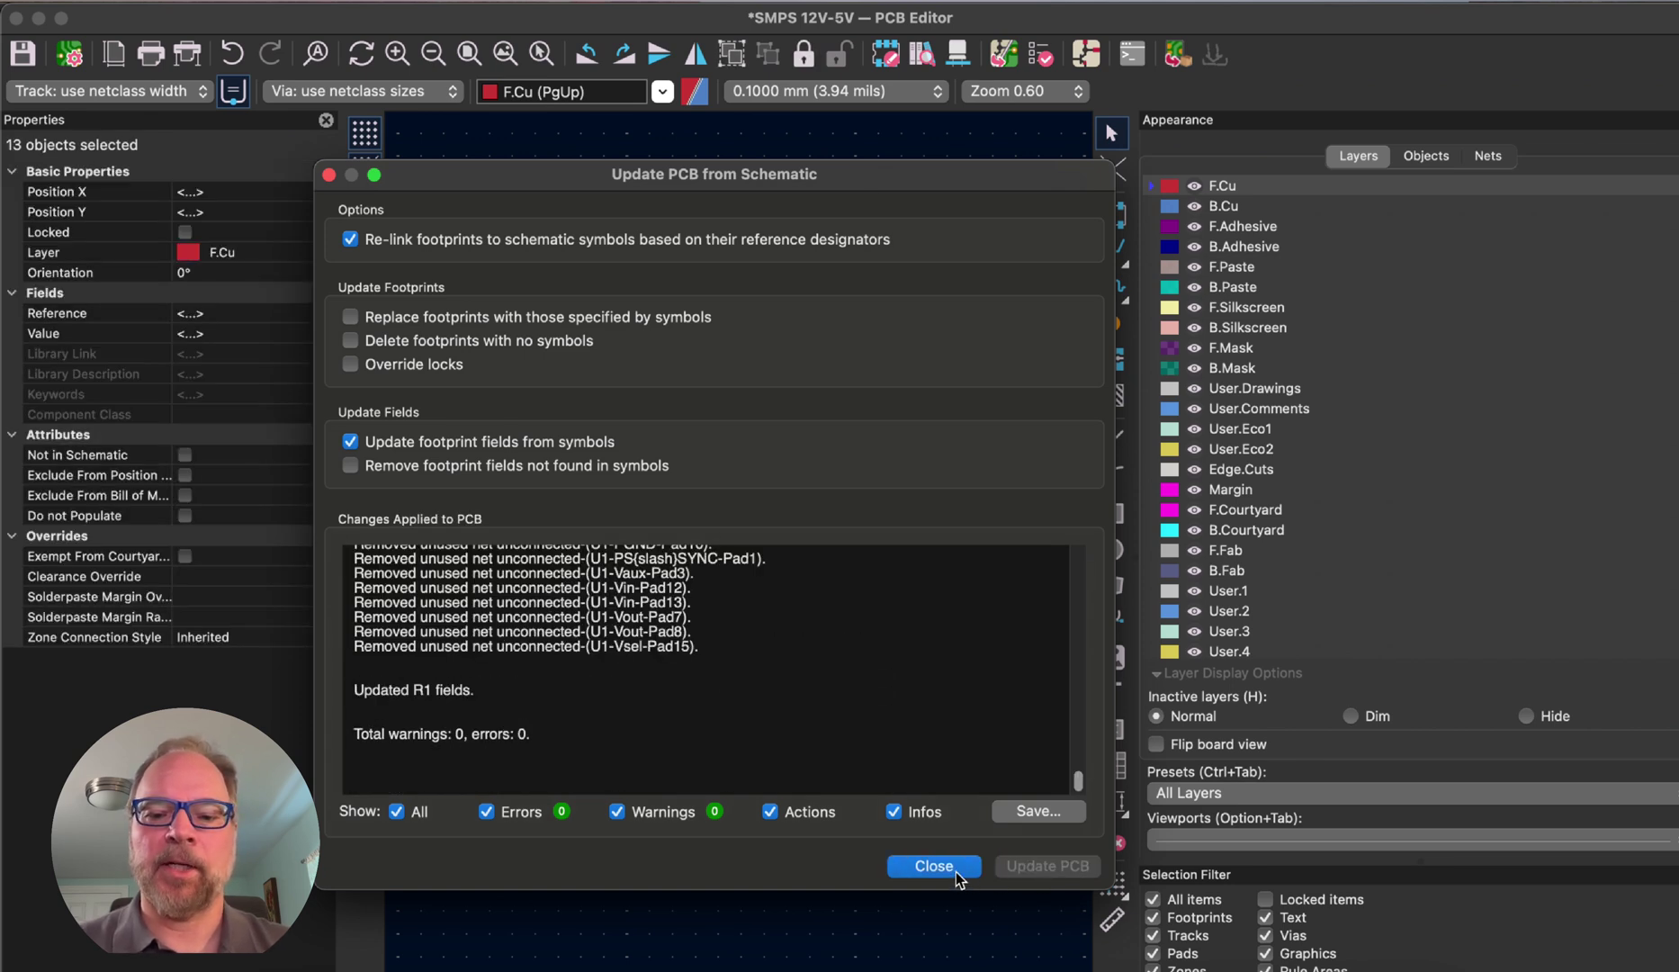
click(933, 866)
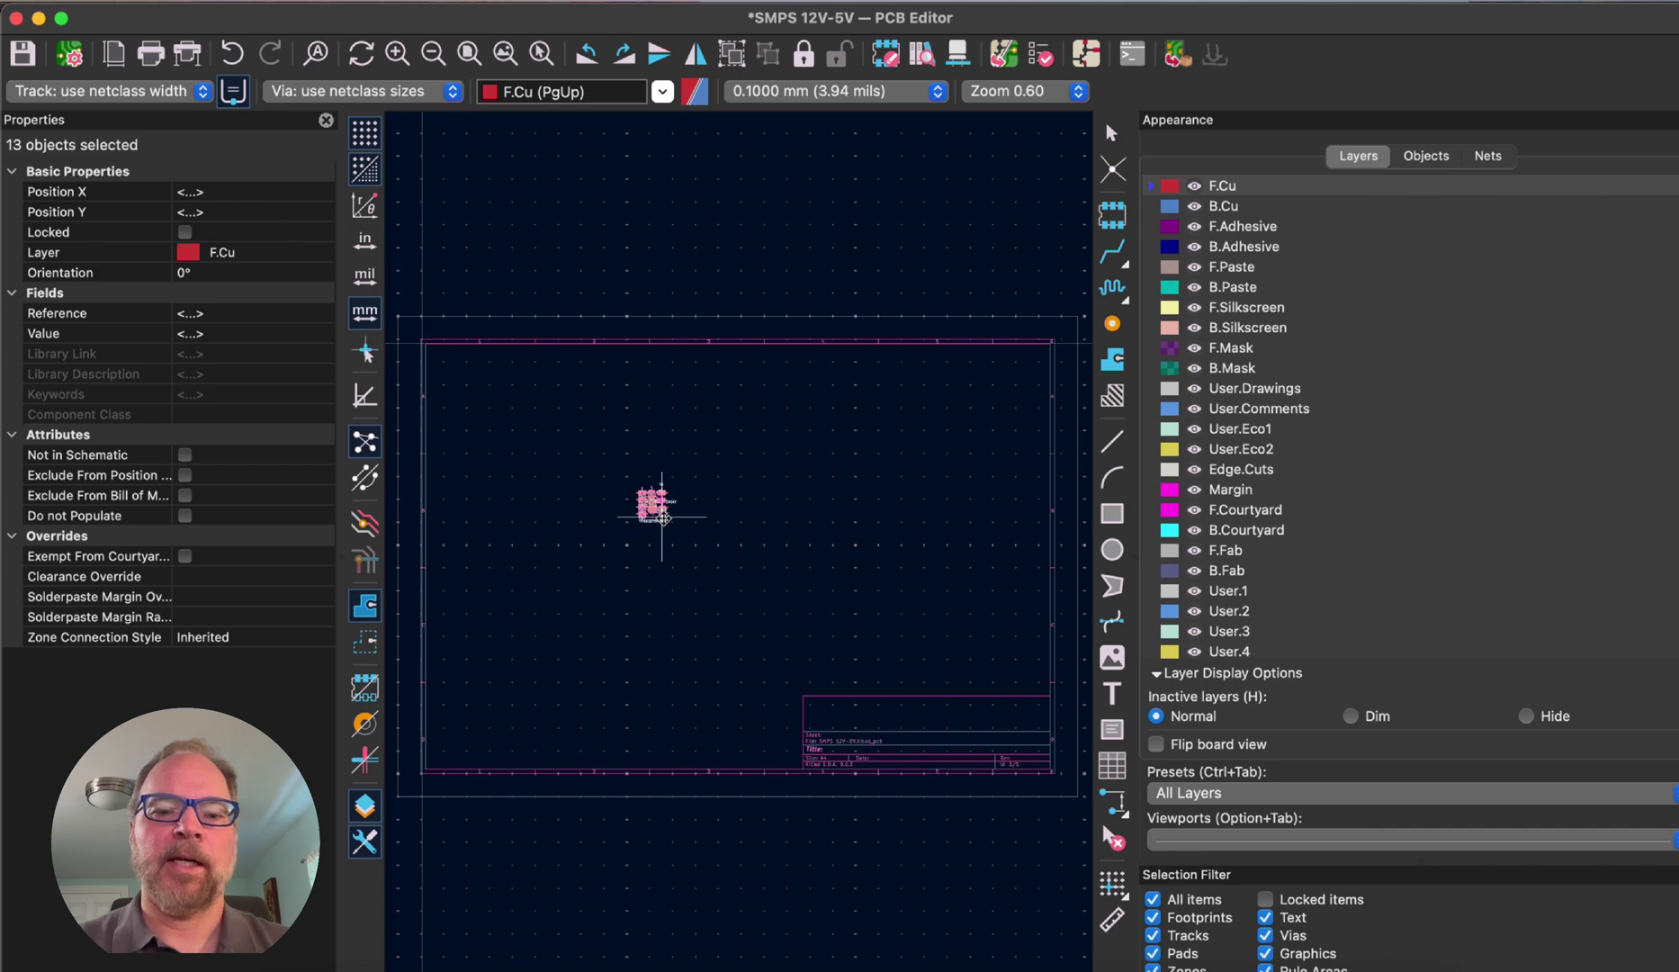
click(608, 463)
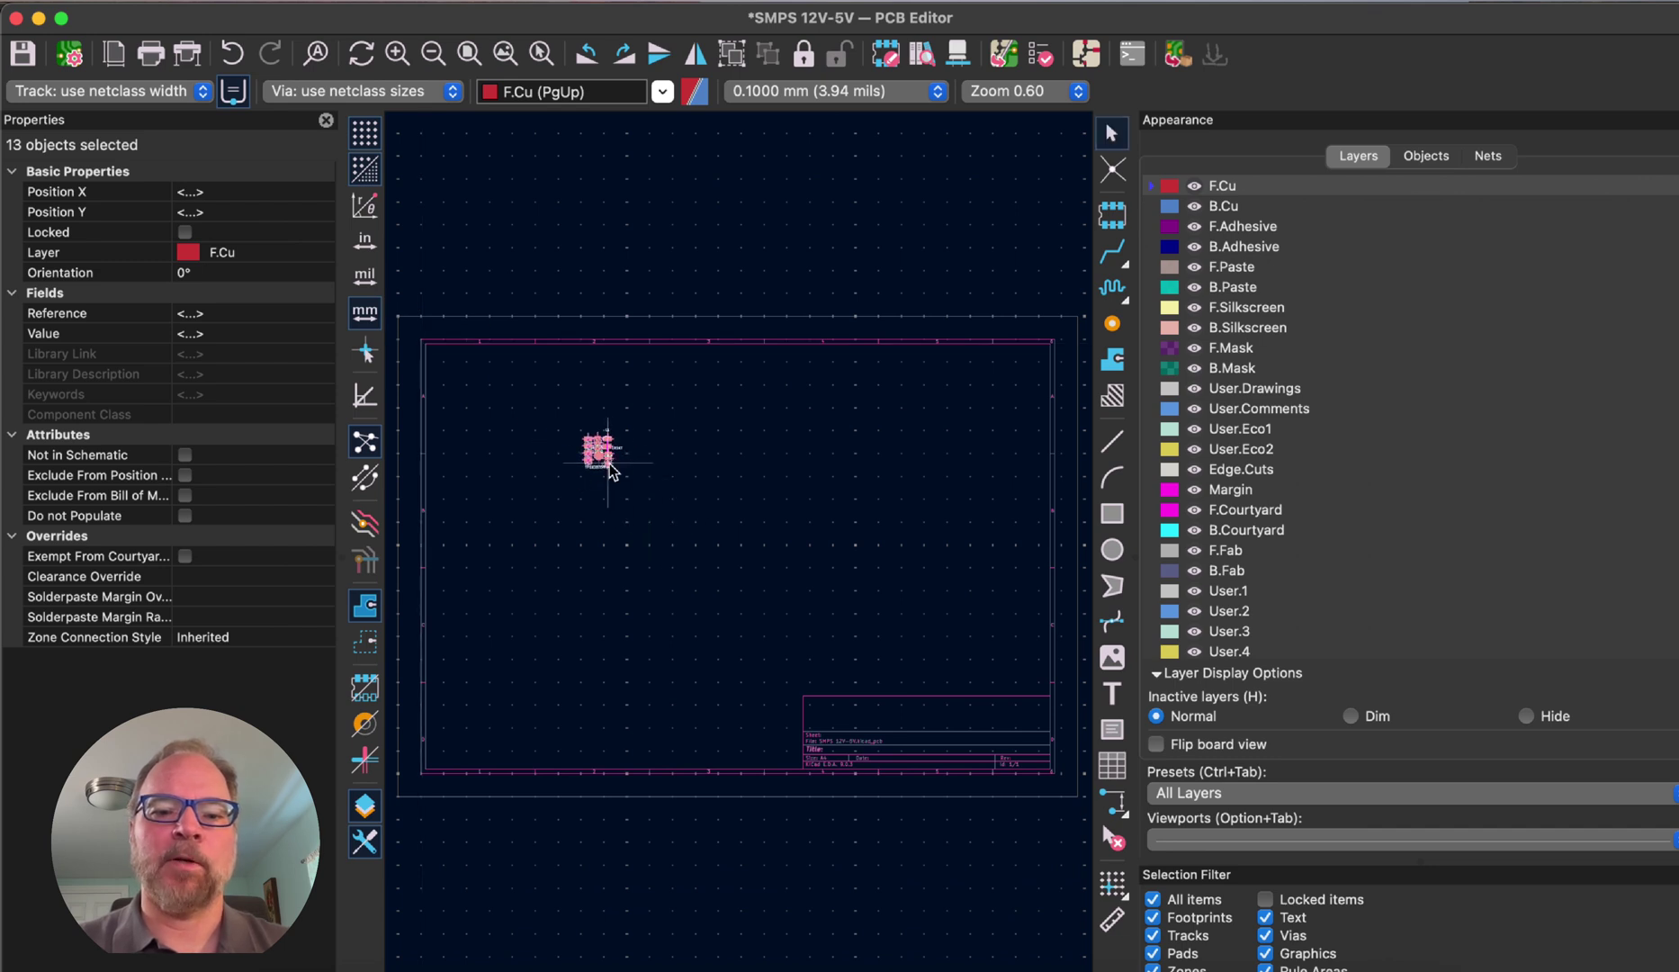
- Inspect the placed footprints up close and open the board in the 3D Viewer
scroll(601, 456, up, 1)
scroll(738, 557, up, 10)
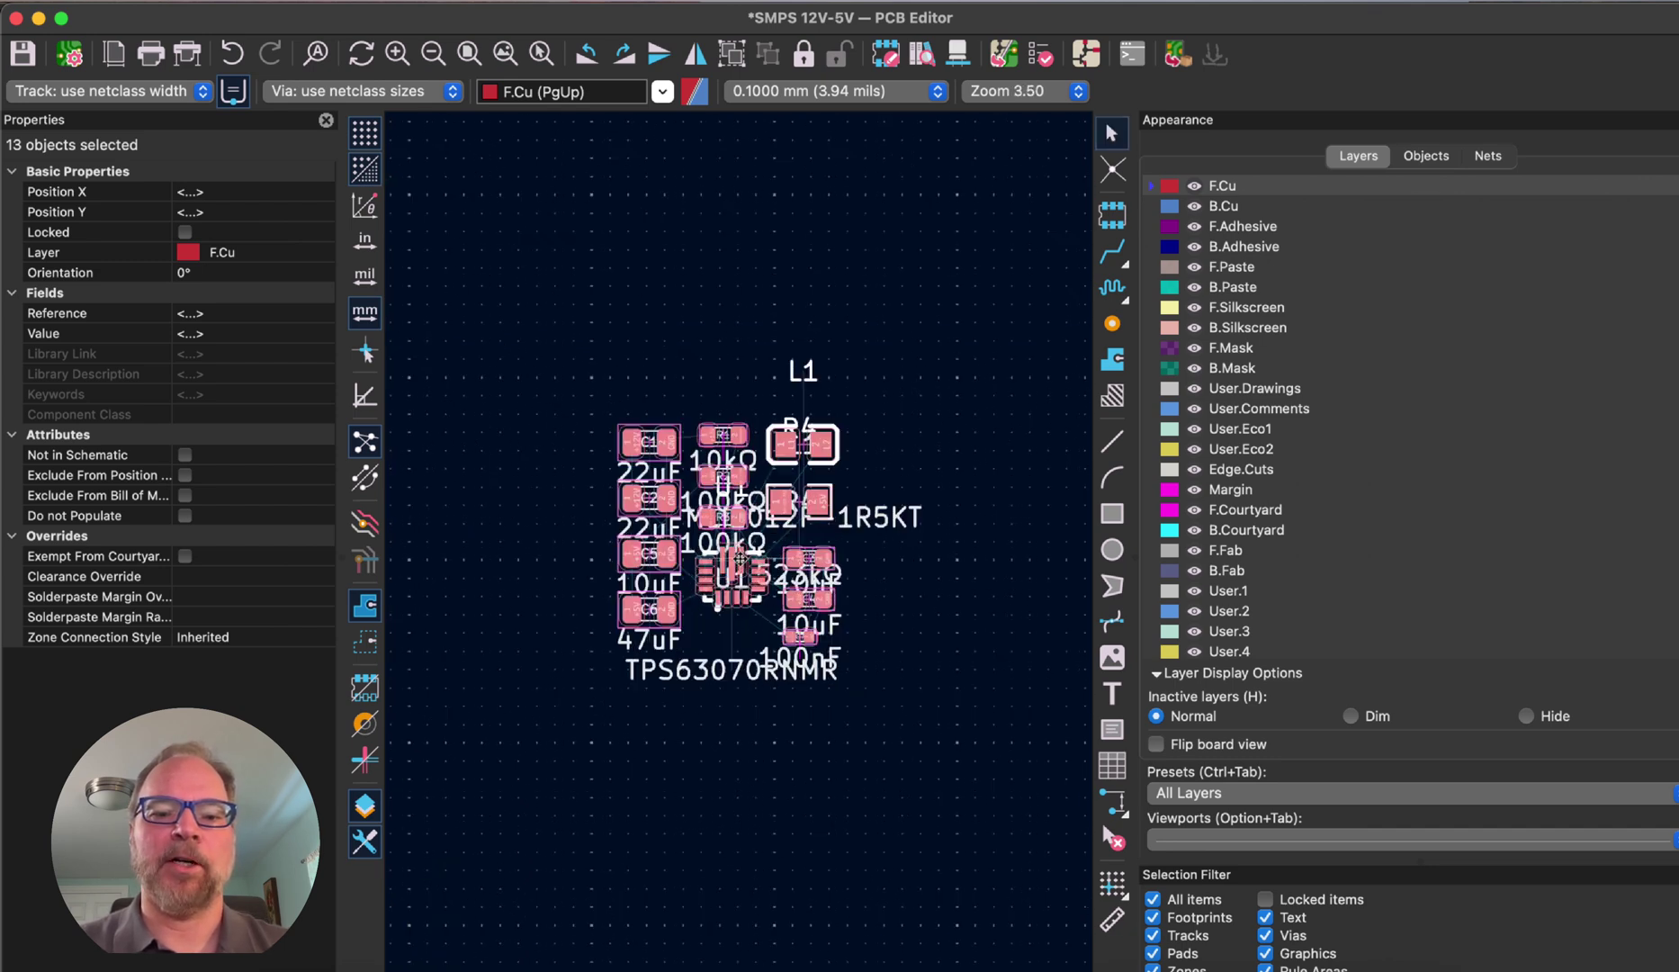
scroll(739, 557, down, 3)
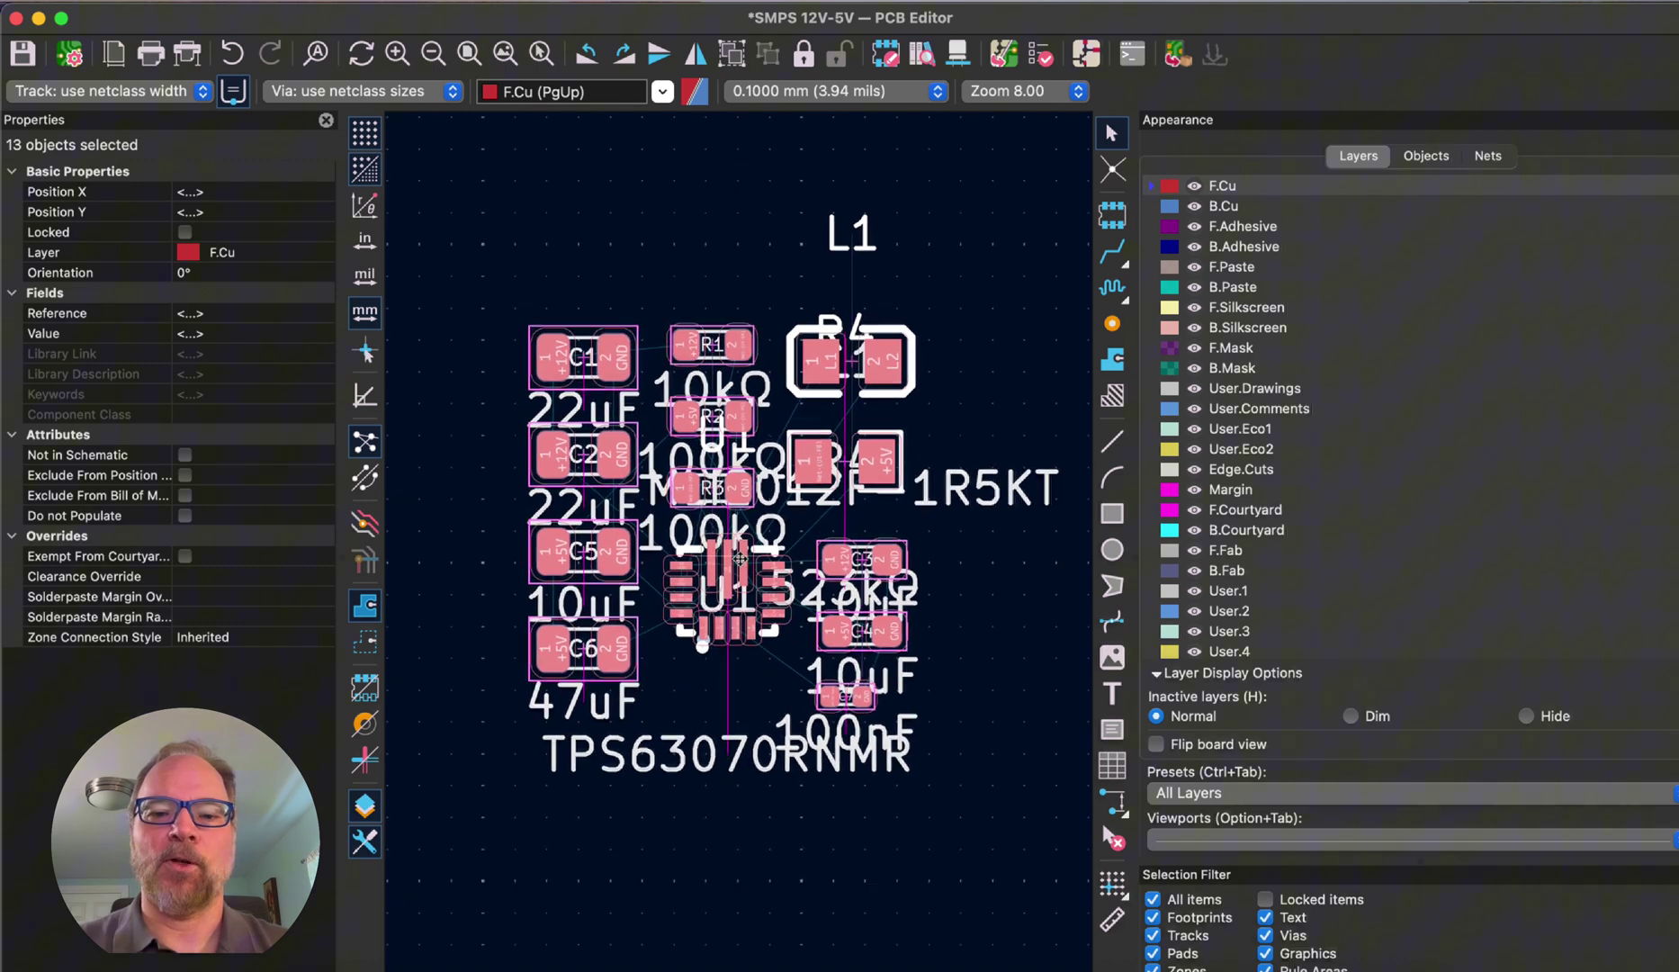
scroll(740, 555, up, 1)
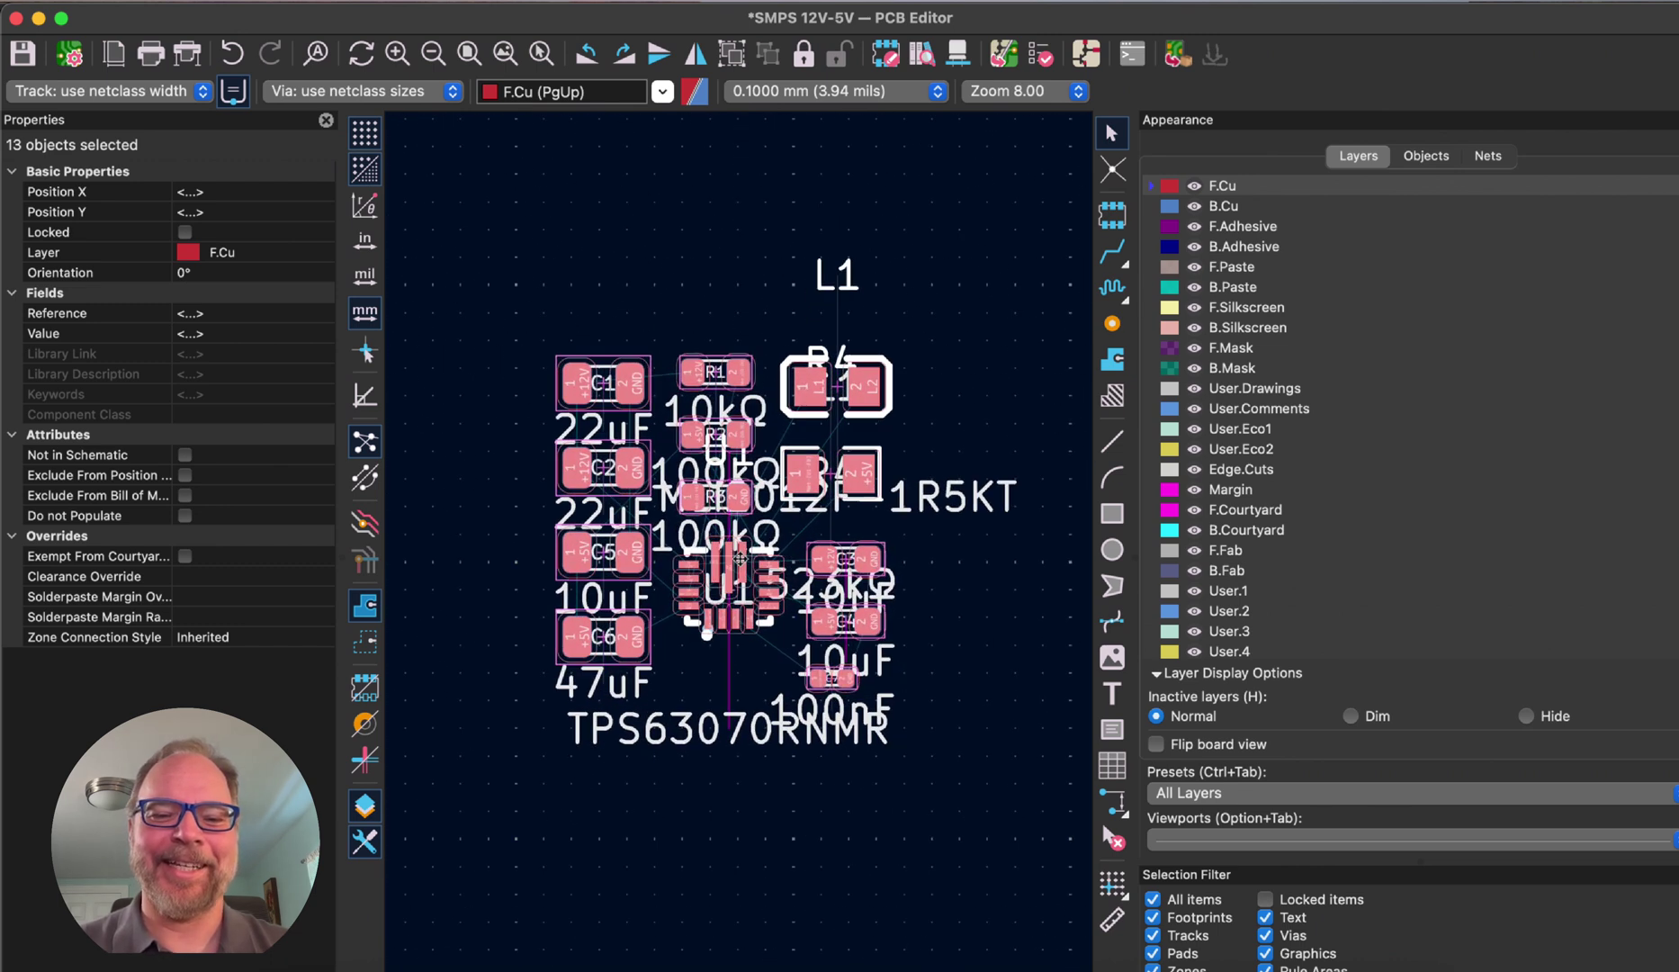
scroll(739, 558, down, 5)
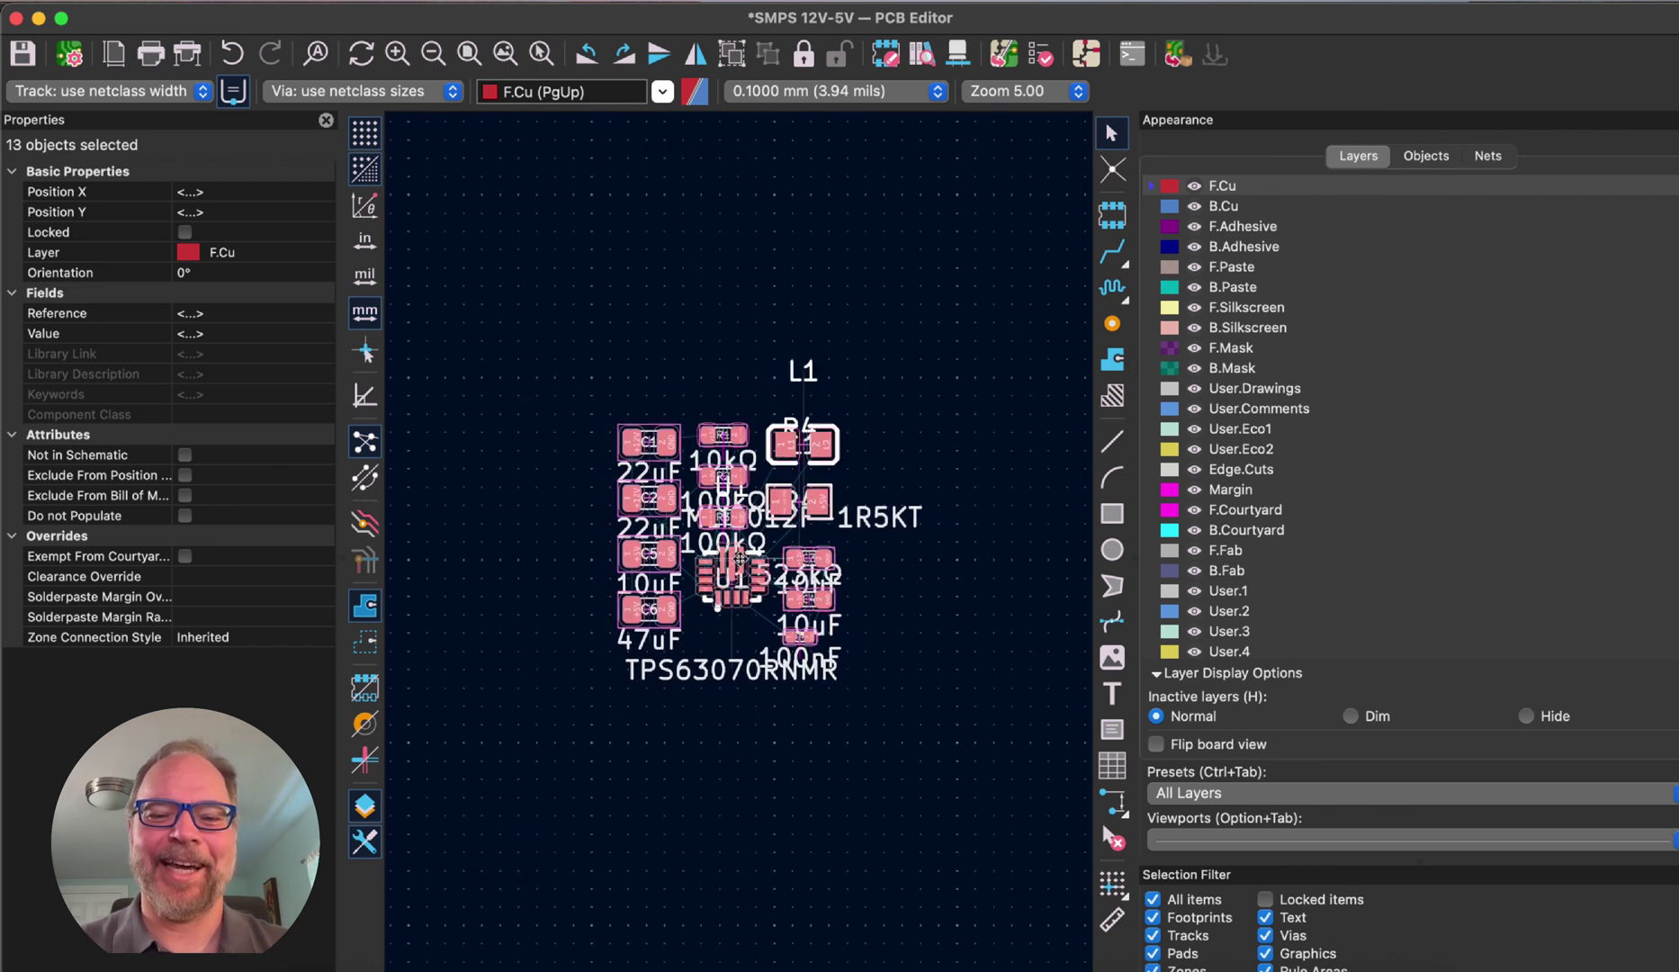
click(310, 1)
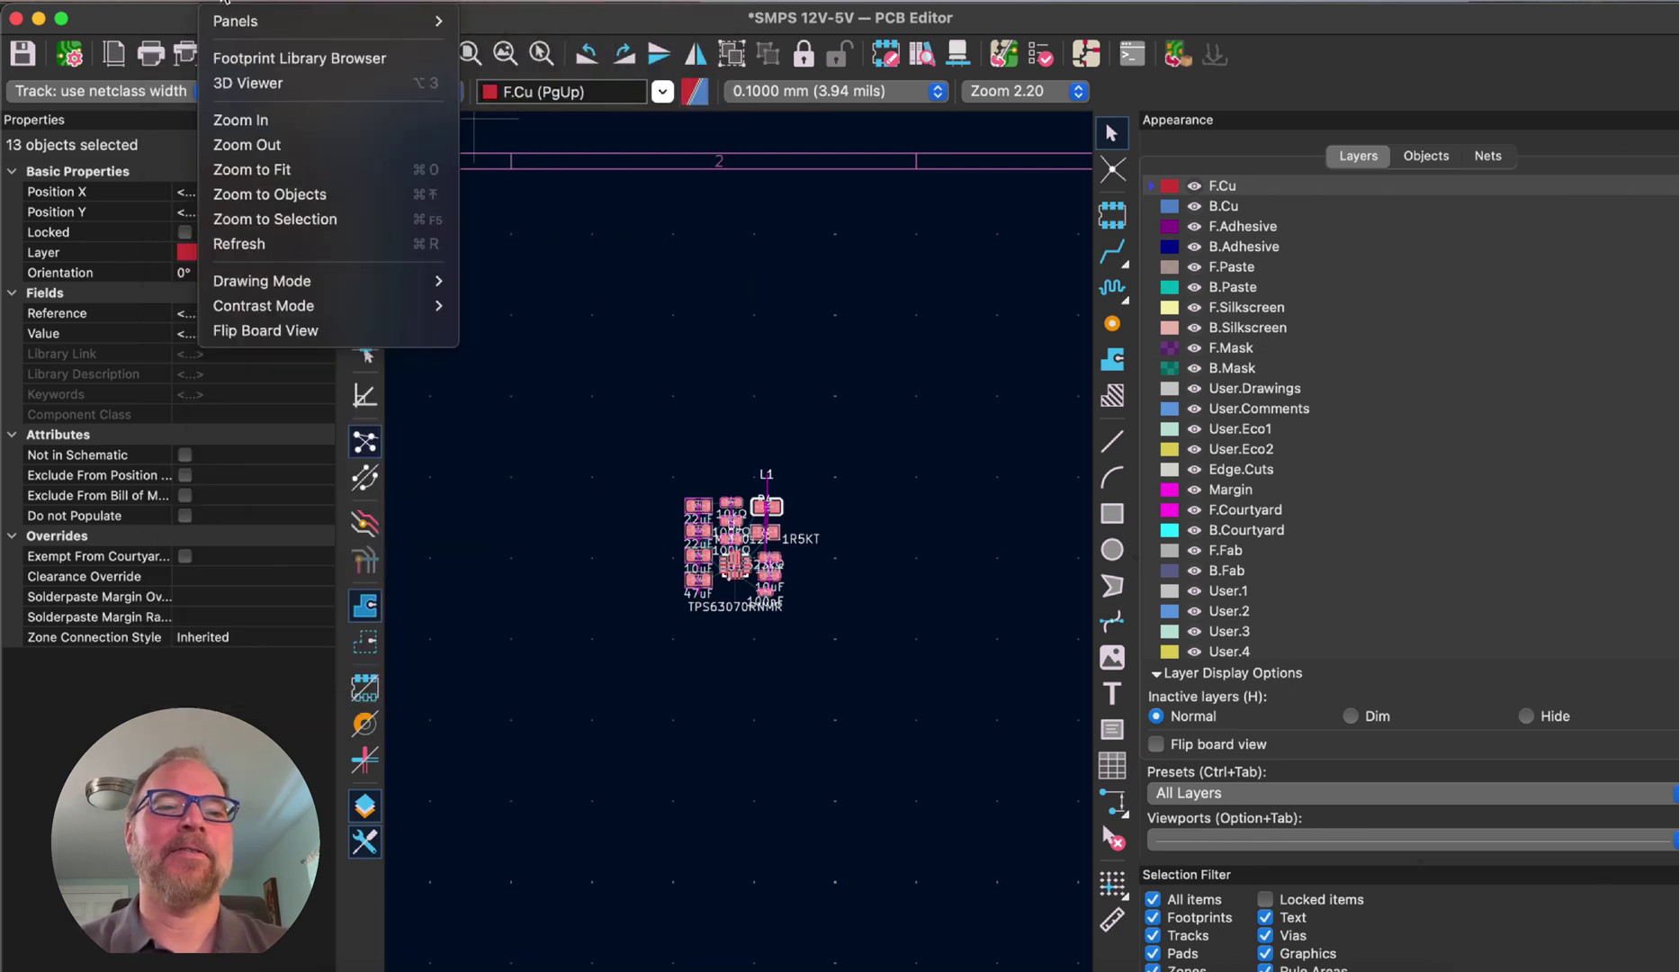
click(275, 85)
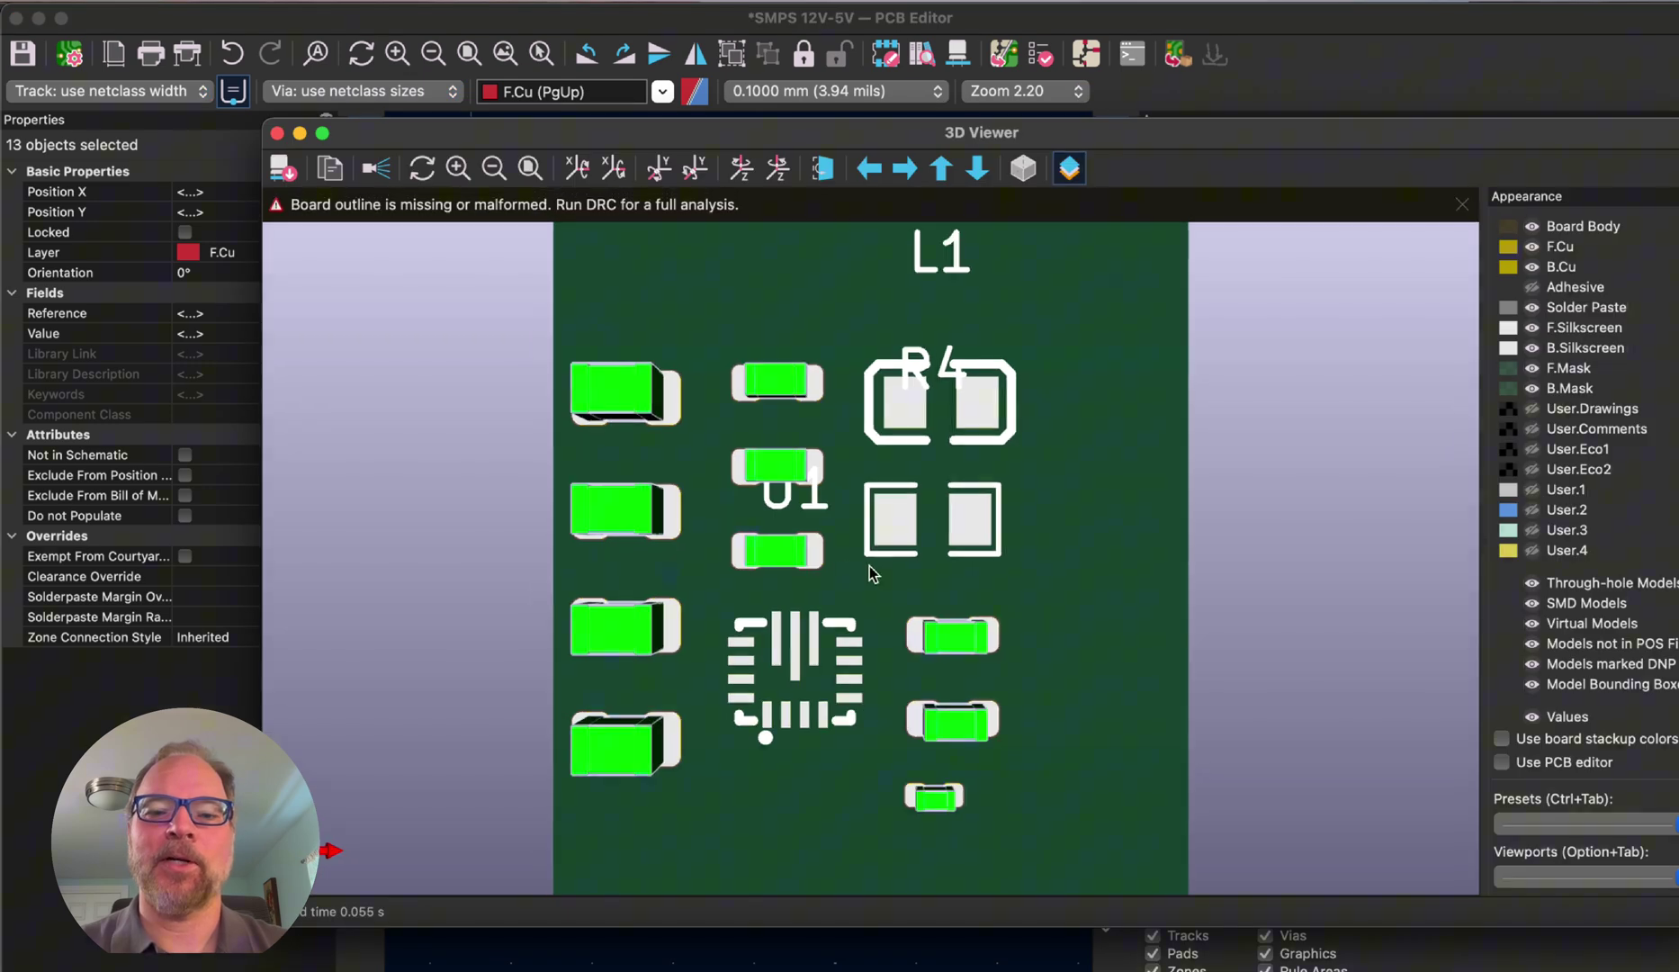
- Inspect the placed footprints for missing component models in the 3D view, and close the viewer
scroll(955, 618, down, 3)
scroll(954, 618, up, 5)
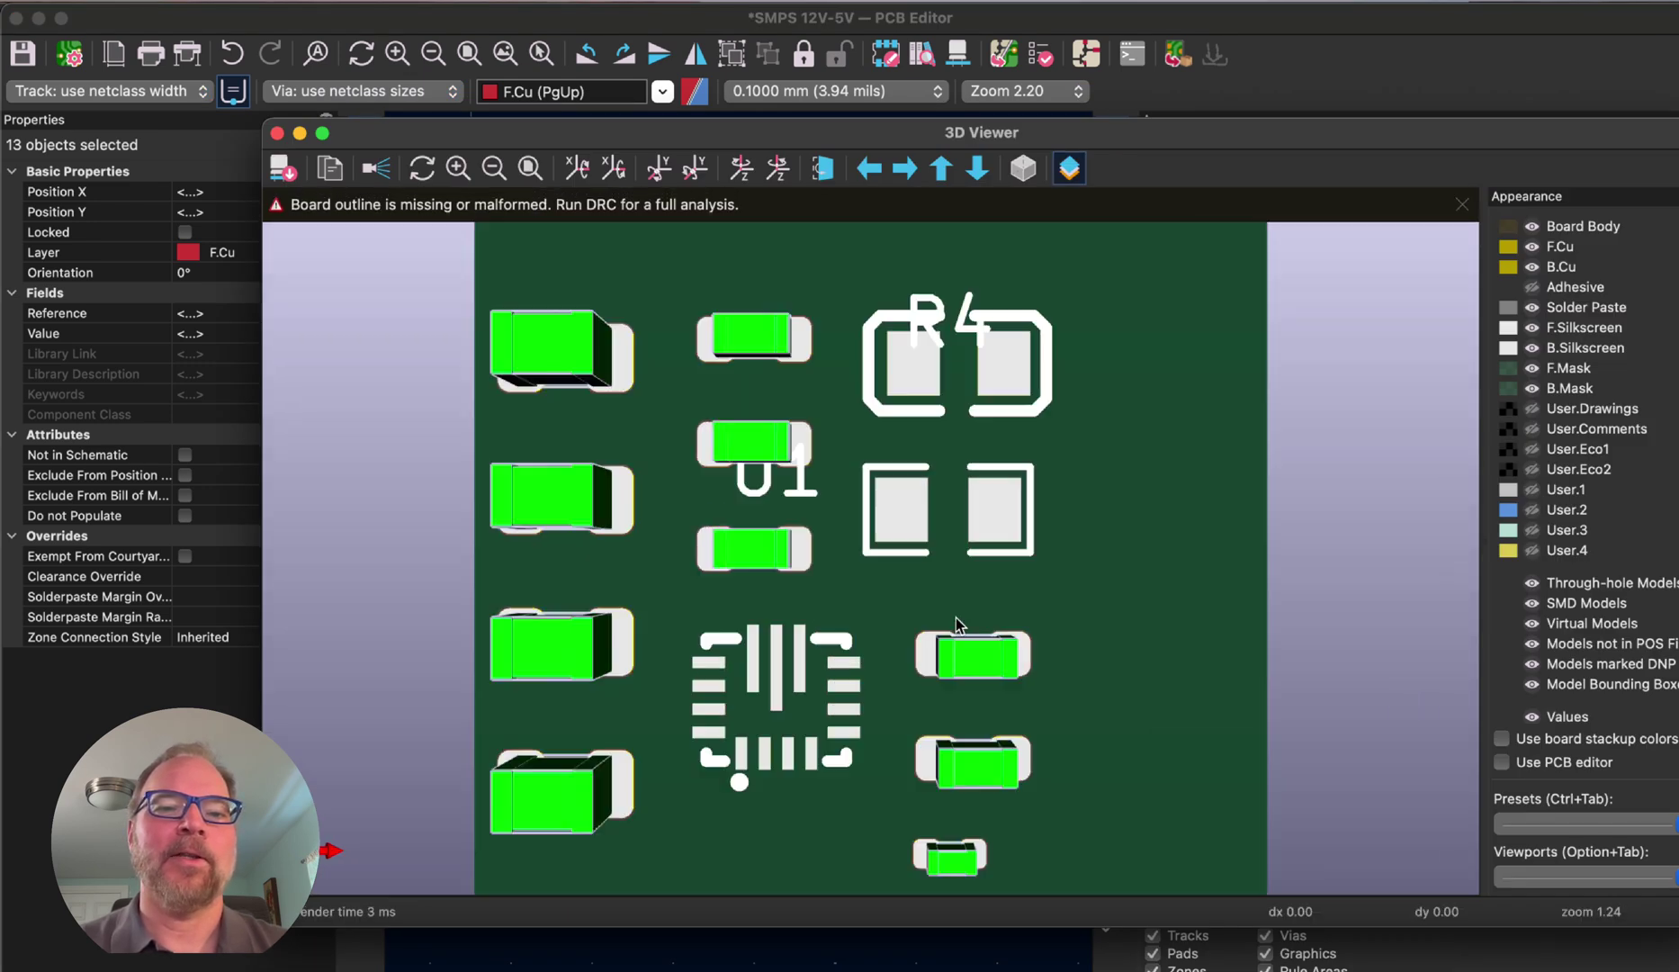
scroll(954, 618, down, 4)
scroll(954, 618, up, 2)
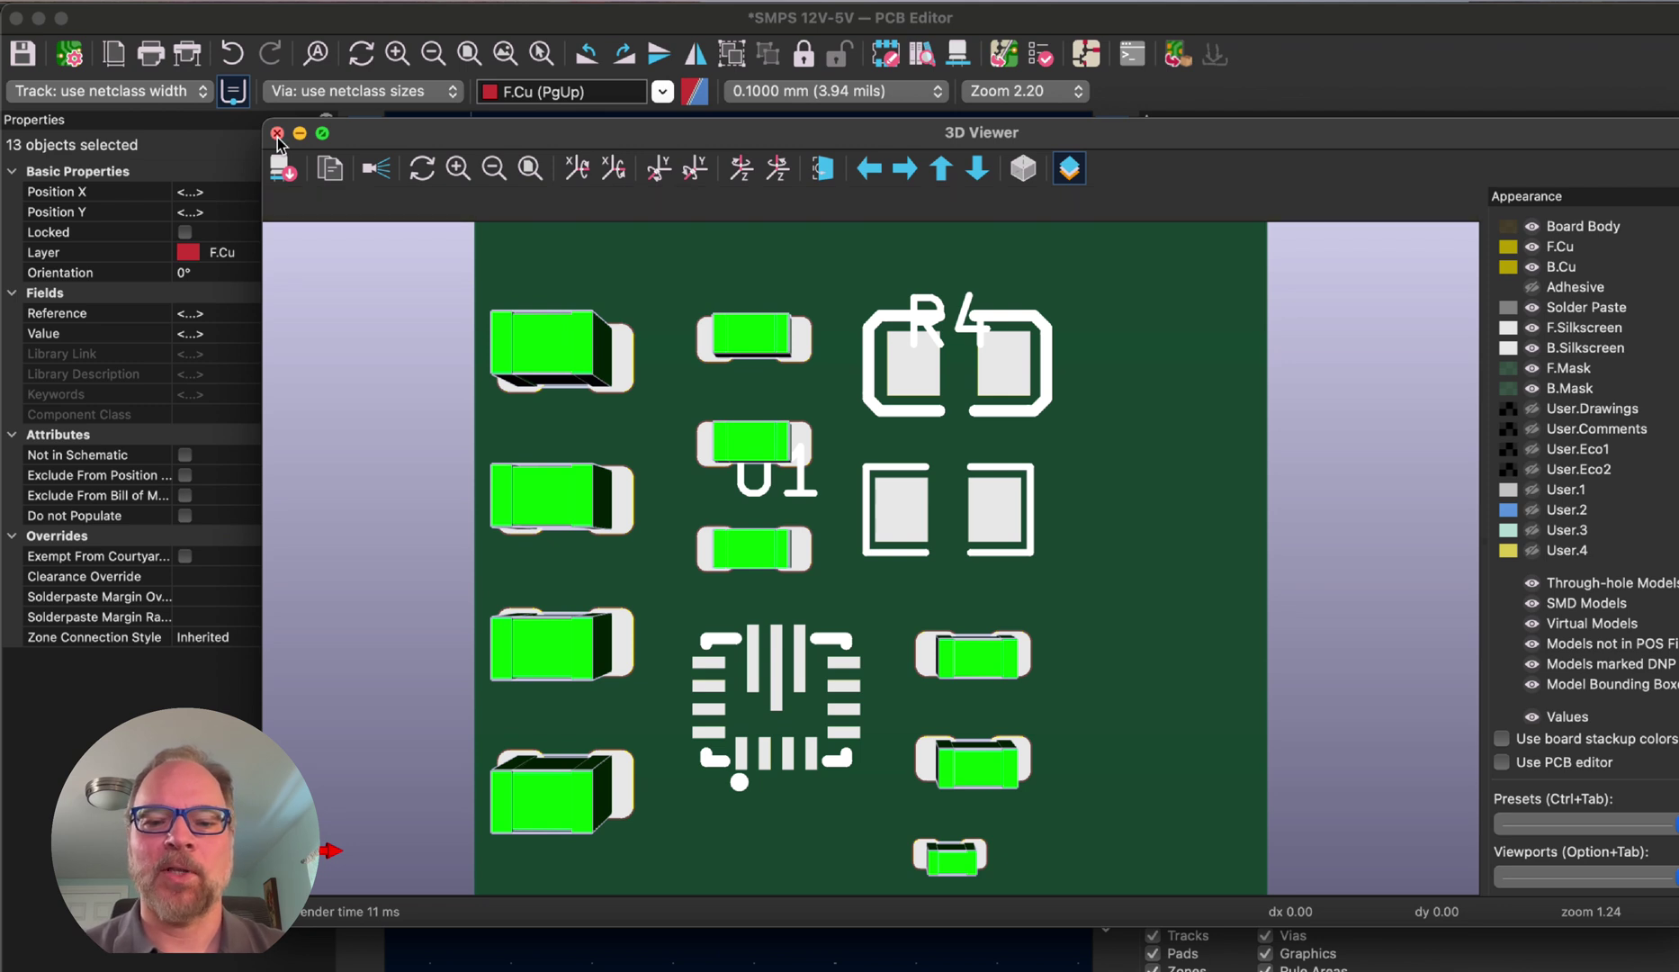
click(277, 133)
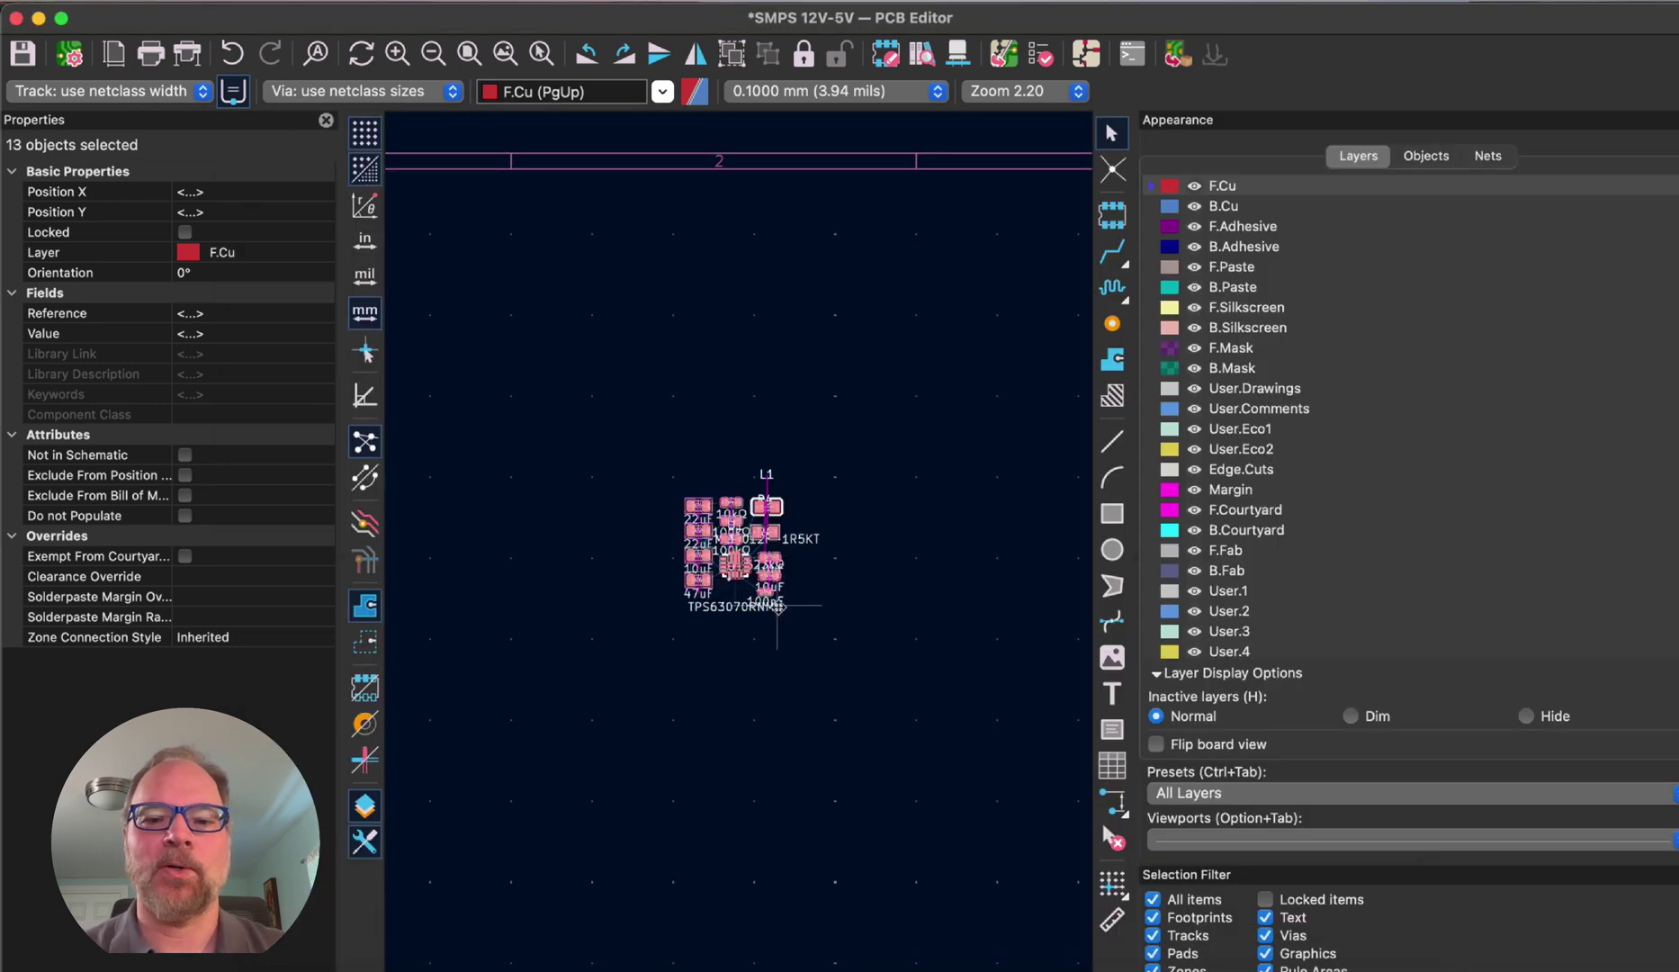
- Open the properties of the L1 inductor footprint and examine the path of its 3D model
scroll(777, 607, up, 3)
click(612, 461)
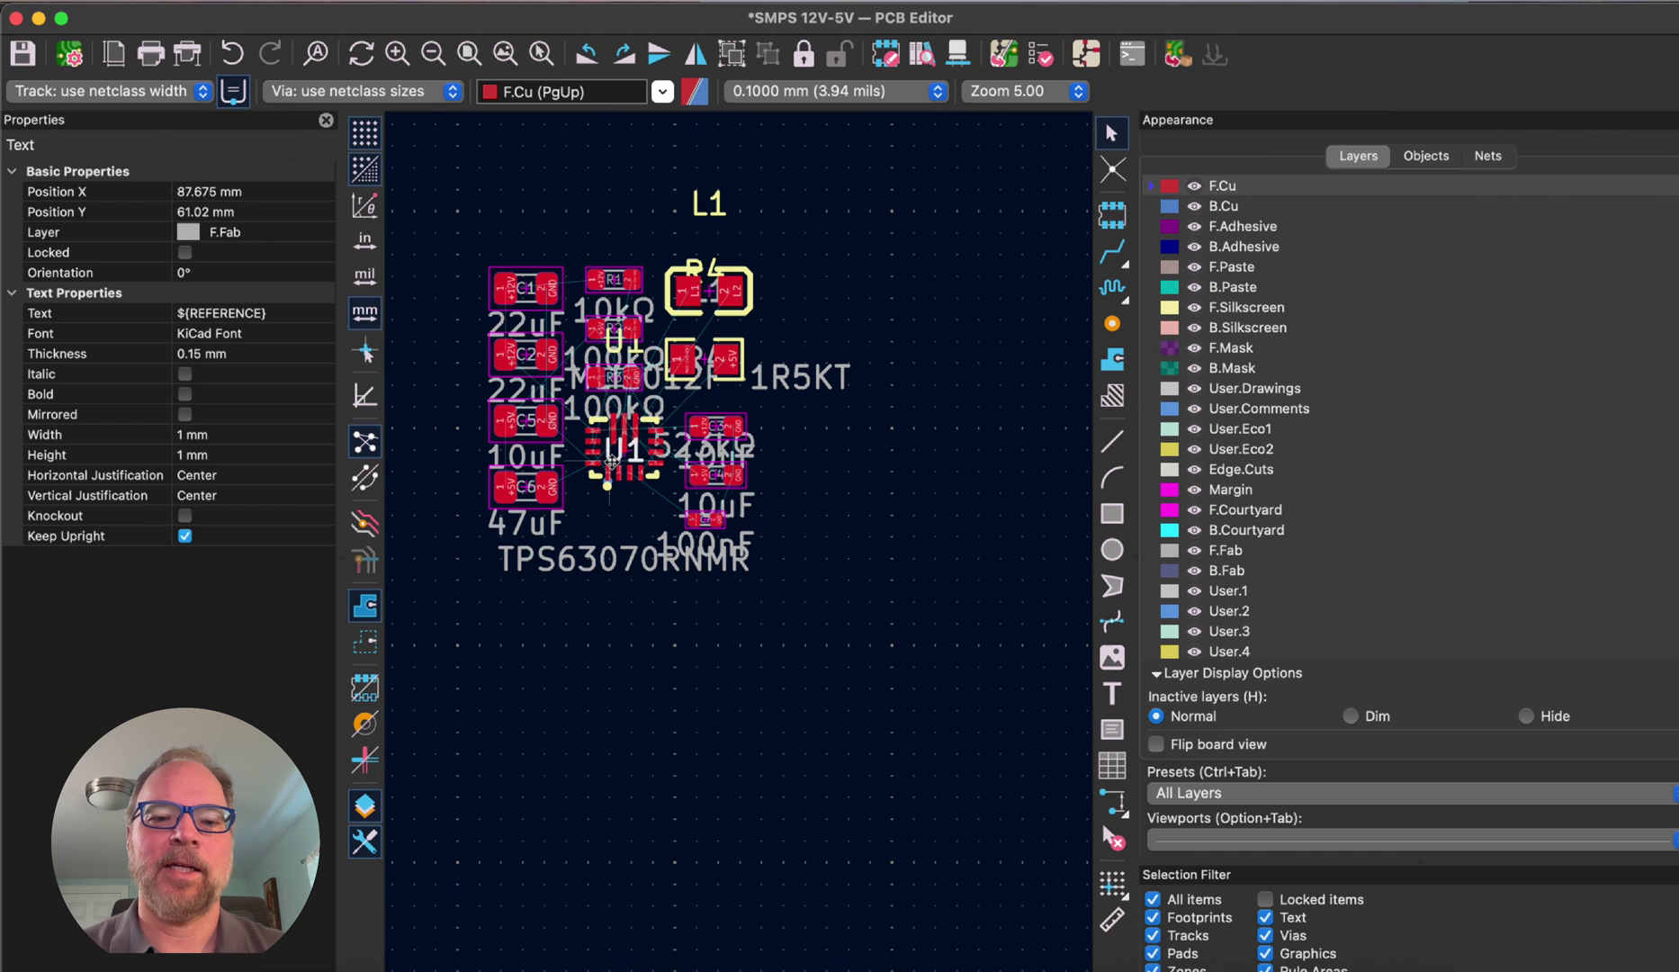
scroll(702, 297, up, 2)
click(716, 337)
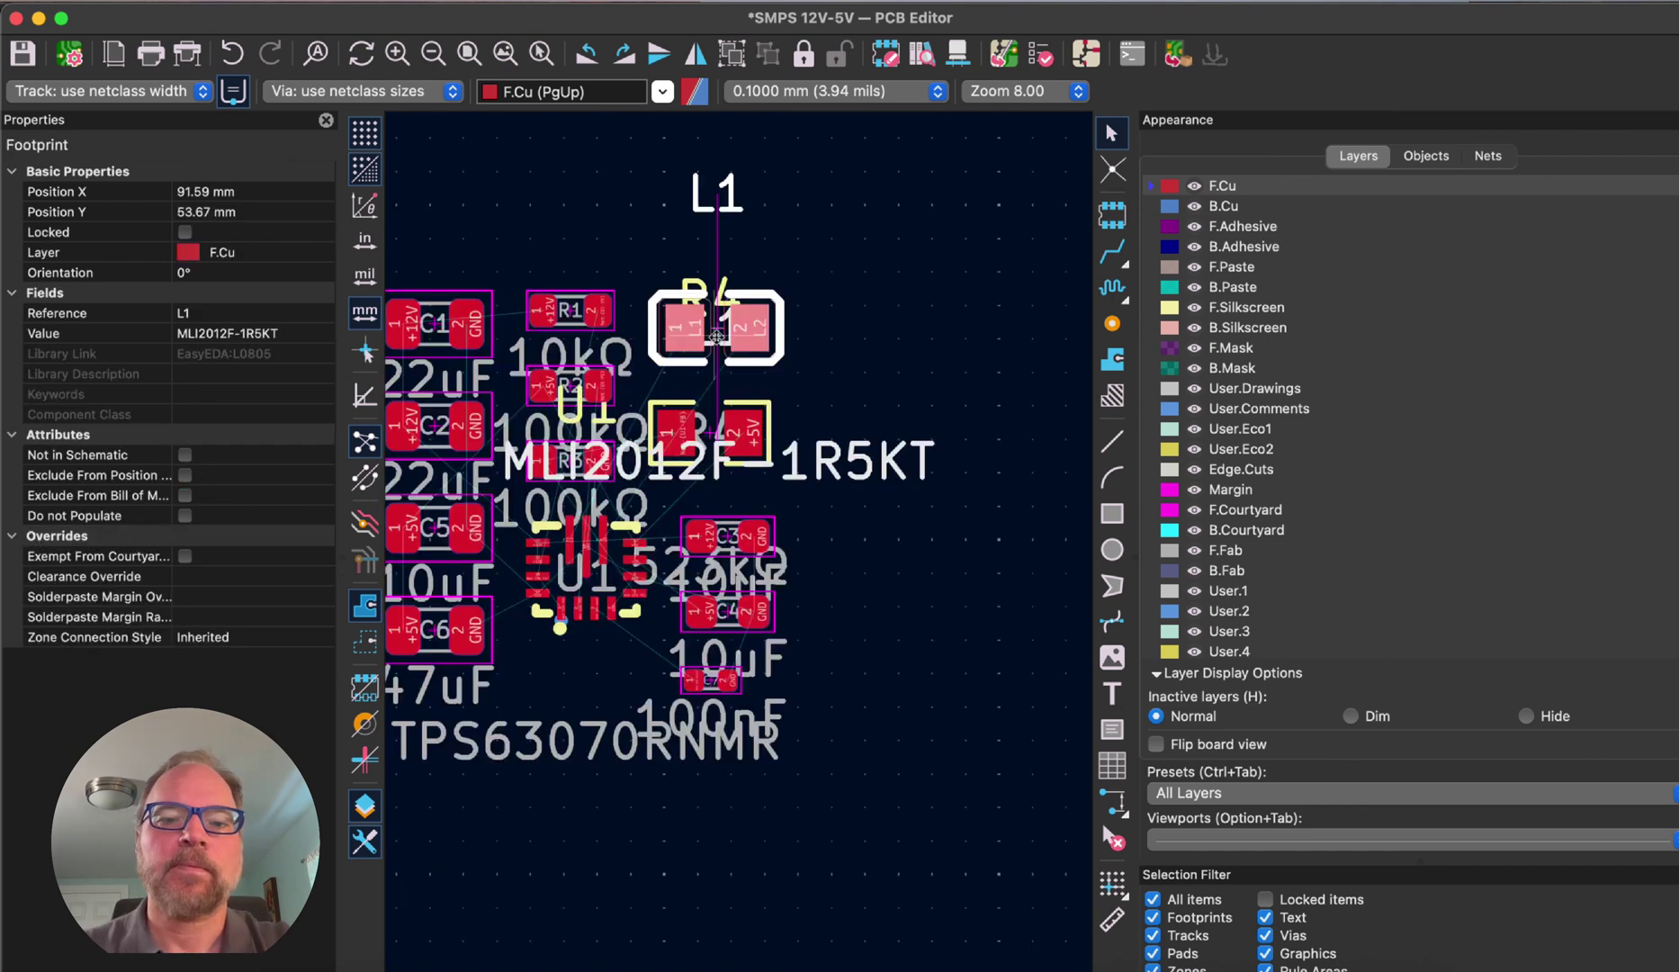
double_click(717, 338)
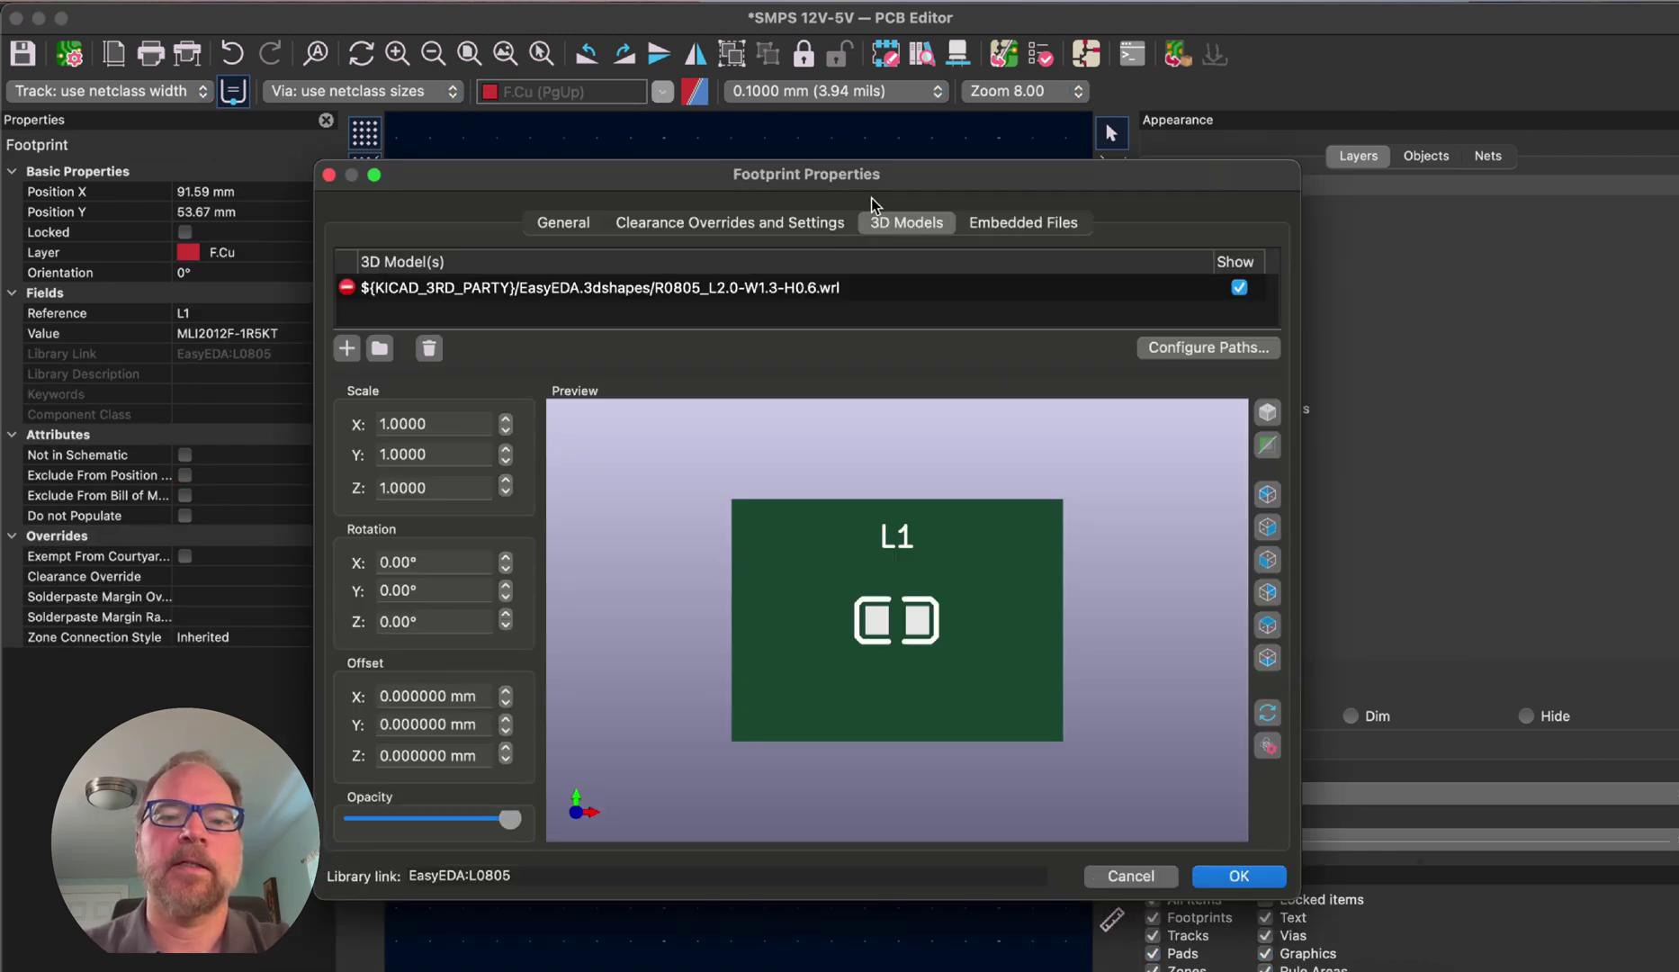
click(470, 297)
double_click(490, 287)
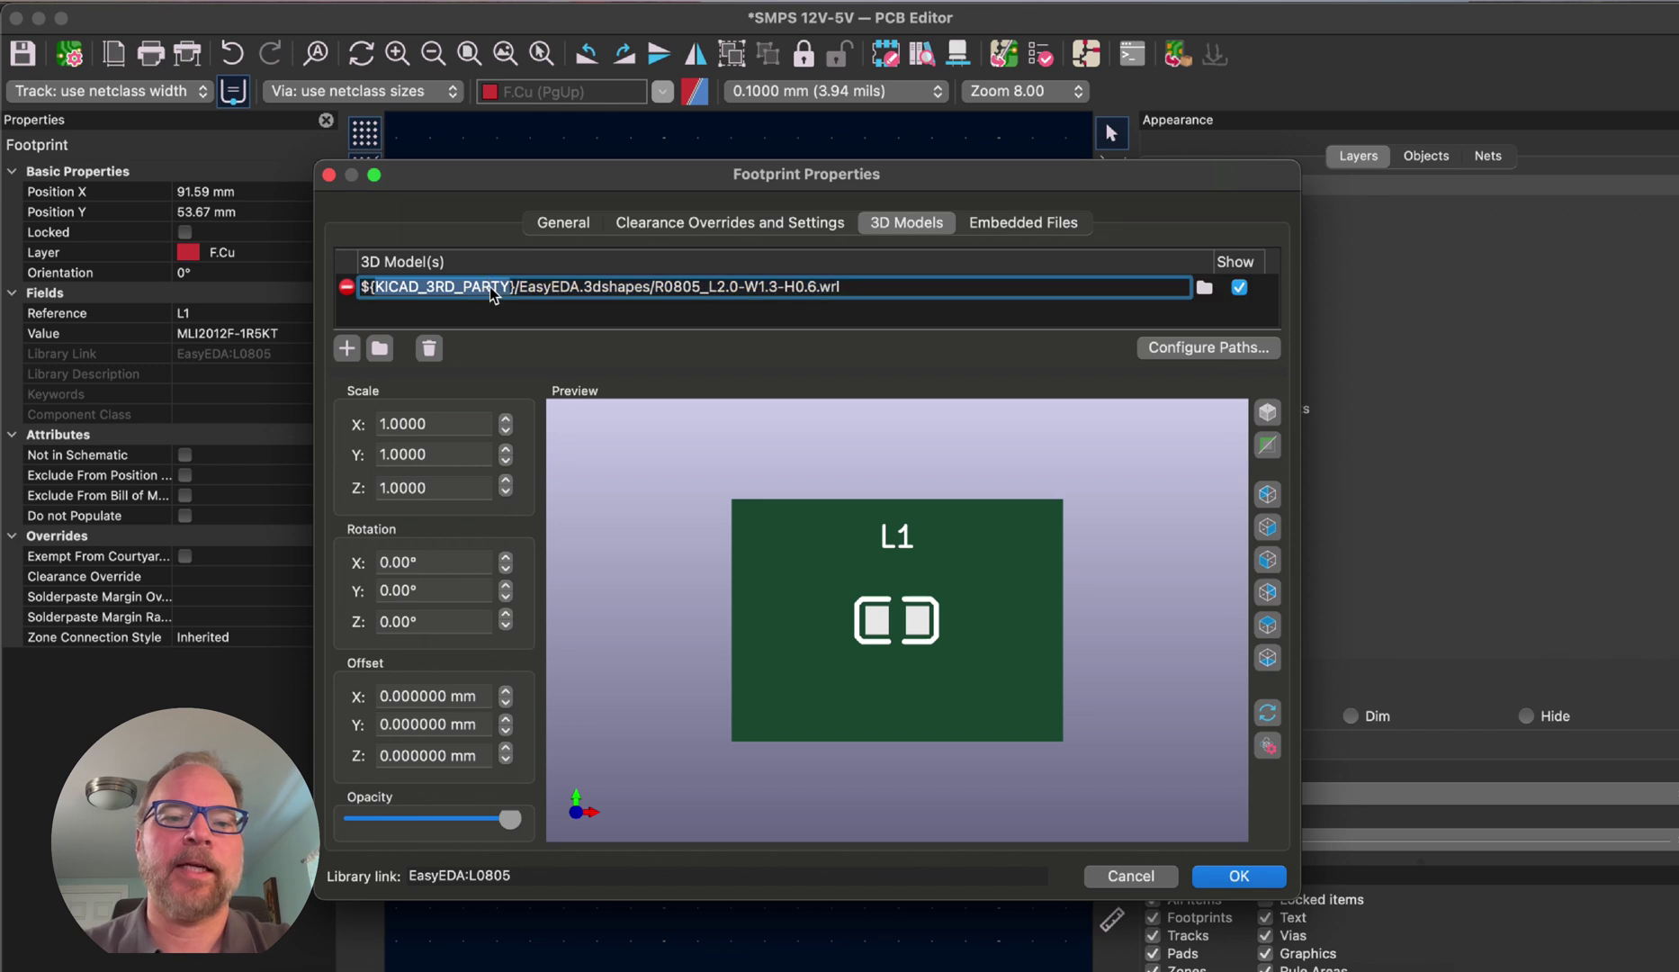
double_click(508, 293)
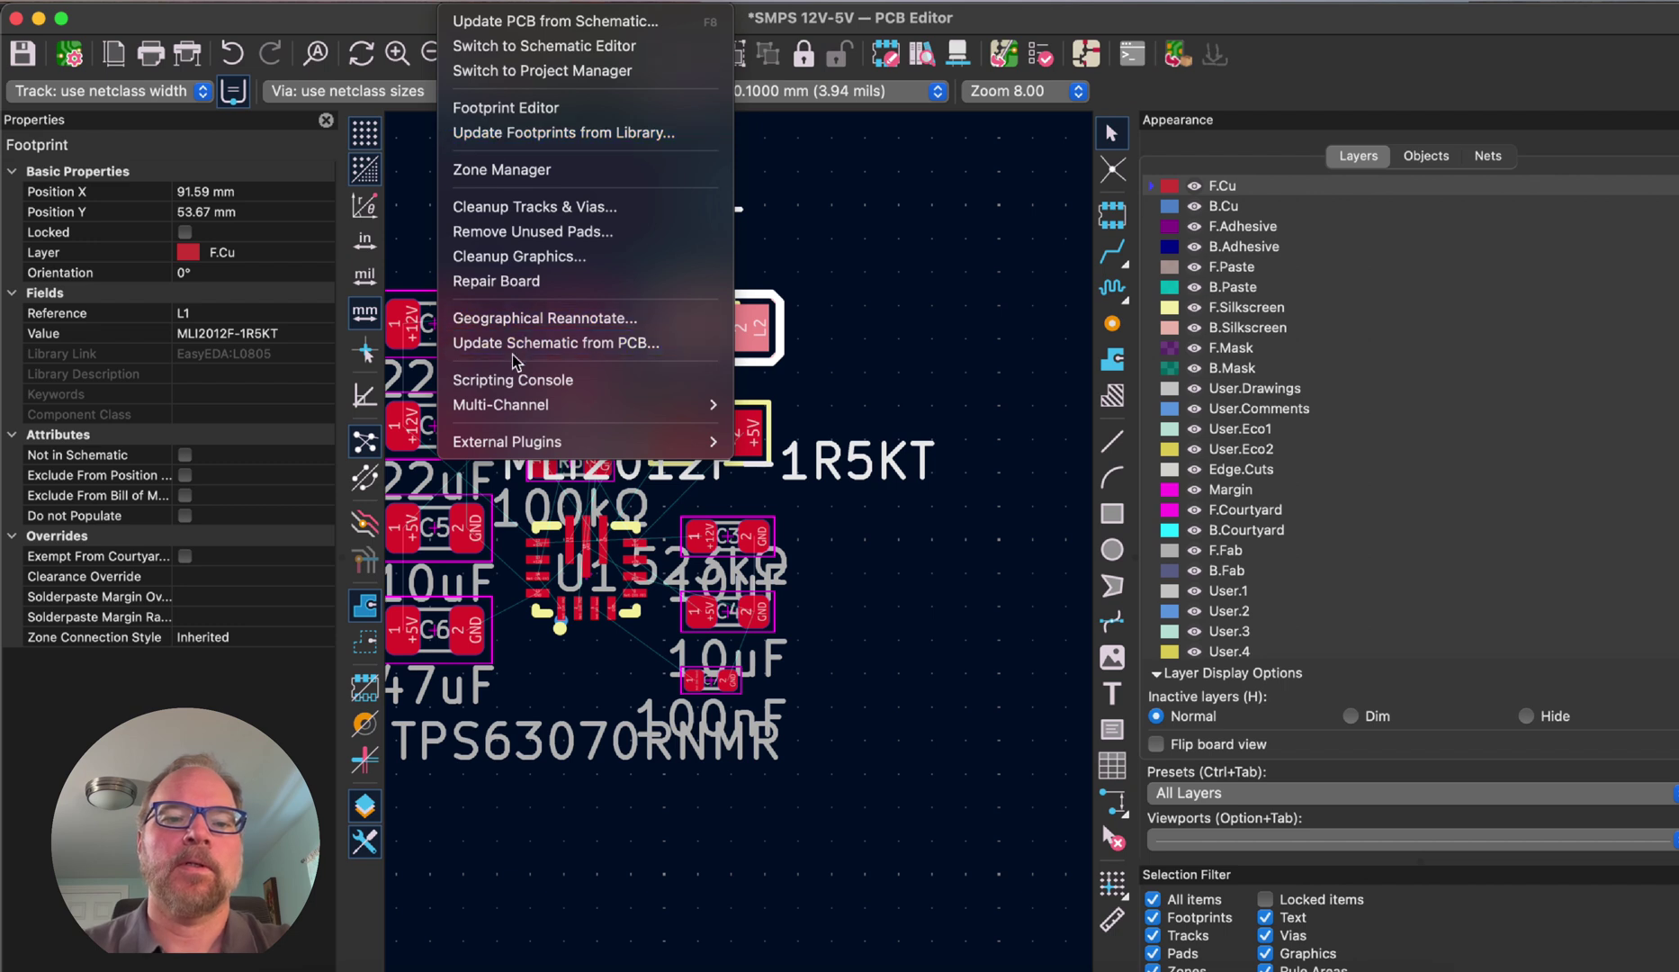
- Look up the project-specific EasyEDA footprint library path, copy its ${KIPRJMOD}/LCSC/ prefix and leave the library list unchanged
mouse_move(535, 1)
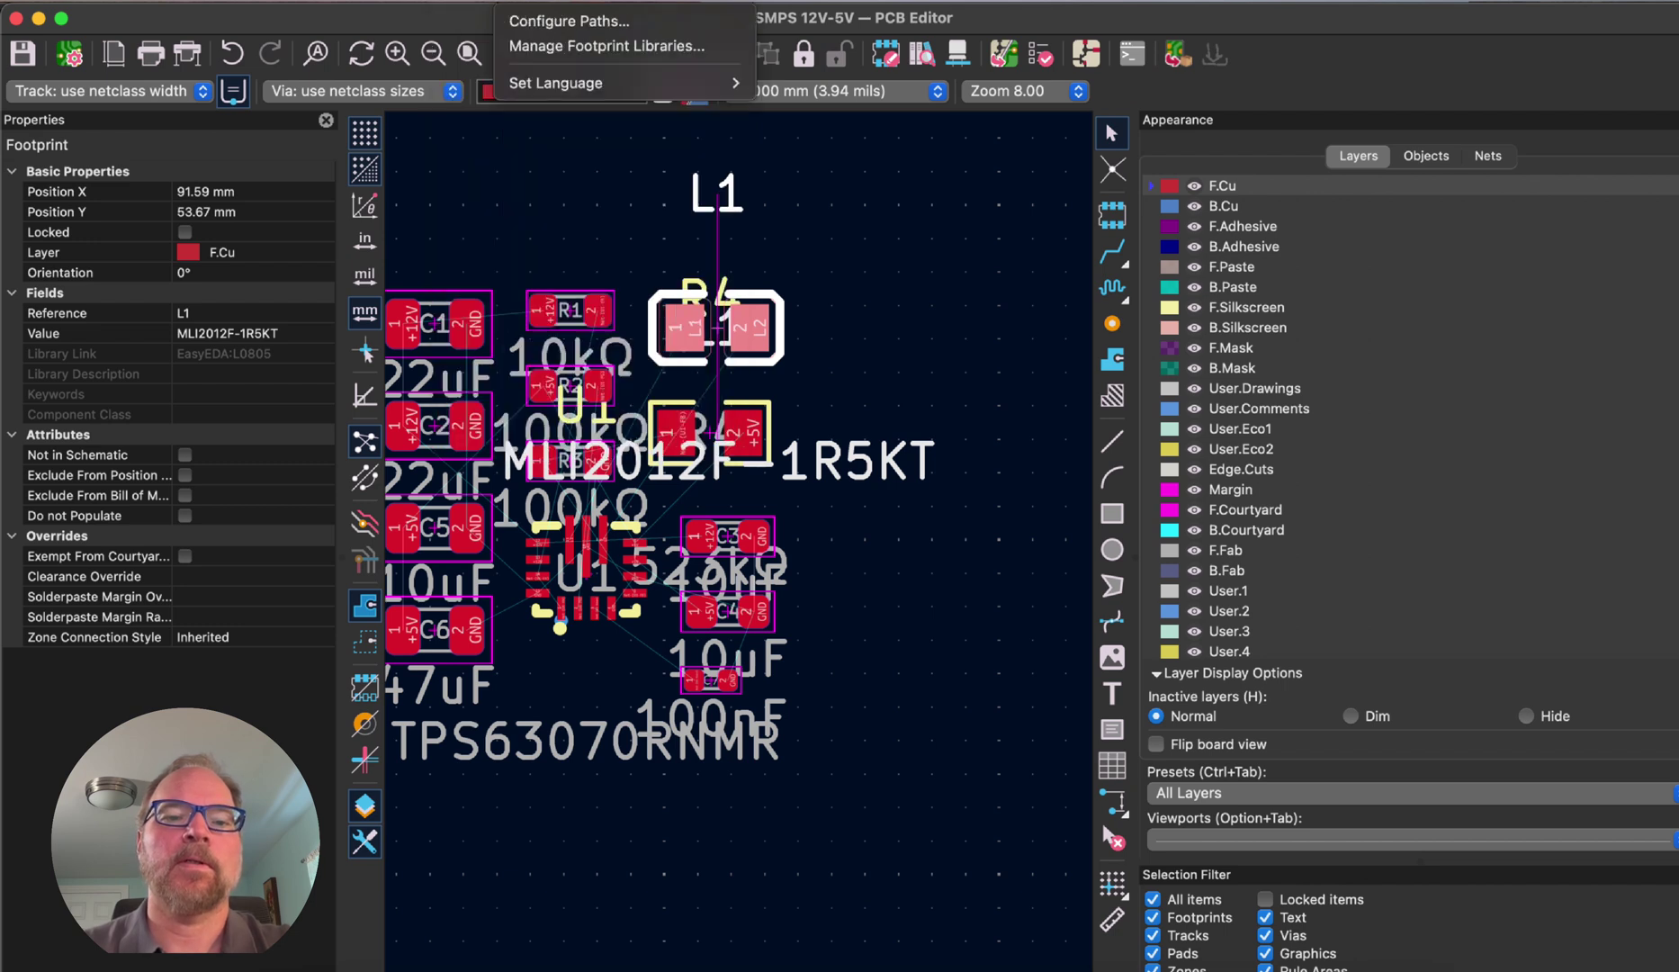
click(542, 46)
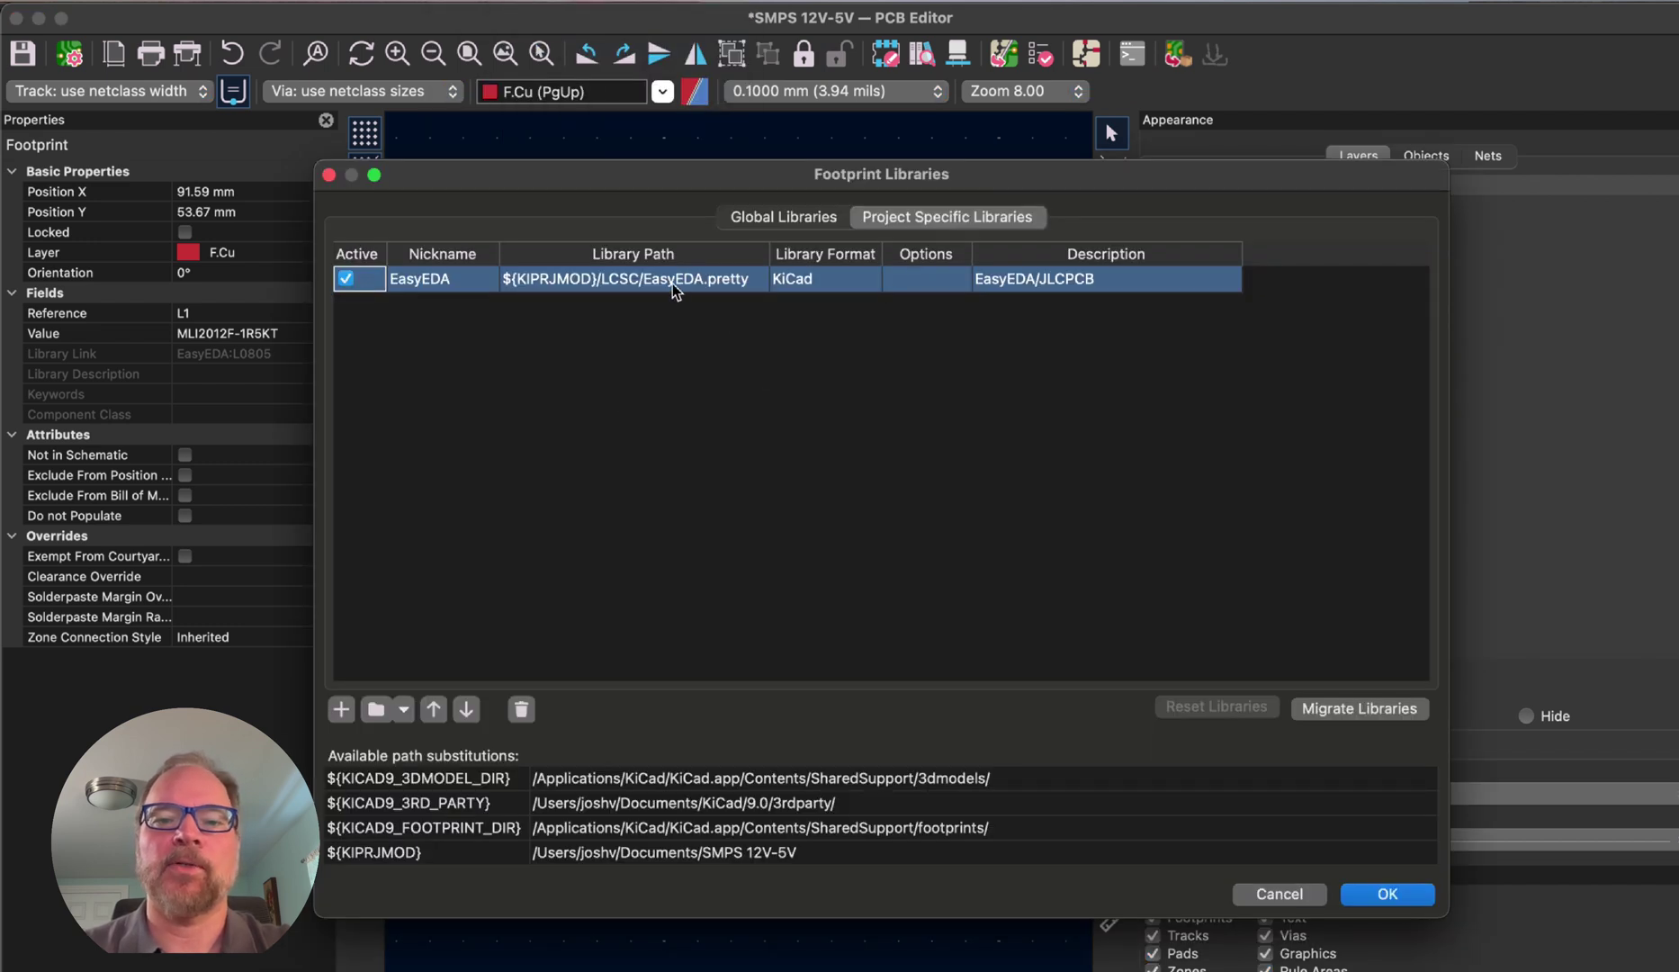
click(581, 280)
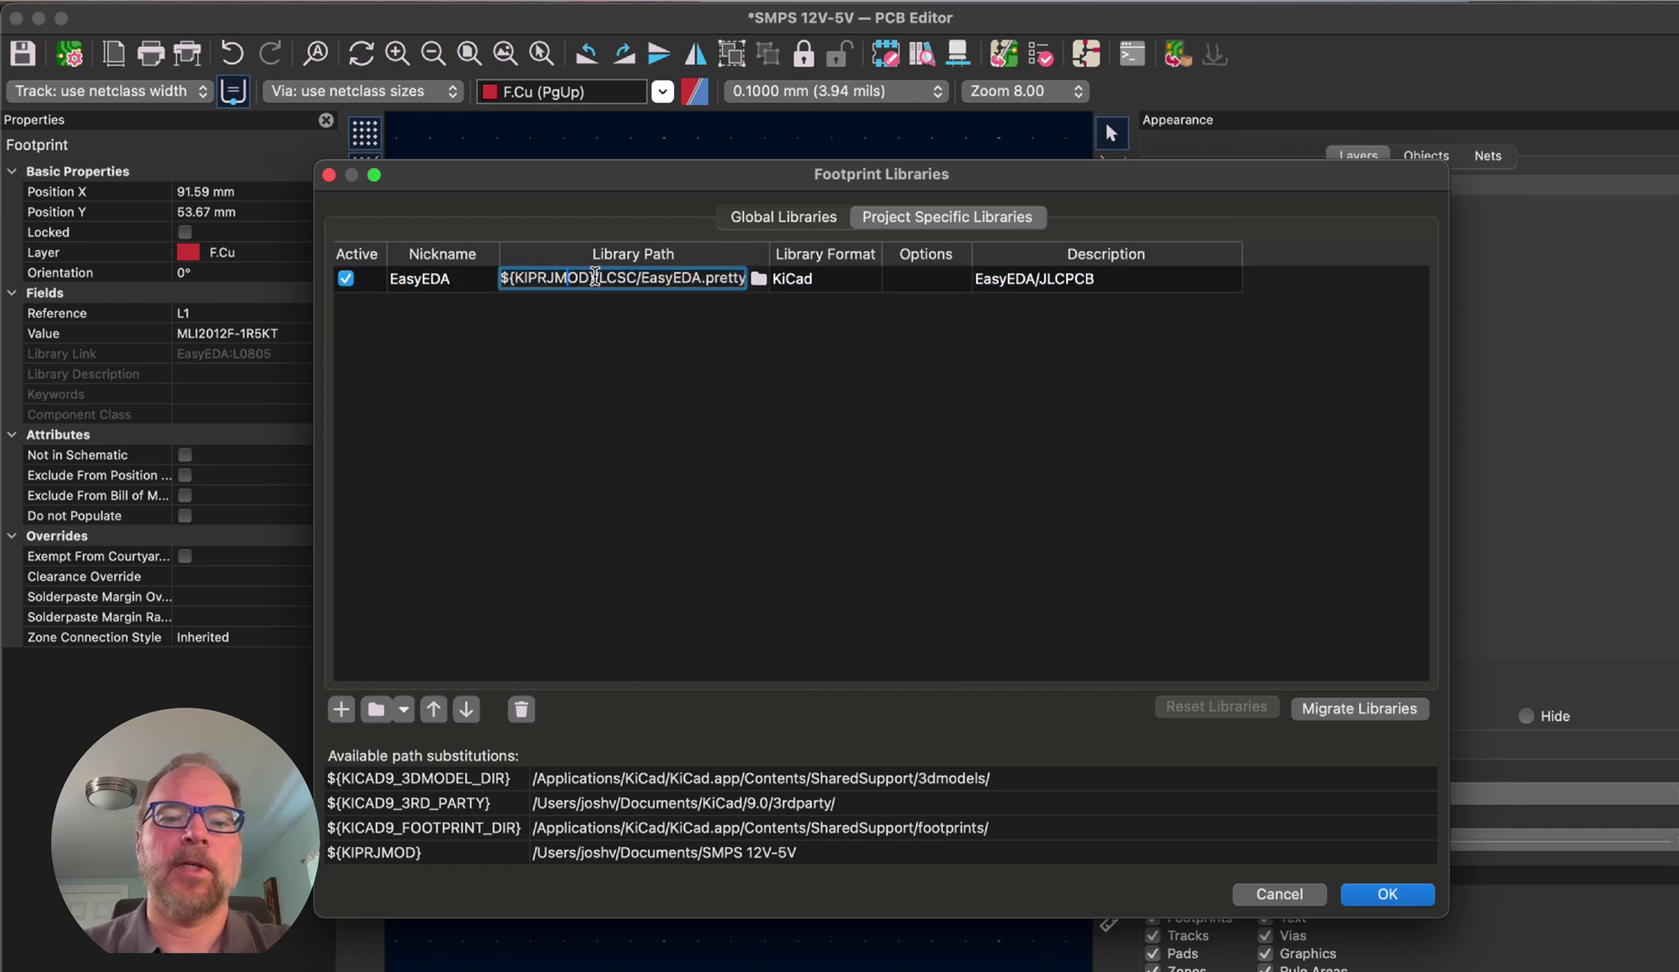
drag(595, 278, 517, 282)
click(665, 284)
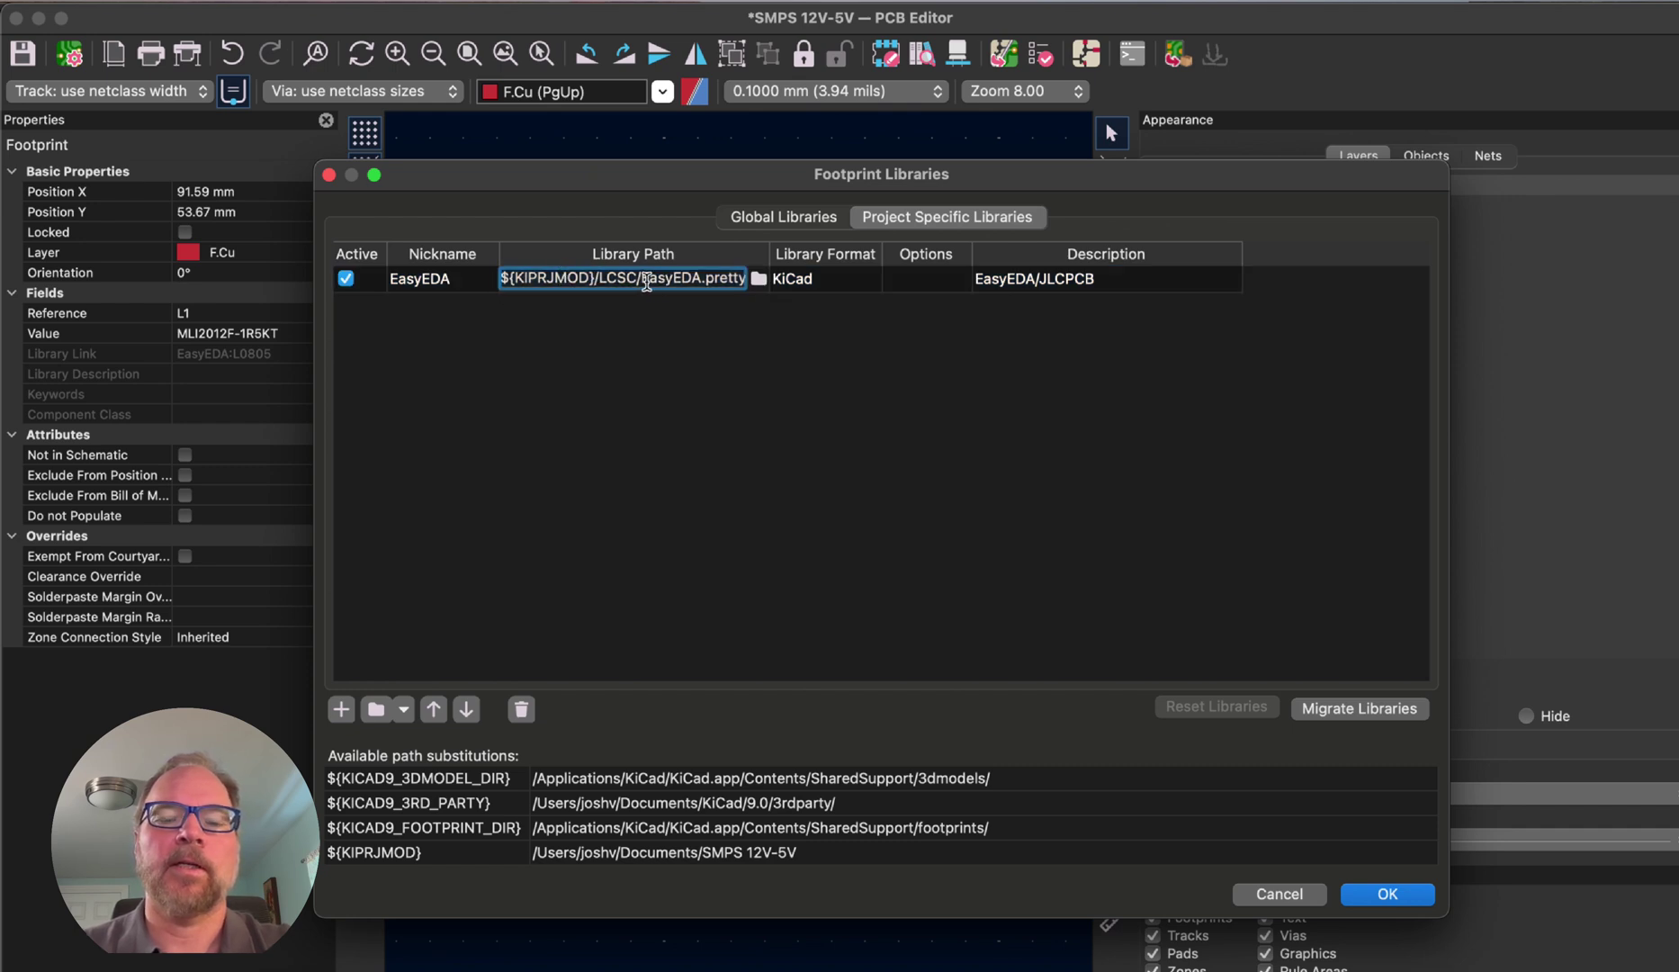
drag(643, 282, 502, 282)
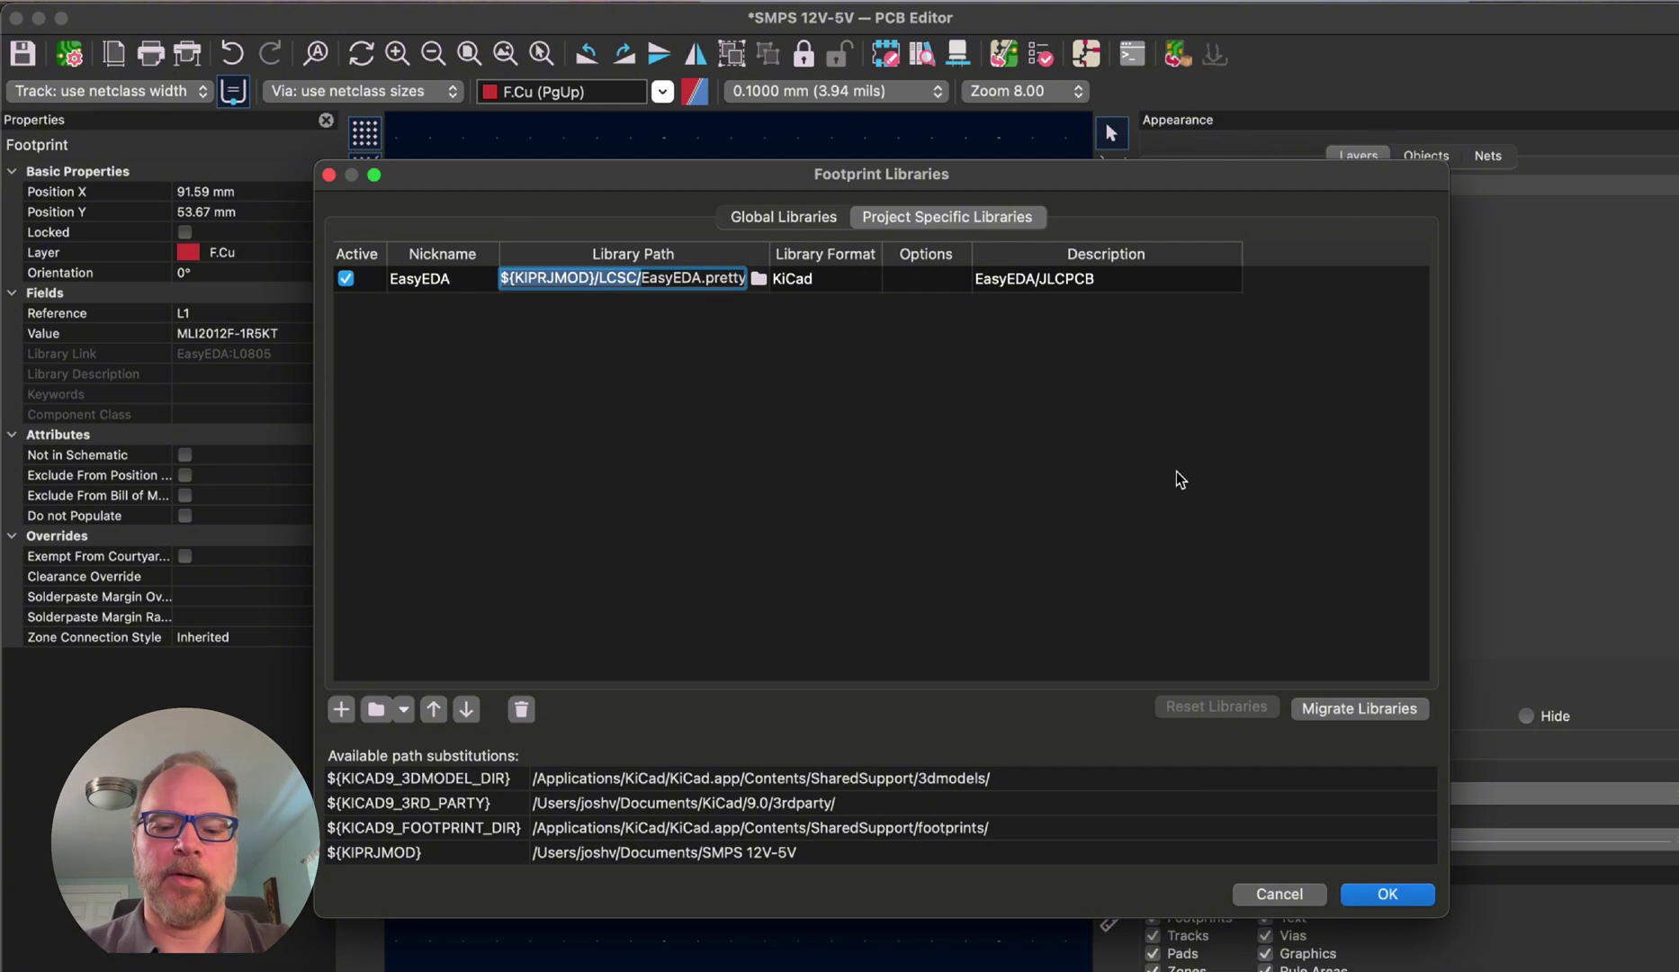
click(1279, 894)
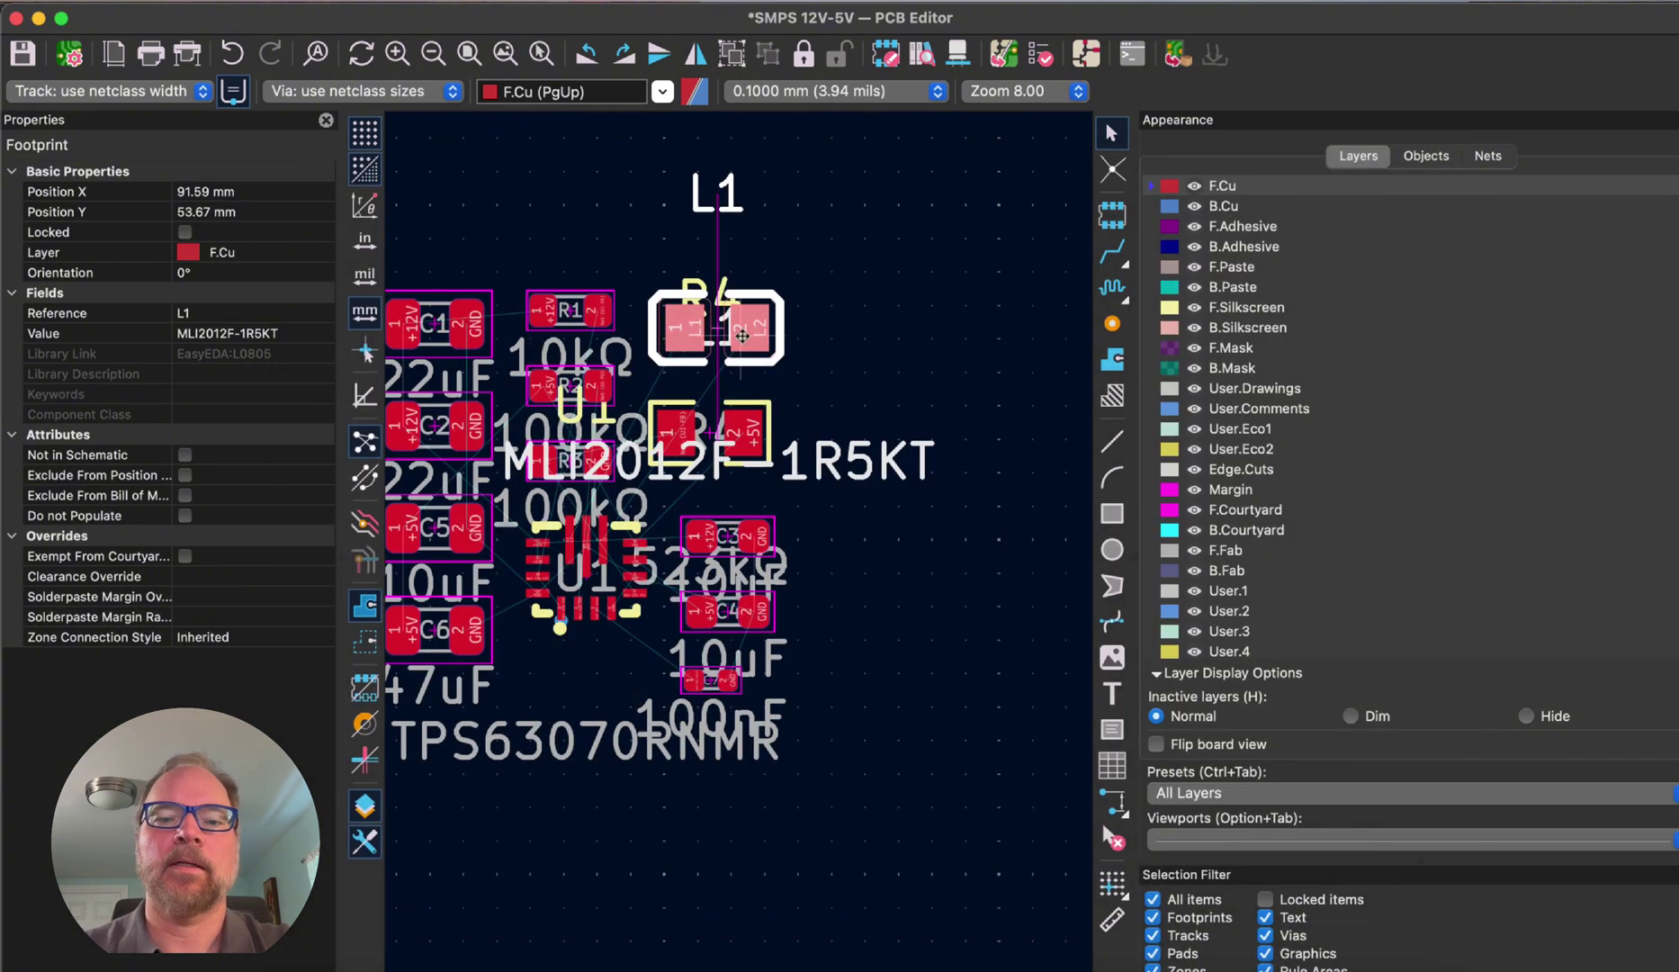
- Set L1's 3D model path to ${KIPRJMOD}/LCSC/EasyEDA.3dshapes/R0805_L2.0-W1.3-H0.6.wrl and apply it to the footprint
double_click(770, 340)
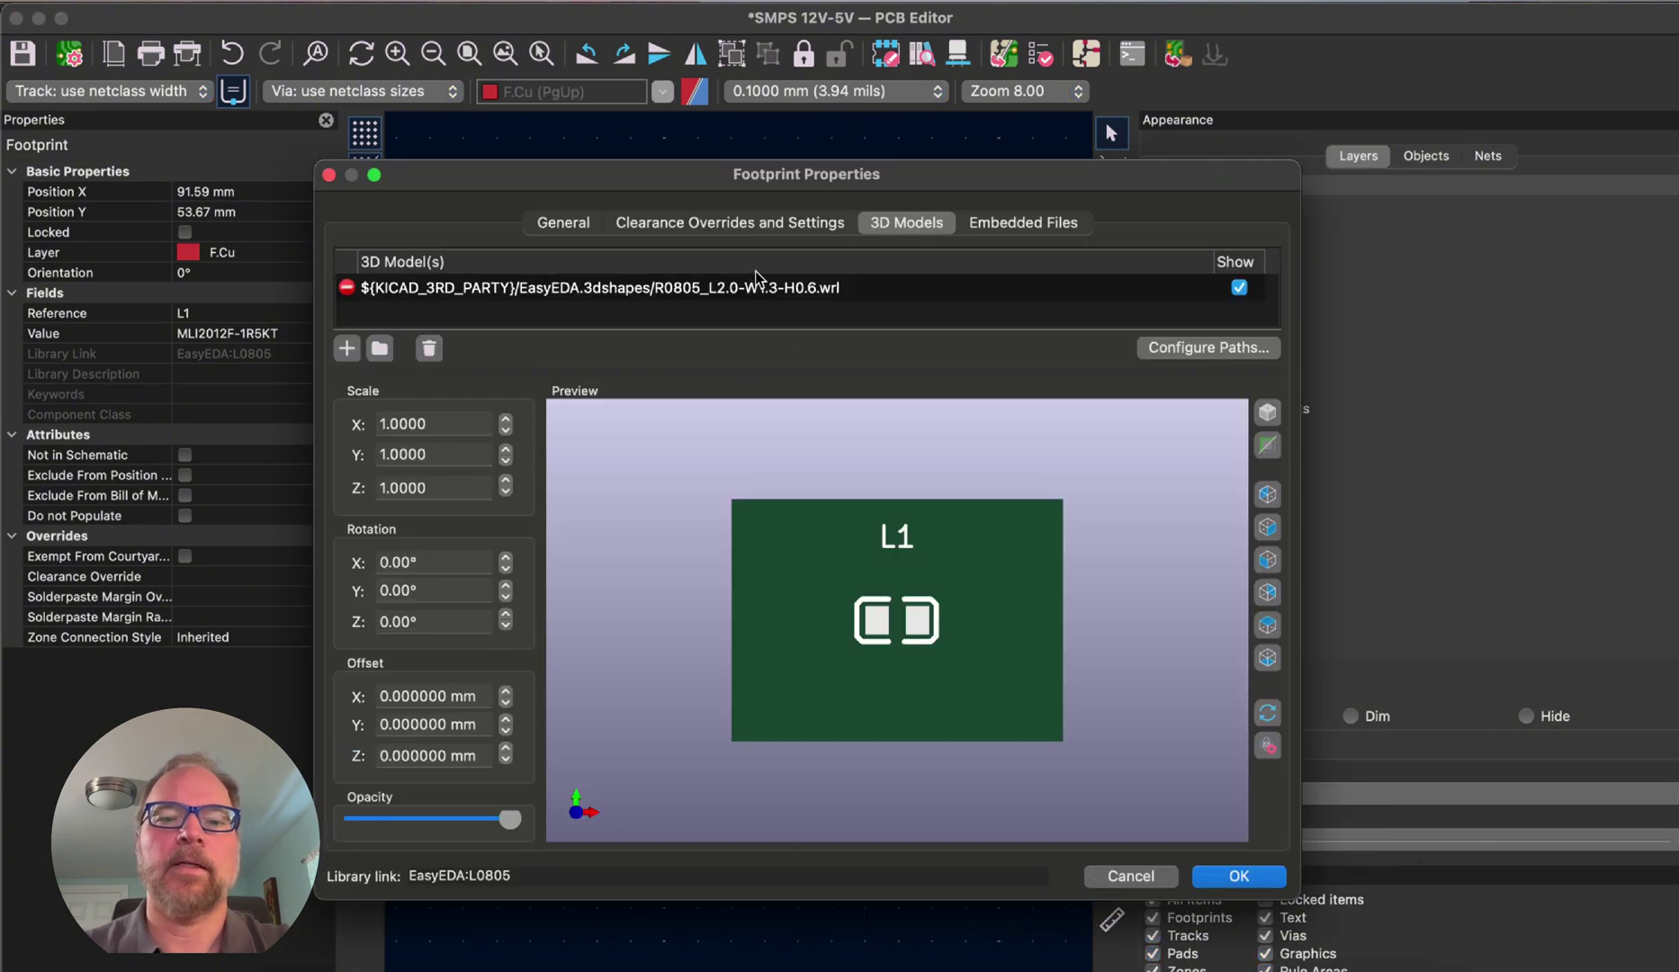
click(693, 288)
click(533, 288)
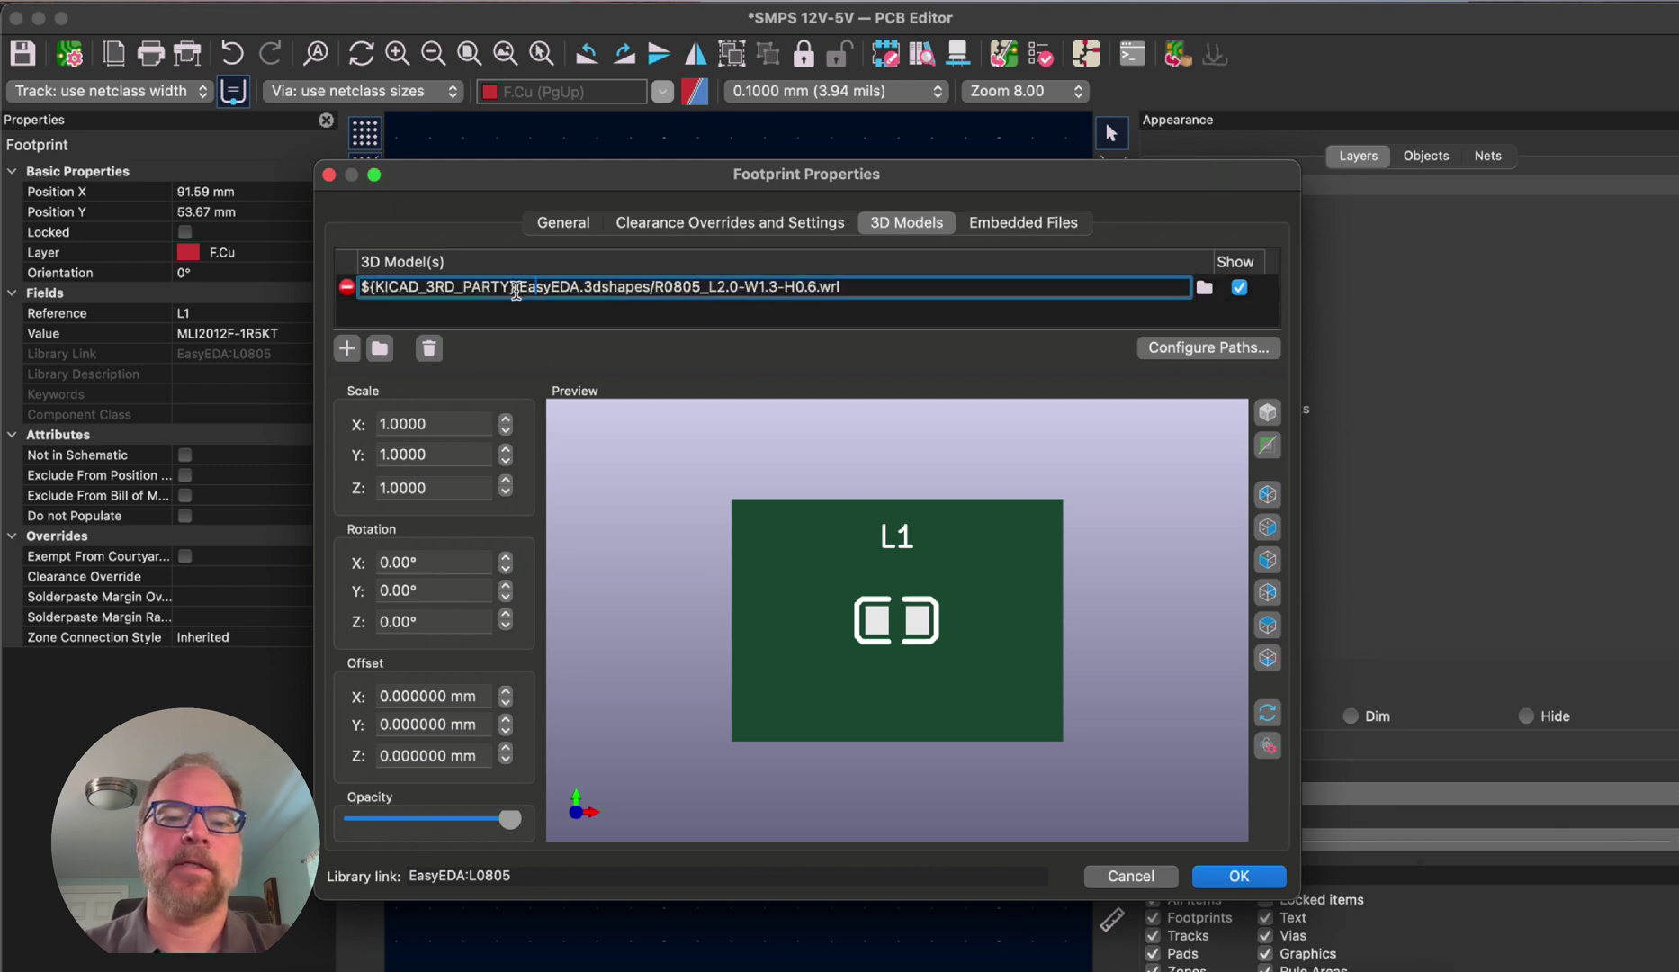
drag(515, 288, 430, 287)
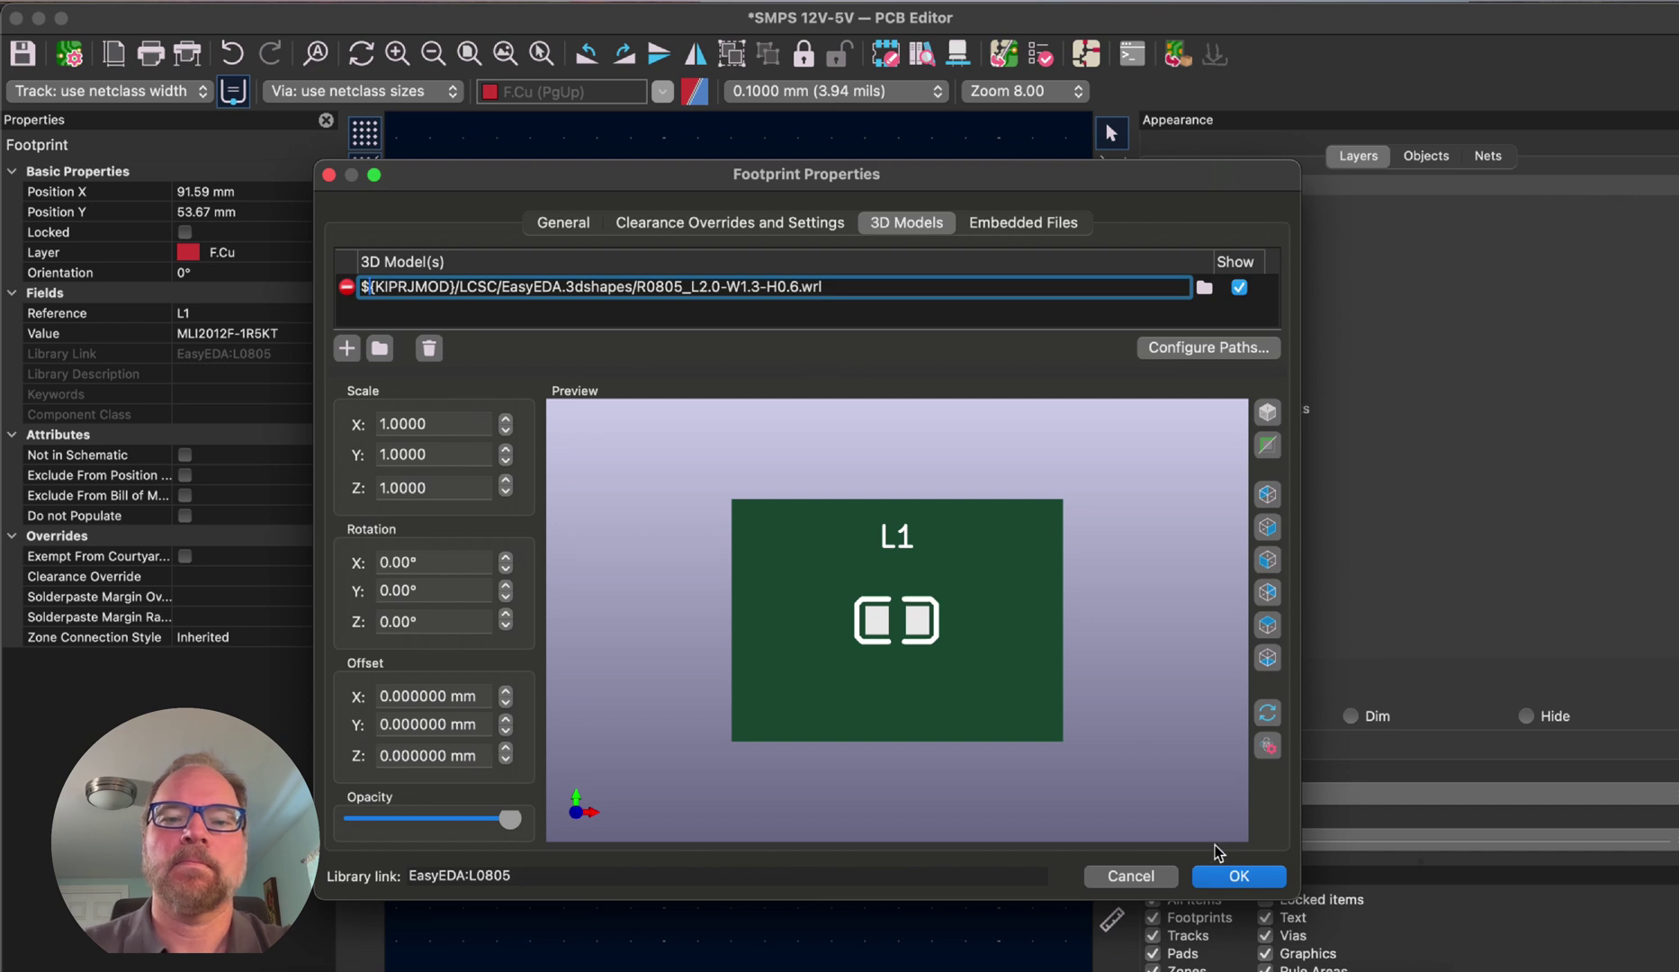
click(1229, 878)
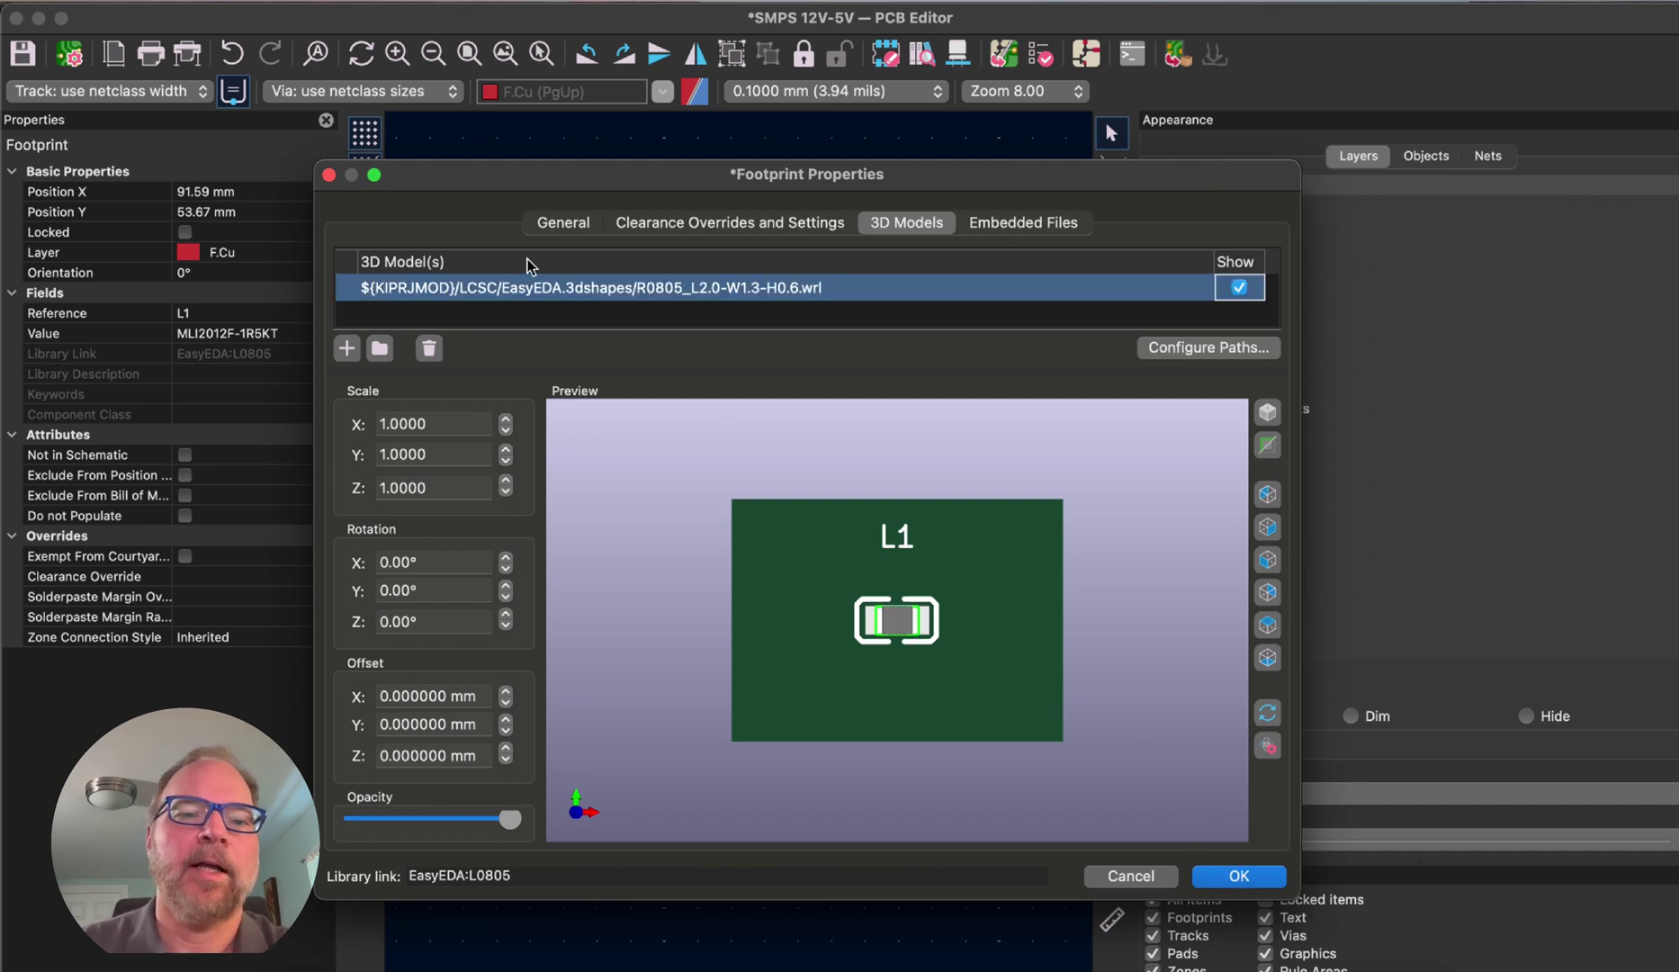
click(477, 288)
click(497, 288)
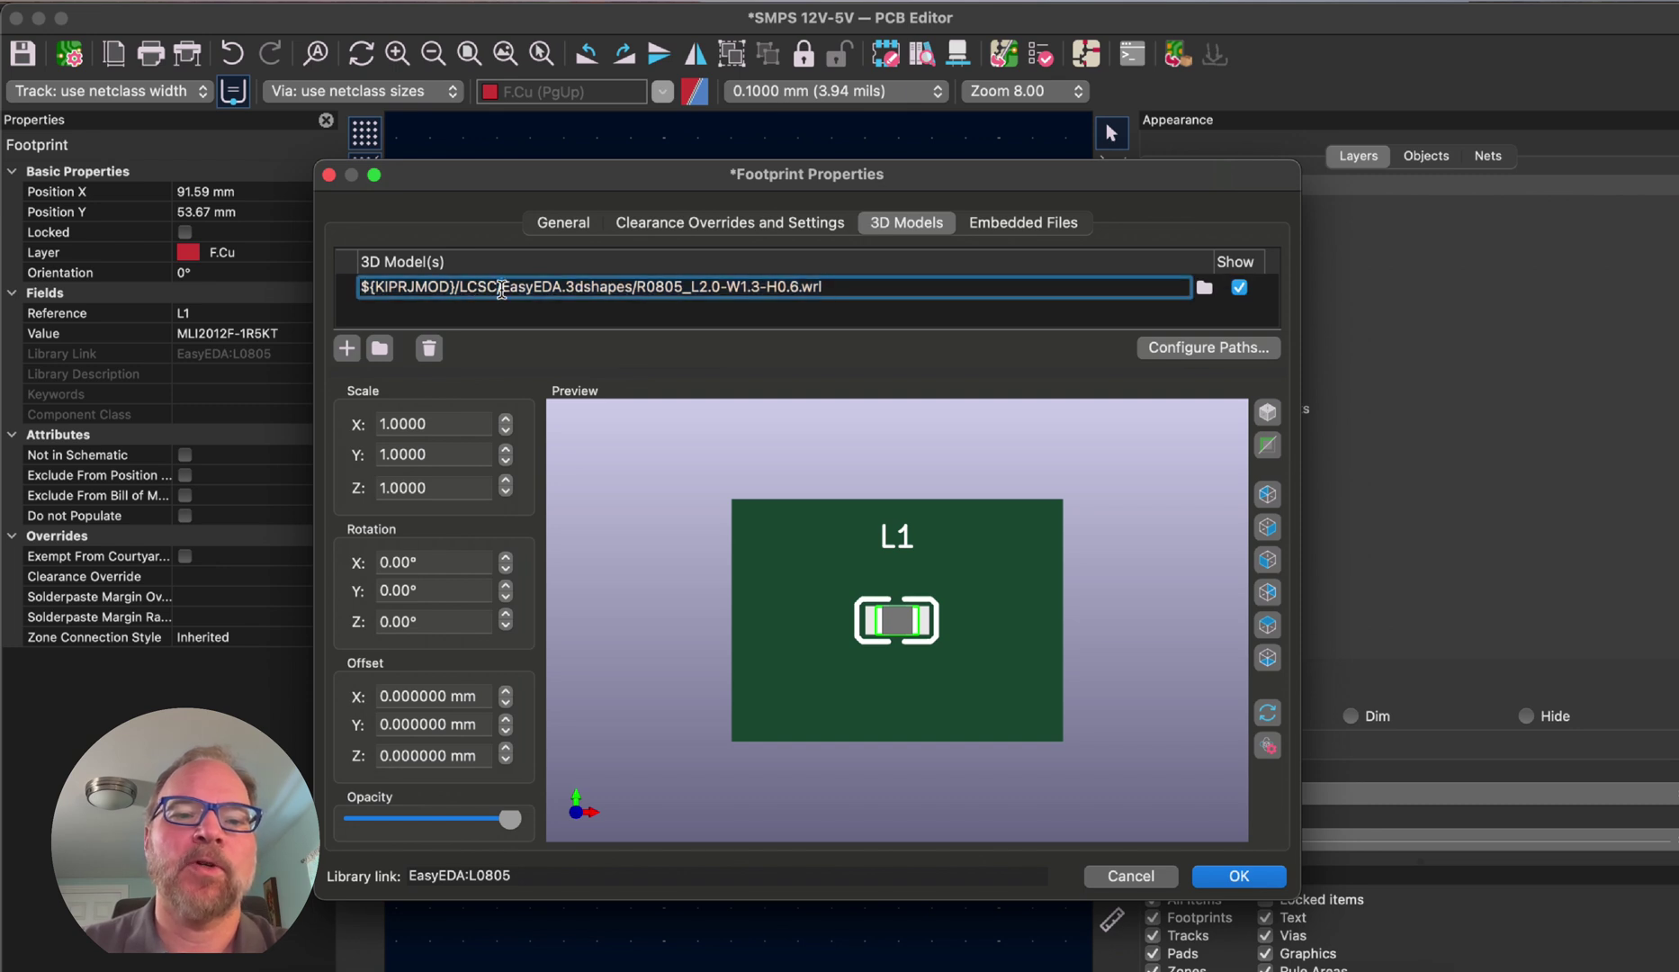
drag(501, 288, 382, 288)
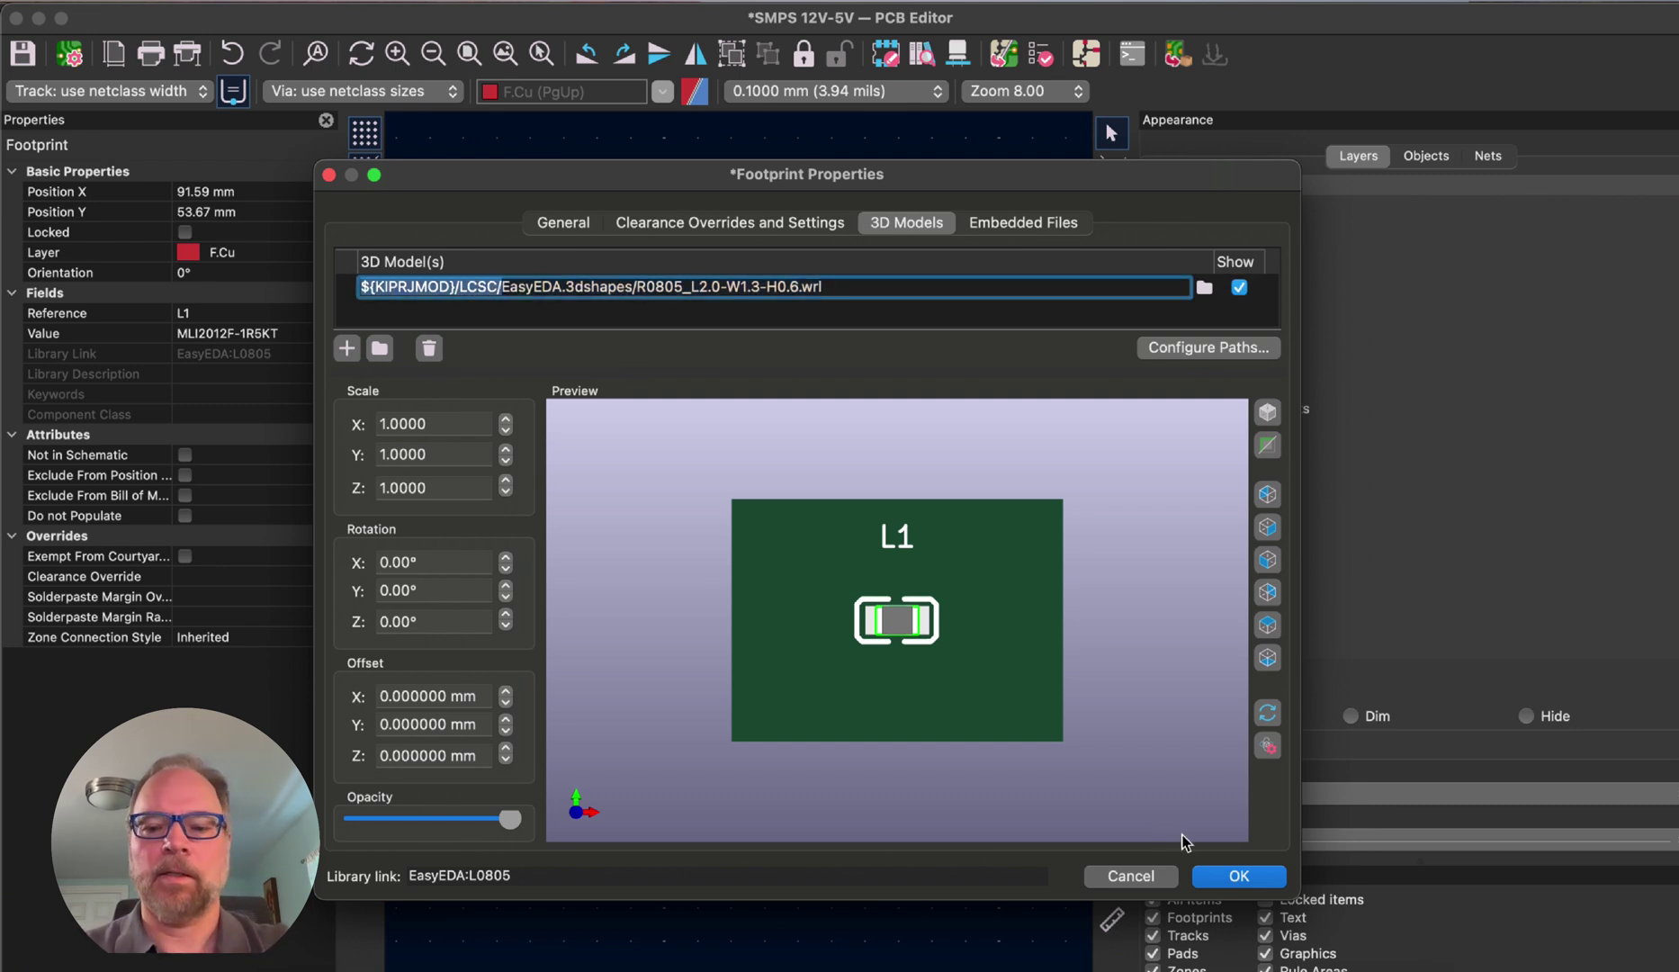
click(1223, 875)
- Select the R4 footprint and view the board in the 3D Viewer
click(753, 448)
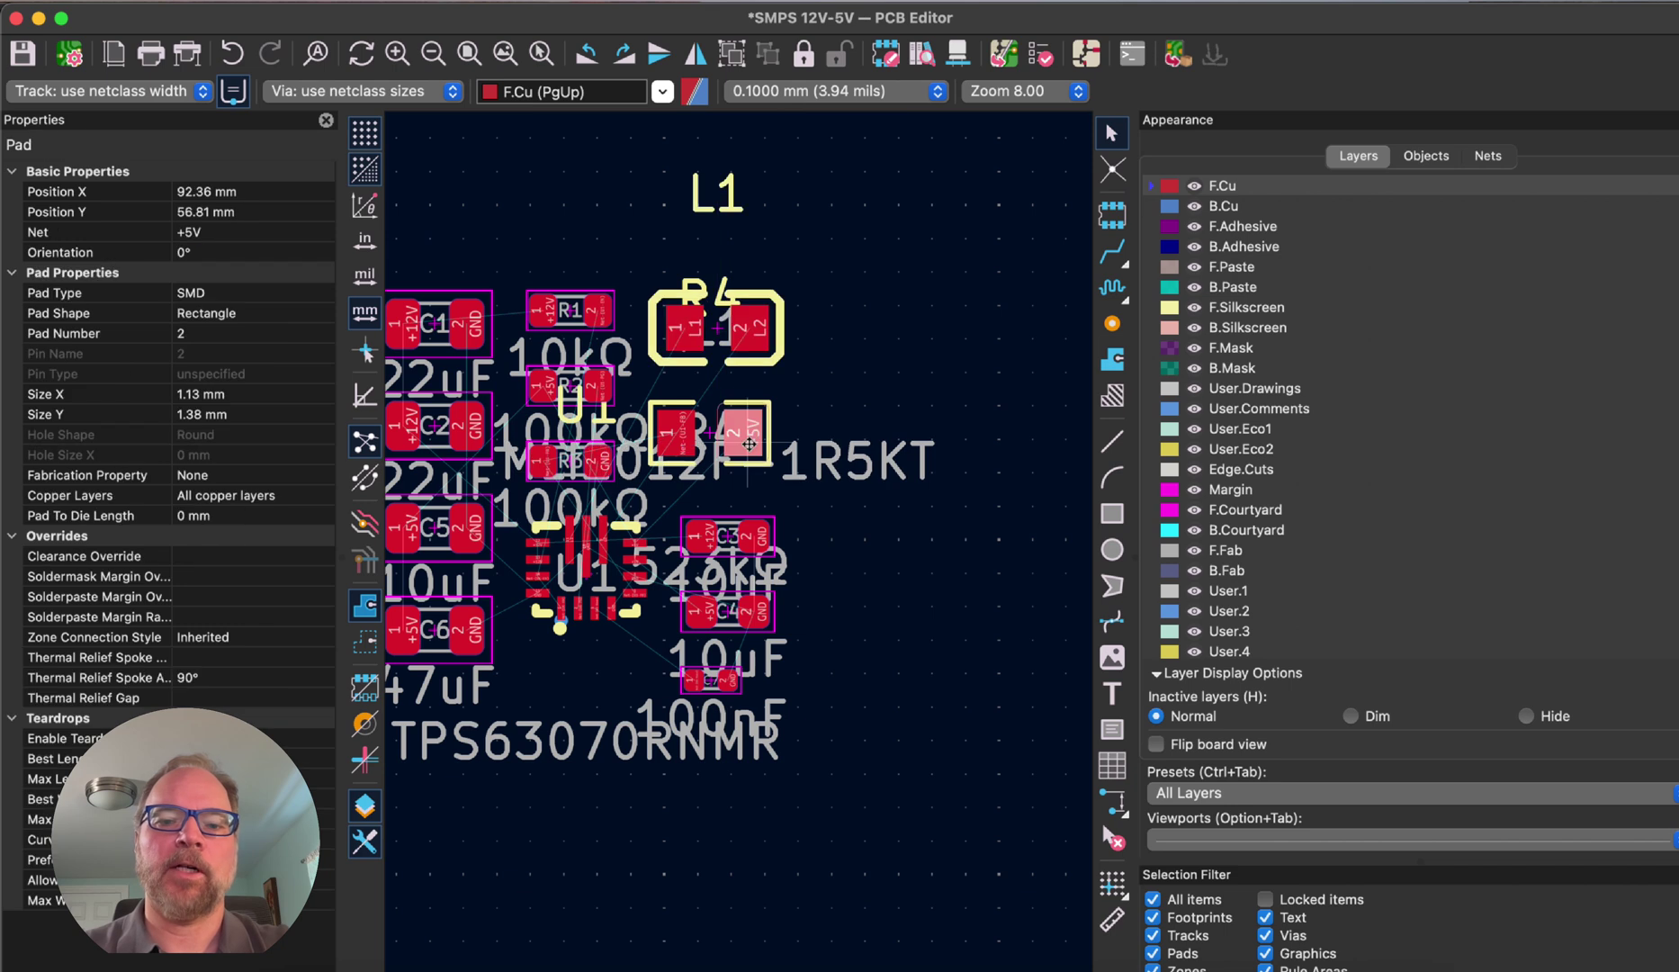
click(753, 448)
key(alt+3)
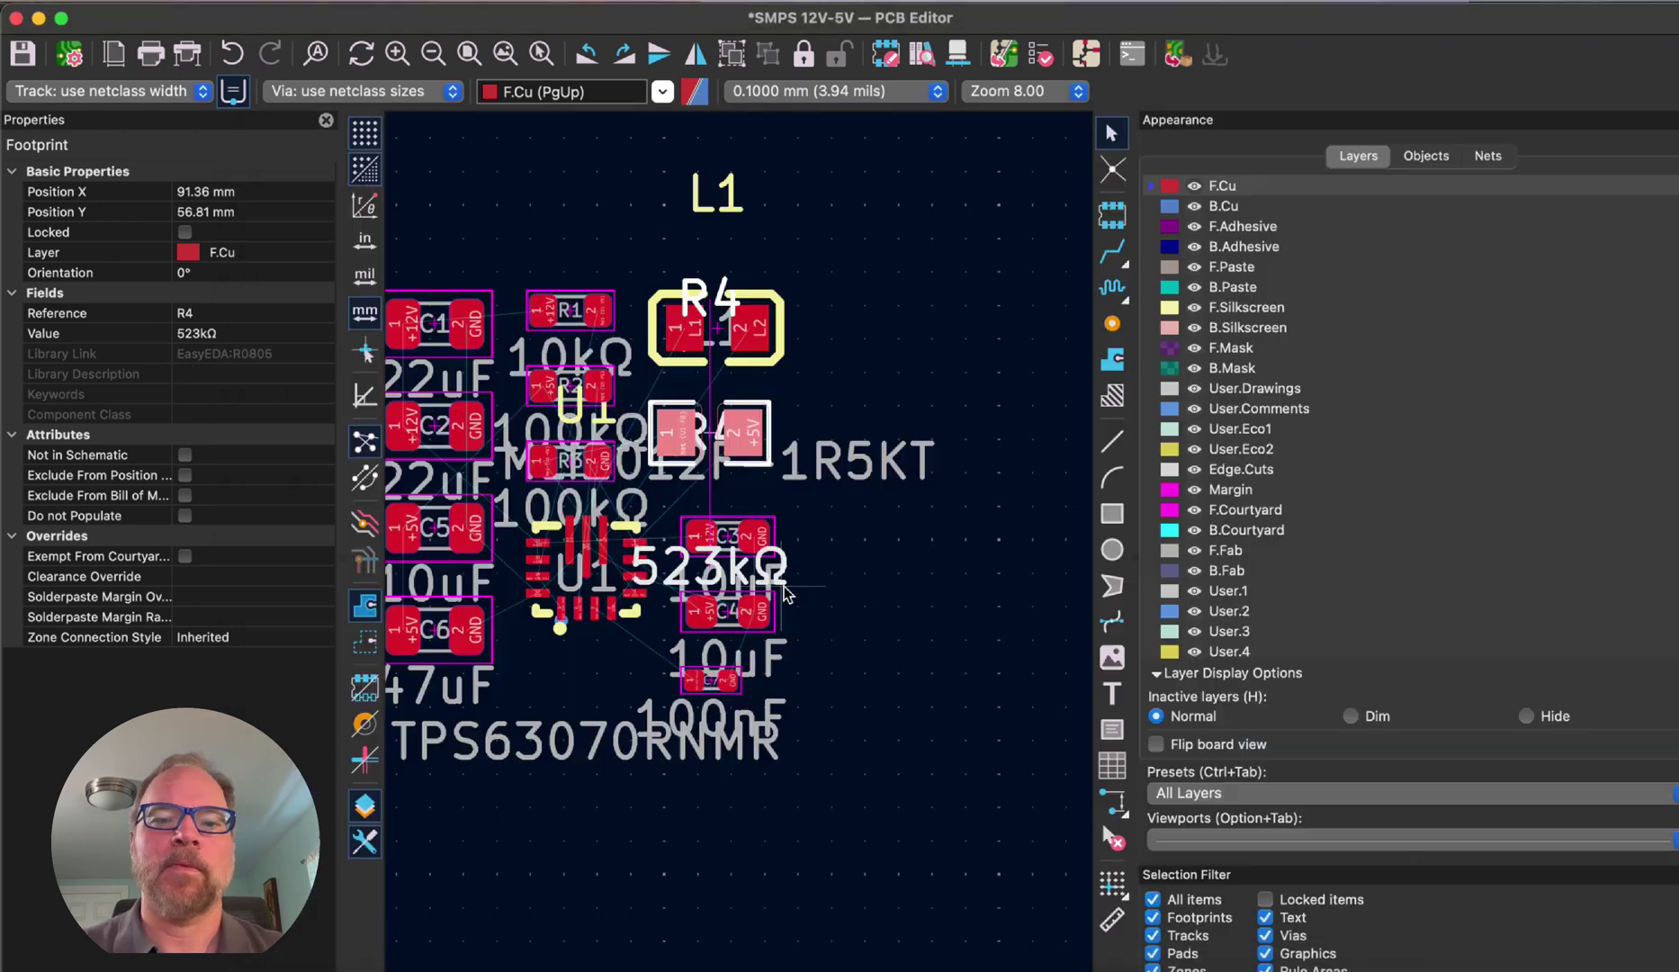
- Draw a rectangular board outline about 107.3 by 82.8 mm on Edge.Cuts, beside the footprints
scroll(739, 557, down, 8)
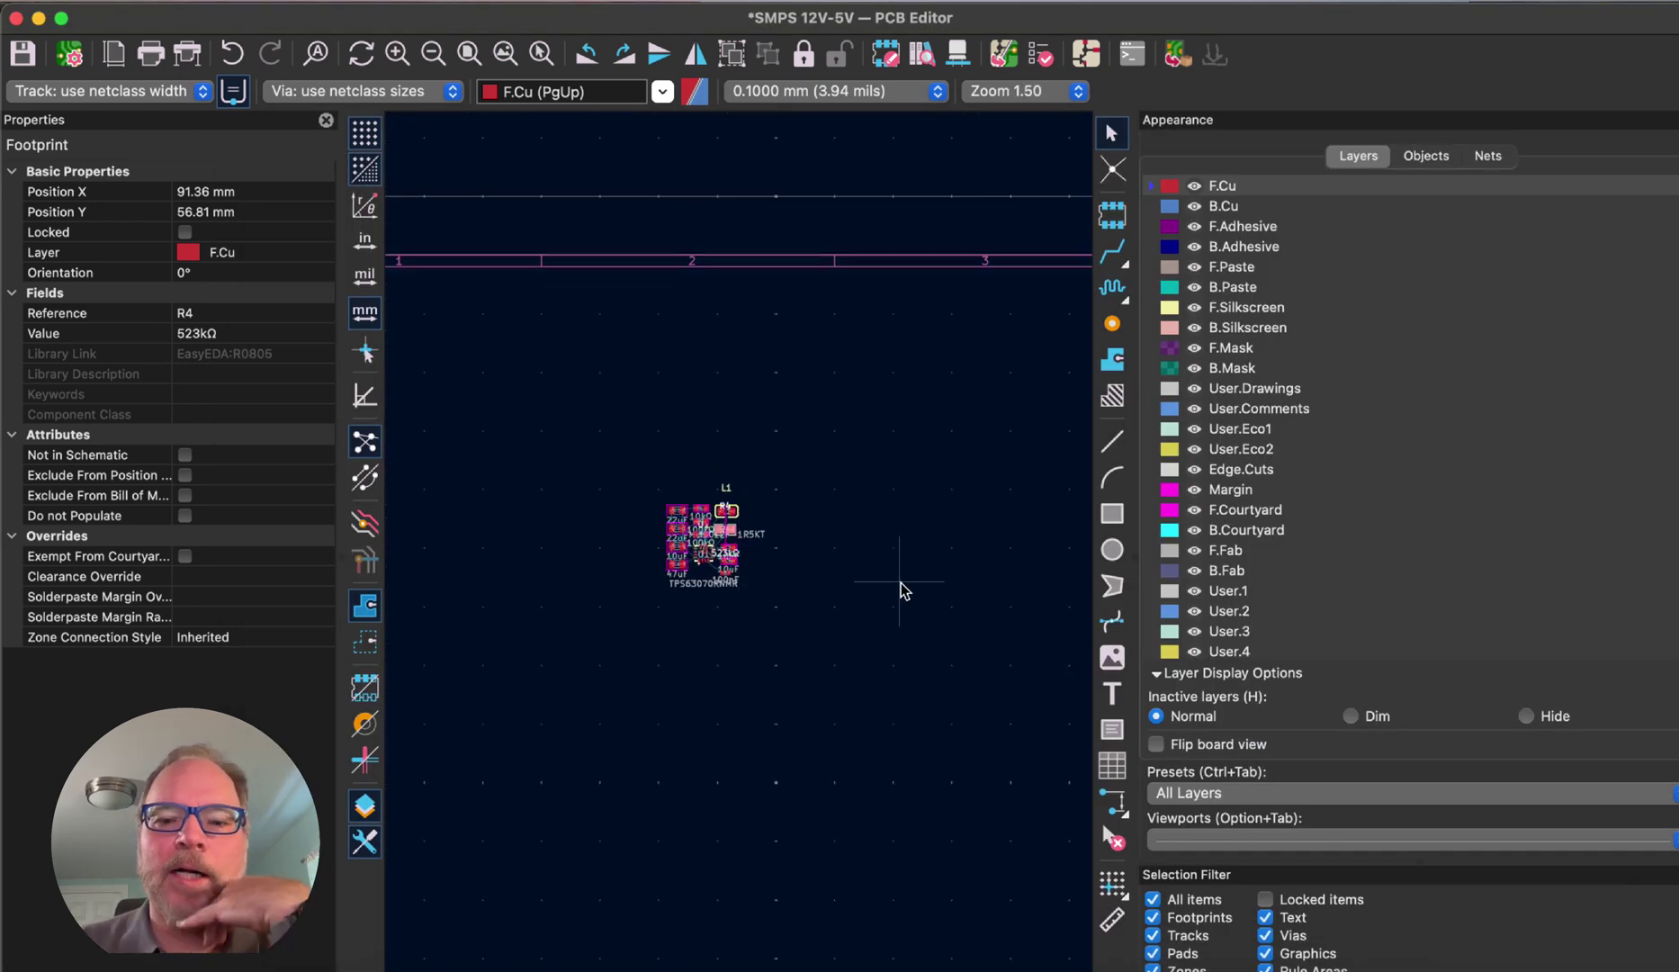
key(F4)
scroll(739, 558, down, 1)
scroll(738, 558, up, 2)
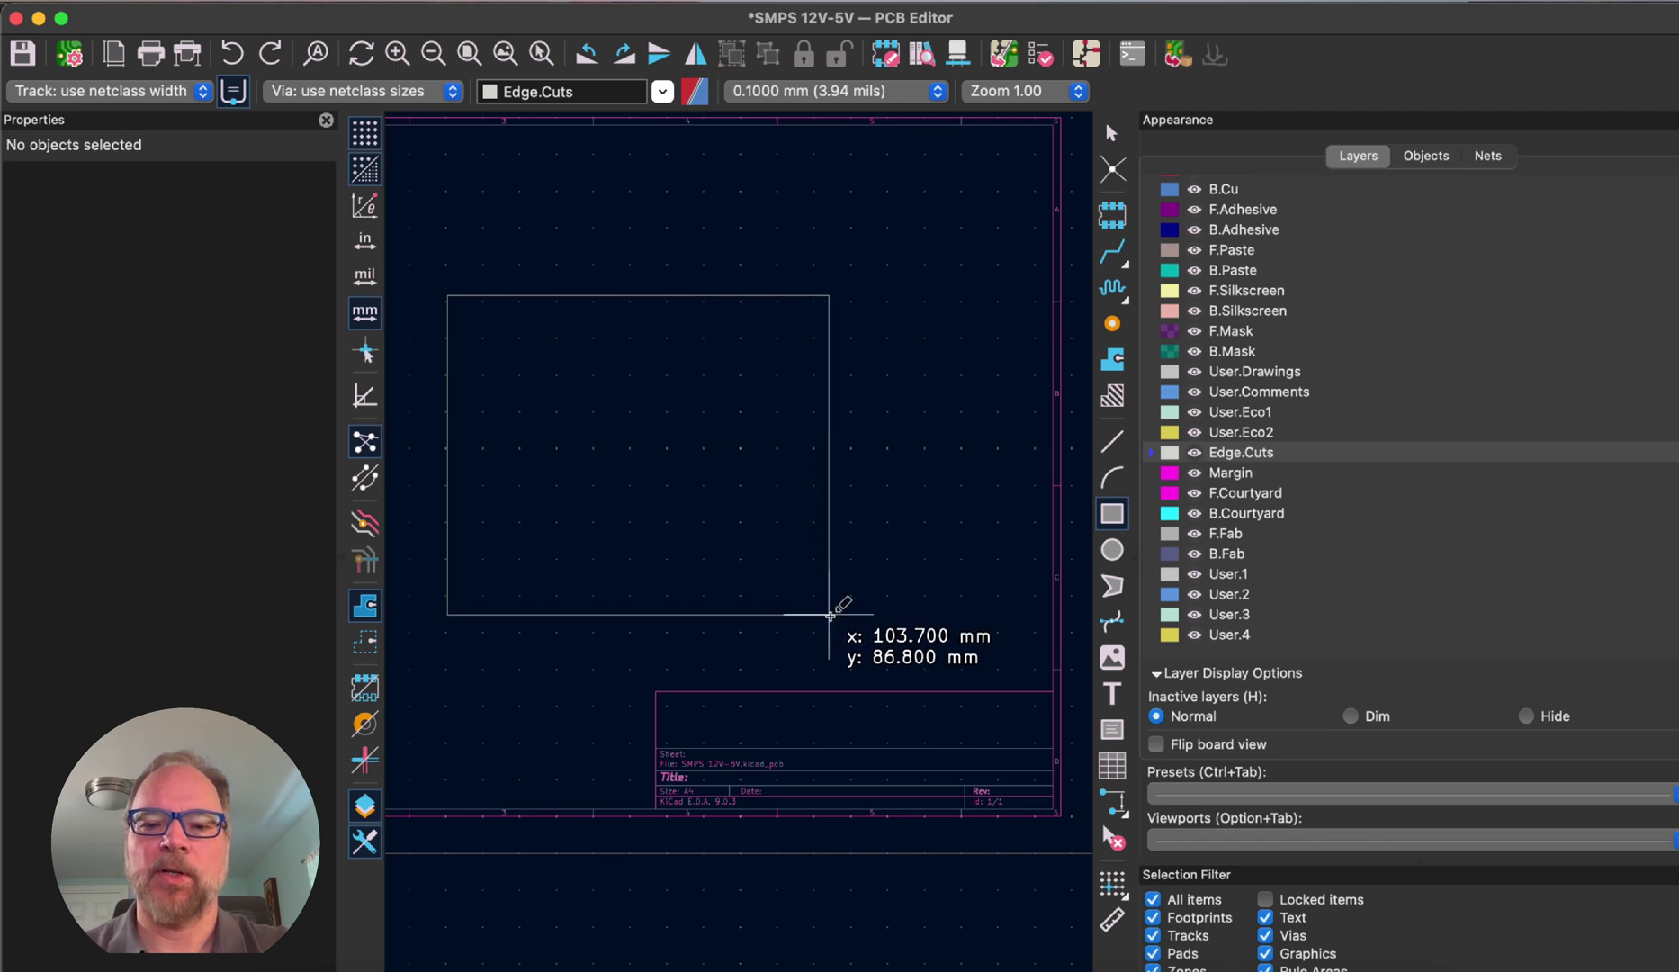
click(842, 599)
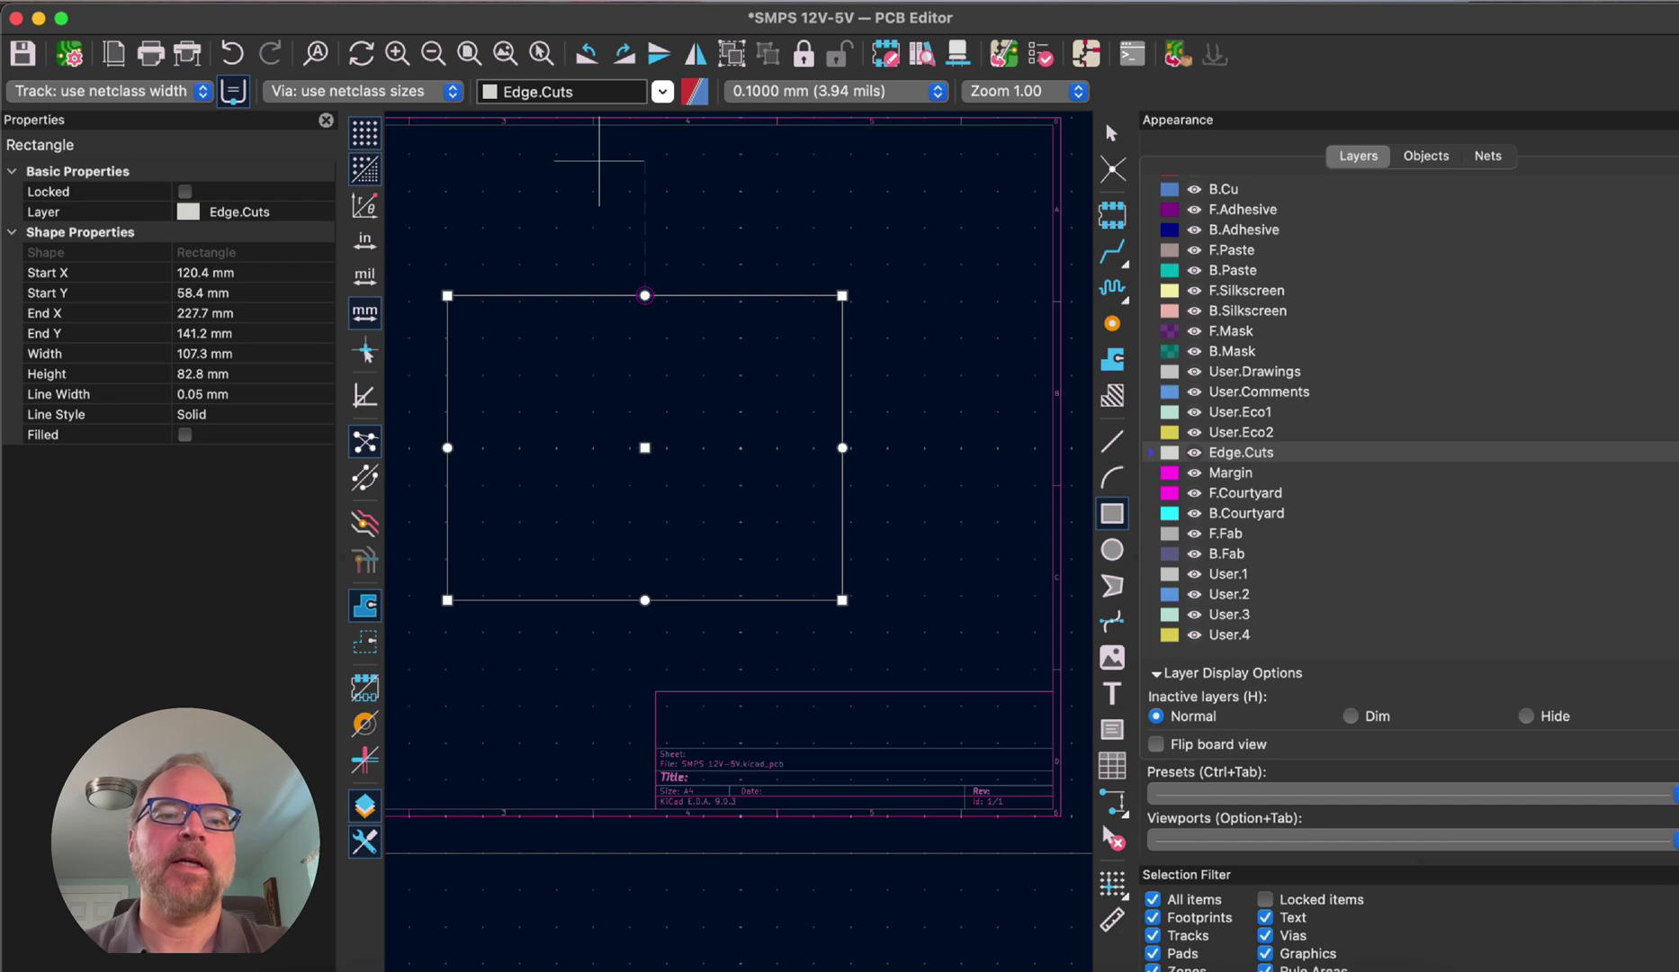
- View the board with its new outline in the 3D Viewer
click(274, 1)
mouse_move(224, 1)
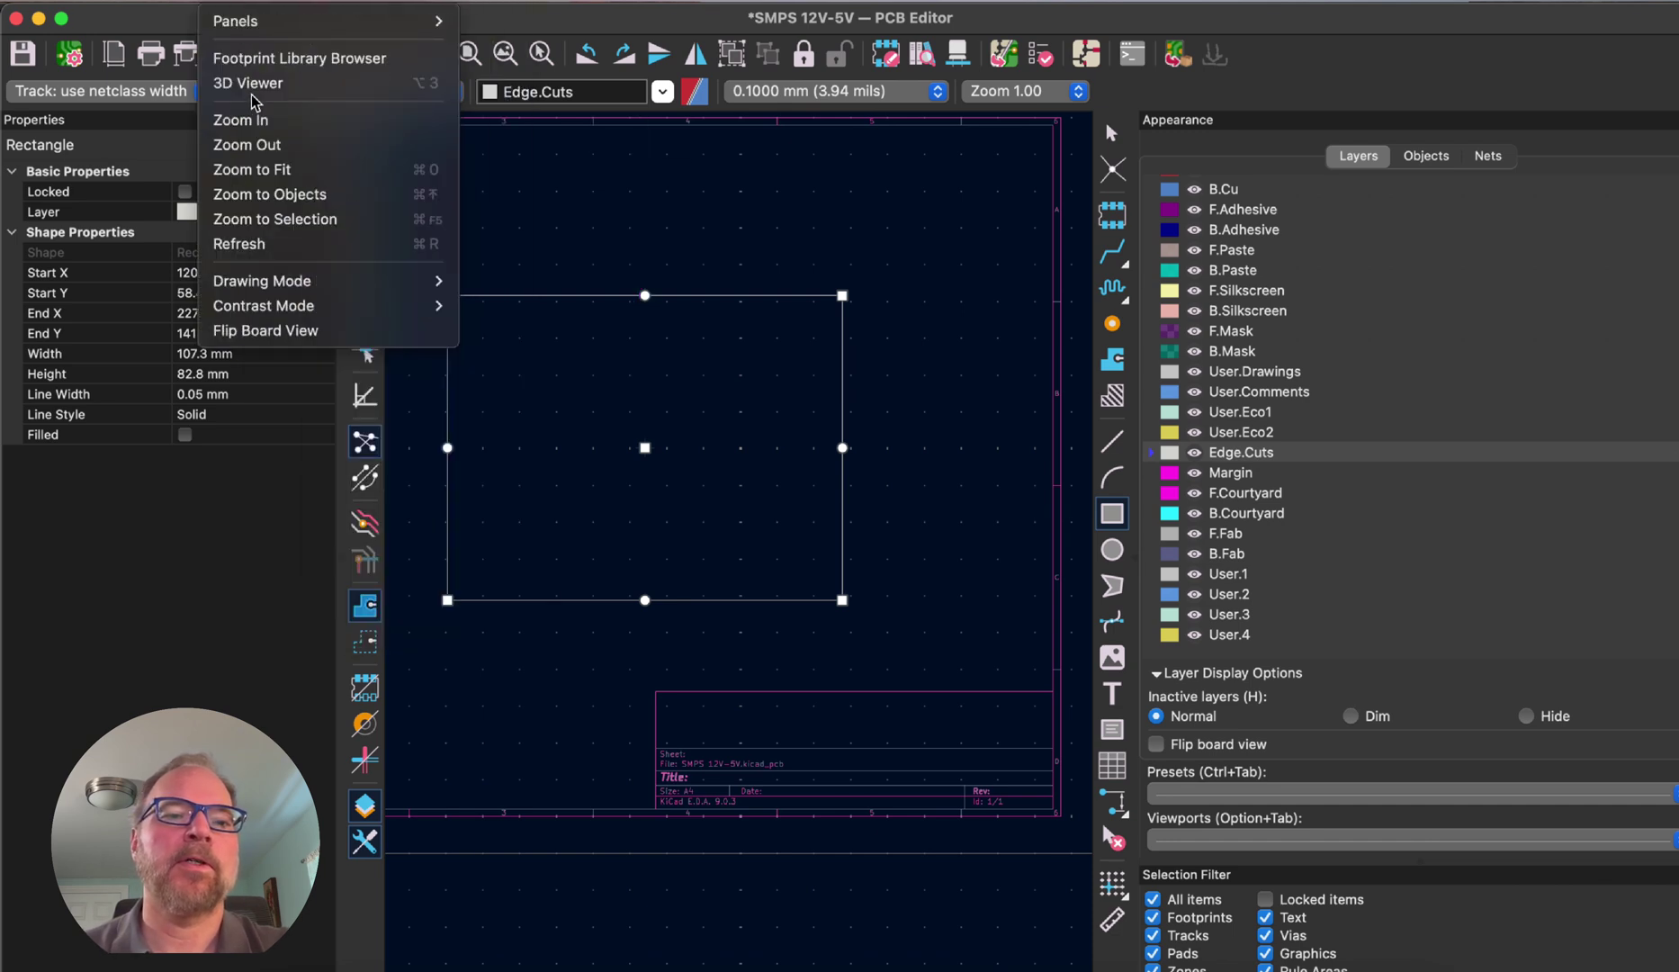
click(248, 82)
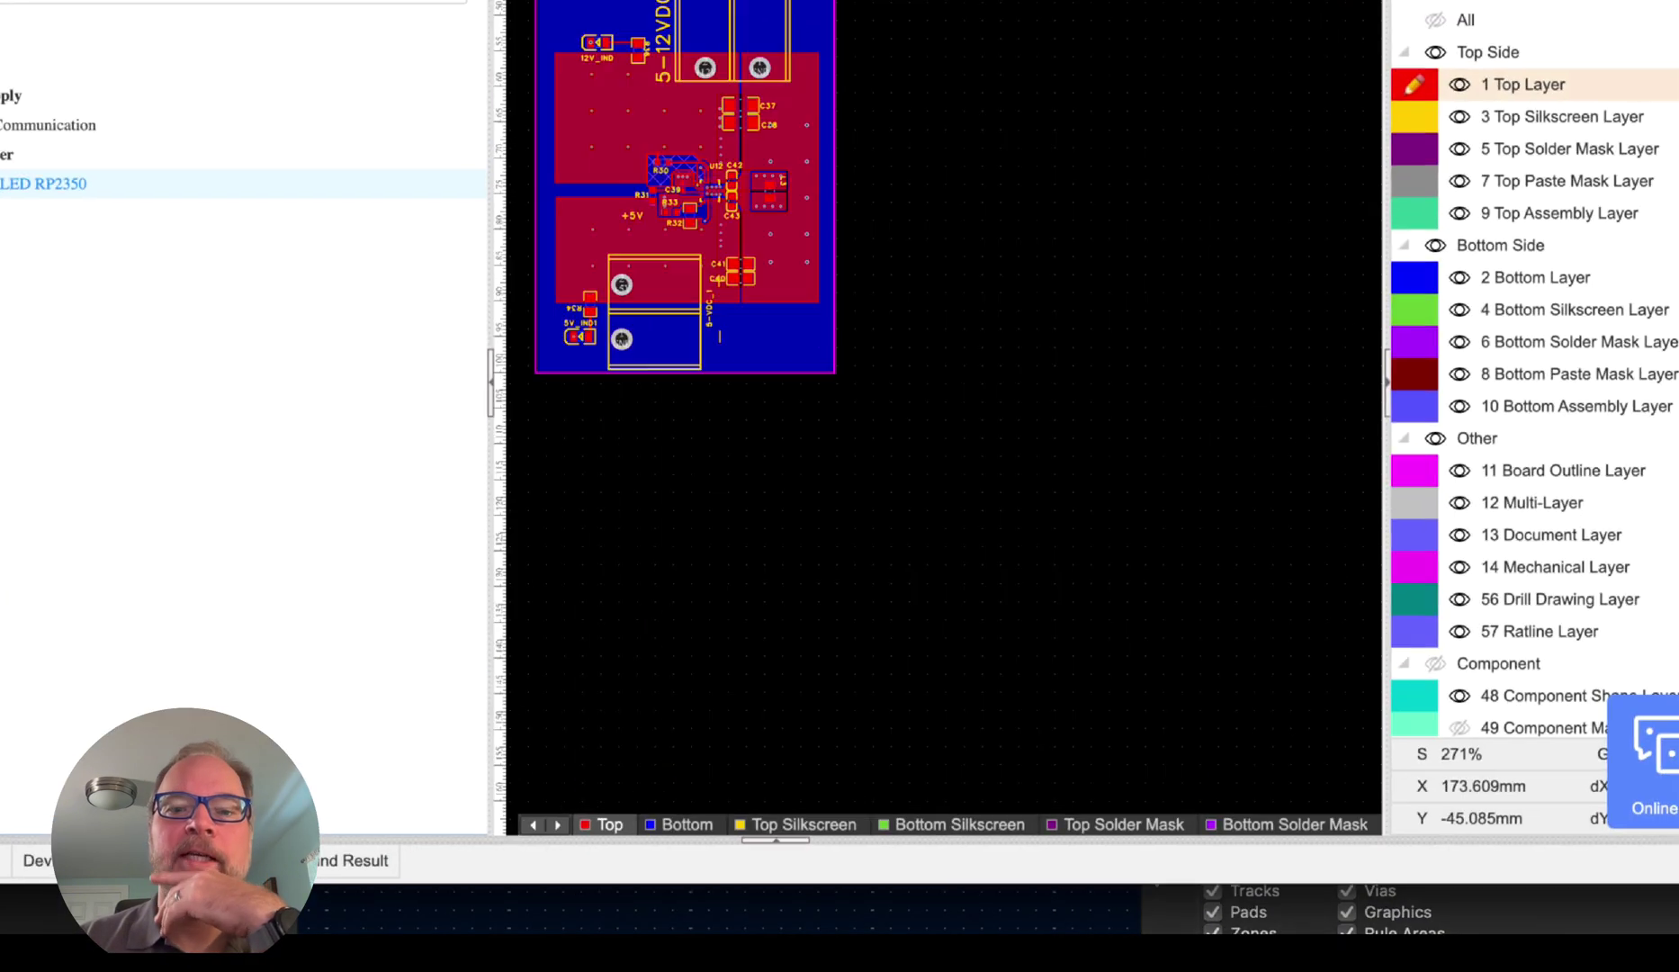
- Switch to the original PCB layout in EasyEDA and examine the placement and copper areas around U12
scroll(702, 366, up, 5)
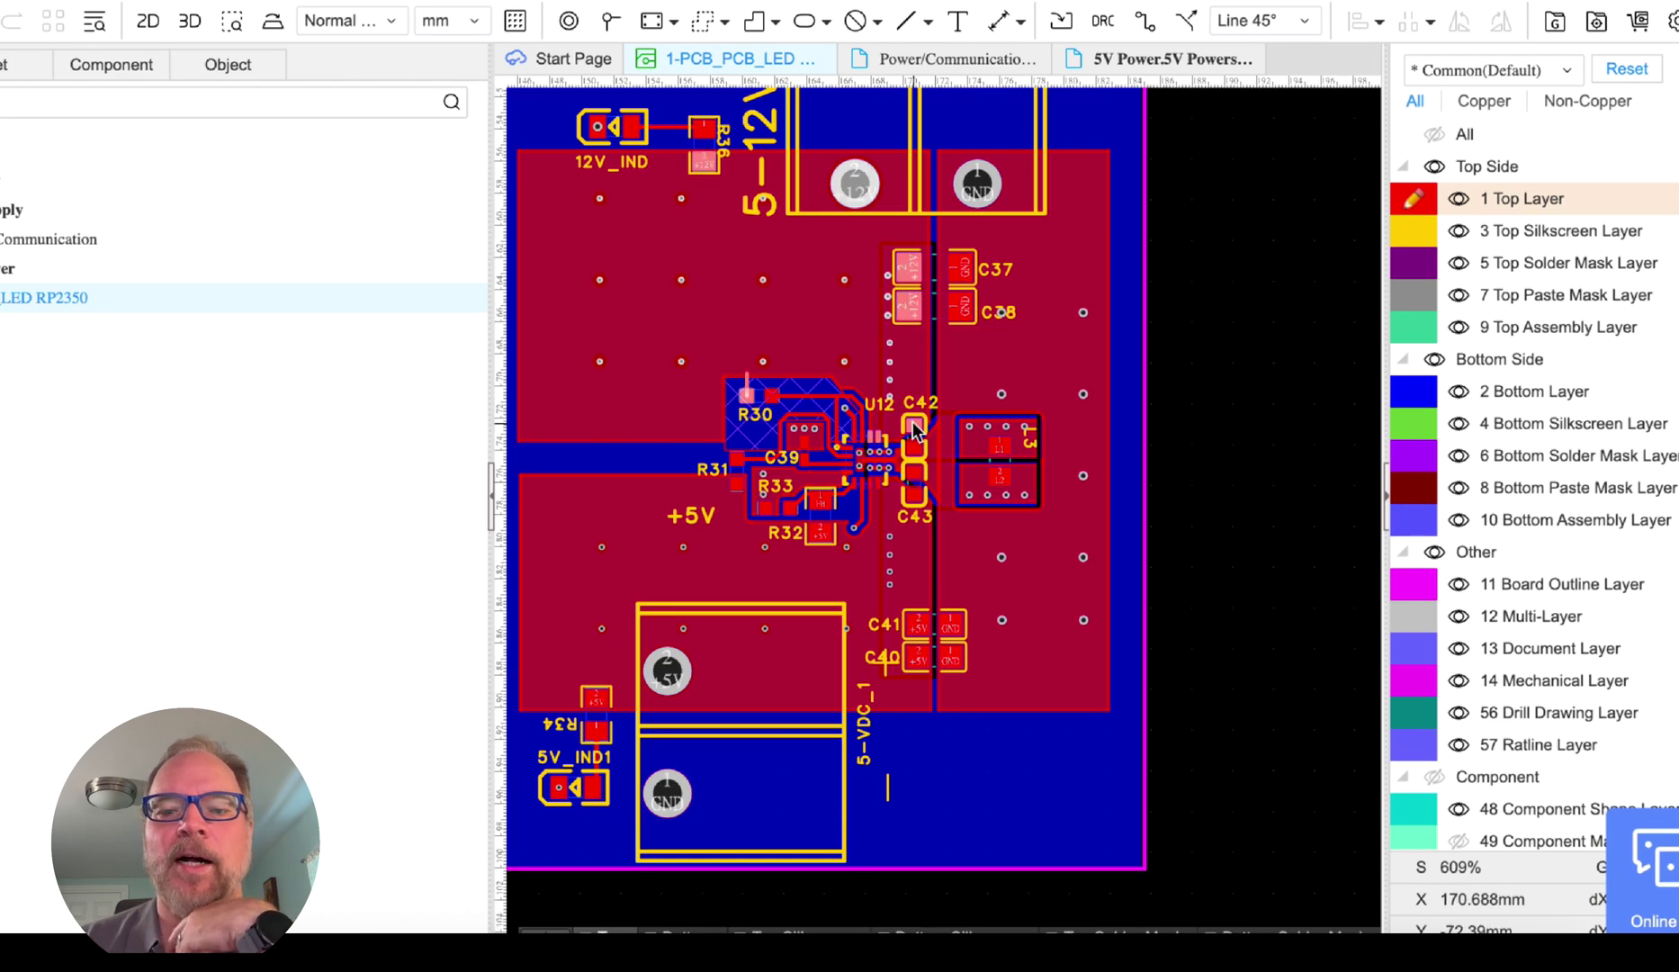
scroll(913, 445, up, 2)
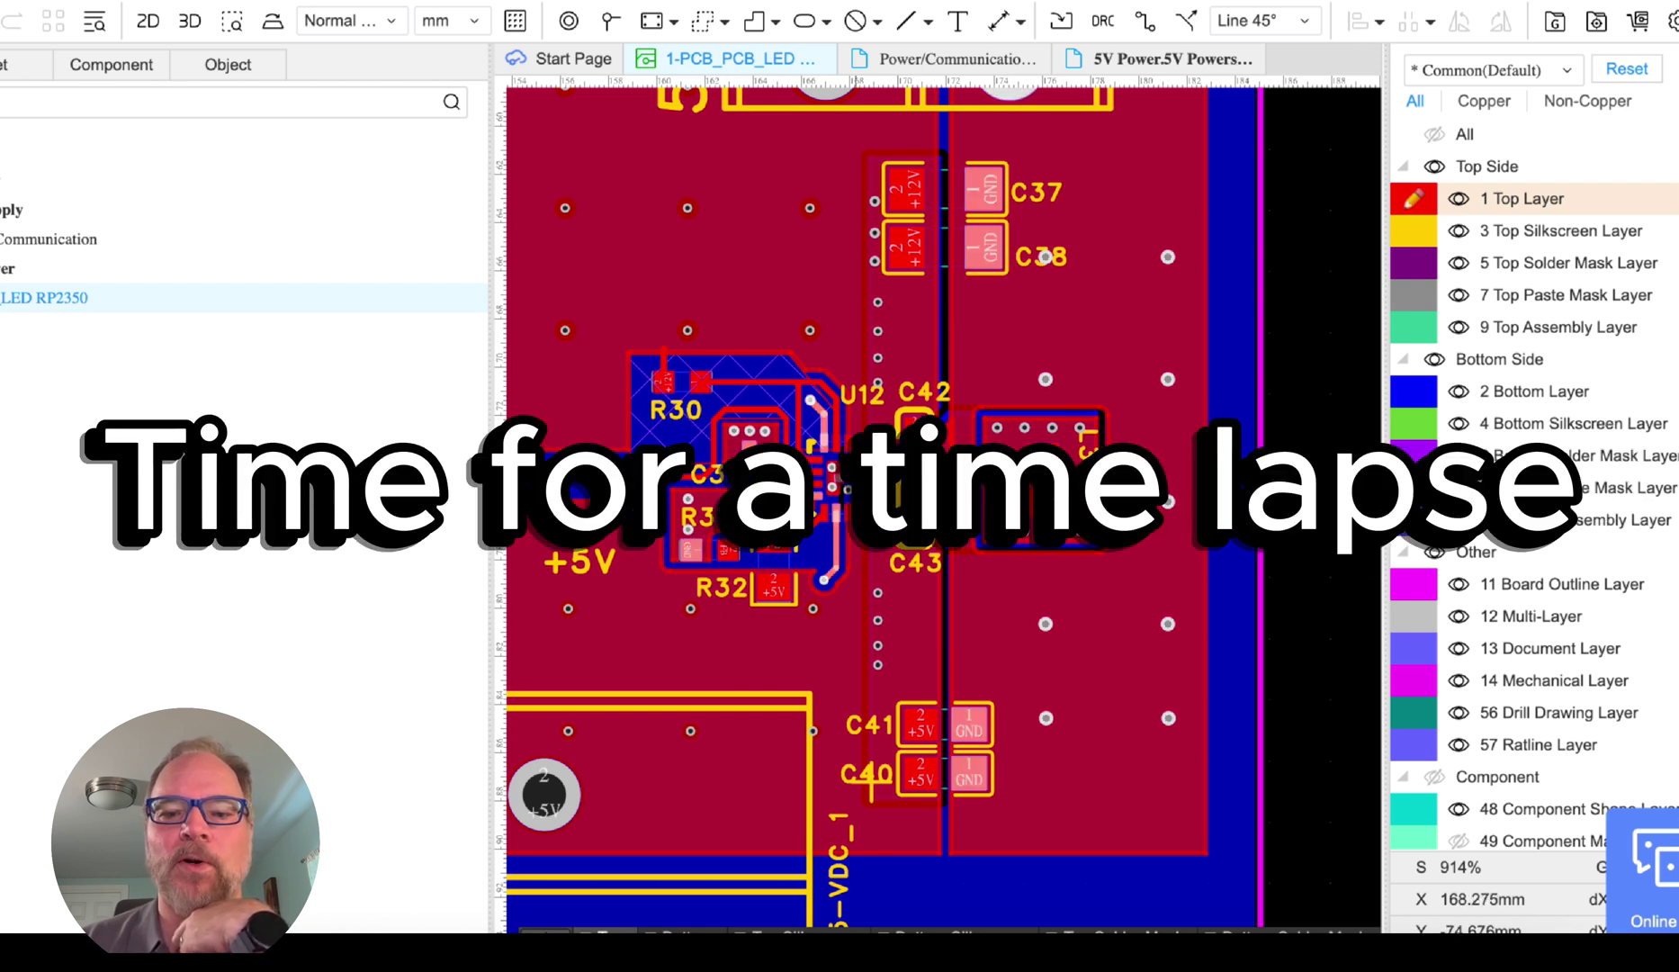
click(857, 493)
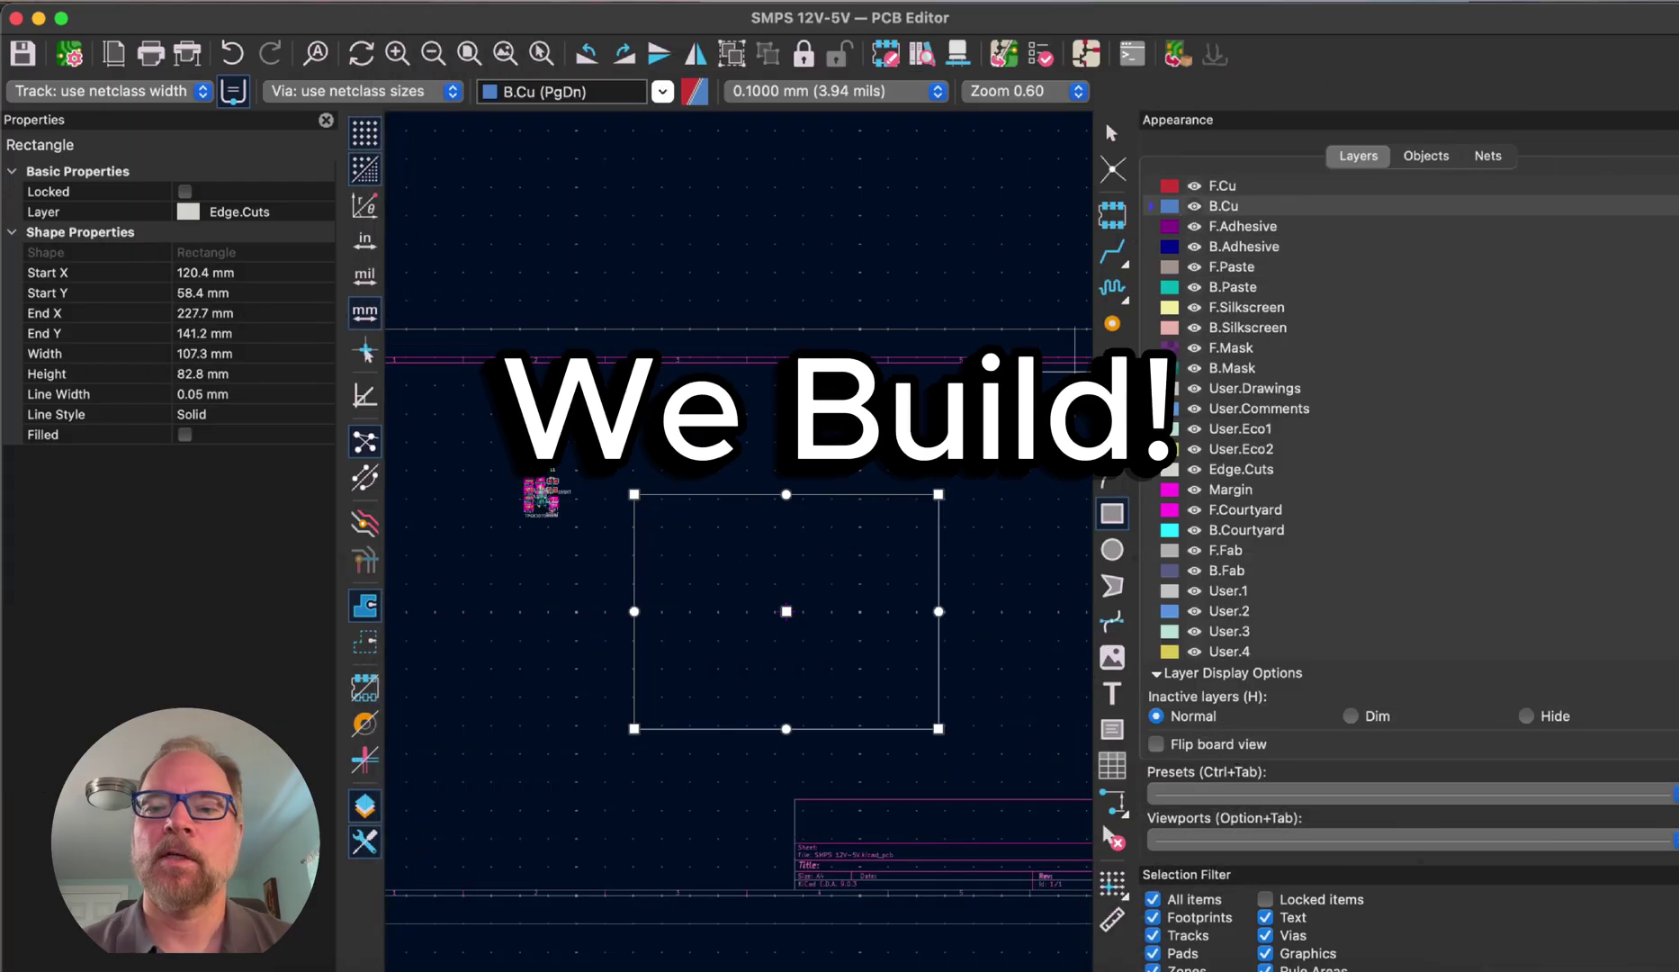
- Shift the board outline slightly up and to the left, and try to outline a copper area inside it on B.Cu
click(905, 697)
click(1112, 360)
click(627, 489)
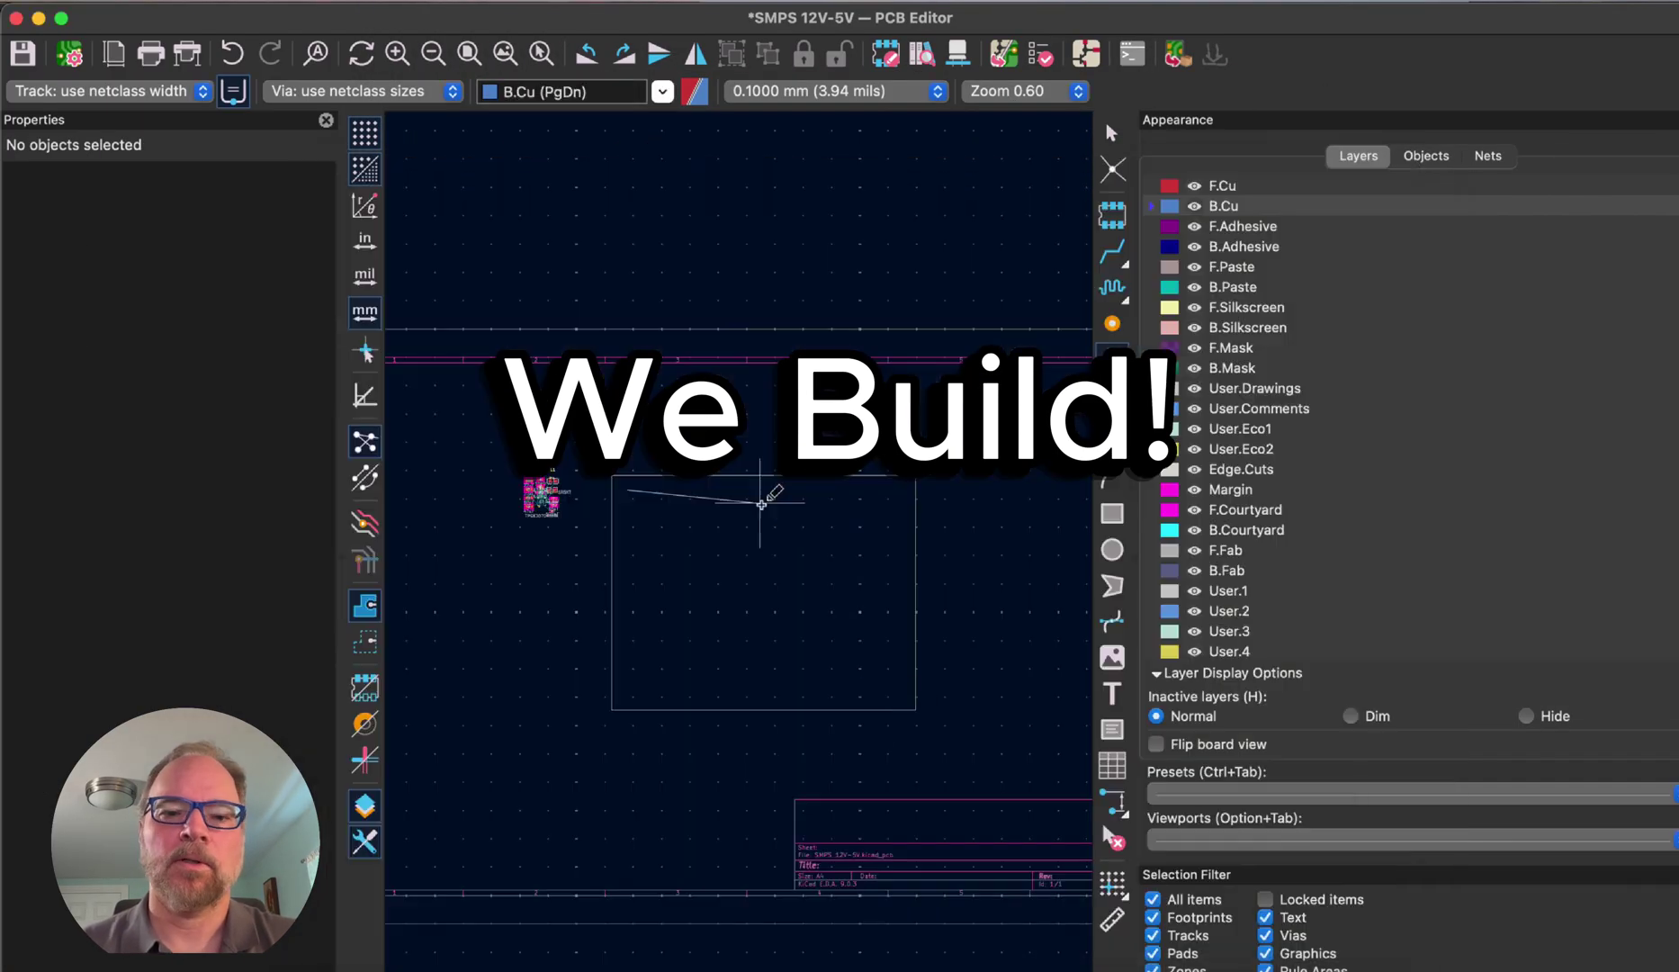
click(905, 490)
click(905, 698)
- Try a filled GND rectangle about 96.1 by 75.4 mm on B.Cu inside the board outline, and delete it
click(1112, 513)
click(631, 485)
click(903, 698)
double_click(903, 629)
click(656, 473)
click(491, 553)
click(373, 367)
click(663, 622)
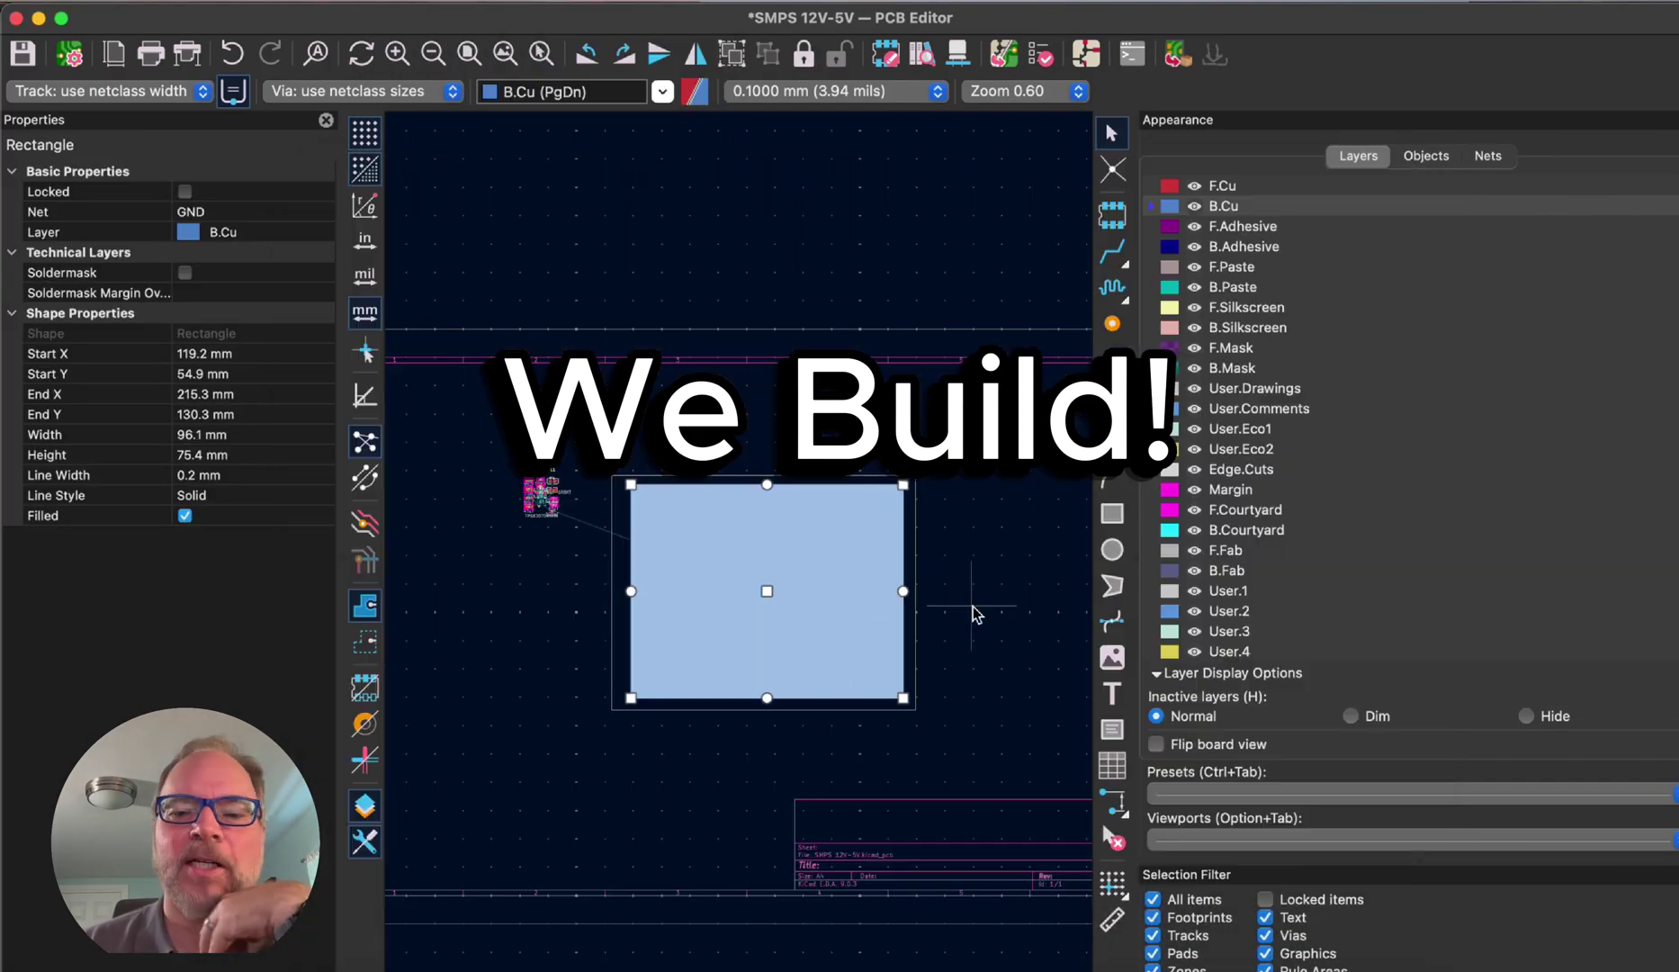
click(365, 642)
key(Delete)
click(365, 605)
click(1112, 396)
right_click(1163, 201)
key(Escape)
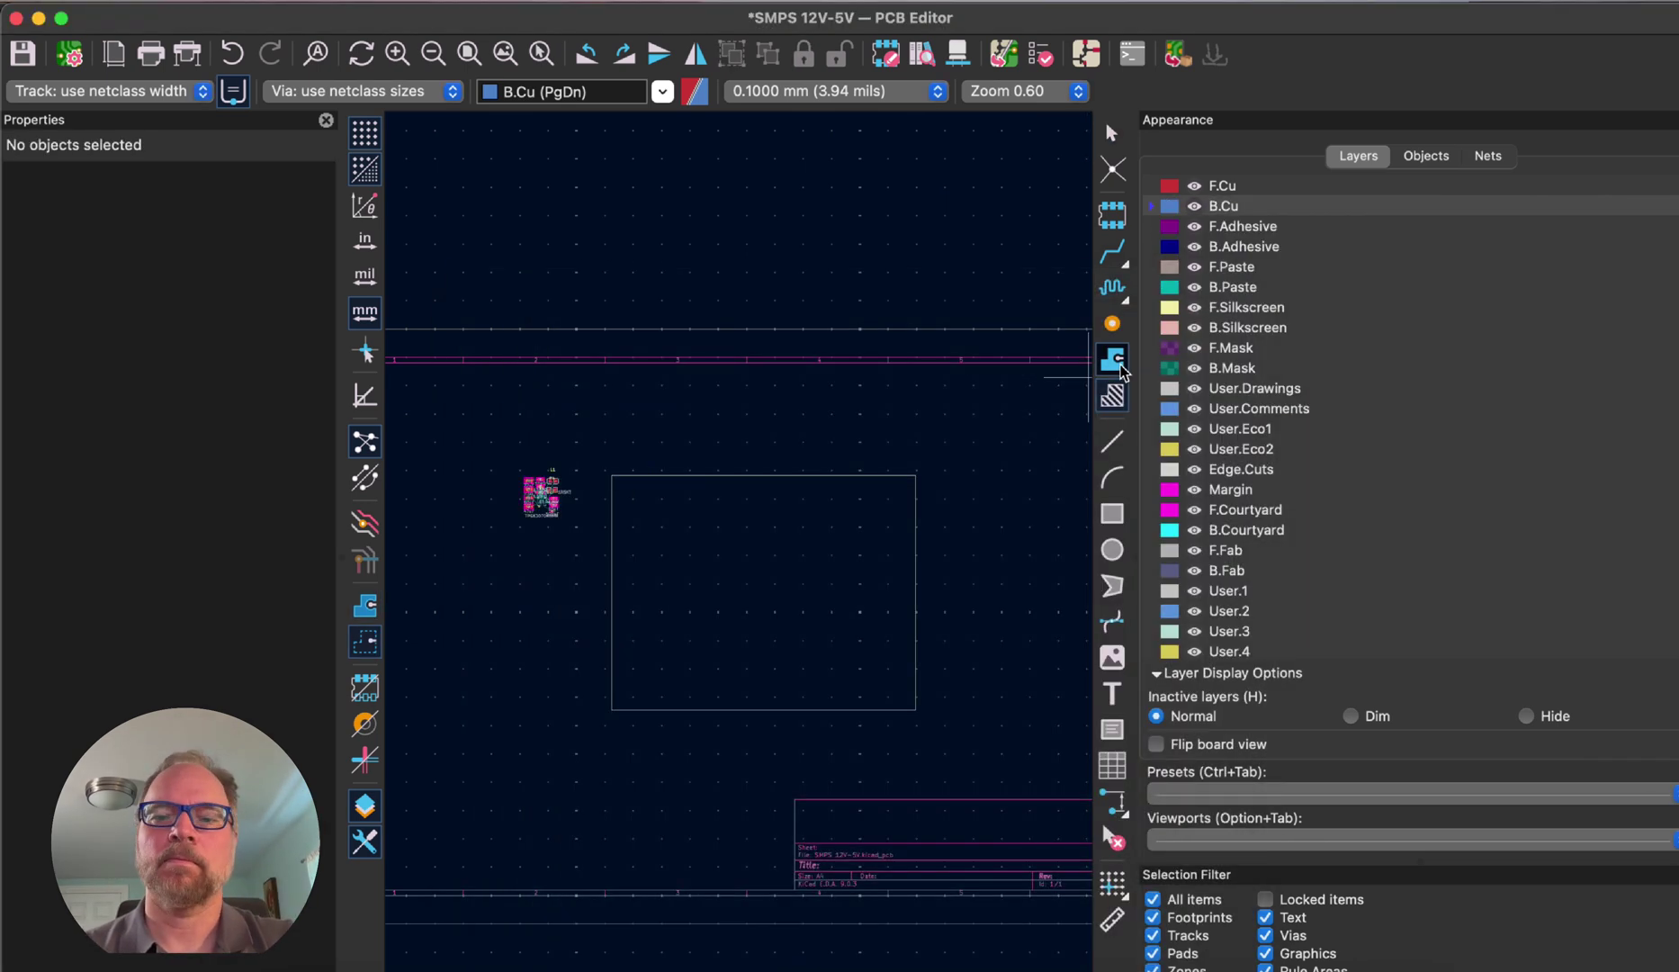
- Draw a rectangular copper zone on B.Cu just inside the board outline
click(1112, 360)
click(617, 481)
click(1371, 907)
click(907, 481)
click(906, 702)
double_click(619, 702)
click(622, 483)
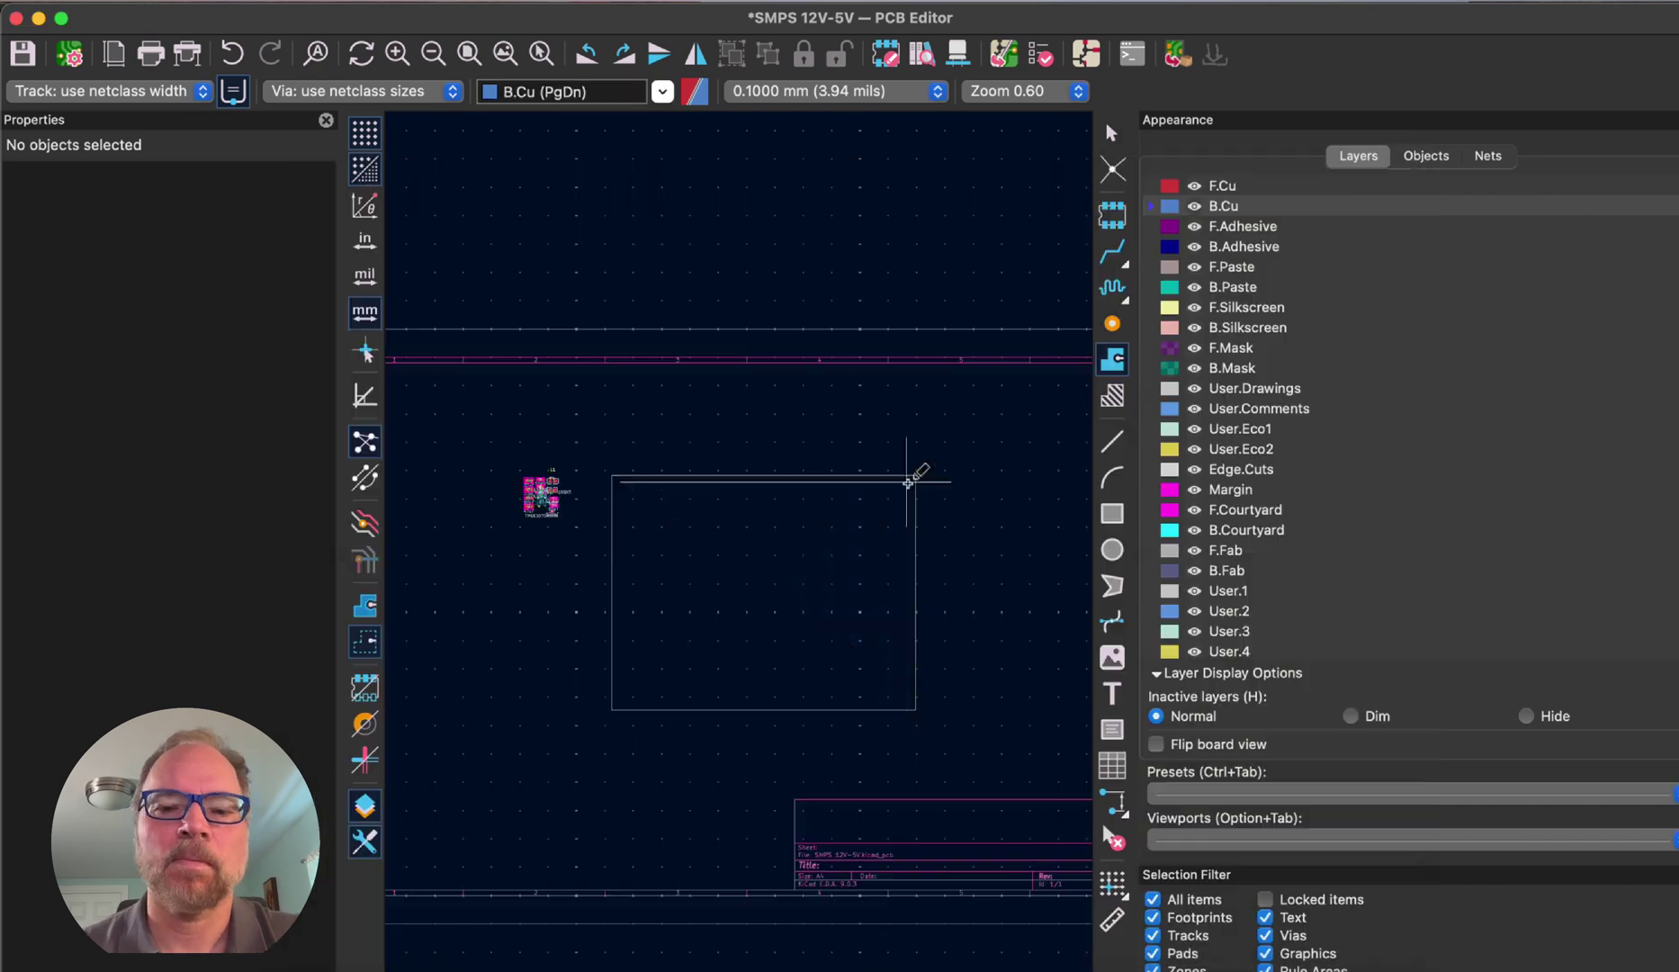
click(907, 483)
click(907, 700)
double_click(622, 700)
- Draw a smaller rectangular GND copper zone on F.Cu inside the right half of the board
click(1170, 186)
click(808, 525)
click(1372, 907)
click(888, 526)
click(888, 670)
double_click(808, 671)
scroll(885, 650, up, 8)
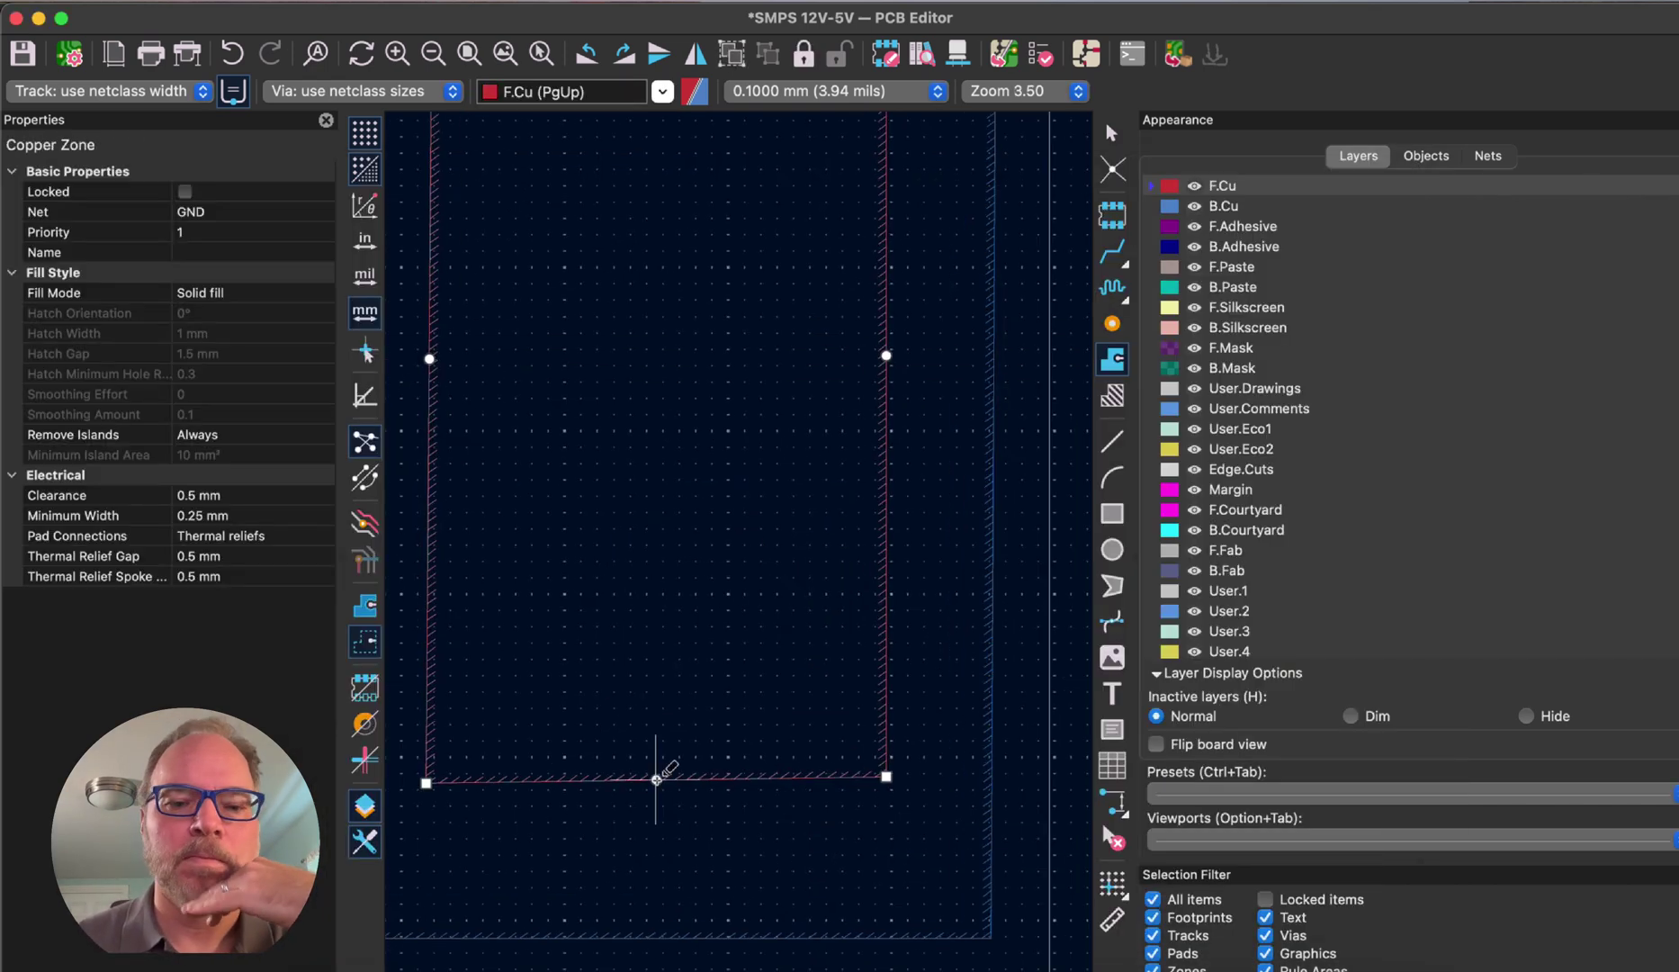
- Draw a rectangular copper zone on F.Cu filling the upper-left area beside the right GND zone
click(433, 425)
click(1359, 907)
click(637, 425)
click(637, 515)
double_click(432, 515)
key(Escape)
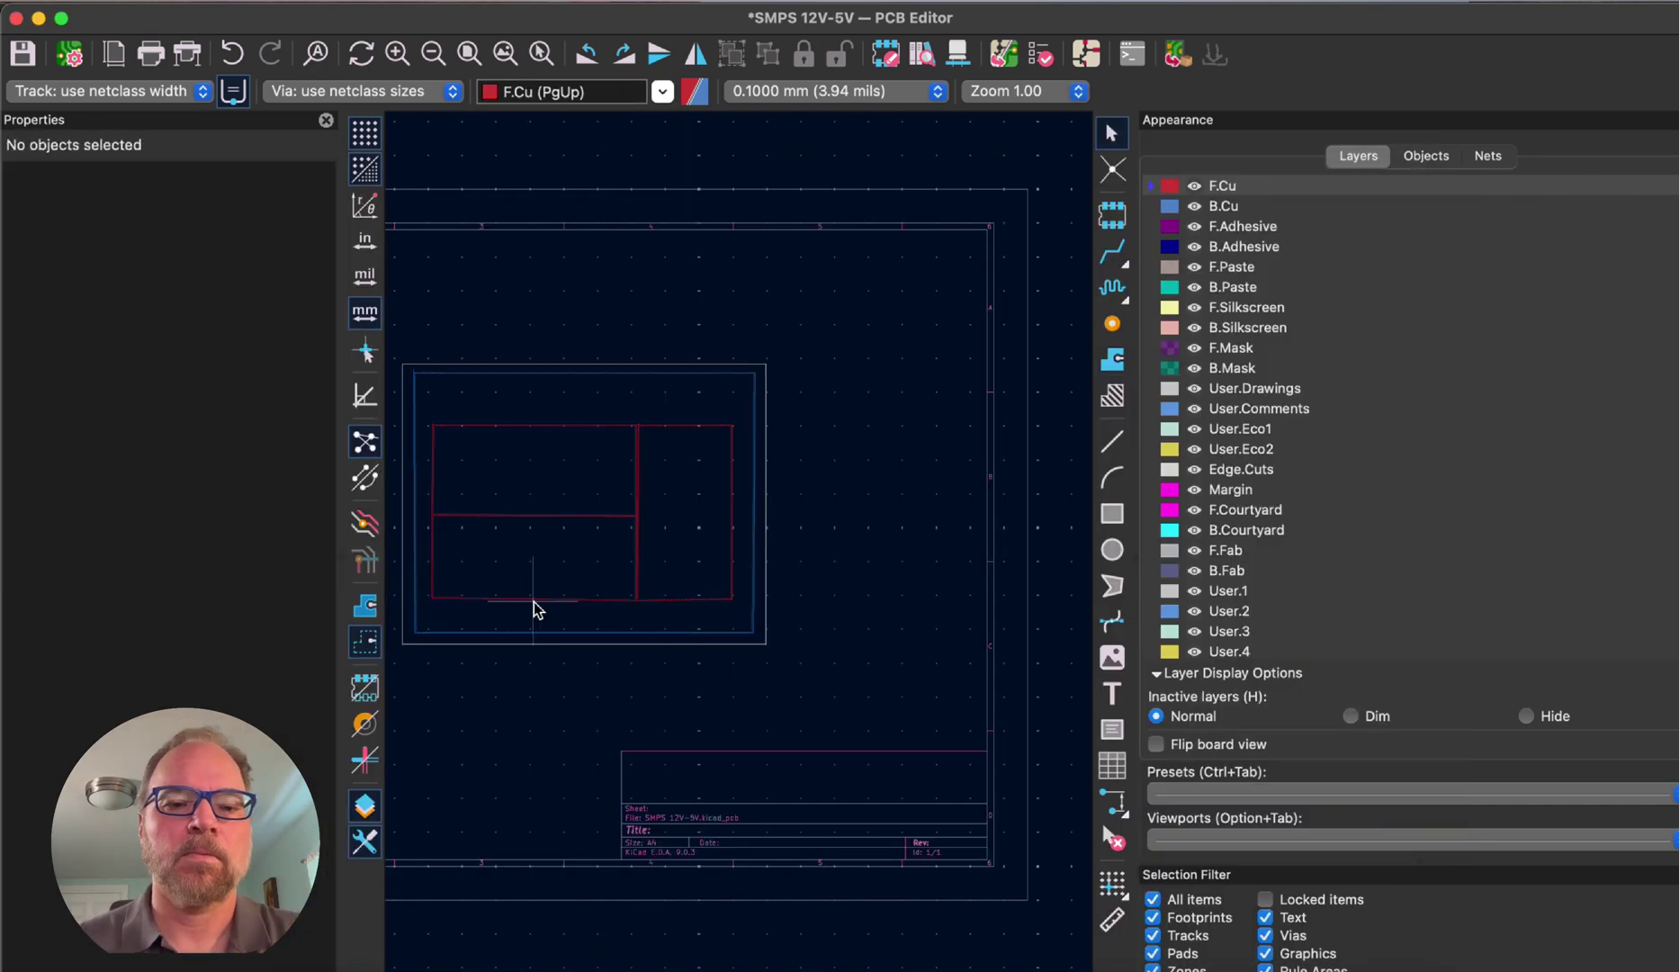
- Move U1 to the junction of the three F.Cu zones and rotate it so its long pads face the GND zone
click(532, 608)
scroll(832, 363, down, 3)
click(826, 635)
scroll(833, 636, up, 6)
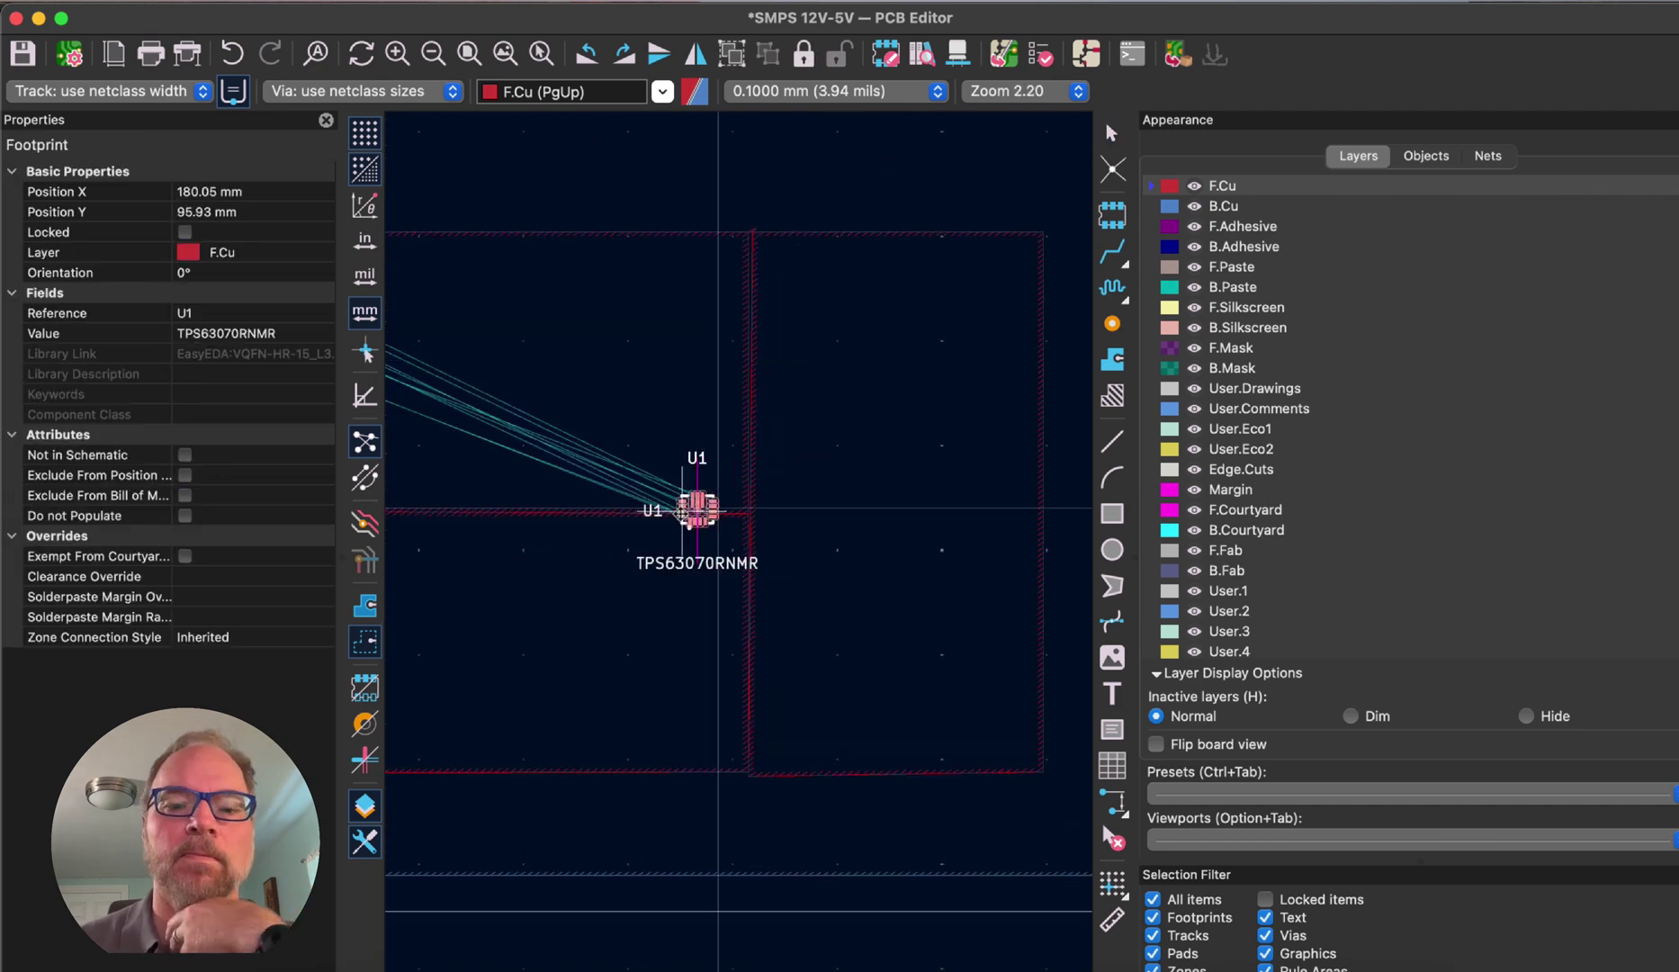
key(r)
key(r)
key(r)
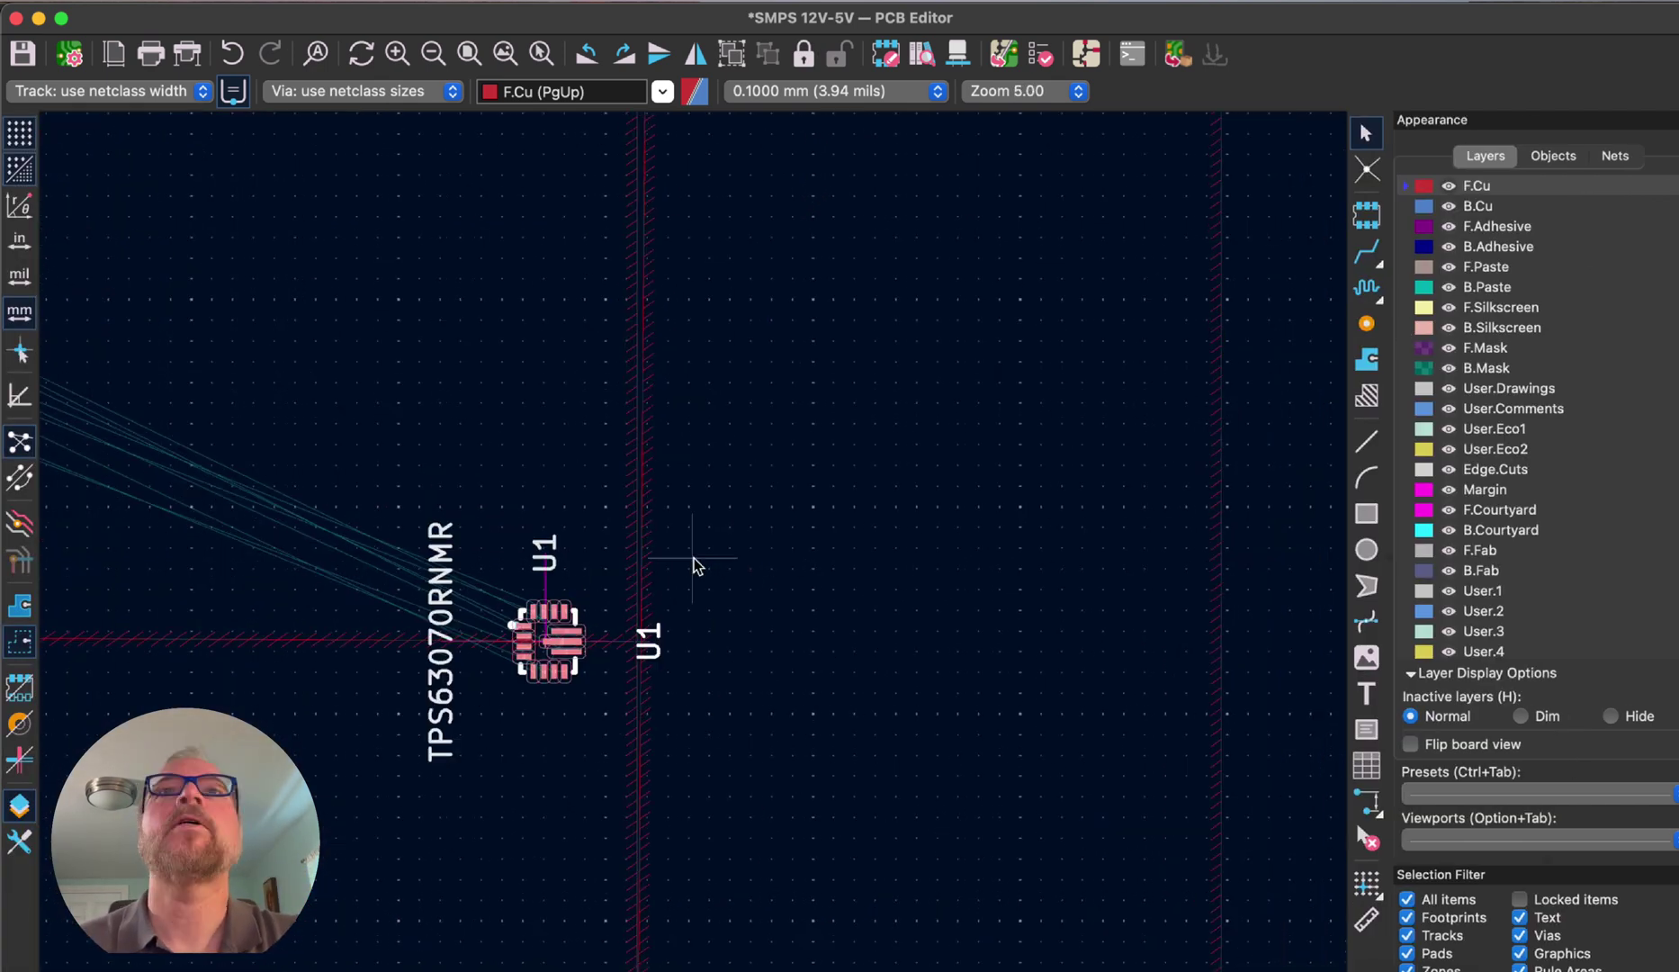
- Rotate inductor L1 upright and place it inside the right GND zone beside U1
scroll(698, 562, up, 5)
double_click(943, 503)
key(Escape)
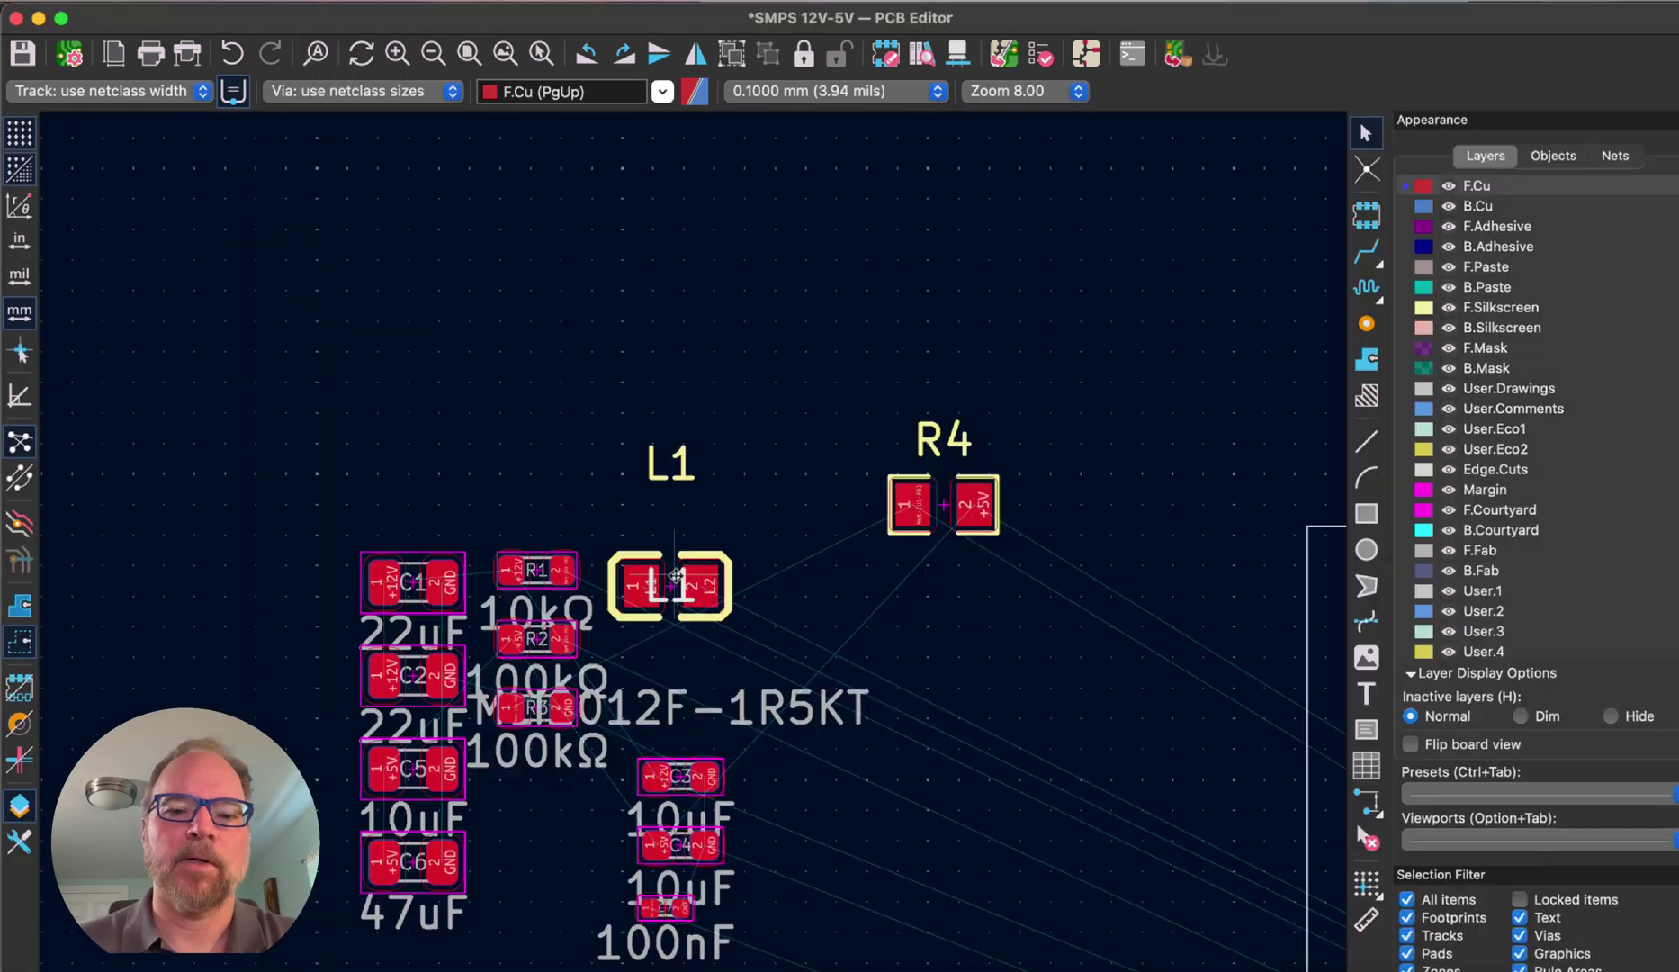
key(r)
scroll(700, 576, down, 3)
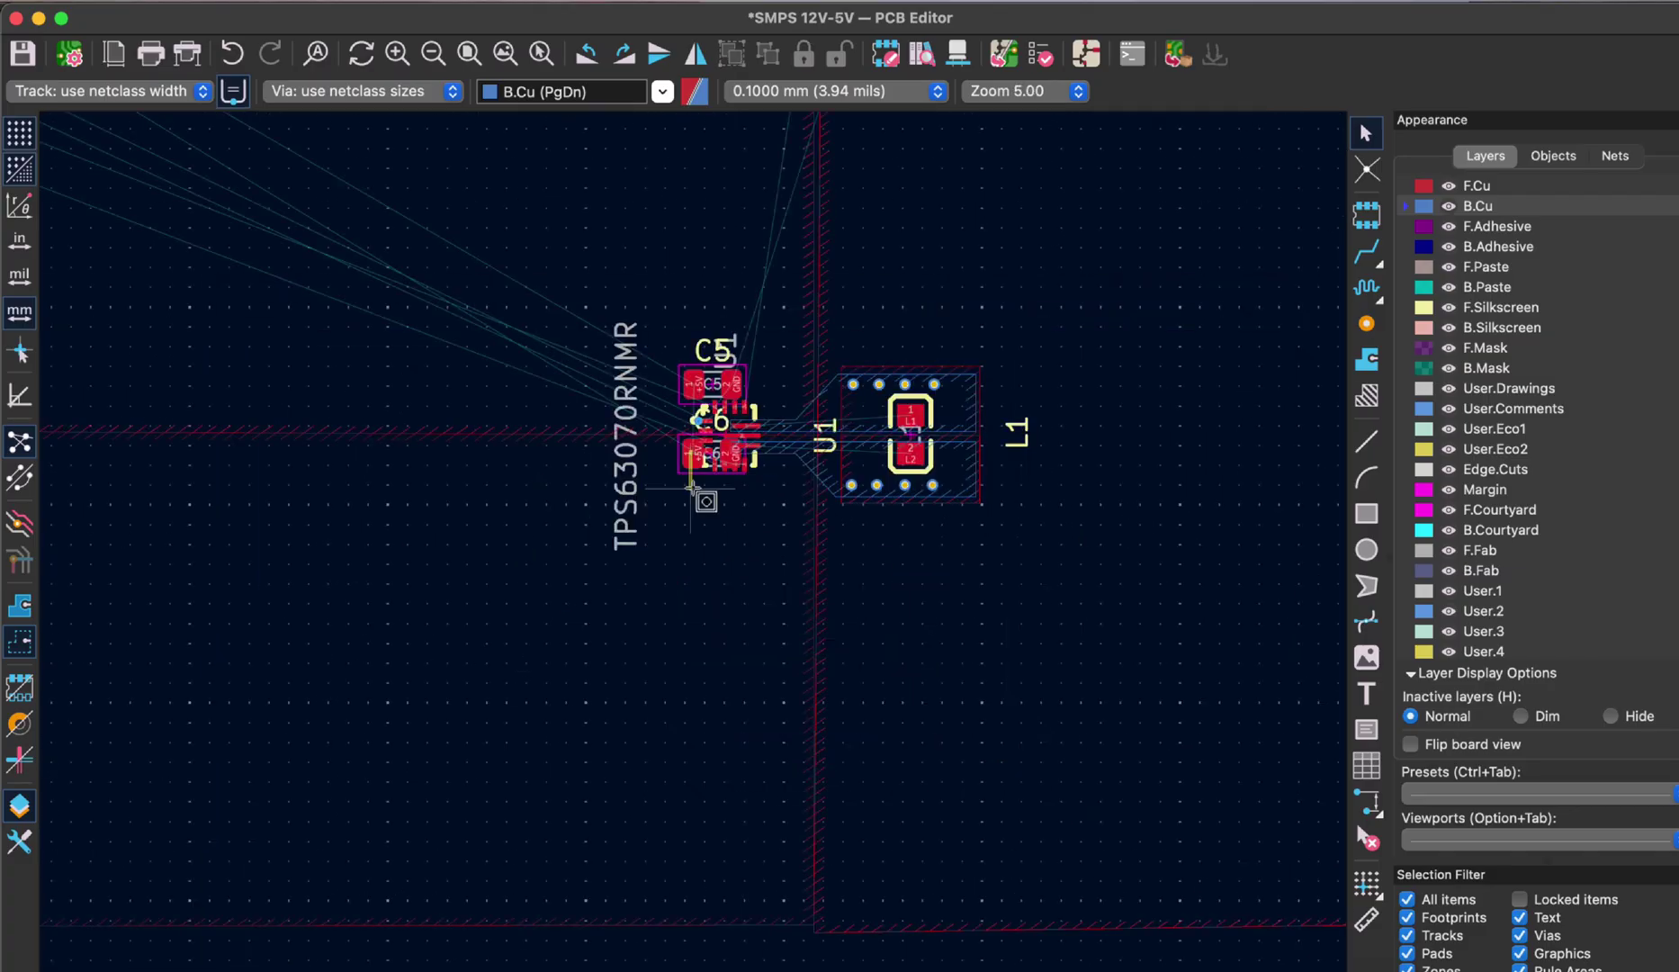
- Move capacitors C5 and C6 below U1 onto the boundary between the lower-left zone and the right GND zone
drag(701, 495, 683, 554)
scroll(674, 540, up, 3)
drag(669, 450, 663, 445)
drag(663, 554, 664, 532)
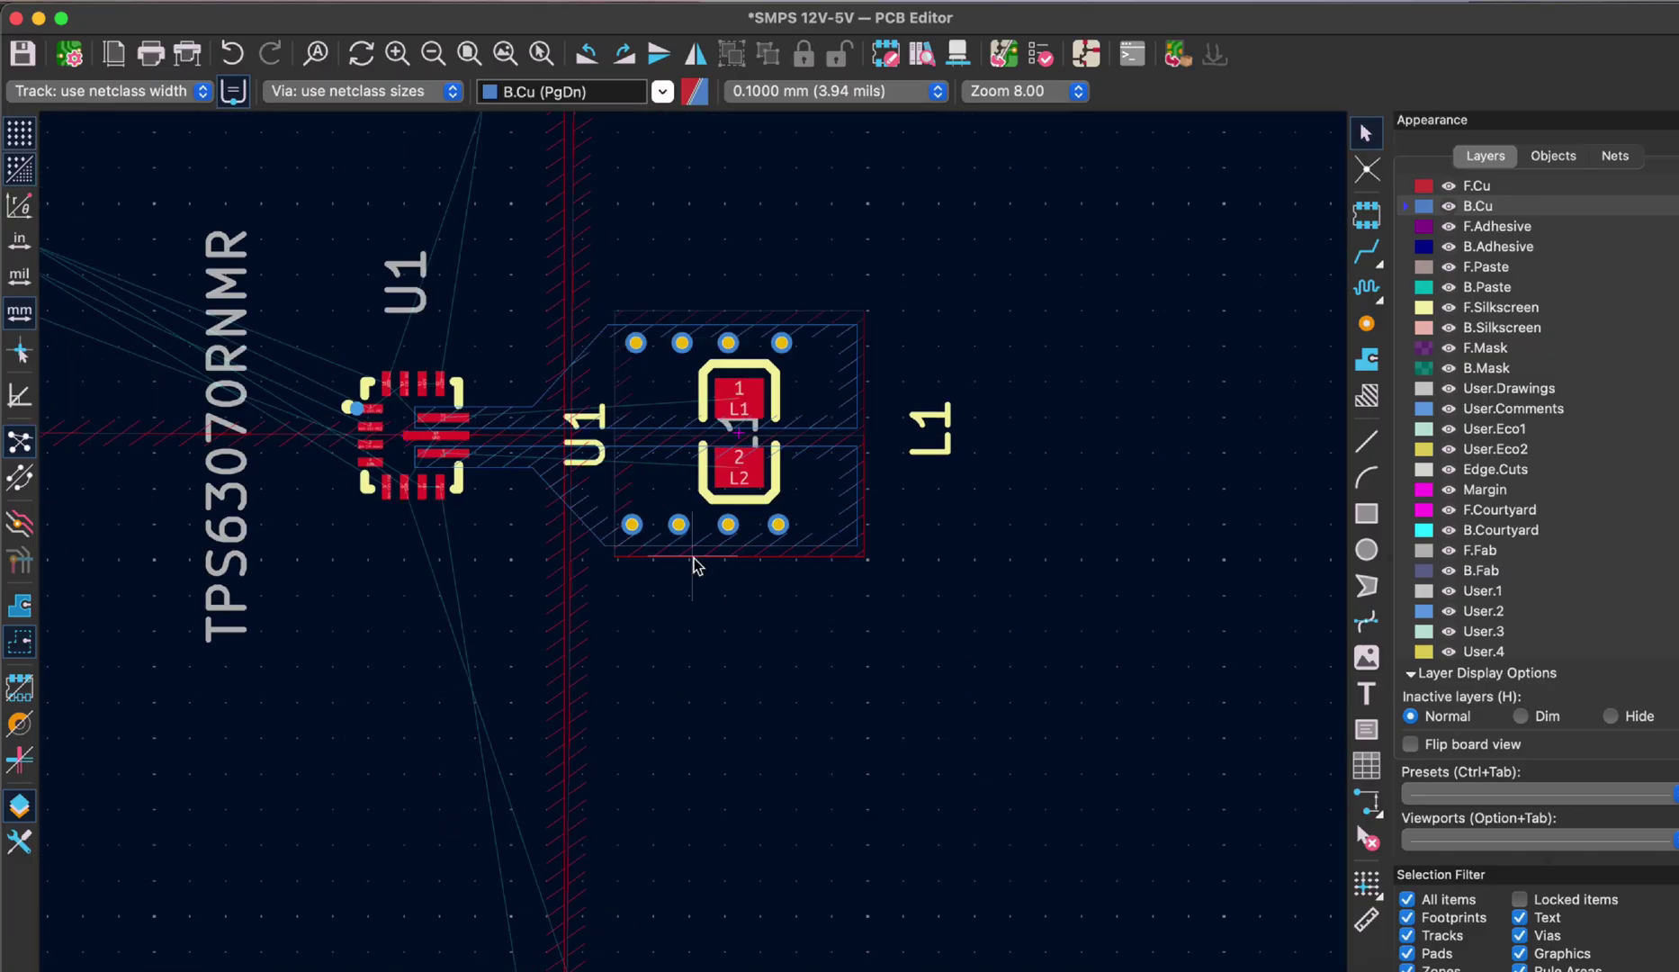
click(1358, 911)
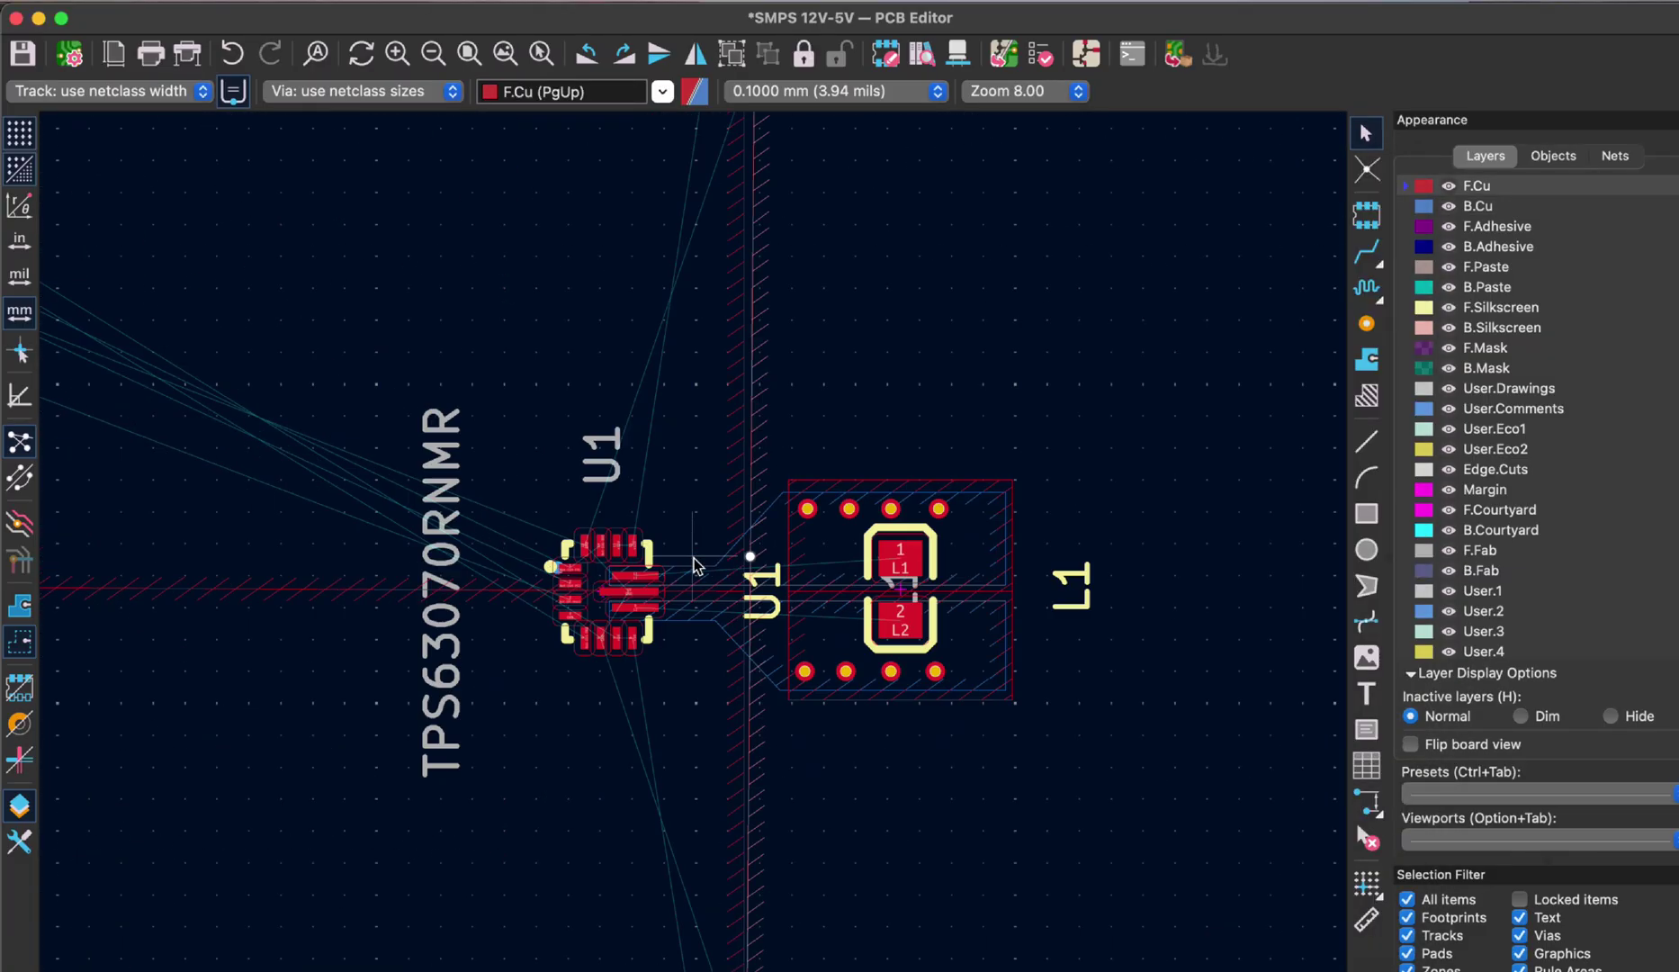
scroll(693, 563, up, 3)
scroll(693, 562, down, 8)
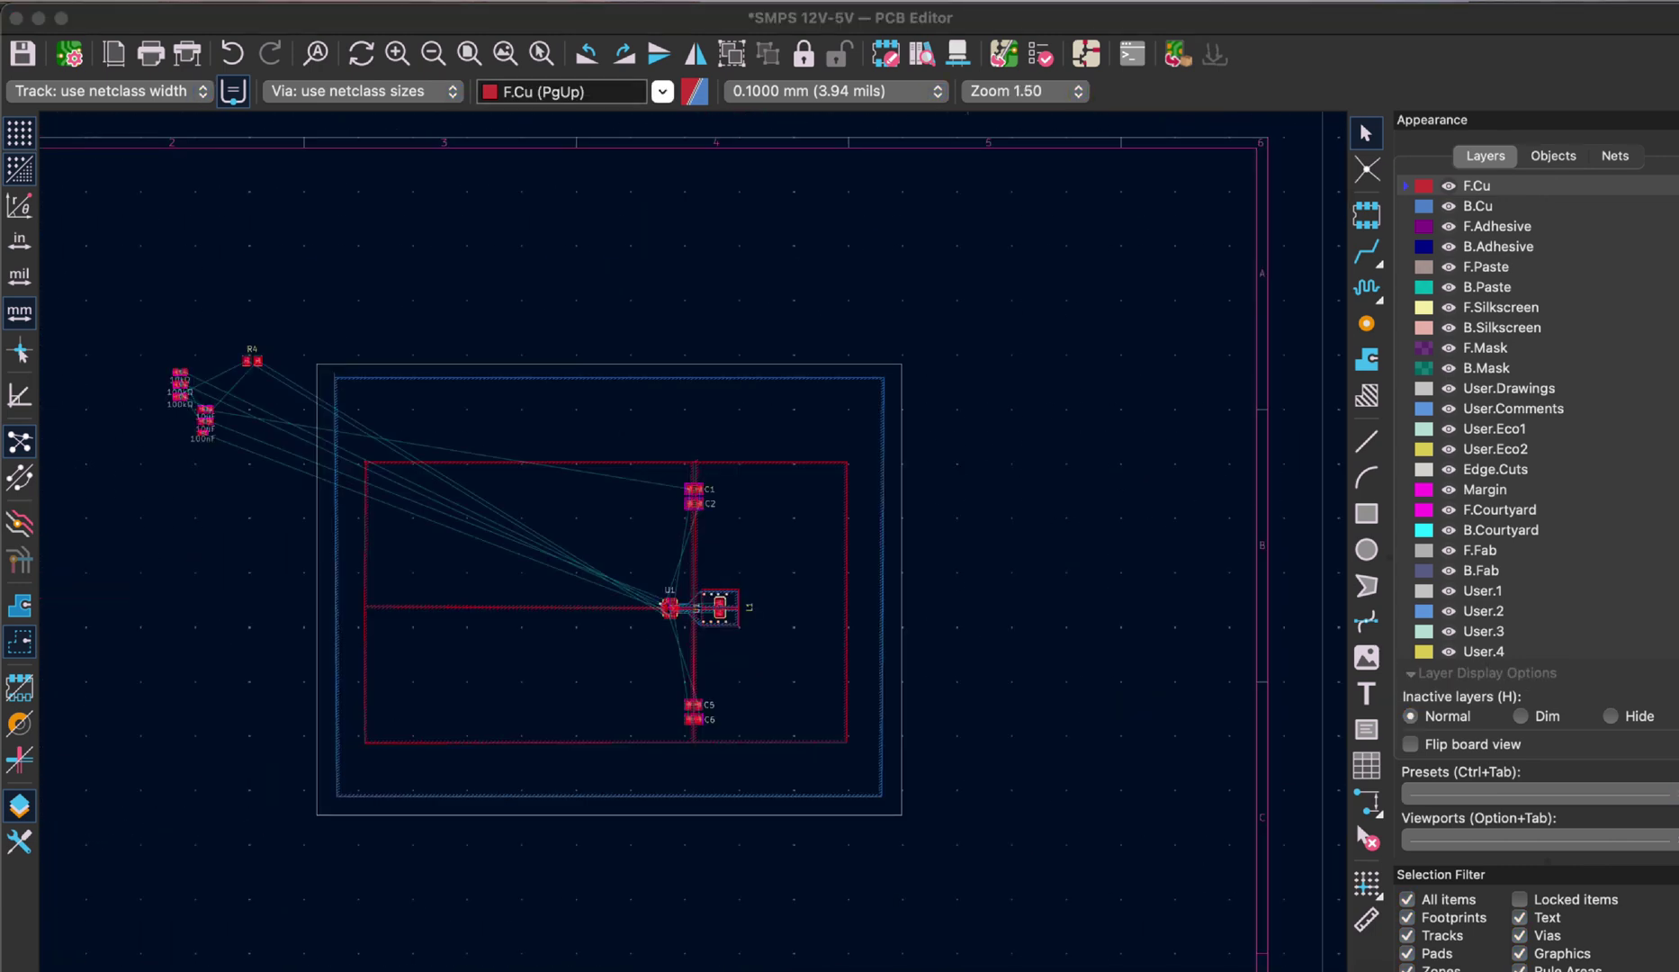
scroll(749, 595, up, 2)
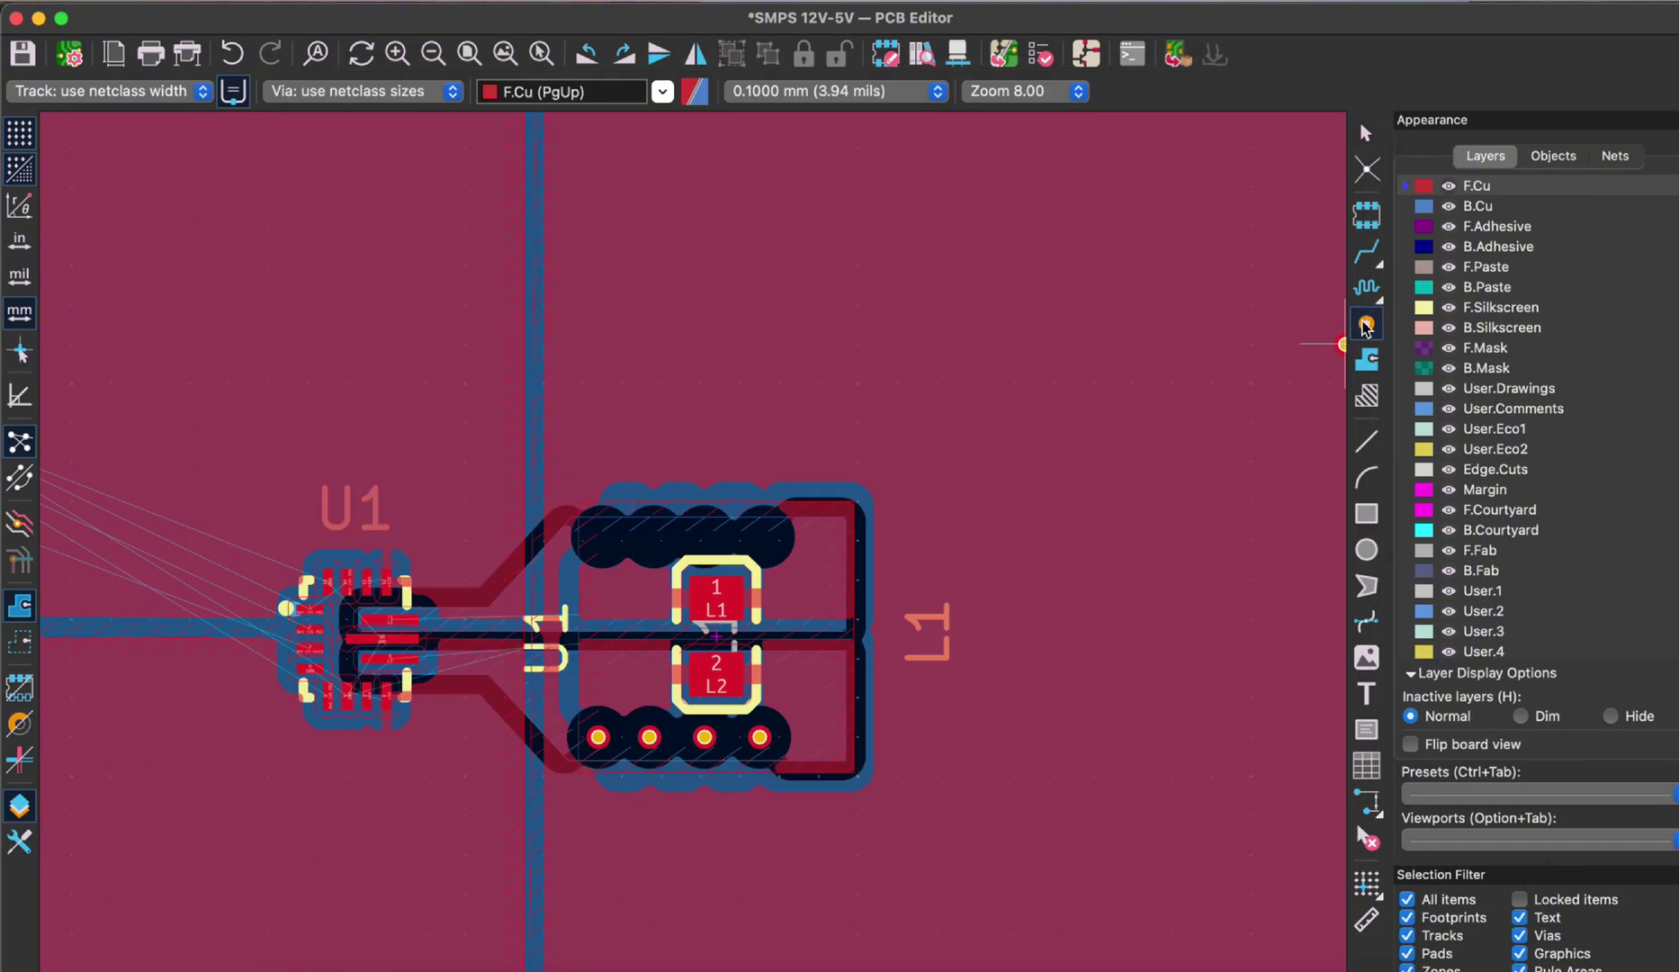
- Place a row of four vias on net L2 below L1's pad 2 and edit the properties of the surrounding copper zone
click(603, 743)
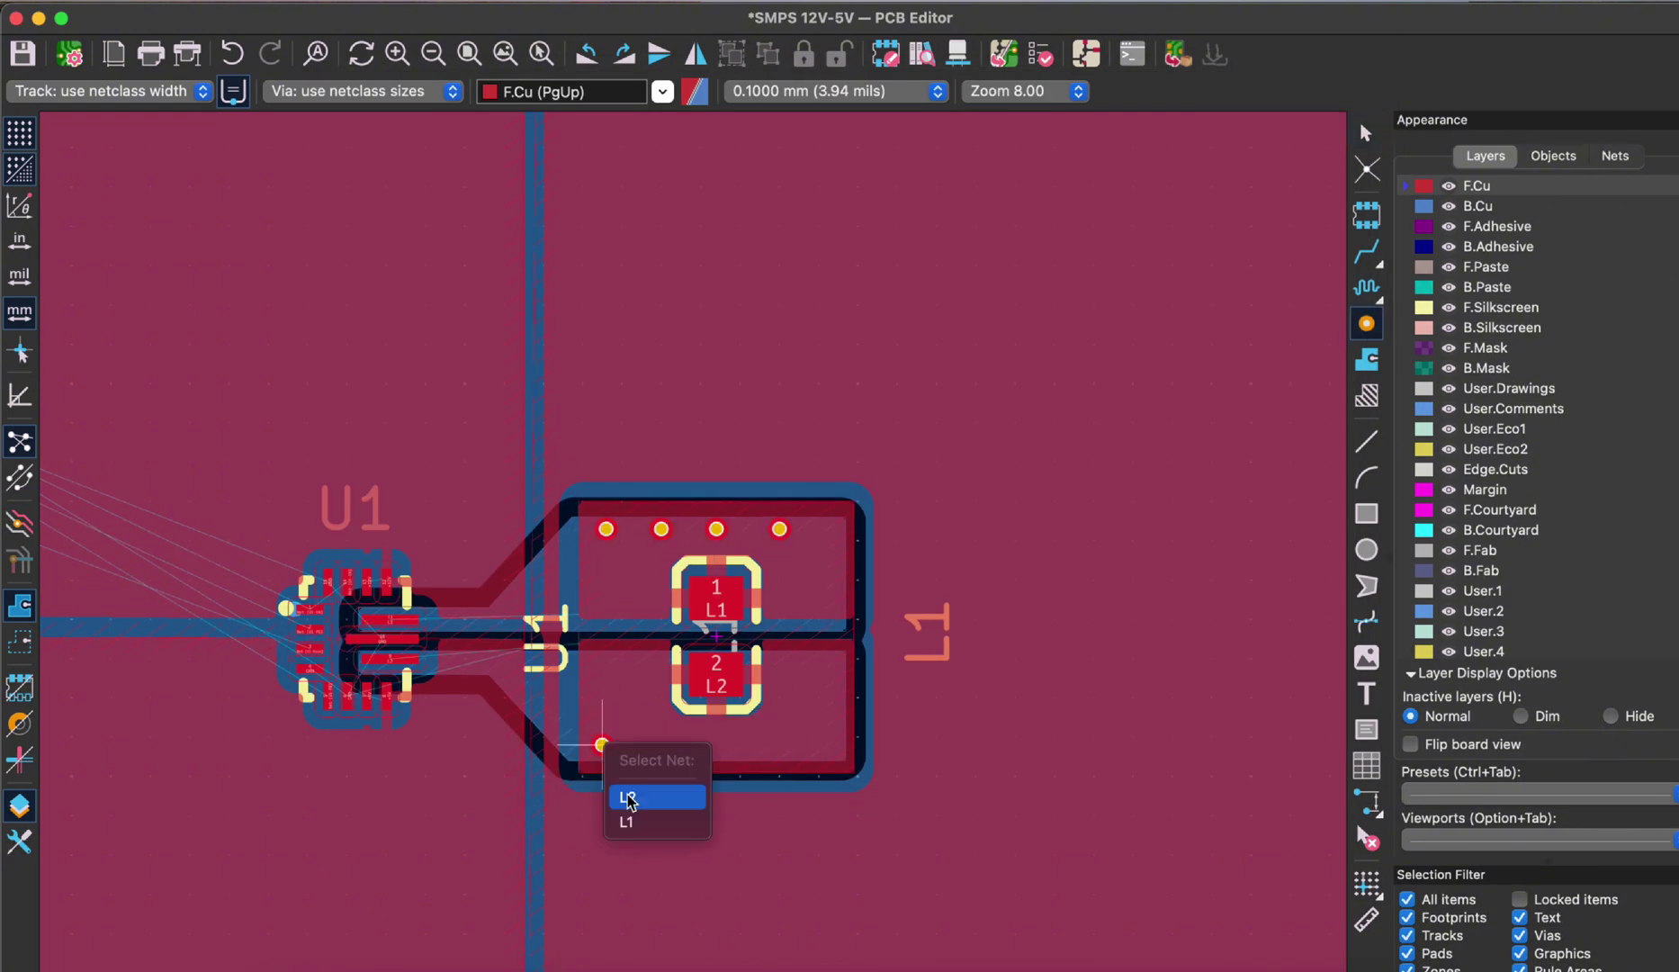
click(630, 796)
click(775, 743)
double_click(787, 707)
click(1358, 910)
double_click(802, 662)
key(Escape)
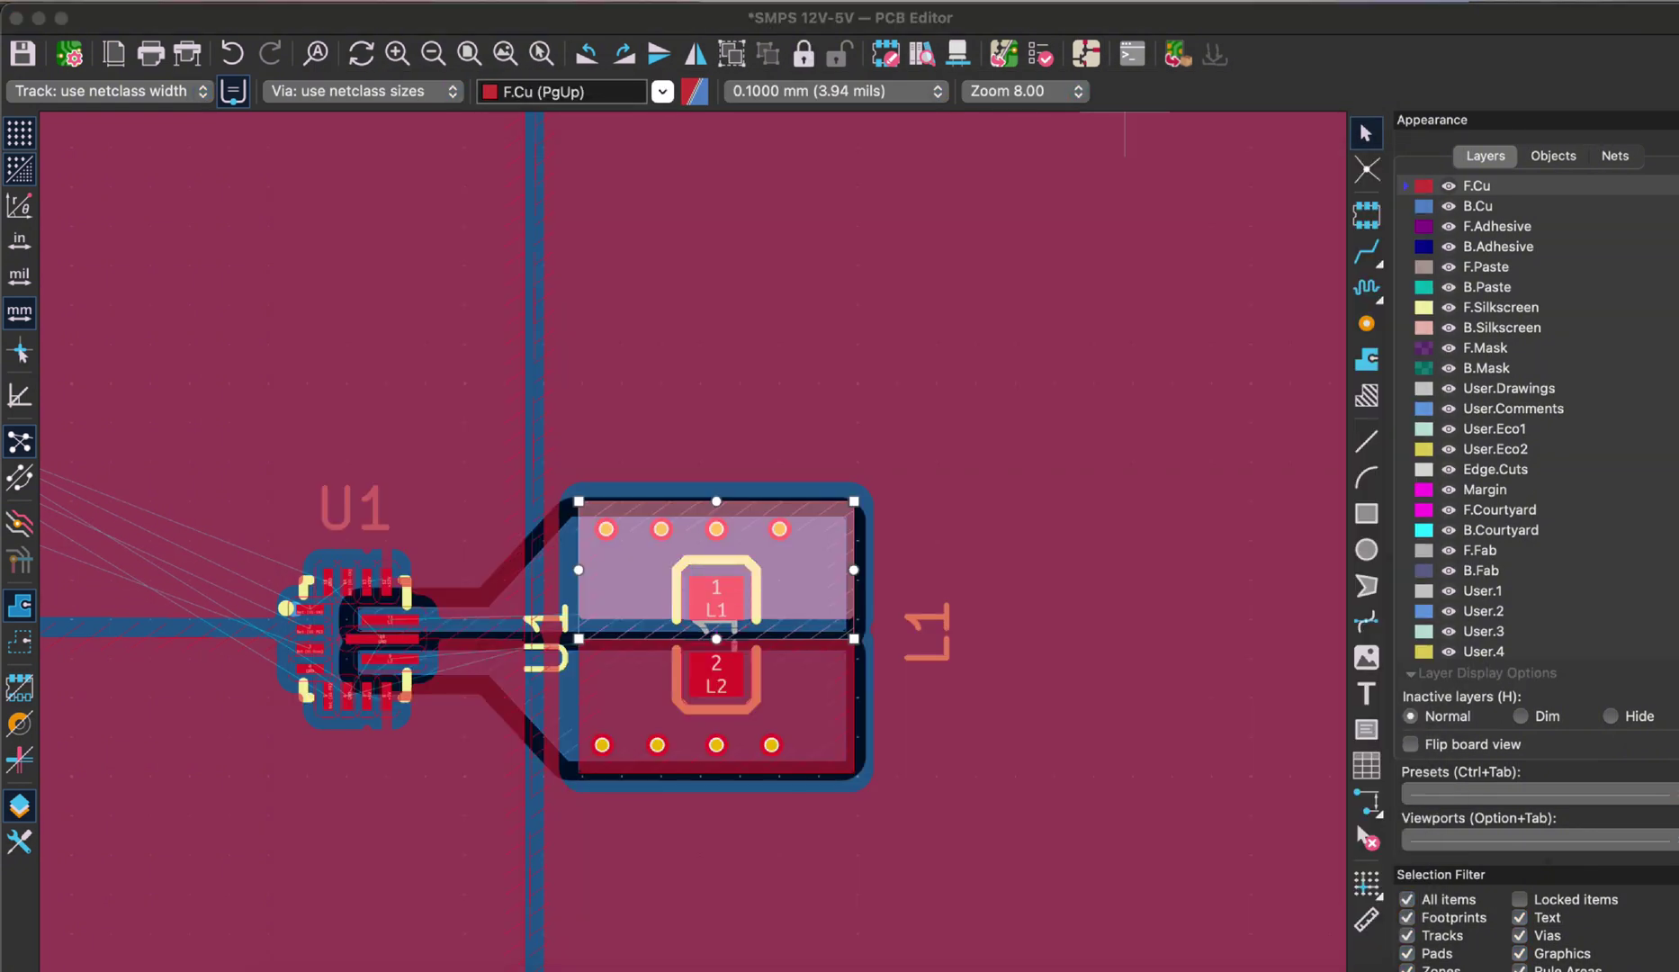
- Narrow the F.Cu zones around L1's two pads from the U1 side and shift both via rows inward, refilling the zones
scroll(693, 558, up, 3)
click(648, 659)
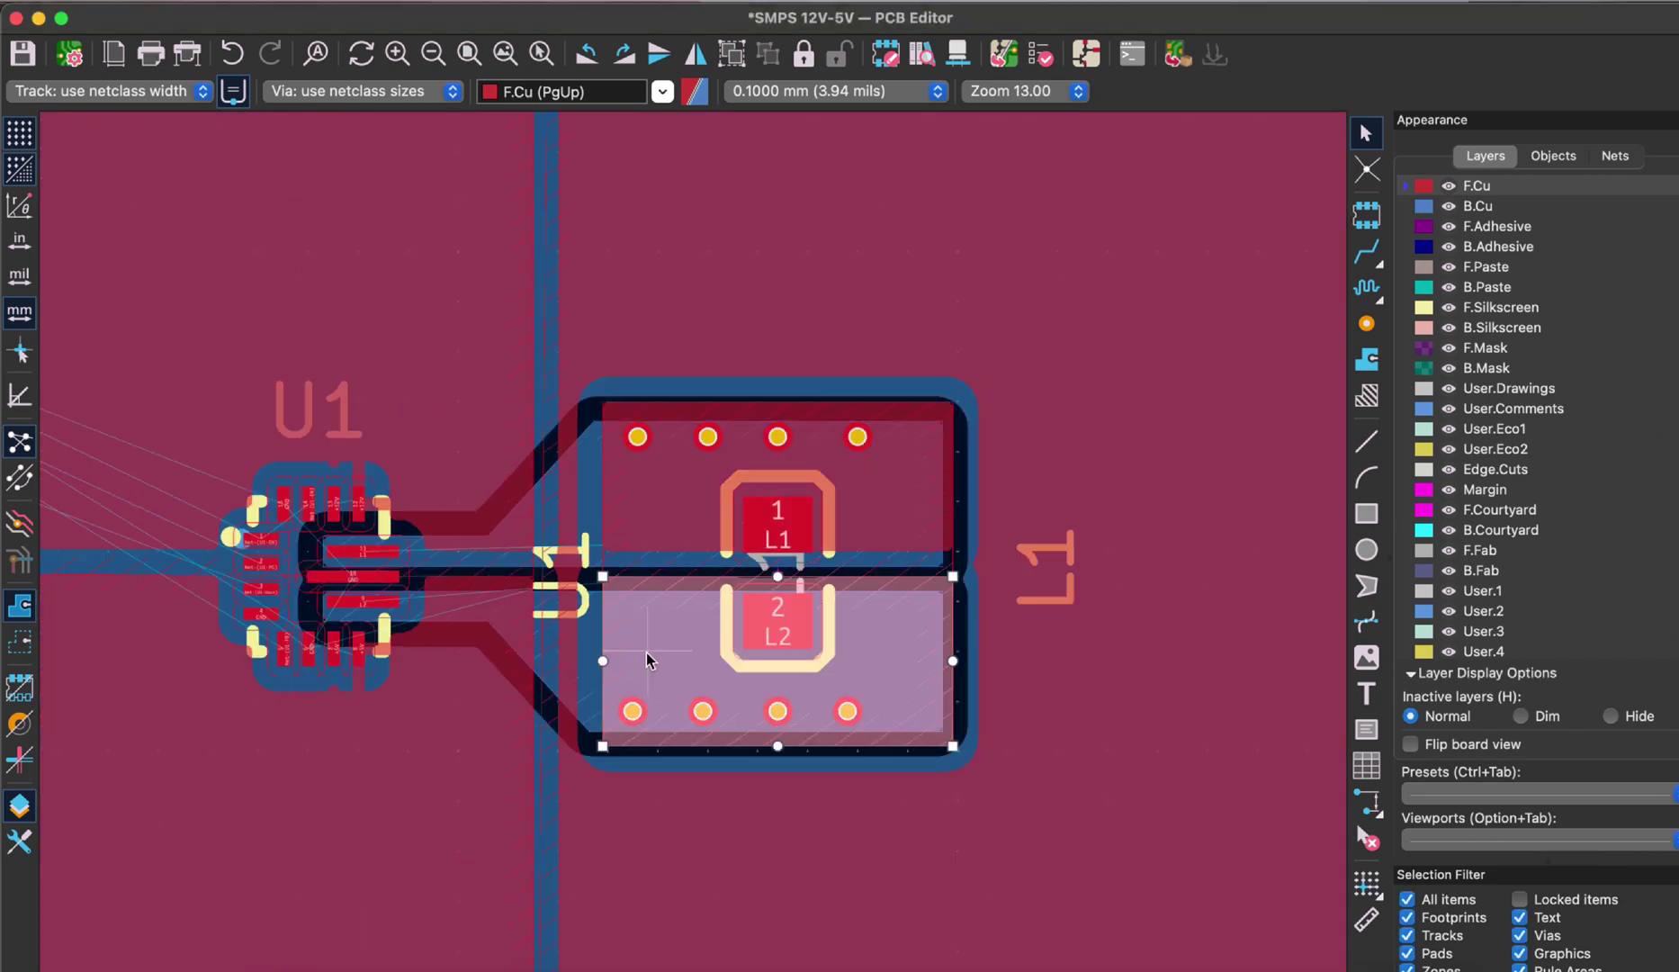
click(663, 504)
click(637, 436)
shift+click(708, 436)
click(652, 706)
shift+click(722, 709)
shift+click(868, 706)
key(b)
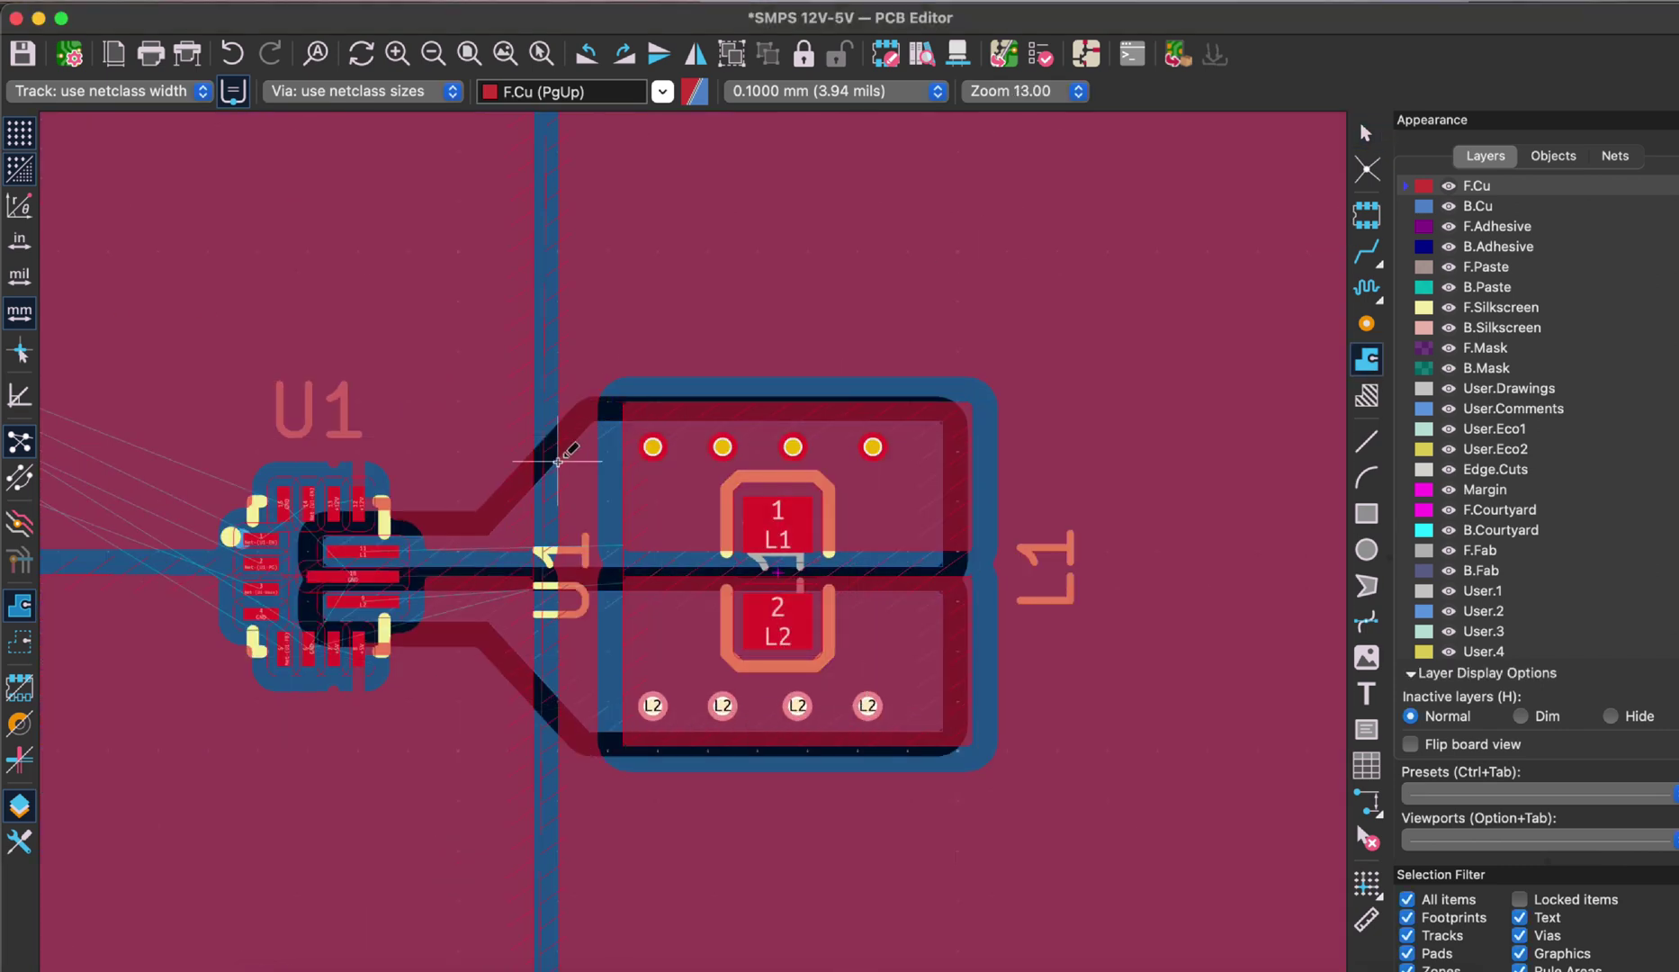
- Route a short GND track from U1 pad 10 toward L1
key(x)
click(374, 579)
click(519, 577)
key(Escape)
- Reshape the F.Cu GND zone with added corners so that it extends toward U1's middle pads
click(360, 572)
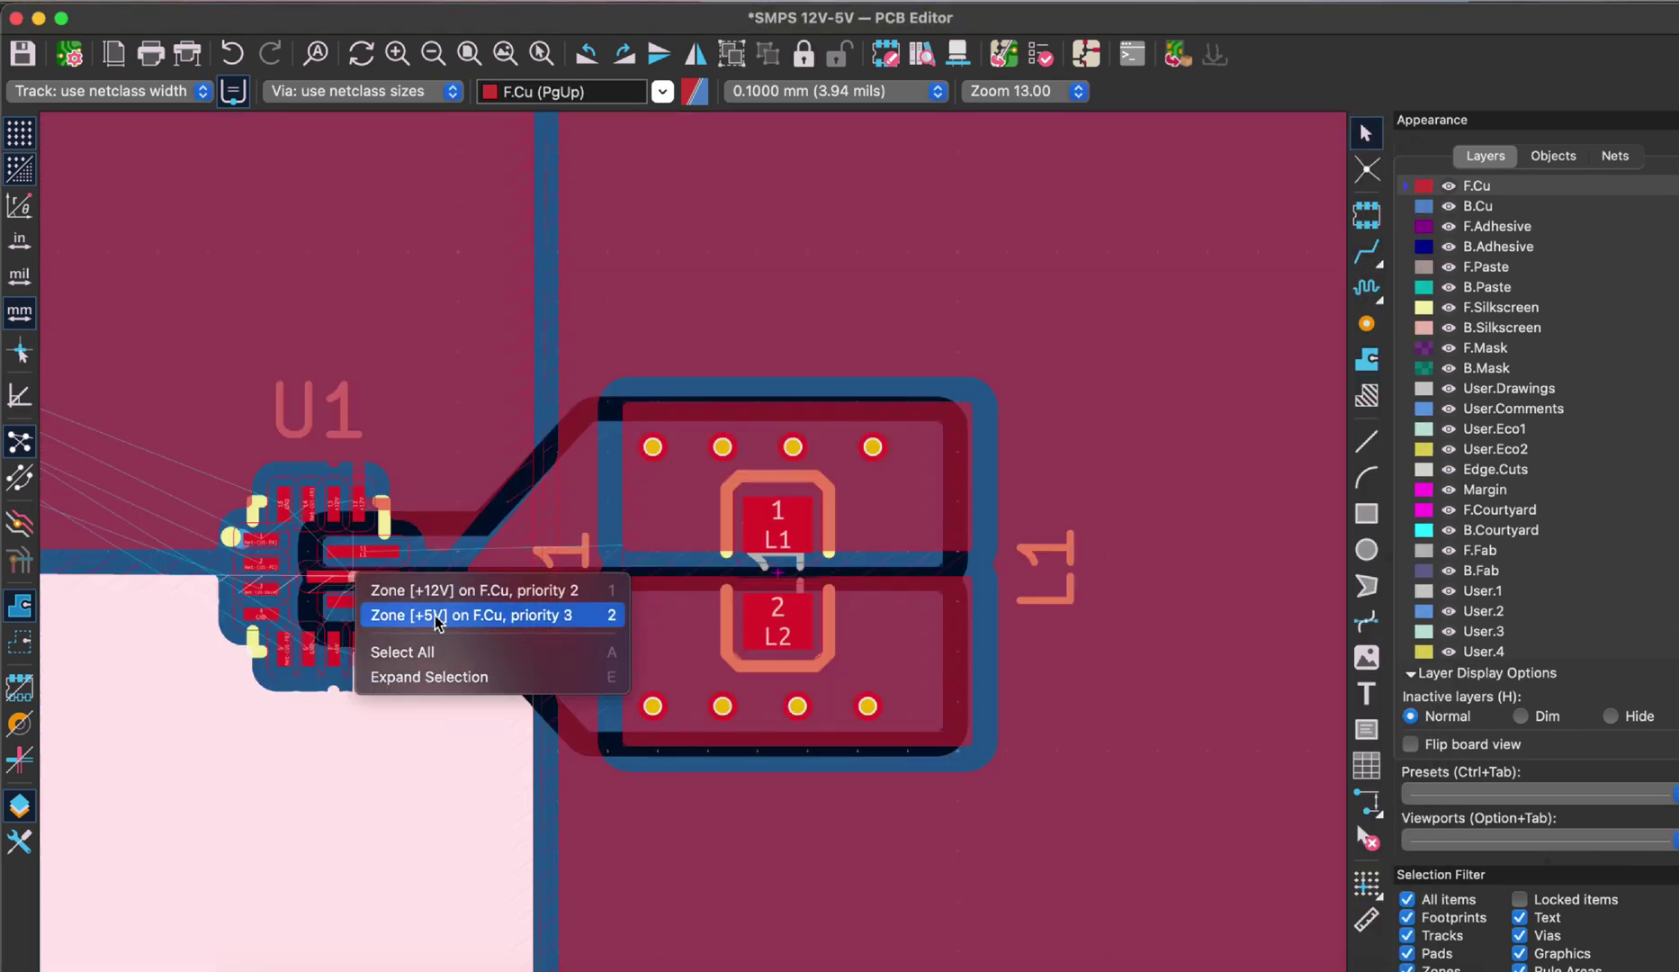
scroll(348, 588, up, 5)
click(358, 546)
key(w)
click(713, 518)
scroll(713, 518, up, 1)
right_click(698, 557)
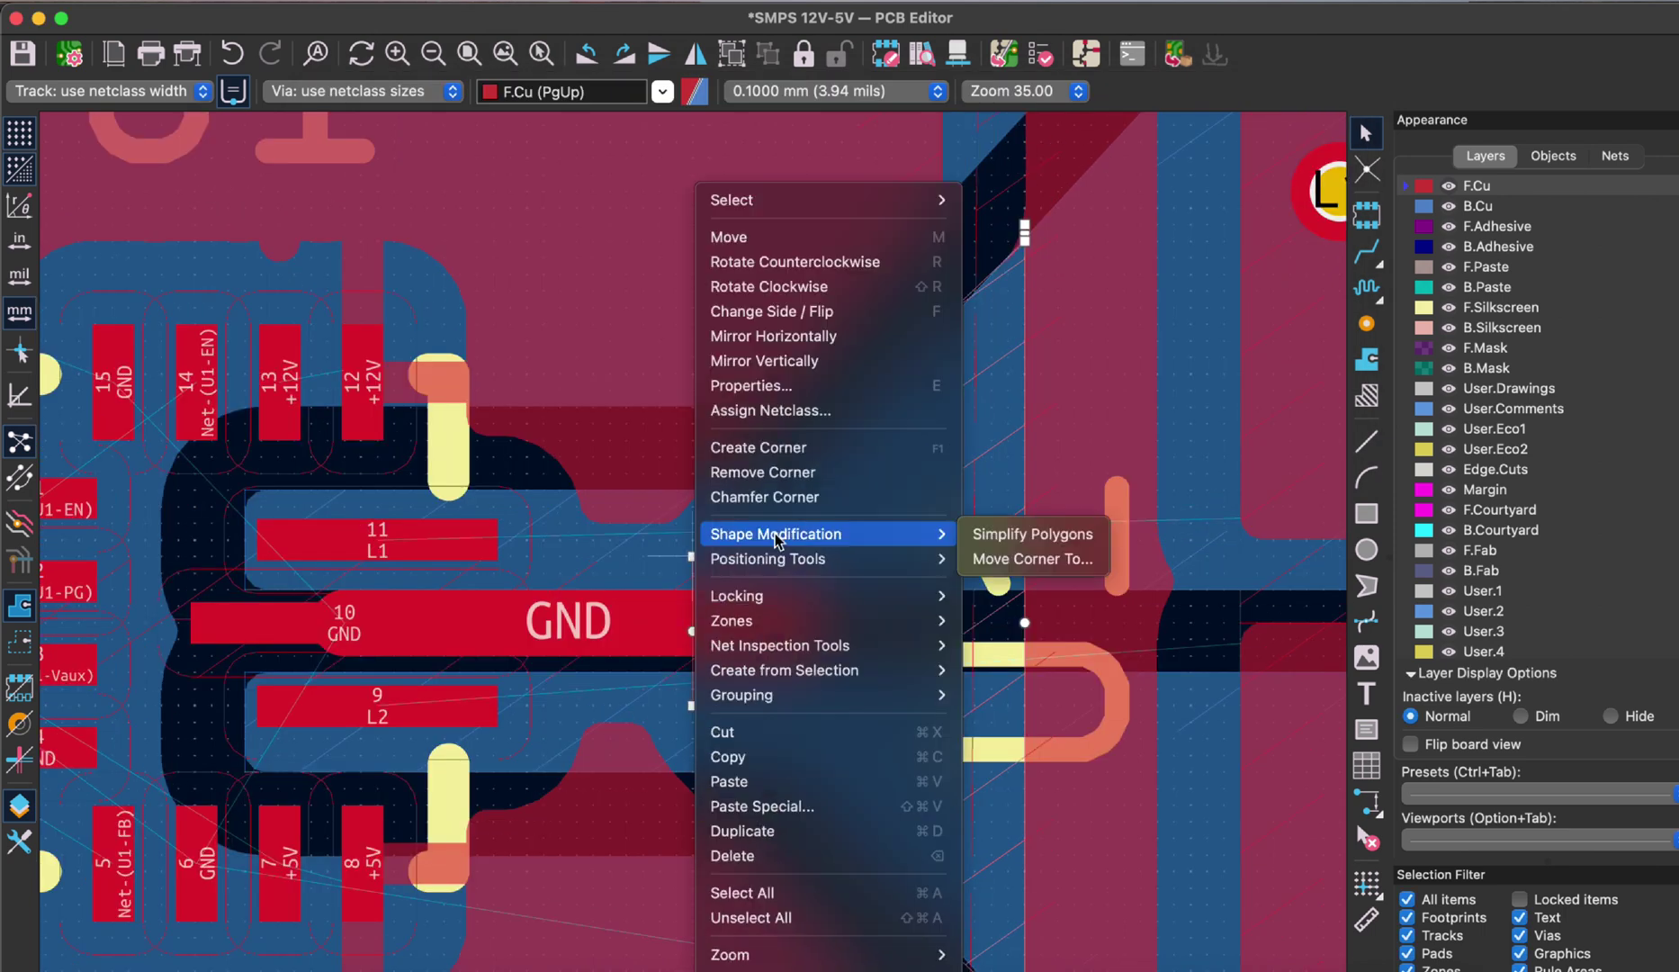
click(762, 447)
drag(693, 557, 709, 491)
key(Escape)
scroll(573, 574, down, 1)
click(848, 500)
drag(843, 676, 857, 734)
- Draw a rectangular GND copper zone on F.Cu across U1's middle pads, with priority 8 and solid pad connections
click(322, 481)
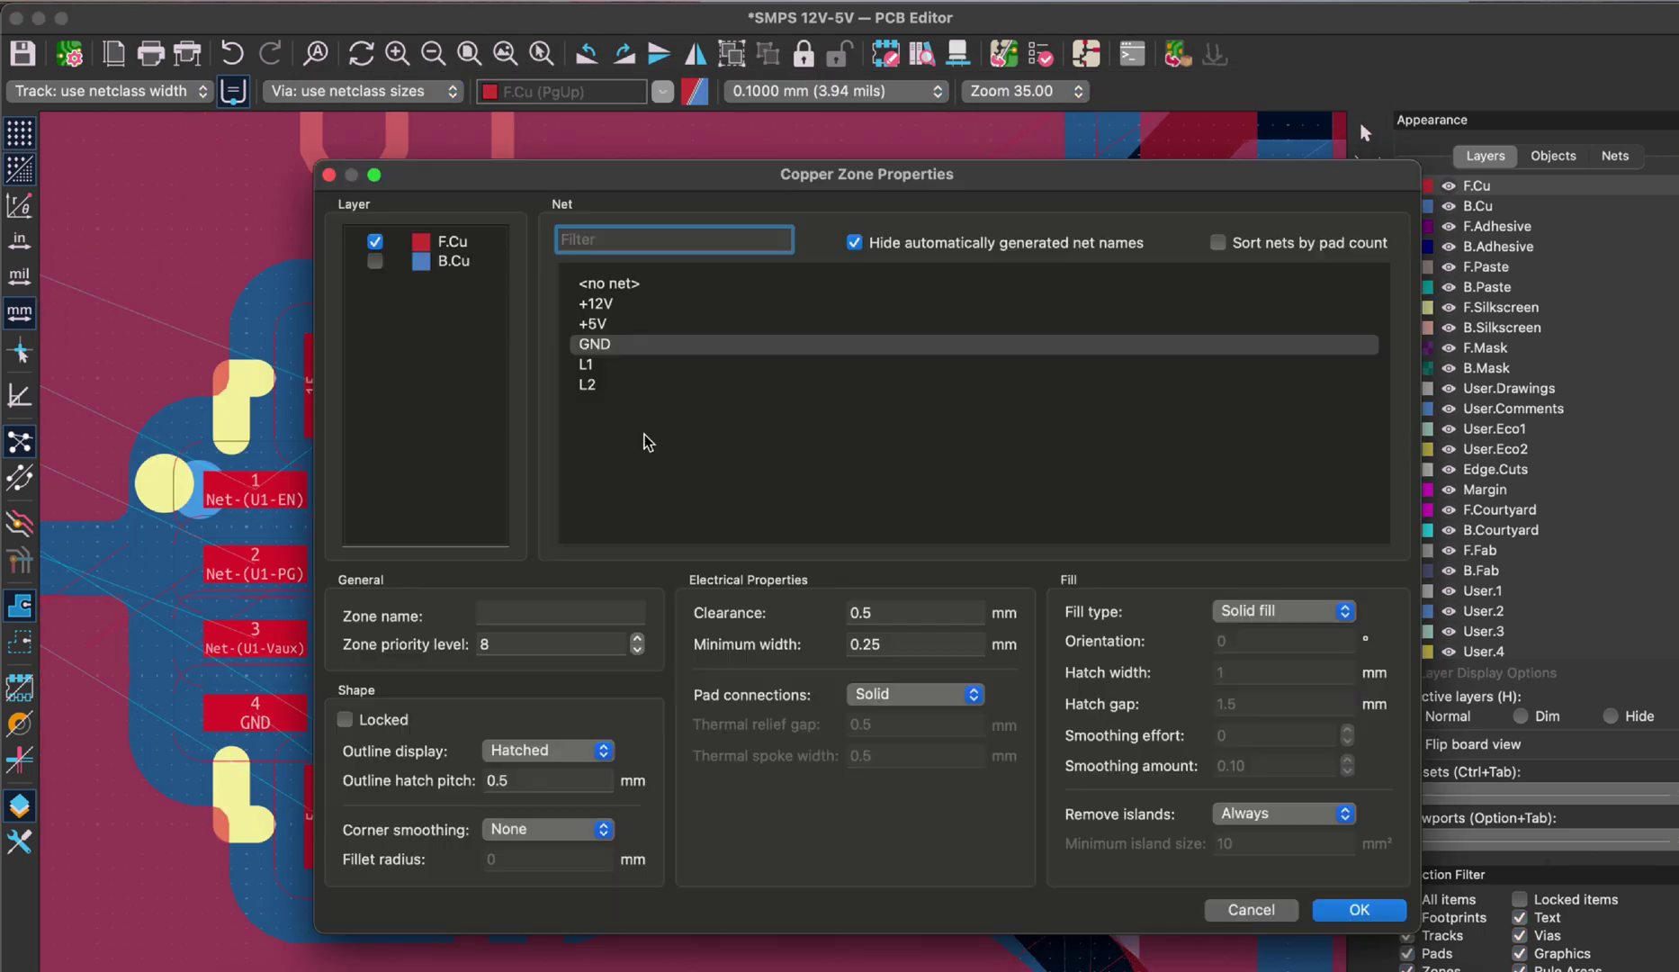
click(1357, 907)
click(321, 735)
click(856, 735)
click(856, 482)
click(322, 481)
- Narrow the GND track running out of U1 pad 10
key(x)
key(Escape)
click(684, 601)
key(e)
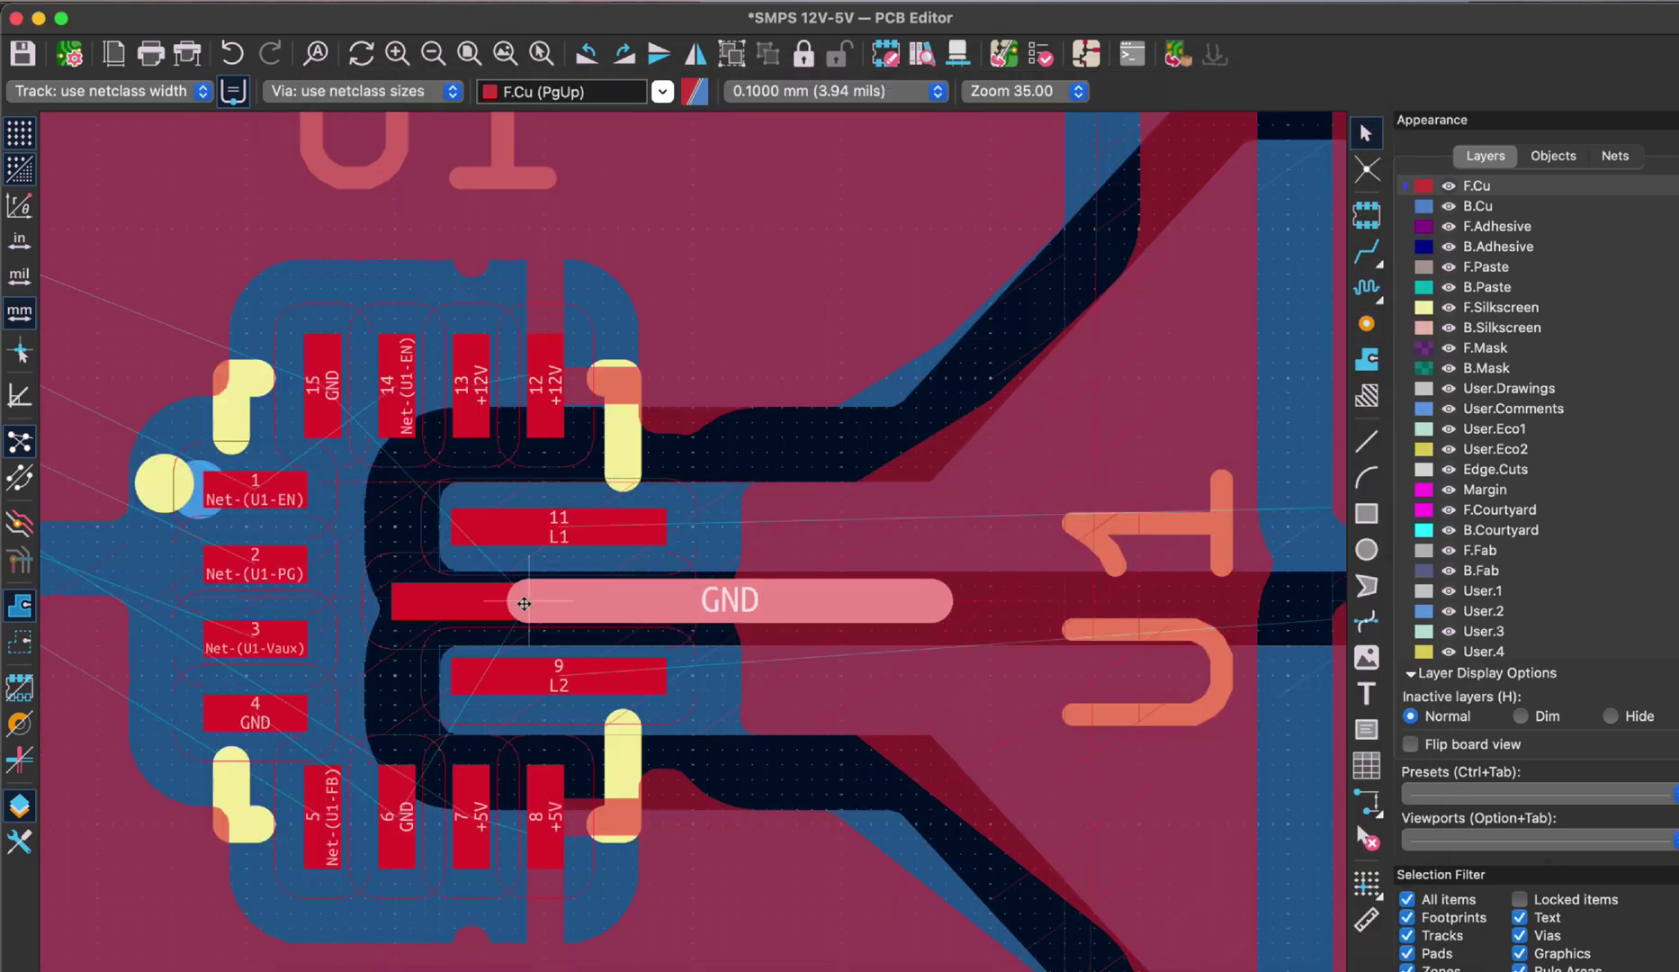
key(x)
key(Escape)
- Try to place vias on U1's GND pad 10 at the netclass size, and undo them
click(1365, 323)
click(529, 601)
click(410, 601)
key(super+z)
key(Escape)
- Add pre-defined via sizes to the board setup: 0.4 mm diameter with a 0.2 mm hole, and a 0.5 mm diameter
click(363, 91)
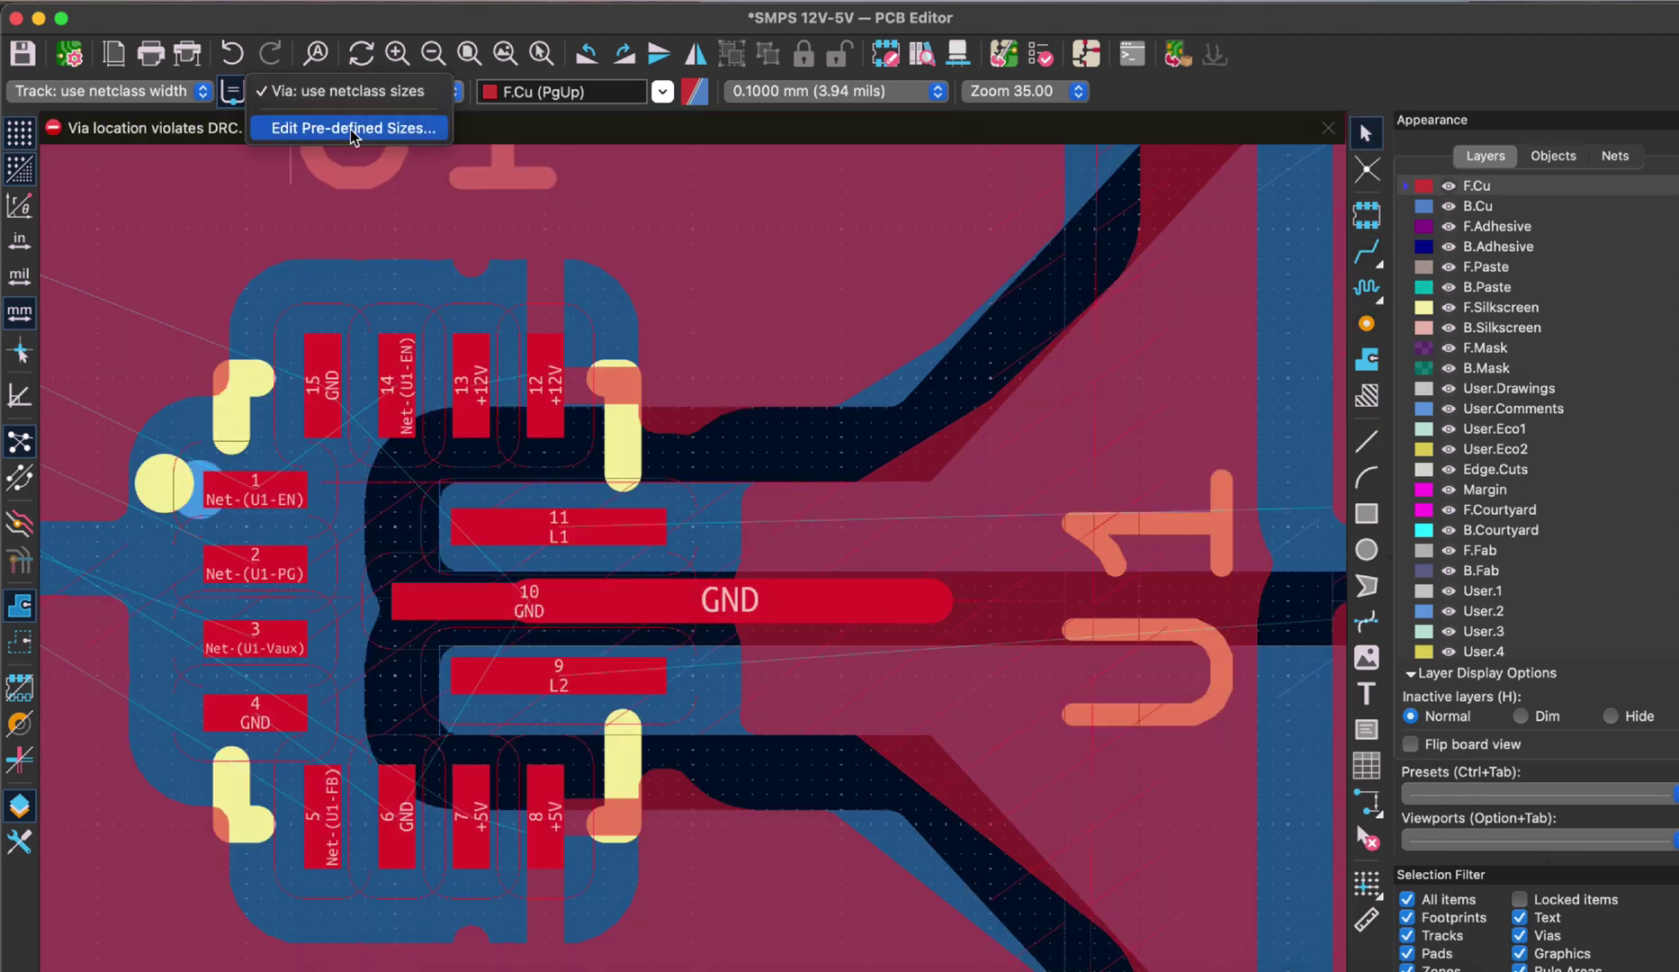
click(356, 130)
click(1366, 323)
key(Escape)
click(362, 91)
click(356, 130)
click(676, 803)
text(0.4)
key(Tab)
text(0.2)
click(675, 802)
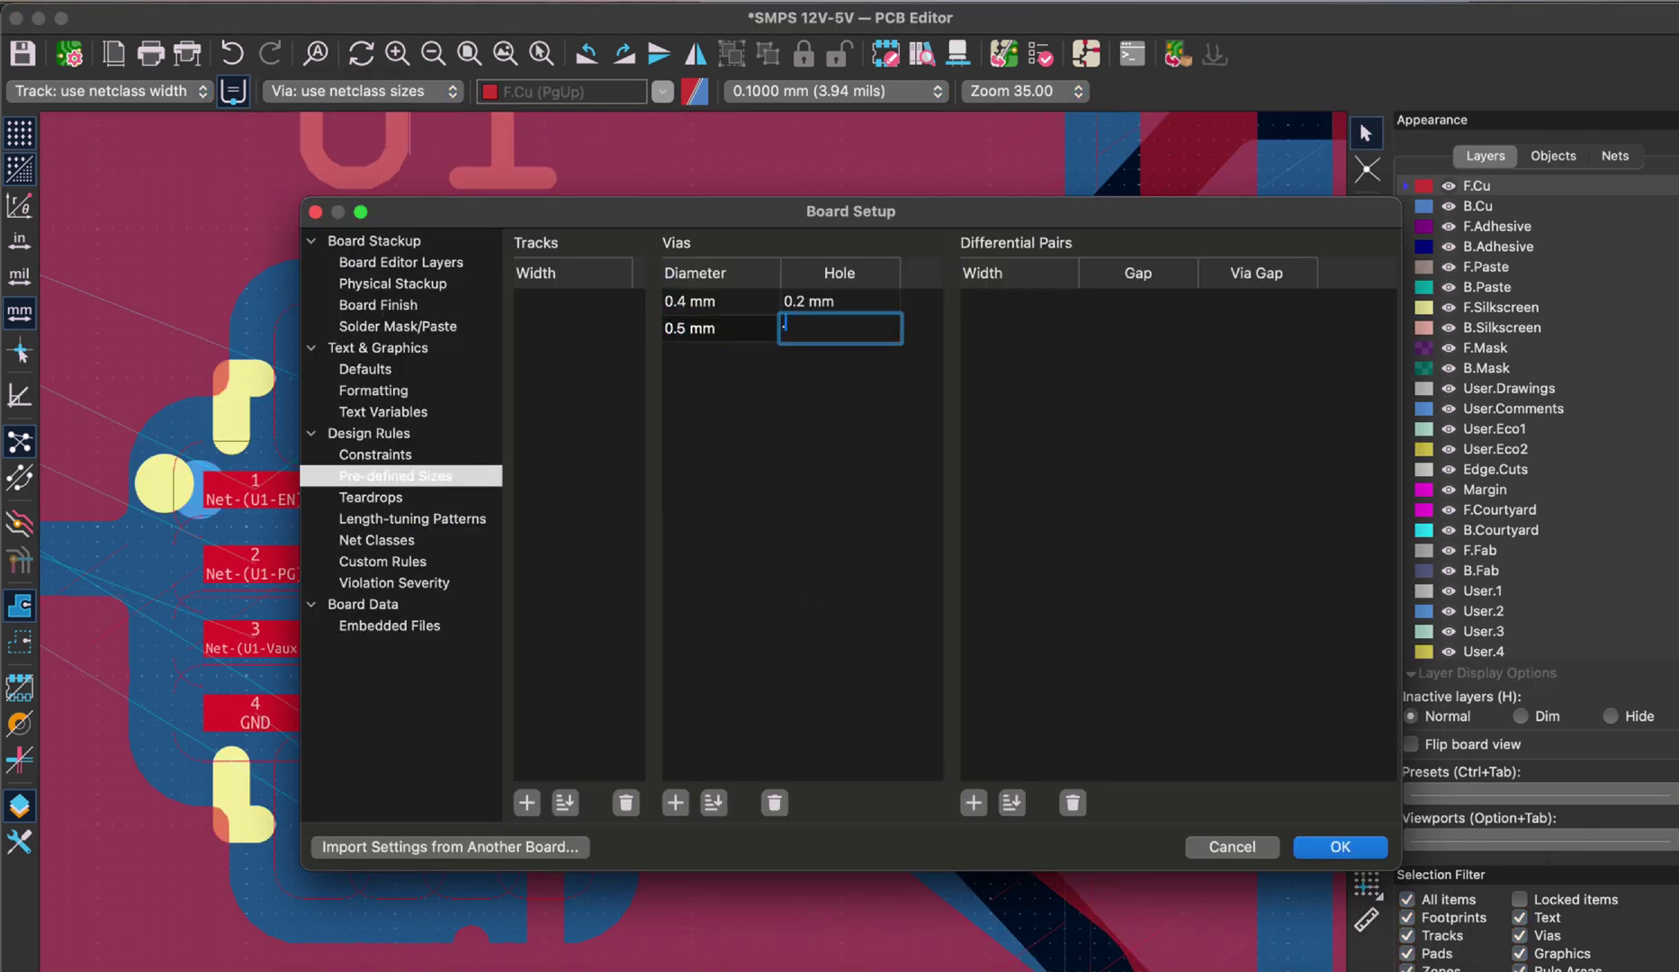
click(1339, 847)
- Choose the 0.4/0.2 mm via size and place vias on U1's L1, L2 and GND pads
click(363, 91)
click(1366, 323)
key(Escape)
click(864, 684)
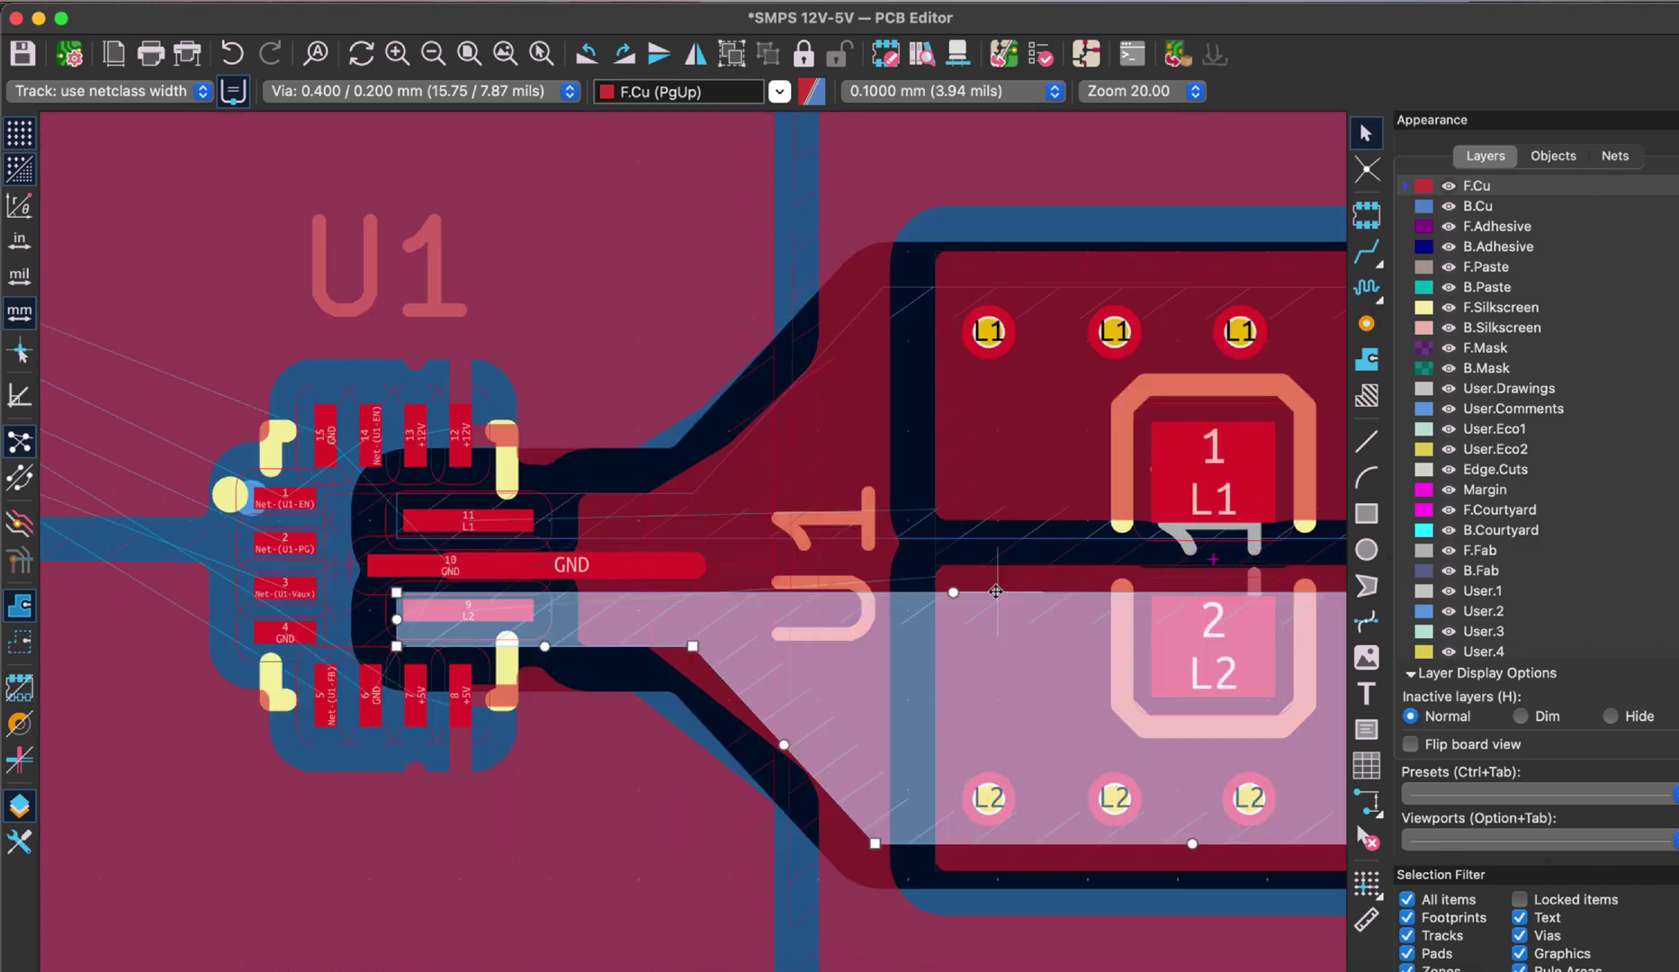
click(1366, 323)
click(694, 625)
key(Escape)
- Position capacitors C3 and C4 between U1 and L1, and move C3's reference text clear of the pads
click(694, 555)
key(m)
click(633, 486)
drag(633, 487, 607, 347)
scroll(607, 347, up, 3)
click(843, 589)
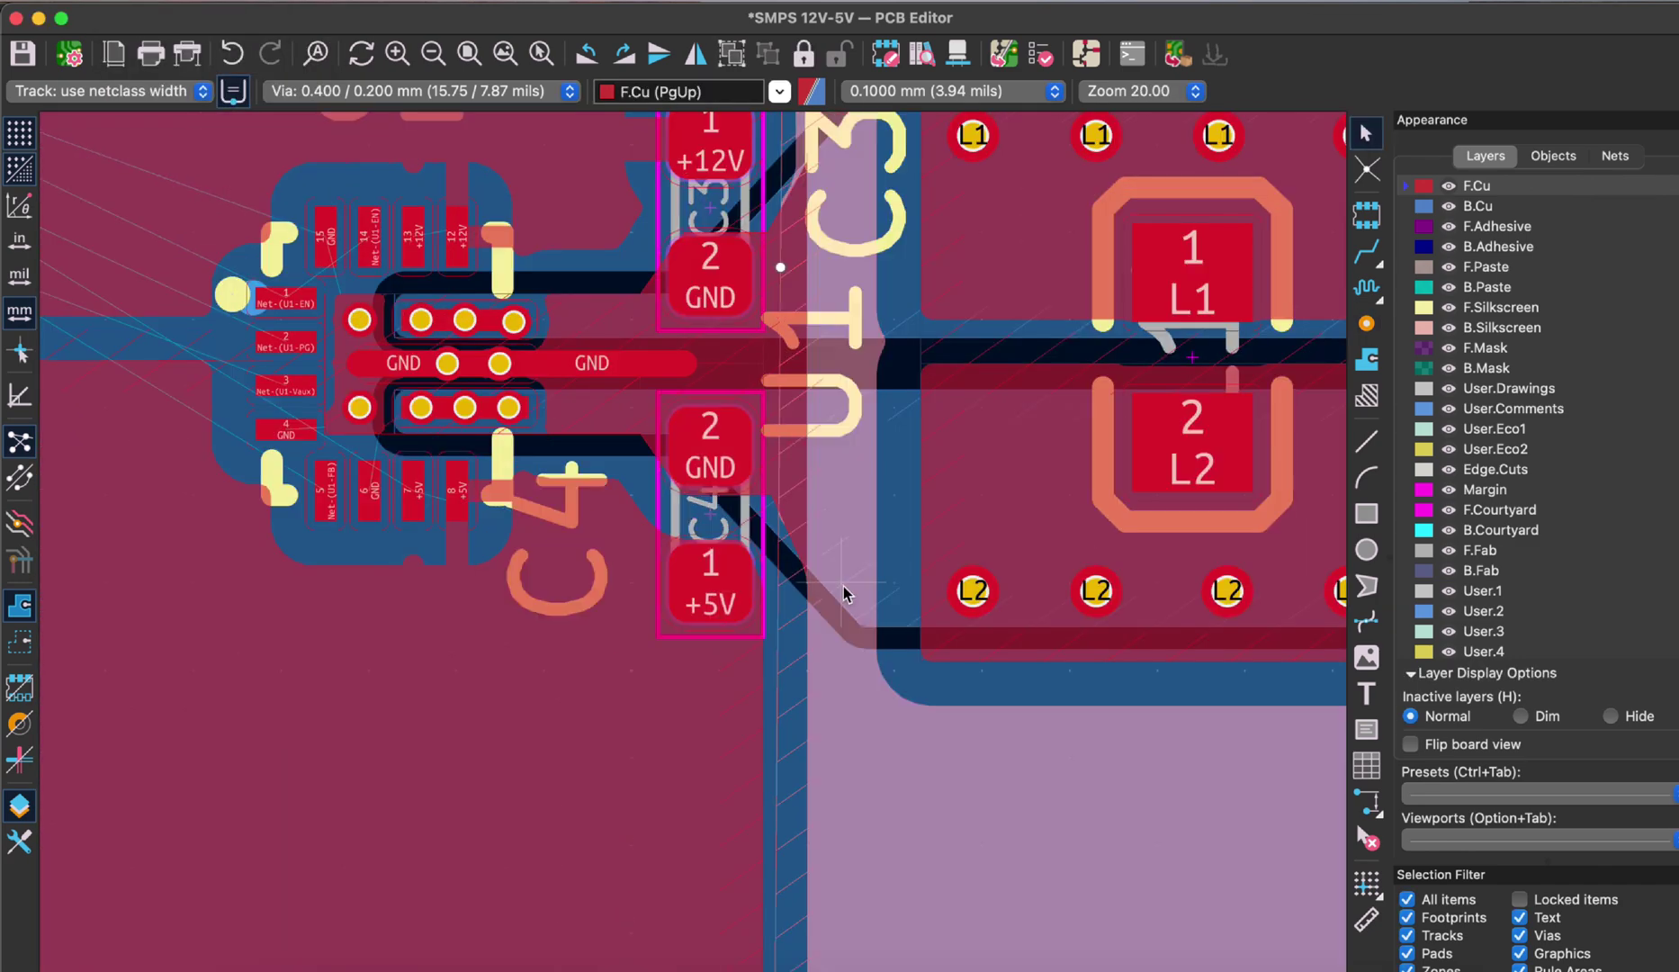
- Route a GND track from U1 pad 15 up and away from the chip, ending it with a GND via
scroll(843, 588, up, 2)
click(1366, 252)
click(630, 487)
click(562, 329)
click(1366, 323)
click(562, 329)
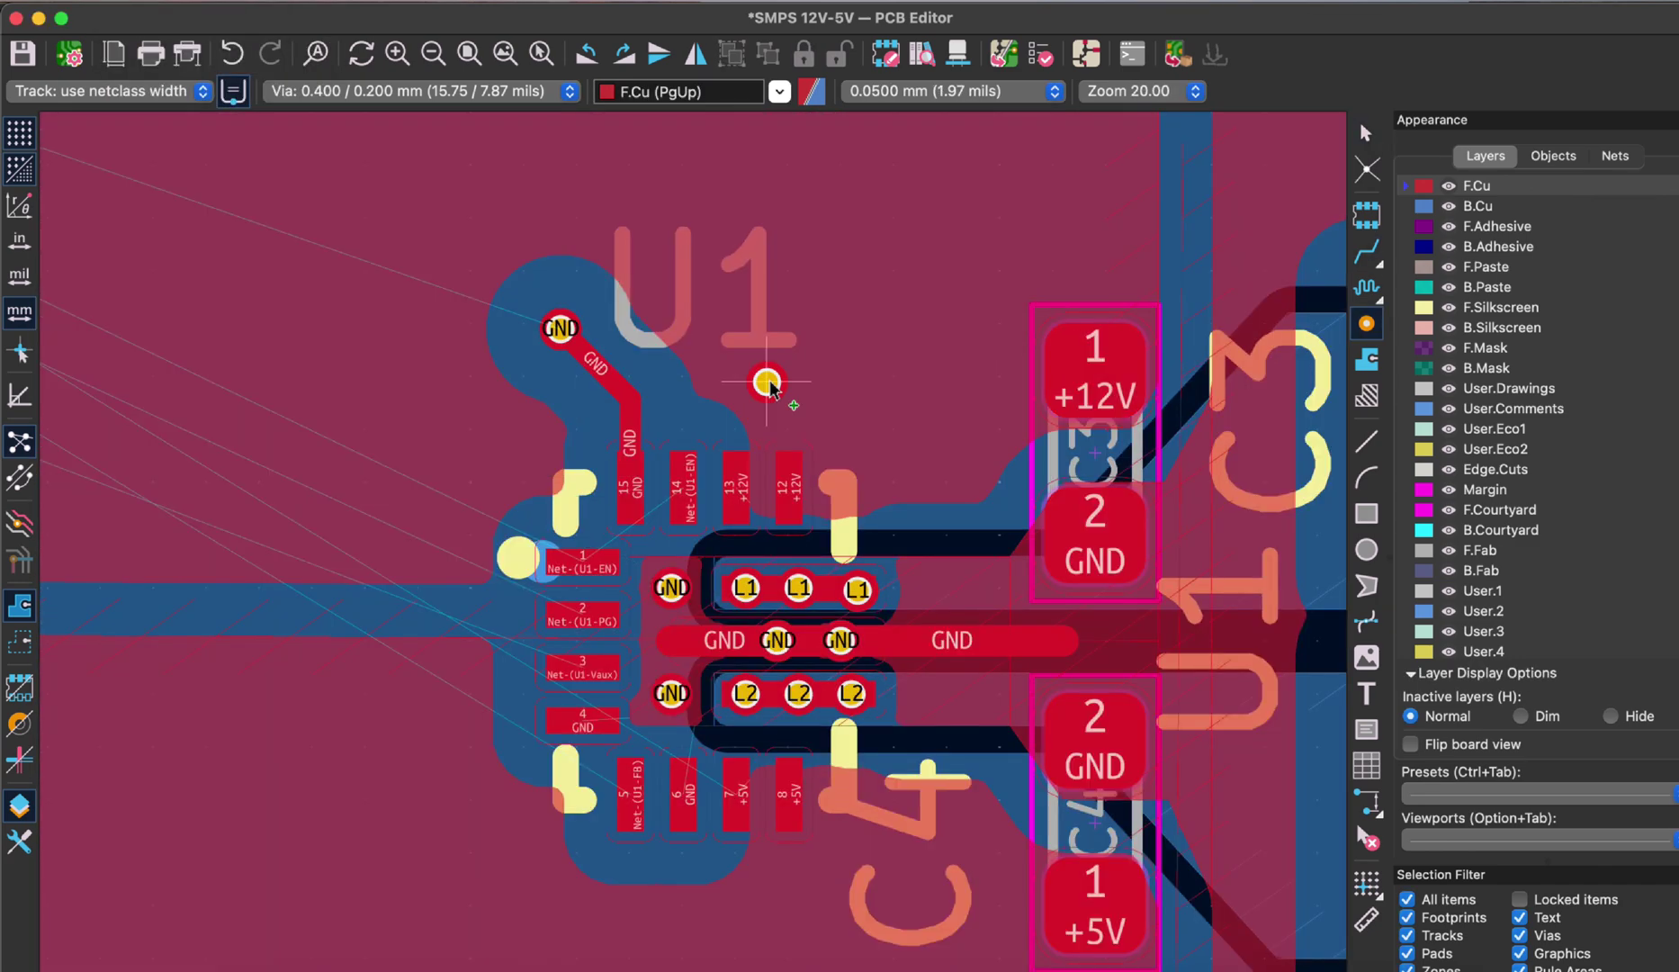
- Bring resistor R1 over from the unplaced parts and edit its properties
click(1365, 252)
click(582, 562)
scroll(694, 558, down, 3)
key(Escape)
scroll(694, 558, down, 8)
scroll(521, 847, up, 10)
click(711, 599)
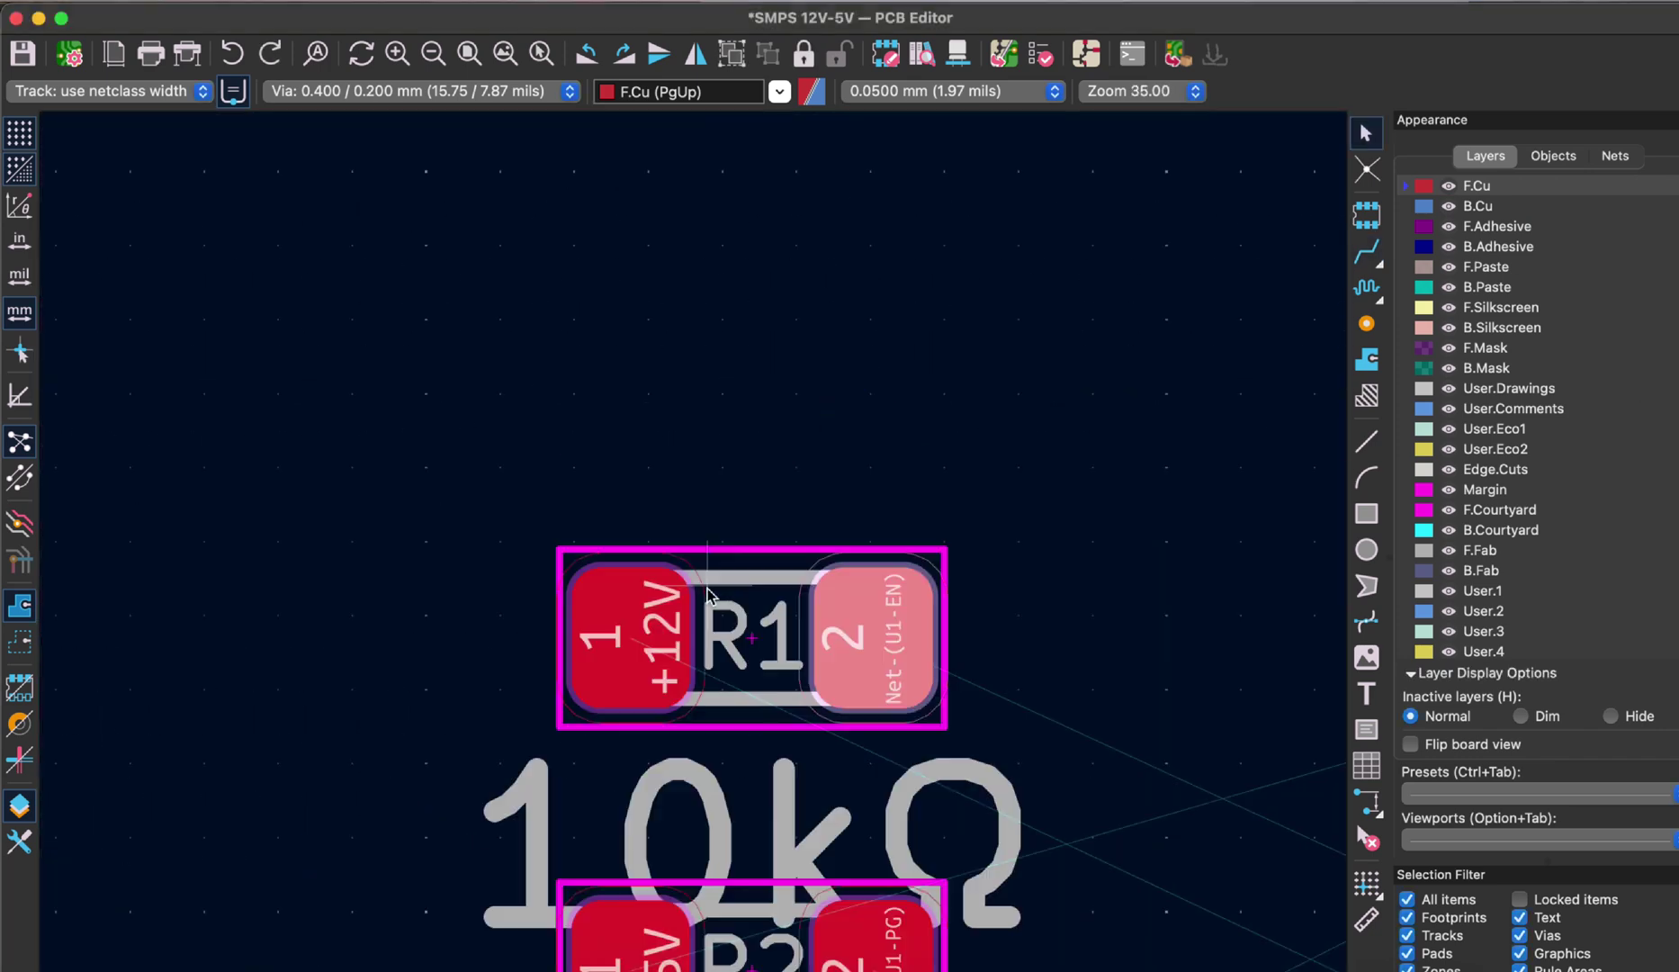
key(m)
key(e)
click(1240, 874)
- Route R1 pad 2 to U1's EN pads and place a +12V via on R1 pad 1
click(822, 554)
click(998, 564)
scroll(822, 553, up, 3)
click(363, 563)
click(1366, 323)
click(277, 559)
key(Escape)
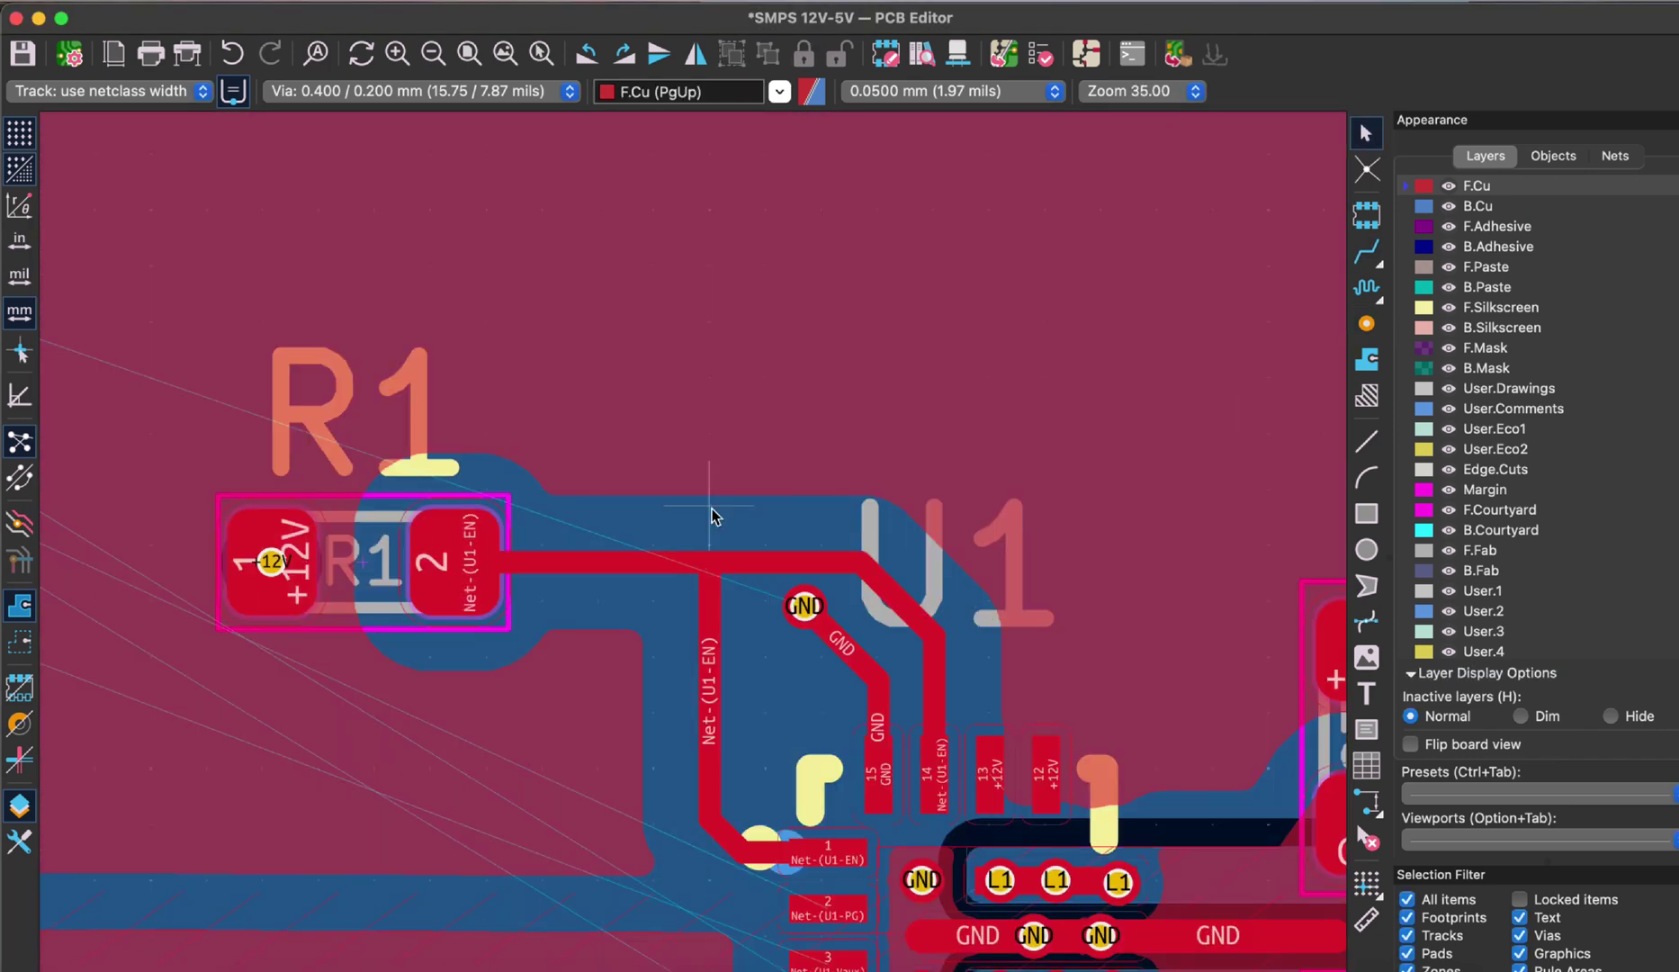
- Switch to the schematic editor, label U1's power-good net PG, and update the PCB from the schematic
click(464, 1)
click(512, 47)
click(1649, 537)
text(PG)
click(1403, 502)
click(427, 1)
click(512, 23)
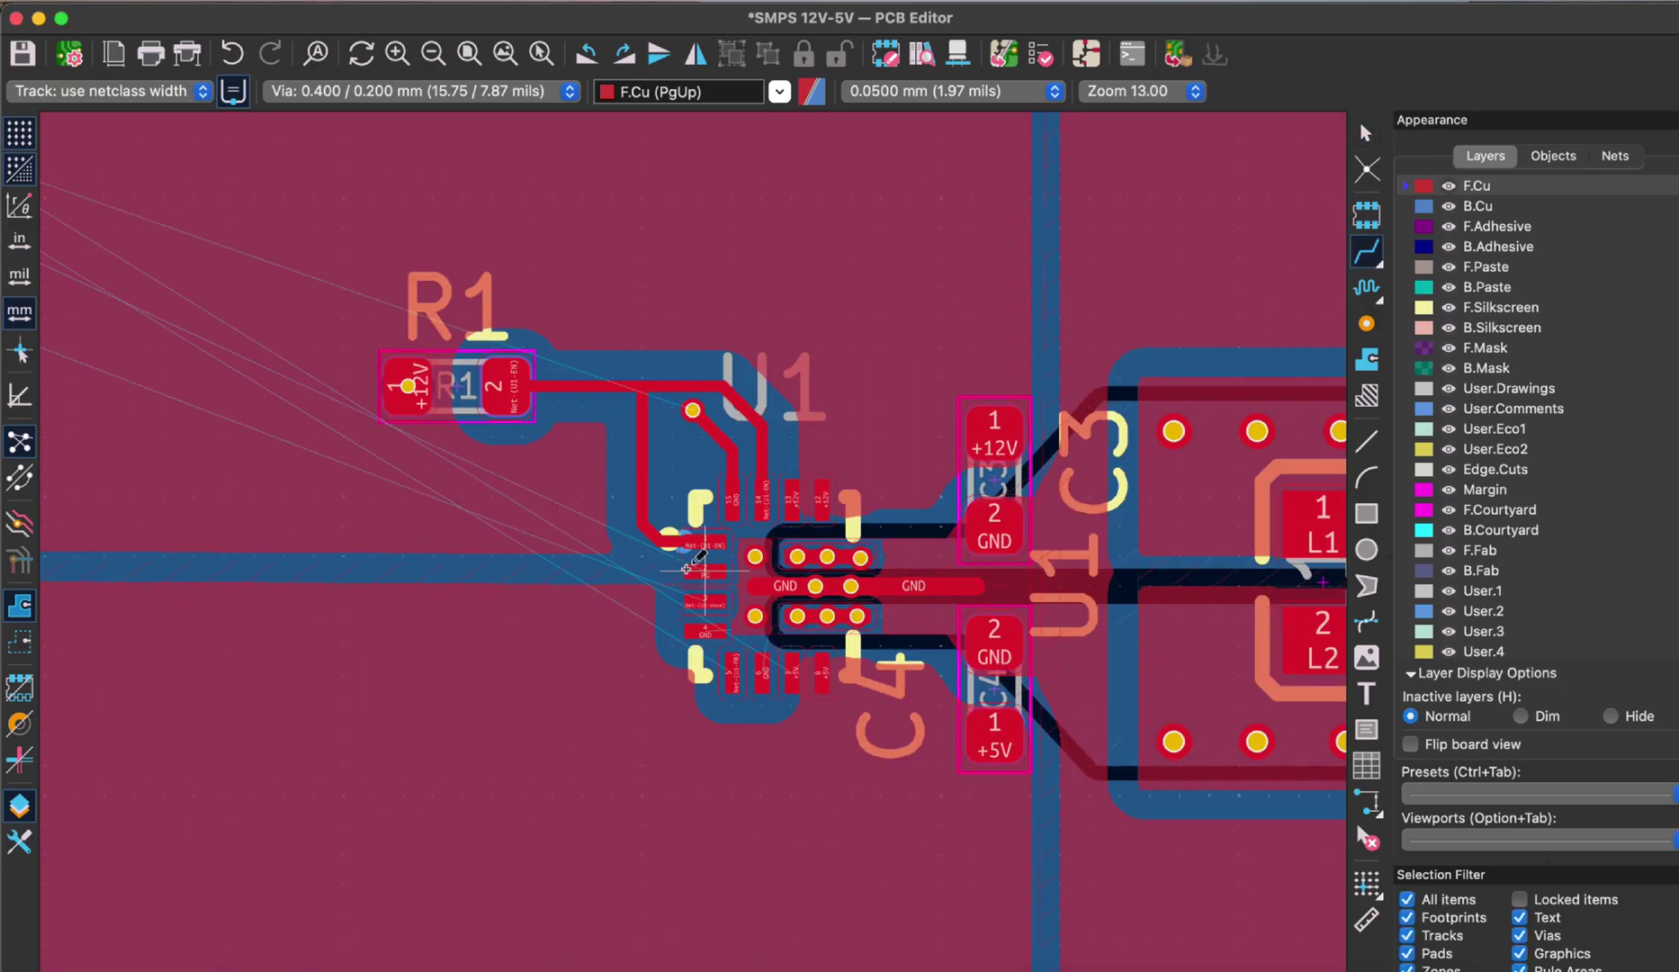
- Add the net label Vaux to U1's auxiliary supply net in the schematic
click(512, 47)
click(889, 495)
text(Vaux)
scroll(660, 585, up, 1)
- Move the next unplaced component over to U1
key(x)
click(506, 554)
key(Escape)
scroll(693, 554, down, 5)
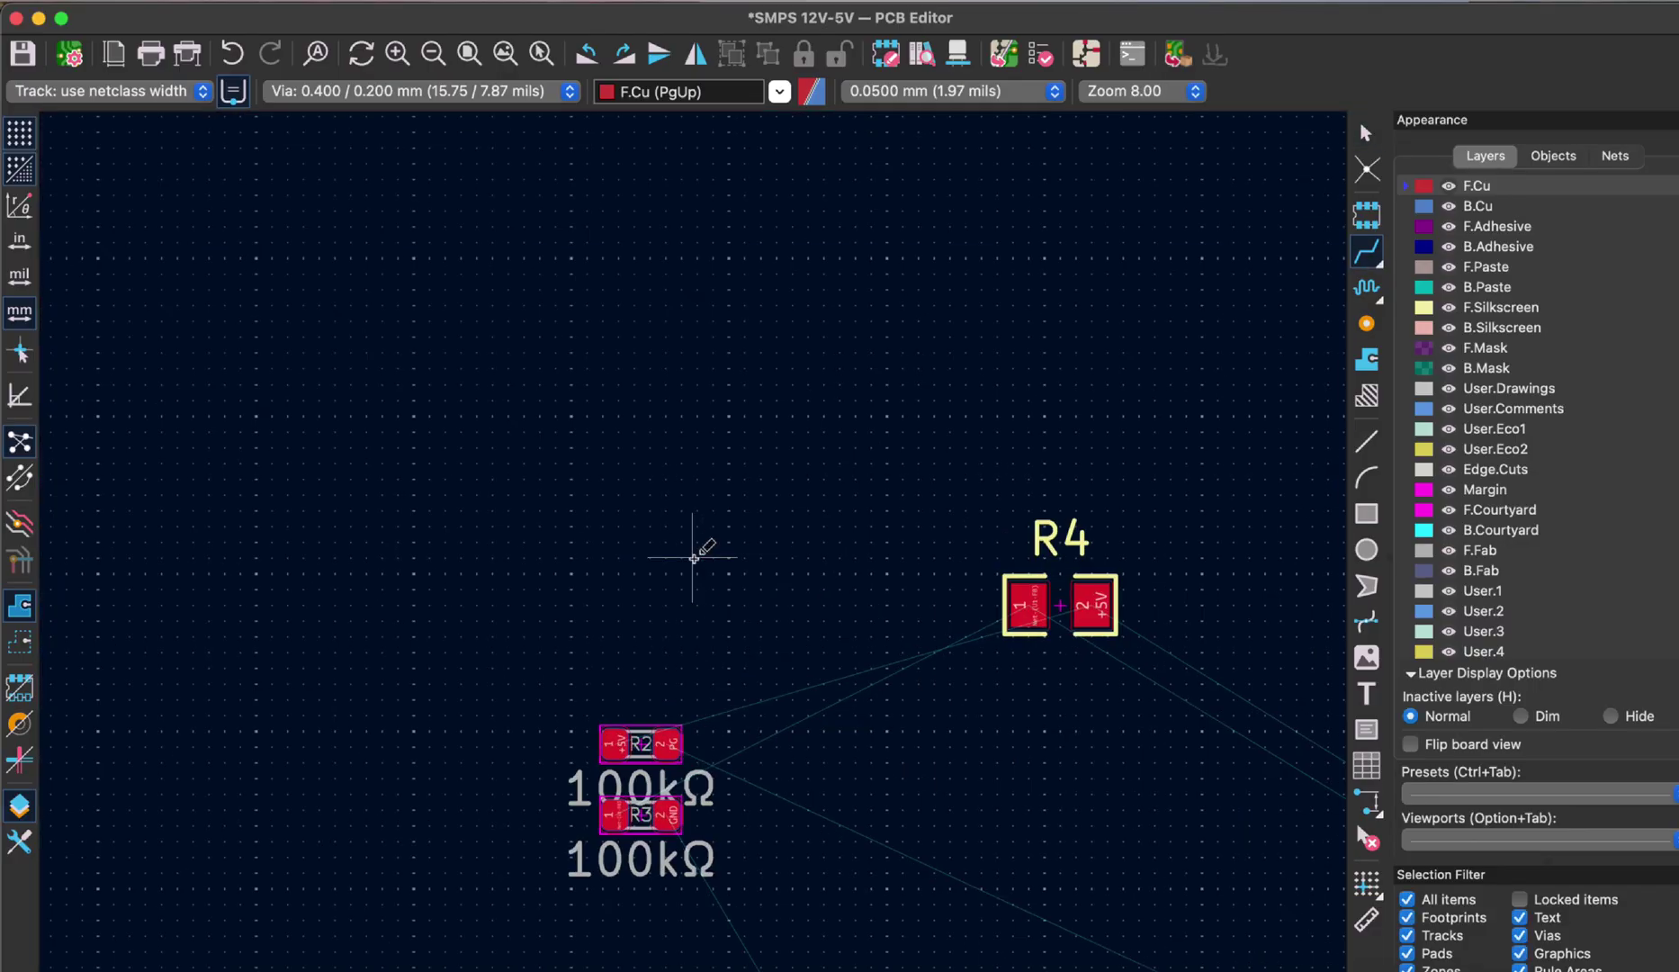
key(m)
scroll(693, 554, down, 7)
scroll(862, 637, up, 10)
click(623, 564)
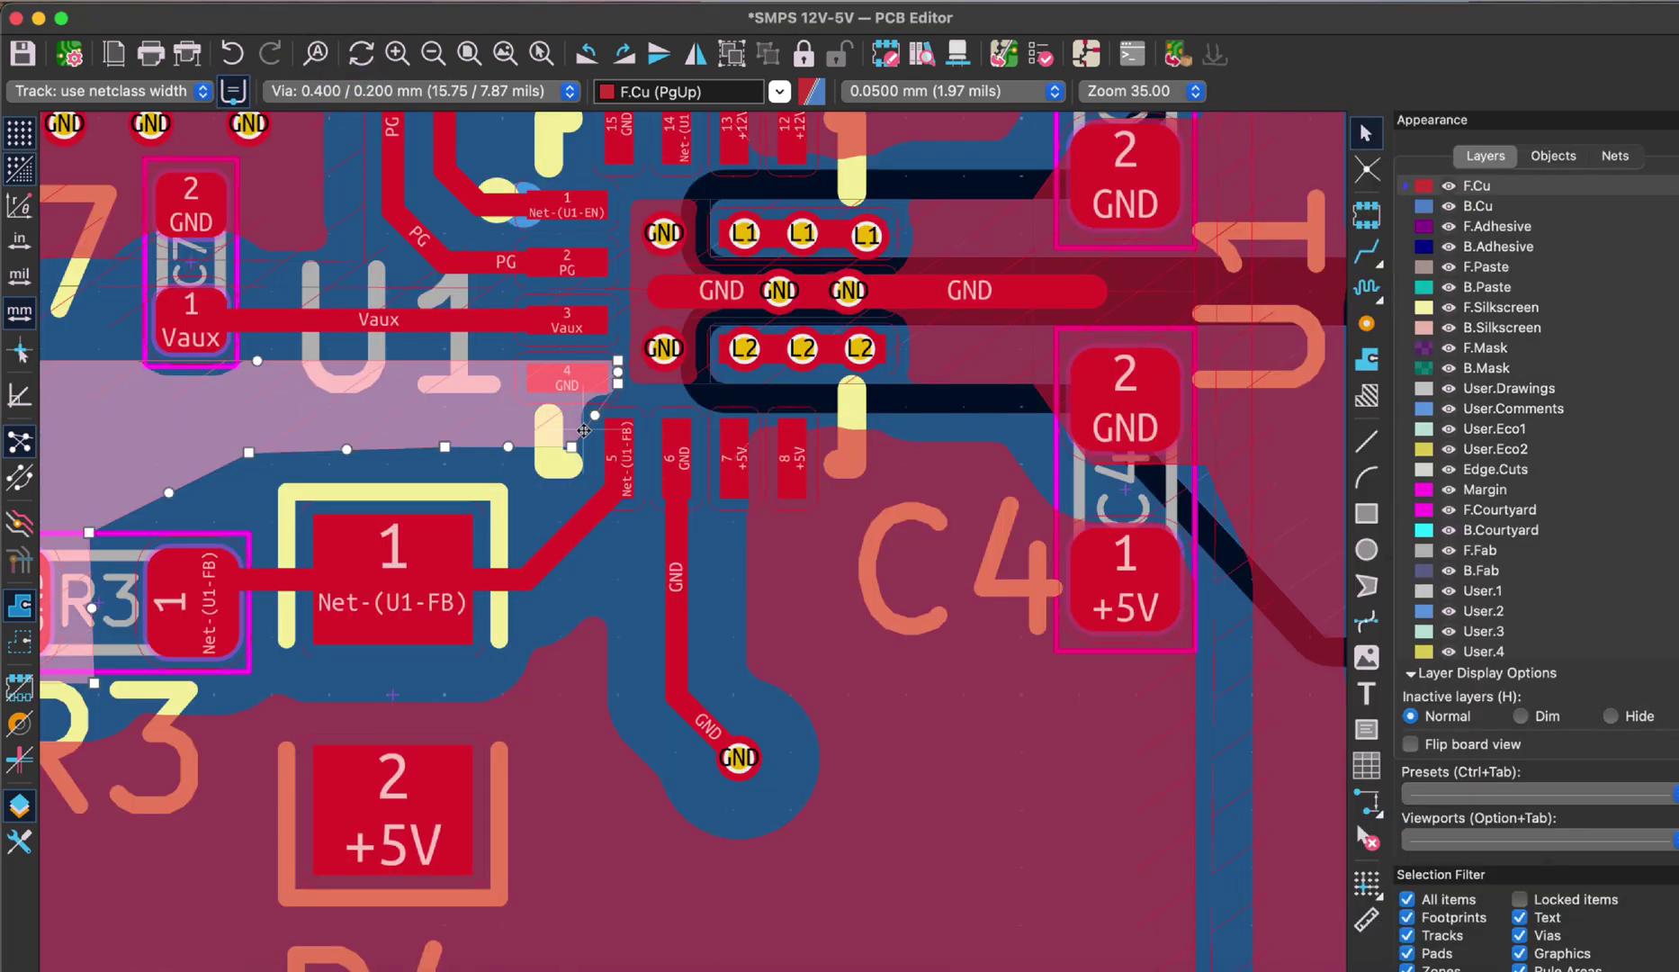
- Refill the copper zones and reposition the GND via connected to U1 pad 15
key(b)
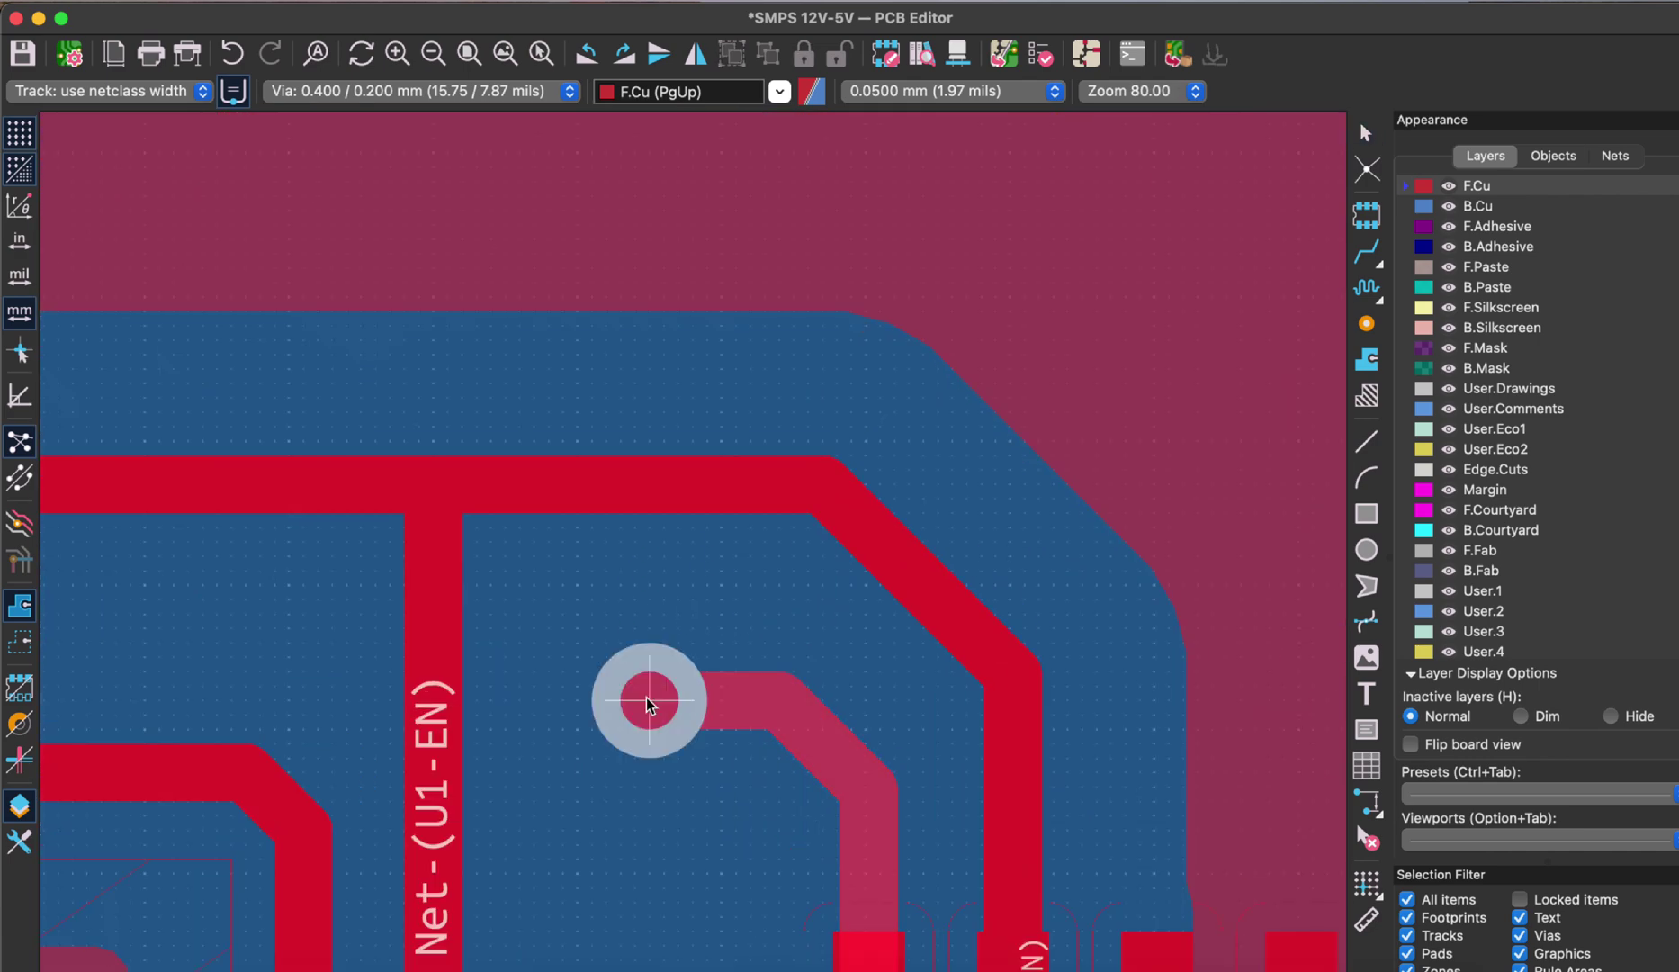
click(650, 700)
scroll(673, 558, down, 10)
scroll(756, 522, up, 3)
- Add a "-" polarity text near the lower edge of the board and inspect the connectors in the 3D viewer
key(super+a)
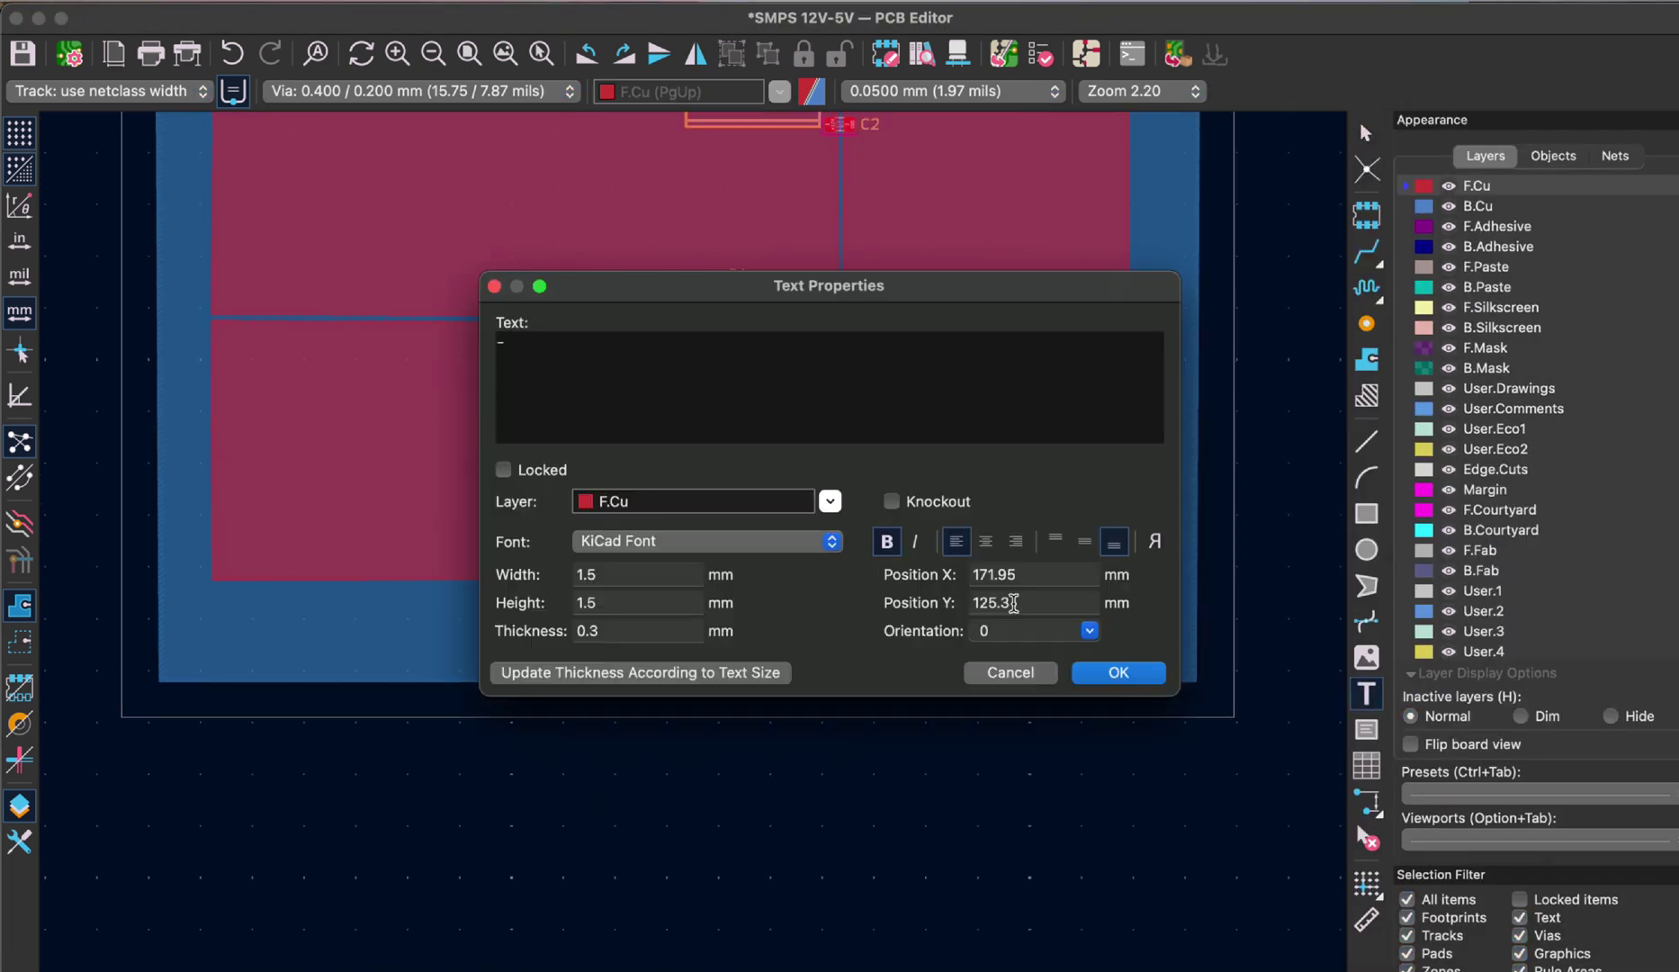
key(Return)
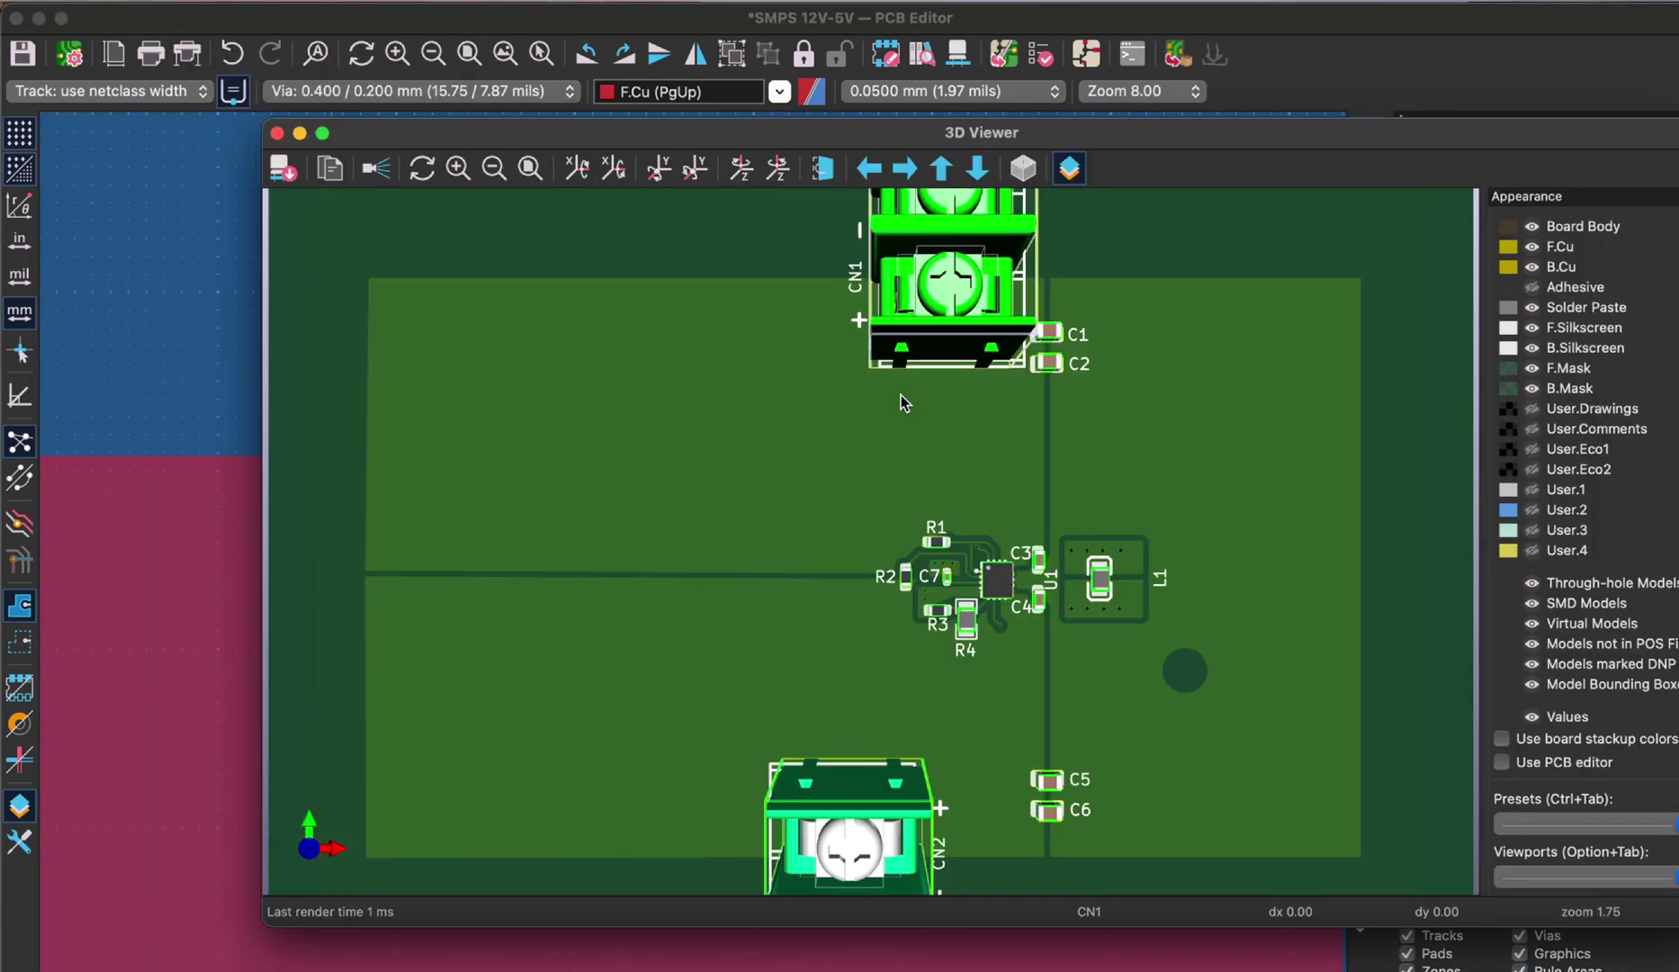
scroll(911, 547, up, 5)
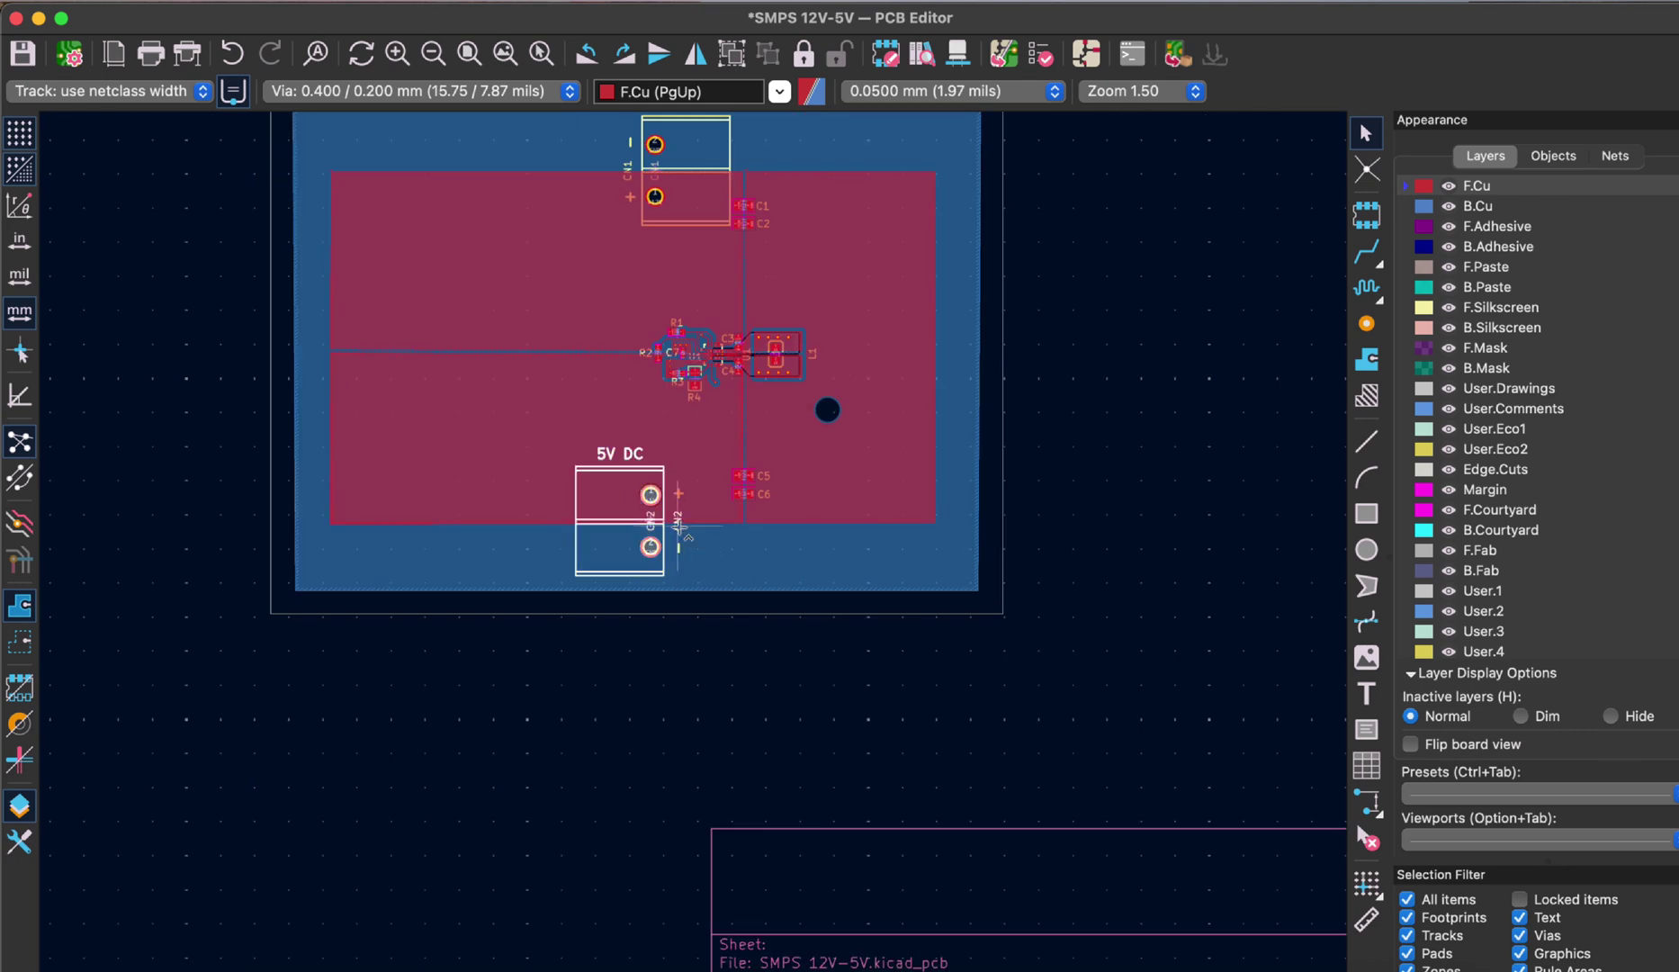
- Move connector CN2 with its 5V DC label closer to capacitors C5 and C6
click(707, 548)
scroll(683, 540, up, 4)
scroll(663, 580, up, 6)
scroll(684, 576, down, 8)
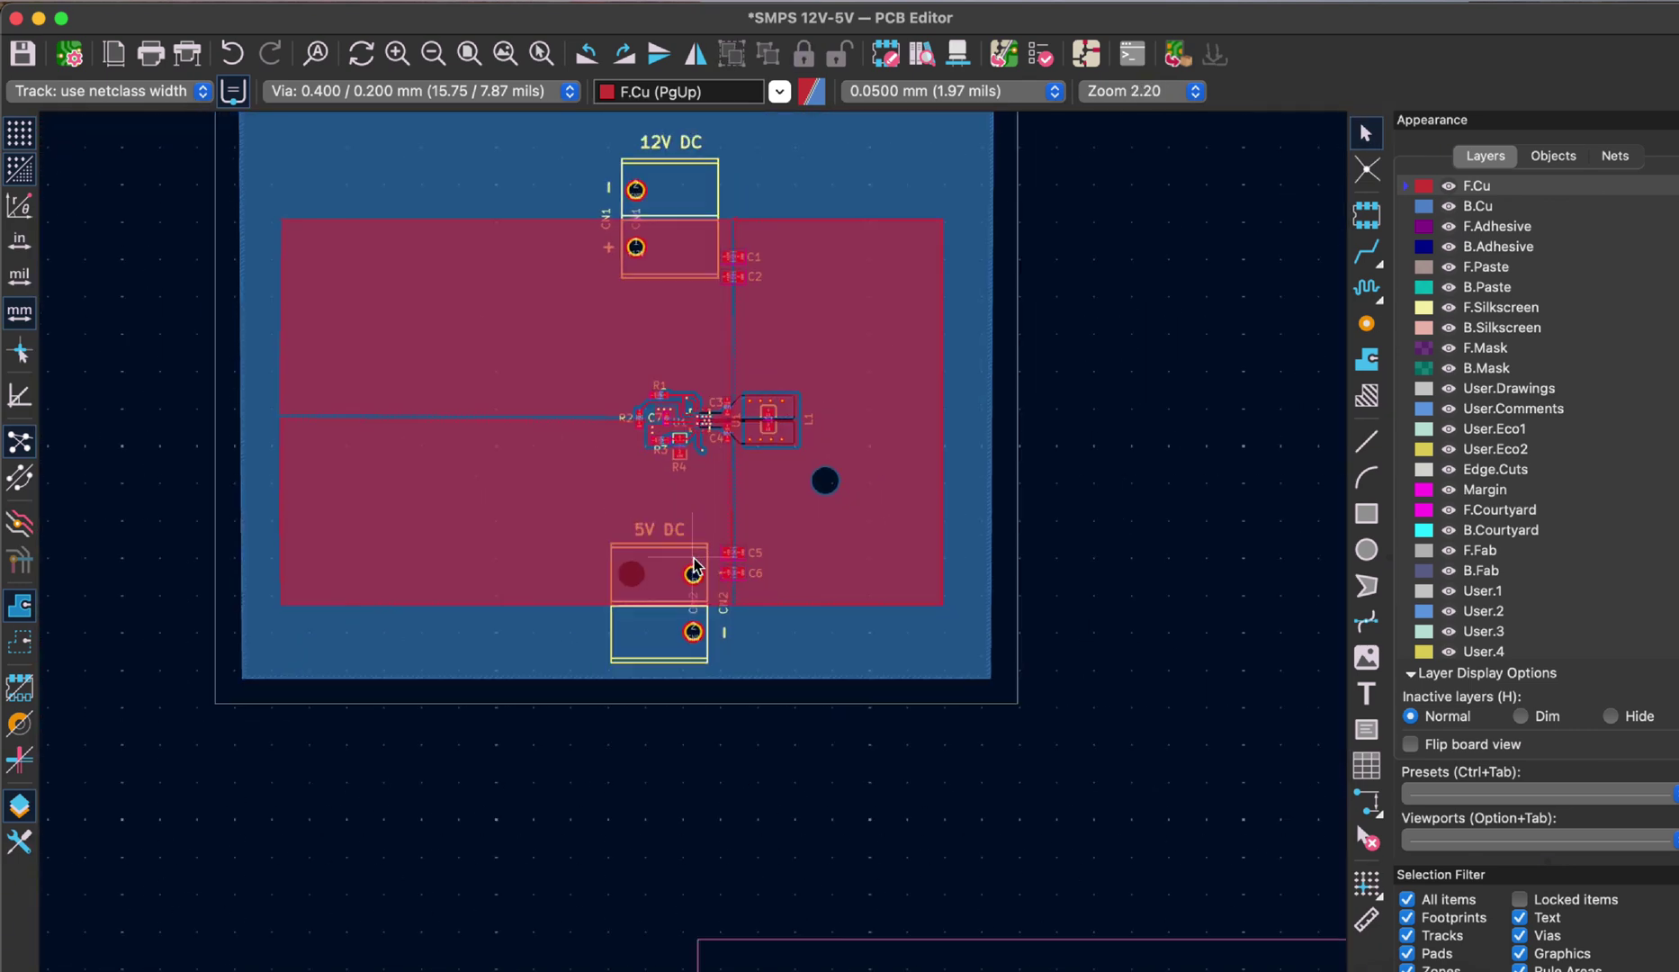
scroll(692, 576, up, 5)
scroll(648, 535, down, 3)
scroll(457, 459, down, 4)
scroll(740, 290, up, 4)
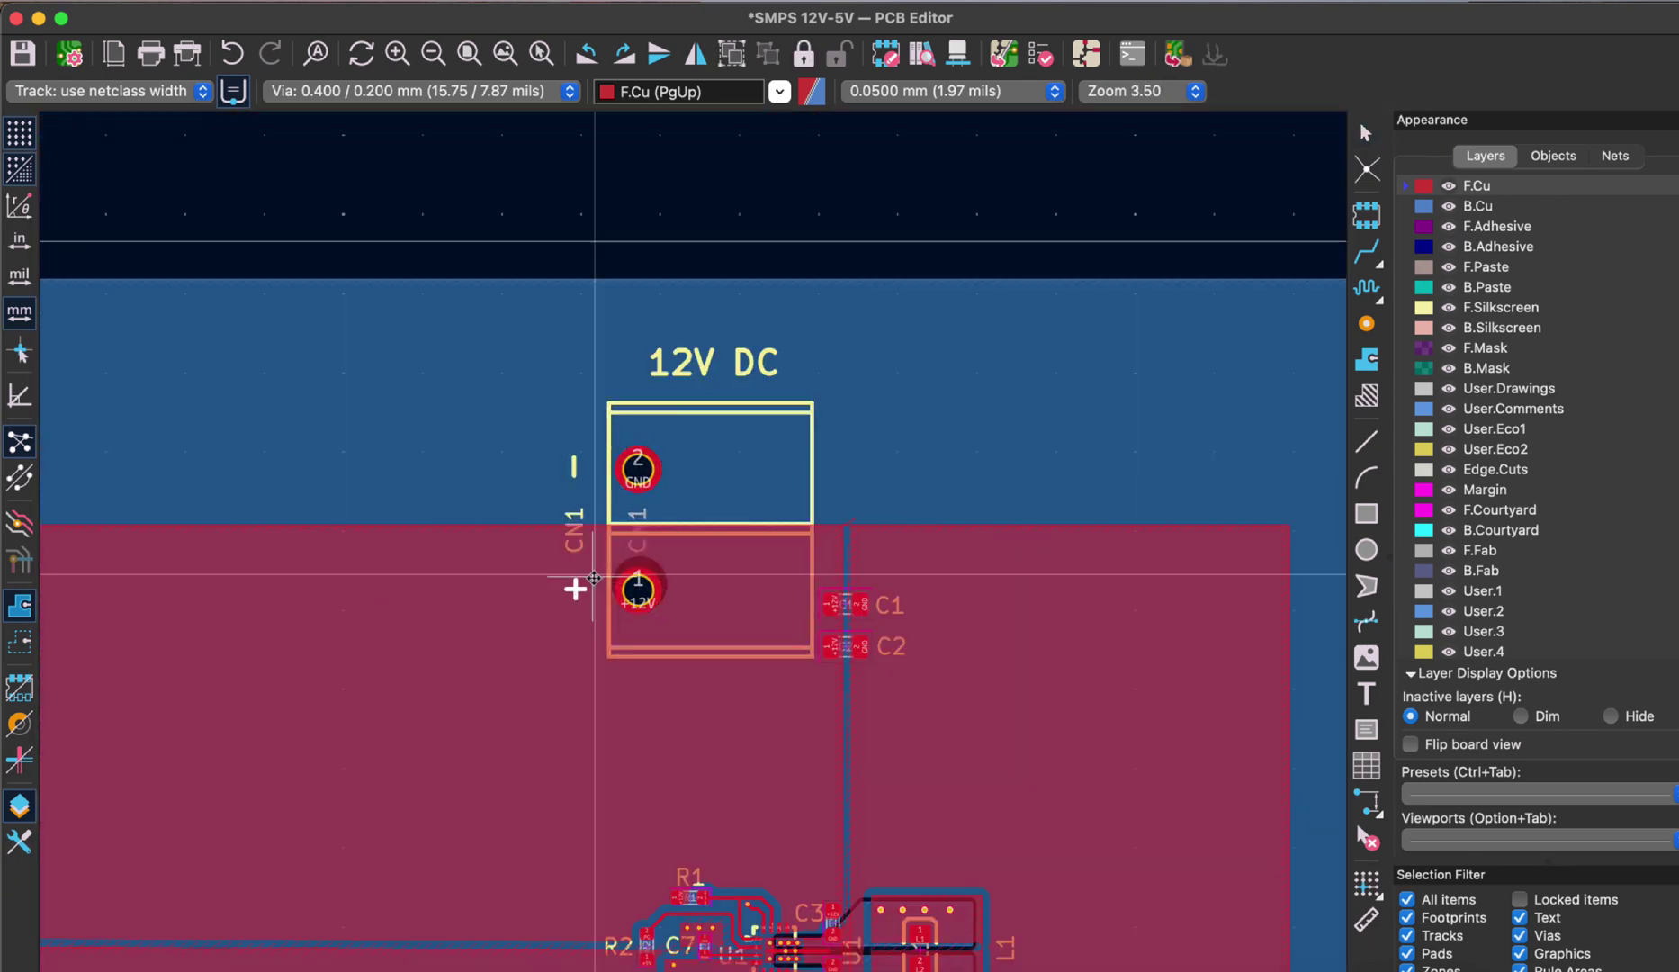
scroll(693, 558, down, 5)
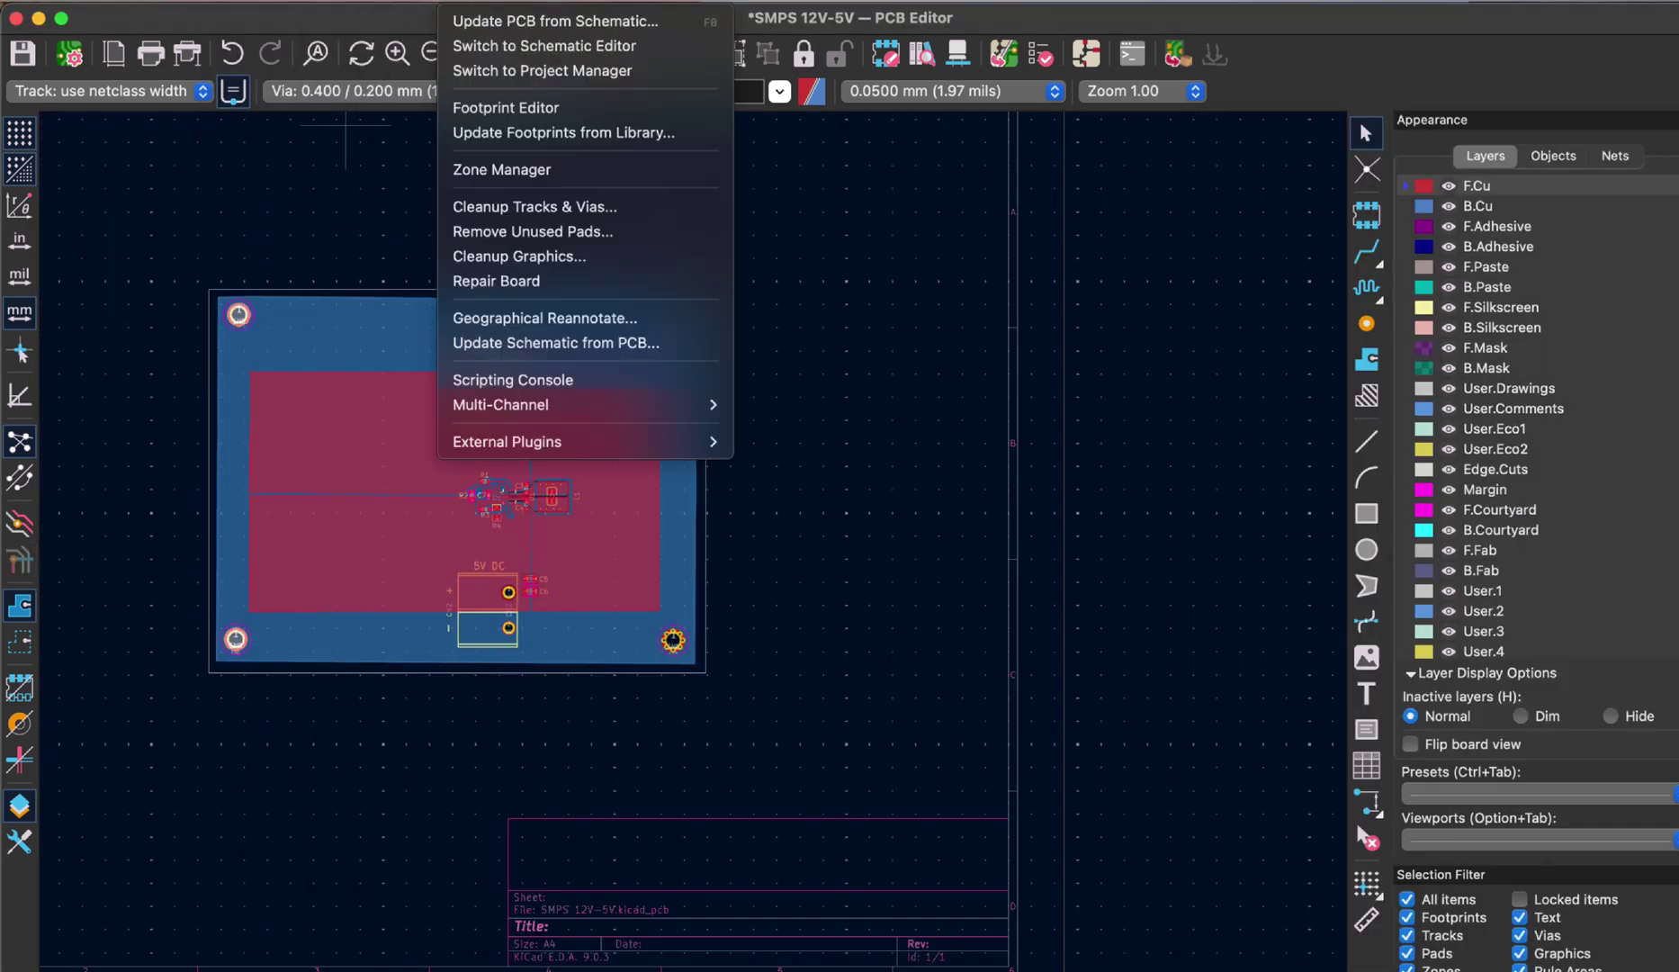
mouse_move(279, 306)
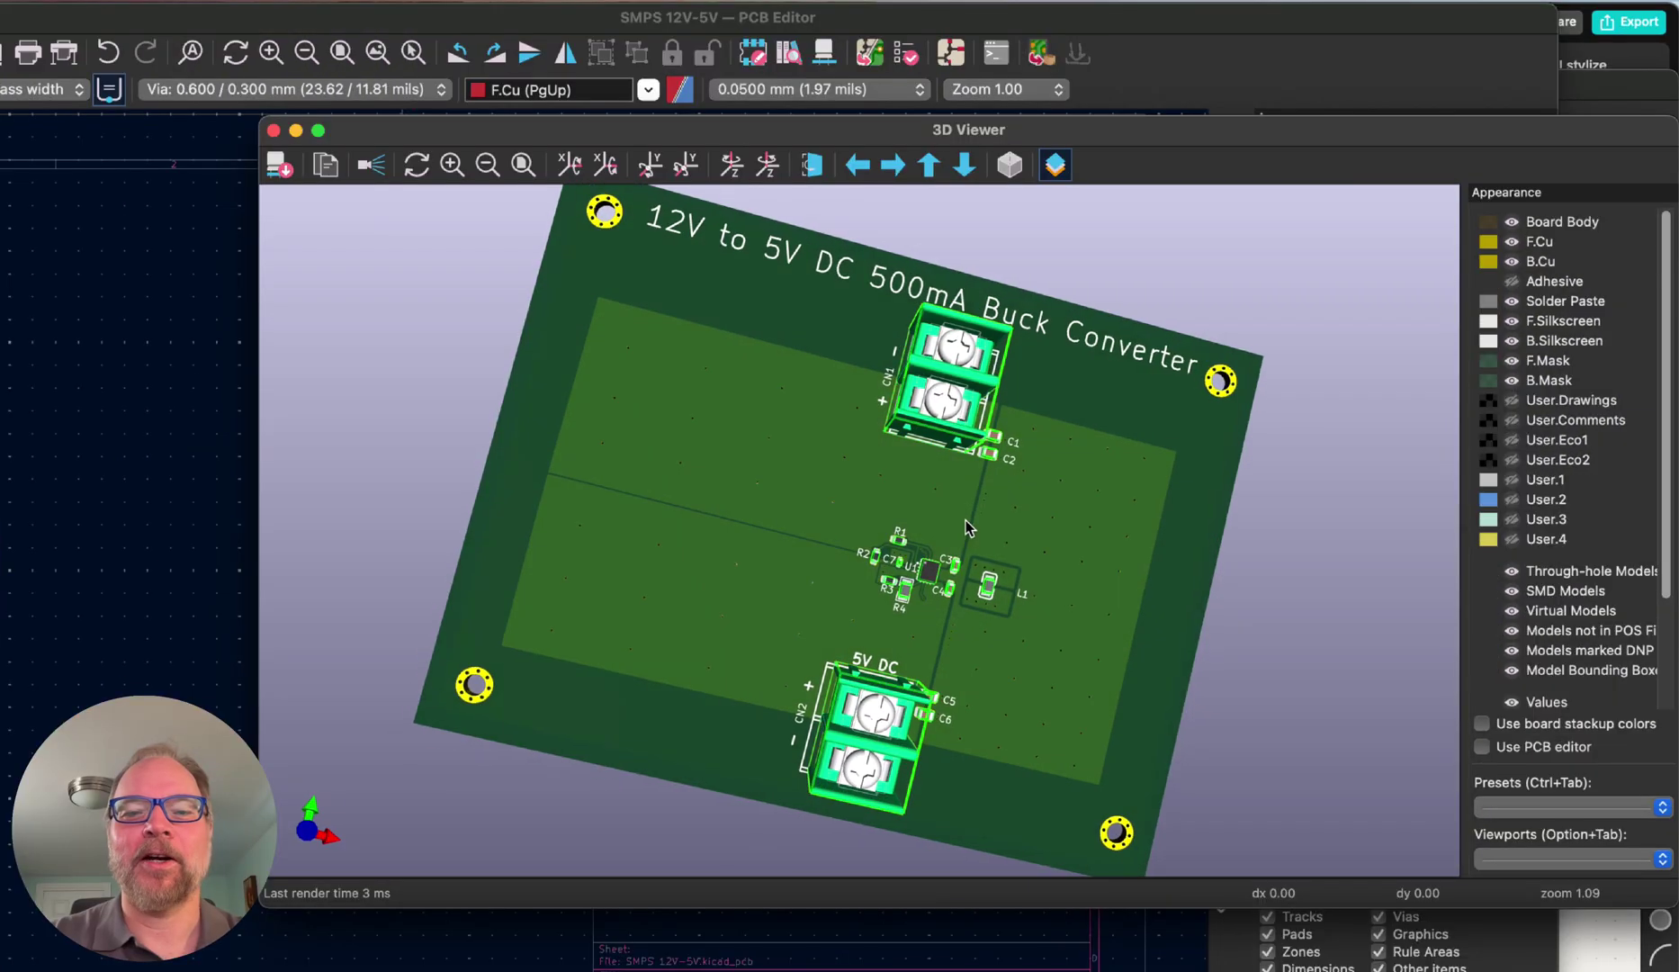
- Inspect the whole board and both connectors from a tilted angle in the 3D viewer, and close the viewer
drag(968, 528, 993, 489)
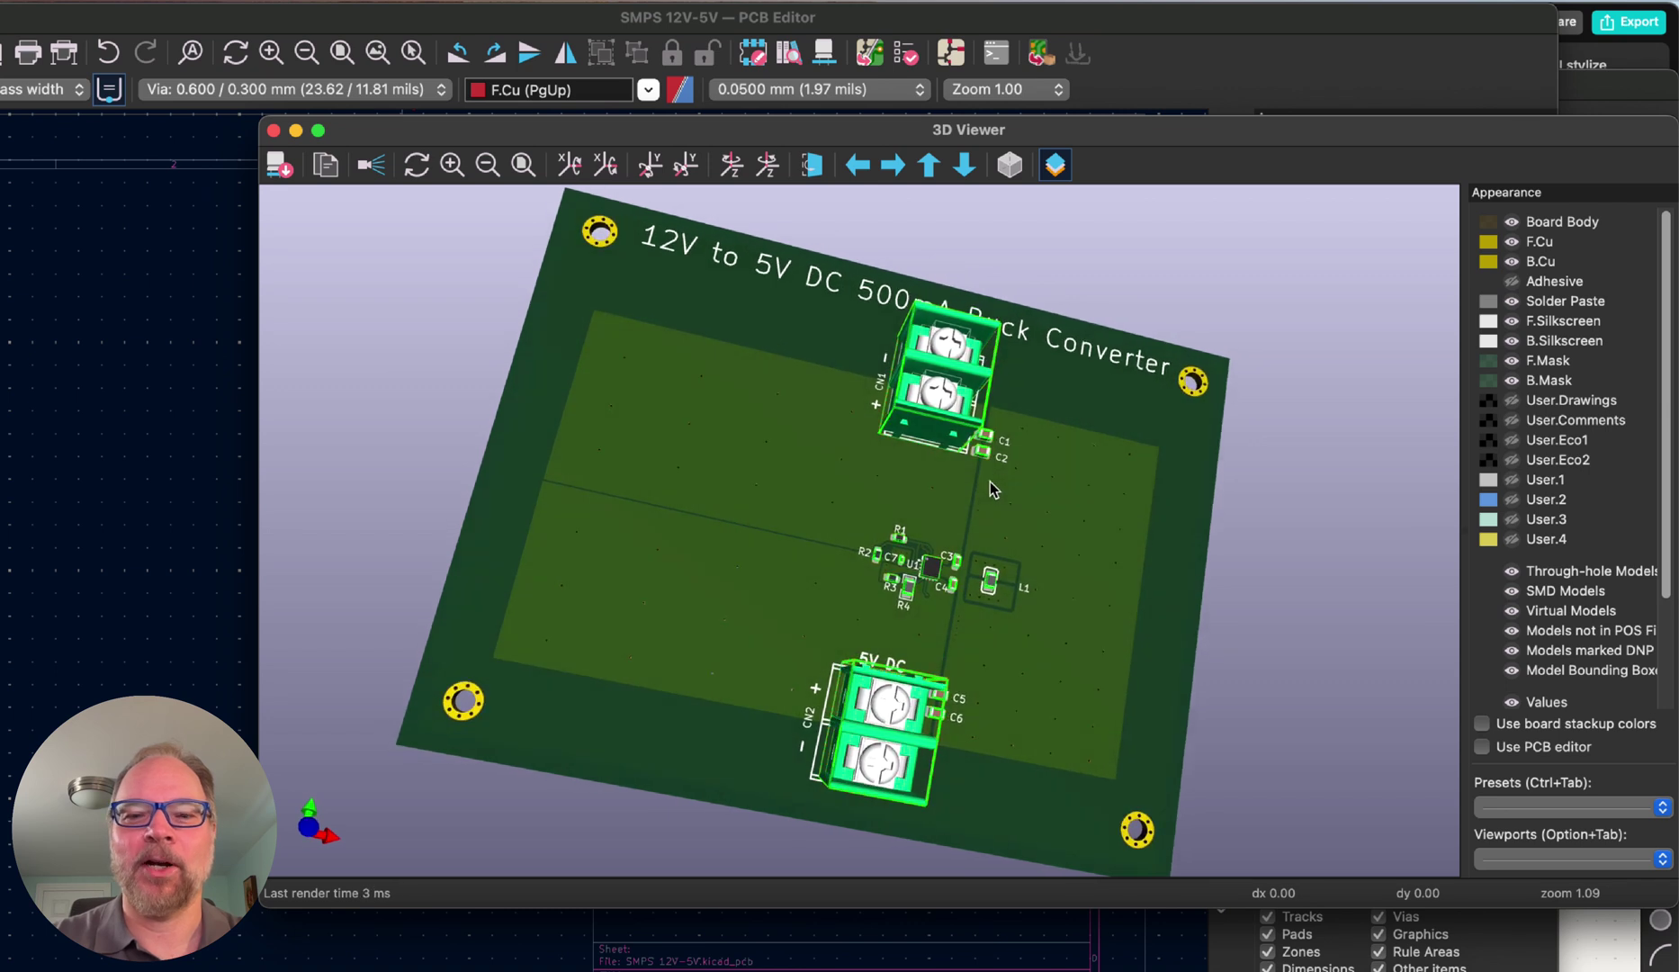
scroll(1065, 560, down, 5)
scroll(1064, 560, up, 3)
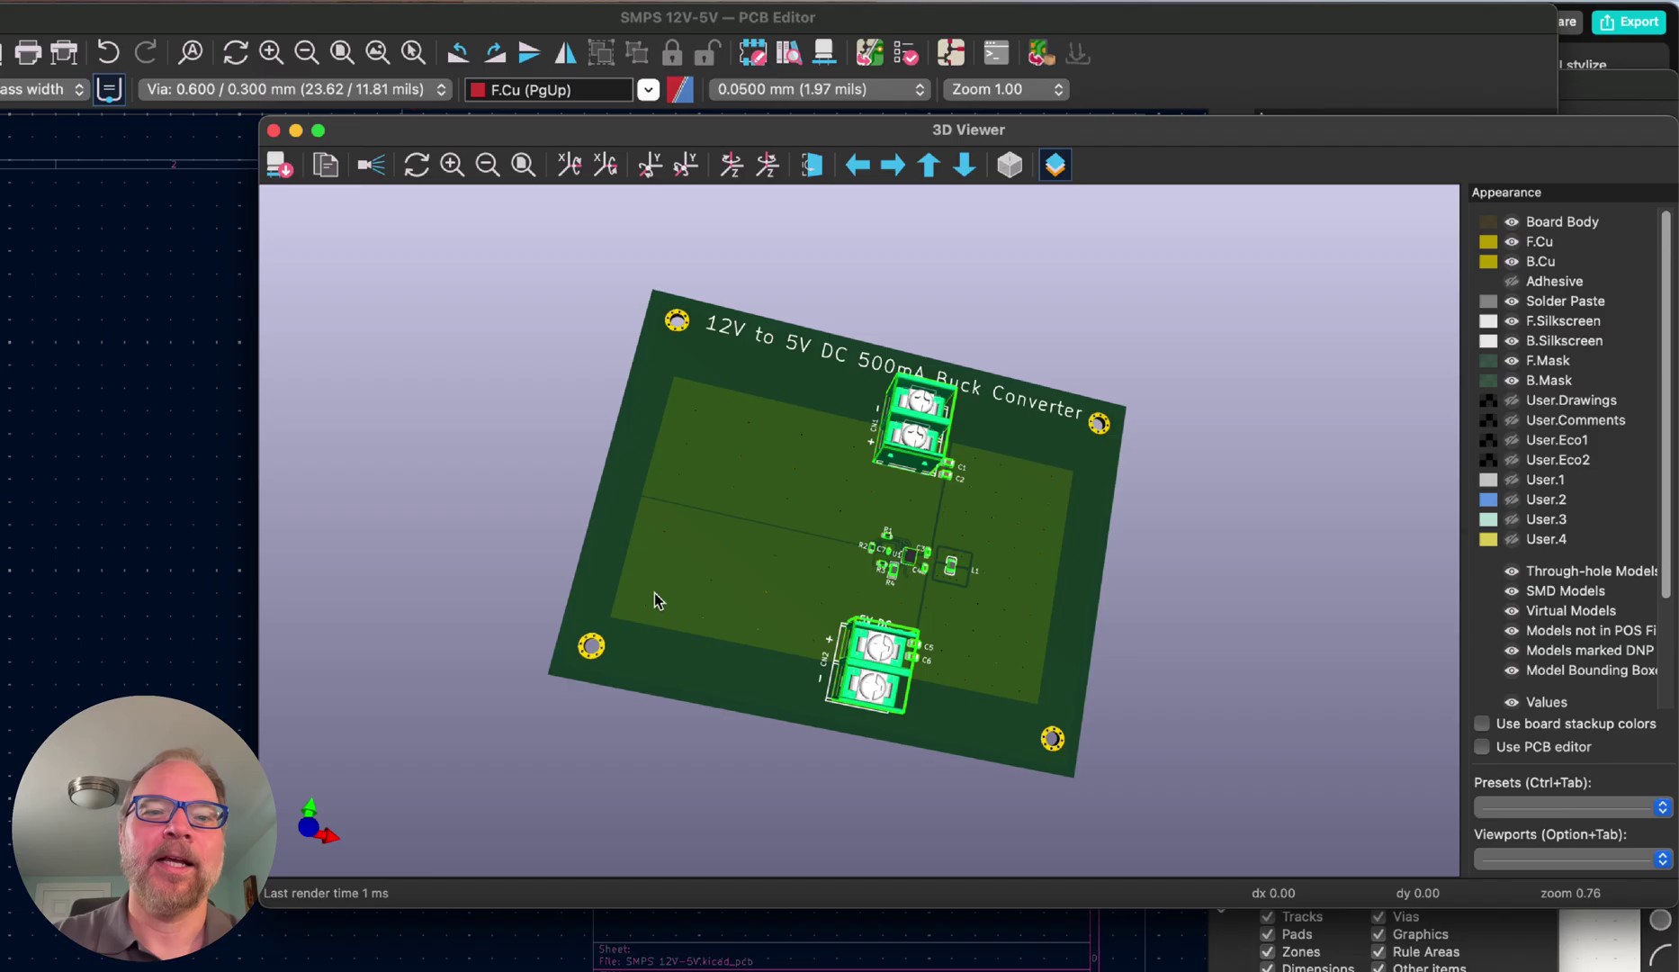
click(331, 2)
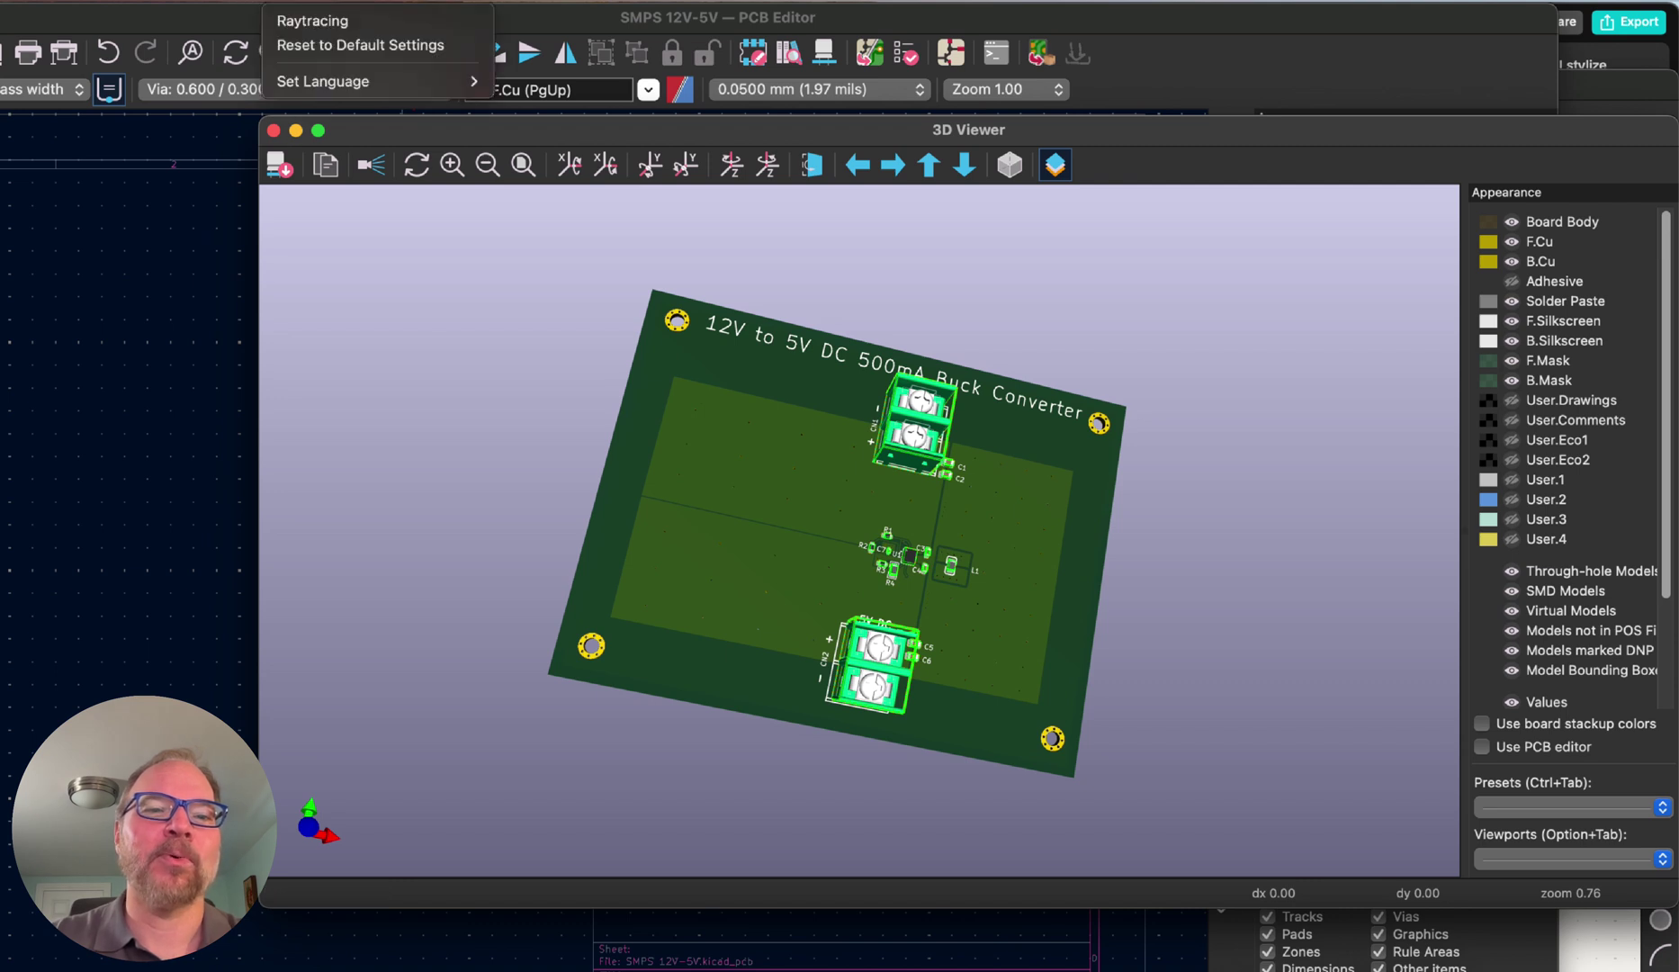
click(450, 395)
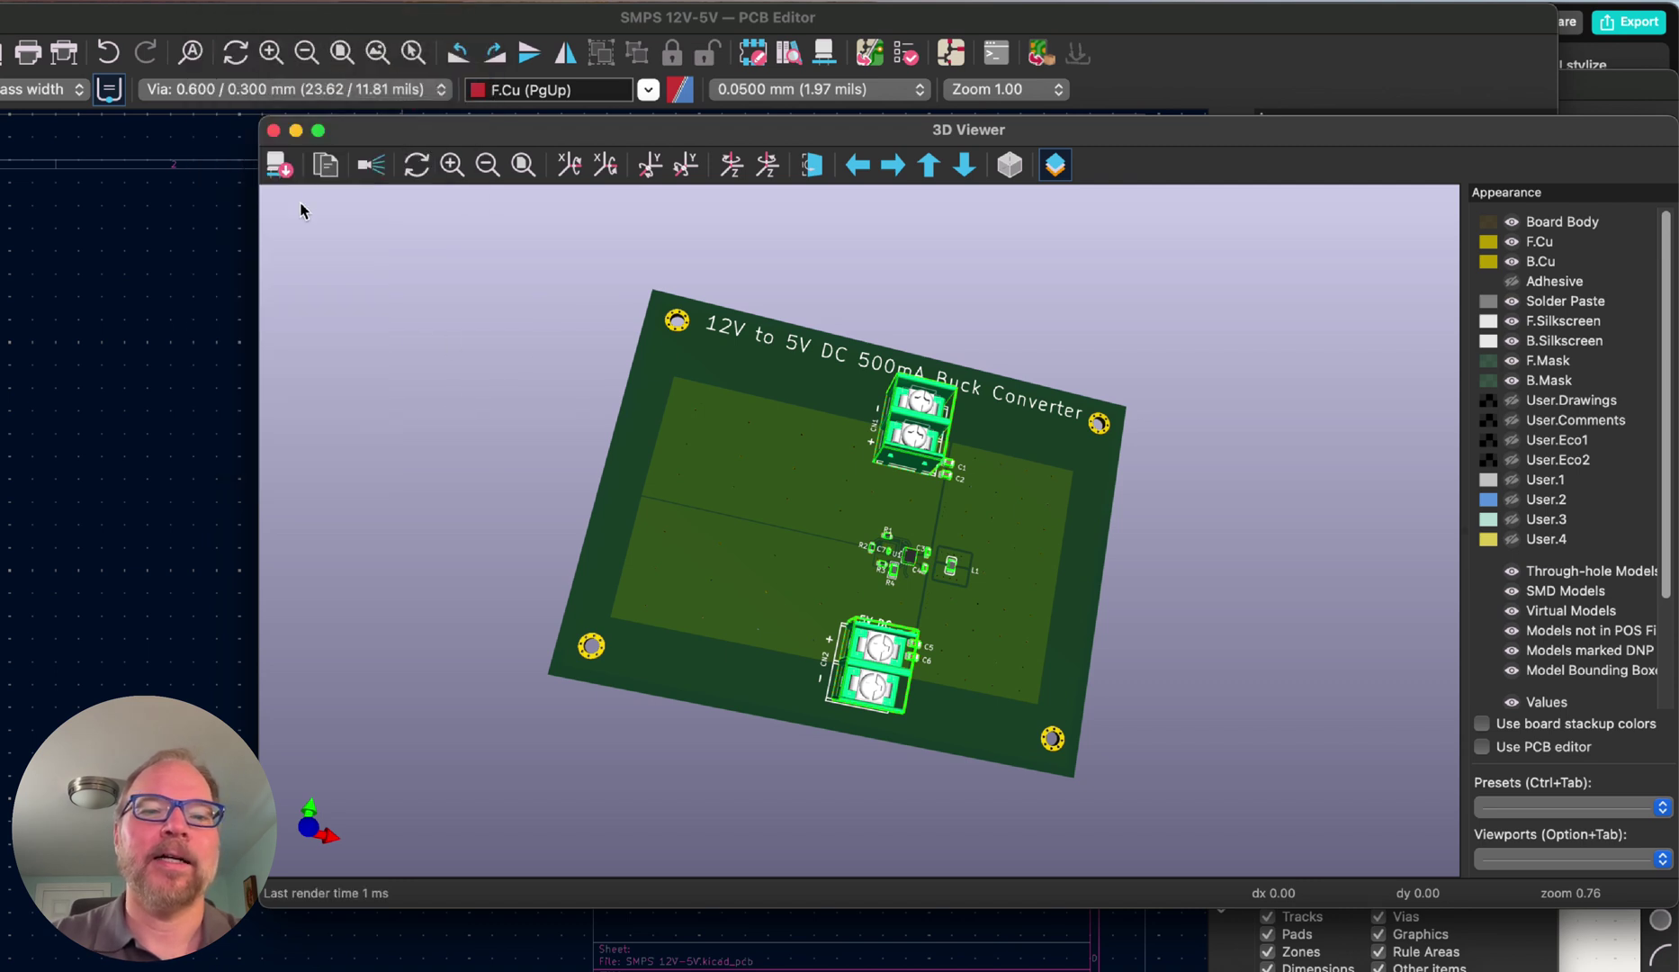
click(273, 131)
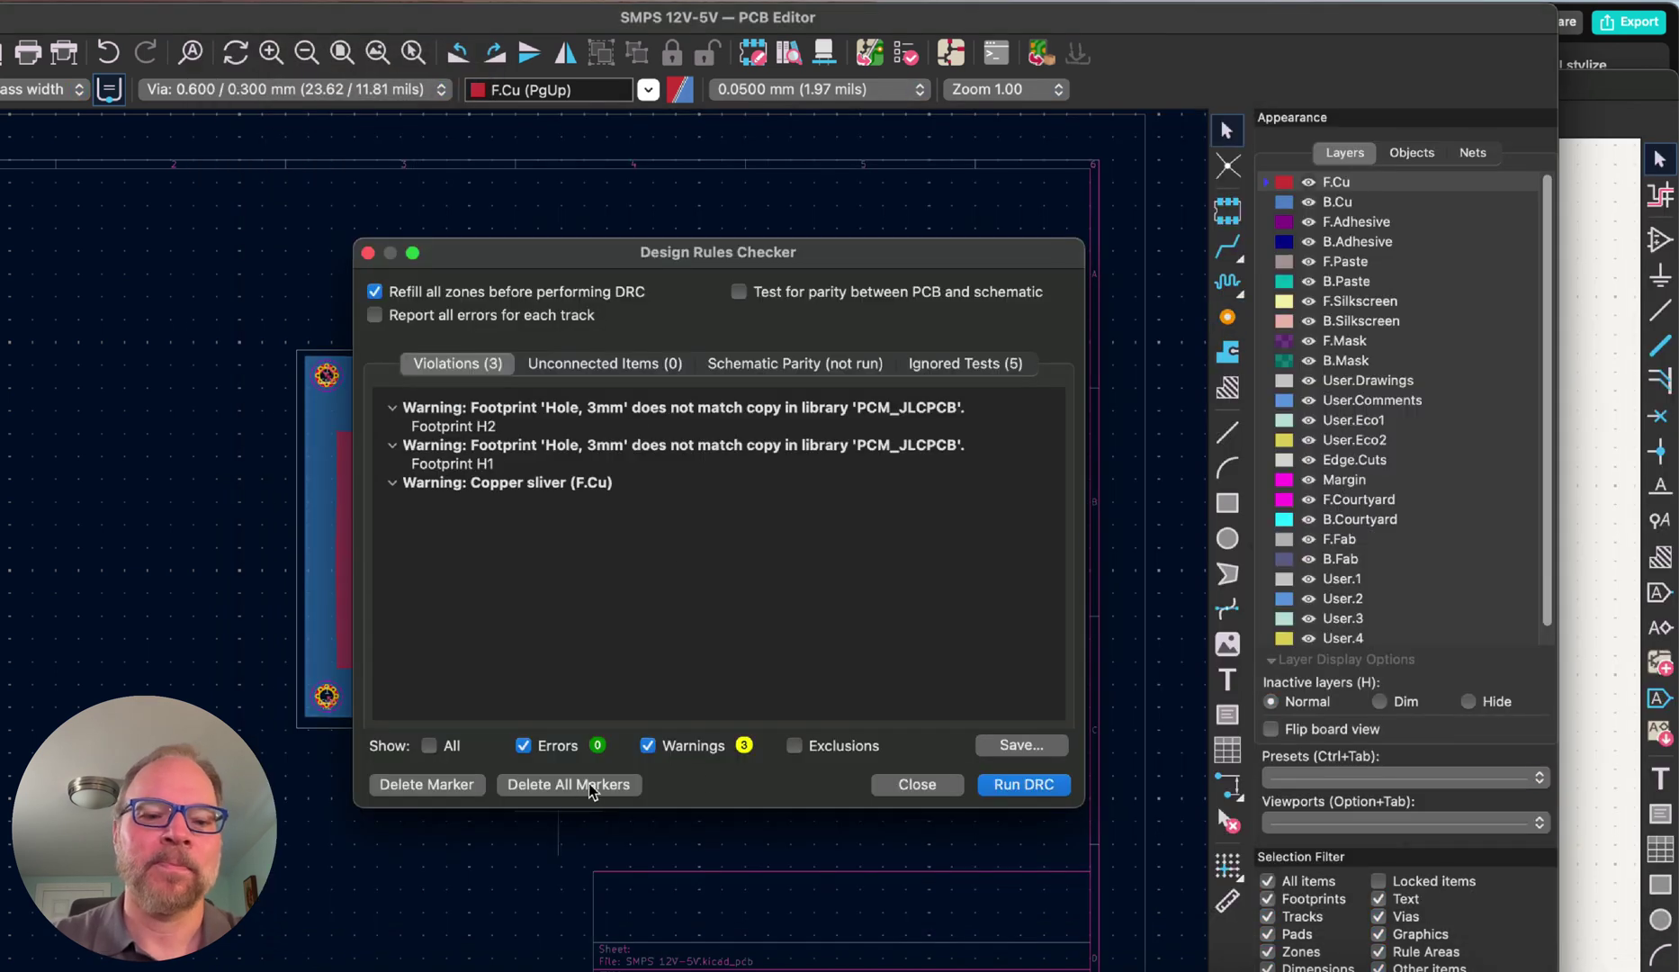
- Run the design rules check with all zones refilled and go through the list of violations
click(1008, 786)
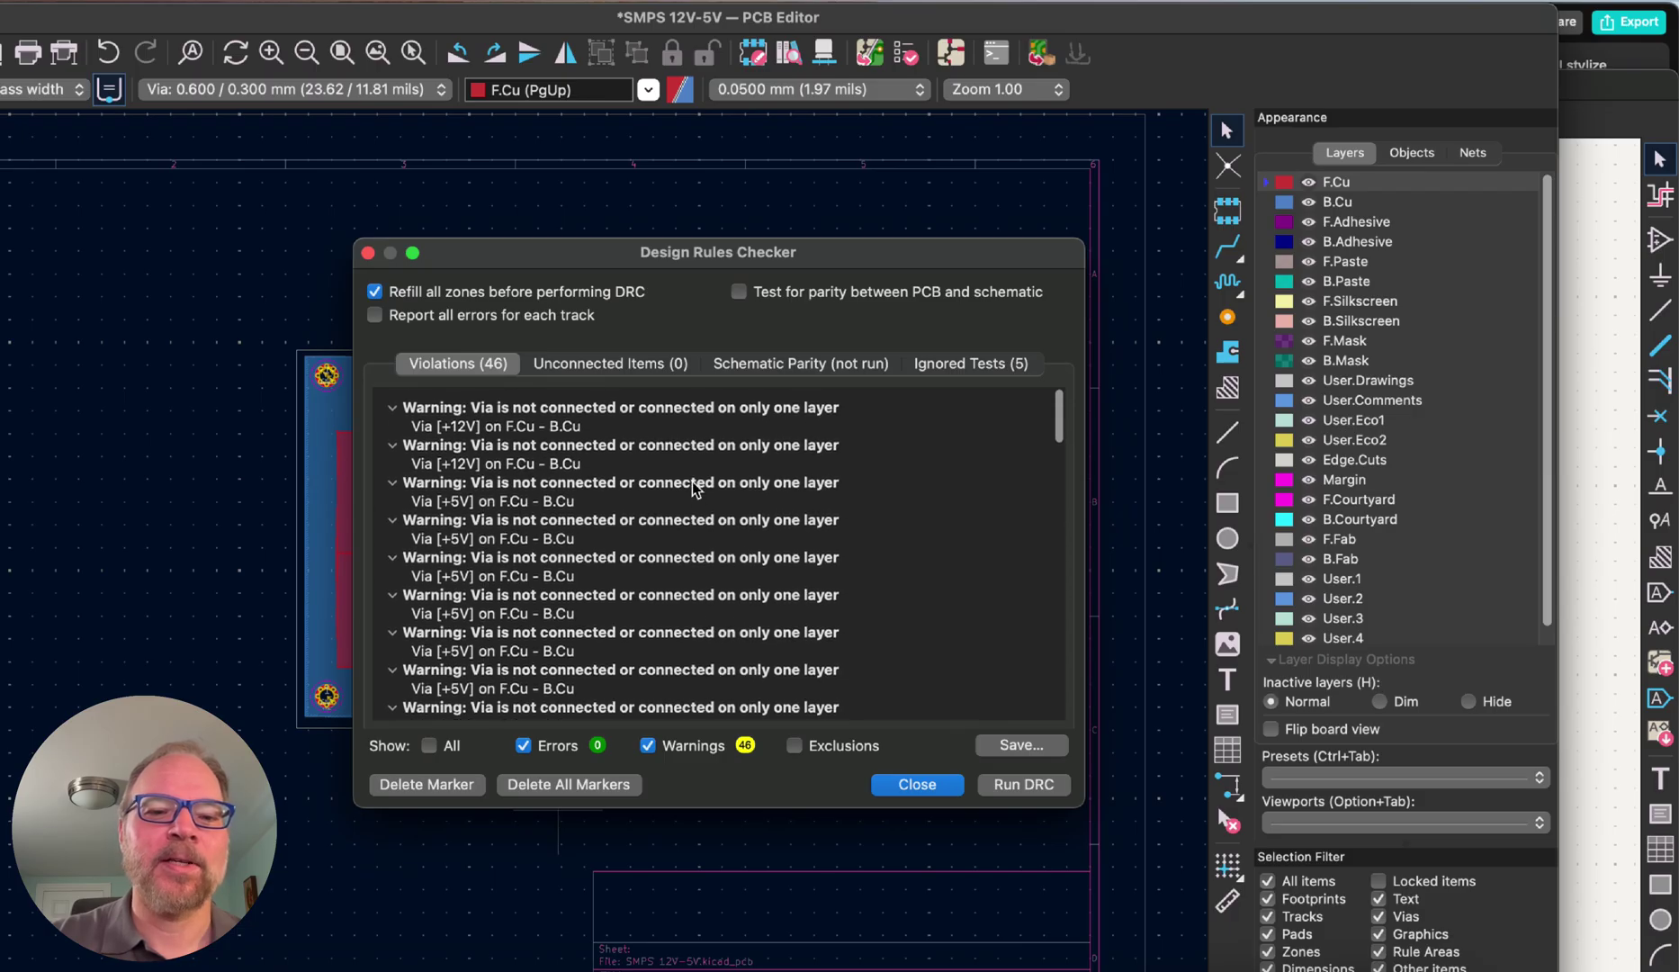
scroll(693, 487, down, 5)
click(541, 625)
scroll(536, 654, down, 5)
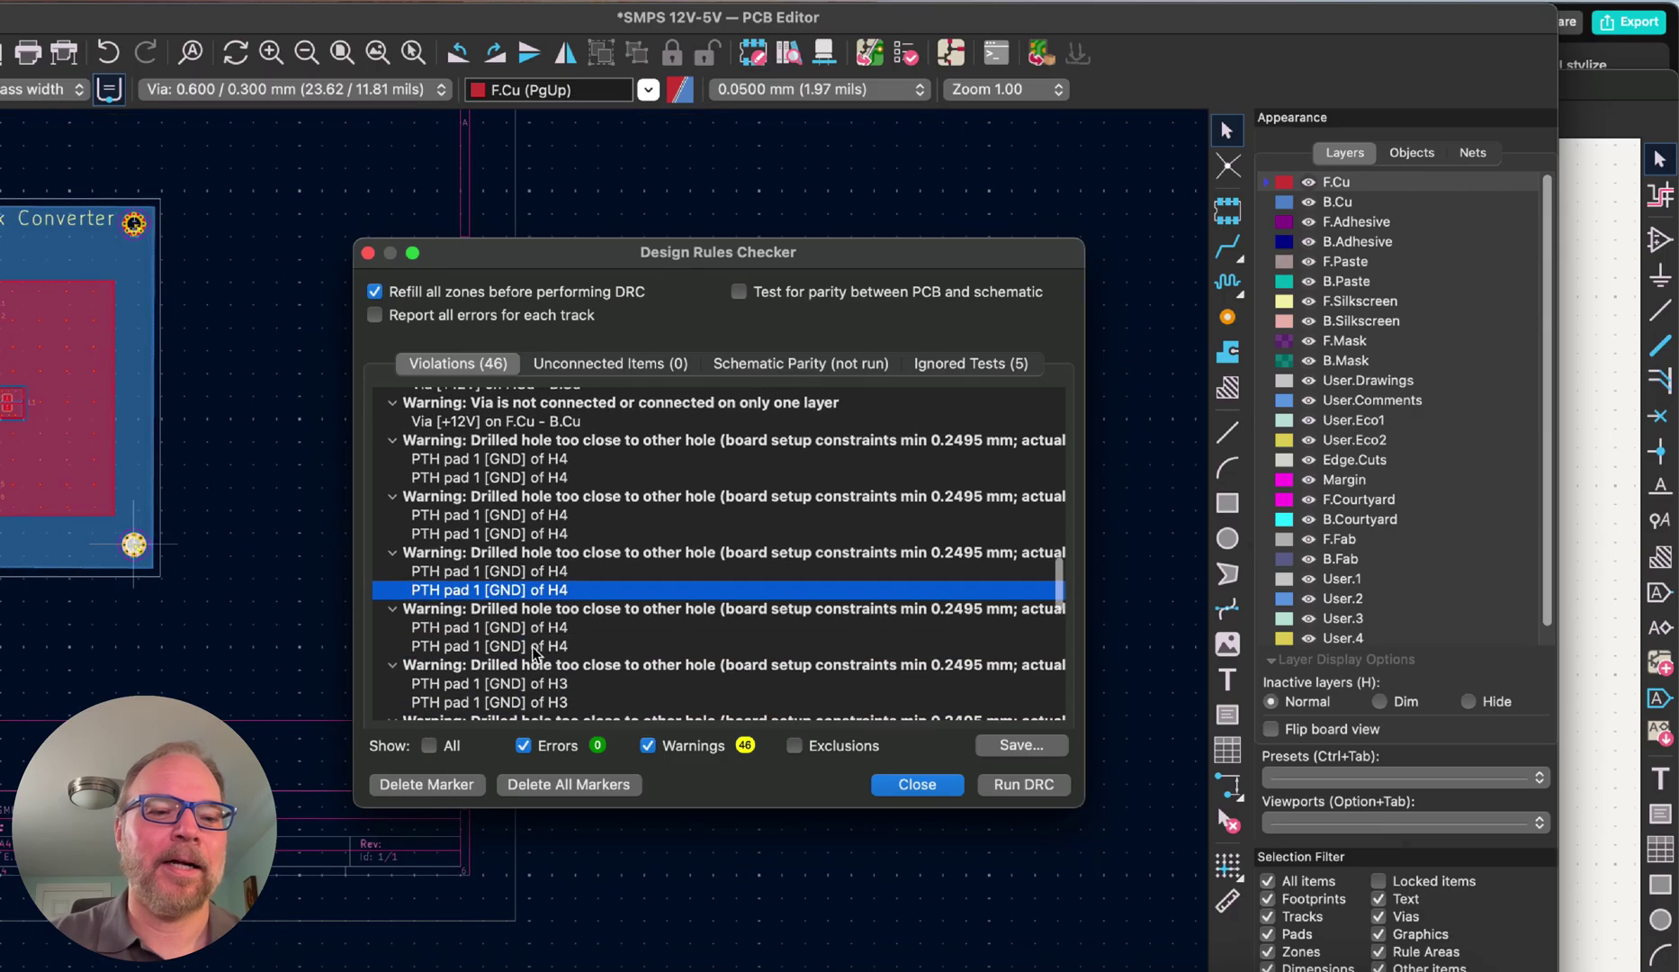
scroll(535, 654, down, 5)
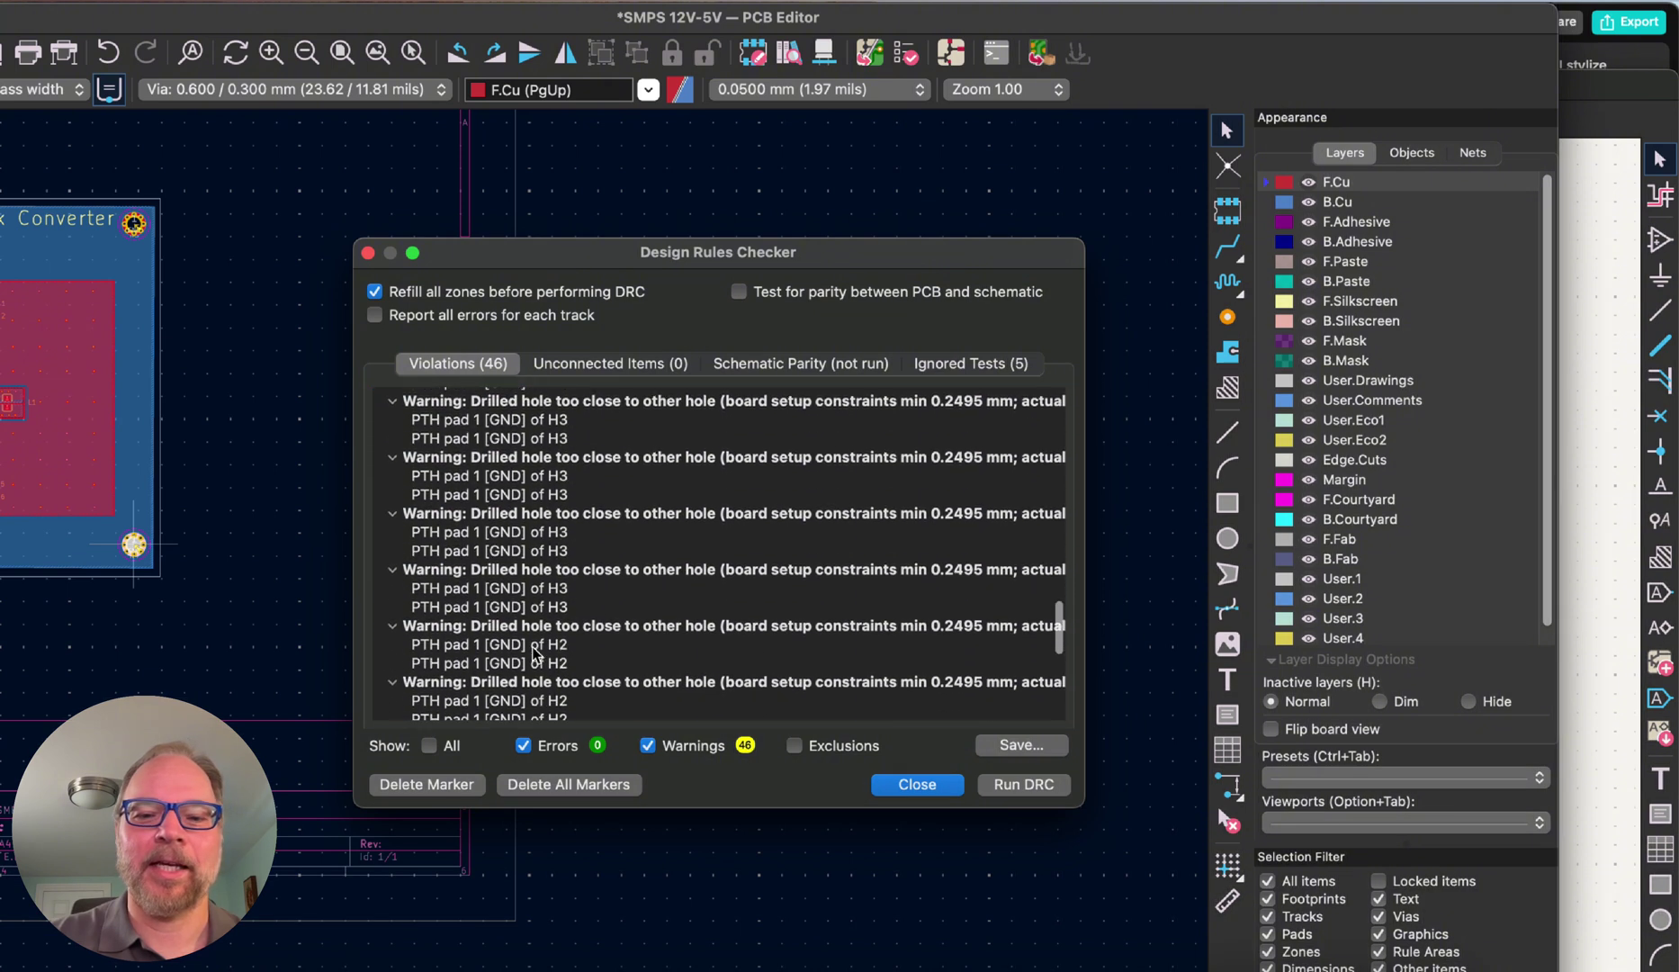
scroll(601, 673, down, 3)
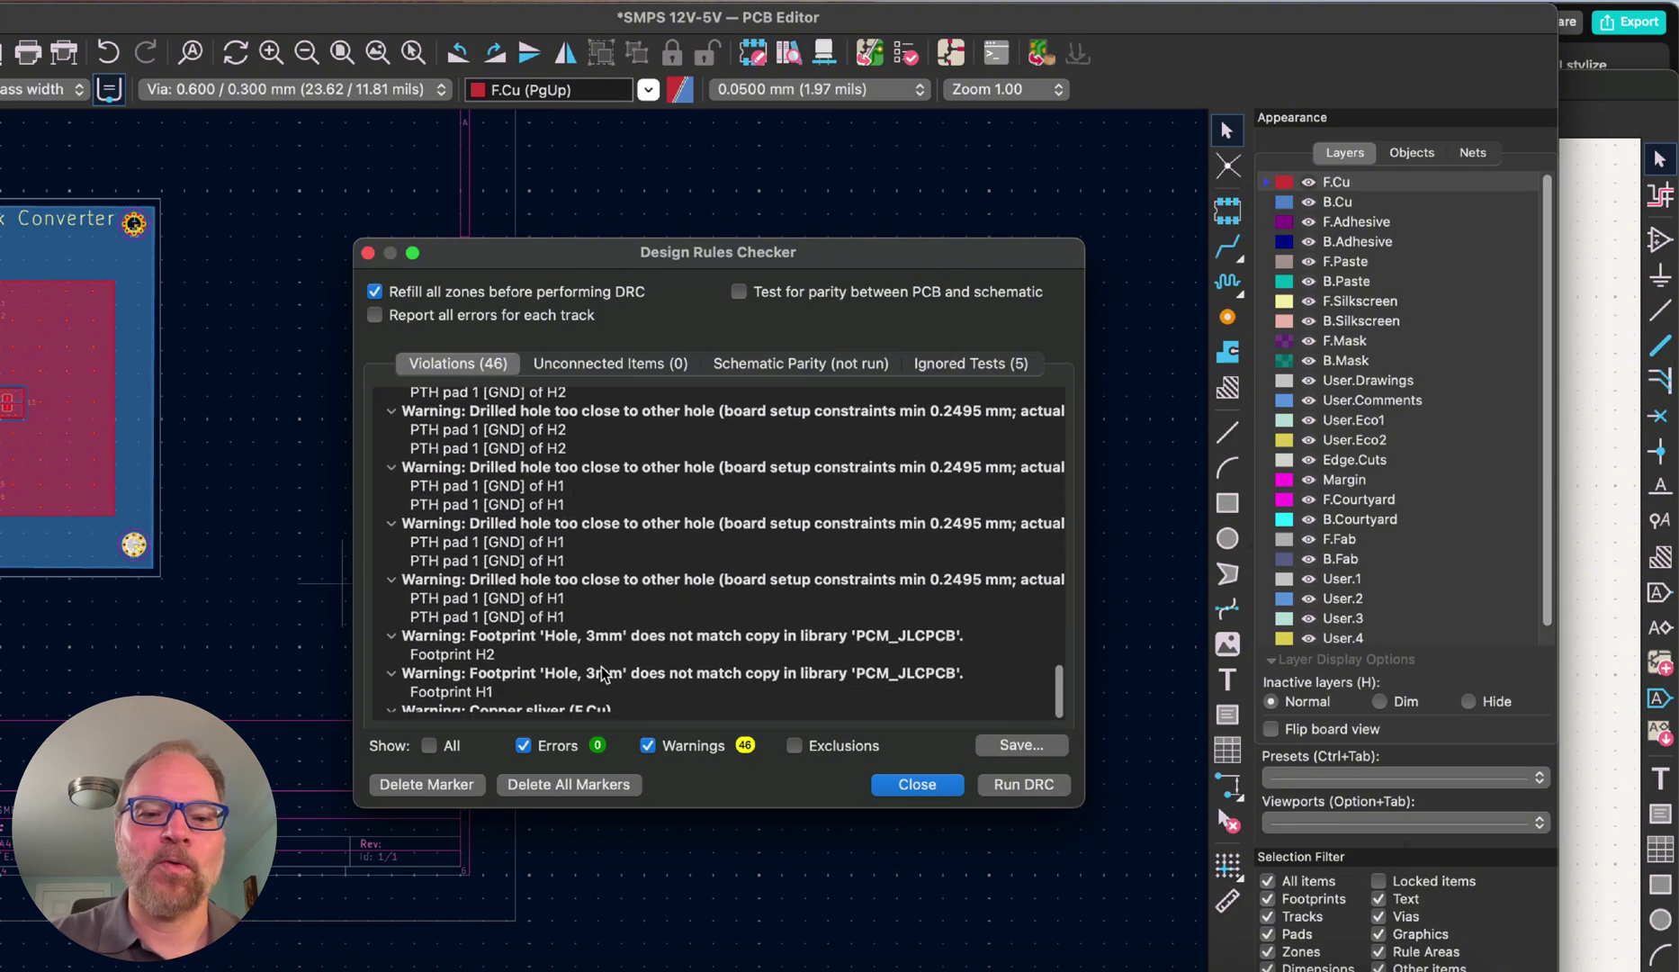
scroll(657, 612, up, 2)
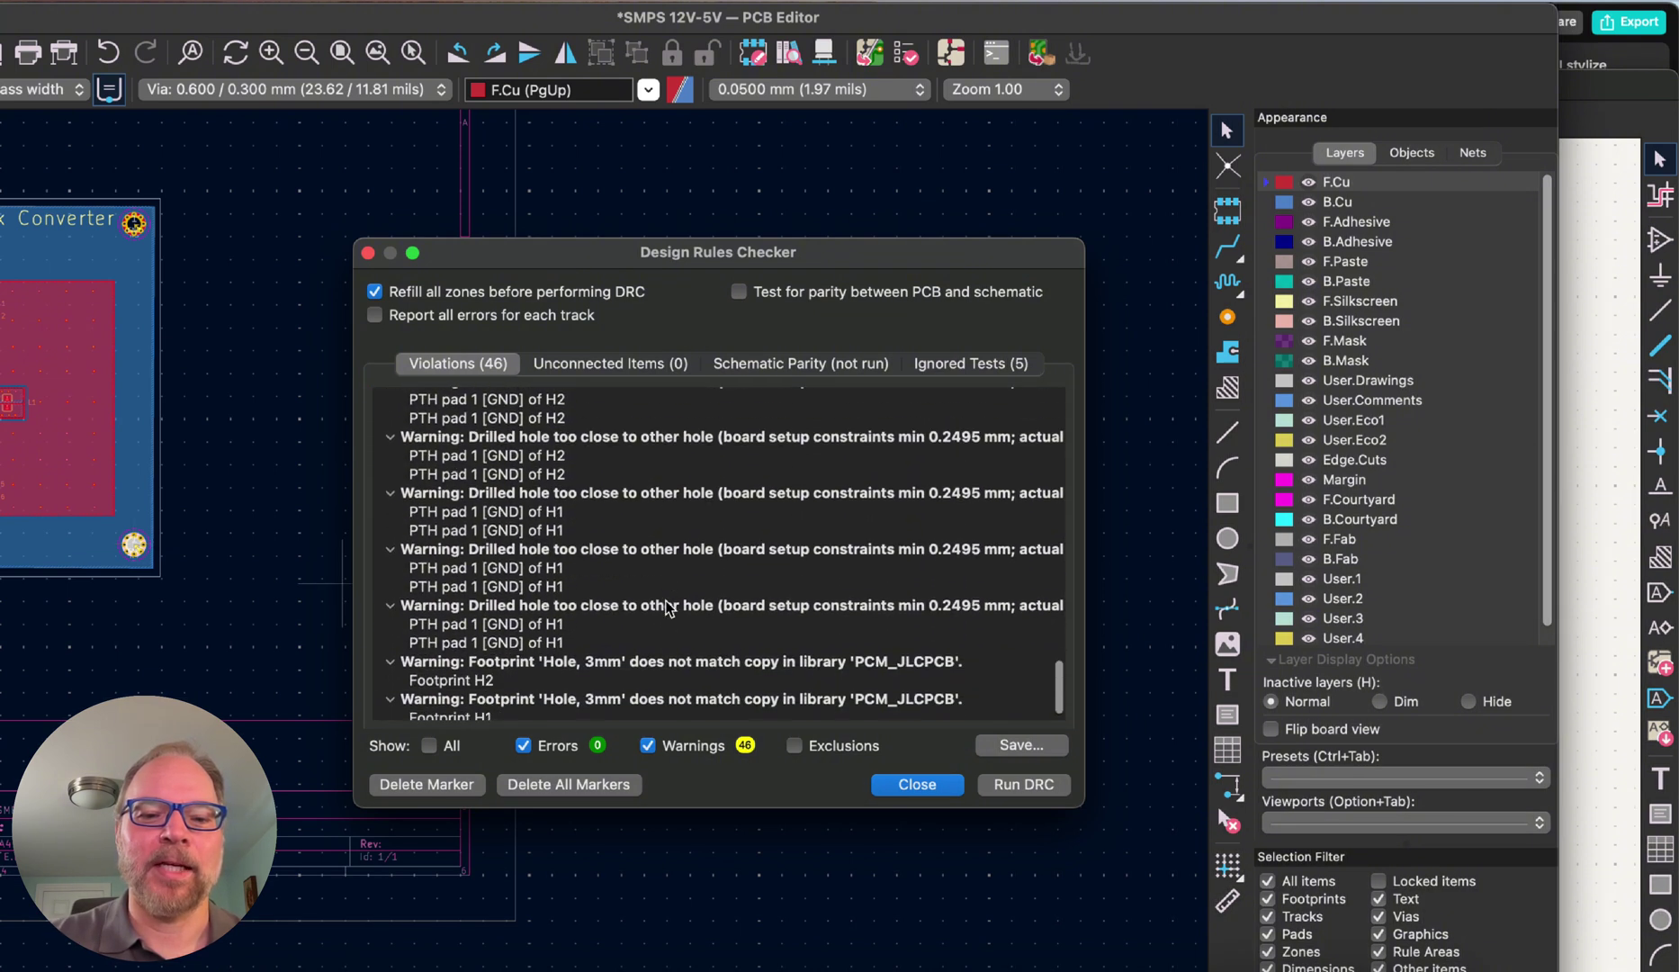
- Locate the H1 hole spacing, 3mm hole footprint mismatch and copper sliver warnings on the board, and close the checker
click(655, 548)
scroll(673, 668, down, 2)
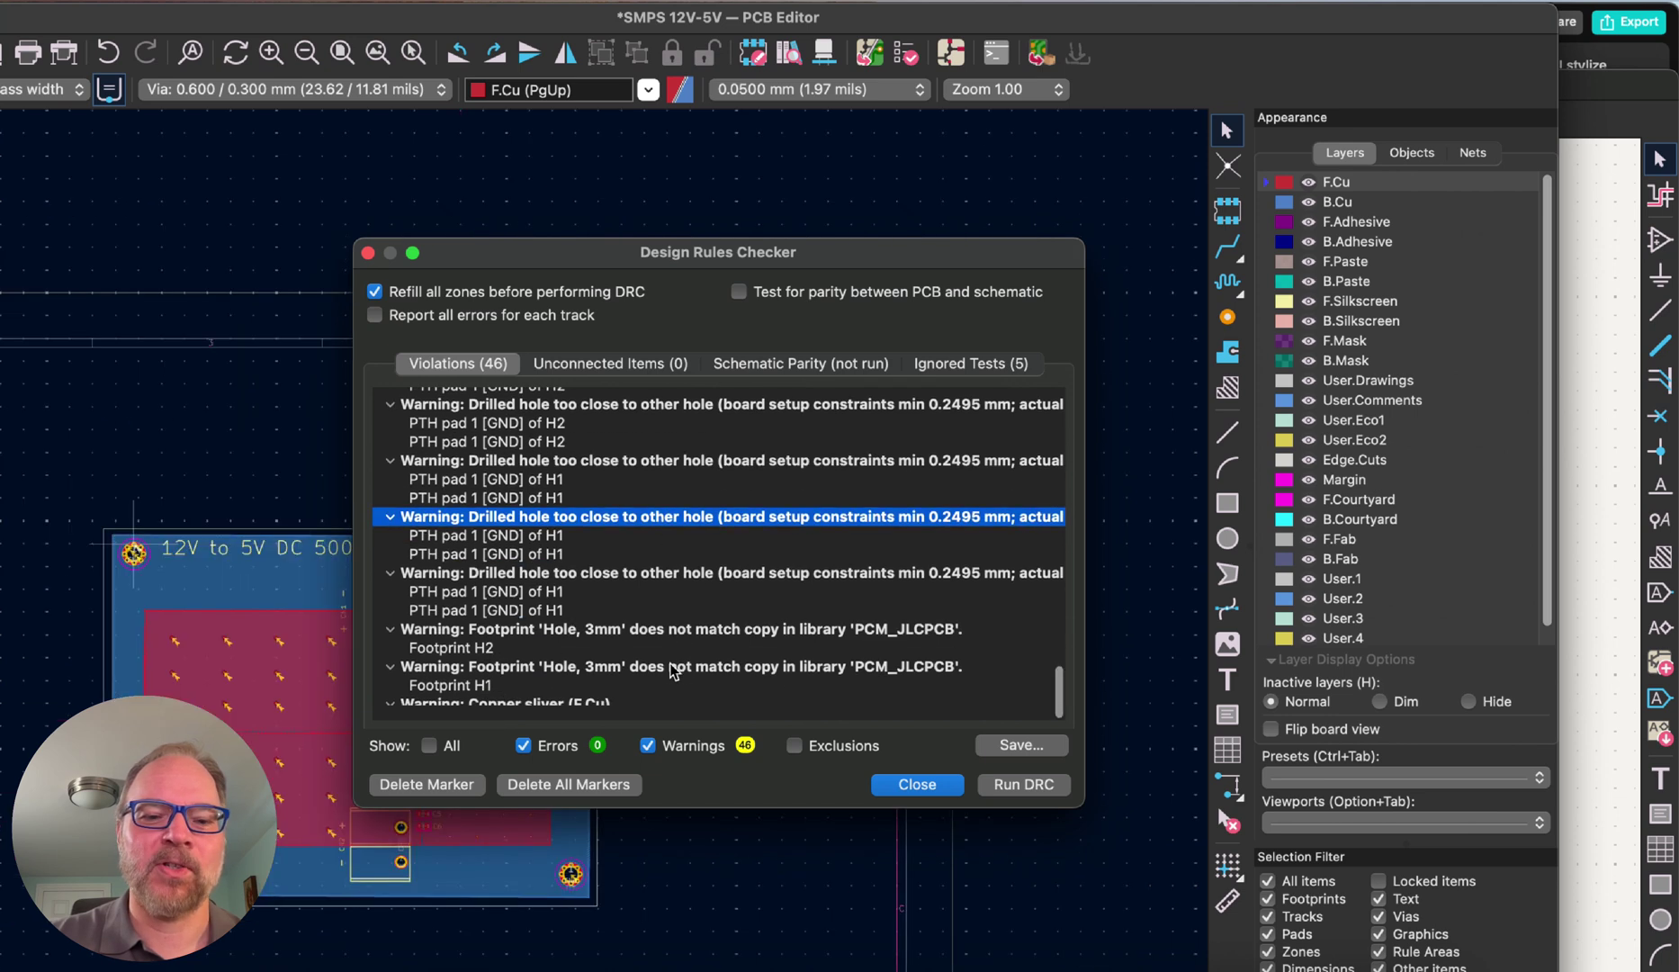
click(716, 637)
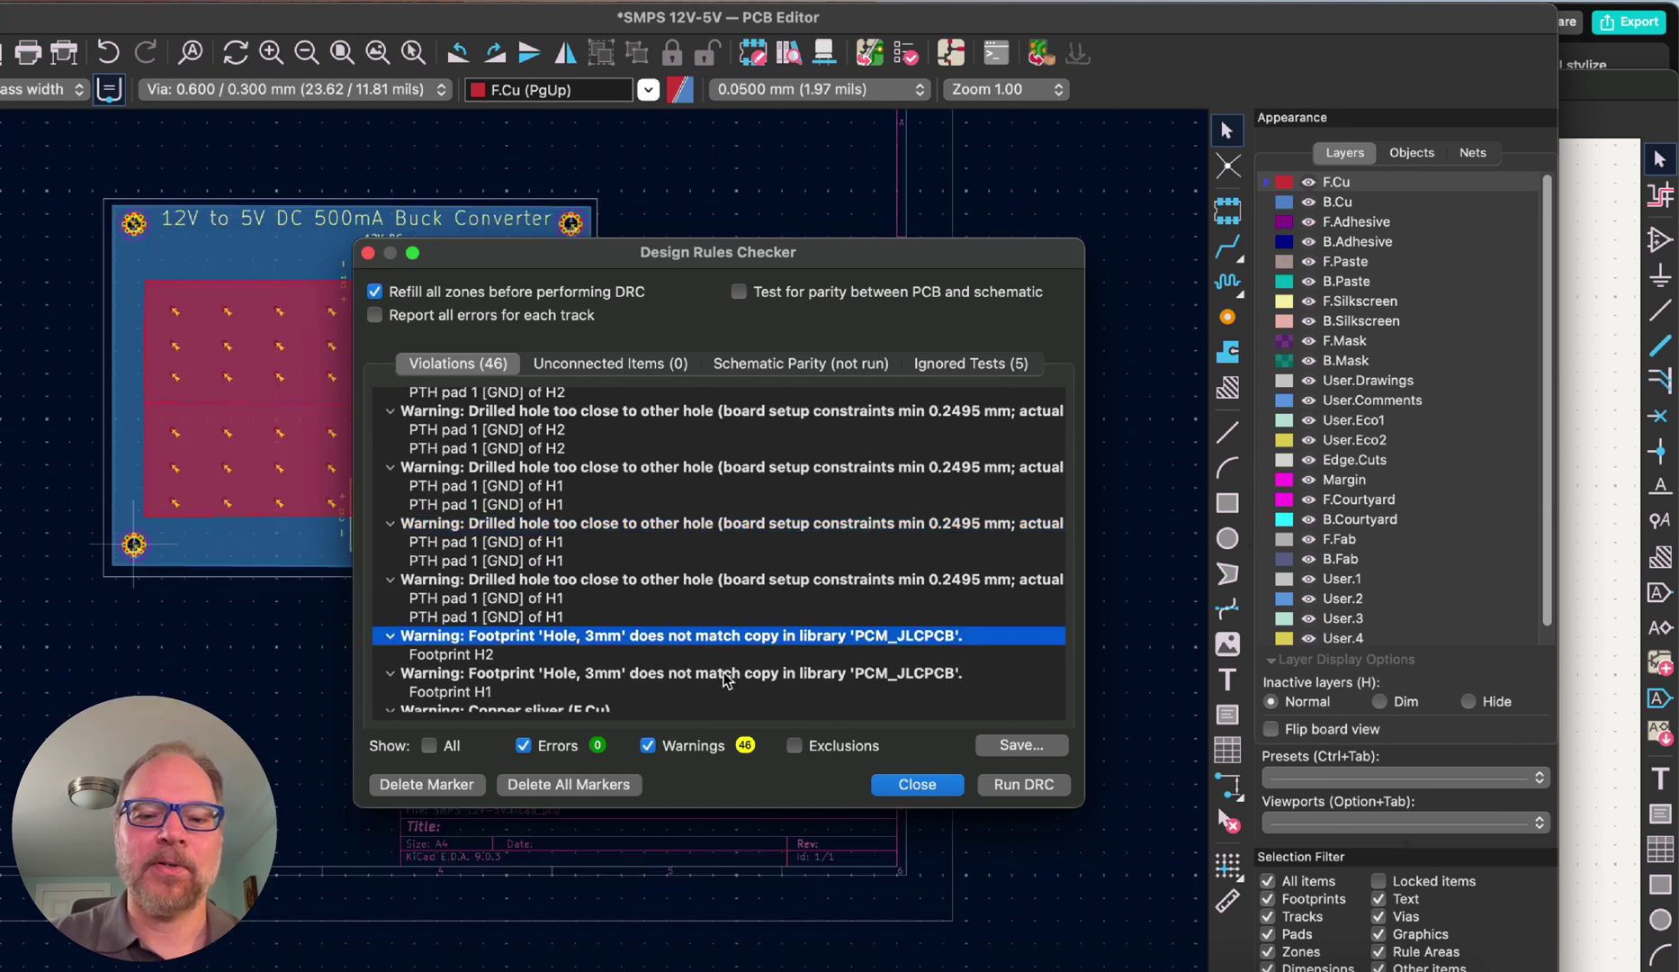
click(726, 674)
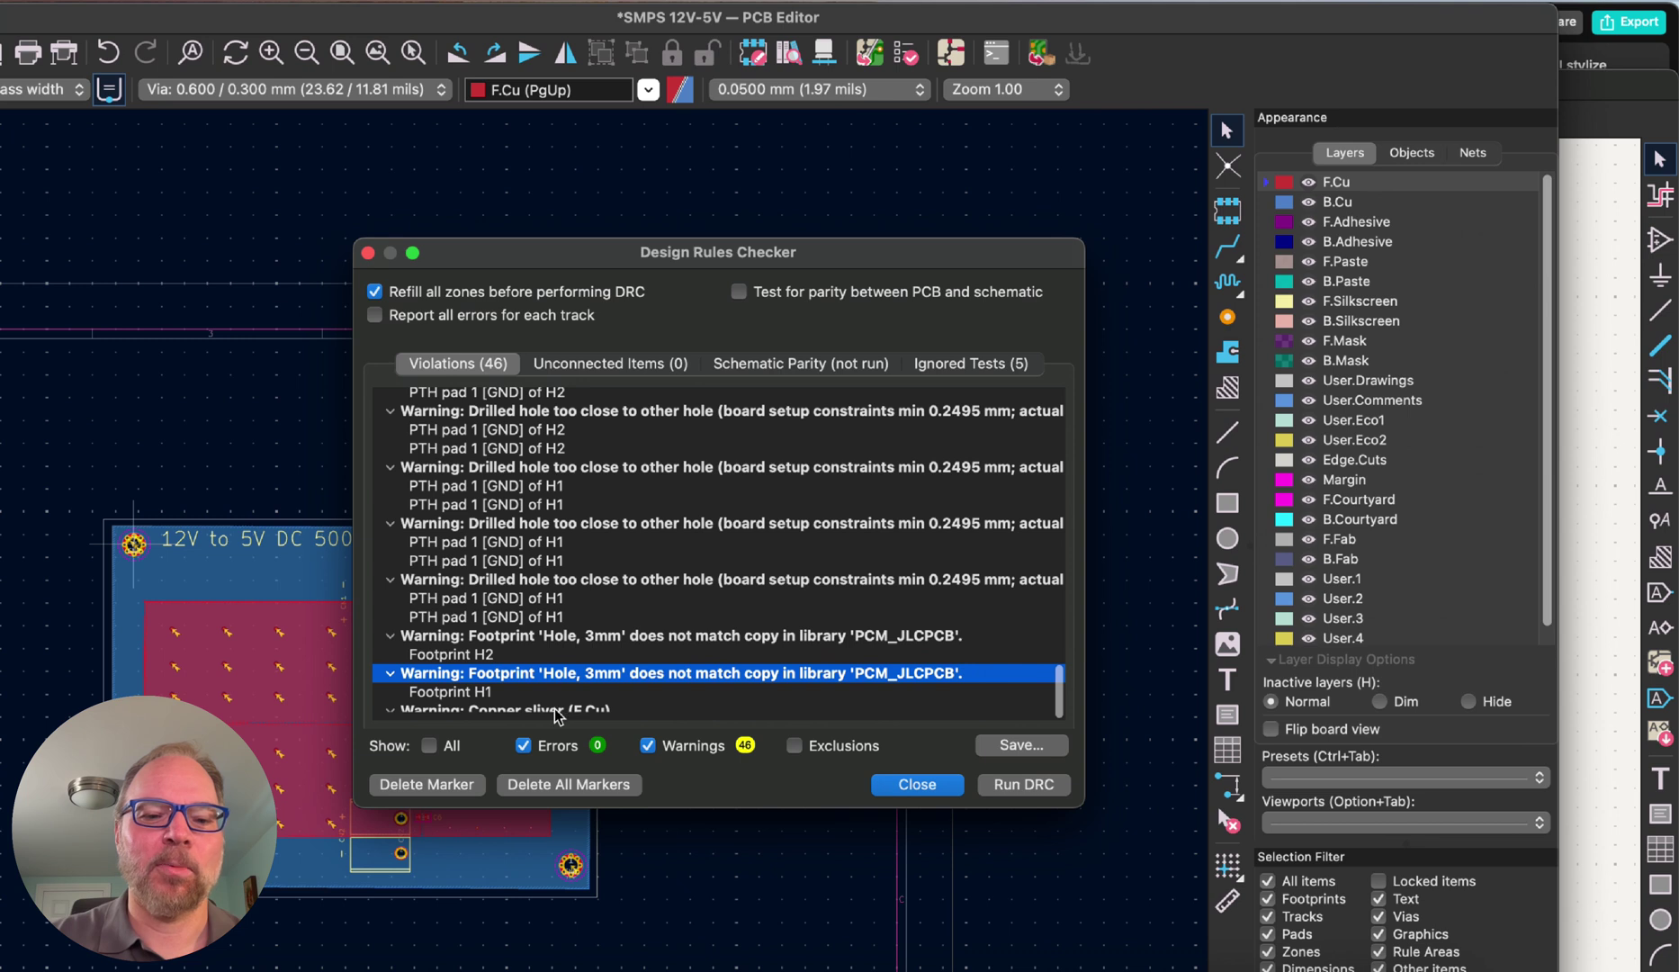
click(407, 713)
scroll(531, 690, down, 1)
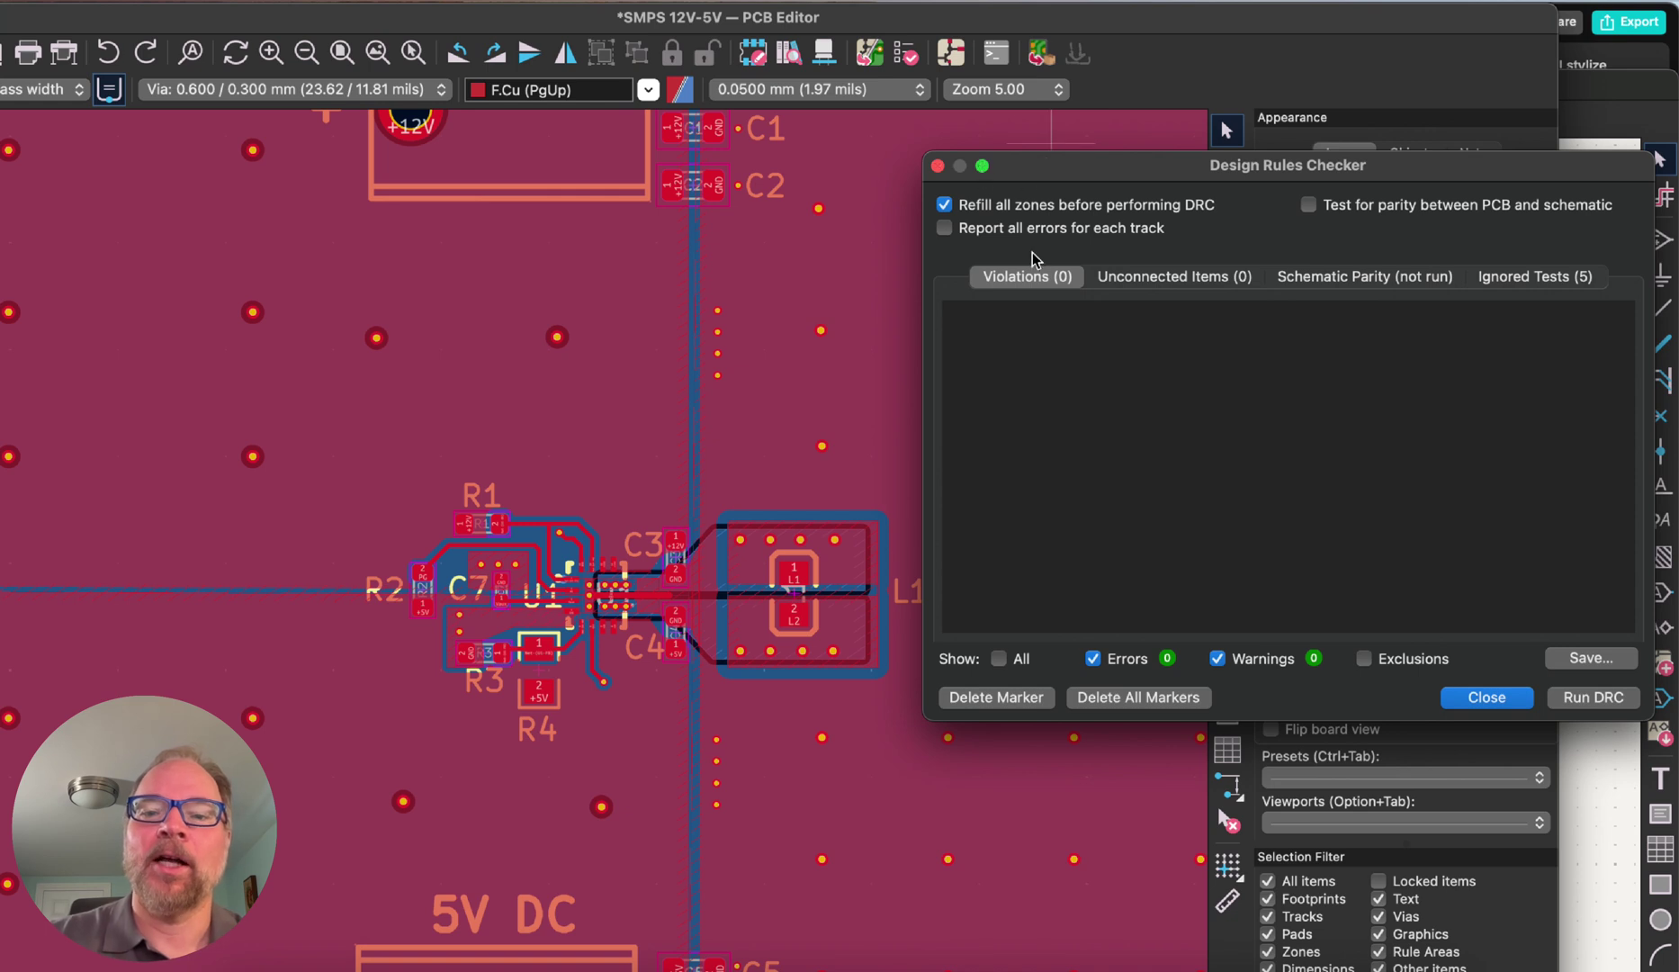
click(1486, 698)
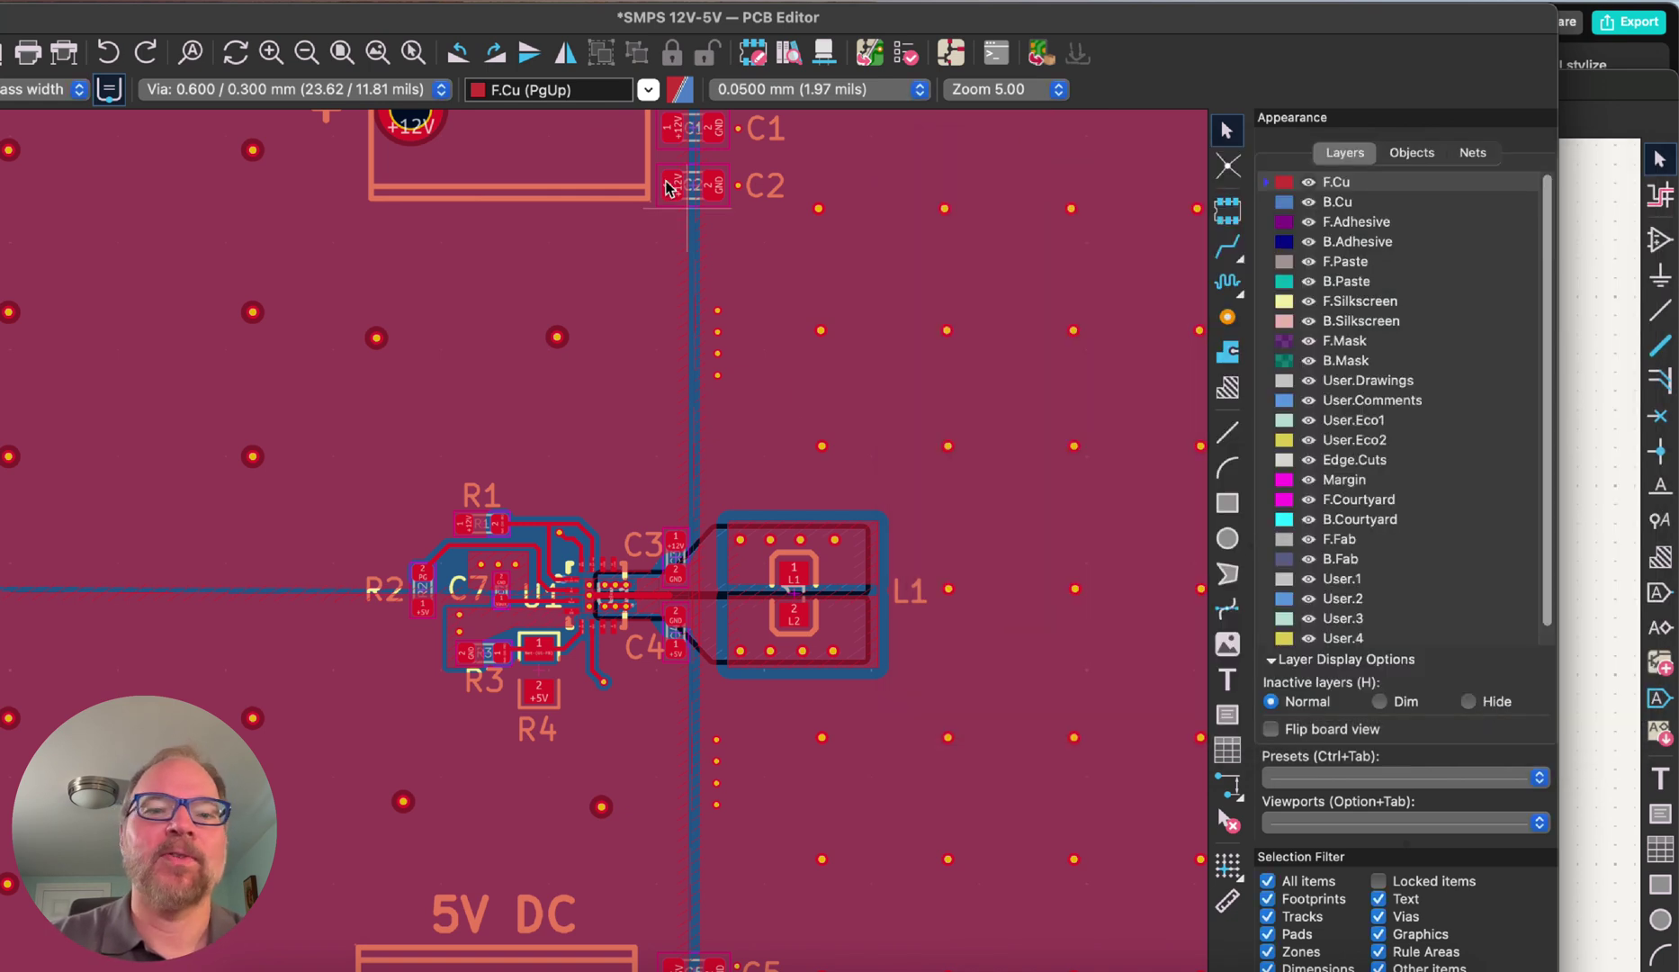
- Open the impartGUI library import plugin from the PCB editor
click(460, 1)
mouse_move(630, 432)
click(760, 522)
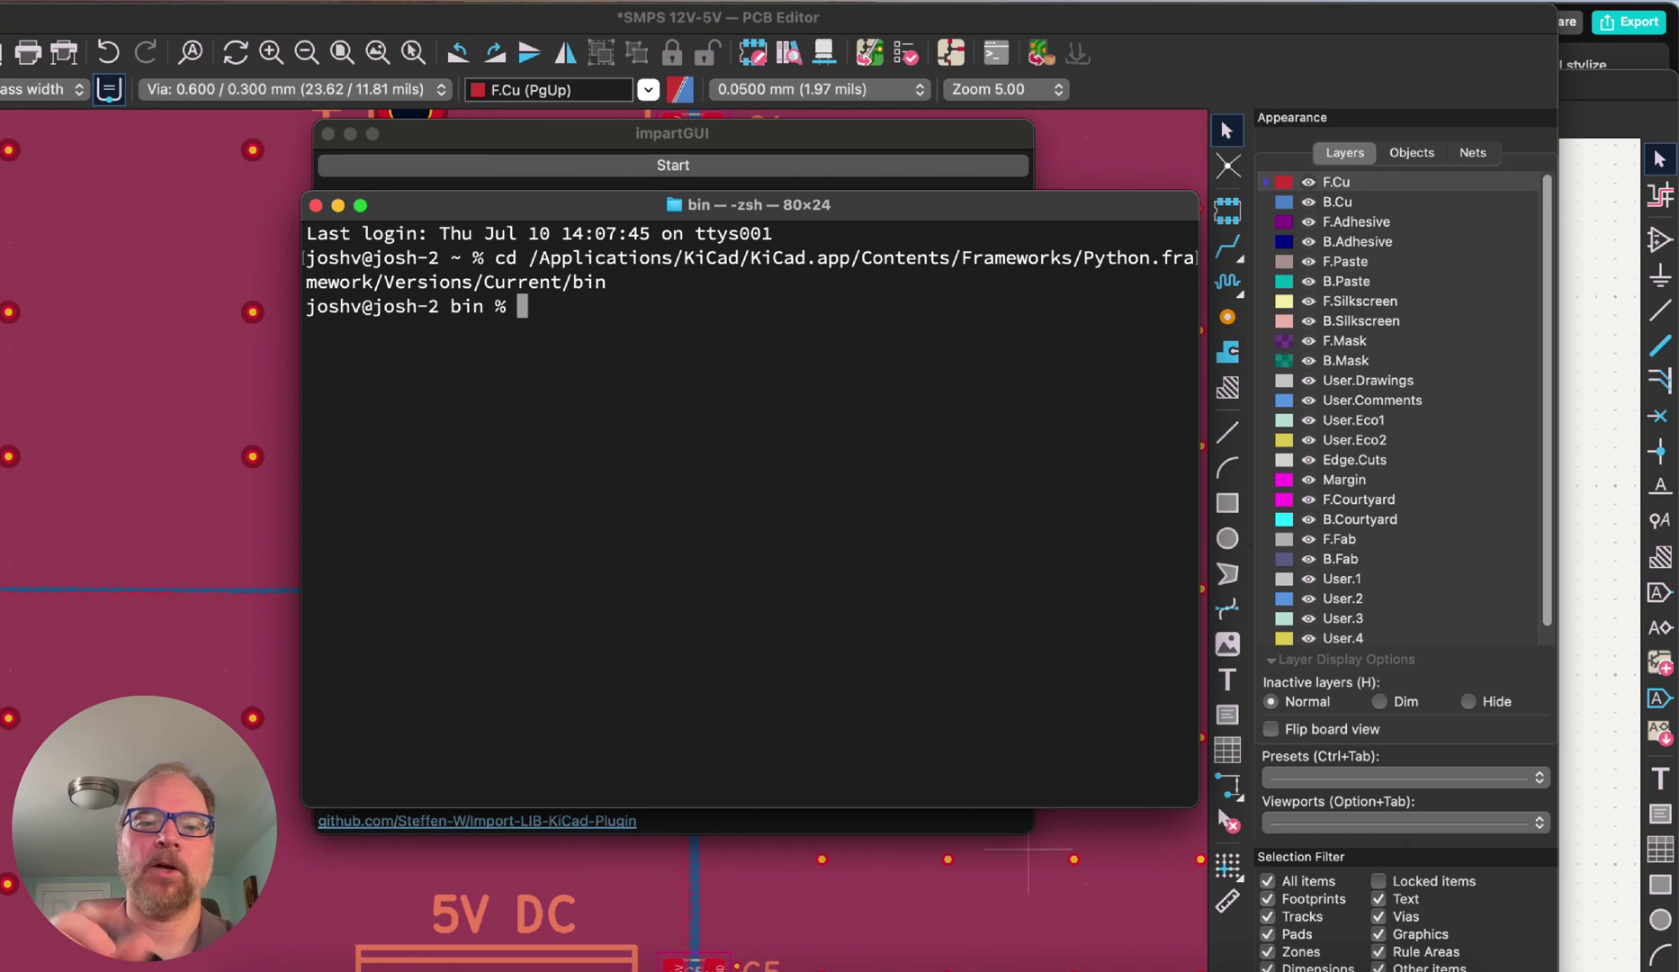
- Install the easyeda2kicad package with ./pip3 from KiCad's Python bin folder in the Terminal, and review the install output
drag(496, 257, 574, 275)
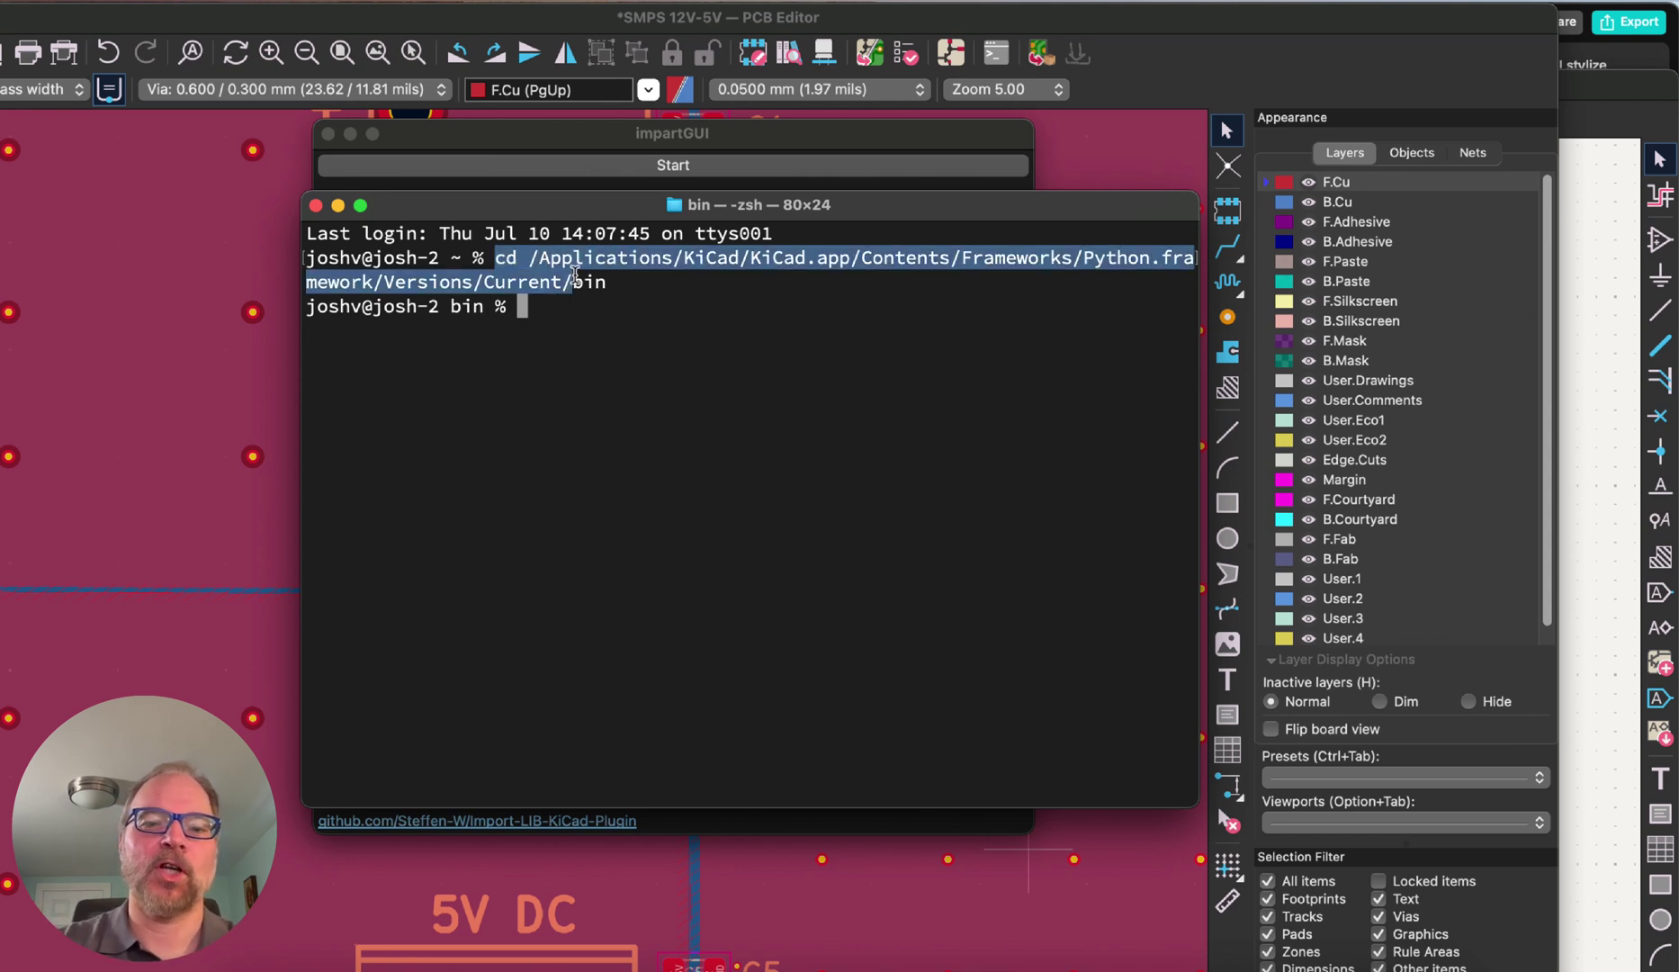
click(621, 306)
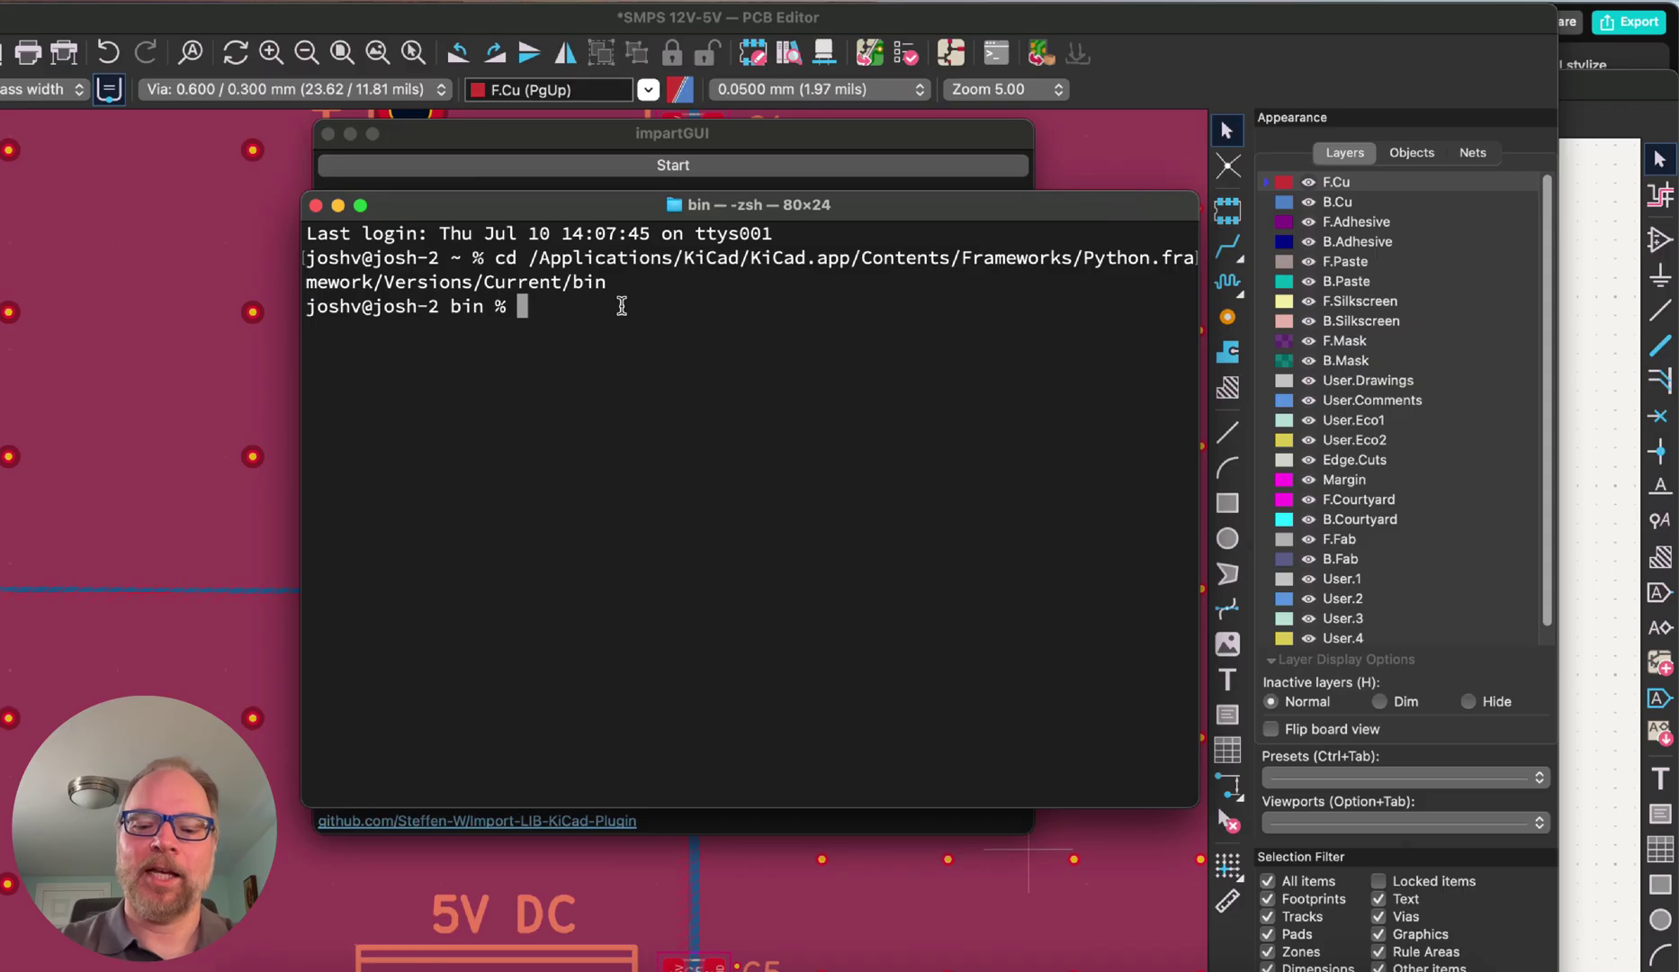
text(3 )
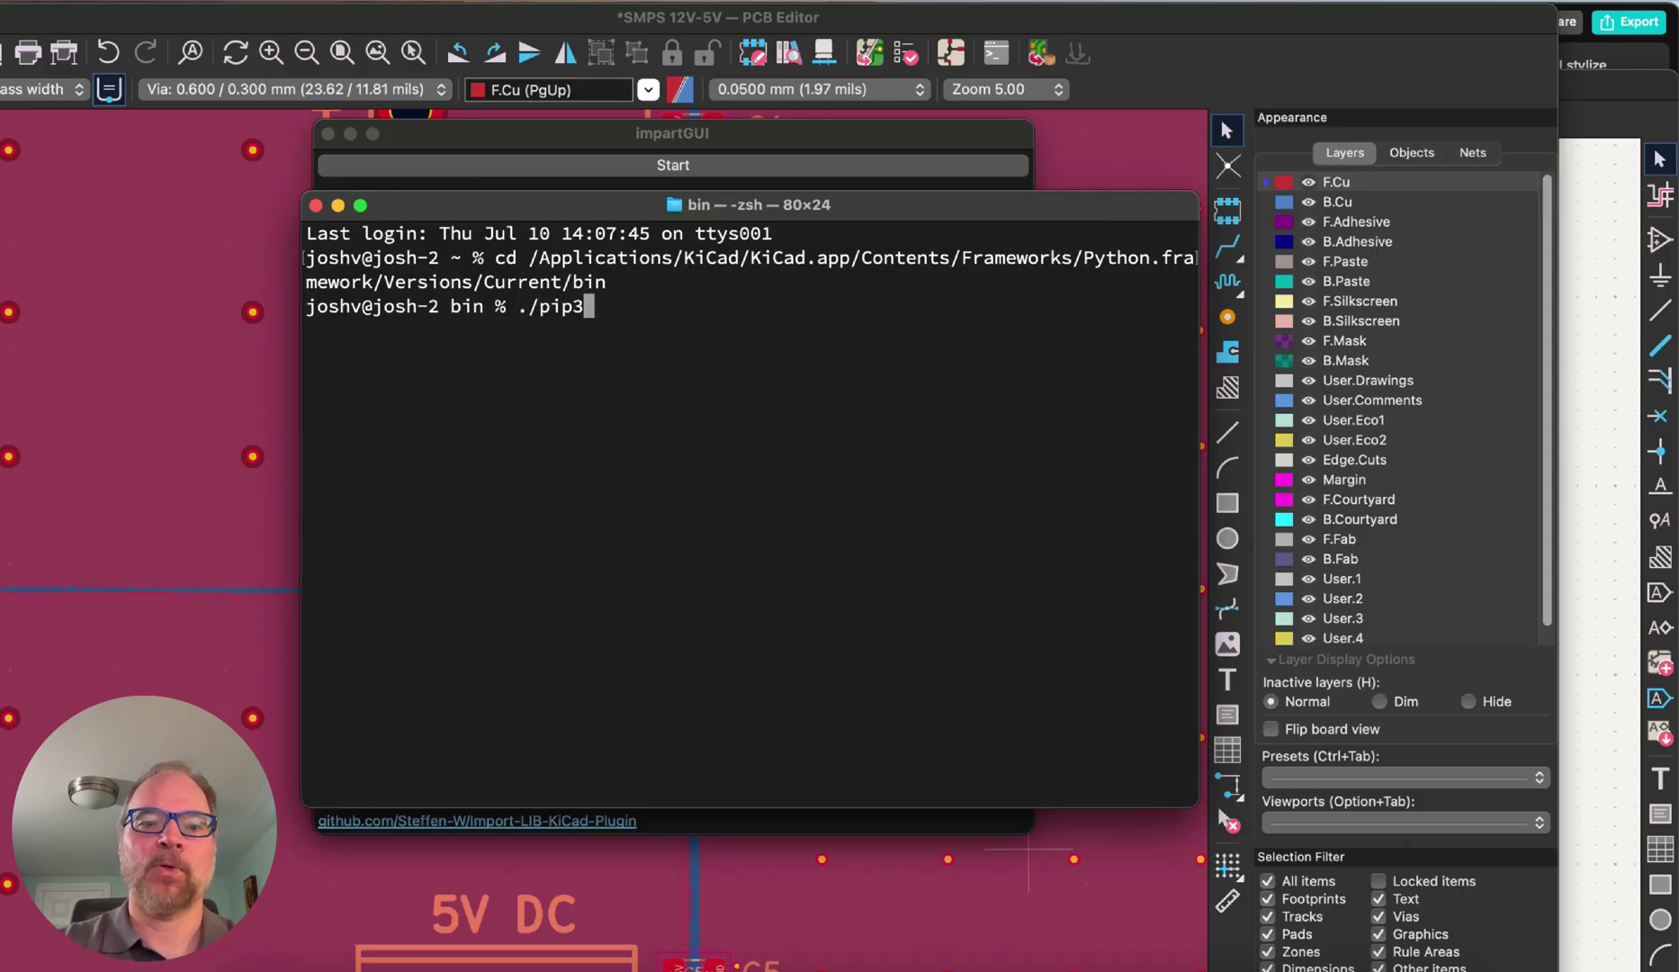
text(i)
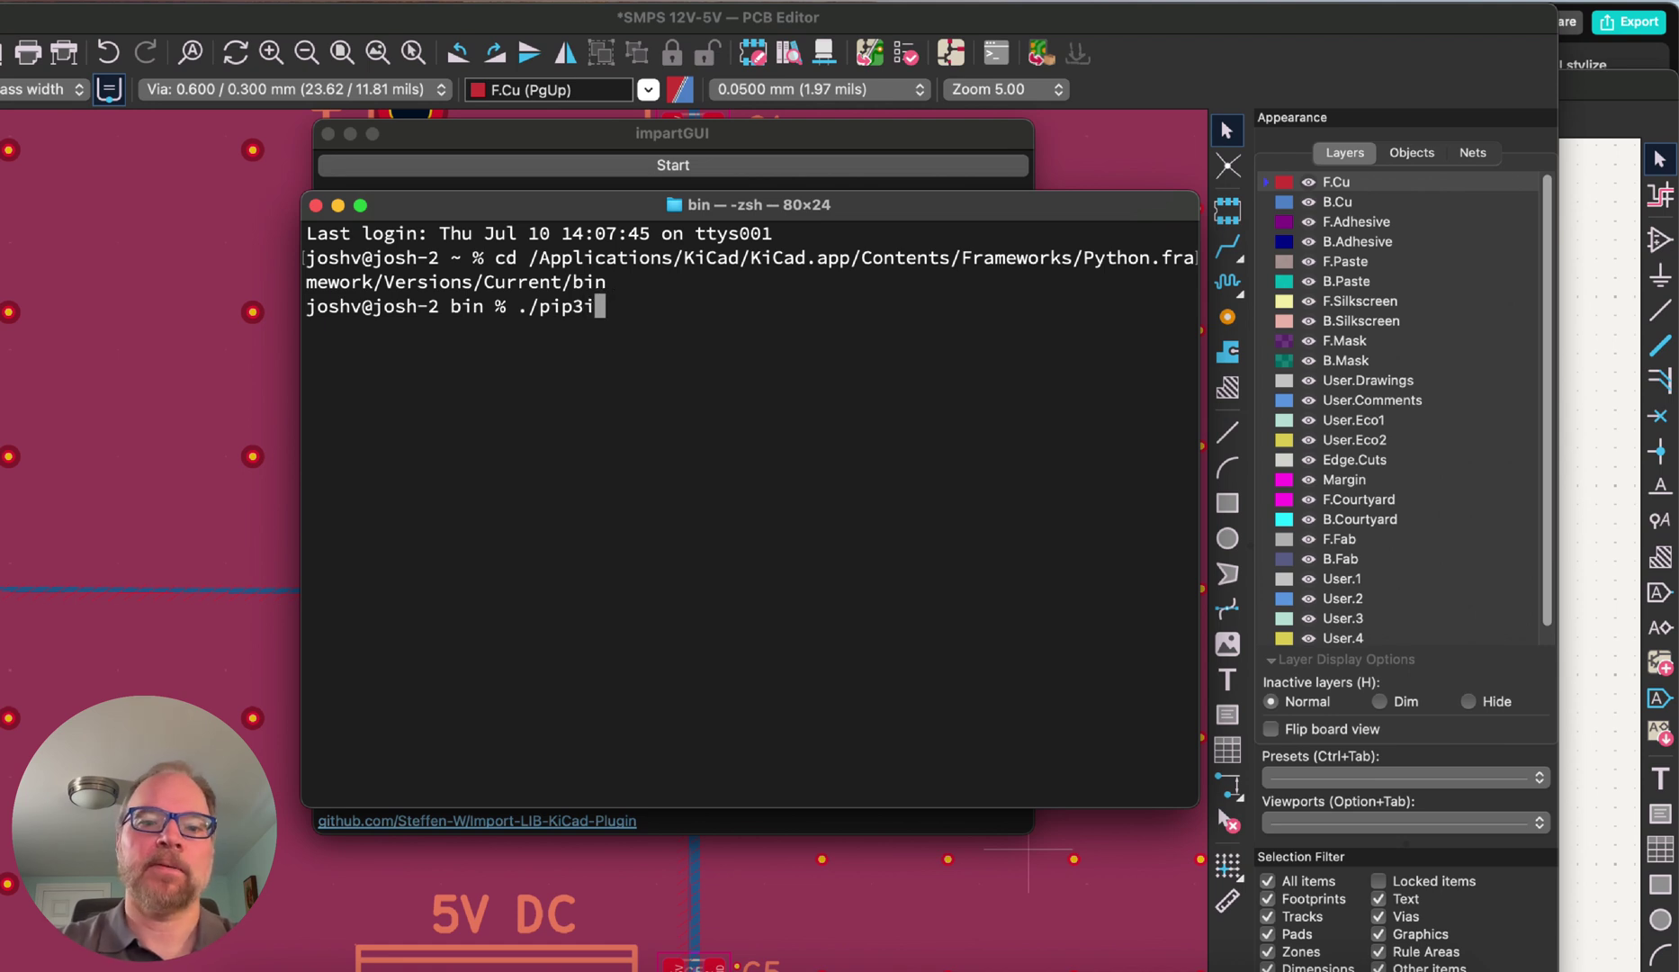
key(BackSpace)
text(install e)
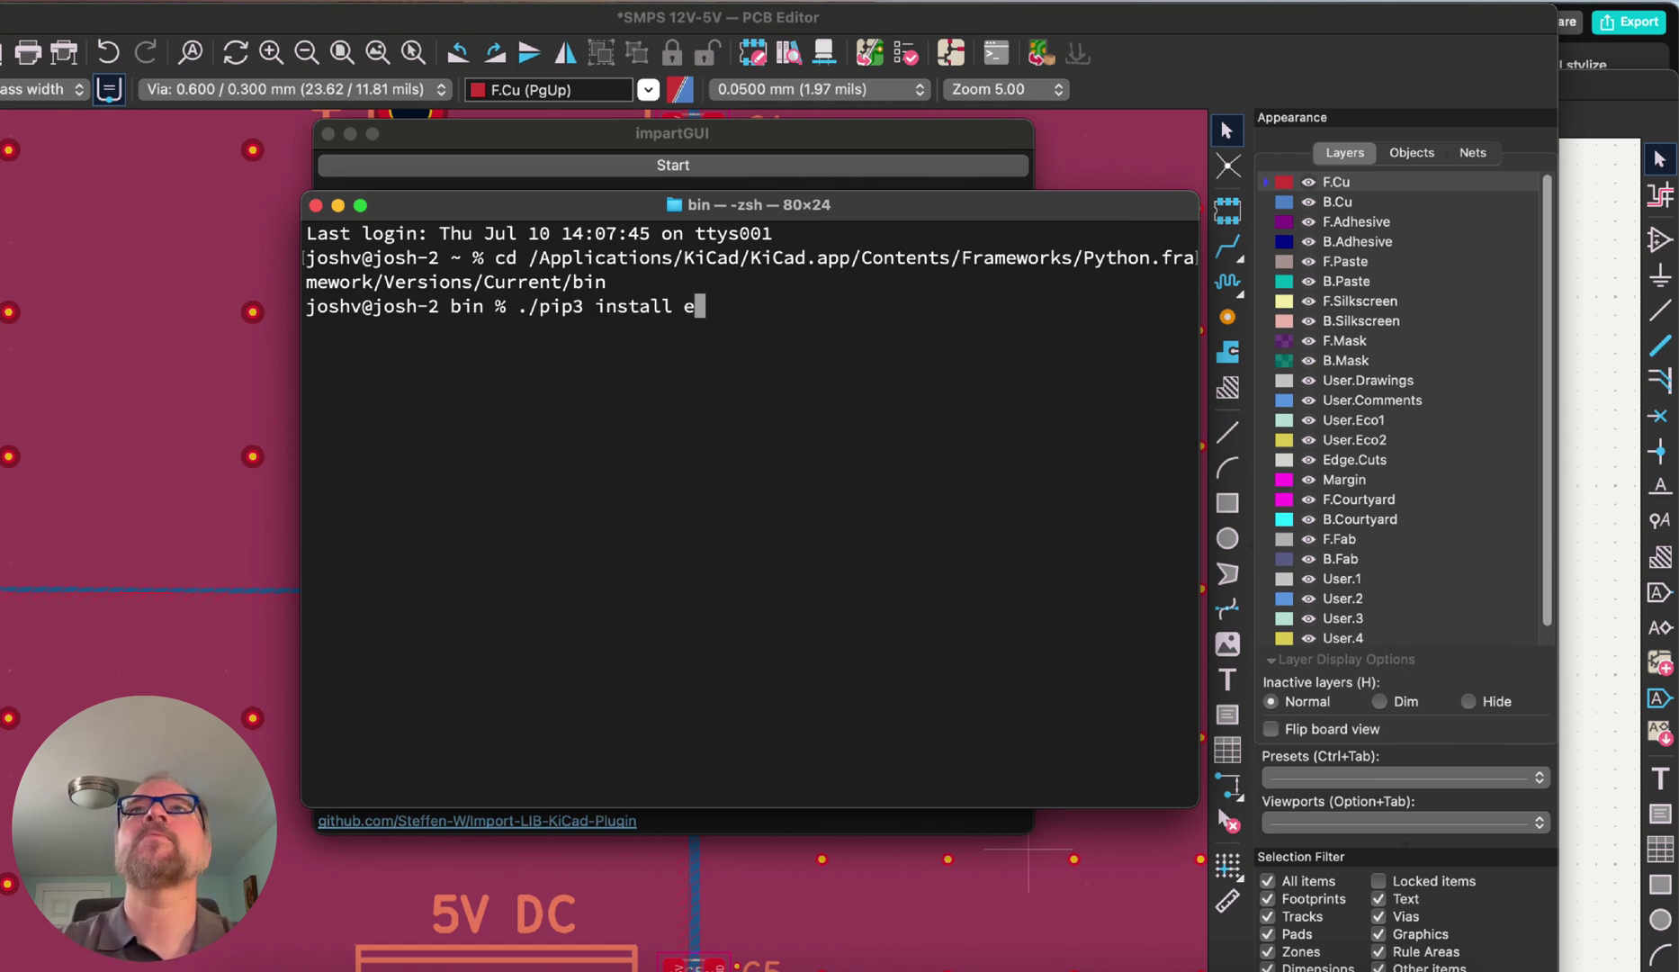
text(as)
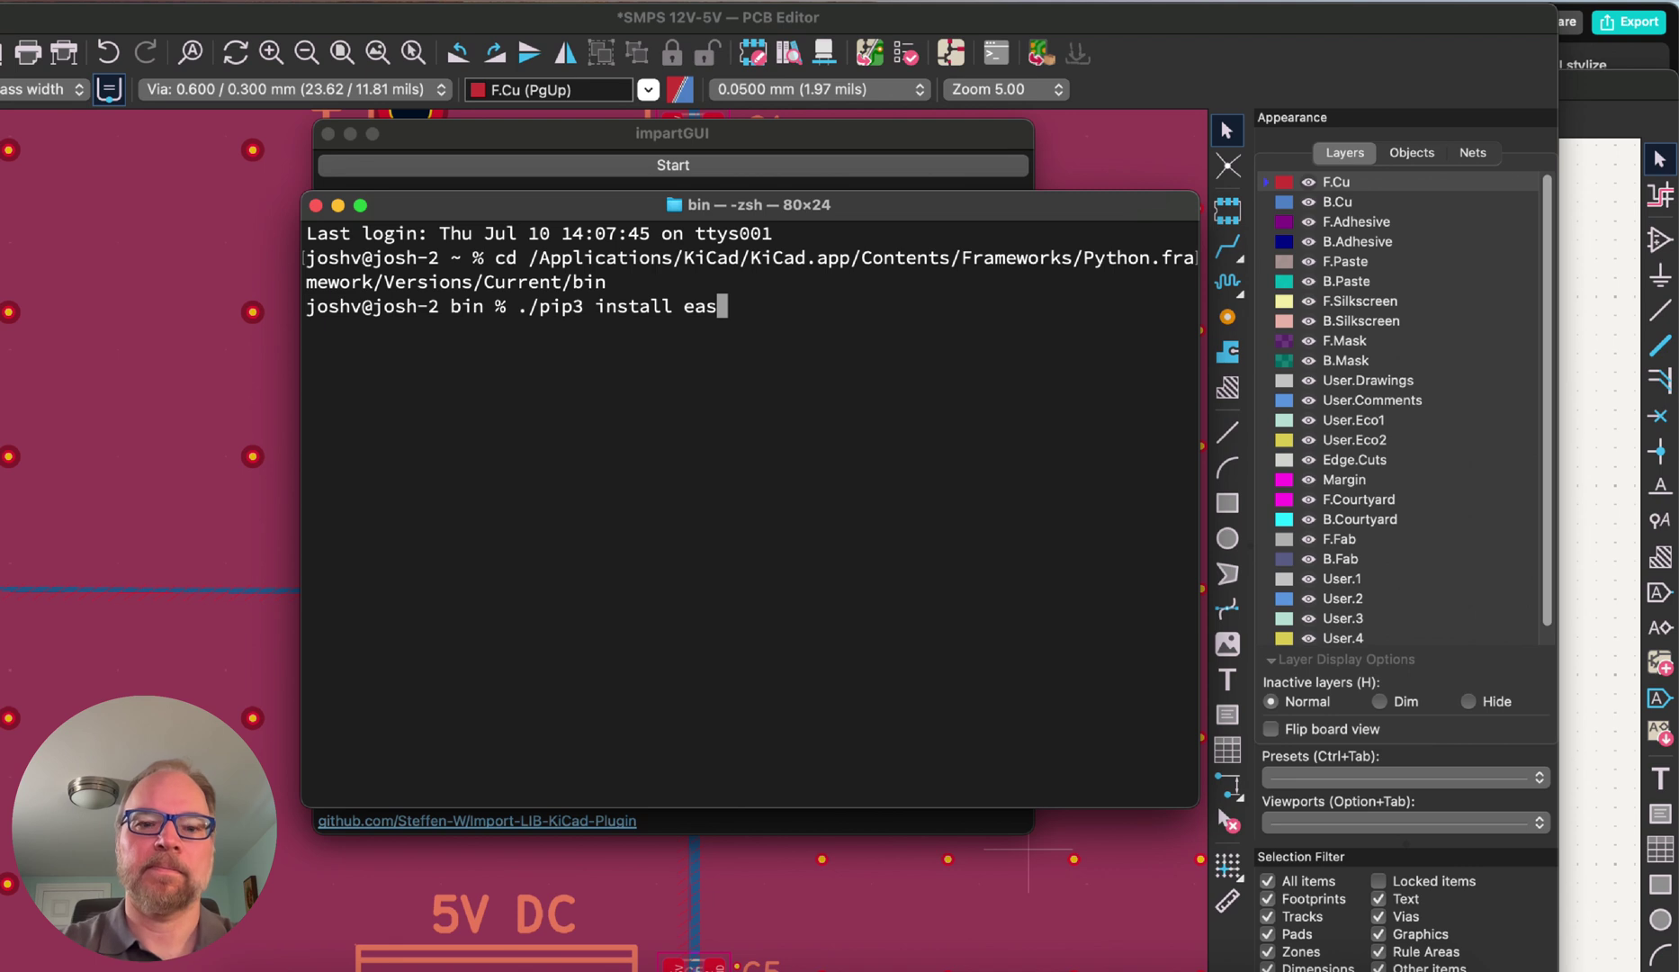
text(yeda)
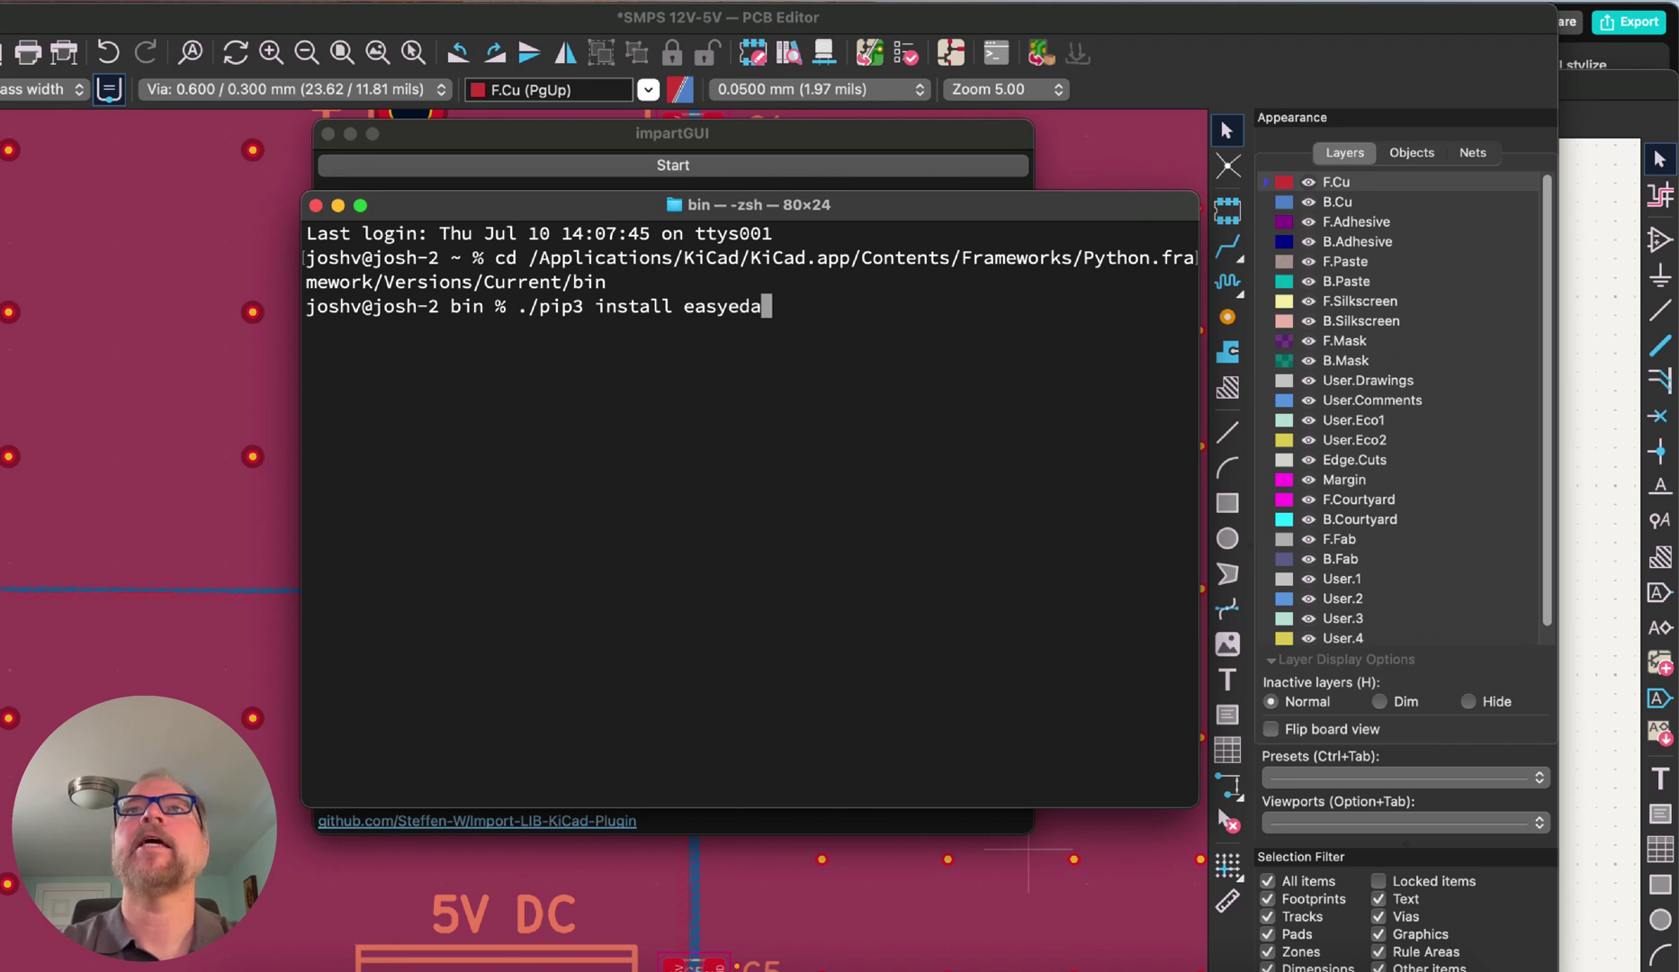
text(2k)
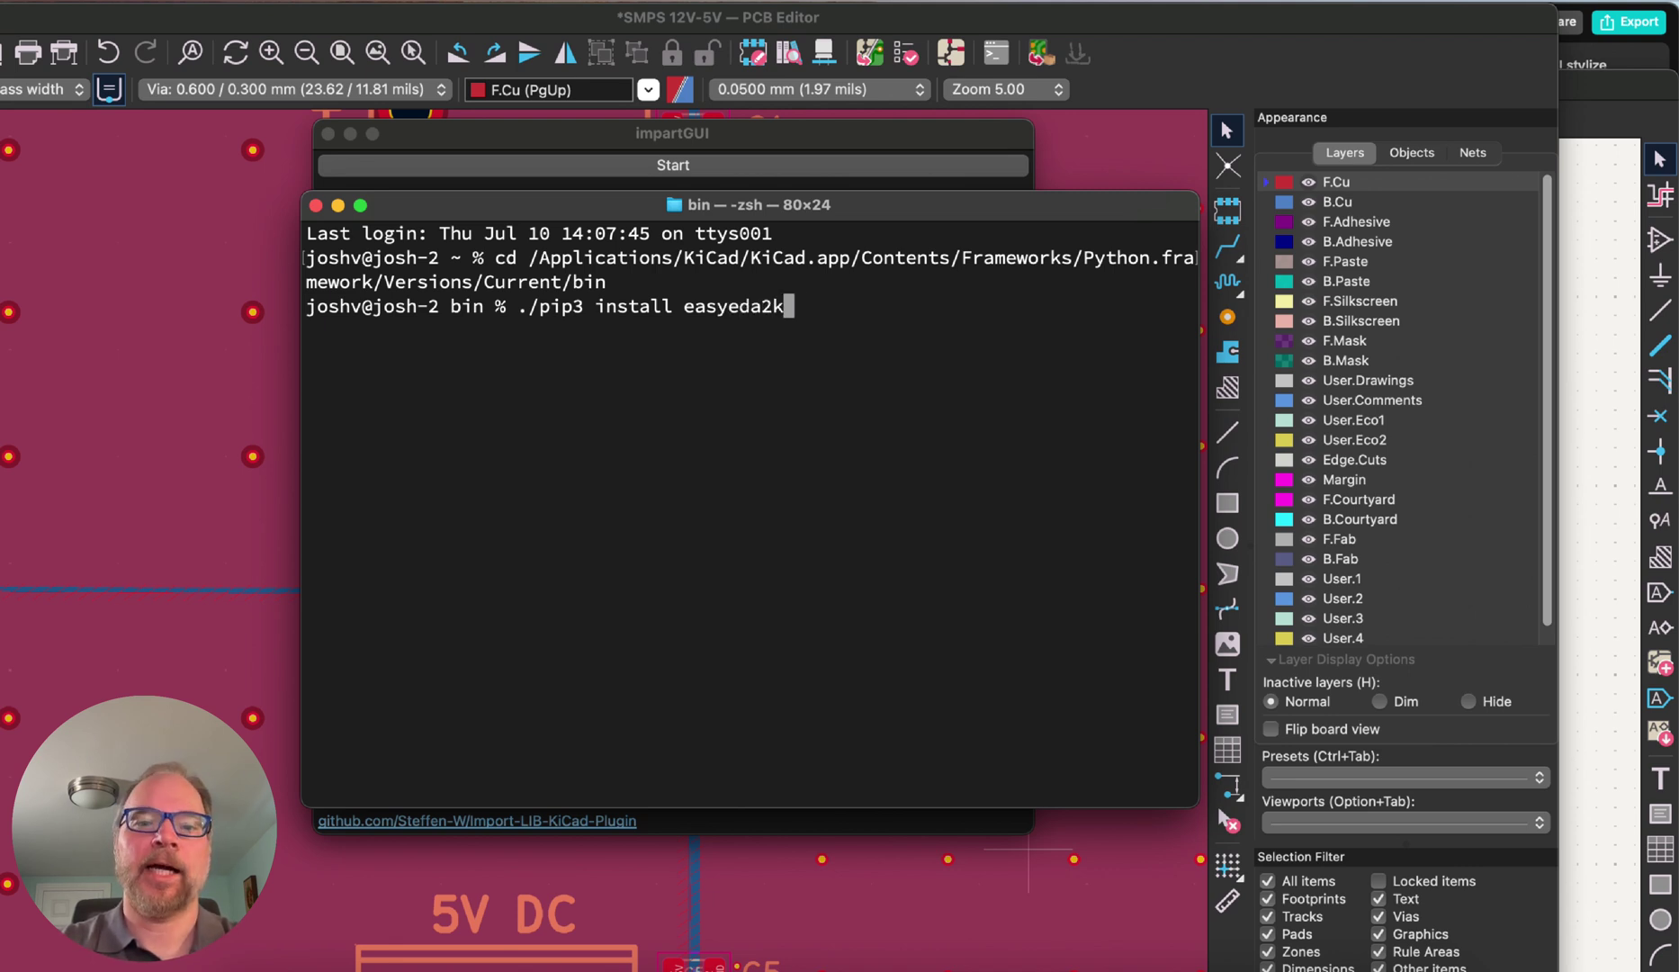
text(icad)
key(Return)
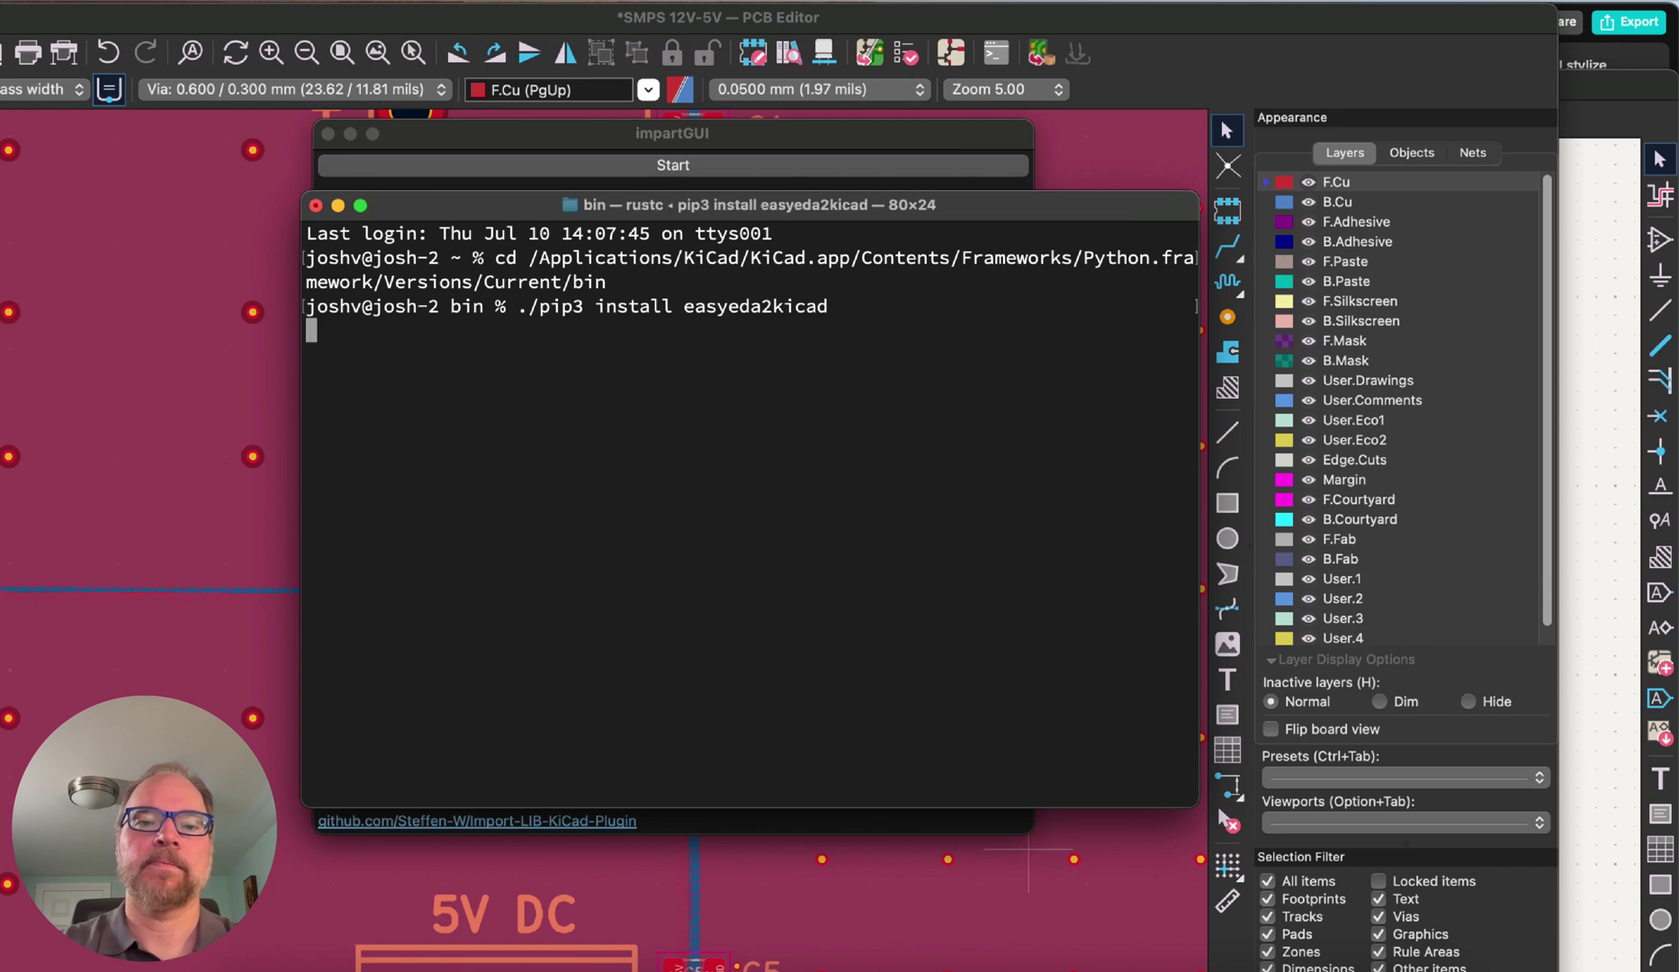
scroll(893, 660, up, 3)
scroll(893, 659, up, 2)
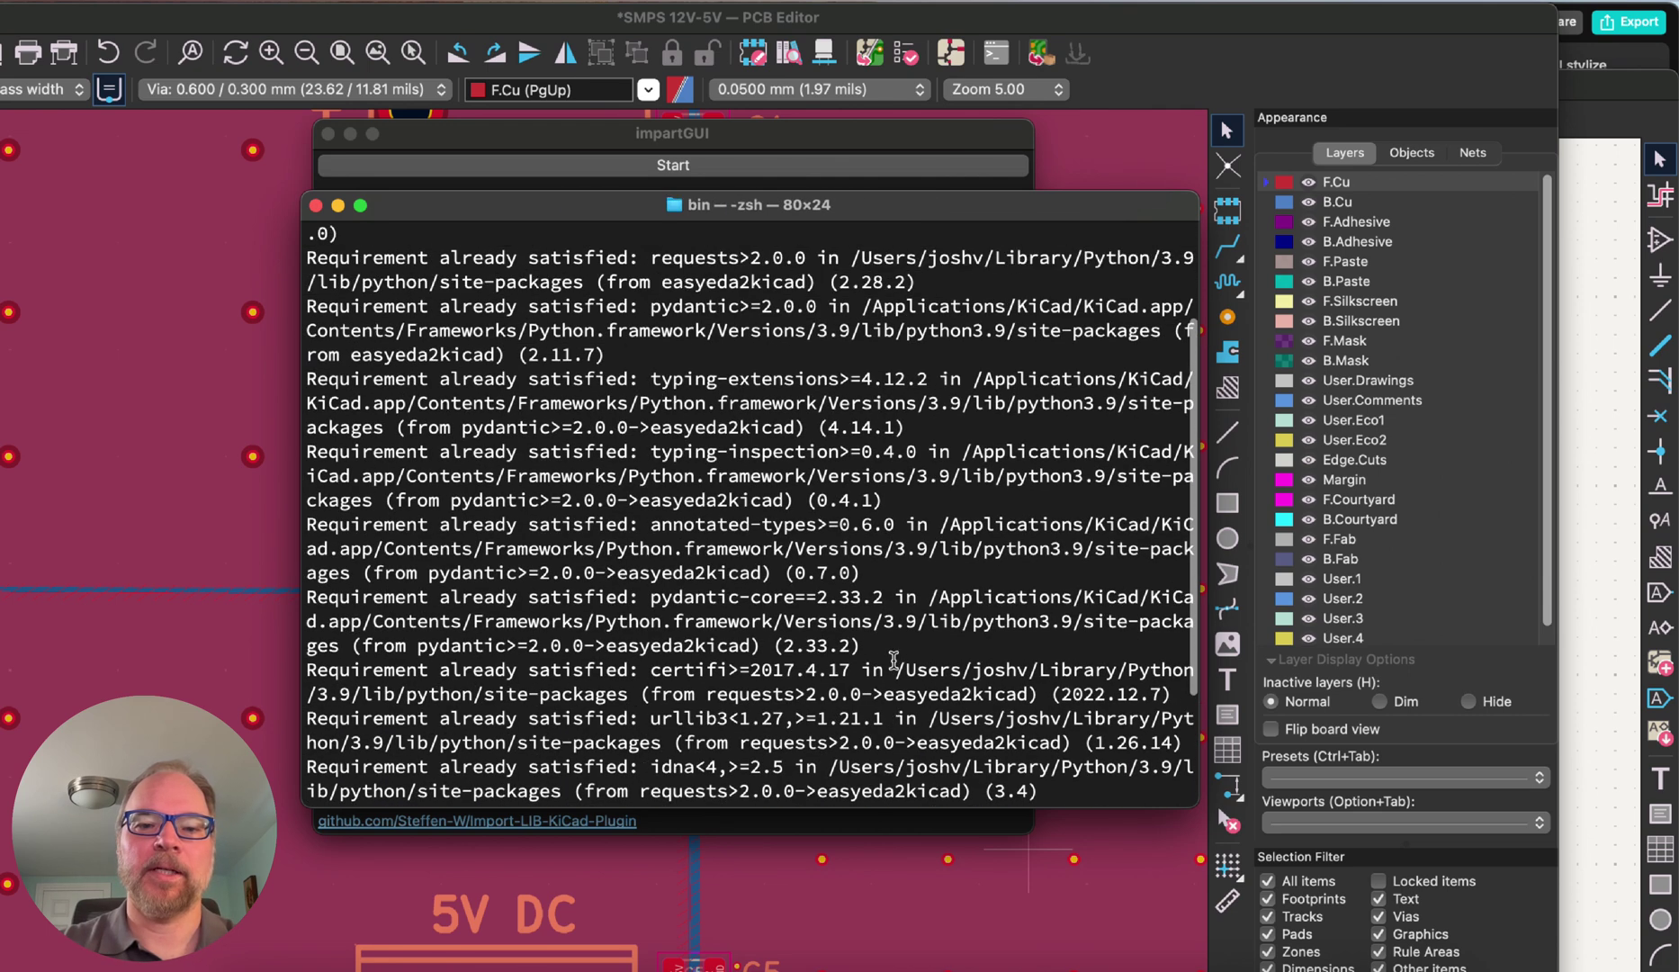
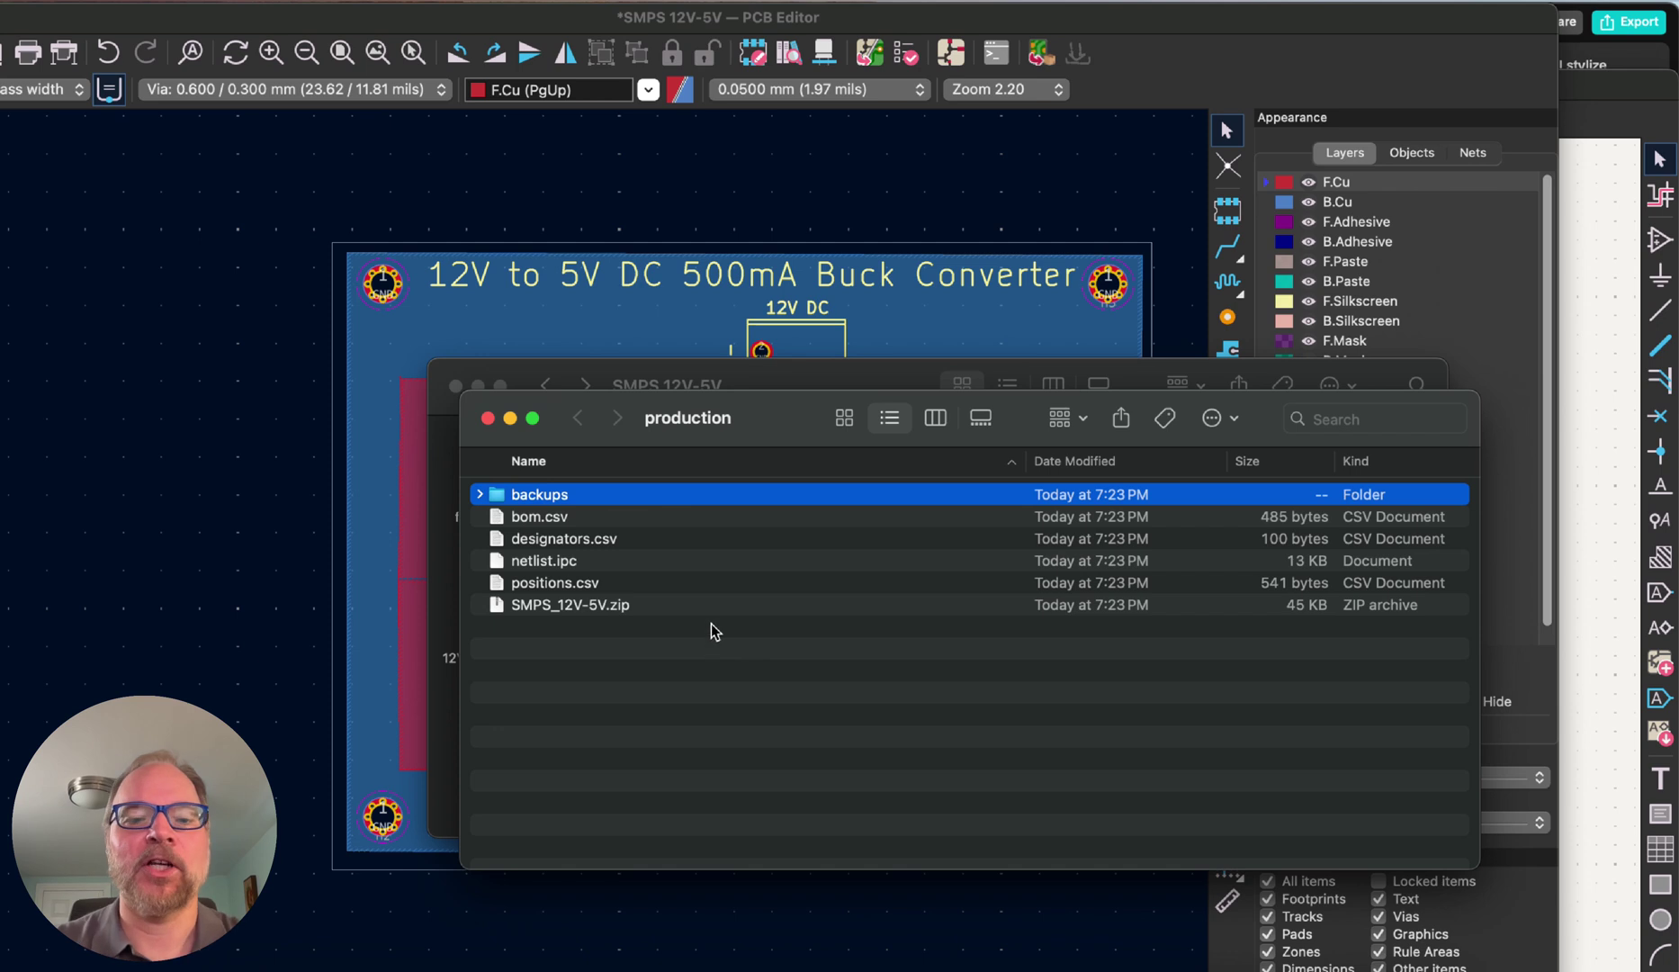
- Extract SMPS_12V-5V.zip in the production folder and expand the SMPS_12V-5V folder to list its Gerber and drill files
click(574, 606)
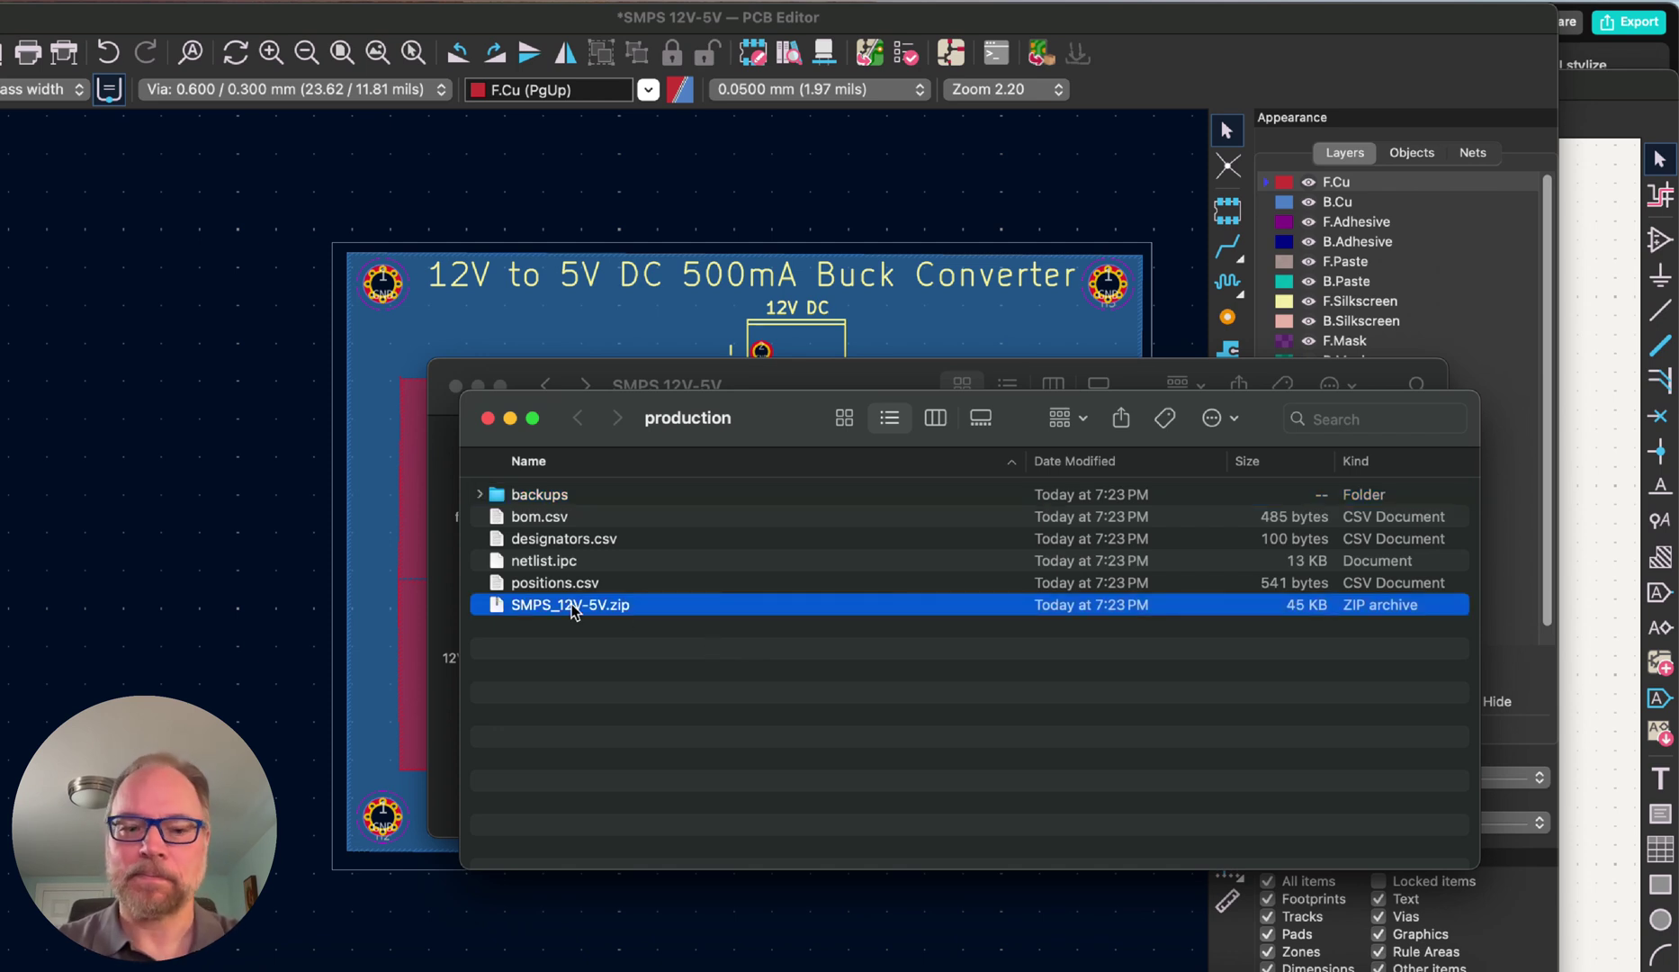
right_click(574, 608)
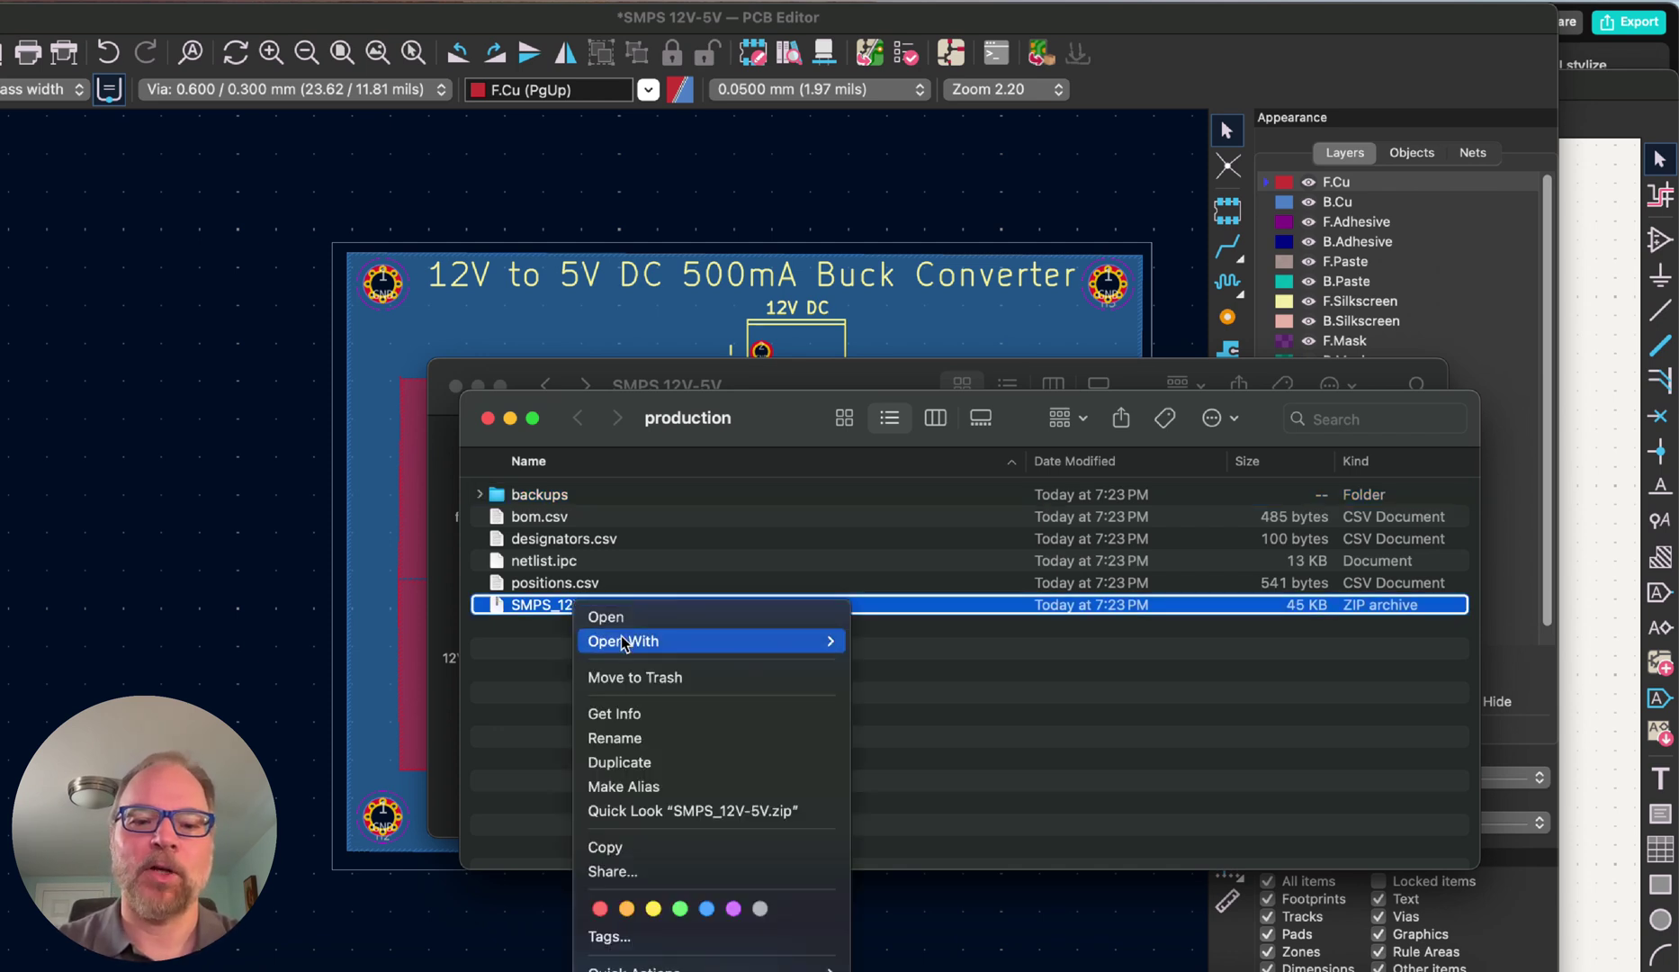
click(907, 645)
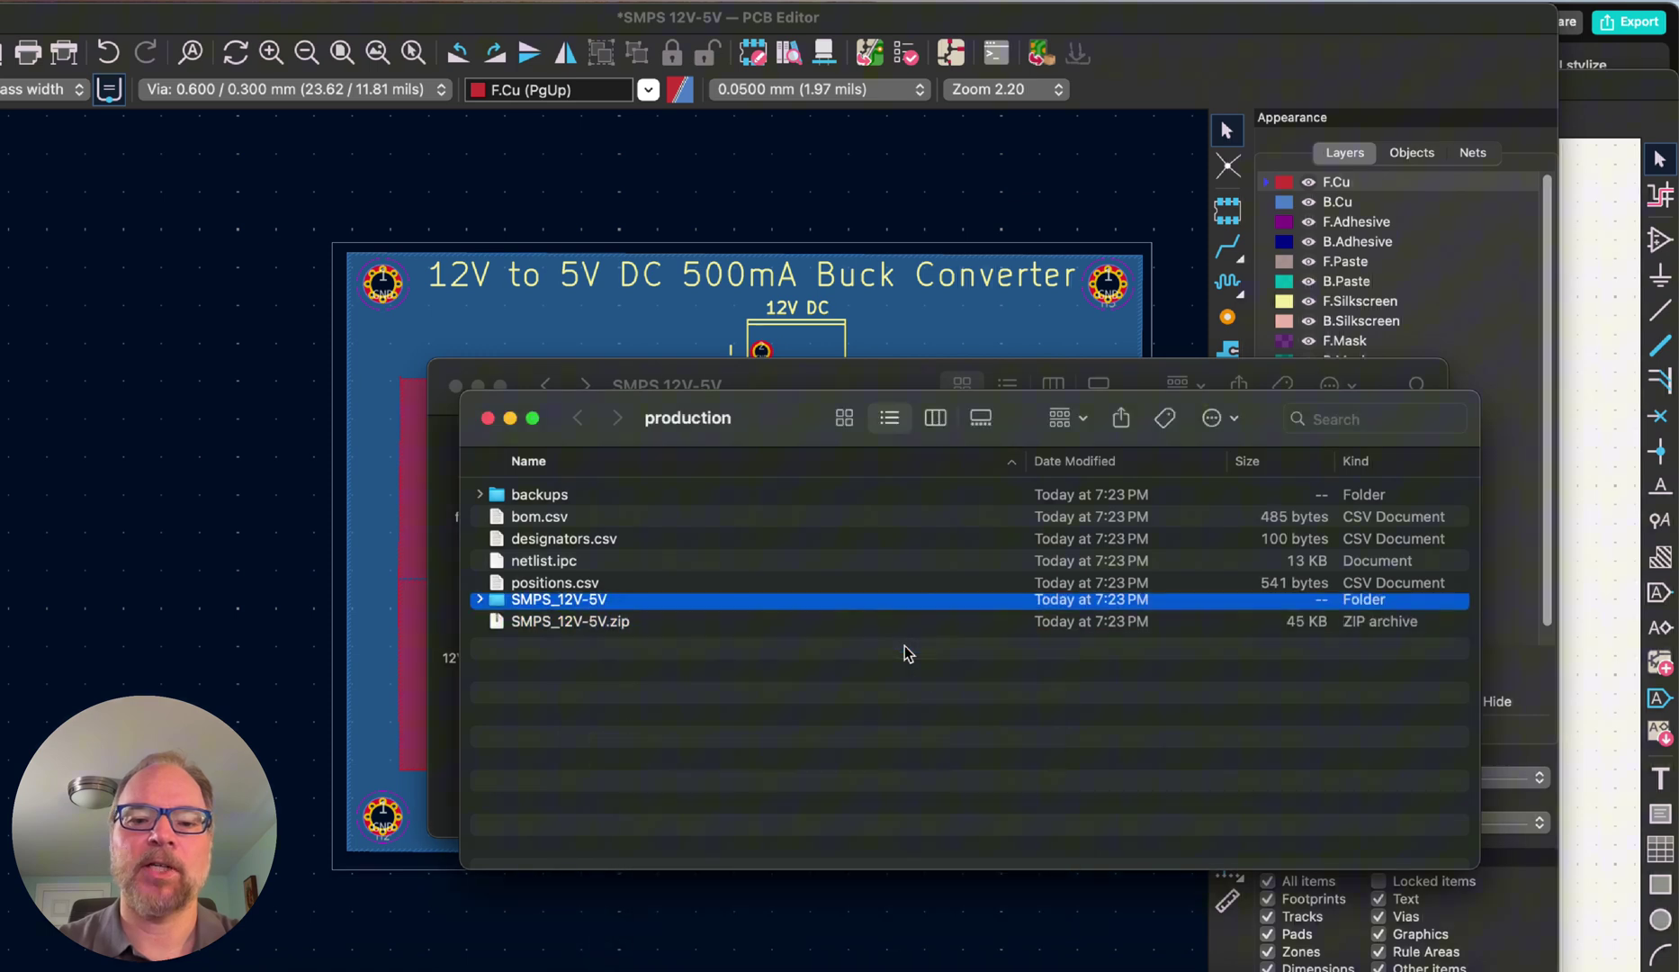
click(480, 605)
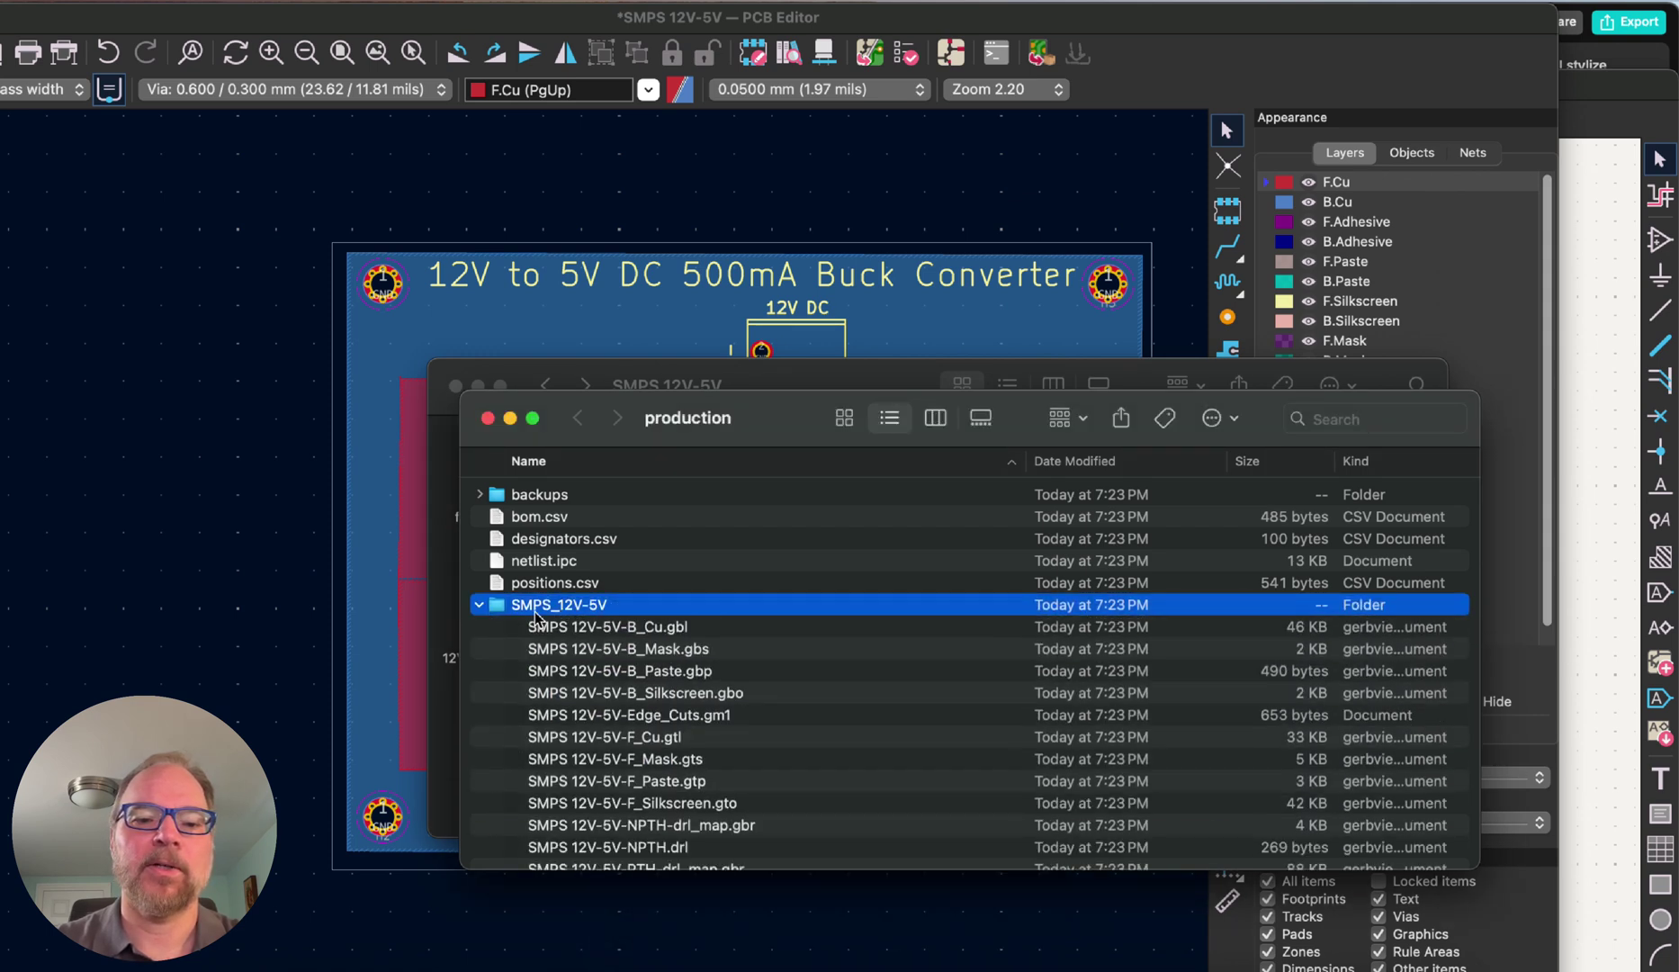
scroll(779, 685, down, 3)
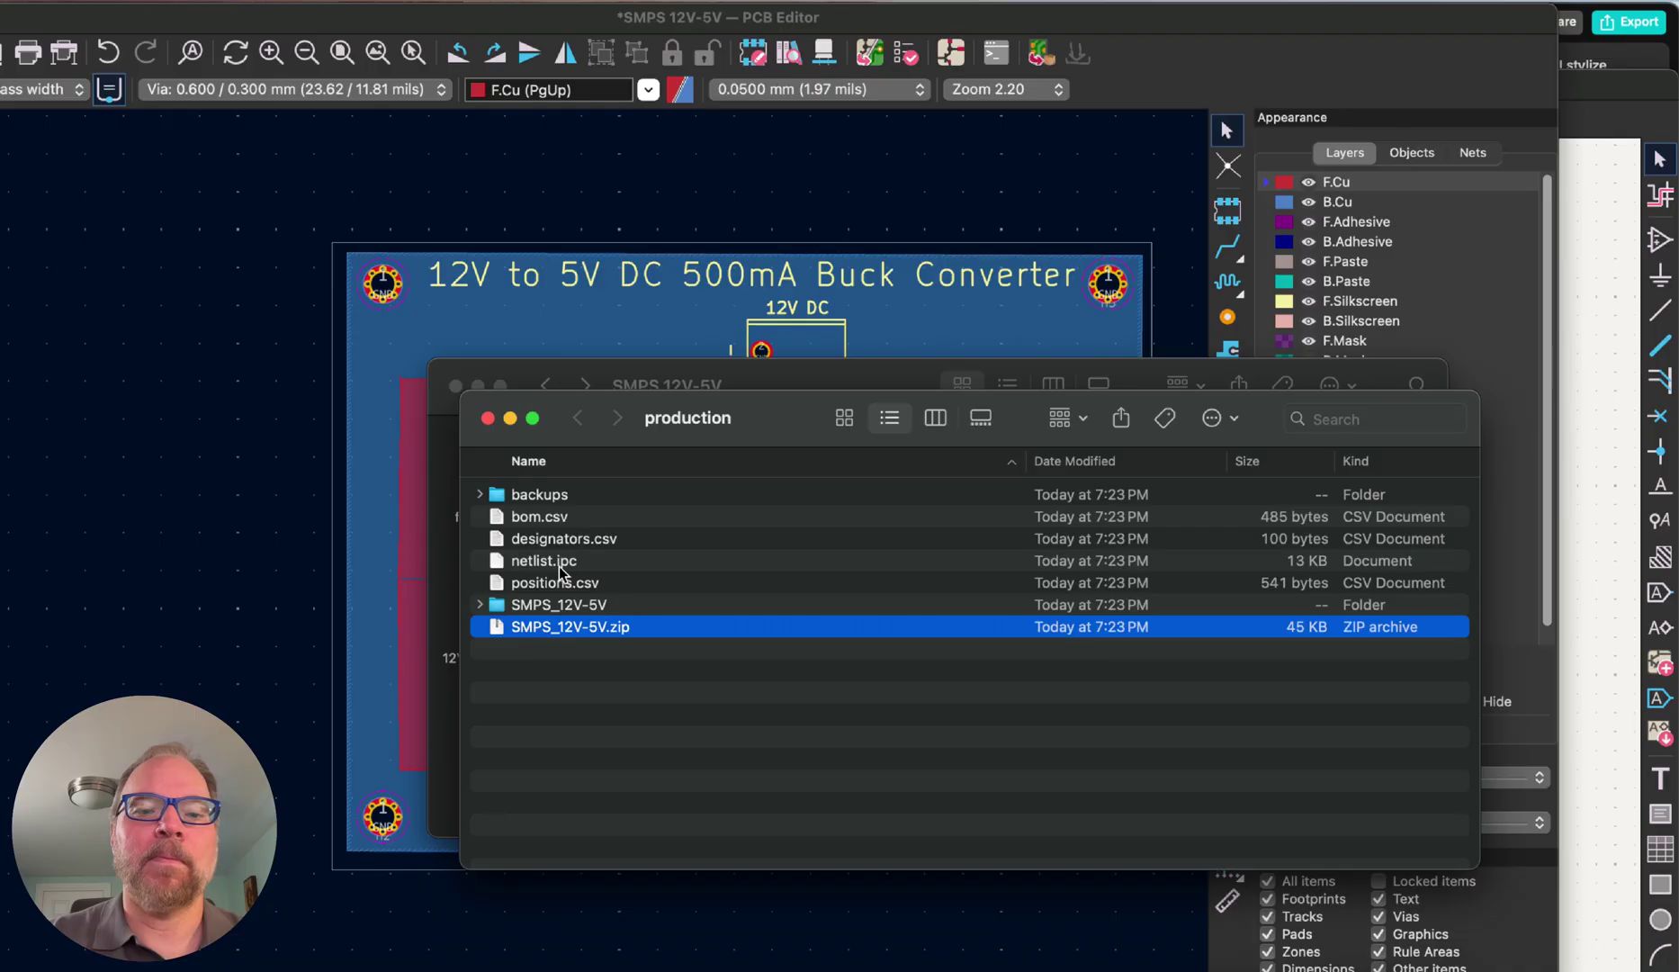
- Look over the netlist.ipc, positions.csv and bom.csv fabrication files in the production folder
click(559, 567)
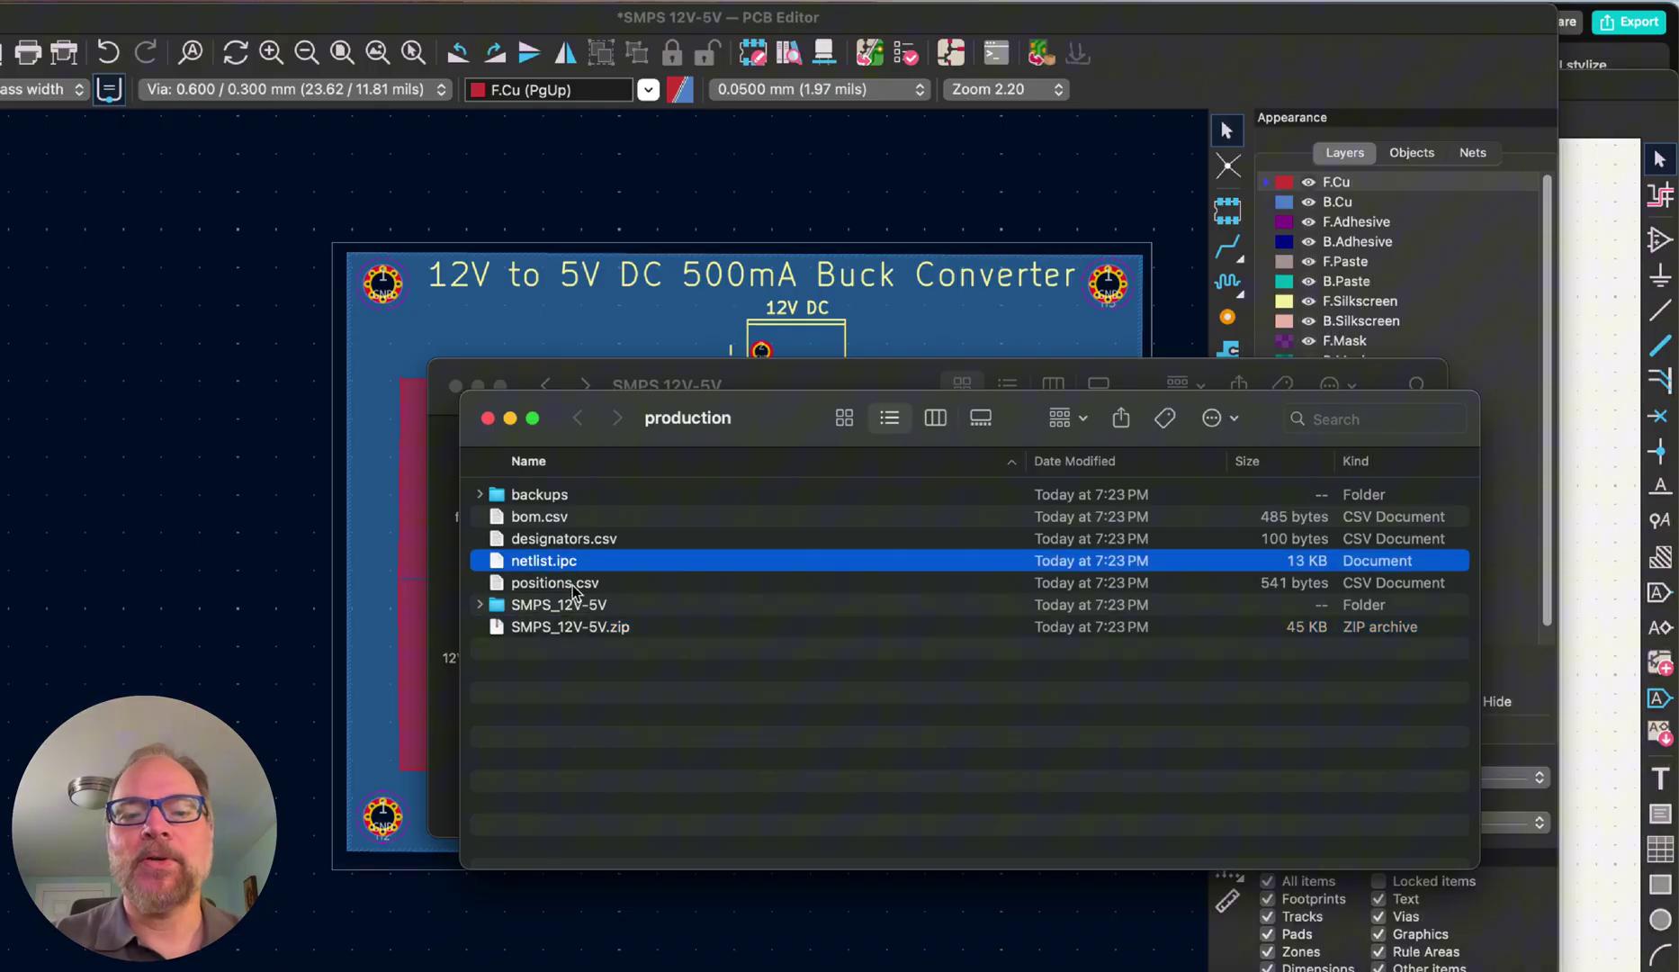
click(573, 584)
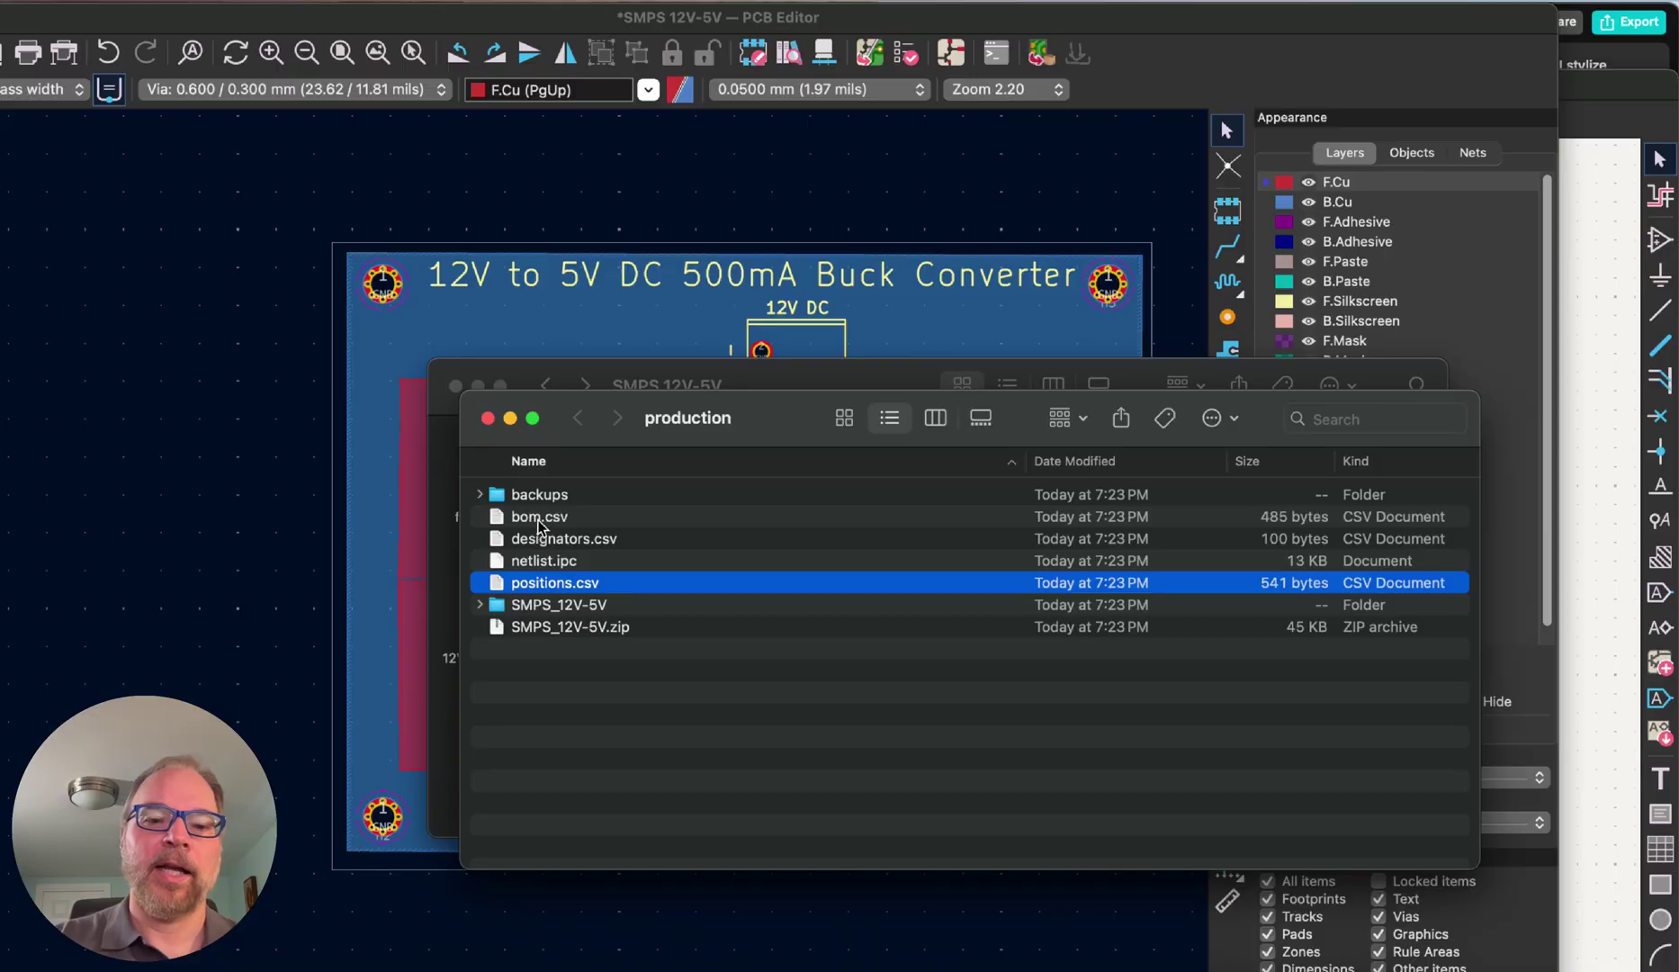
click(535, 519)
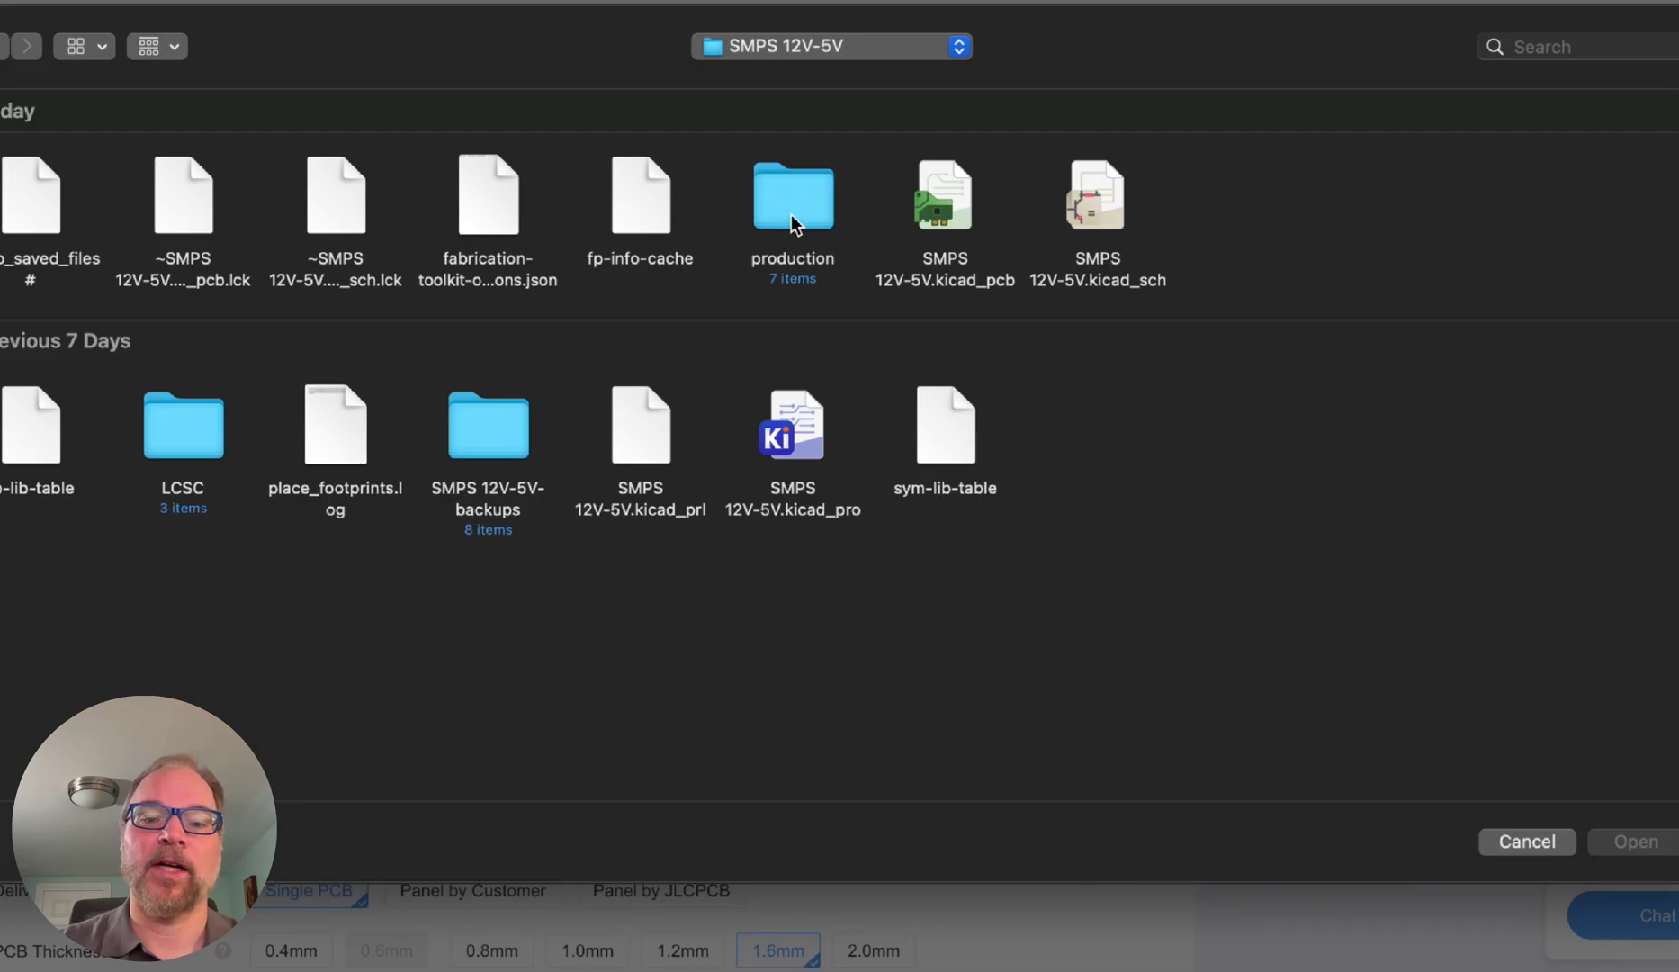
- Upload the Gerber archive SMPS_12V-5V.zip from the production folder for the board quote and turn on PCB Assembly
double_click(792, 201)
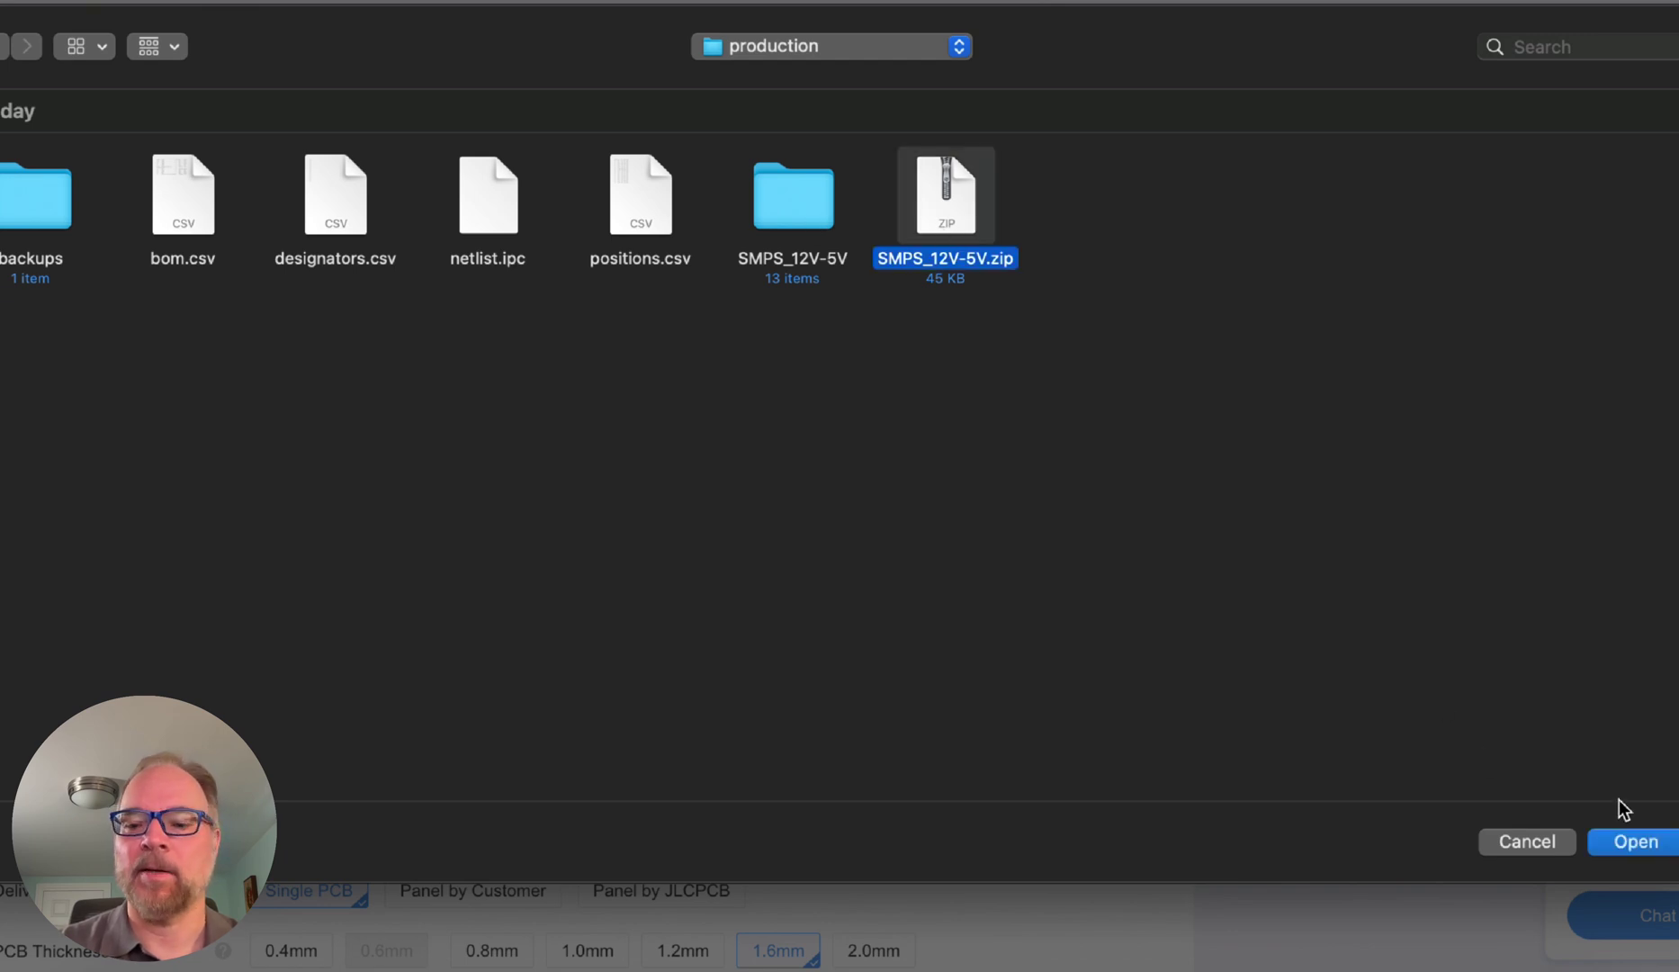
click(1634, 841)
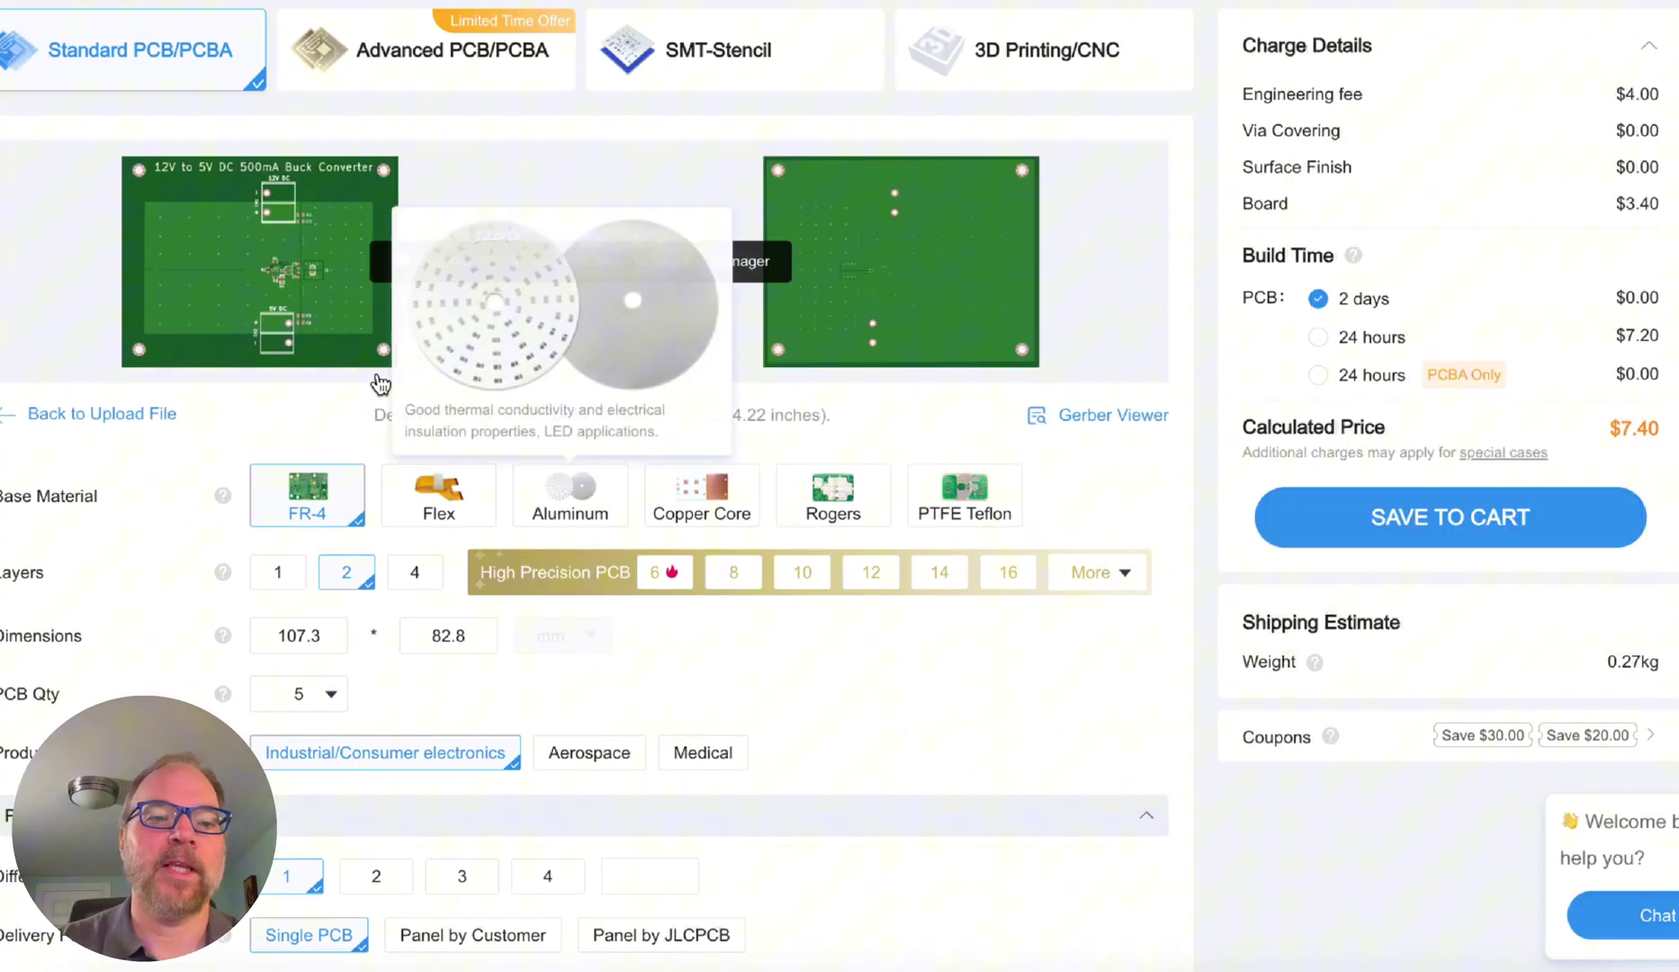
scroll(1088, 630, down, 10)
scroll(1089, 625, down, 9)
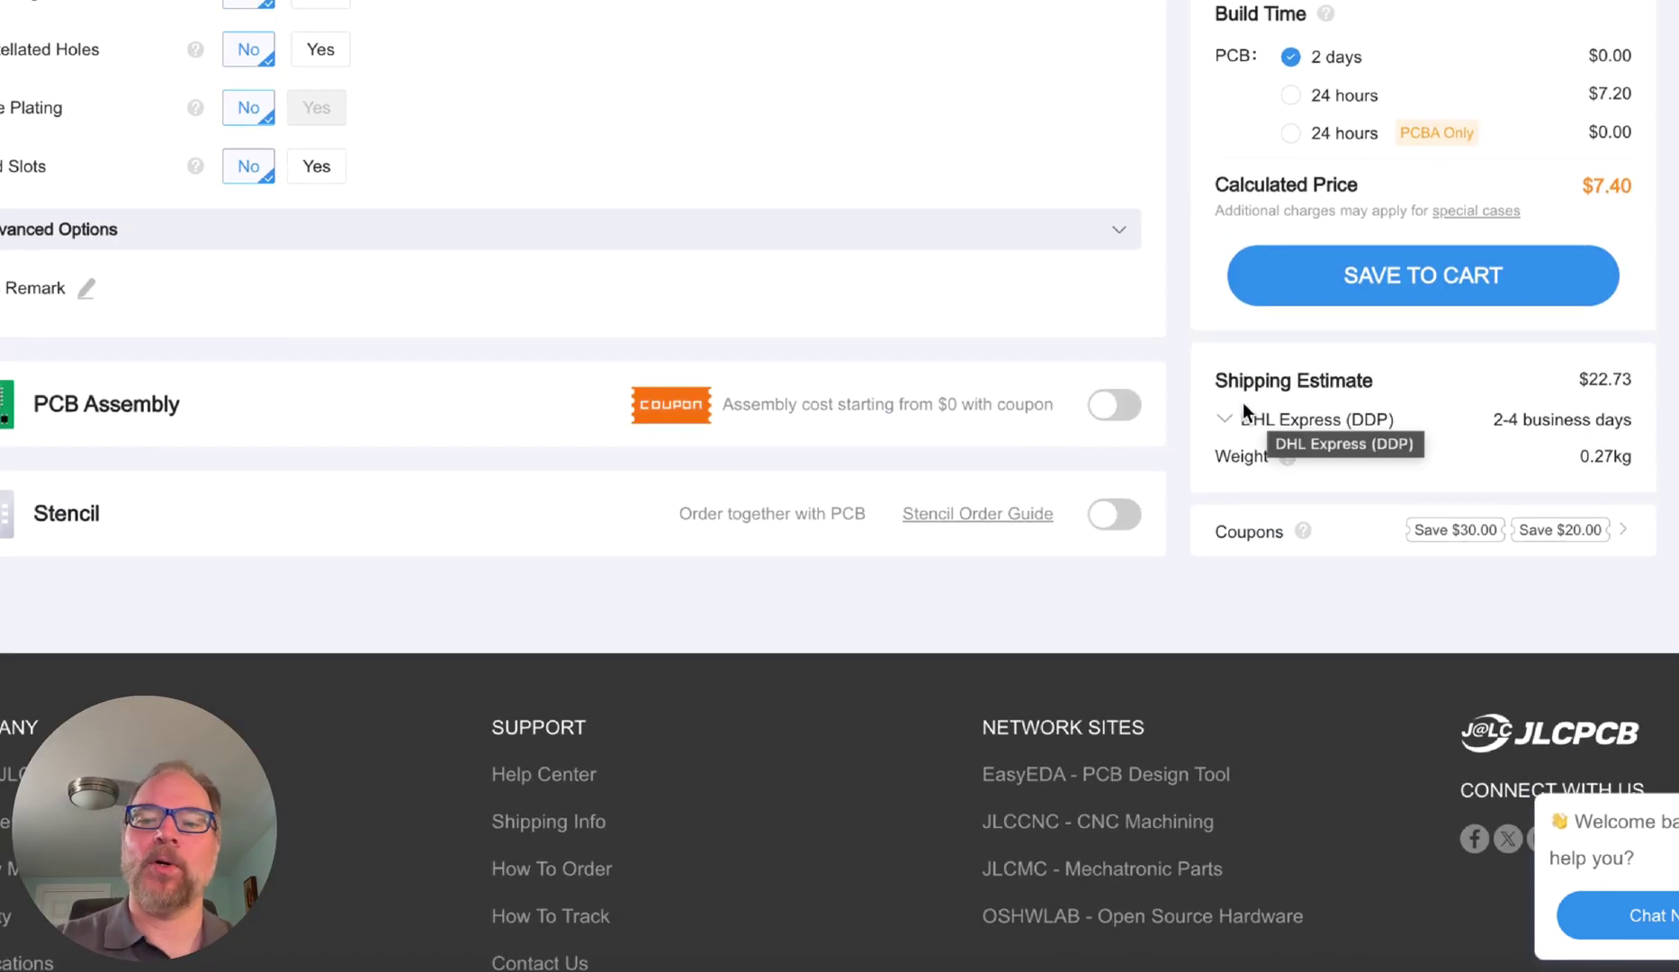
click(1106, 410)
scroll(652, 646, down, 4)
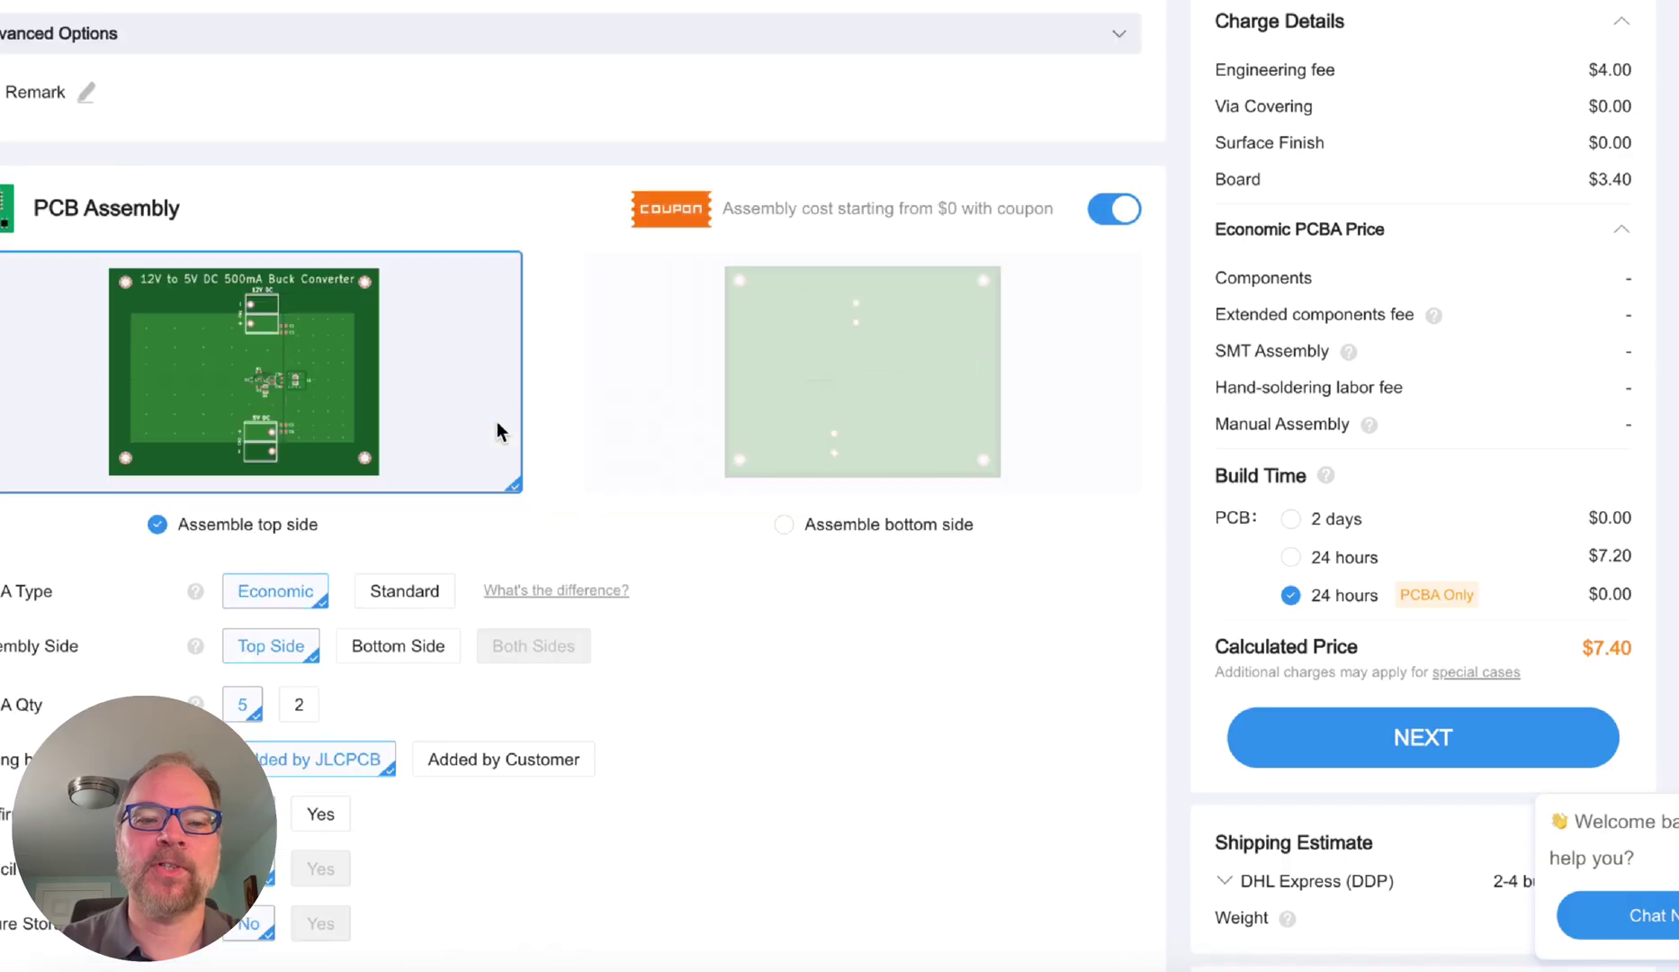
- Try blue as the PCB color and switch it back to green
scroll(497, 421, up, 17)
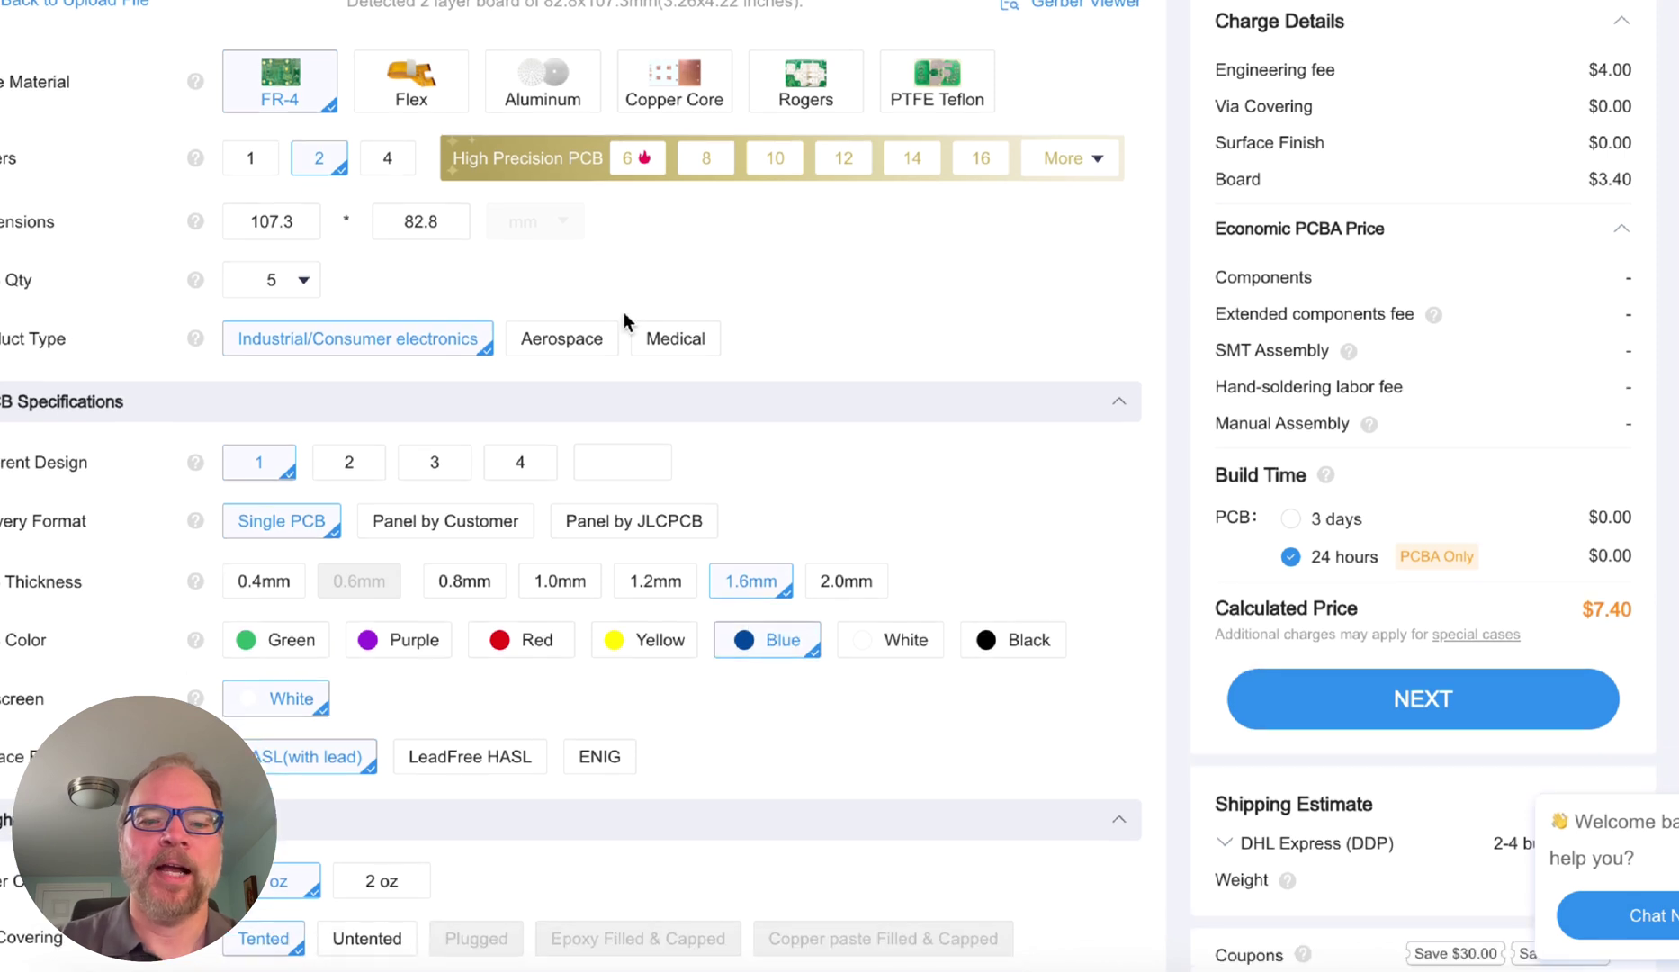
scroll(383, 569, down, 2)
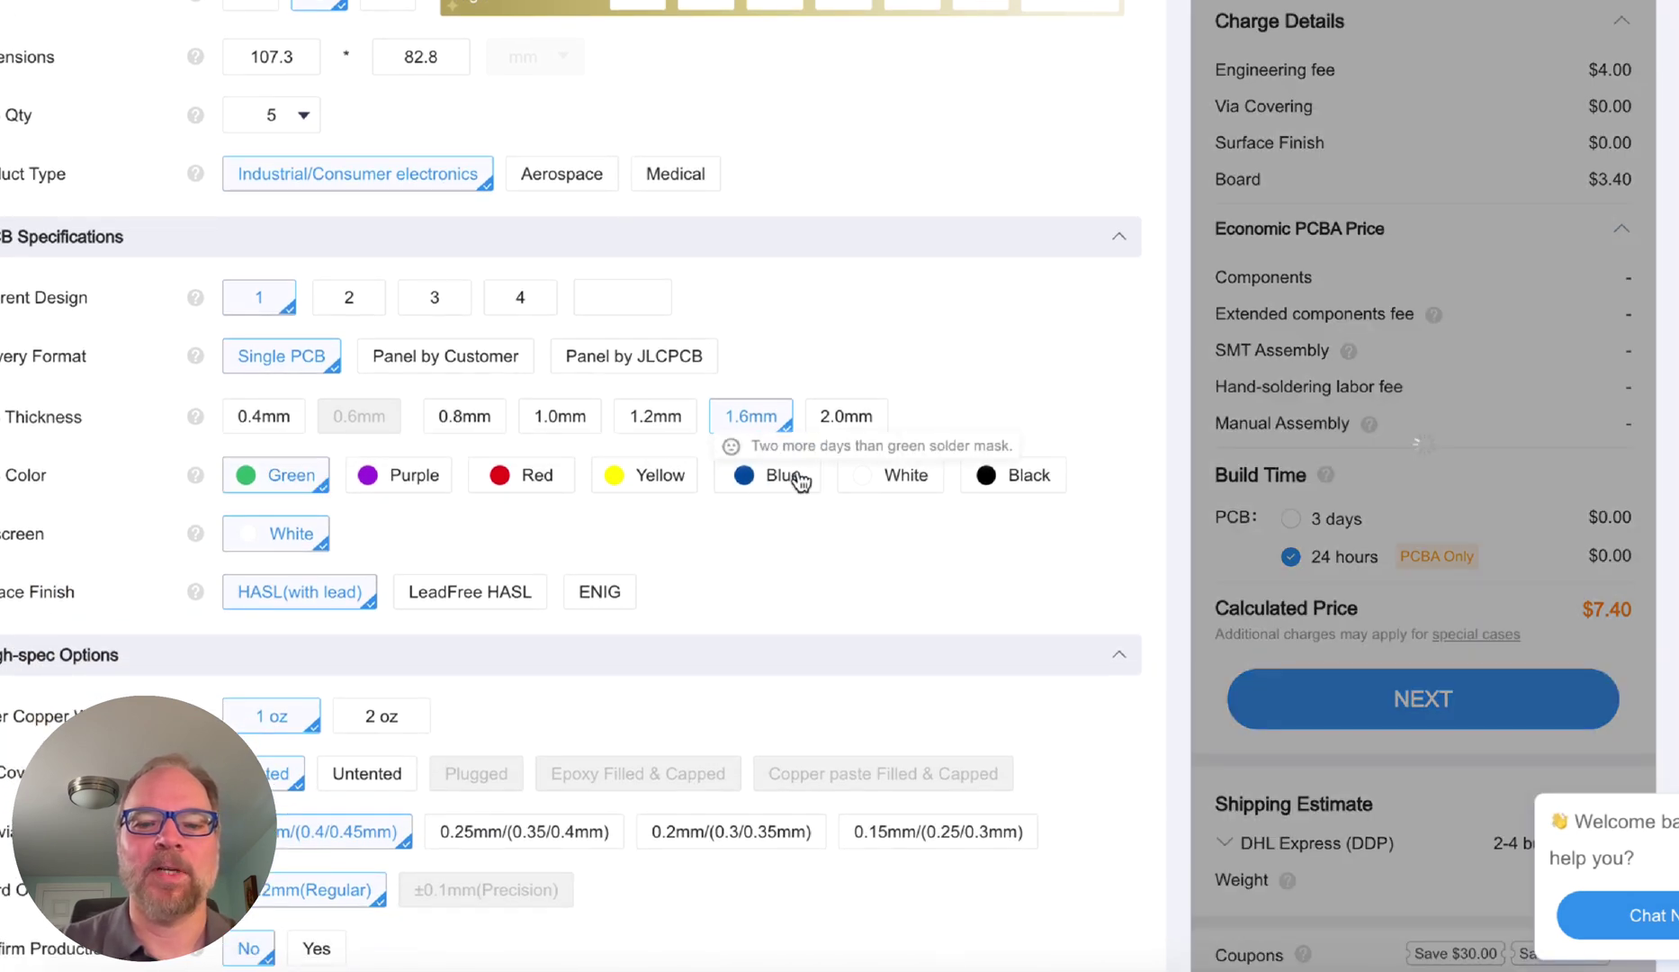
click(798, 482)
- Keep Economic assembly of 5 boards on the top side and continue past the board preview to the bill of materials
scroll(787, 517, down, 7)
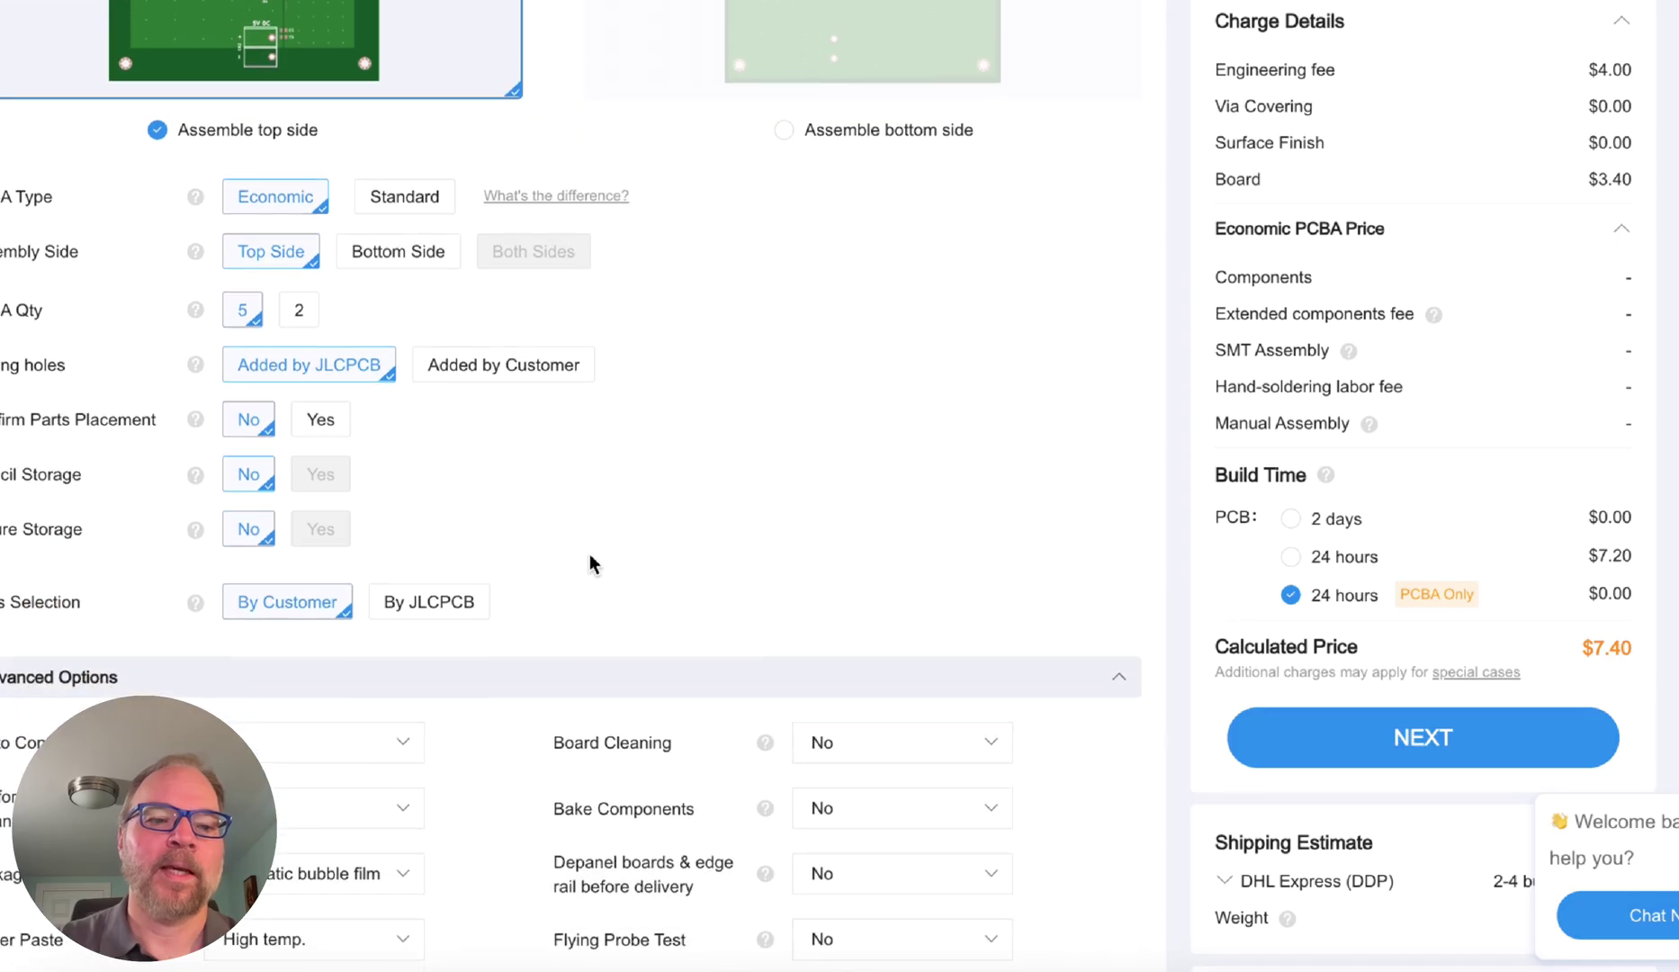
scroll(589, 554, down, 1)
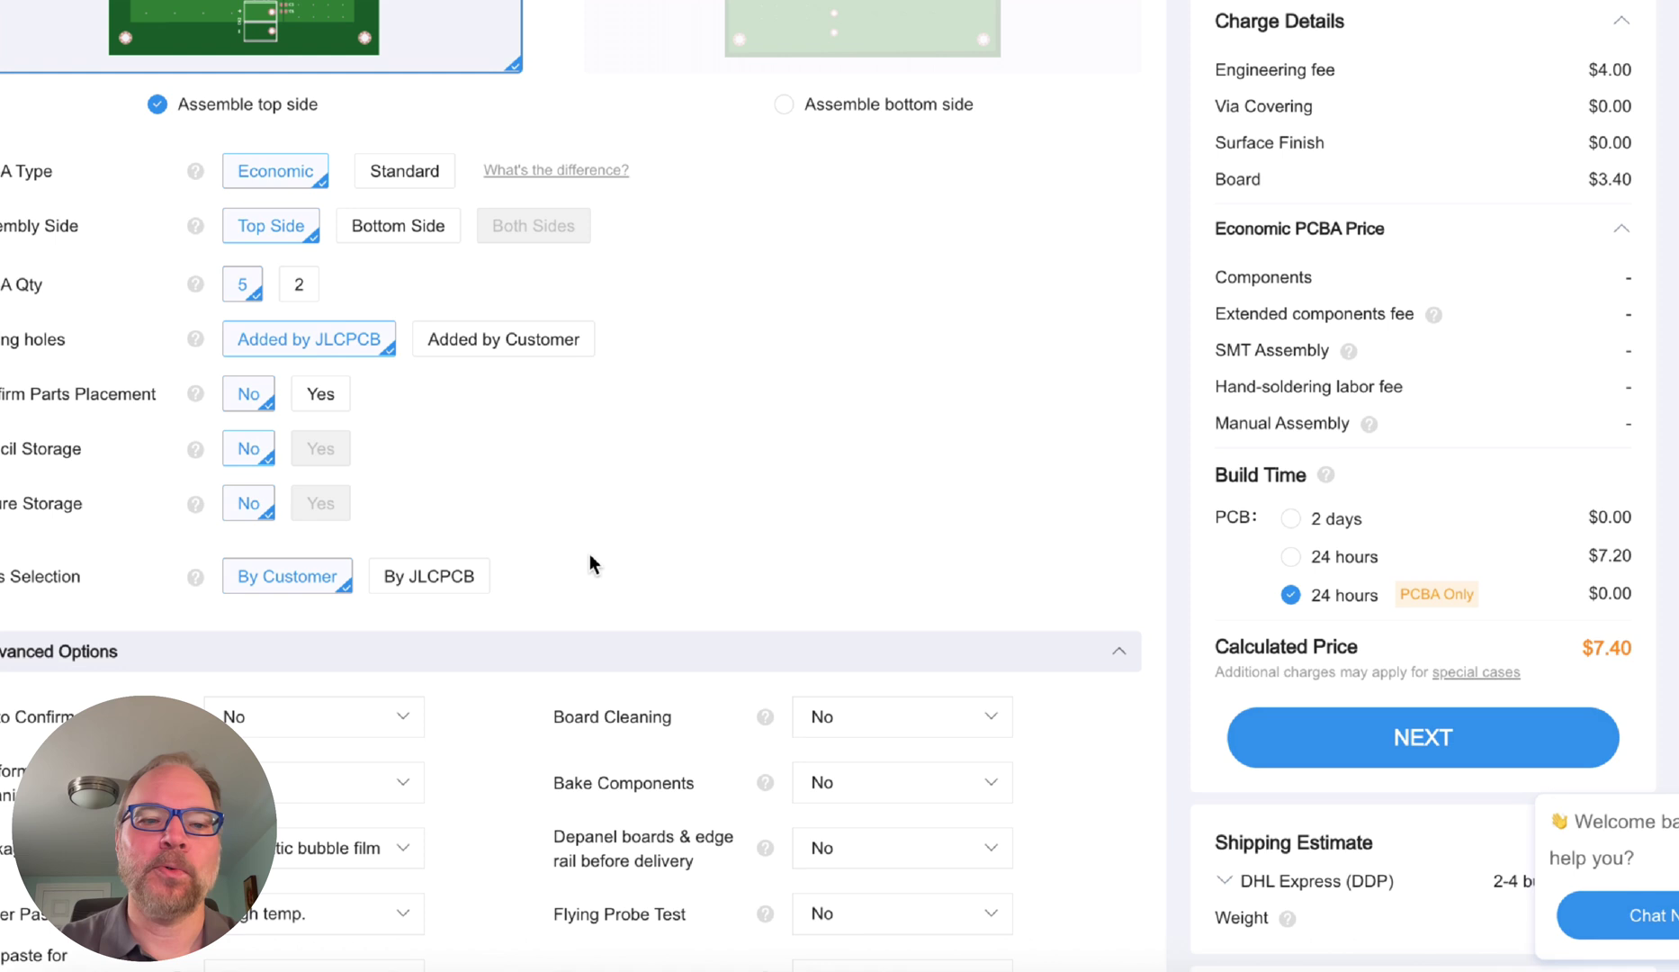
scroll(590, 556, down, 2)
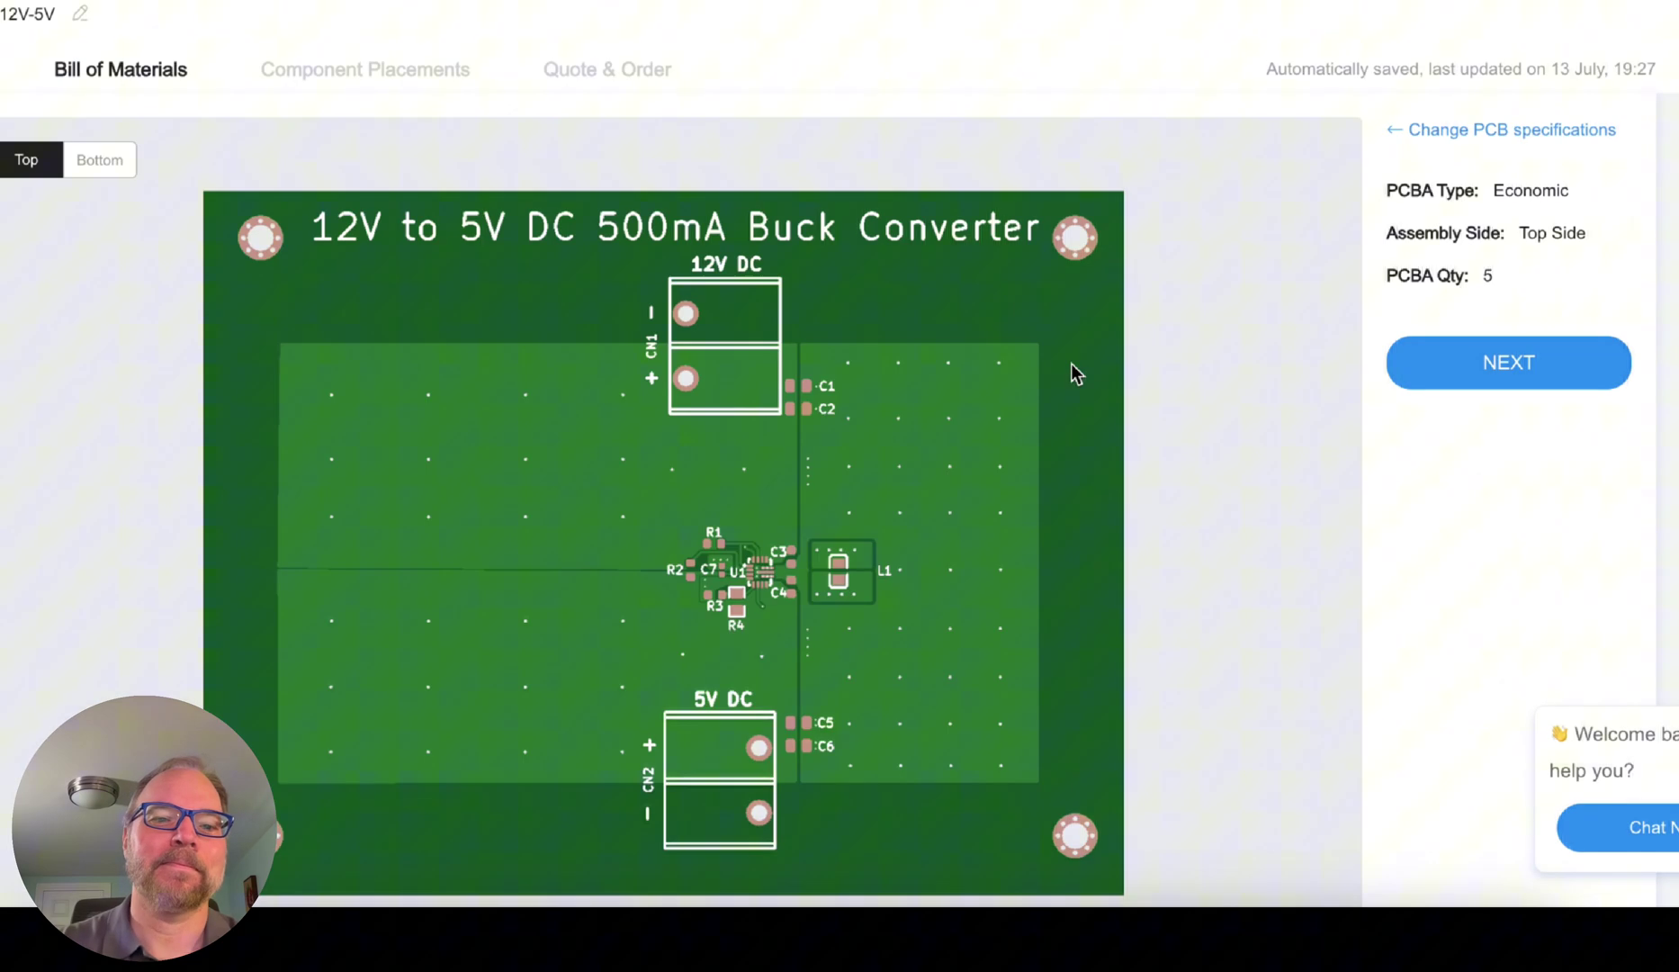
click(1485, 364)
- Upload bom.csv as the BOM file and positions.csv as the CPL file from the production folder, and process both
click(404, 257)
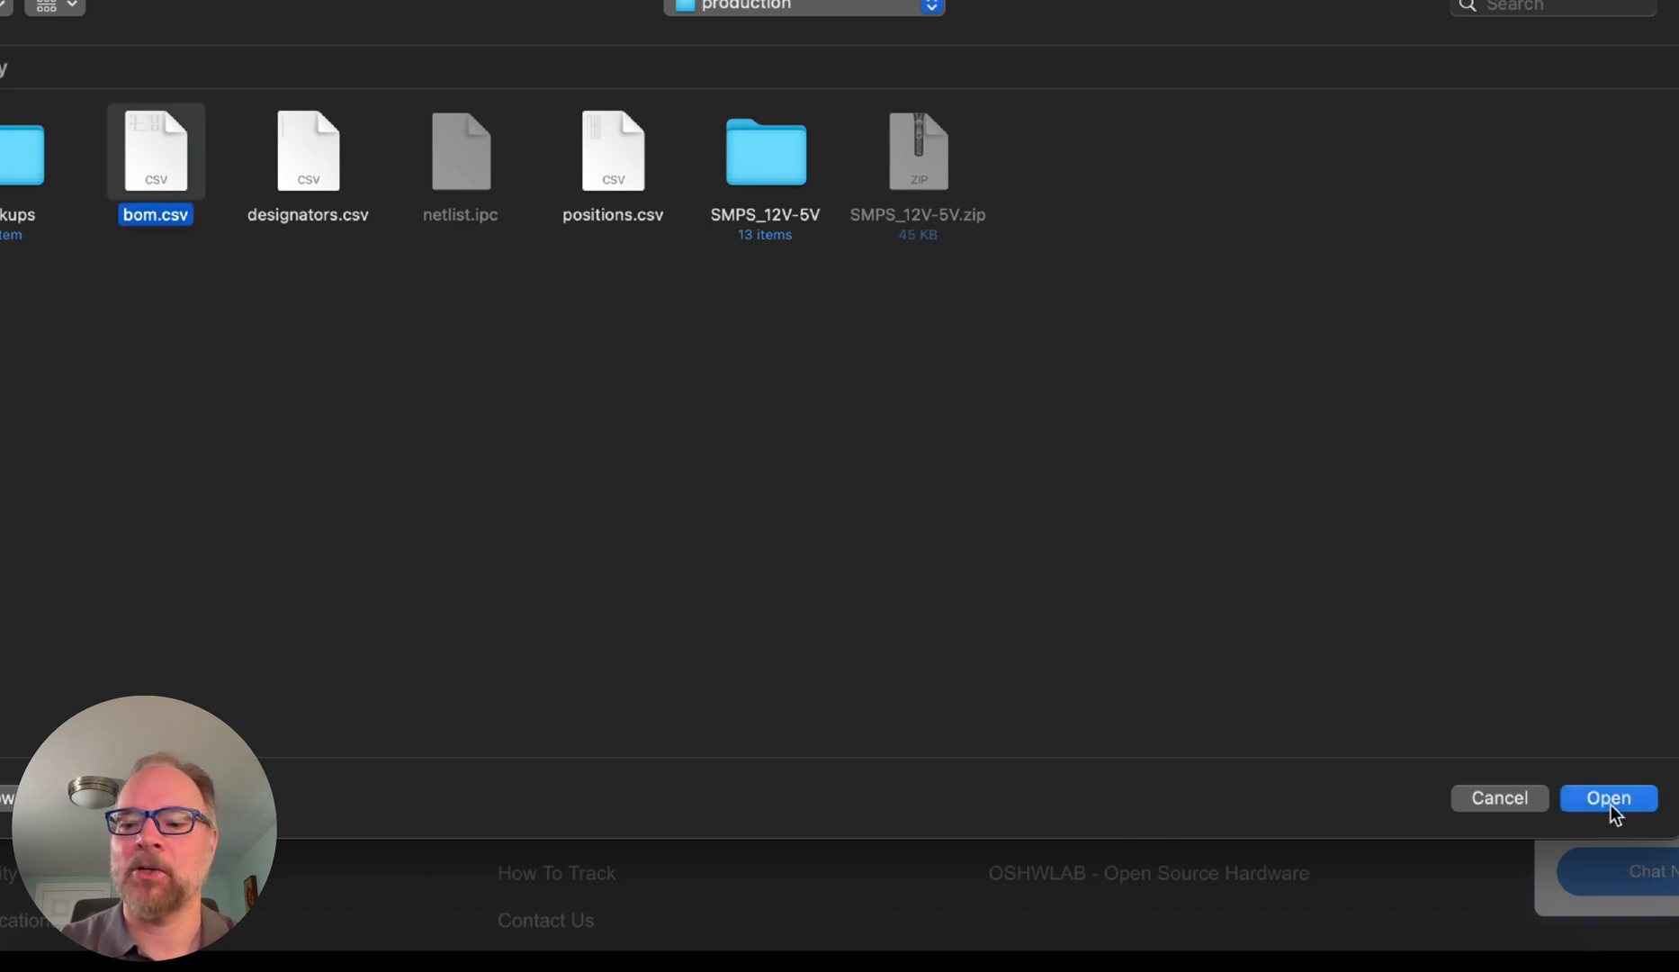
click(1609, 799)
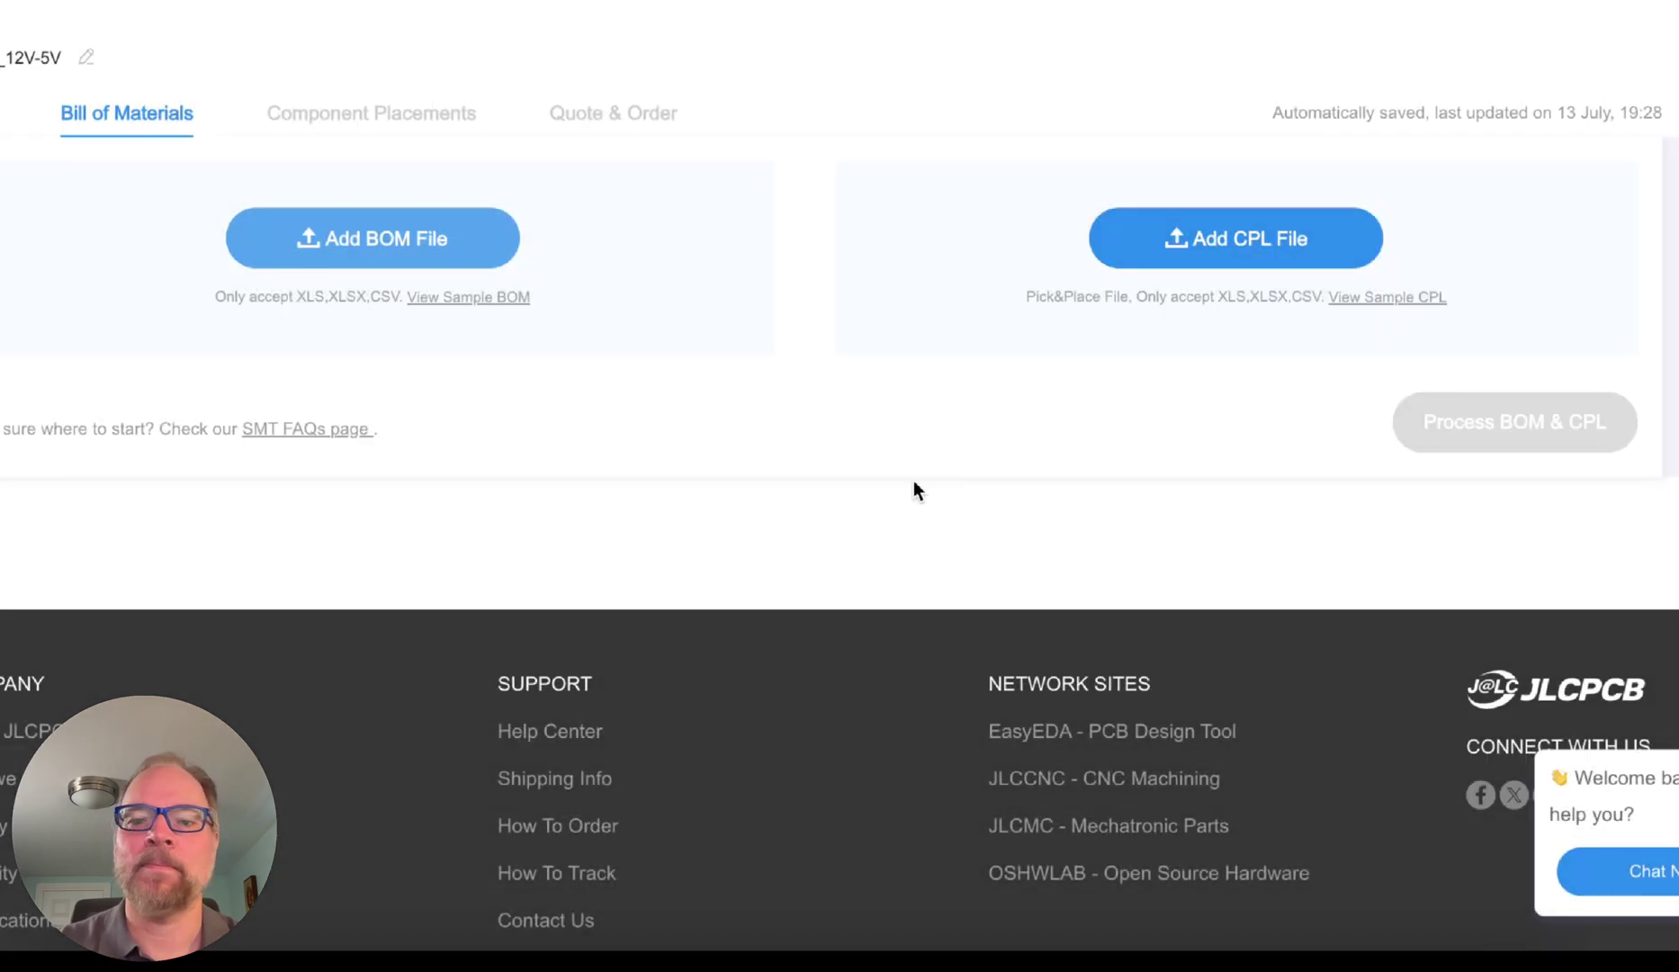
click(1181, 244)
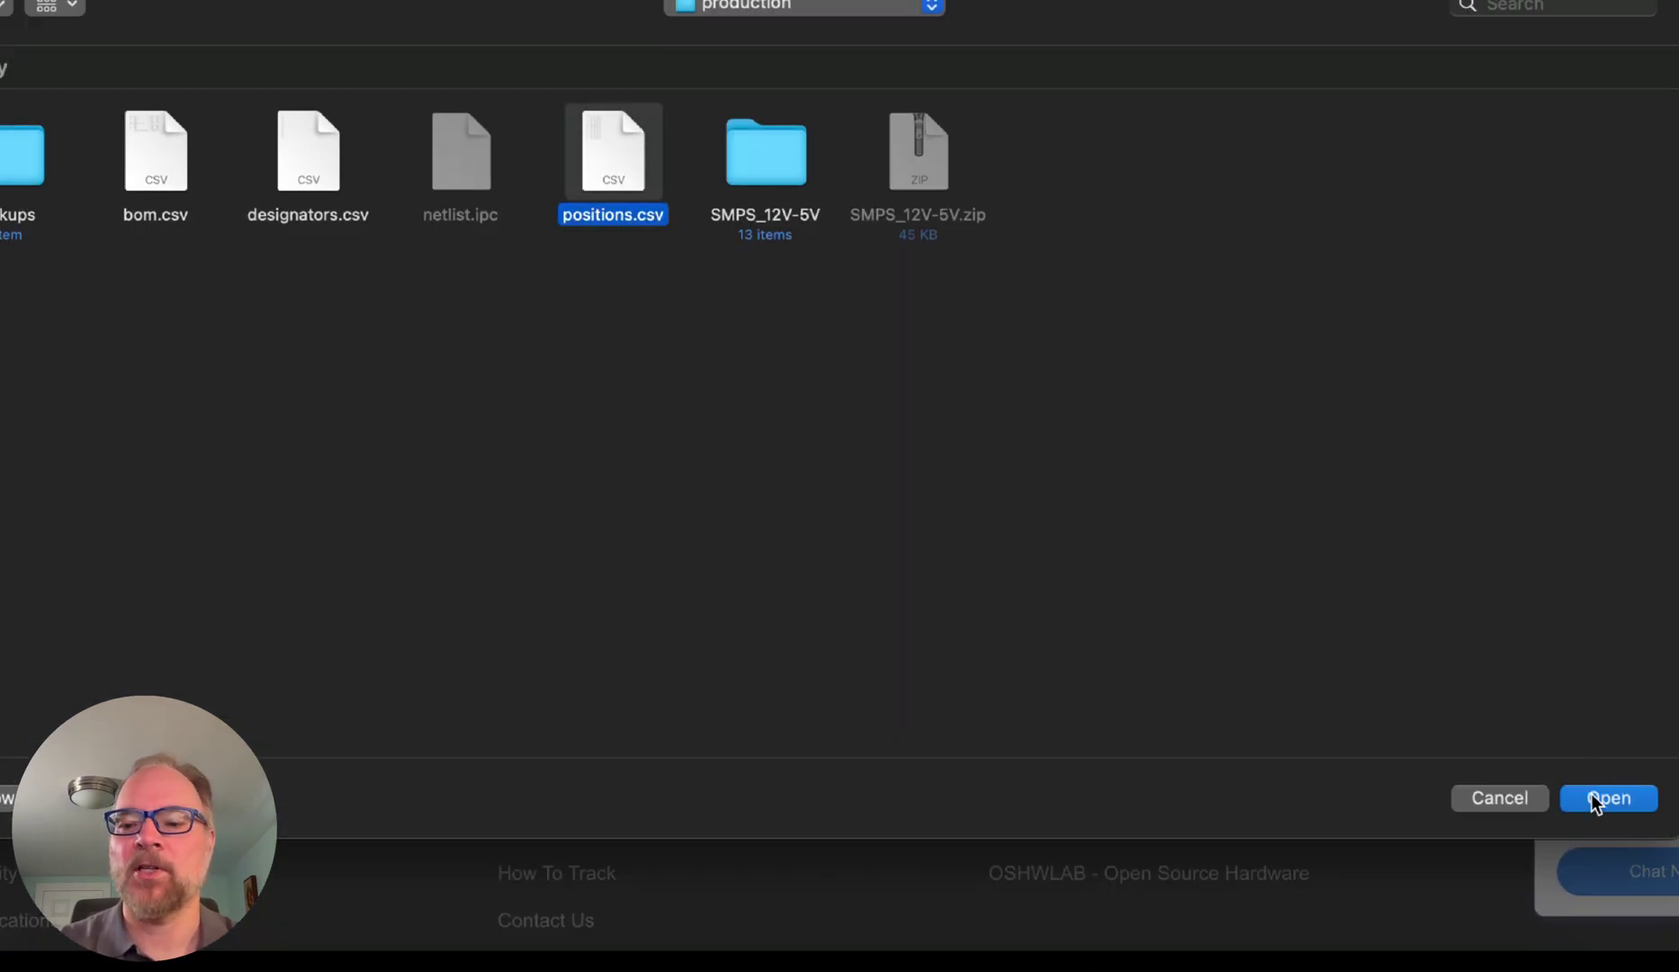
click(1591, 795)
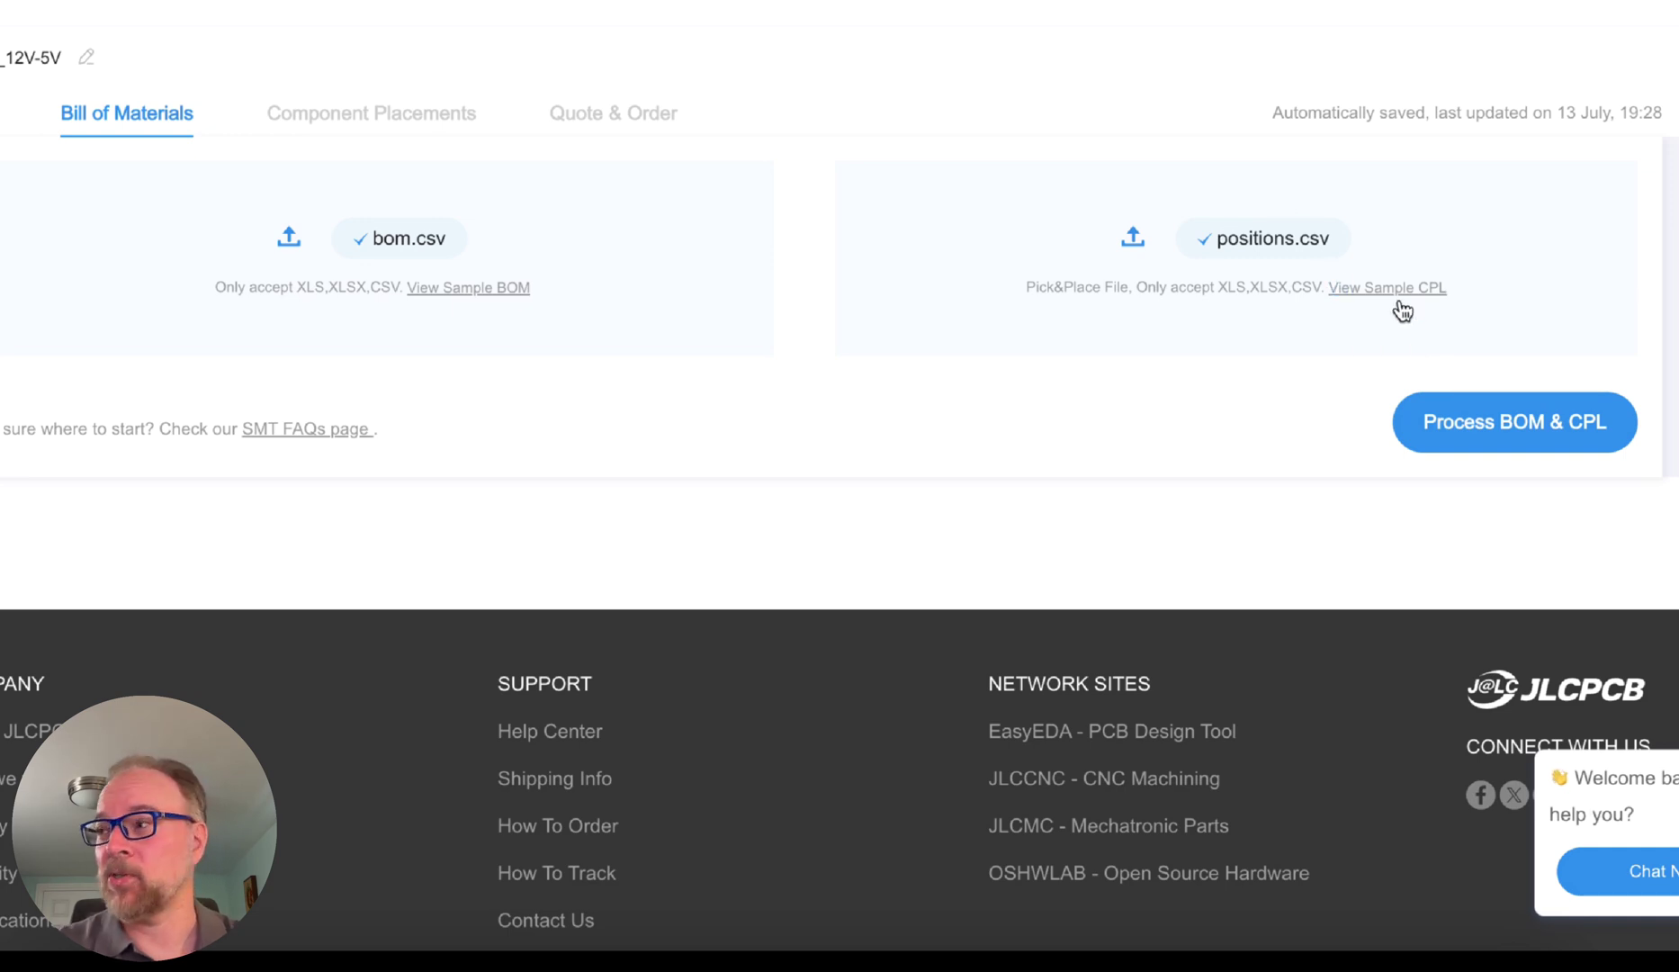
click(1451, 434)
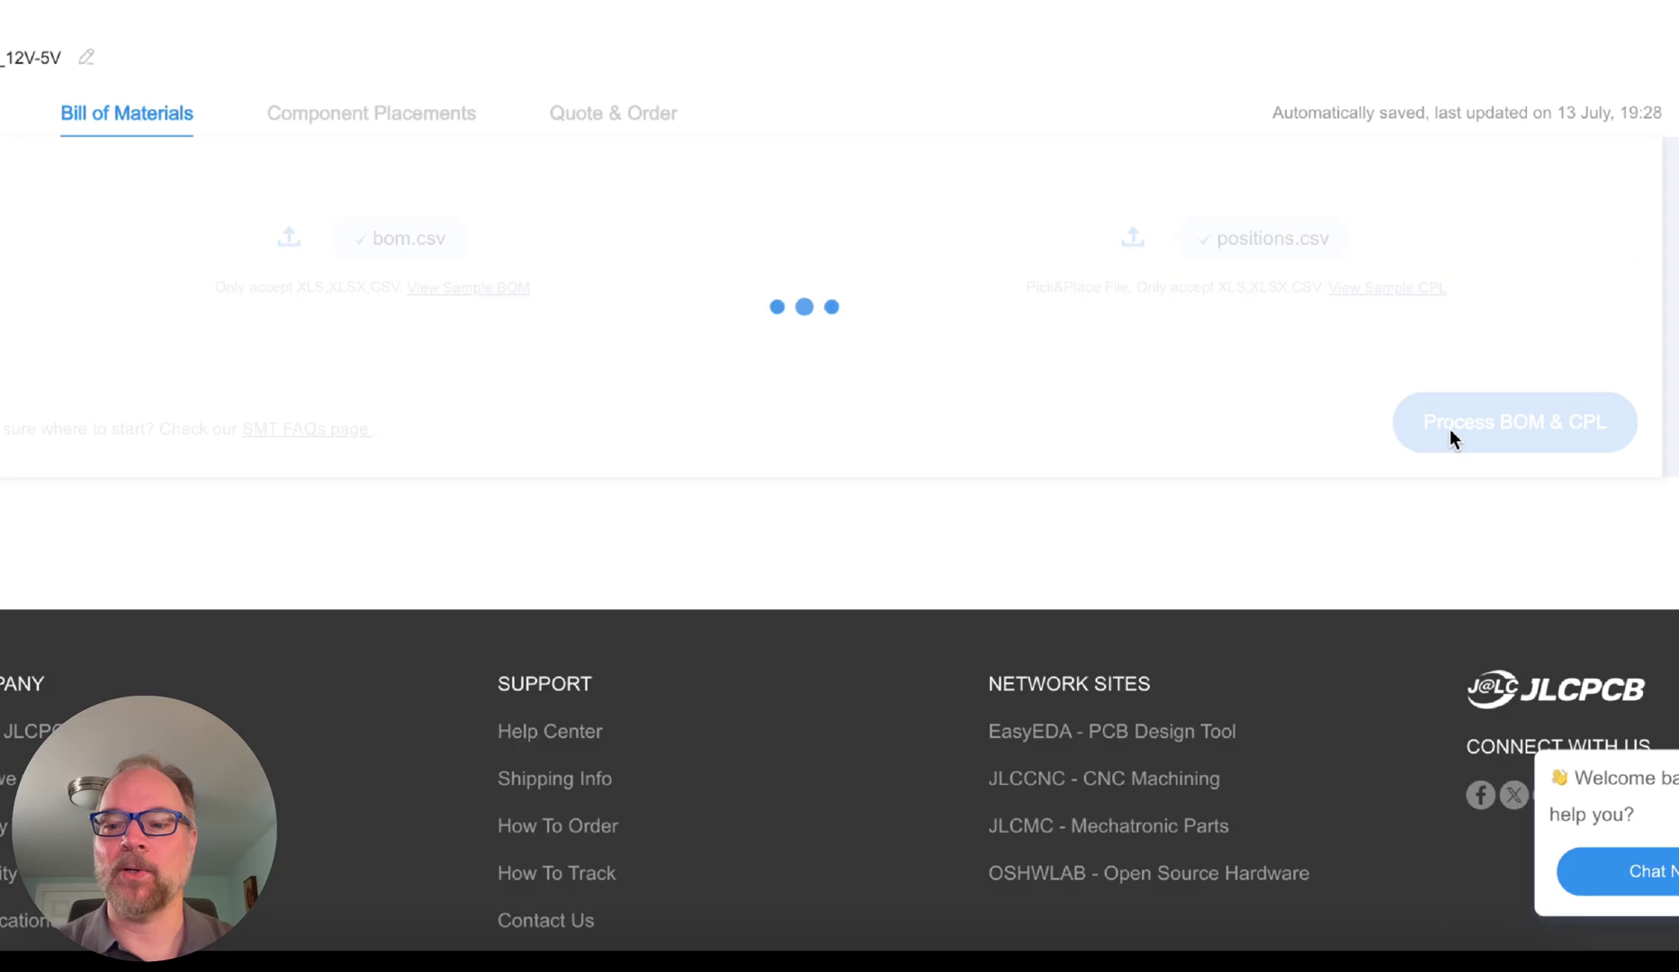
- Review the matched parts in the bill of materials for their quantities, library types and costs, including the unmatched components
scroll(1327, 556, down, 5)
scroll(1327, 555, up, 4)
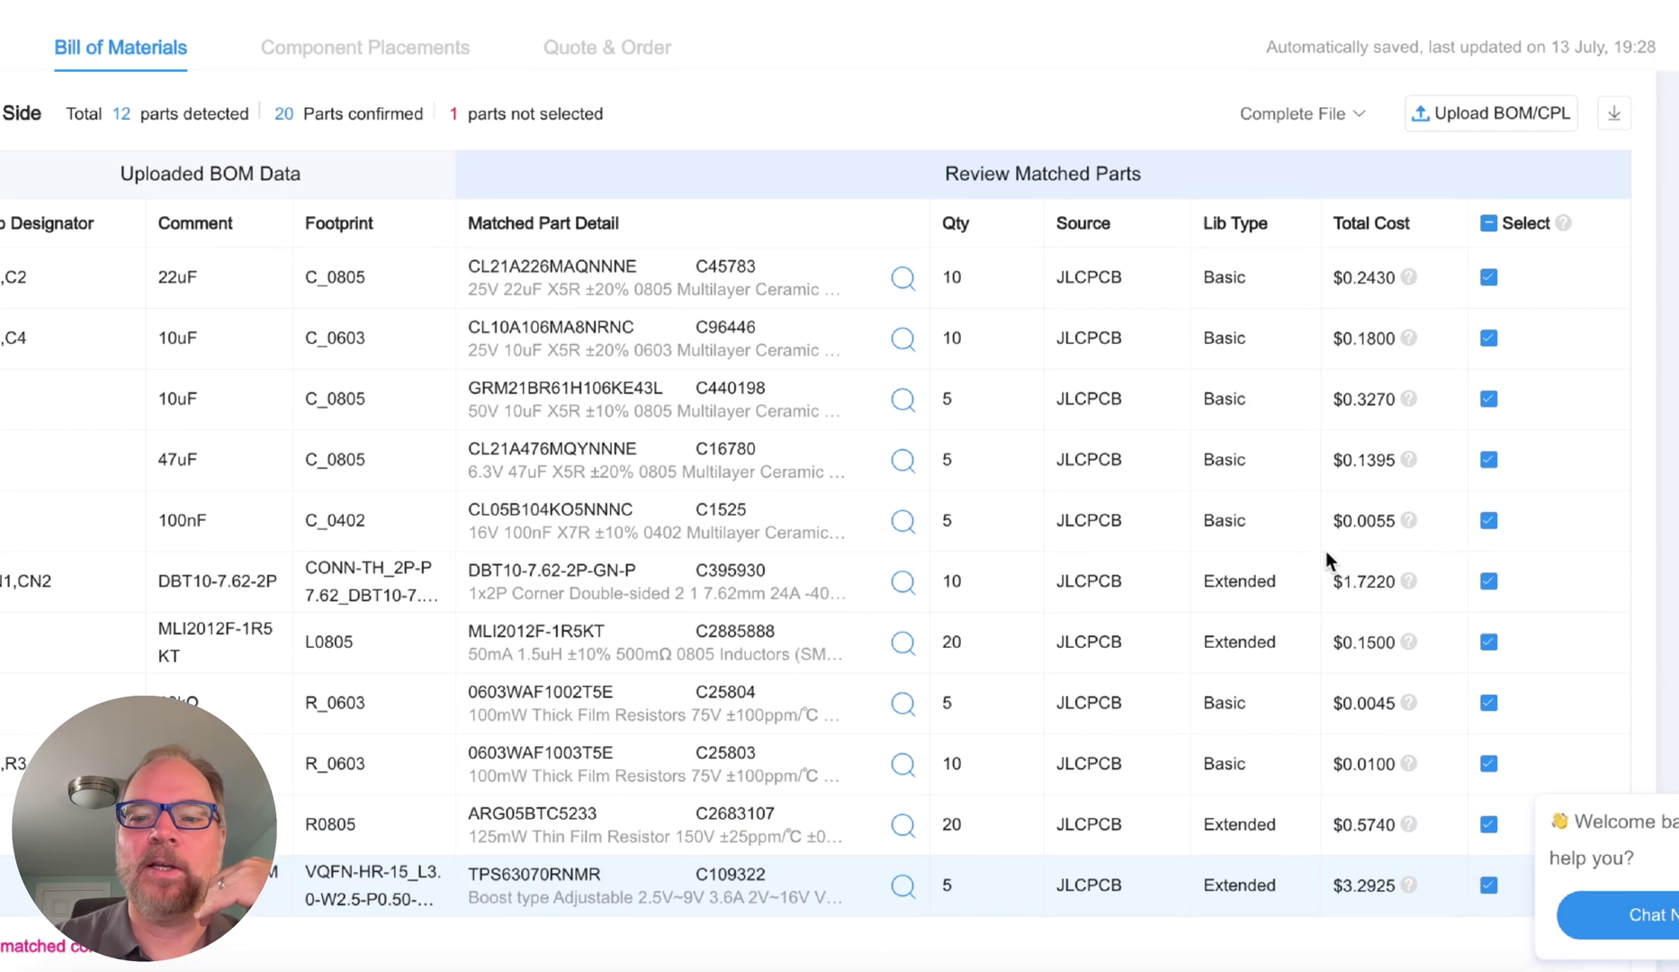
scroll(1328, 555, down, 2)
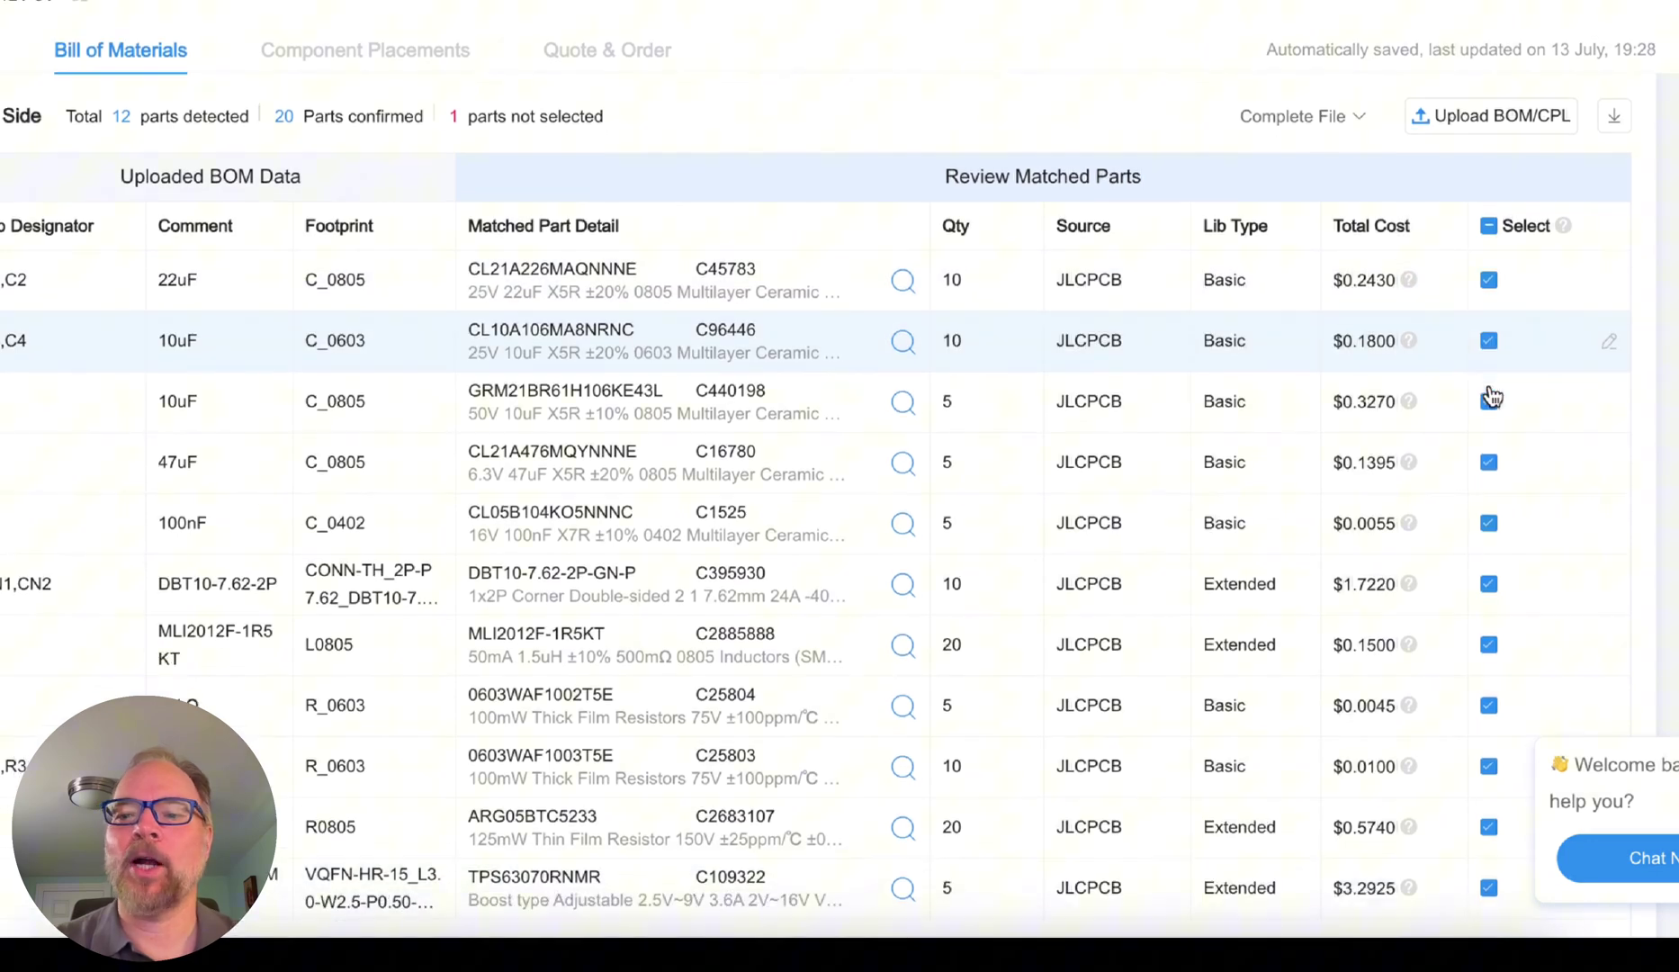
scroll(1492, 400, down, 3)
scroll(1491, 396, down, 3)
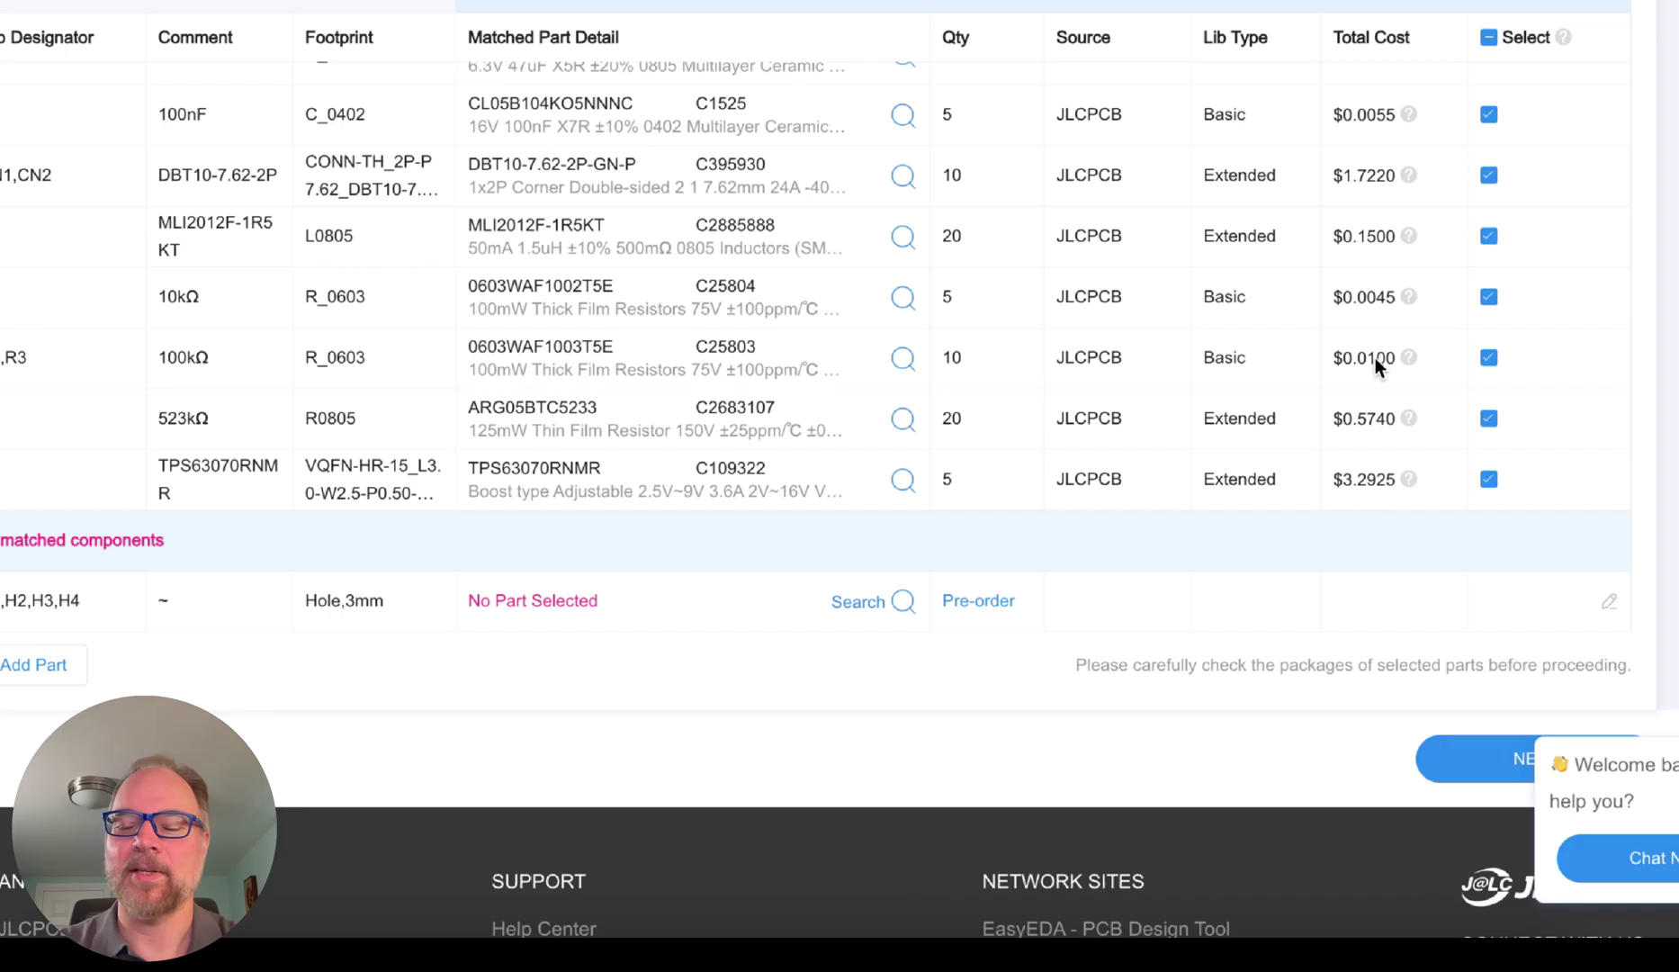
scroll(1375, 357, up, 6)
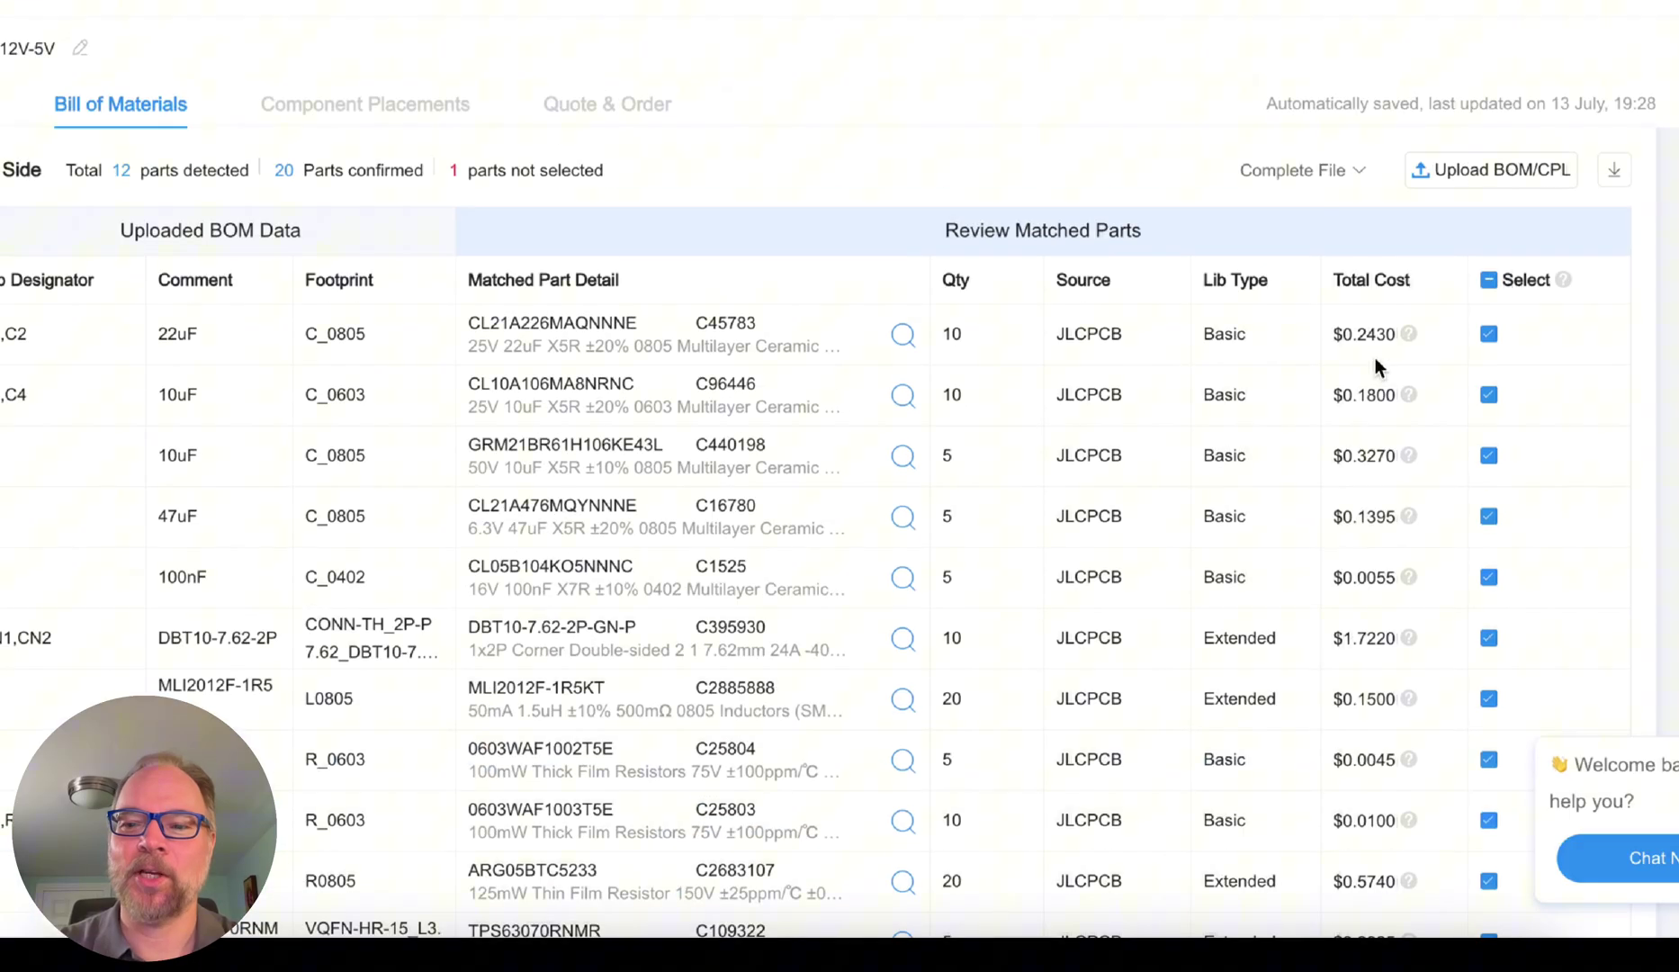
scroll(1374, 357, down, 6)
scroll(1374, 357, up, 7)
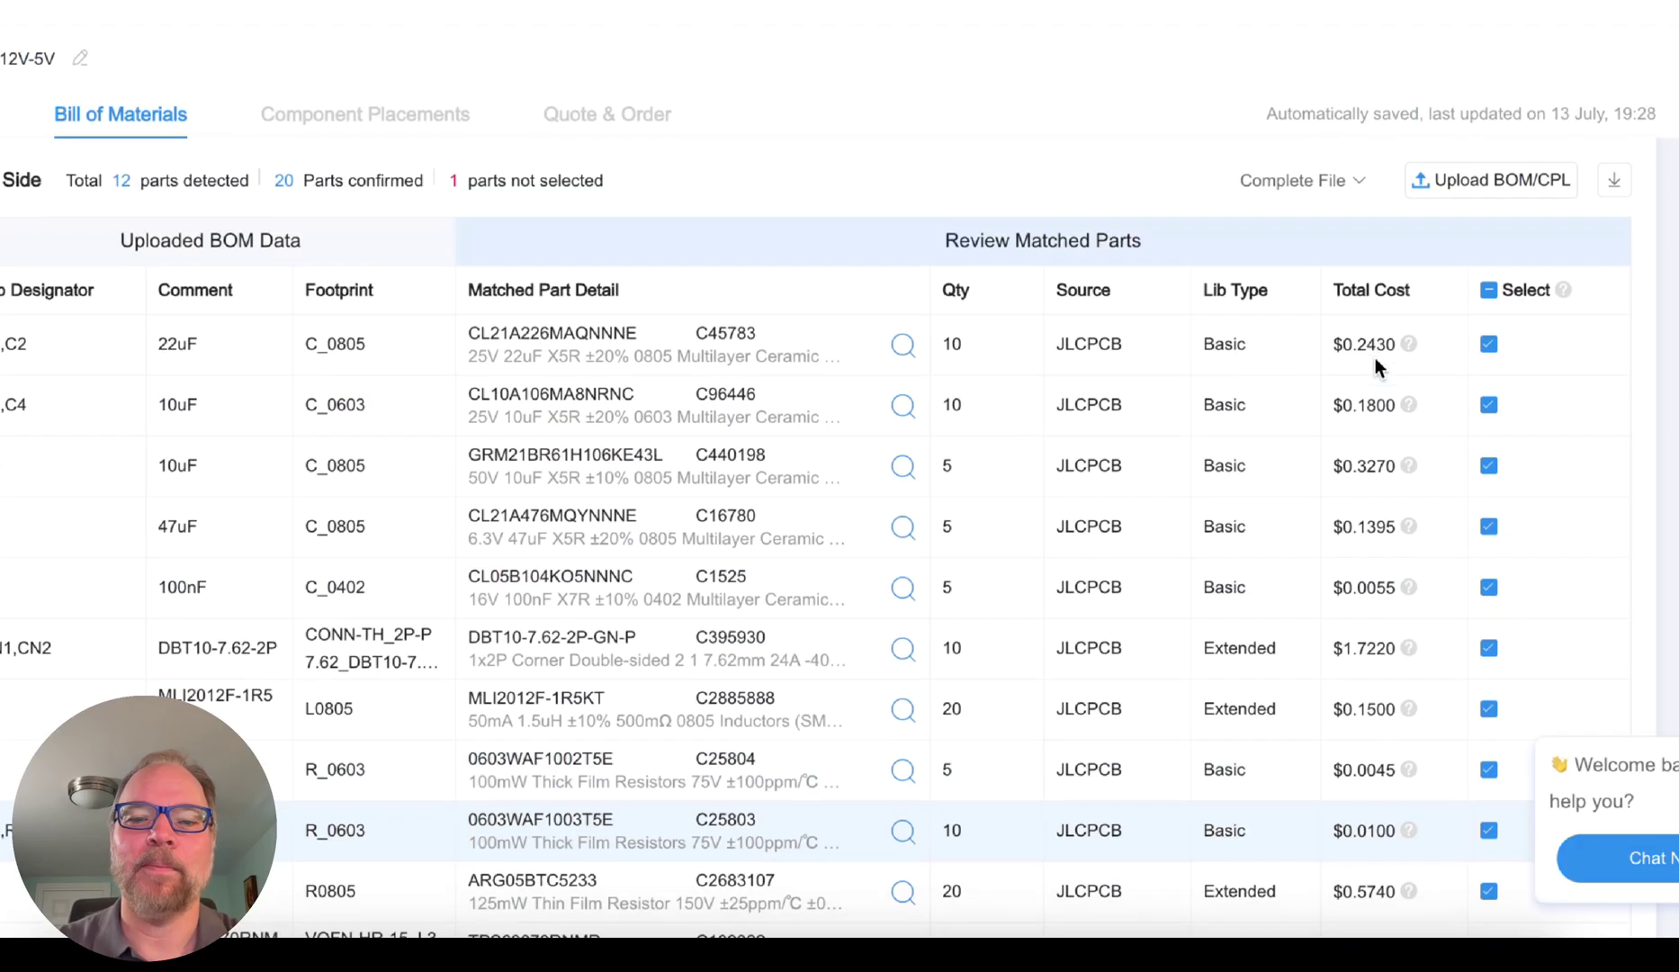
scroll(1374, 358, down, 5)
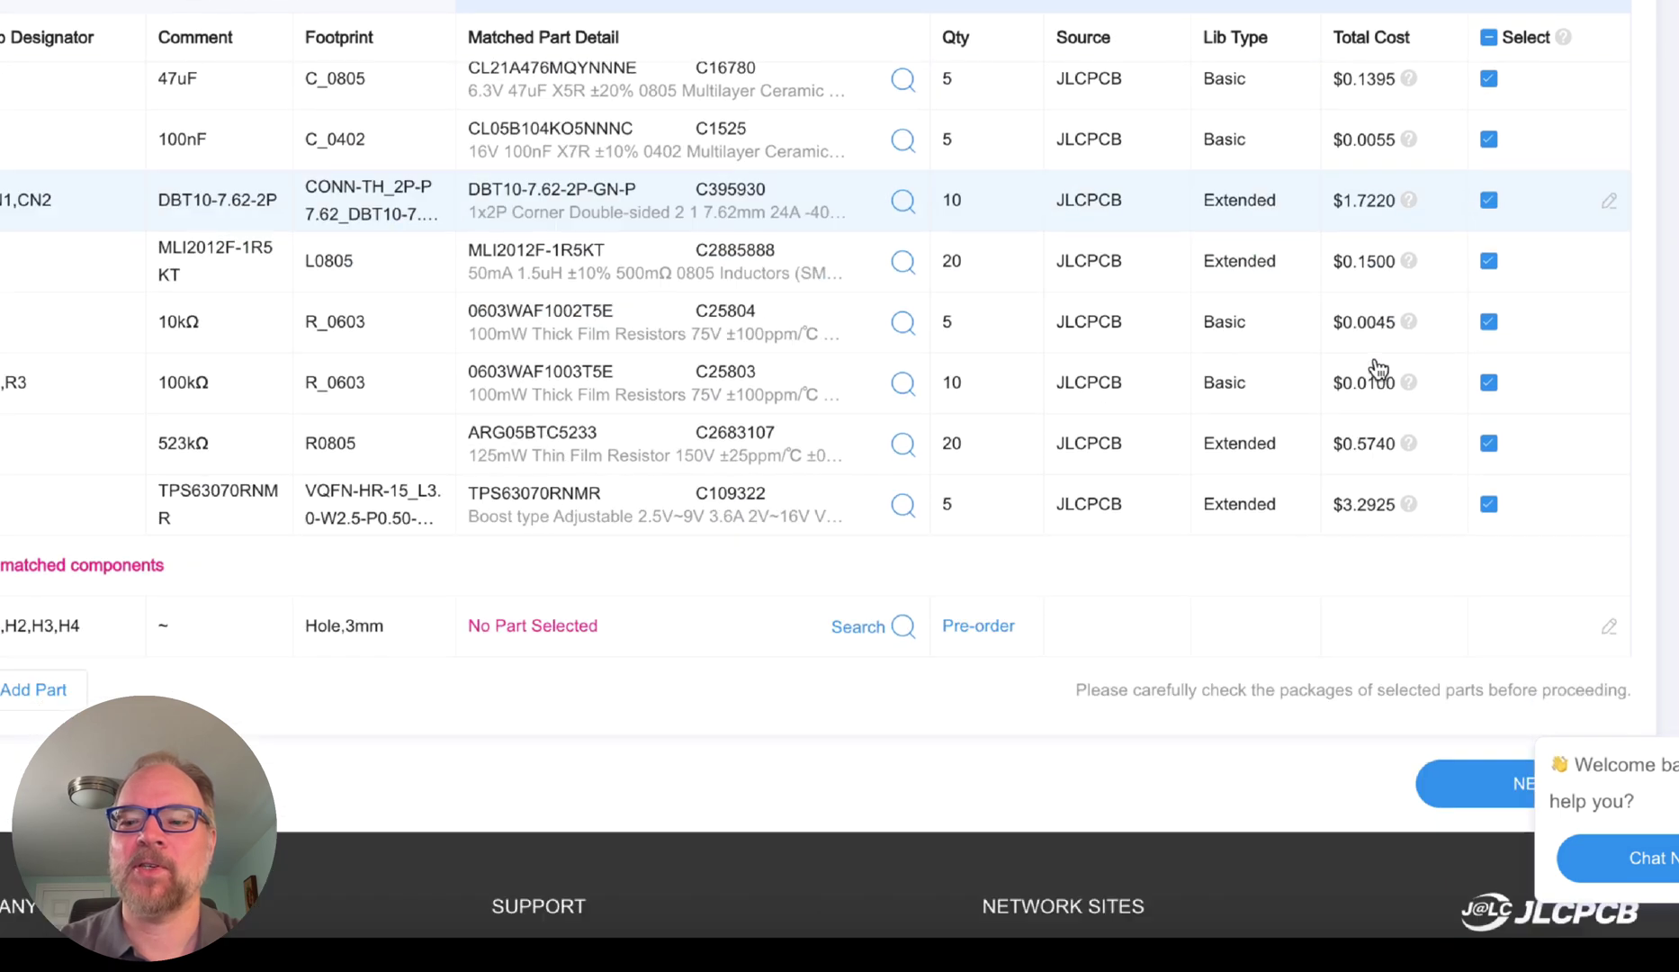
- Try to proceed from the bill of materials to the component placements with the unmatched 3mm holes left unplaced
scroll(1376, 369, down, 2)
click(1475, 630)
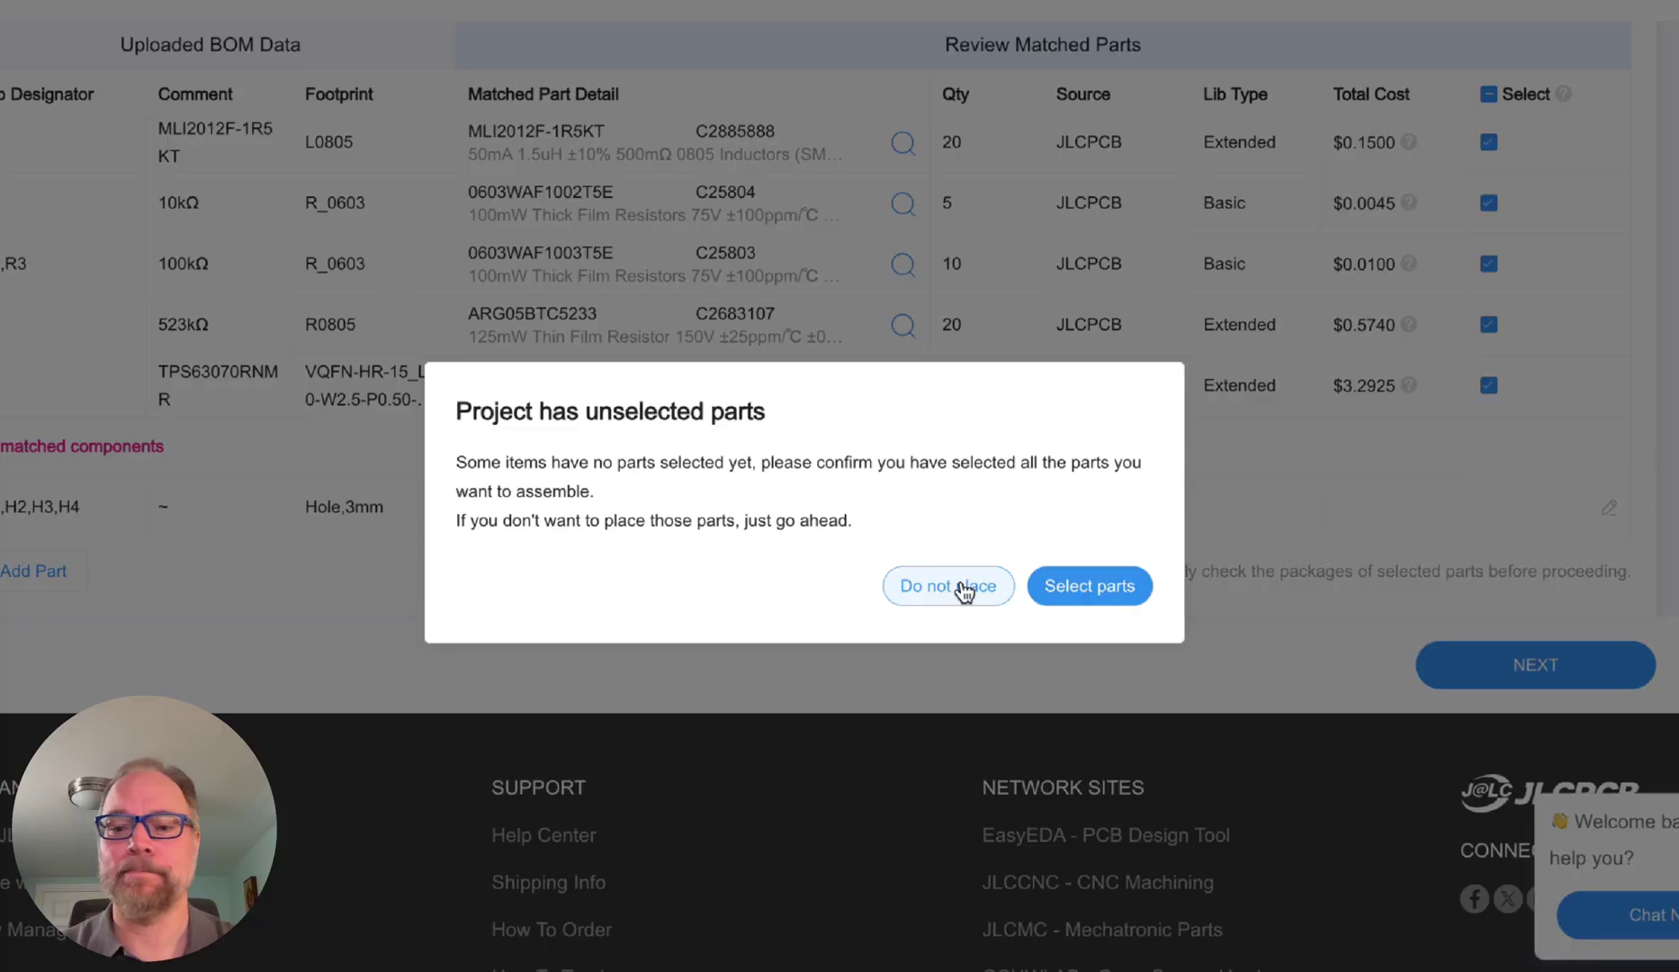
click(948, 585)
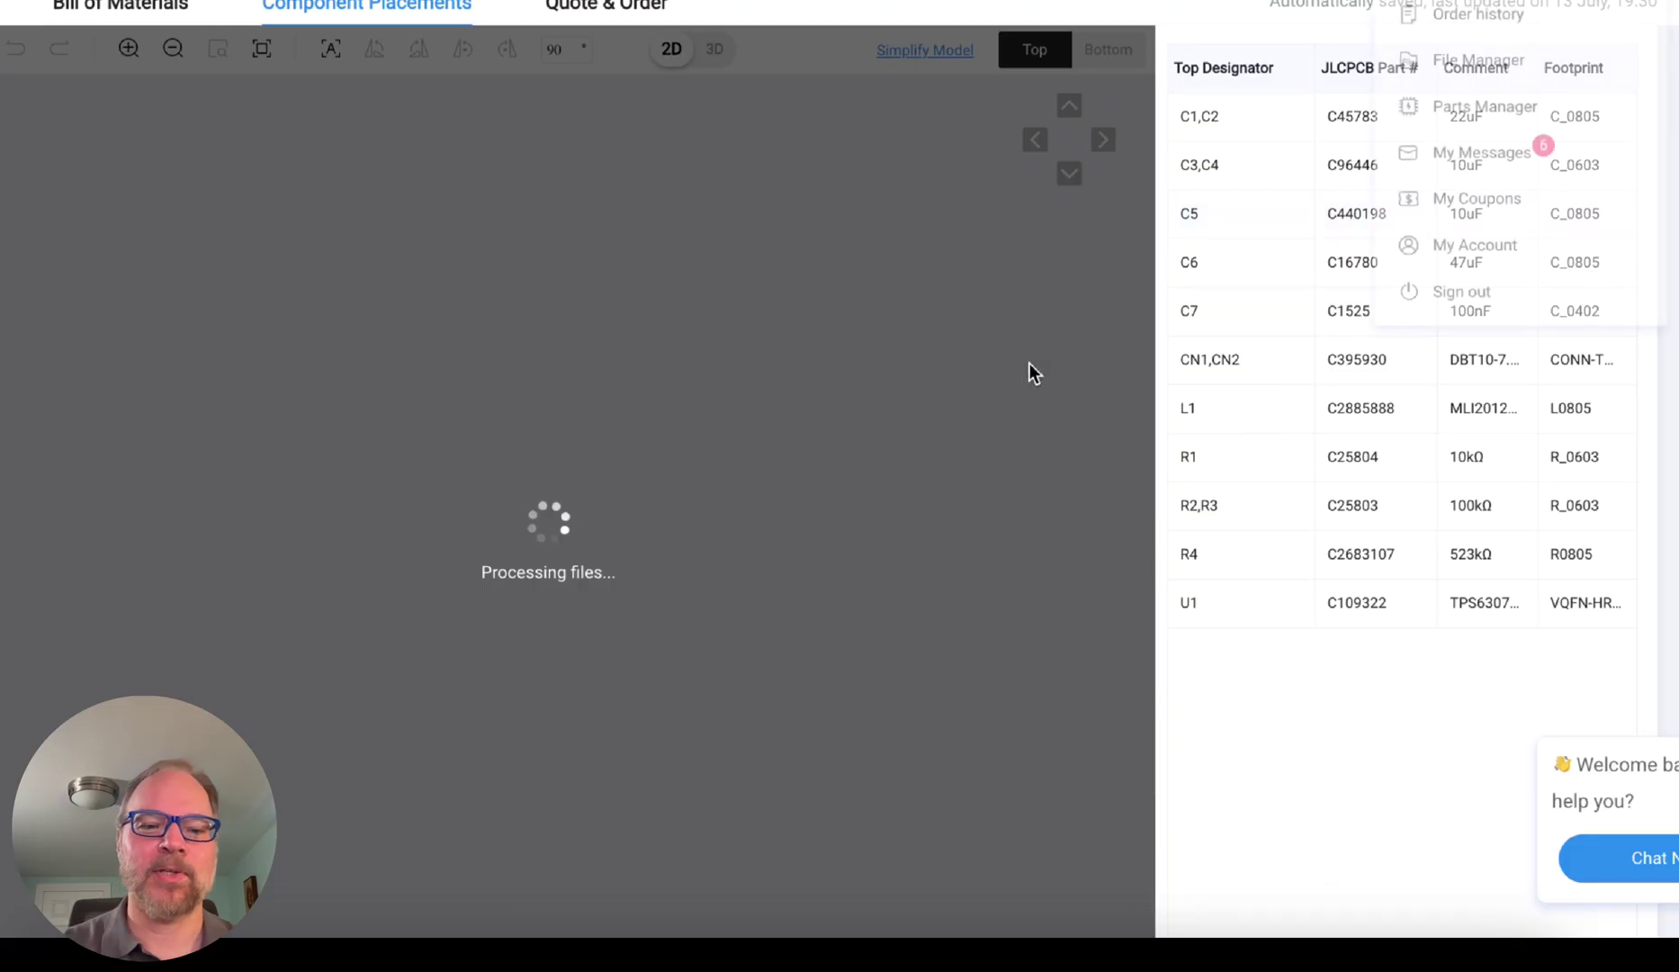
scroll(886, 255, down, 2)
scroll(886, 256, up, 3)
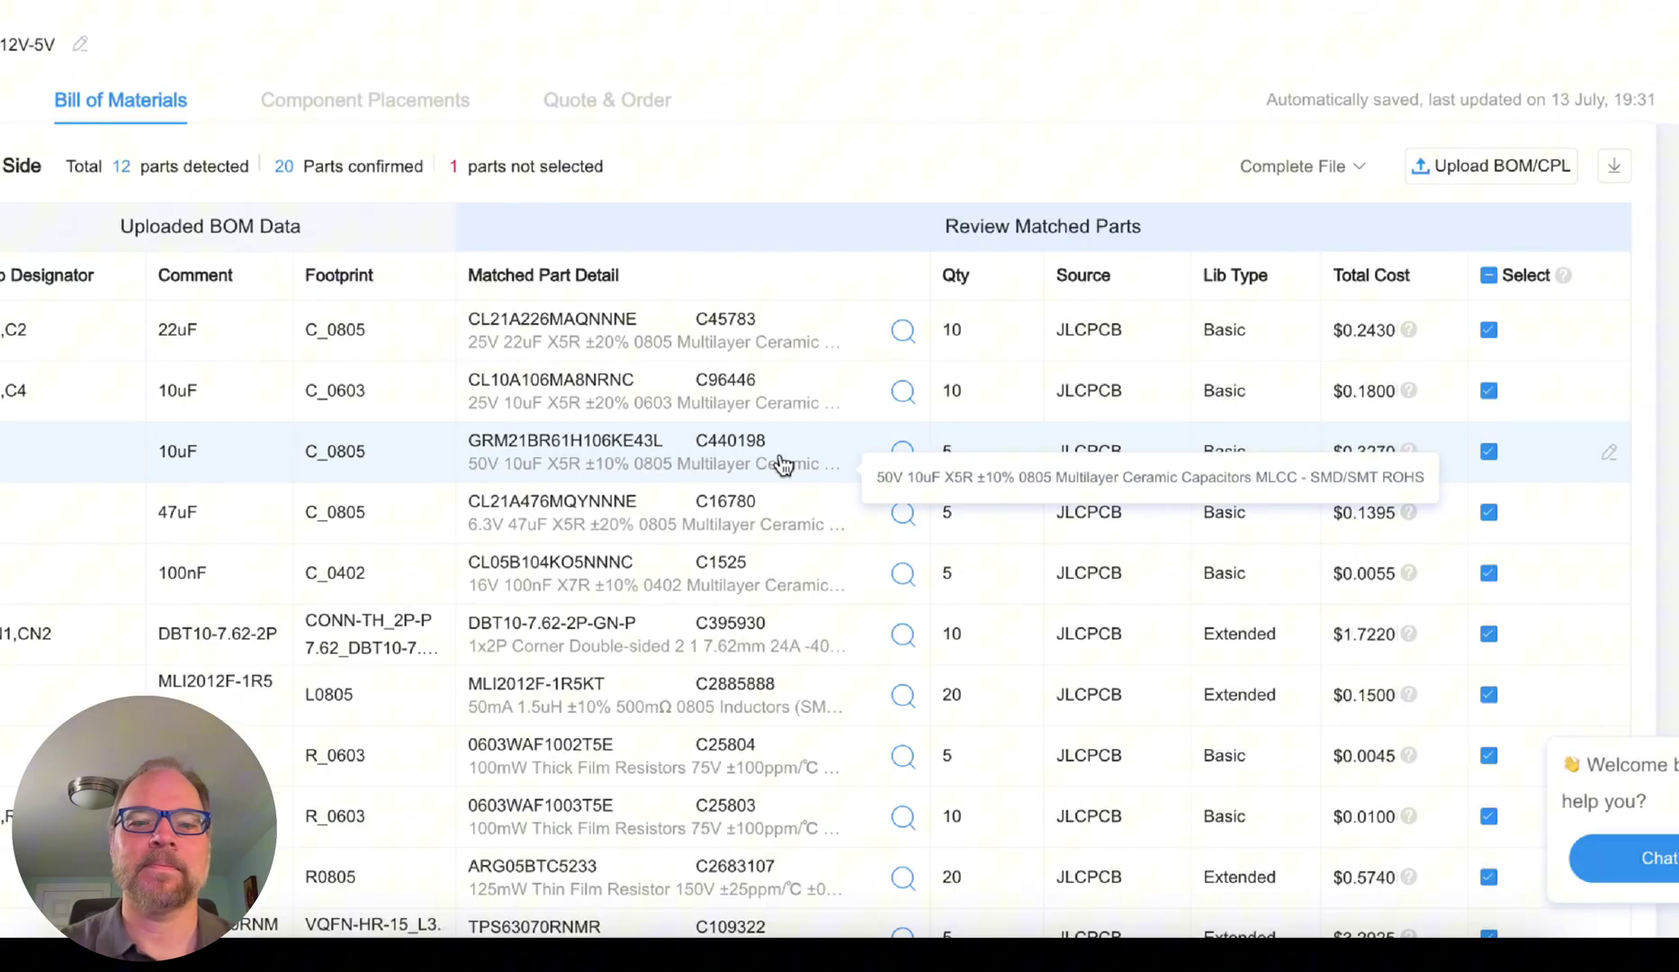
- Confirm the bill of materials again, choosing not to place the unmatched 3mm holes, and open the component placements
scroll(782, 463, down, 7)
click(1535, 551)
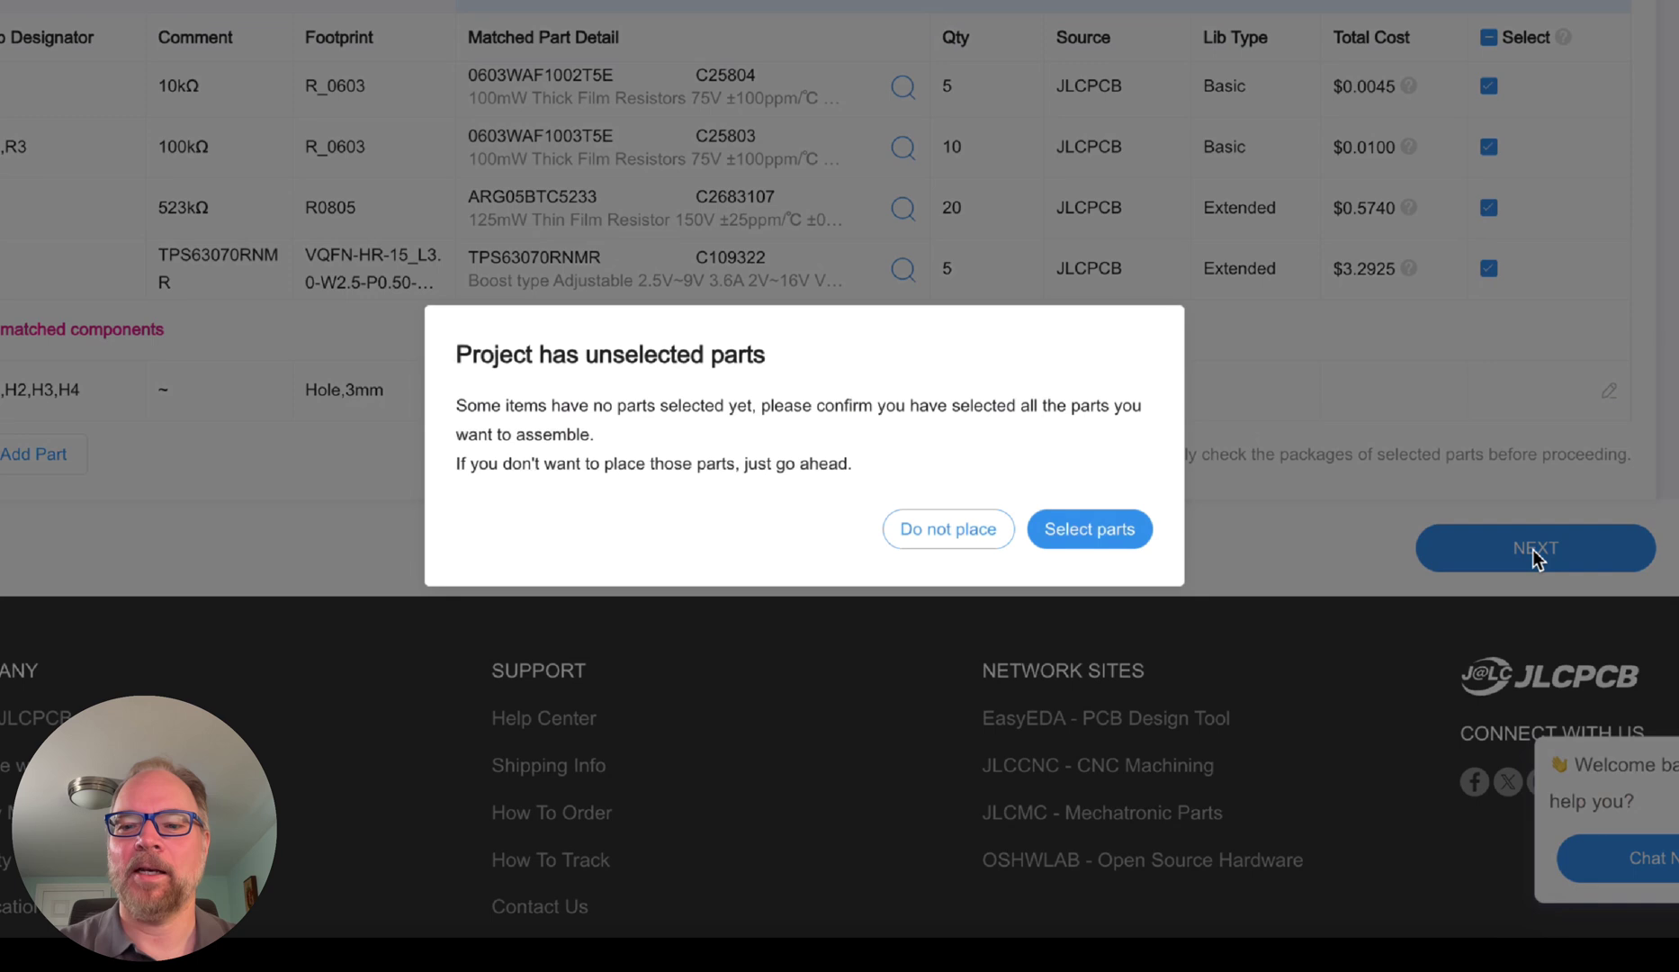
click(975, 528)
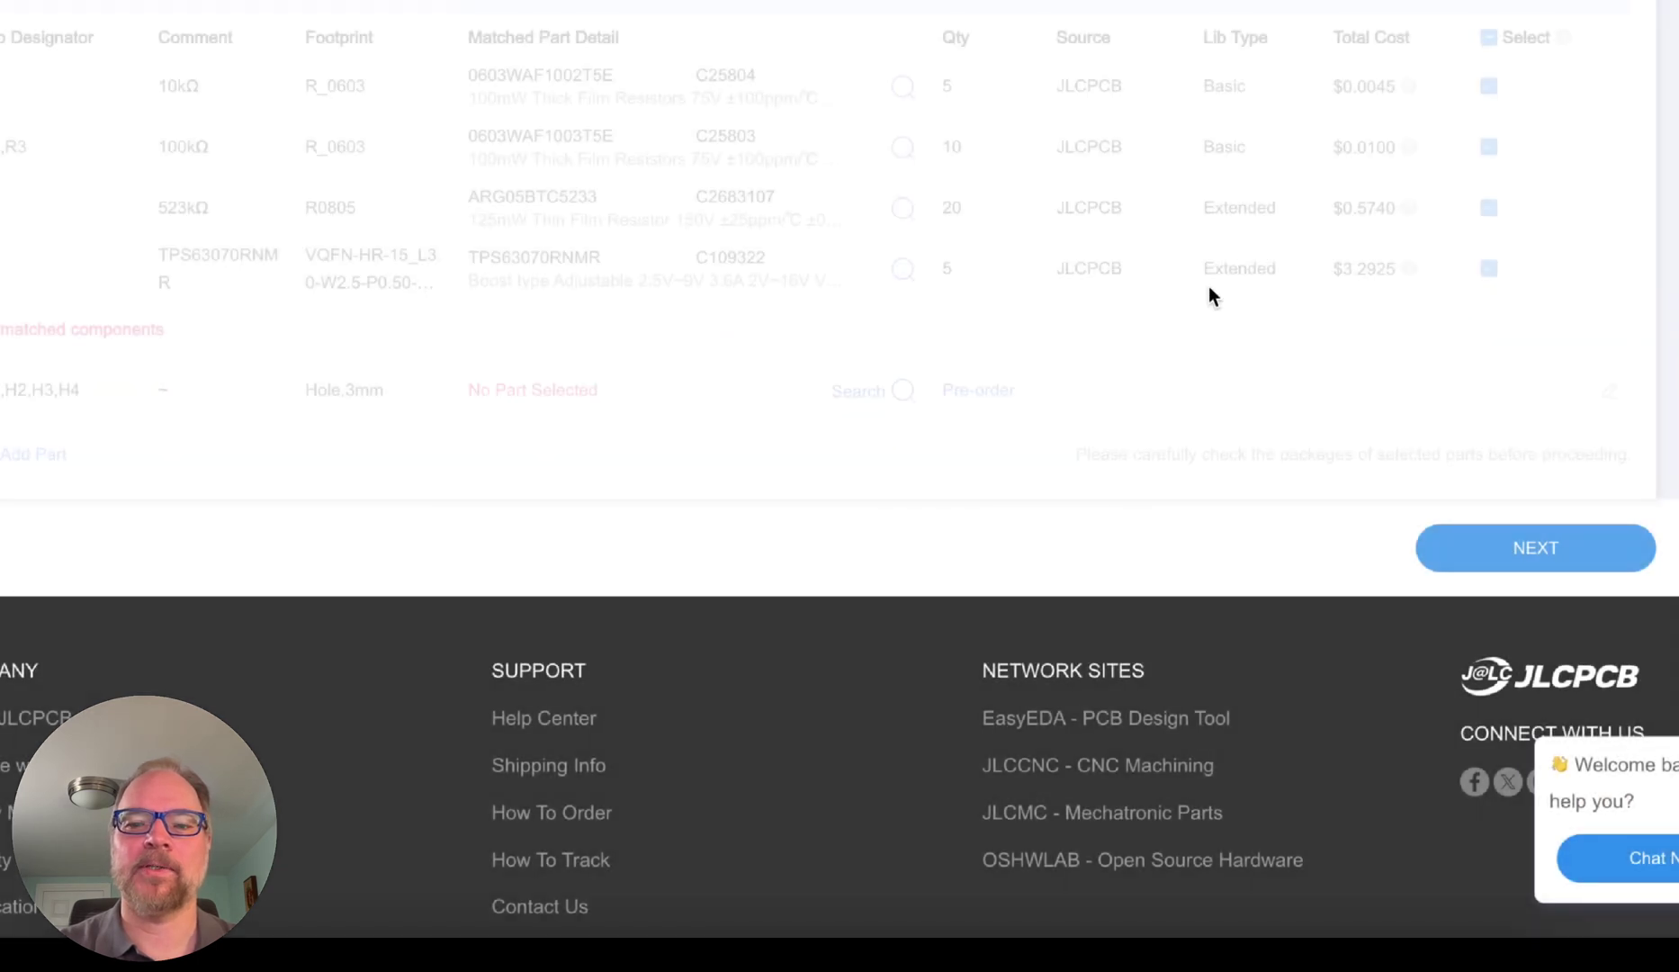
- Examine the rendered component placements over the whole board and close up around U1, R1 and C3
scroll(1208, 286, up, 4)
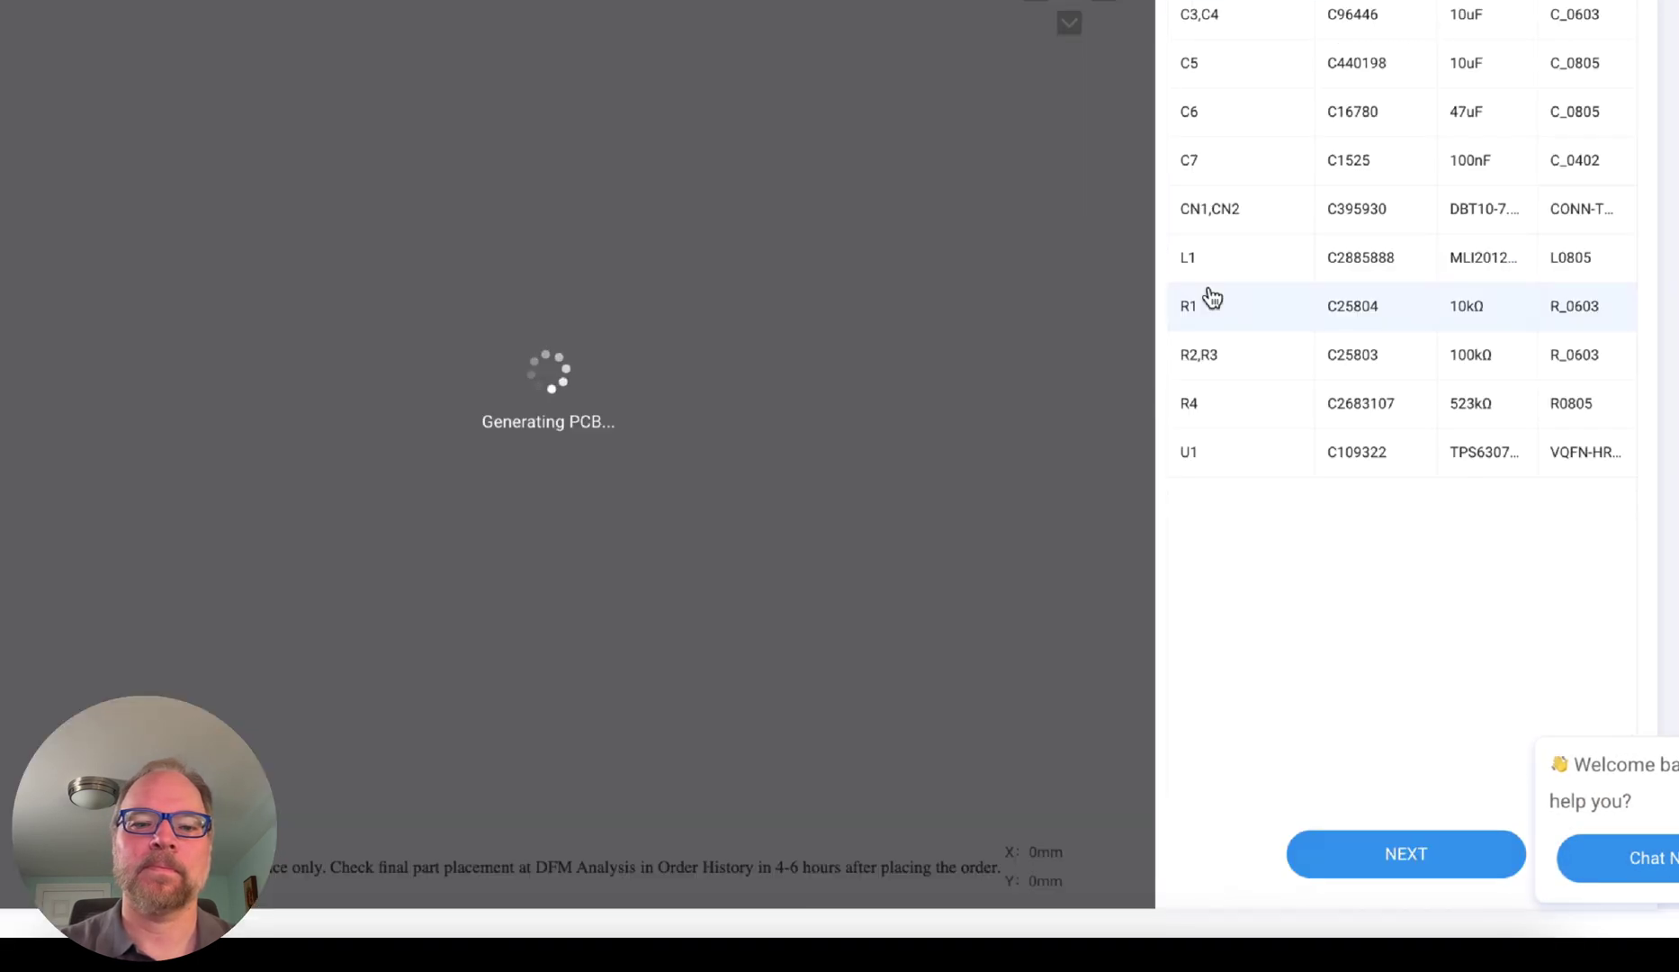
scroll(1209, 290, up, 3)
scroll(819, 481, down, 2)
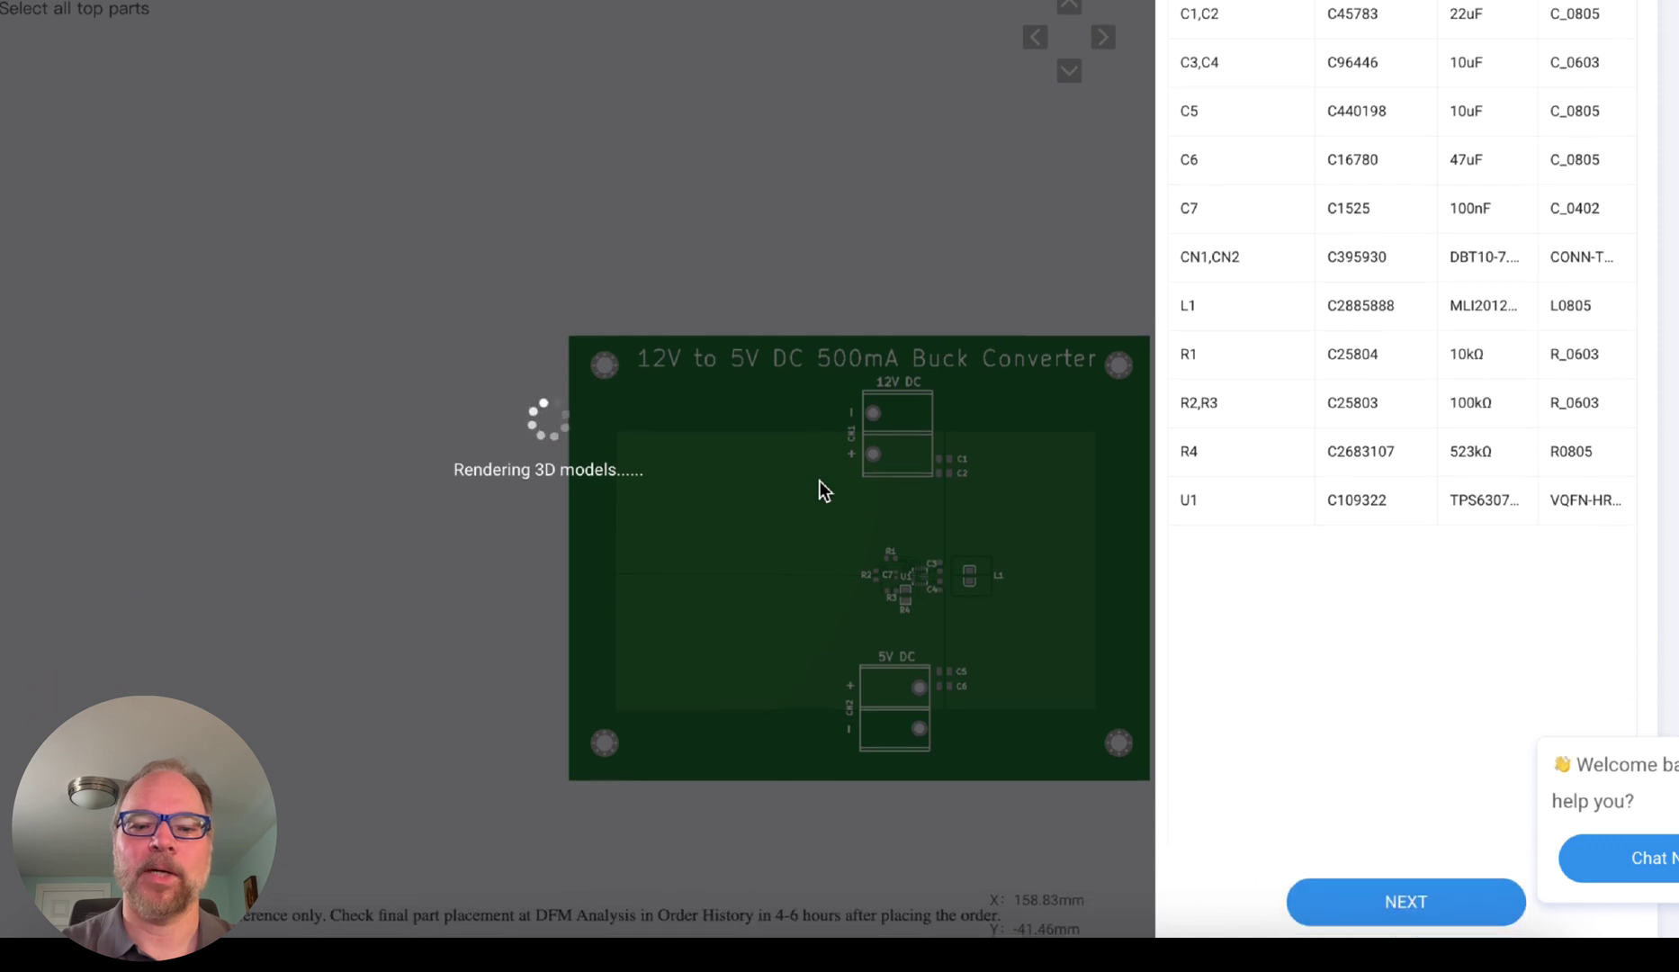
scroll(819, 481, down, 2)
scroll(601, 730, up, 6)
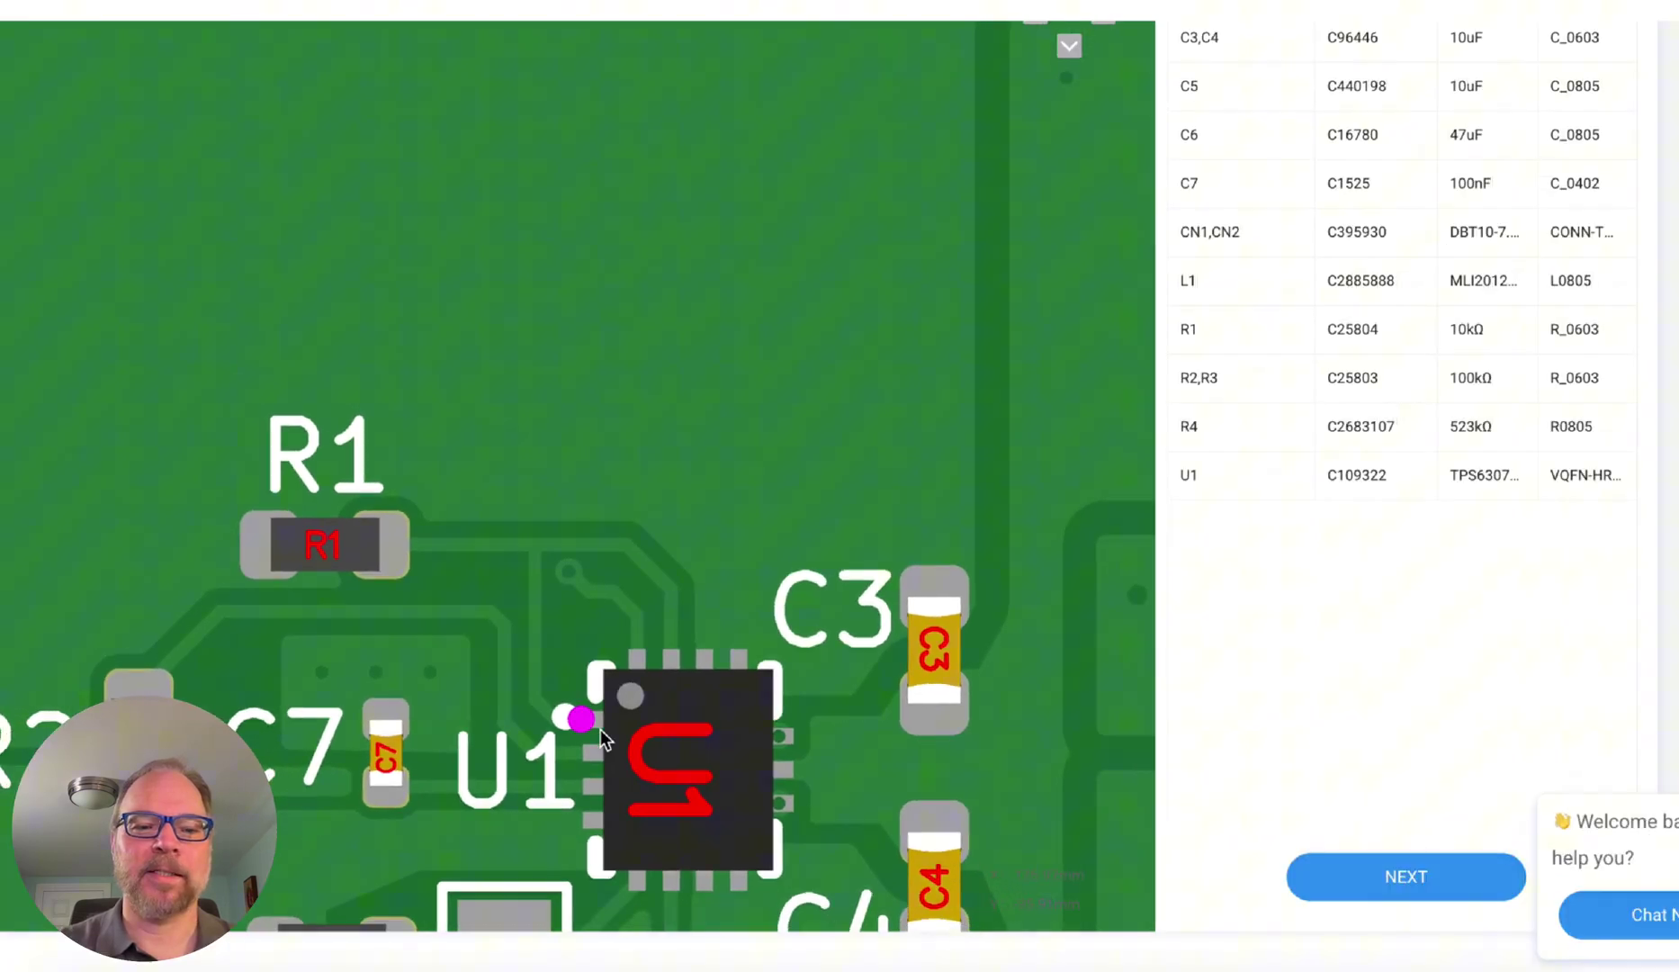
scroll(601, 730, down, 6)
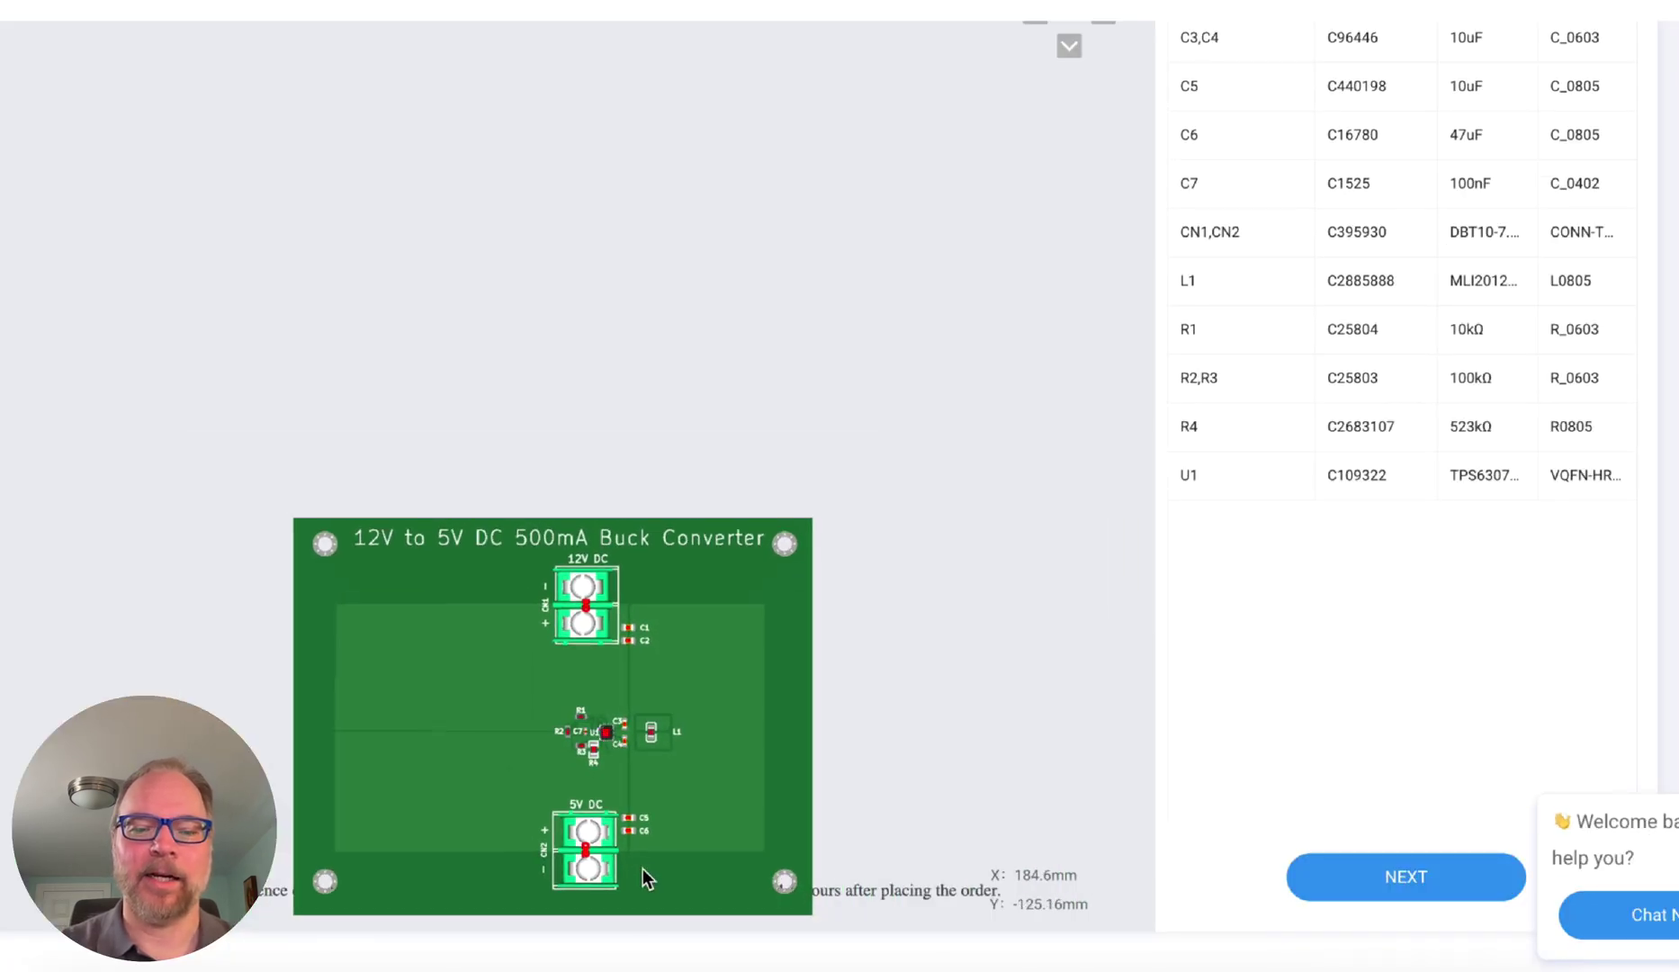
- Select U1 in the placement preview and check its alignment with its pads and pin 1 mark
scroll(653, 737, up, 5)
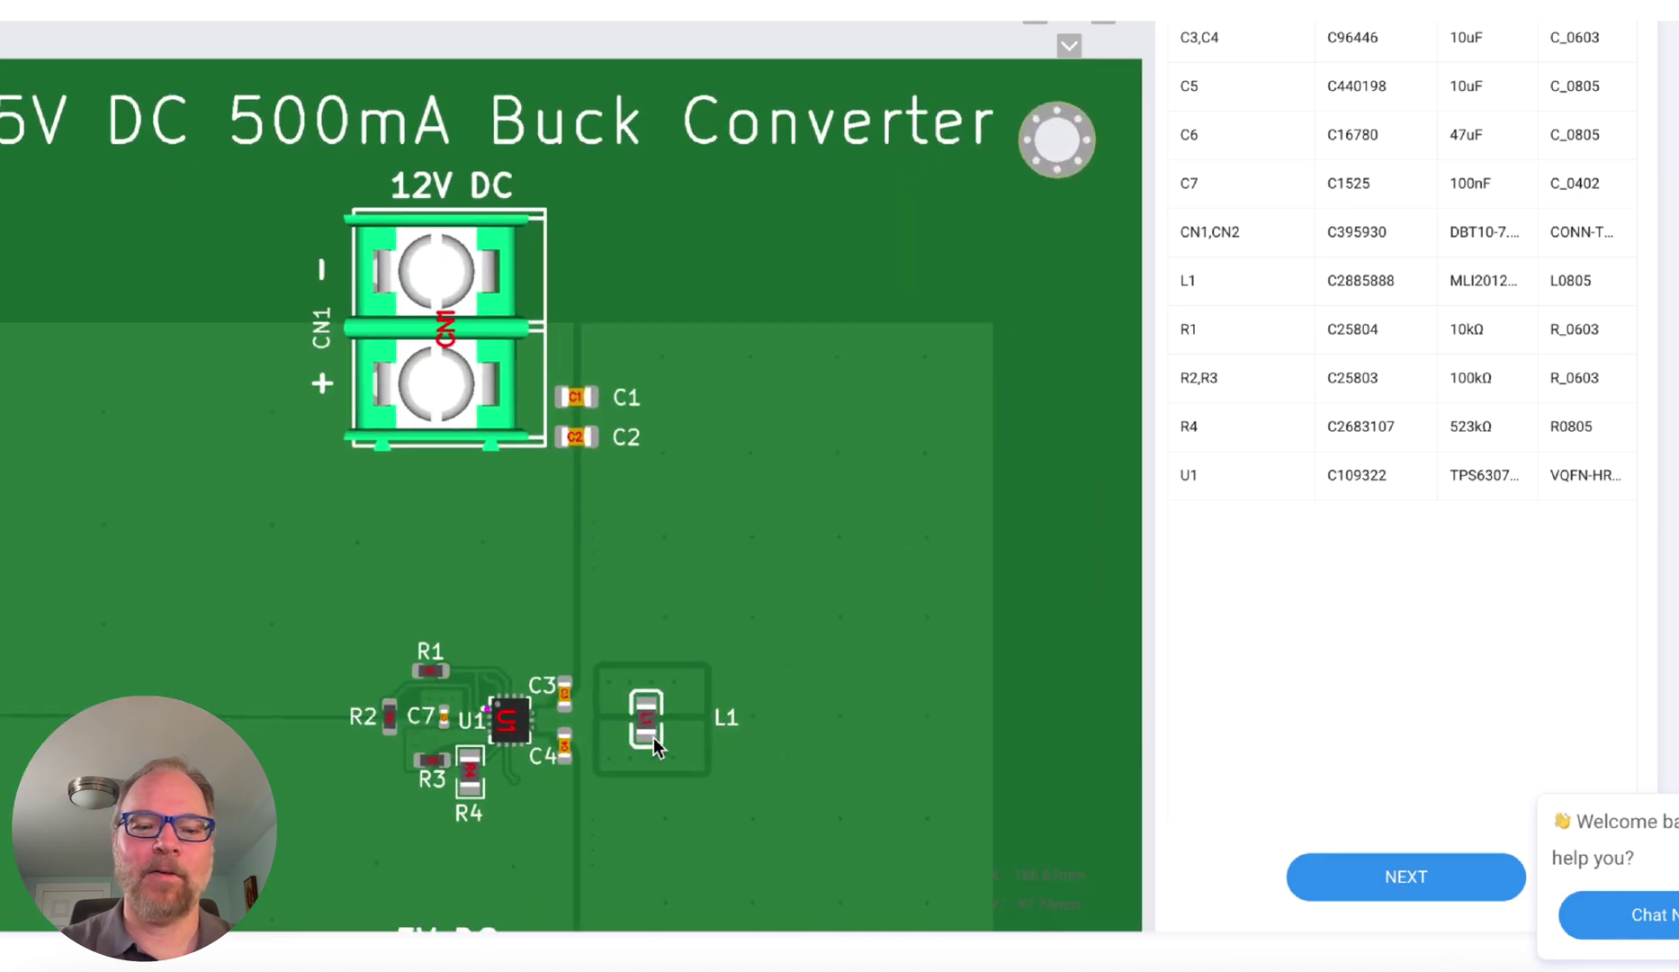
scroll(653, 737, up, 1)
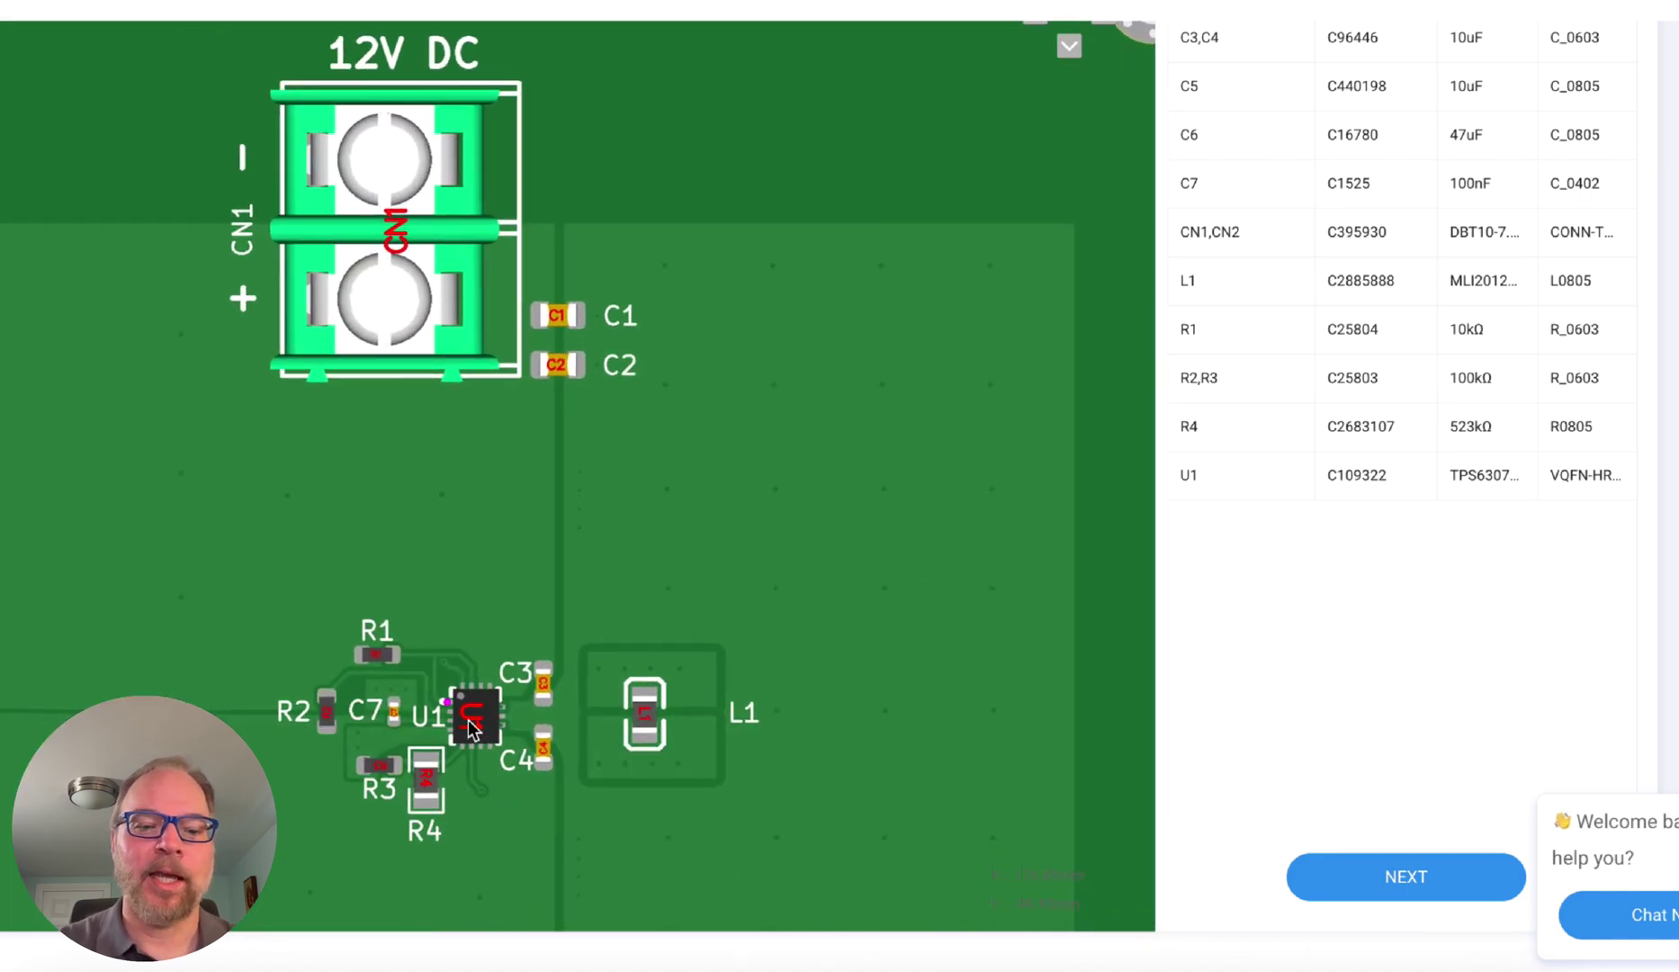
scroll(470, 728, up, 6)
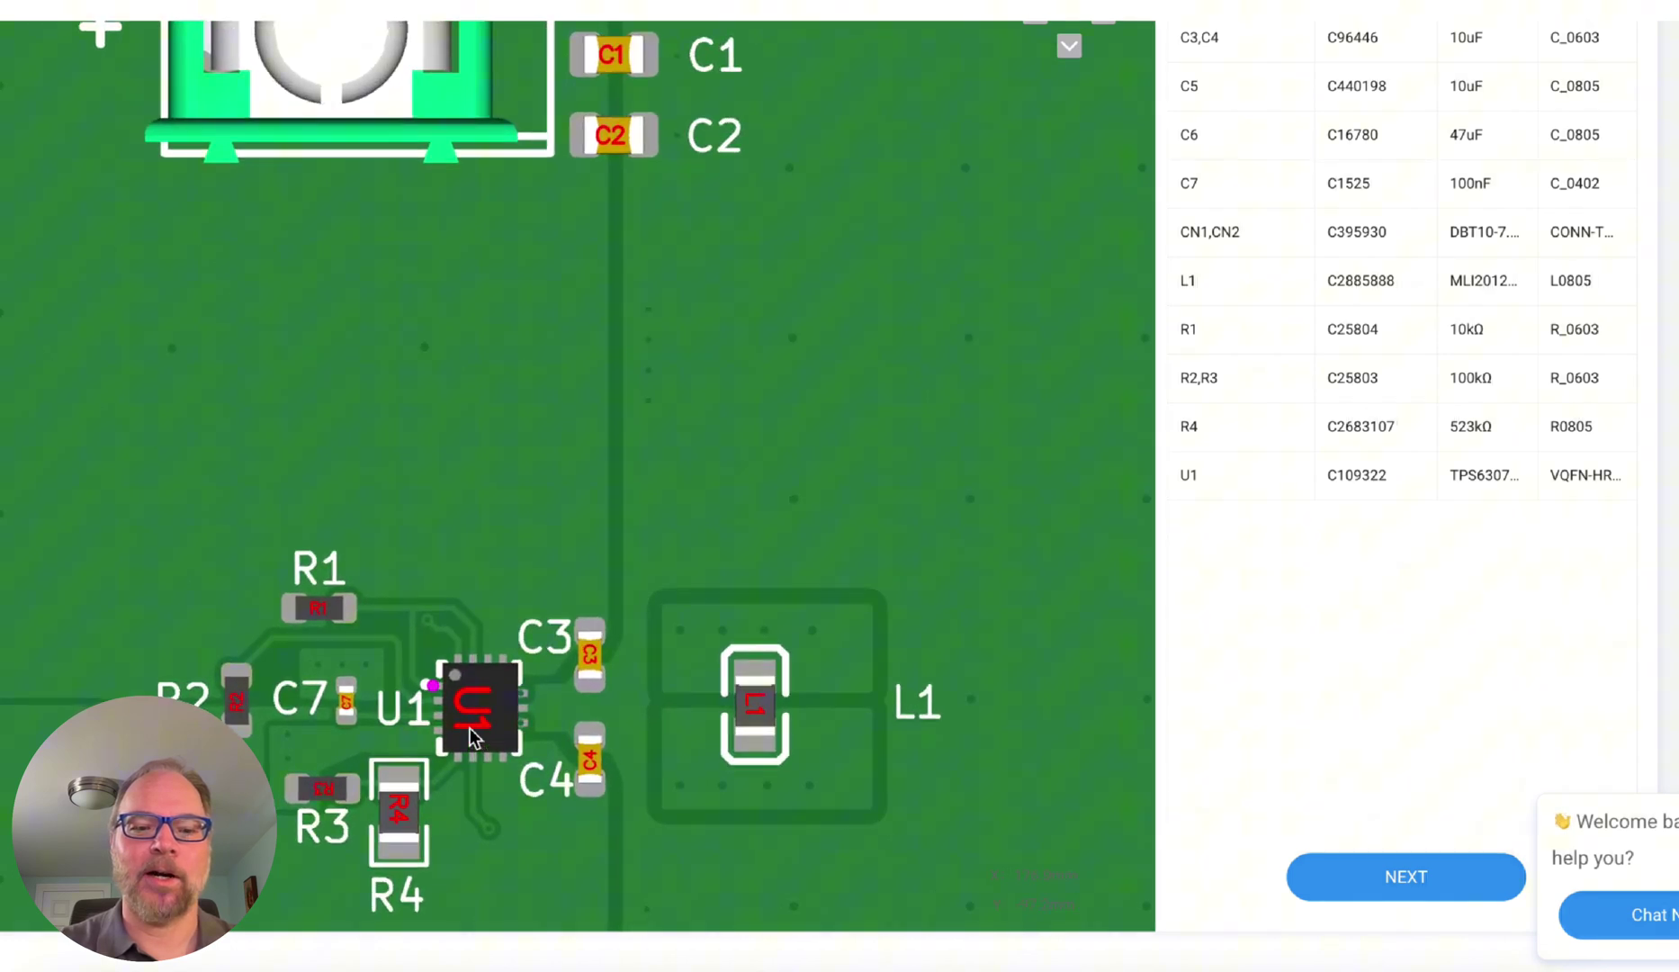
scroll(470, 728, up, 3)
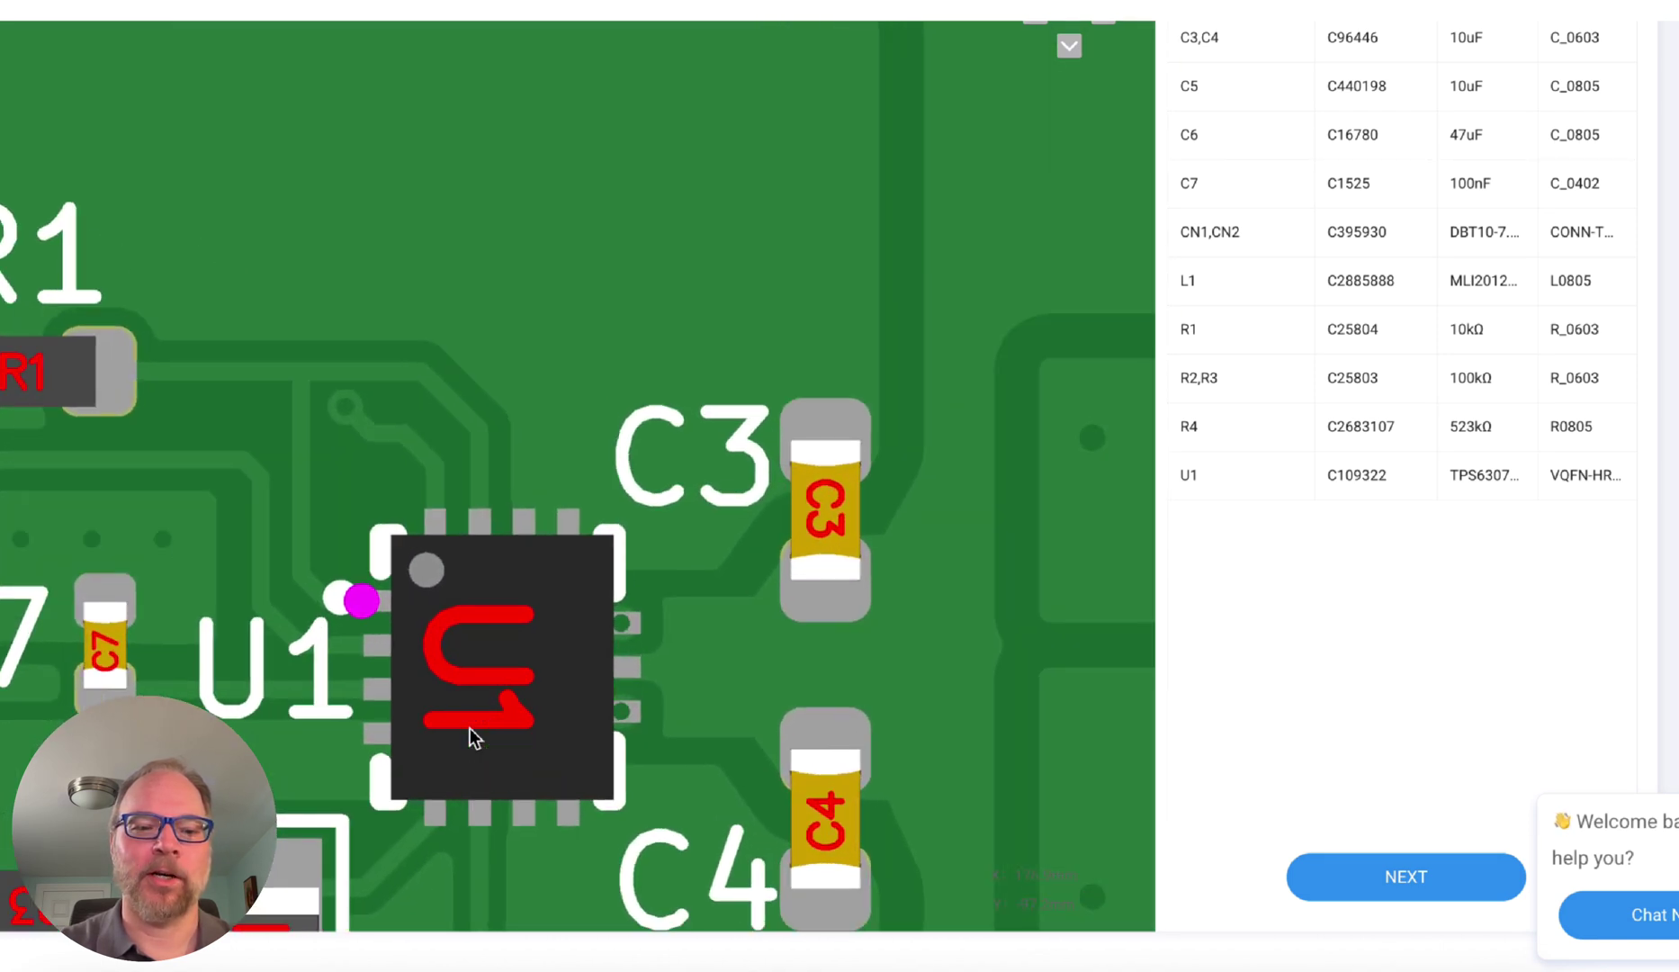
click(469, 728)
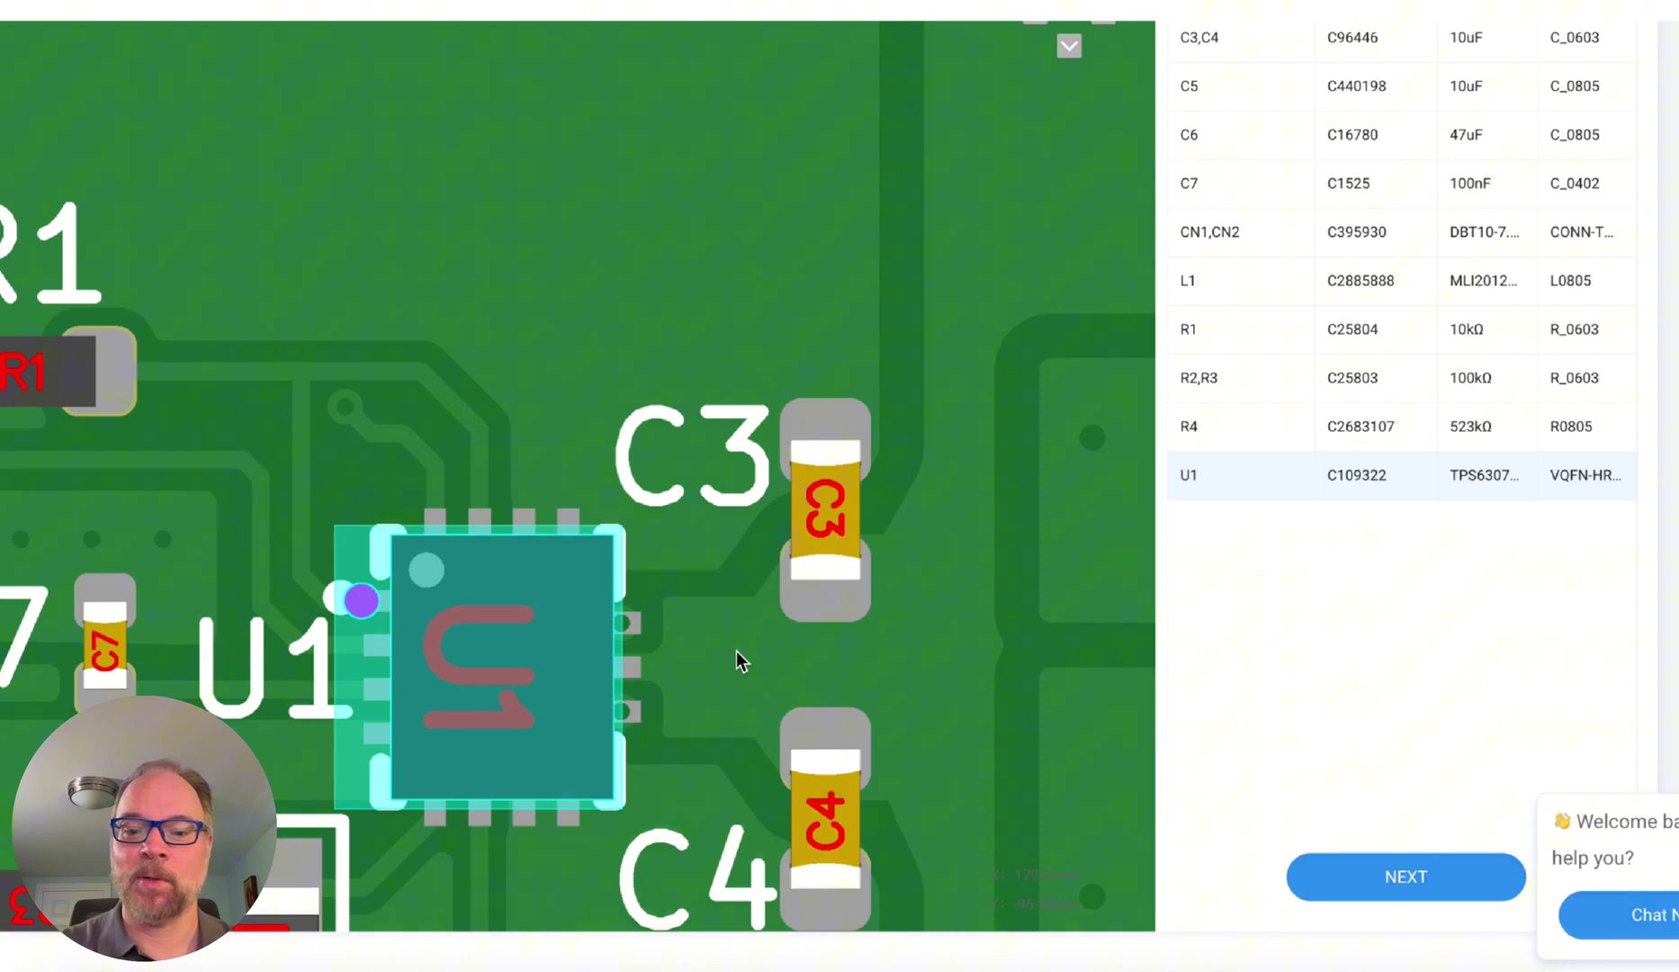
scroll(737, 663, down, 5)
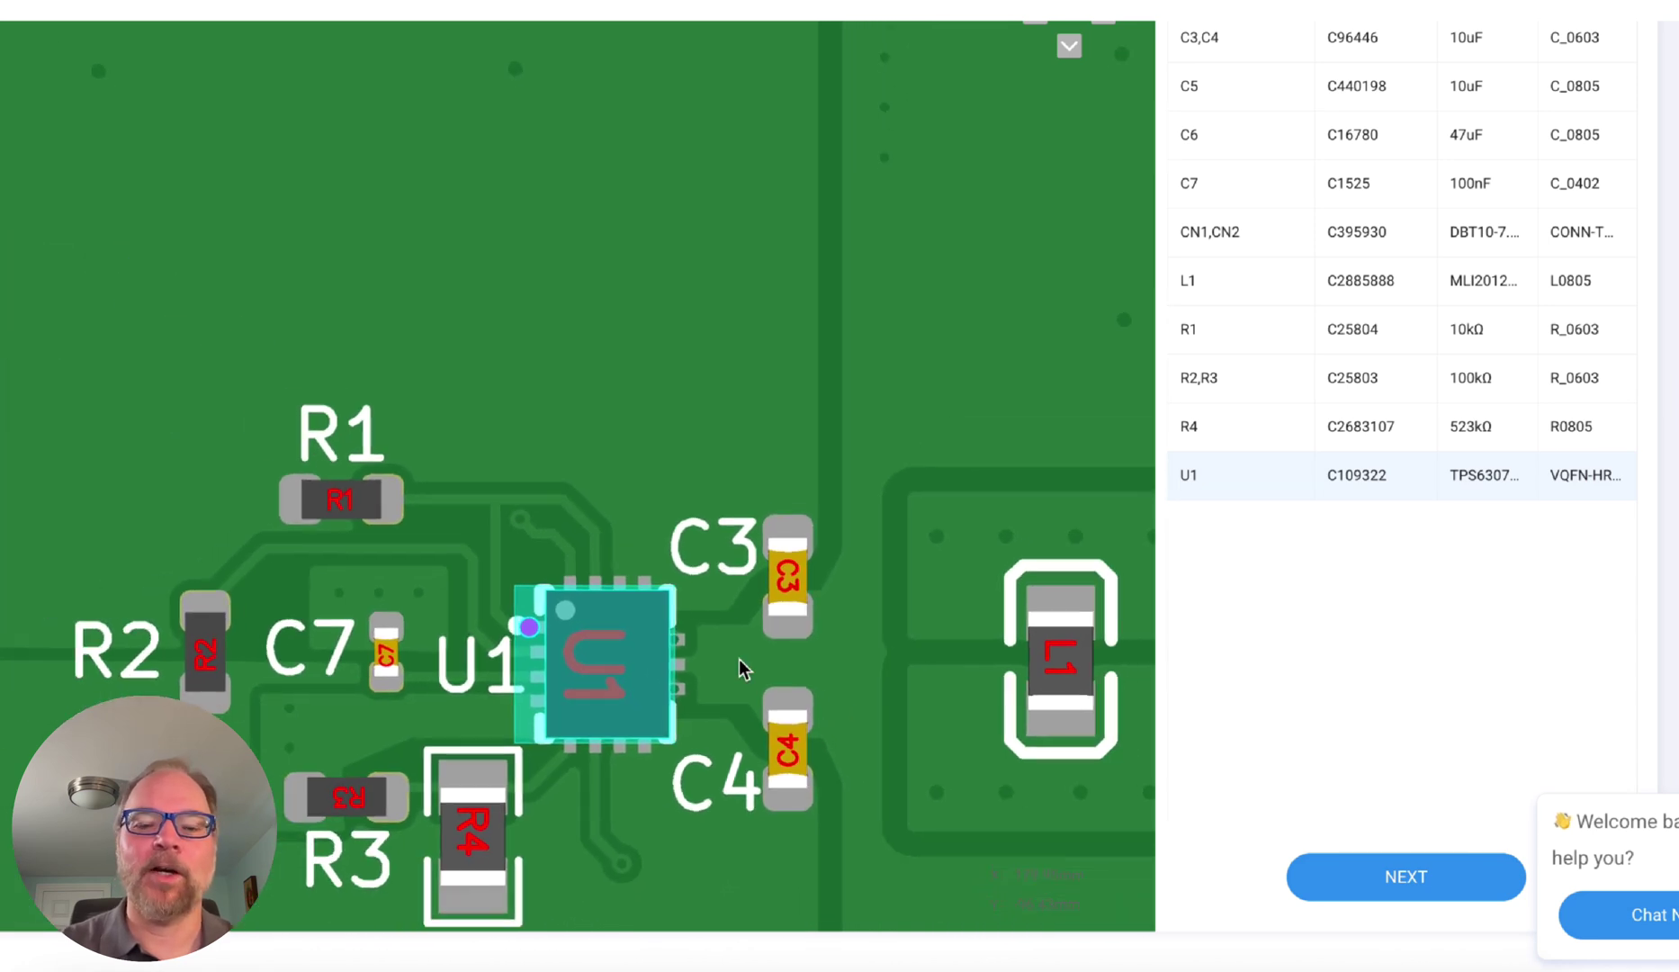
- Select U1 in the placement preview, try it rotated 180 degrees, and return it to its original orientation
scroll(739, 659, down, 3)
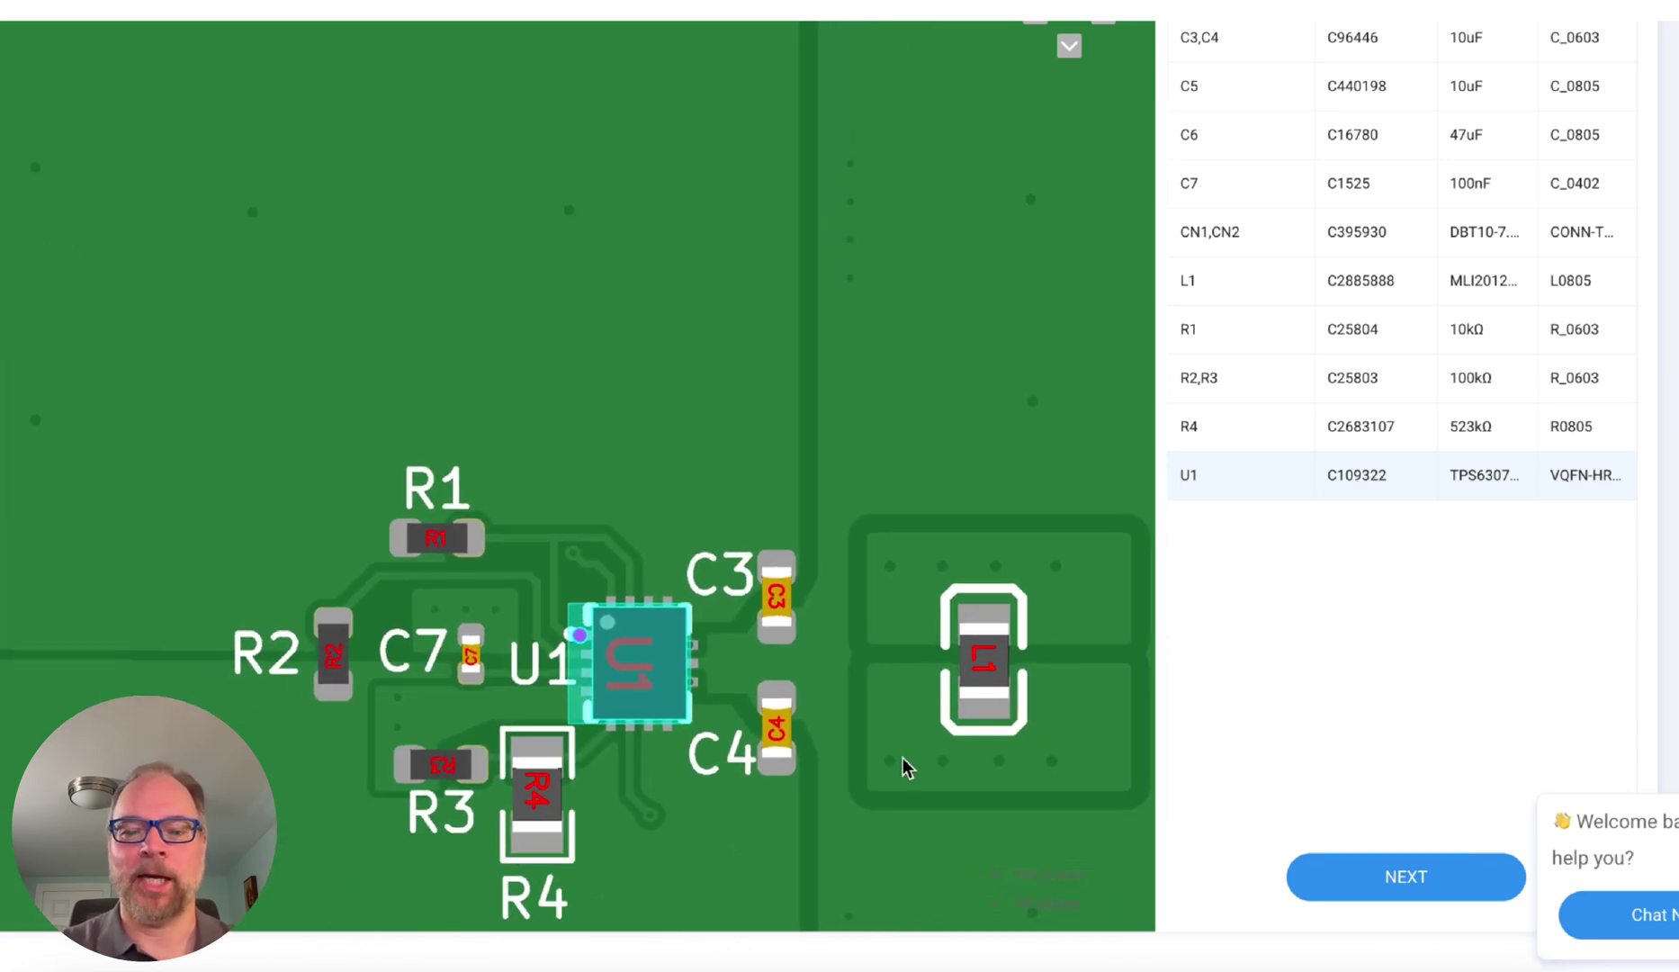
scroll(906, 766, down, 3)
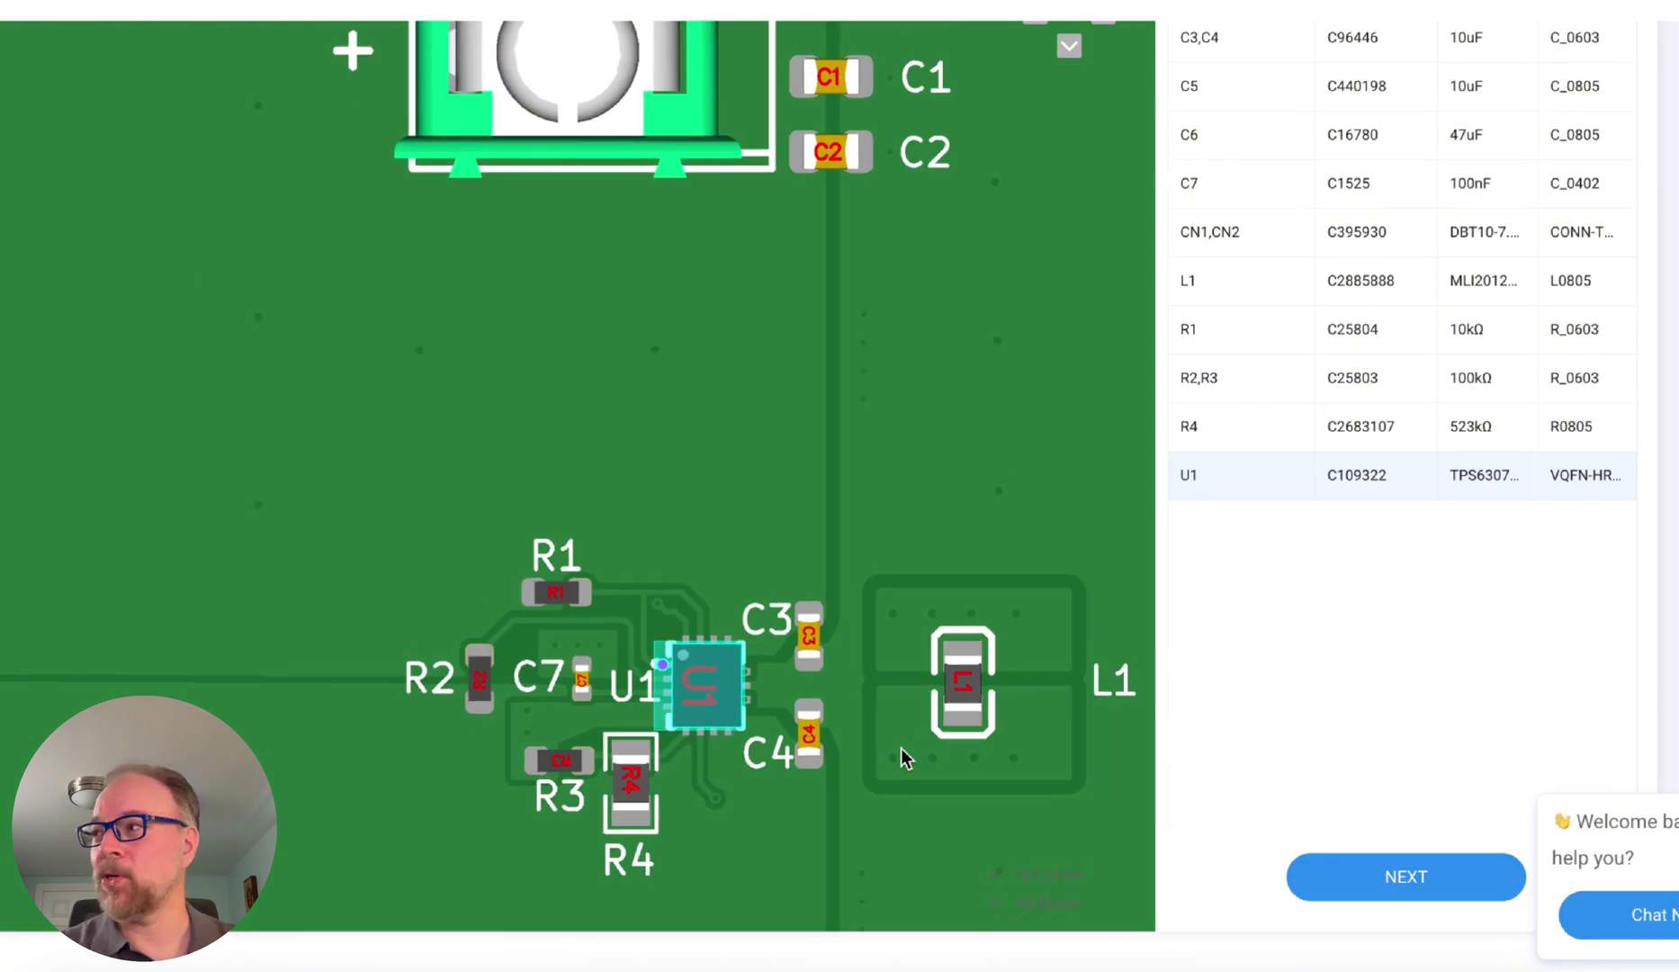
scroll(906, 758, down, 4)
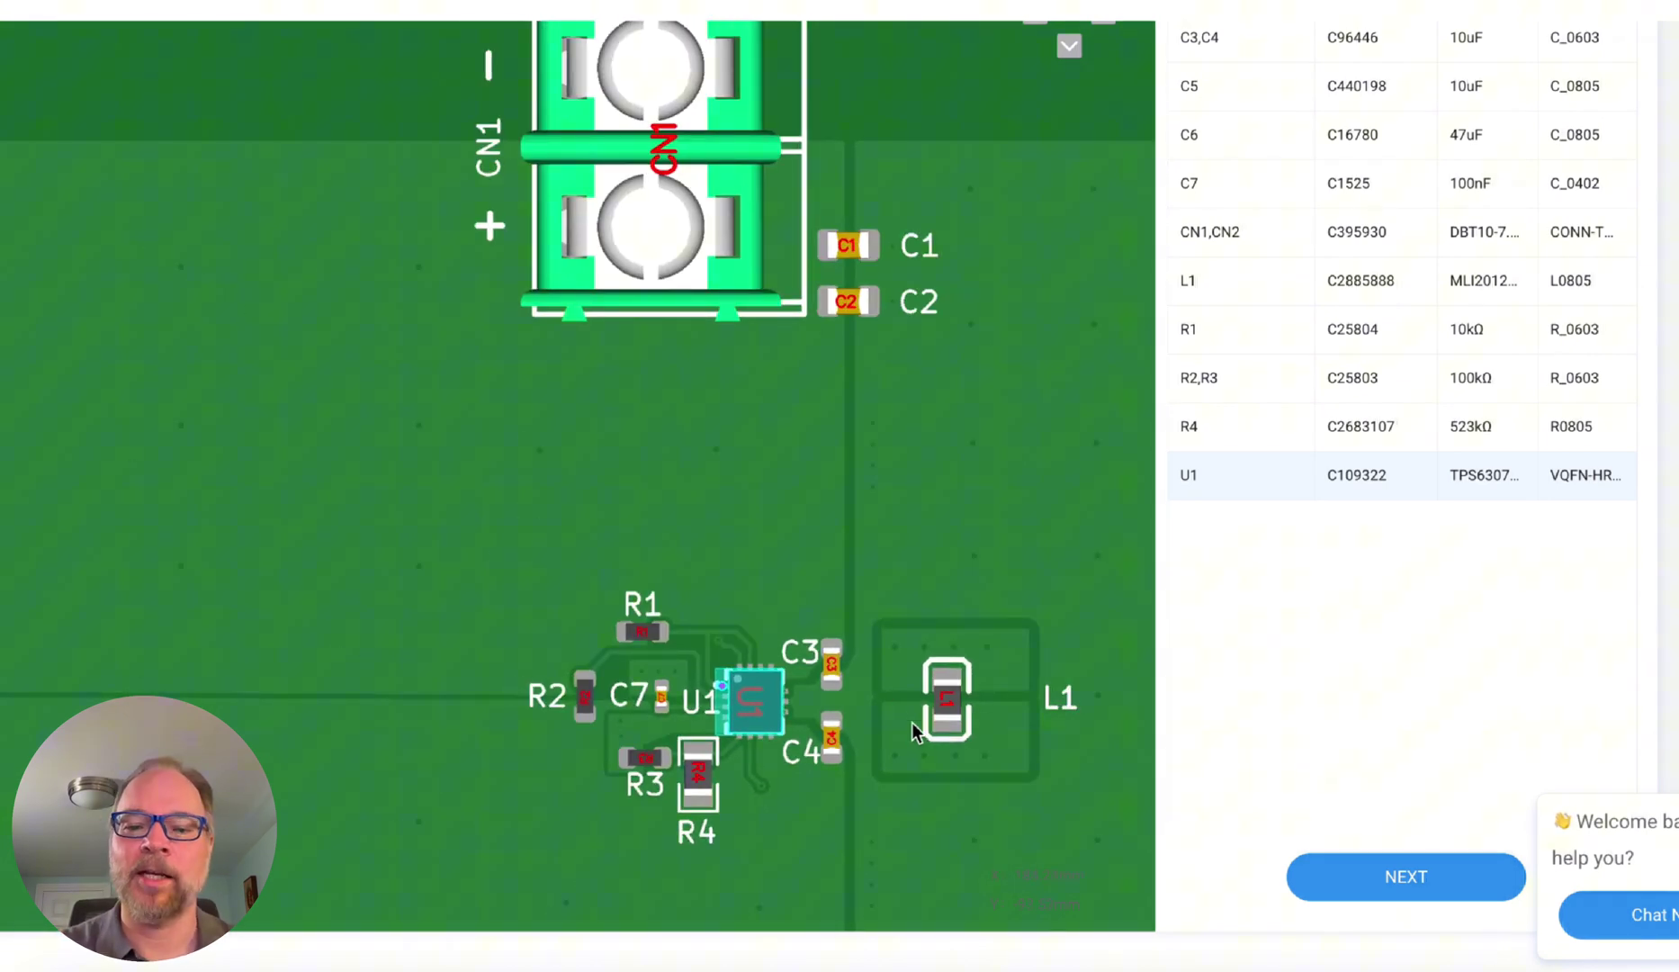
scroll(920, 729, up, 3)
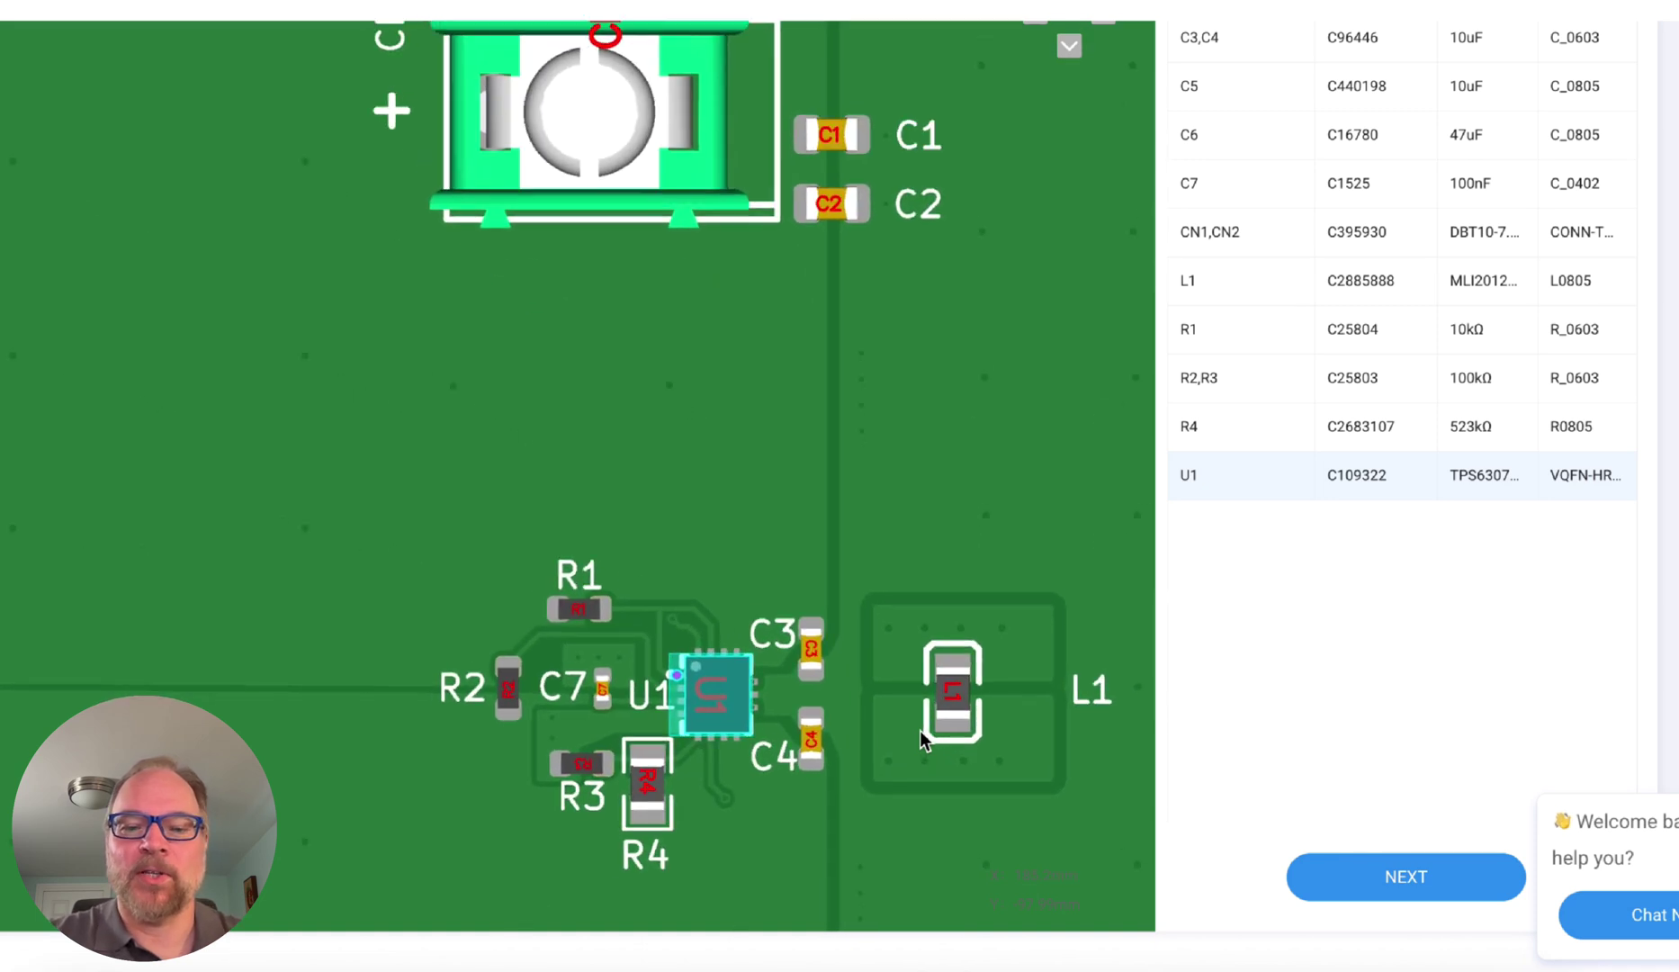
scroll(711, 717, down, 5)
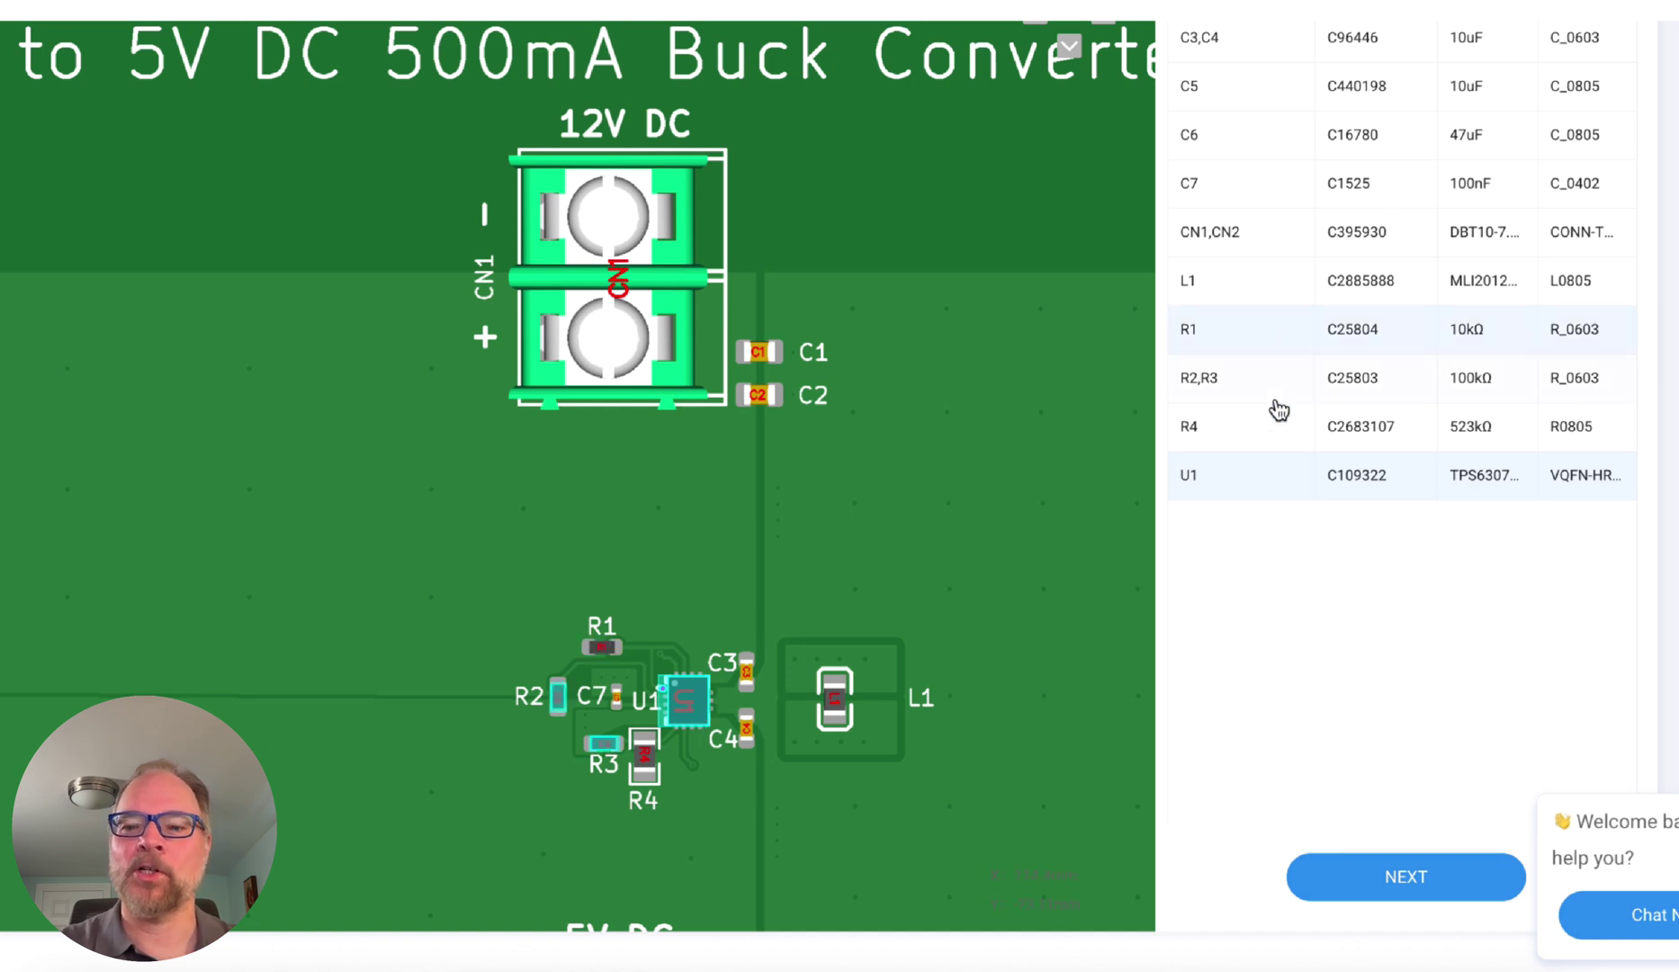
click(1197, 499)
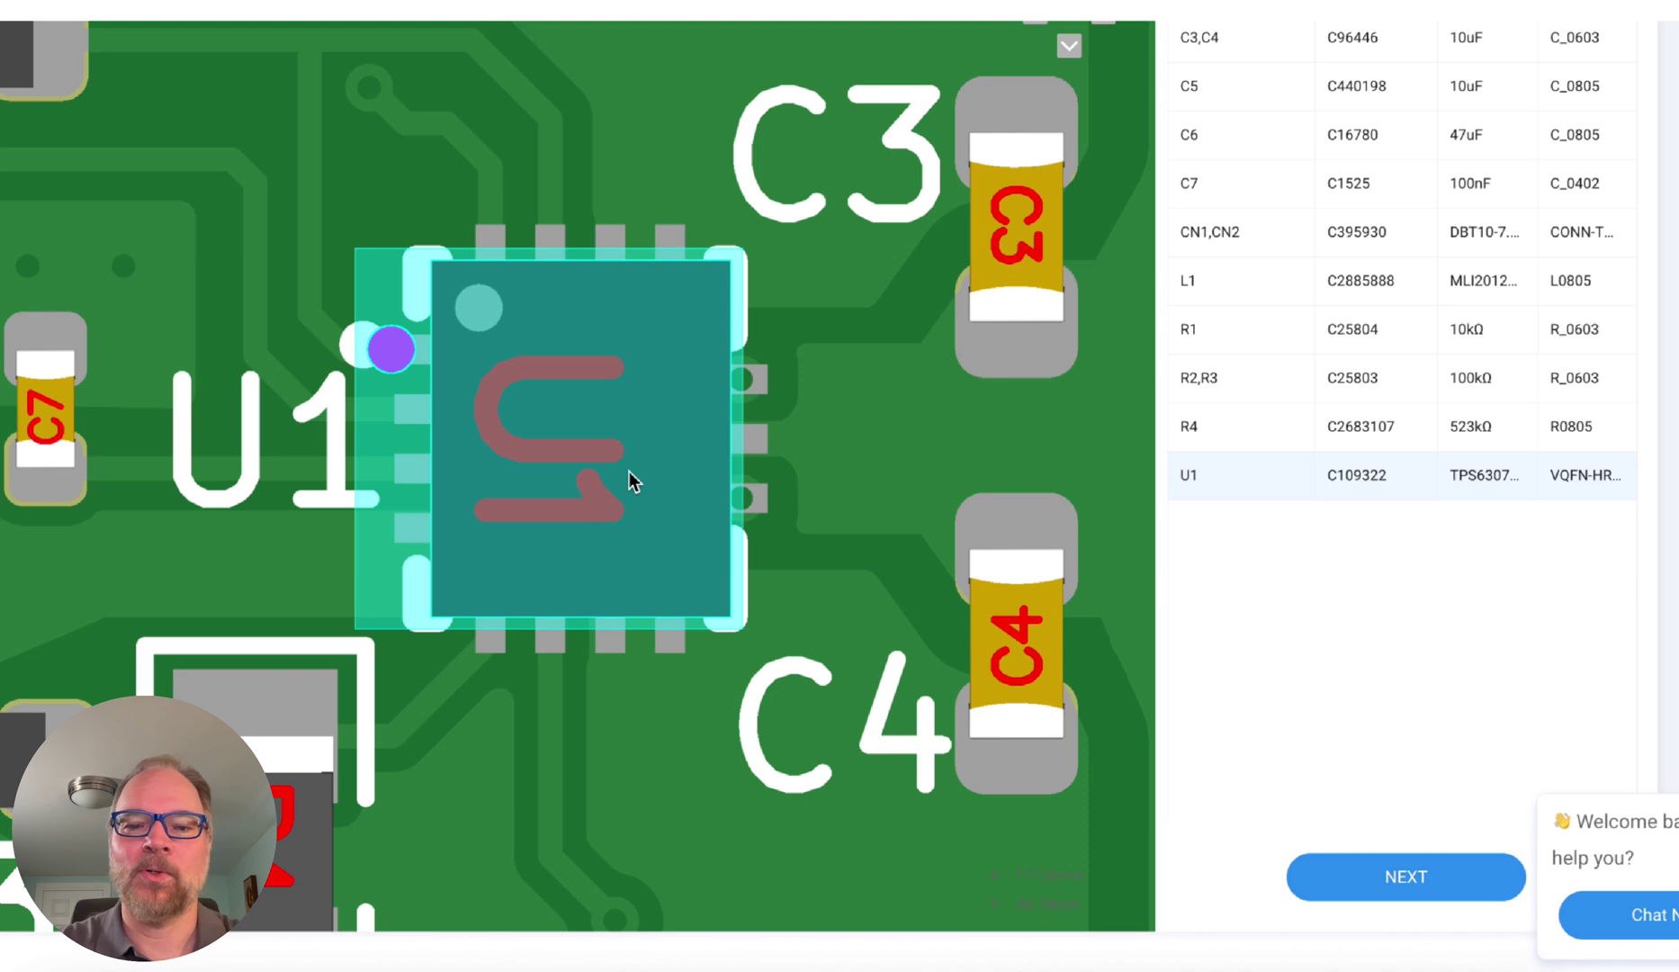
key(space)
key(space)
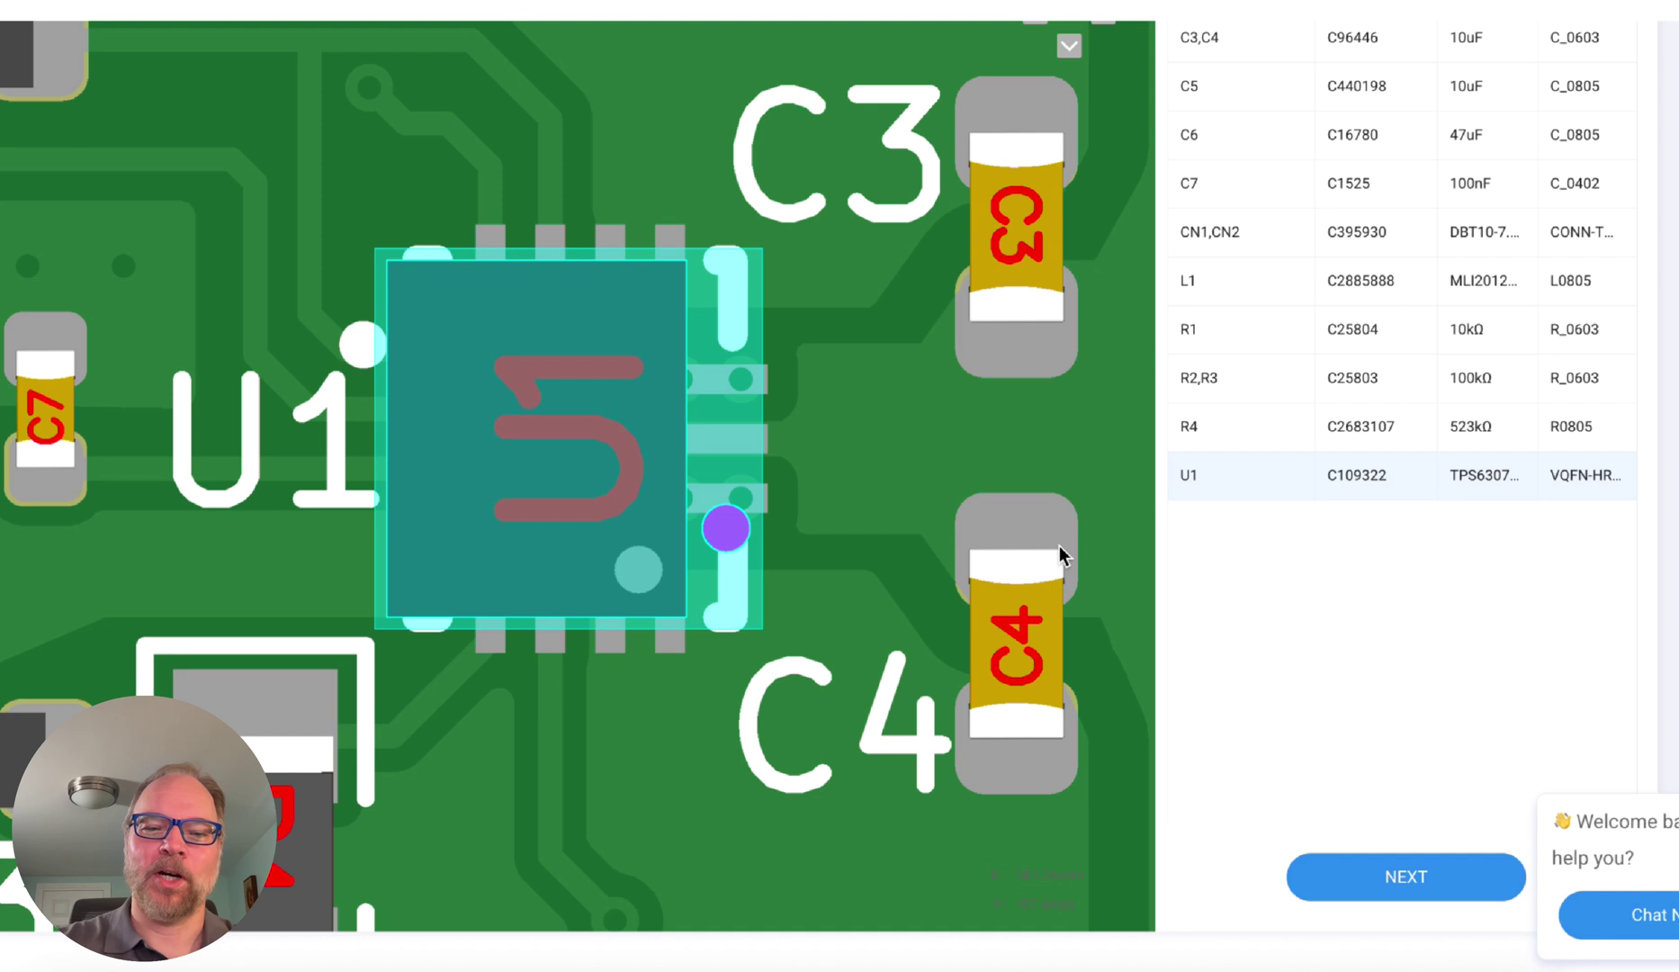
key(space)
key(space)
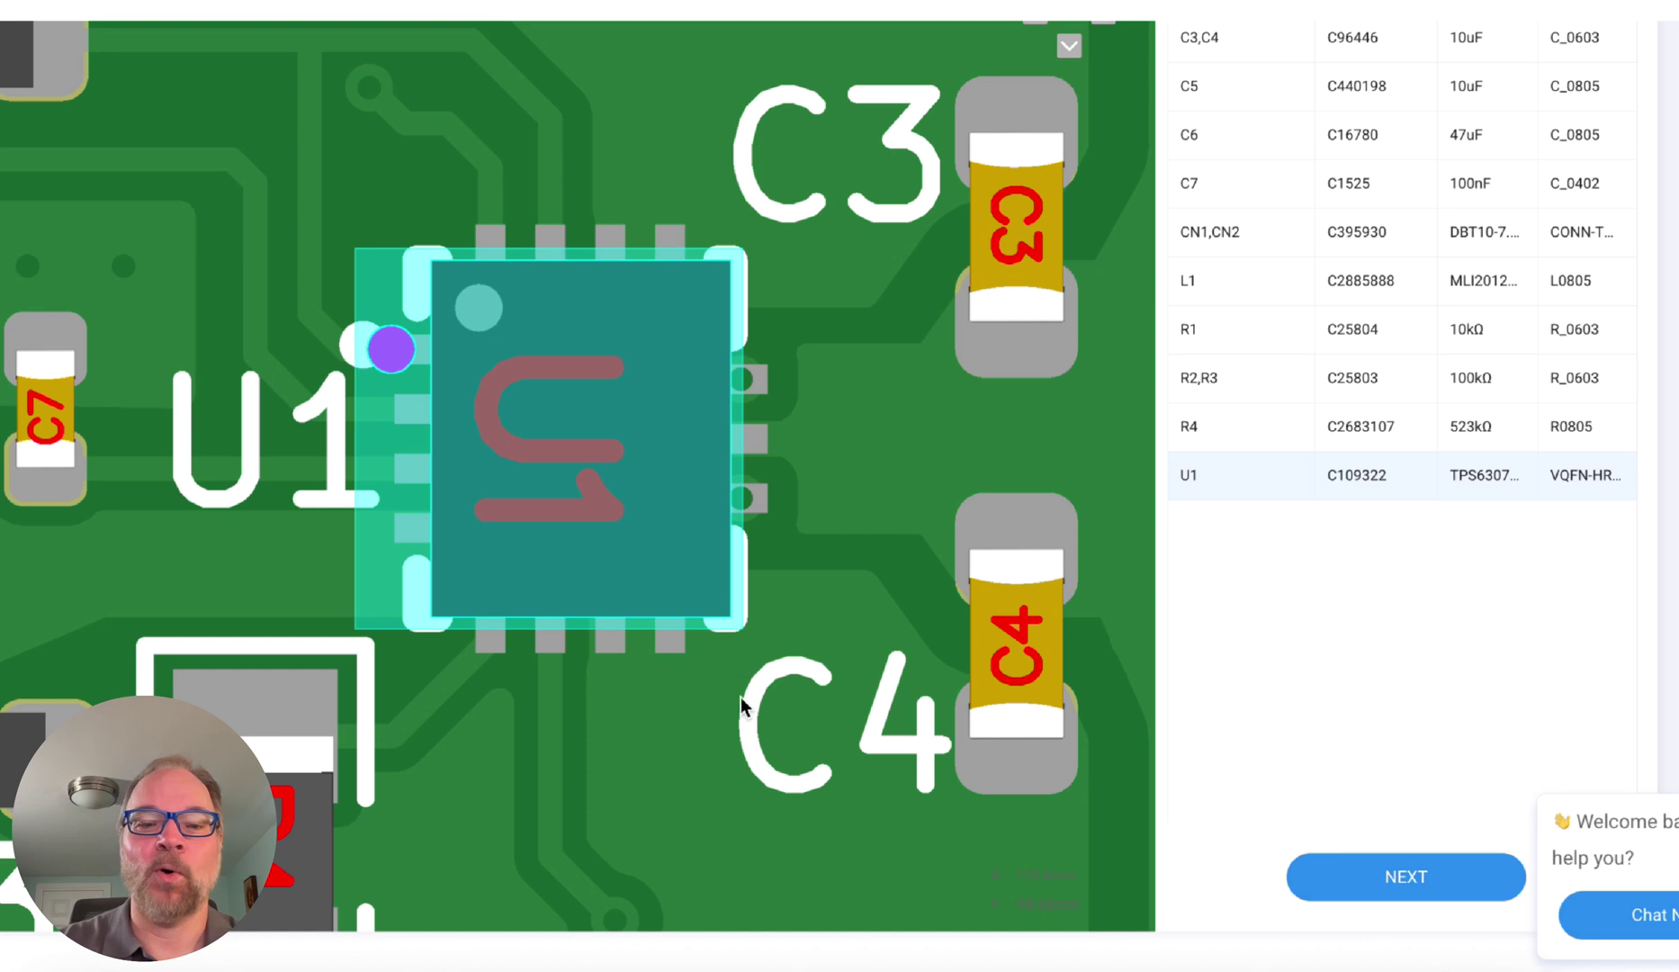
- Proceed to the quote and review the itemized PCB and Economic PCBA charges for the order
scroll(741, 696, down, 3)
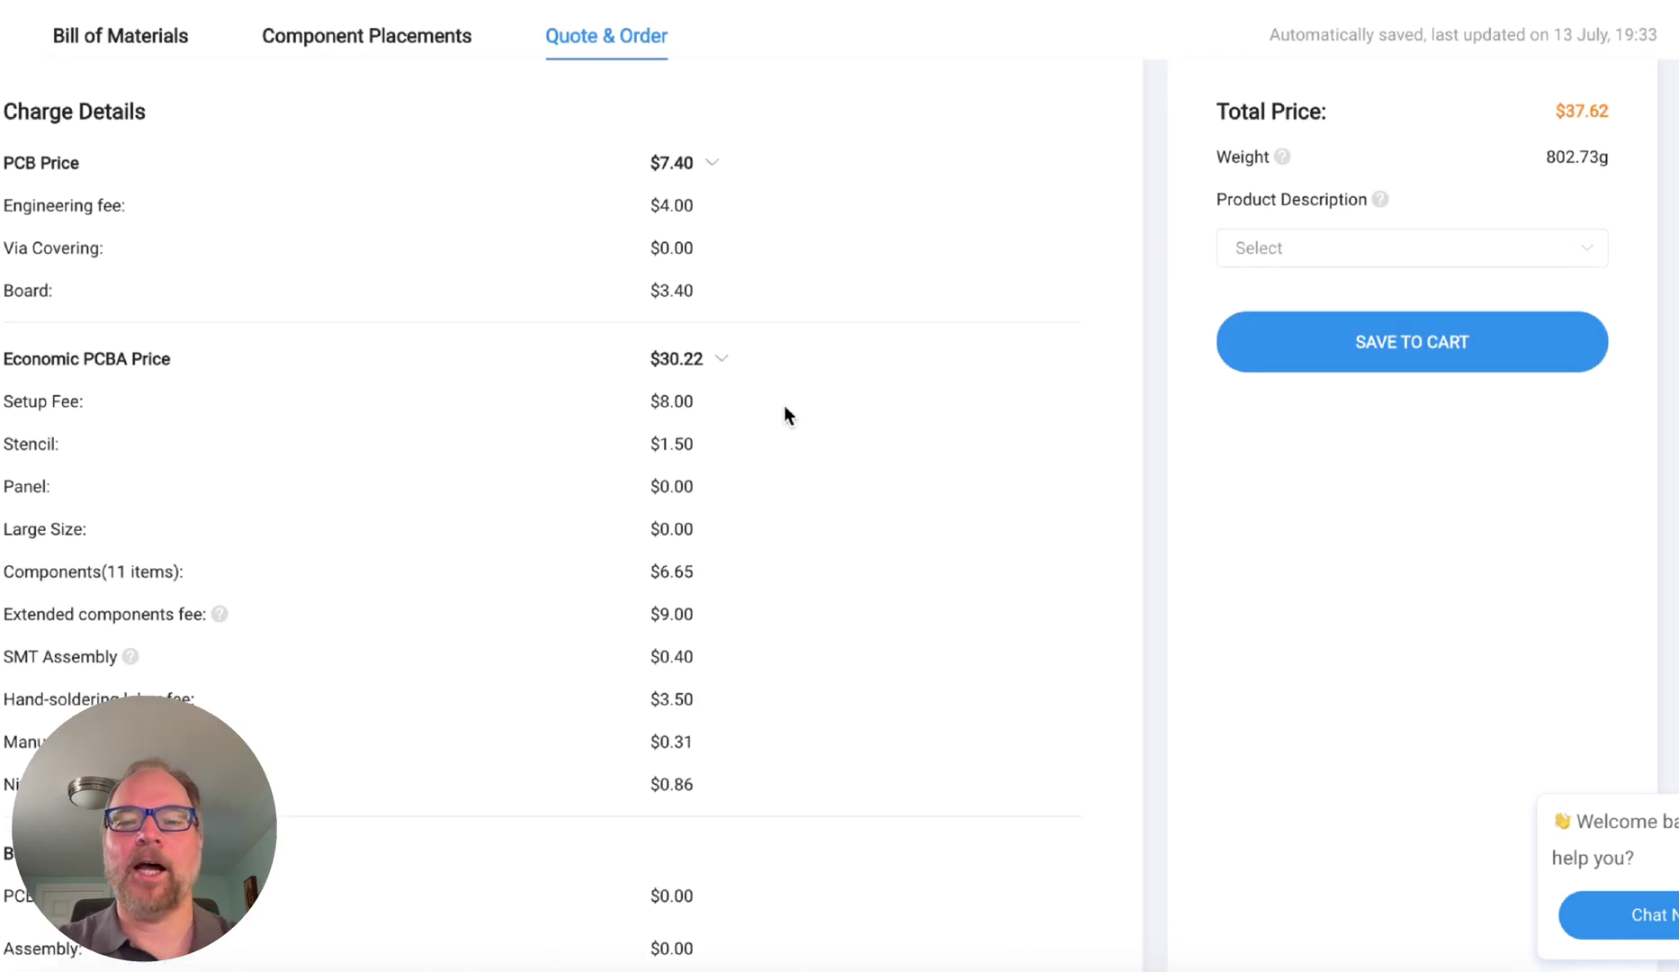
scroll(784, 414, down, 2)
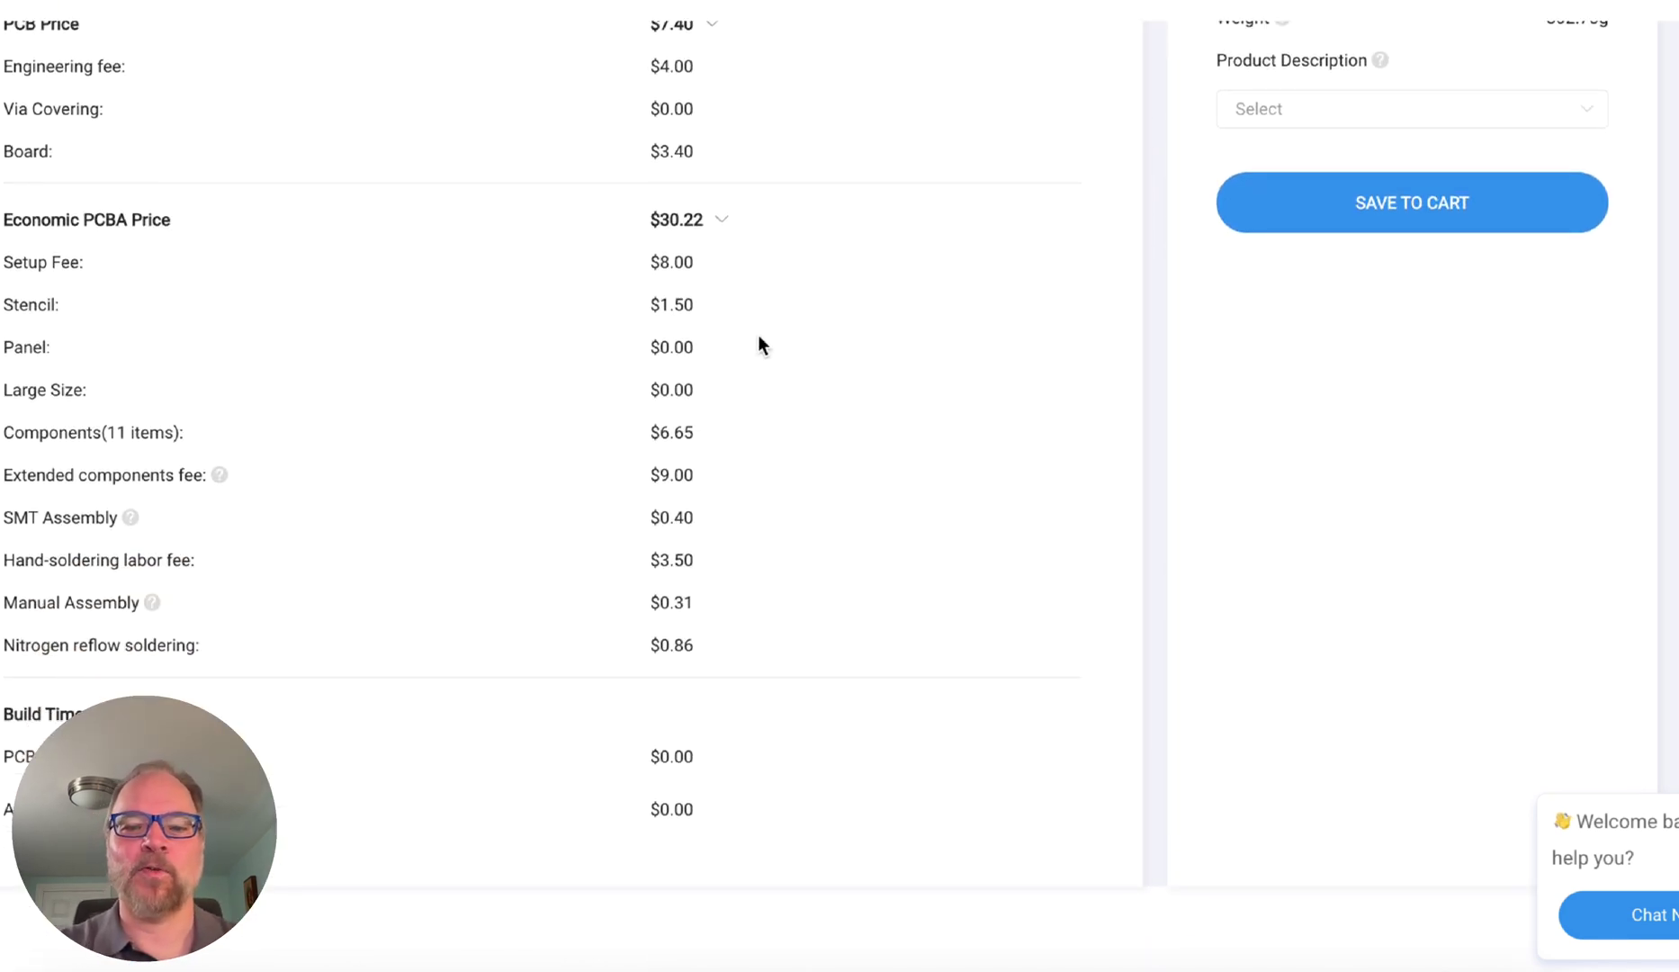
scroll(764, 312, up, 1)
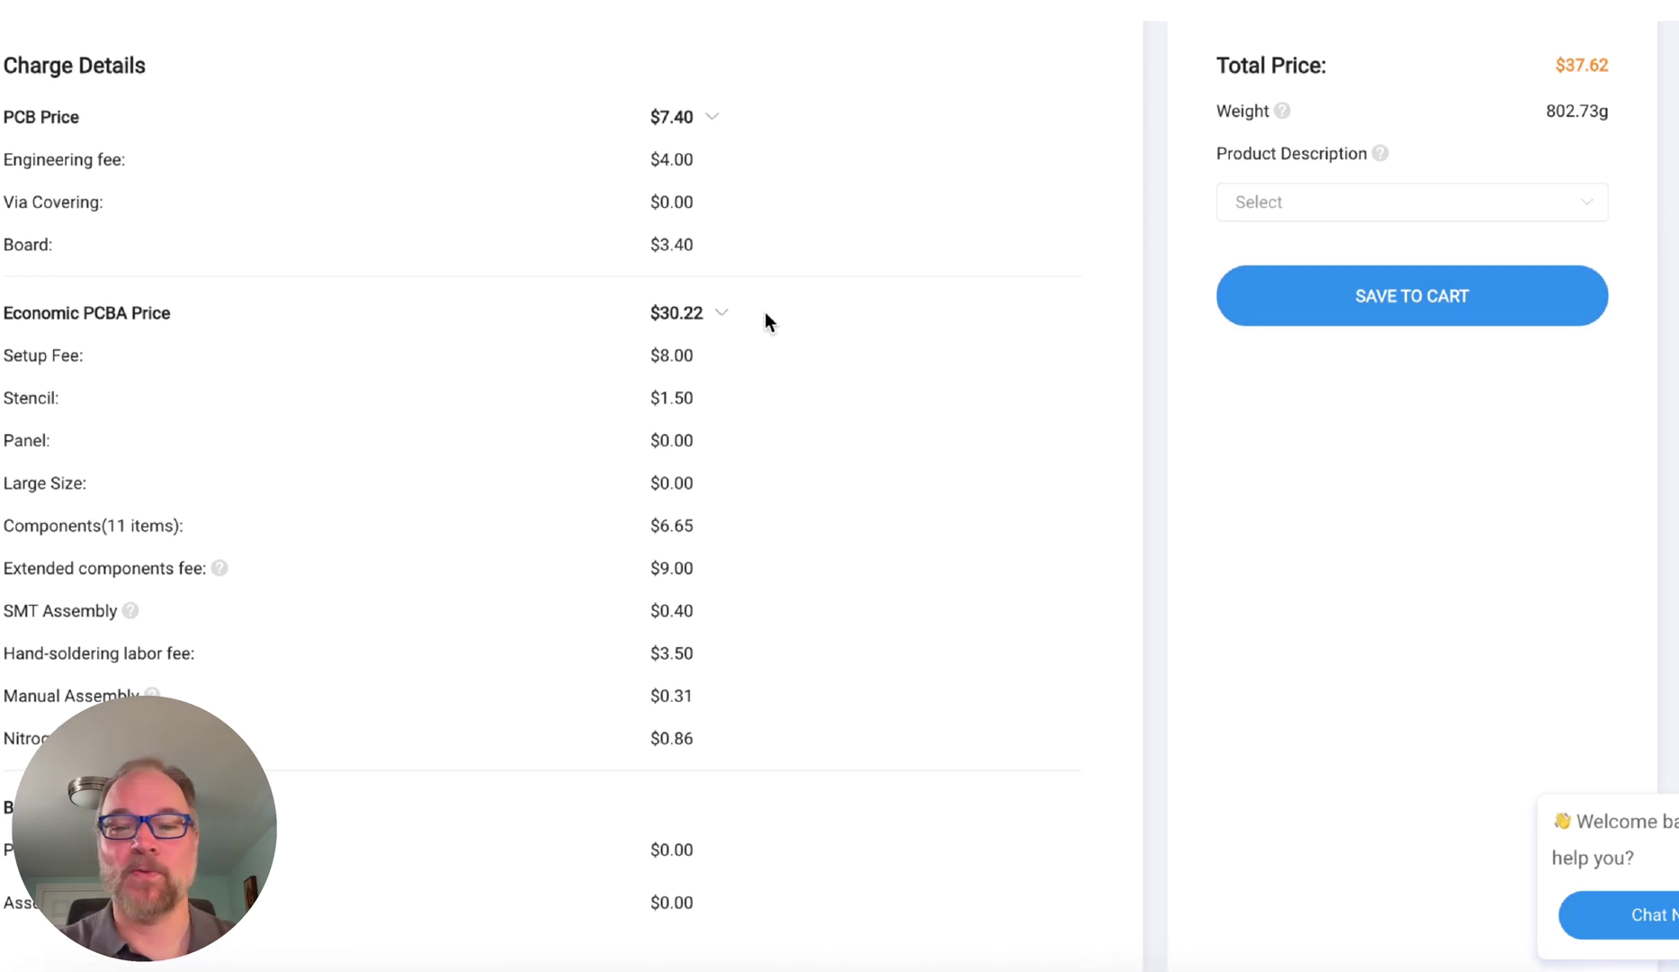
scroll(765, 312, down, 1)
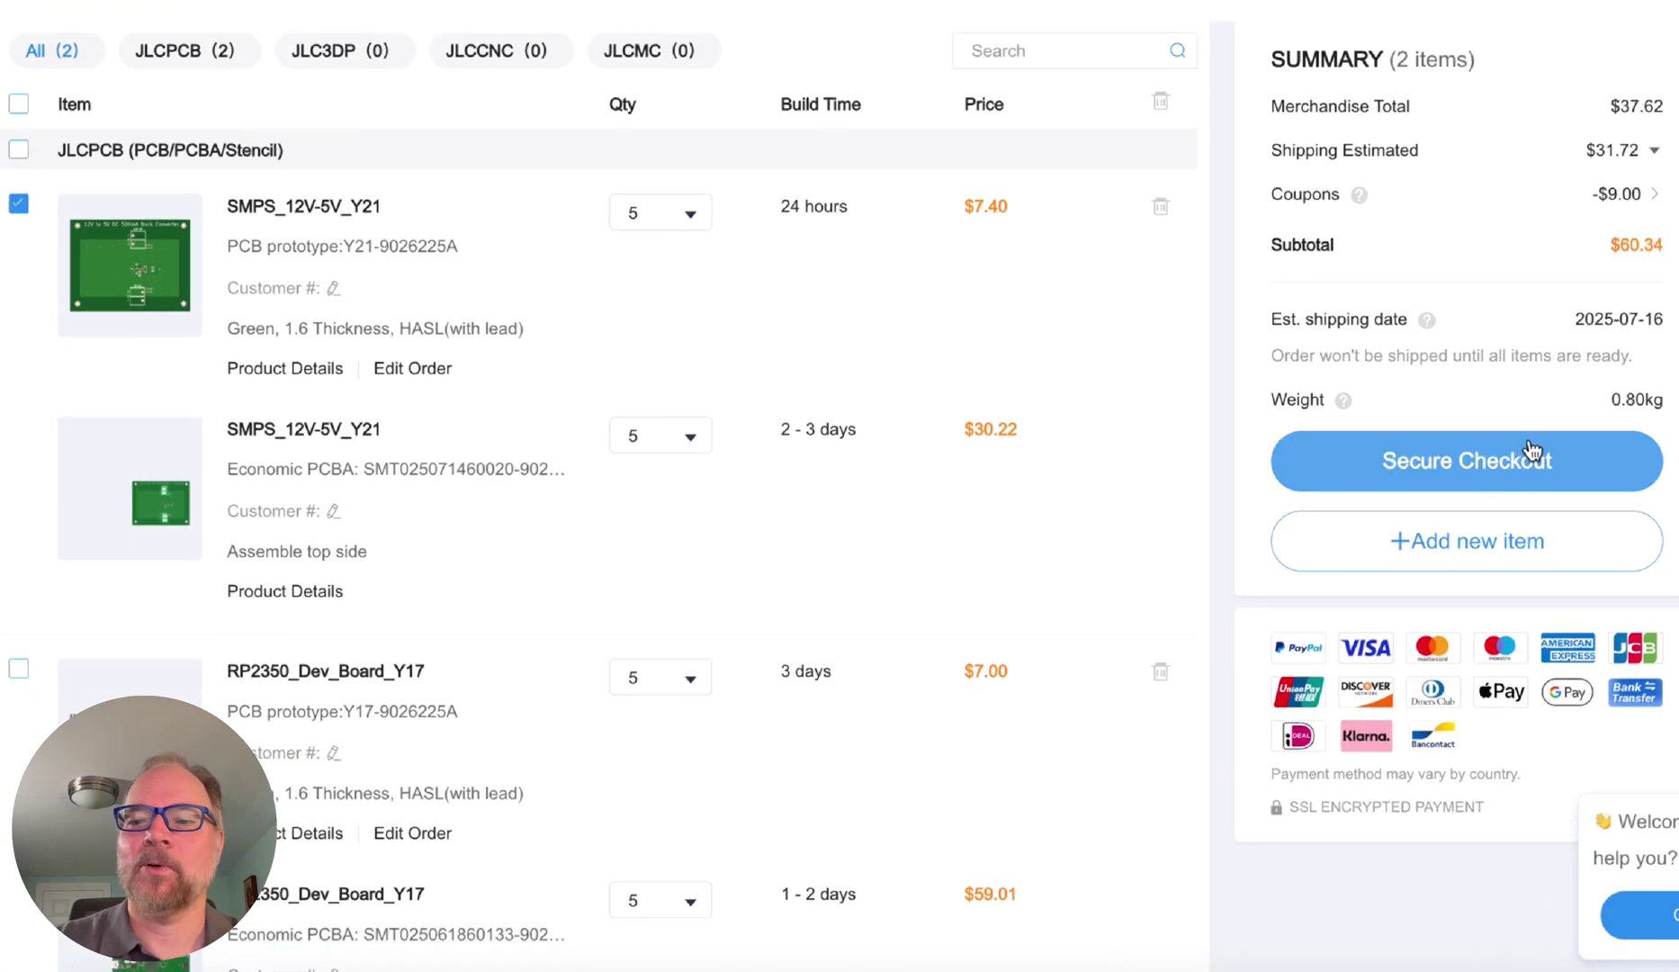
- Start secure checkout for the SMPS_12V-5V_Y21 order, check the grand total, and continue past the addresses to the shipping methods
click(1512, 463)
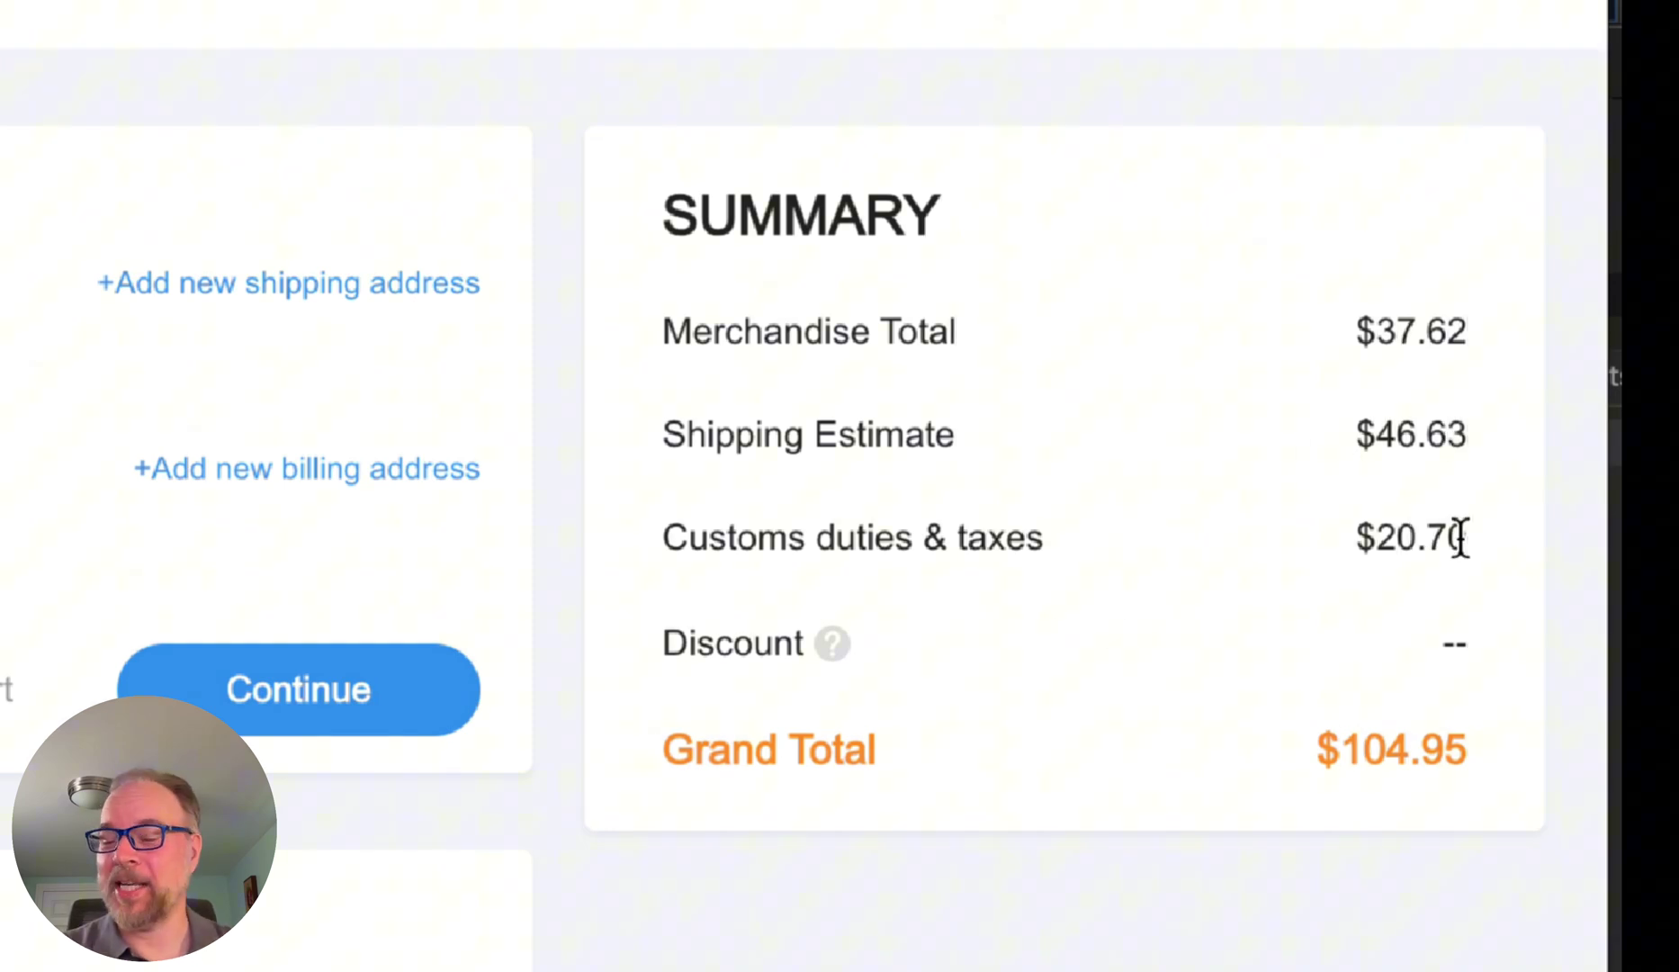
drag(1328, 754, 1459, 752)
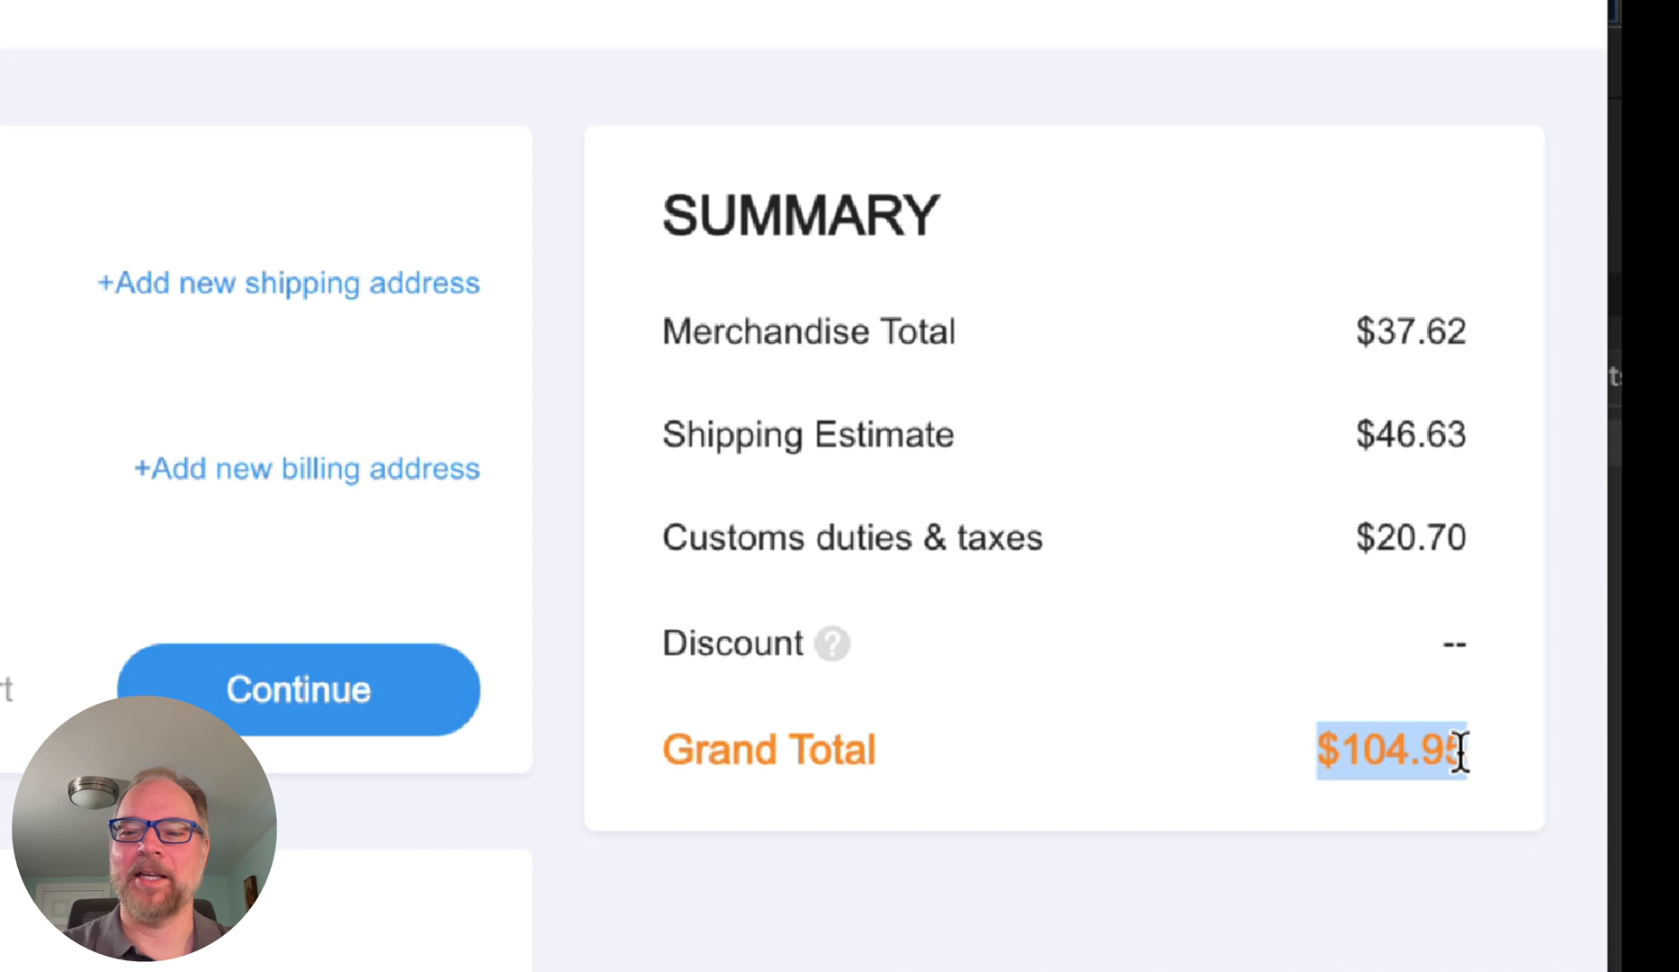
click(261, 689)
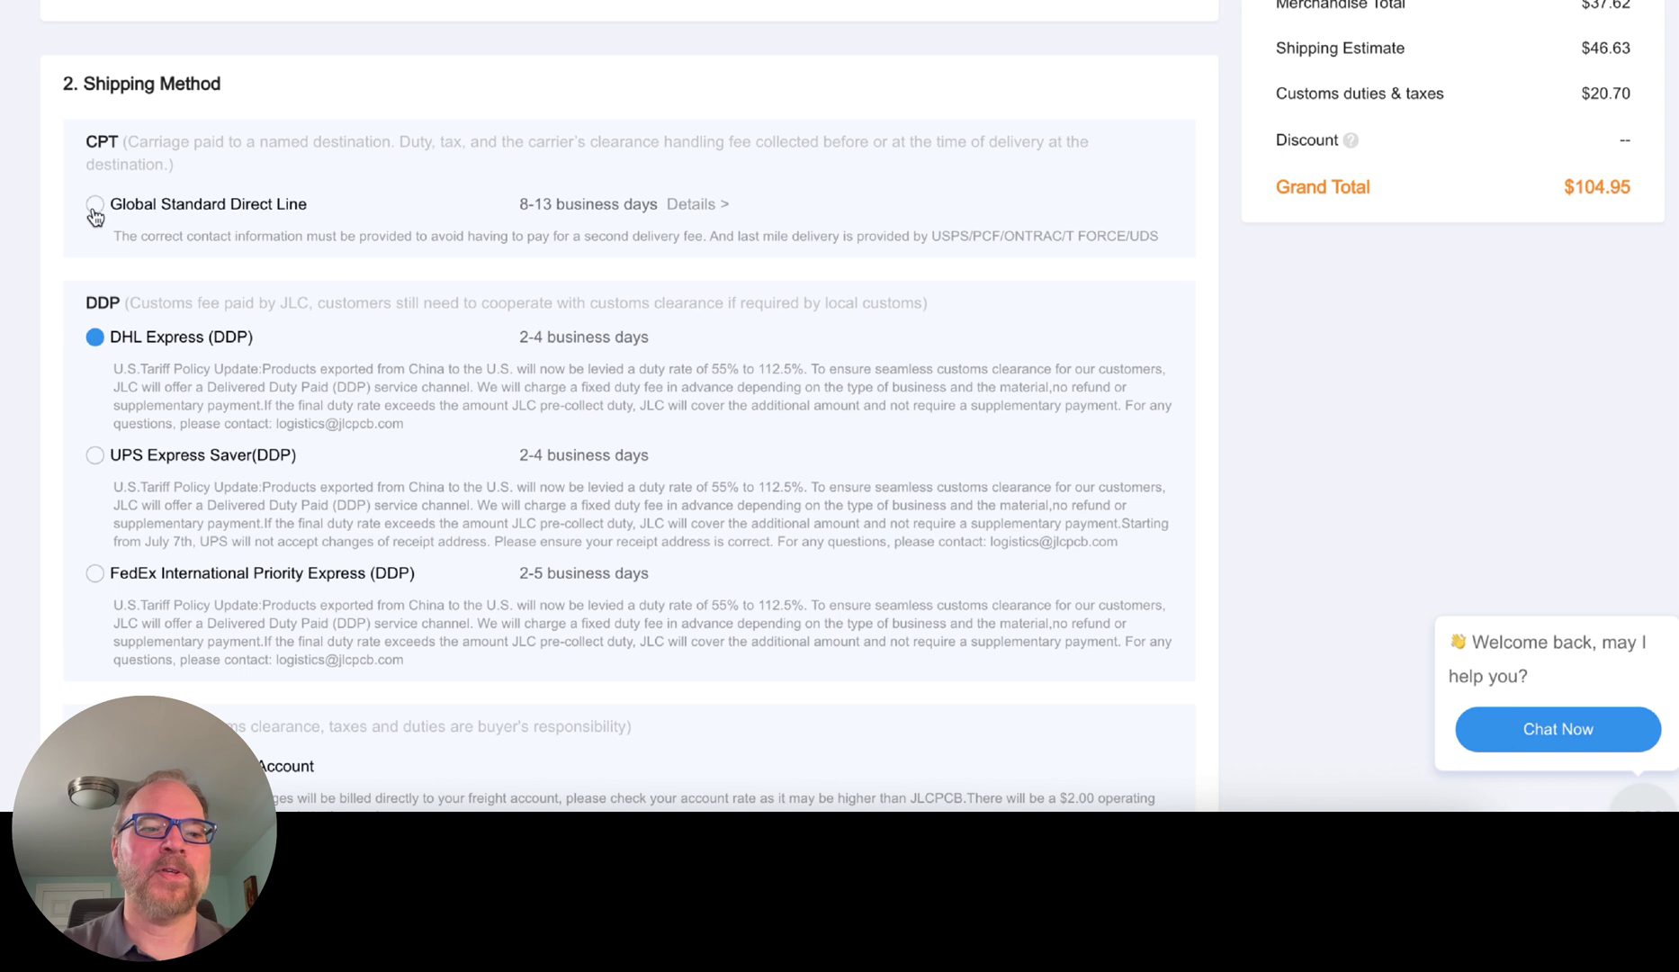
- Compare Global Standard Direct Line with the express shipping methods and choose UPS Express Saver (DDP)
click(94, 207)
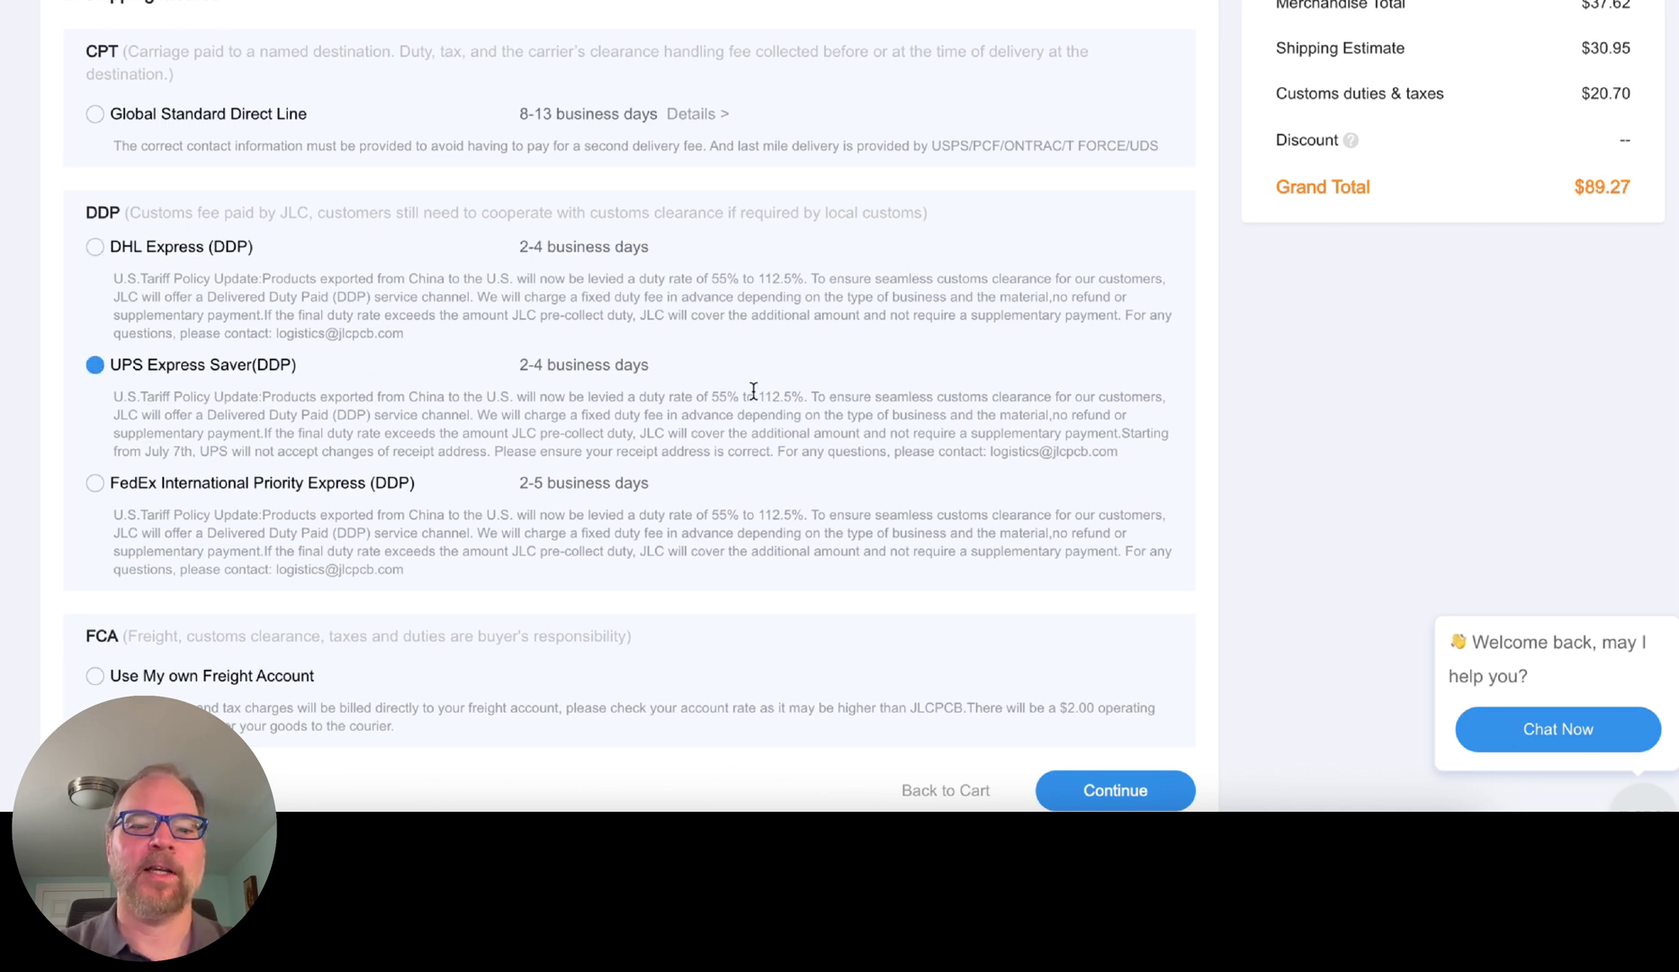
scroll(723, 438, down, 1)
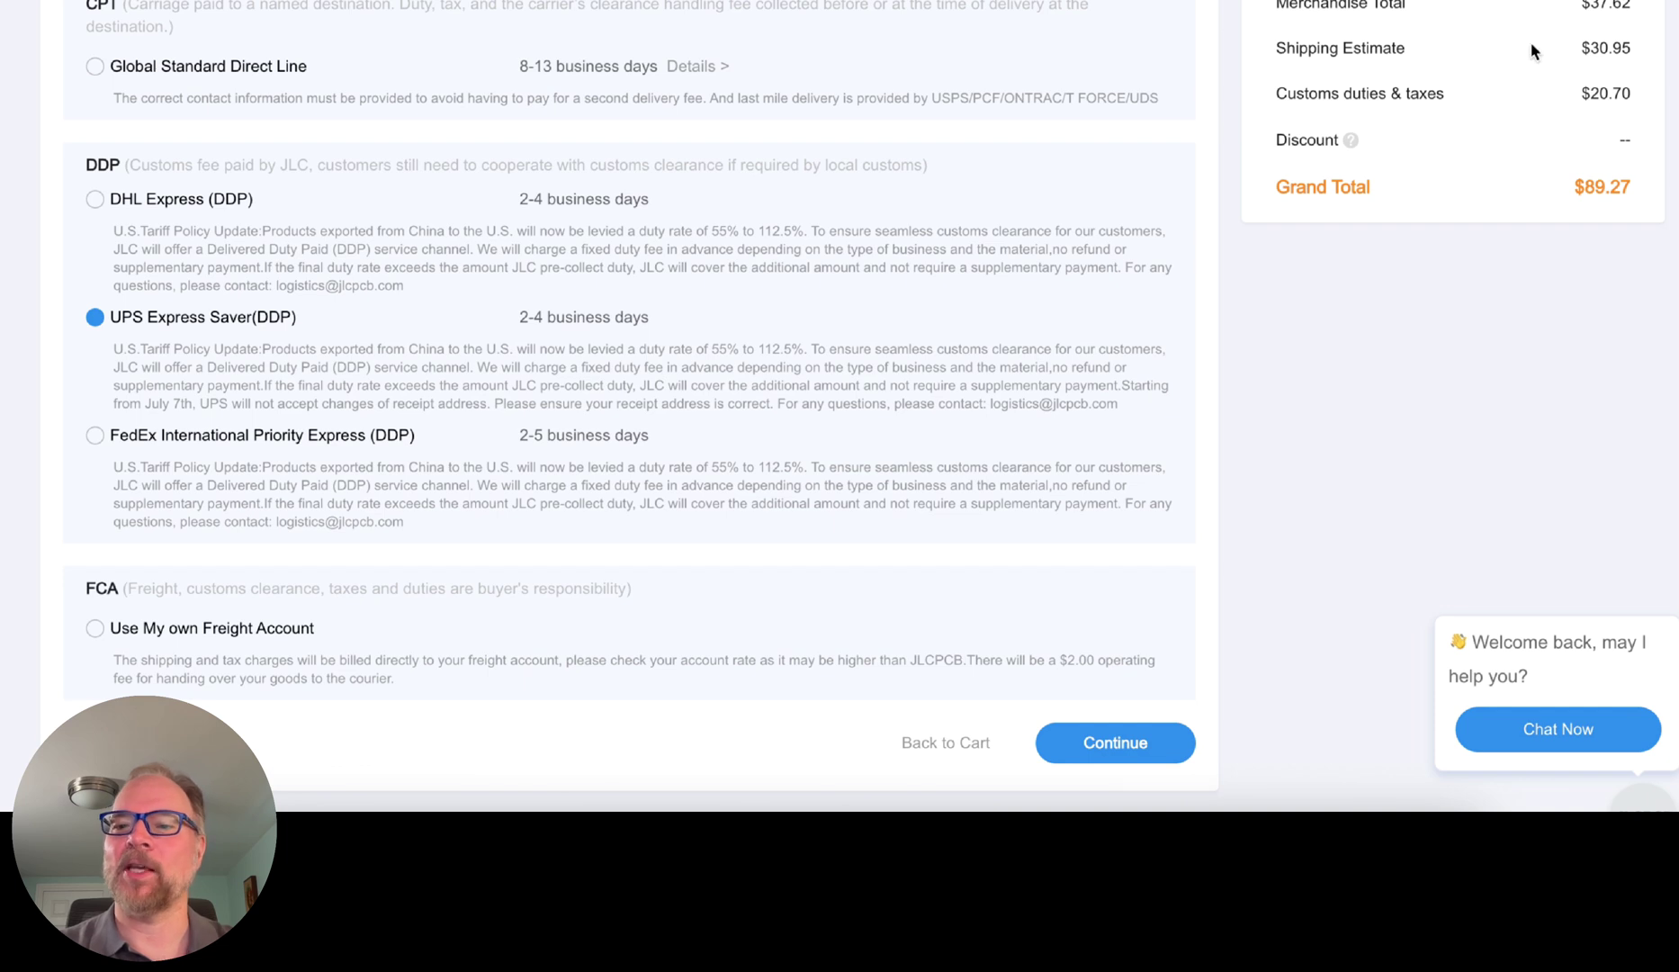